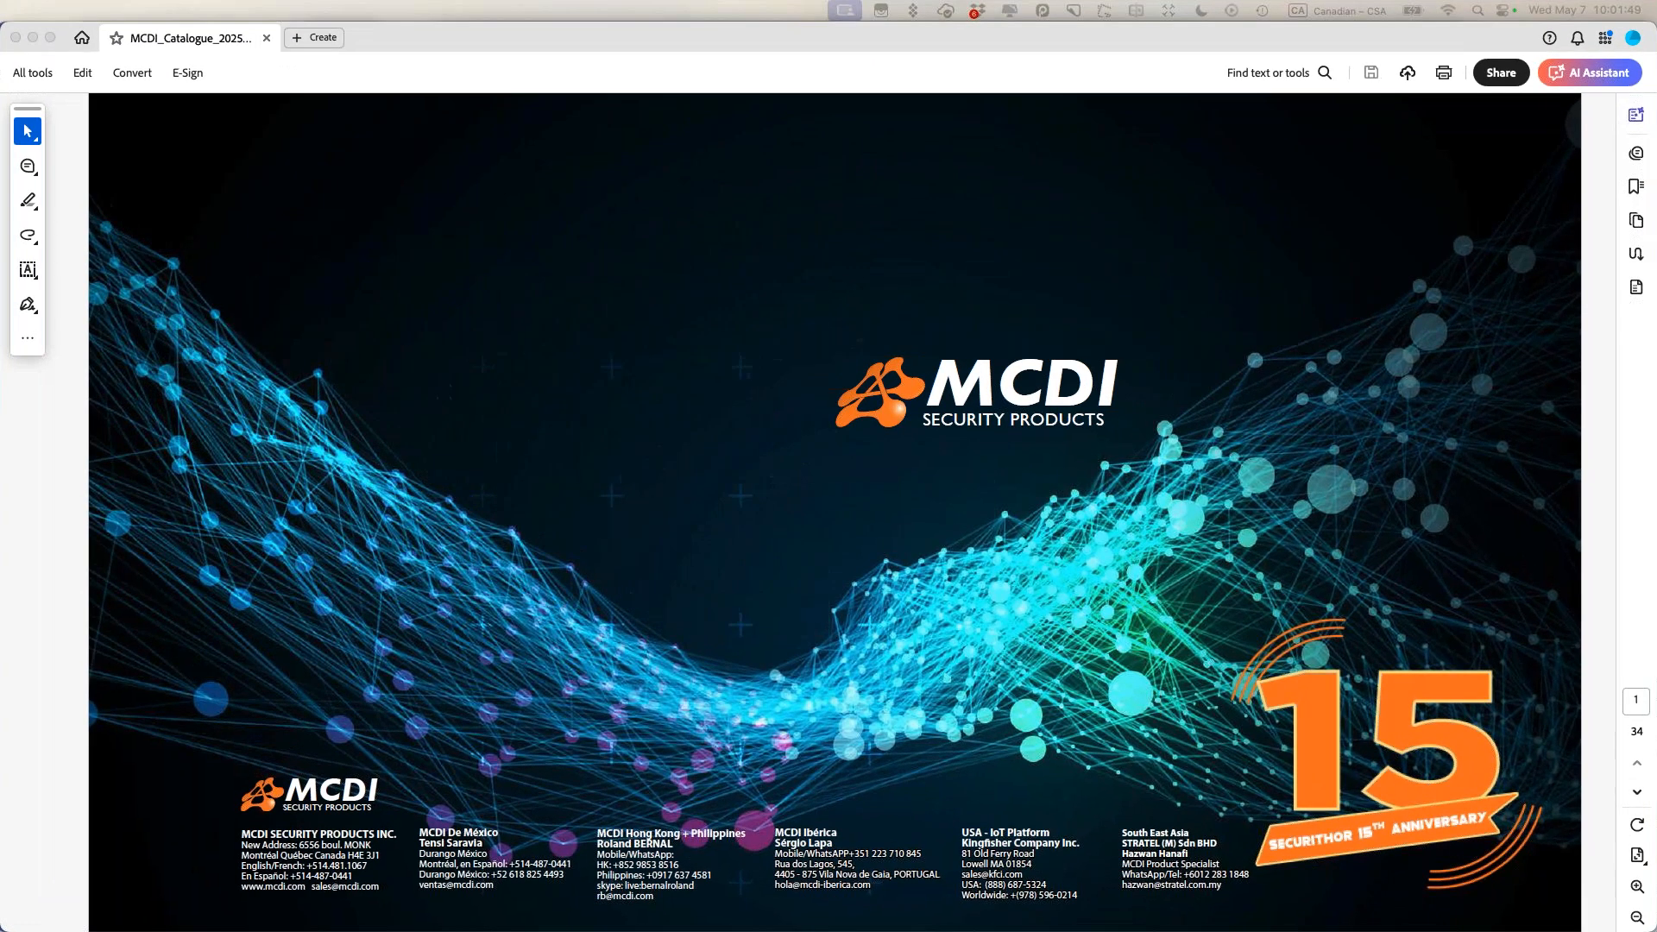
Step: Go to page 21, STAFF WEB ACCESS, in the MCDI catalogue, then minimize Acrobat to reveal Securithor
mouse_move(789, 30)
left_mouse_down()
mouse_move(810, 28)
mouse_move(789, 32)
left_mouse_up()
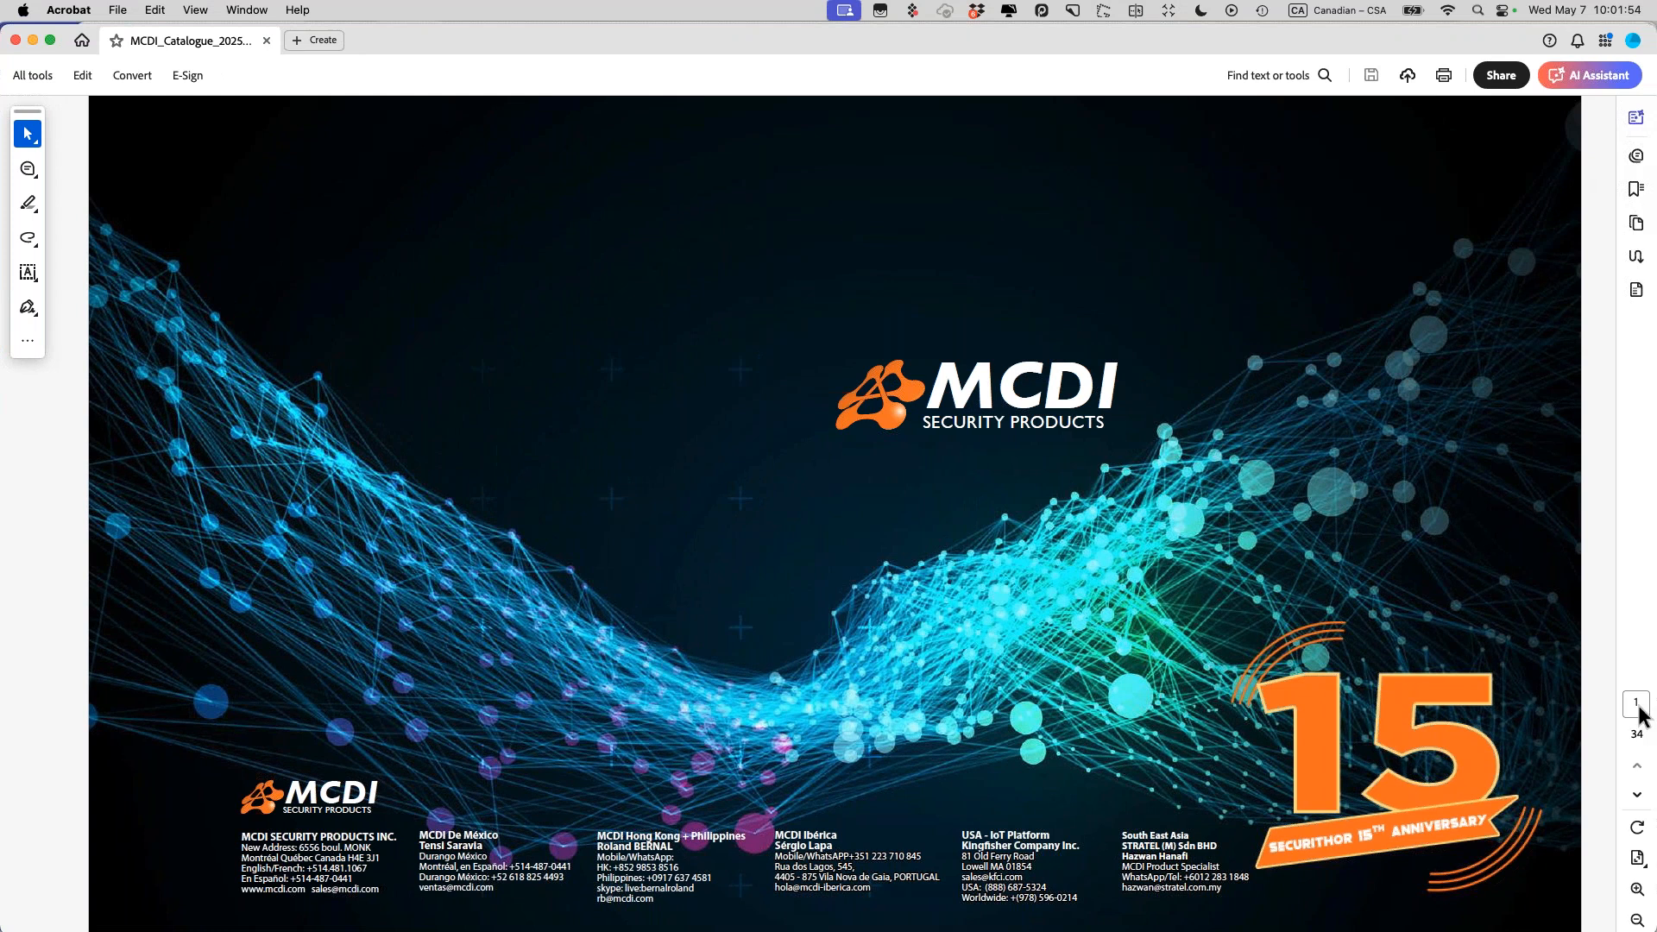
left_click_drag(1639, 703, 1618, 697)
type("21")
key("Return")
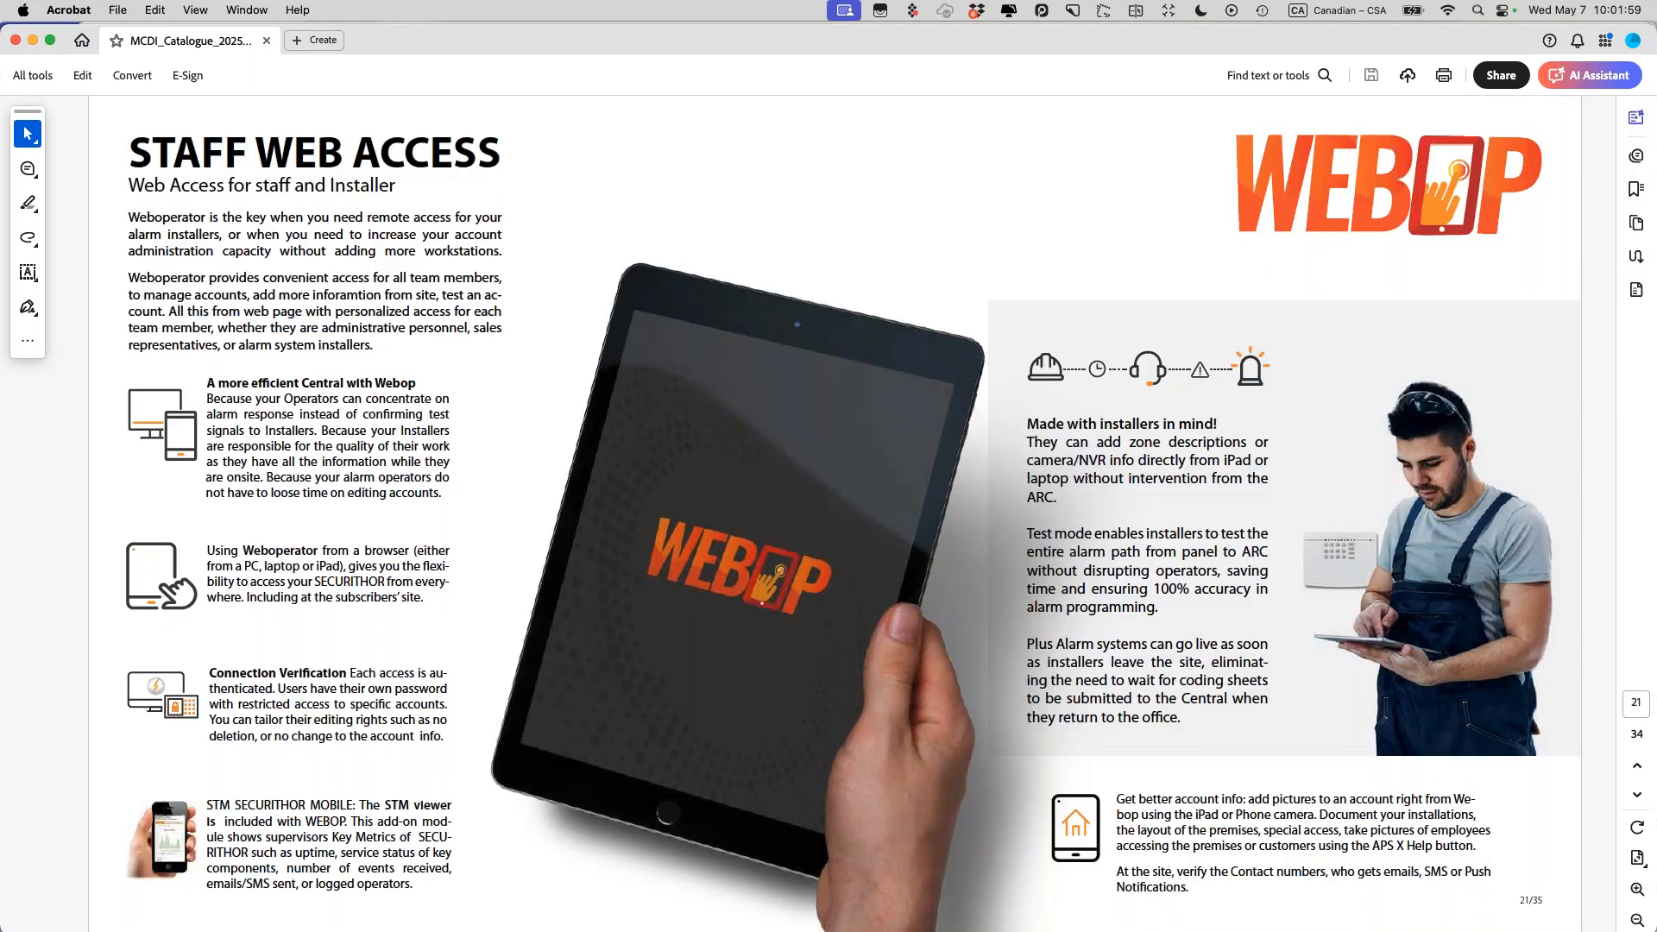
left_click(32, 41)
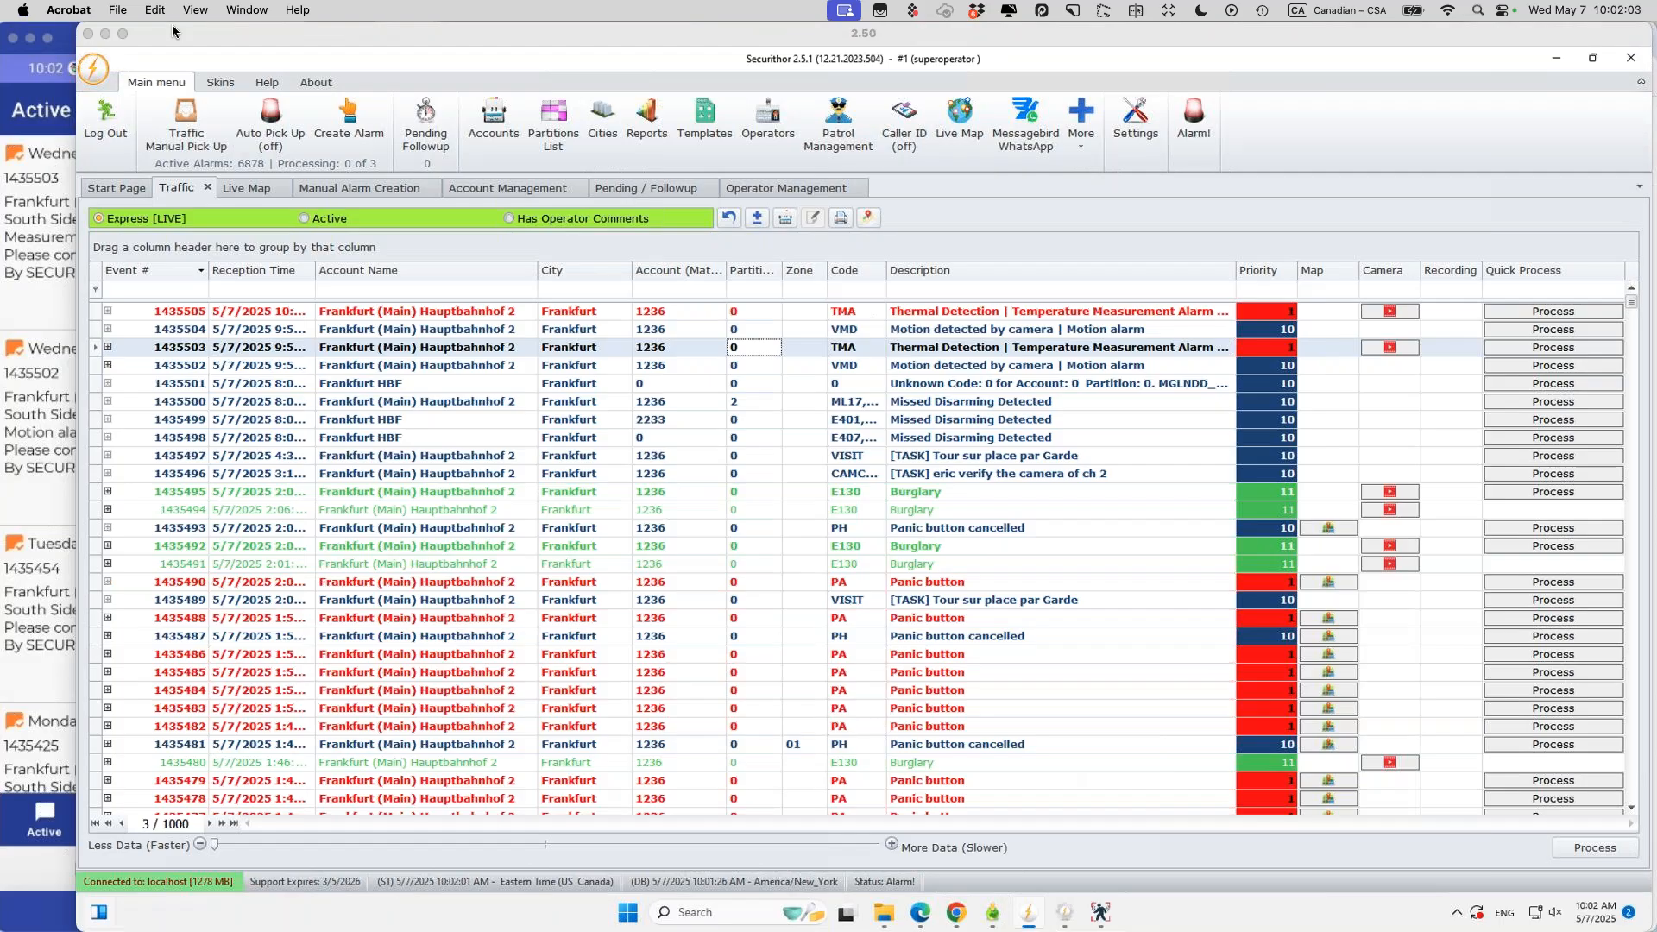
left_click(57, 27)
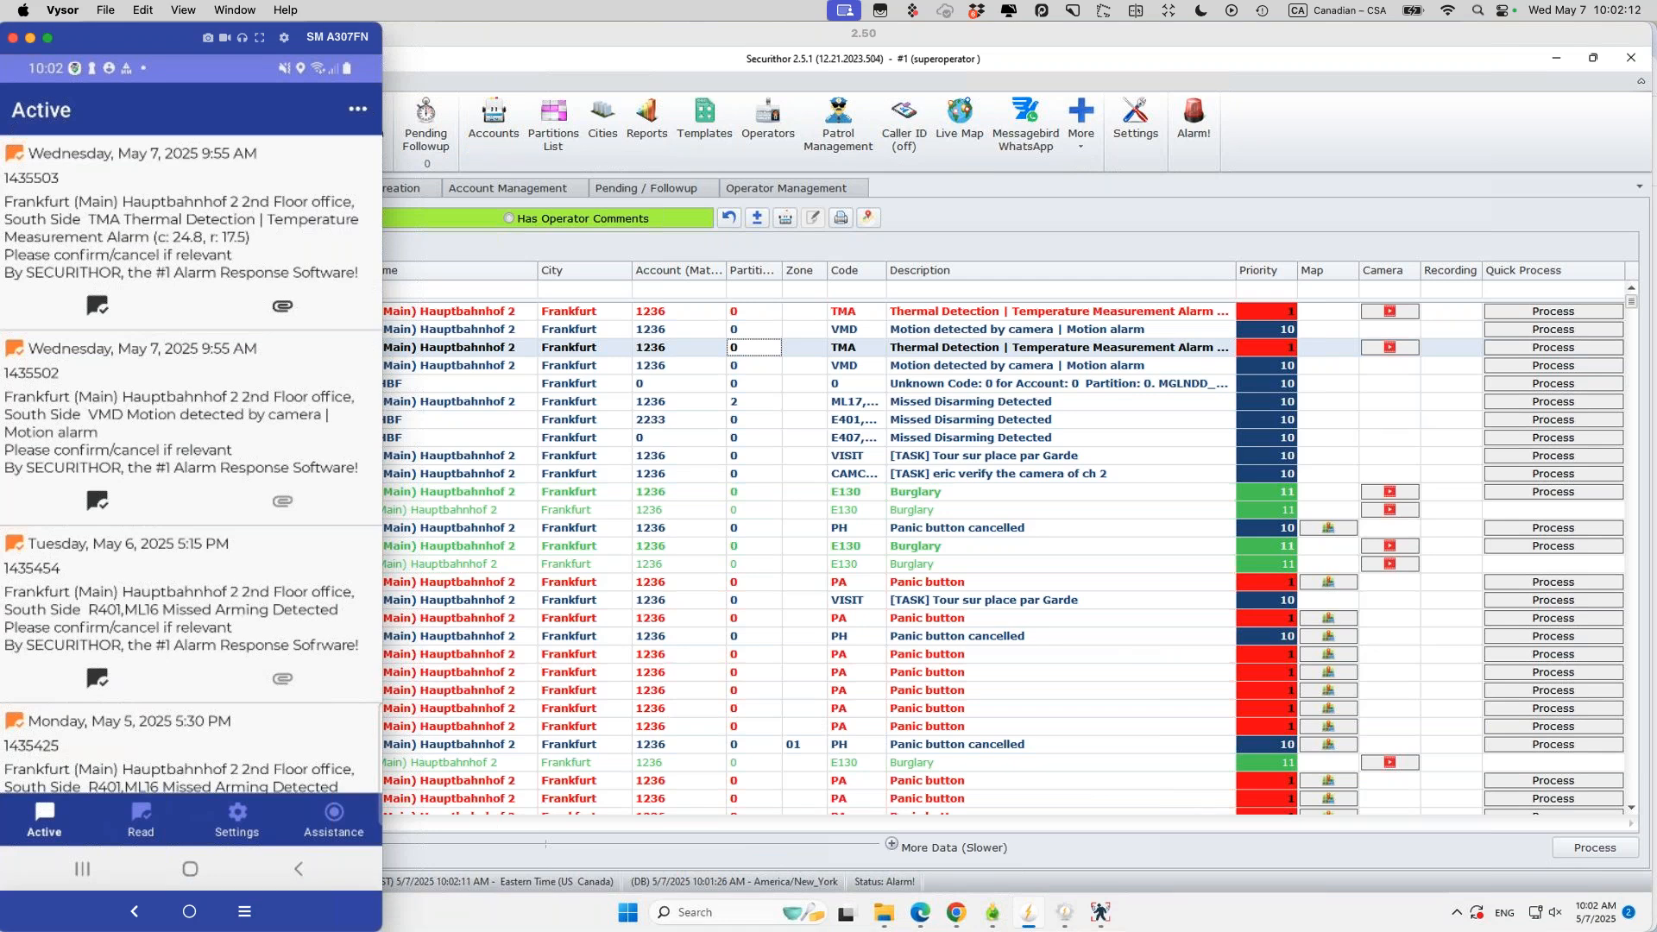
key("super+Tab")
left_click(473, 40)
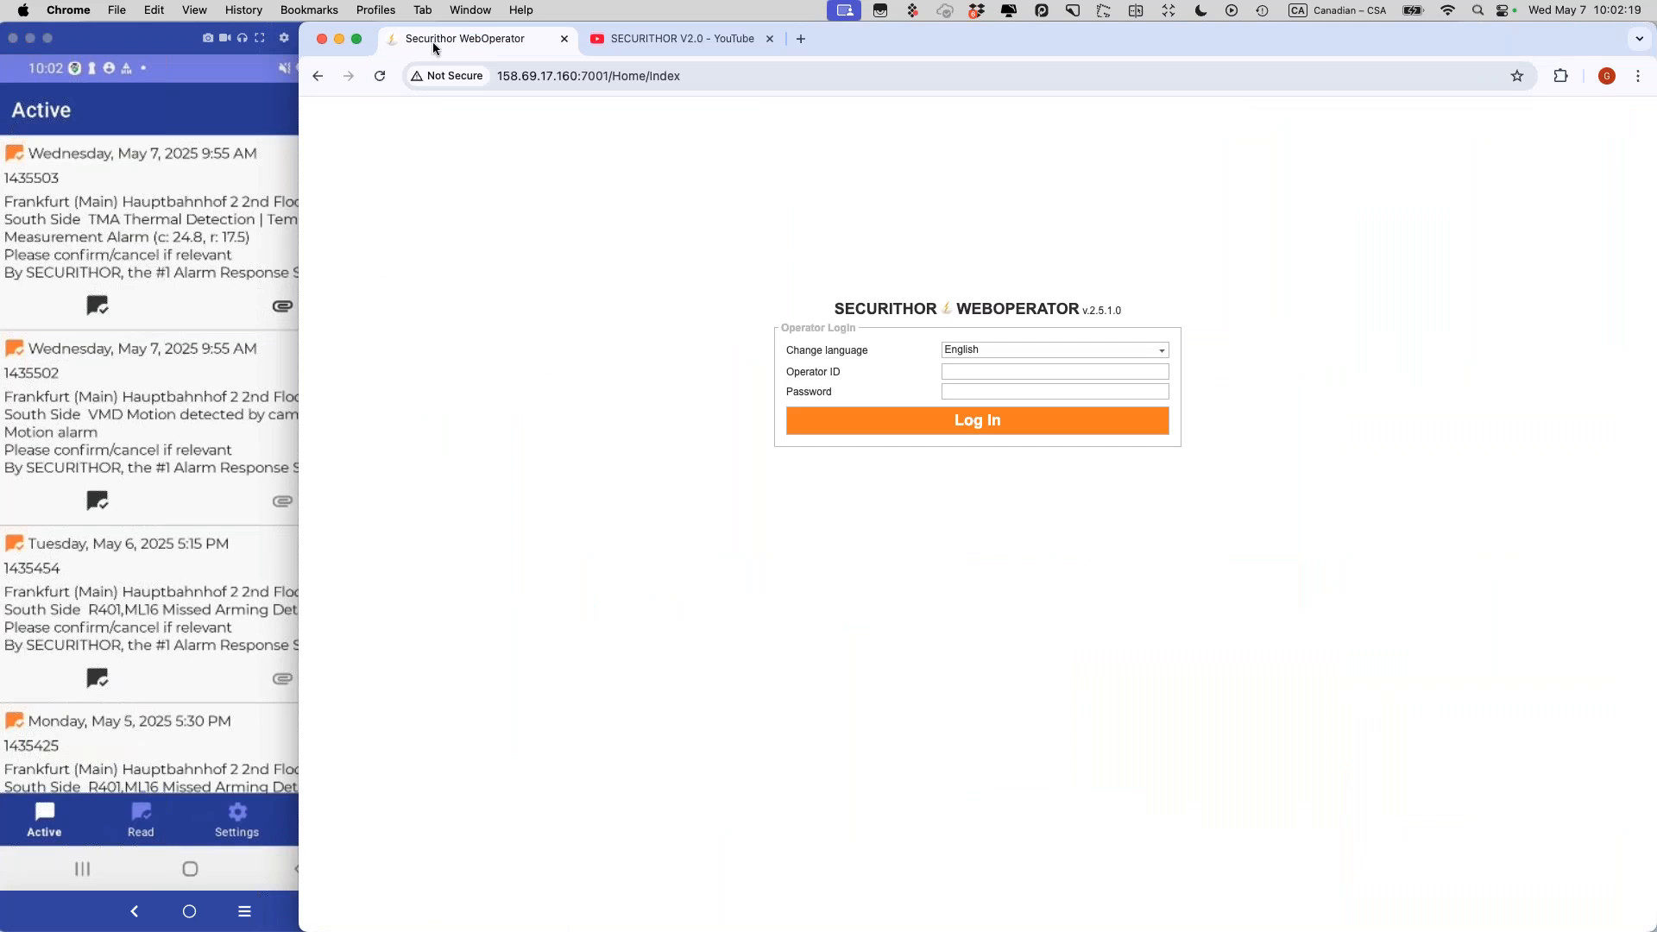
mouse_move(393, 923)
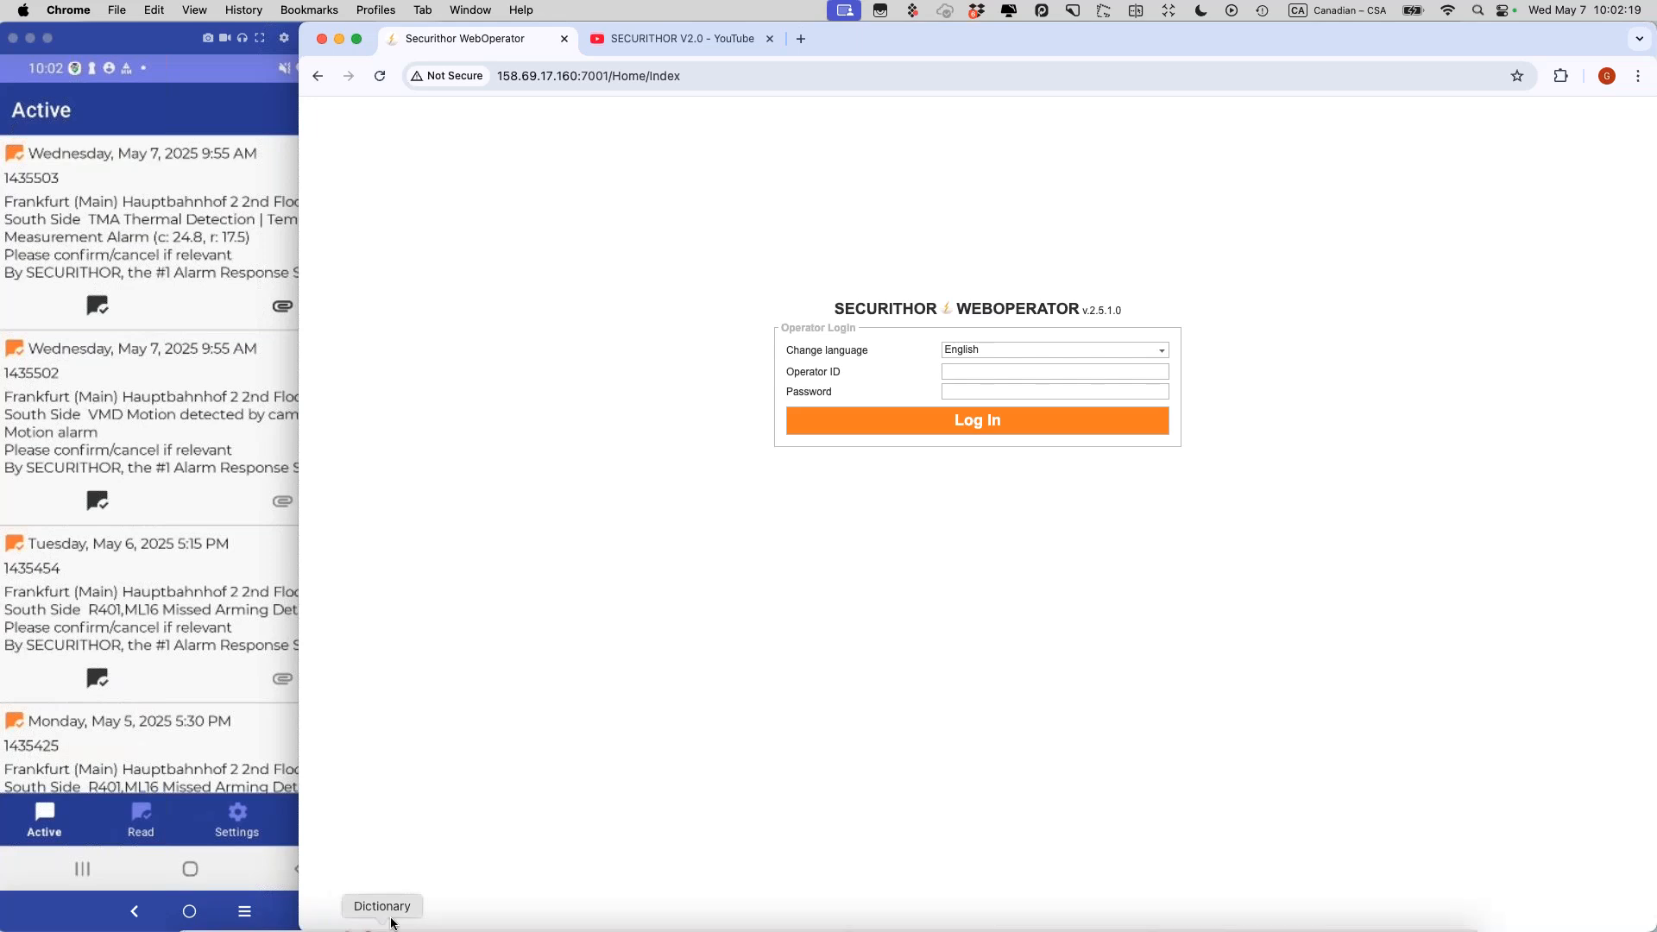
left_click(338, 40)
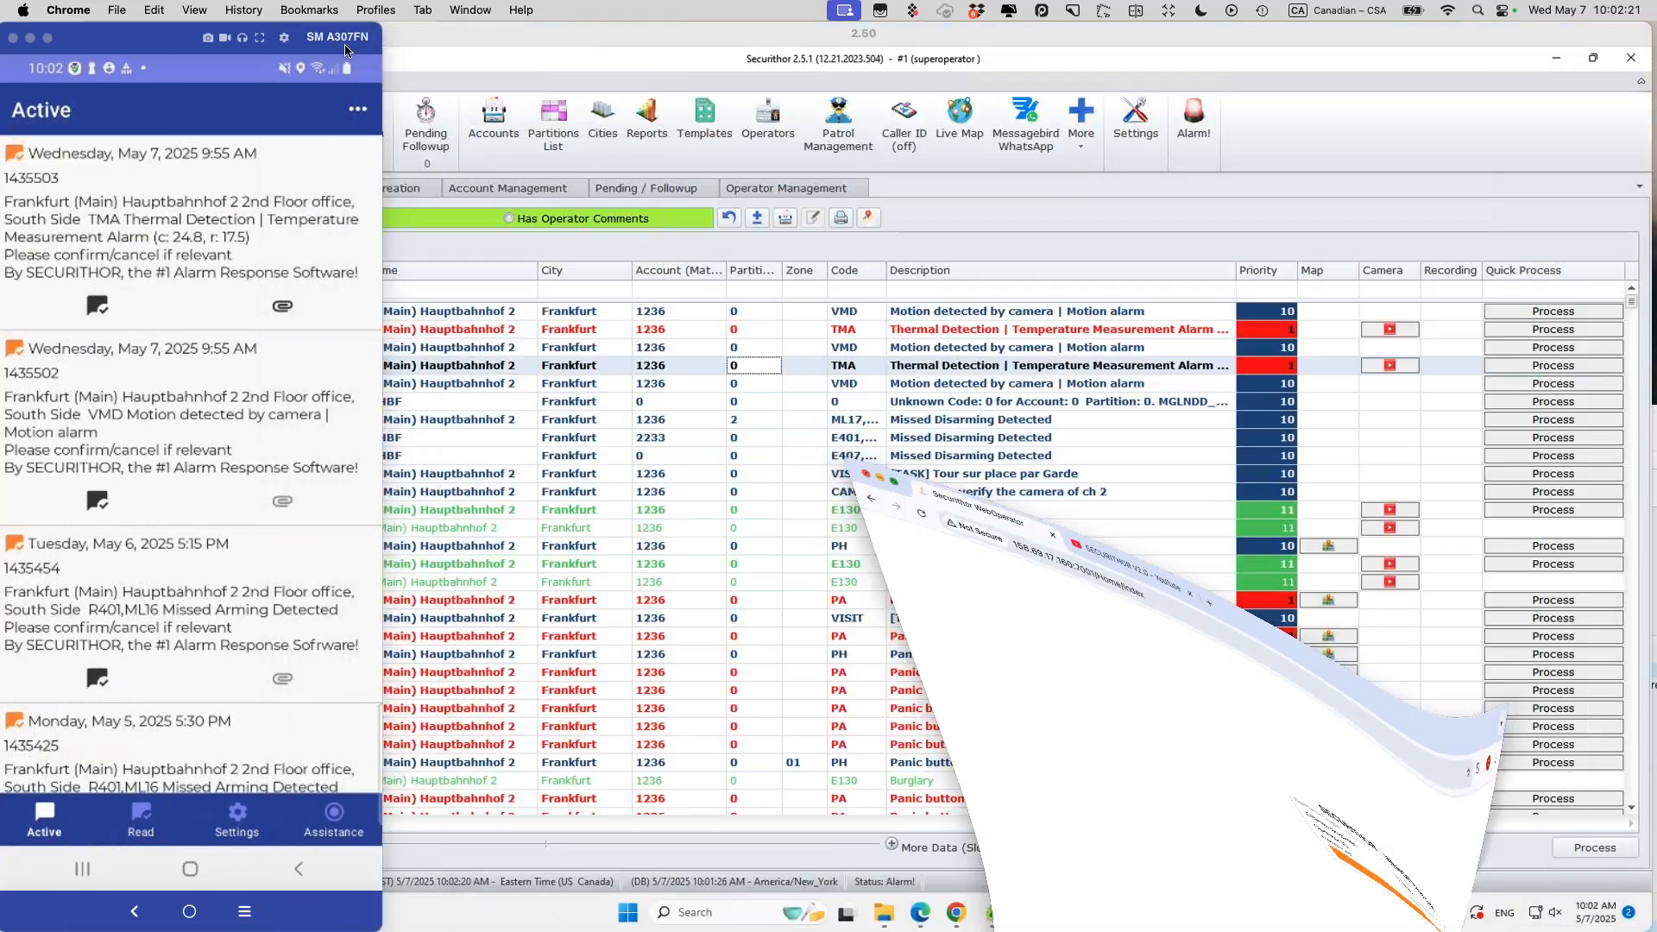
left_click(1241, 45)
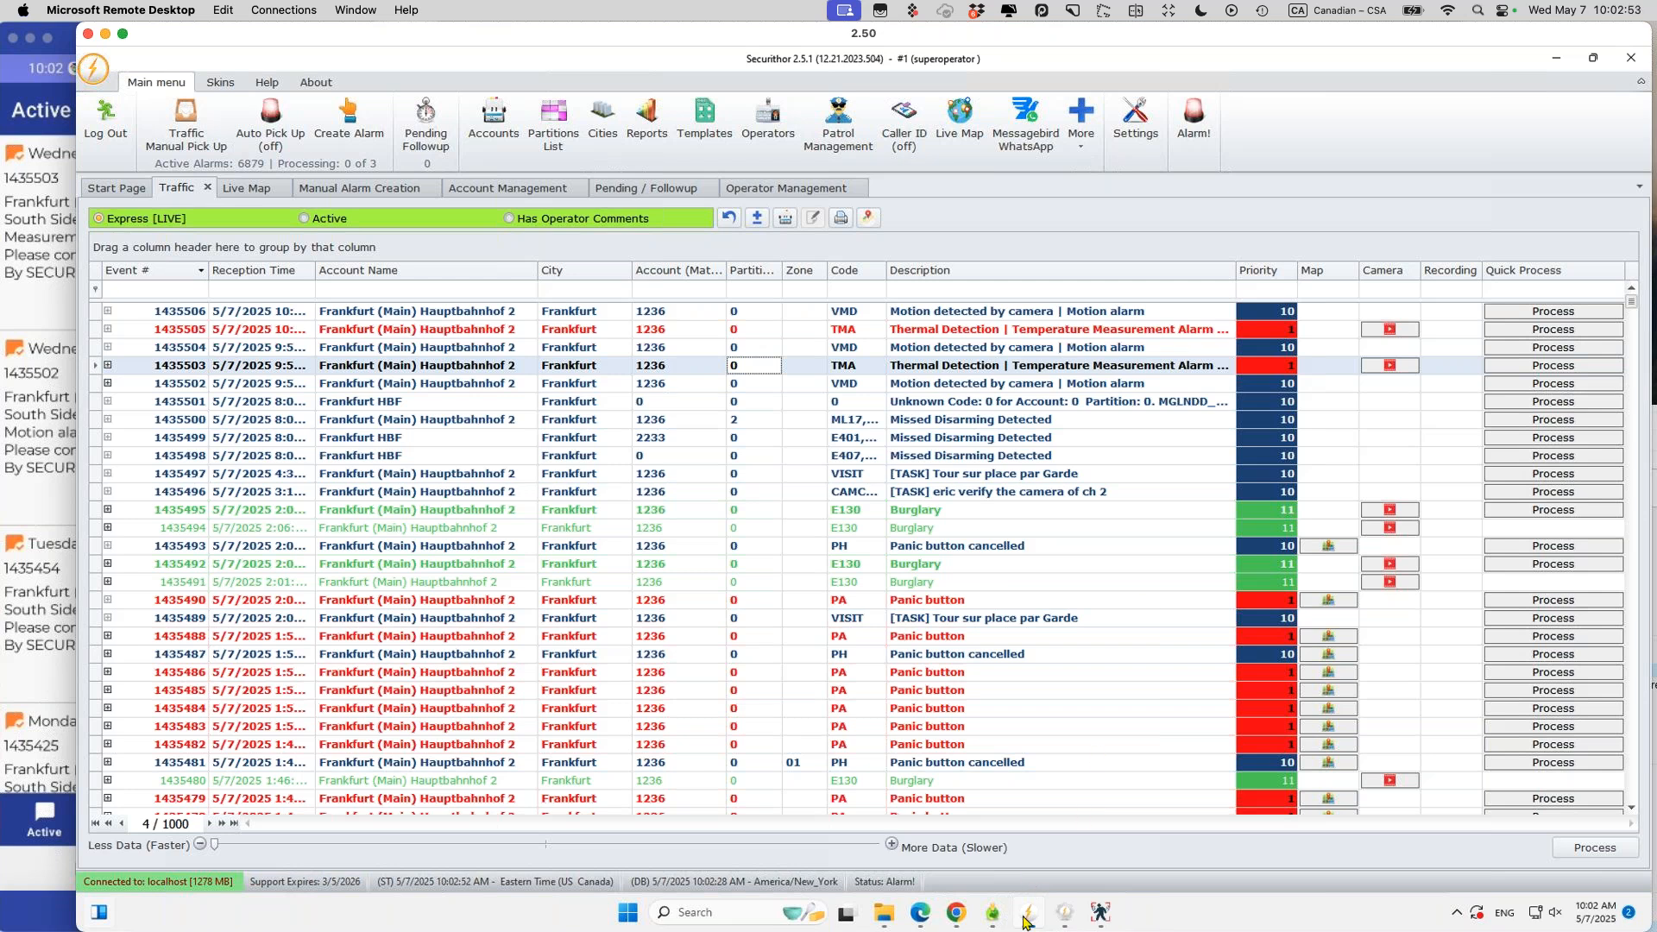
Step: Bring forward the Chrome window showing the WebOperator 2.5.1.0 login page
mouse_move(1025, 923)
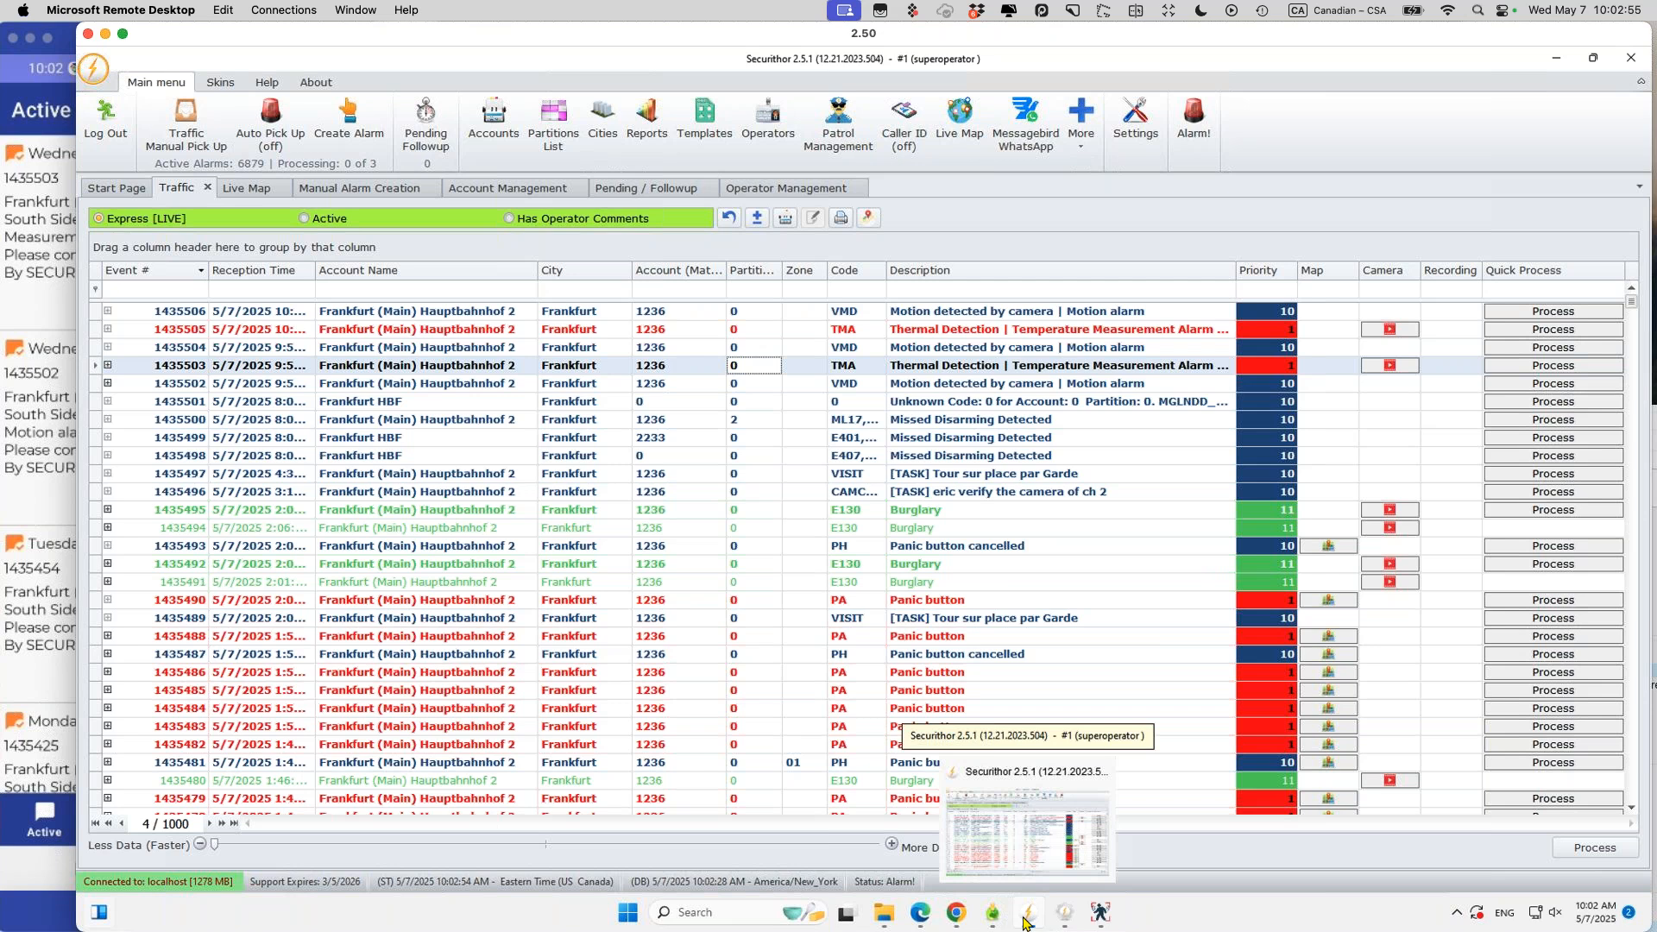
left_click(956, 915)
Step: Copy the WebOperator address and load it with port 7000 in a new tab for Securithor Mobile
left_click(317, 102)
left_click(317, 101)
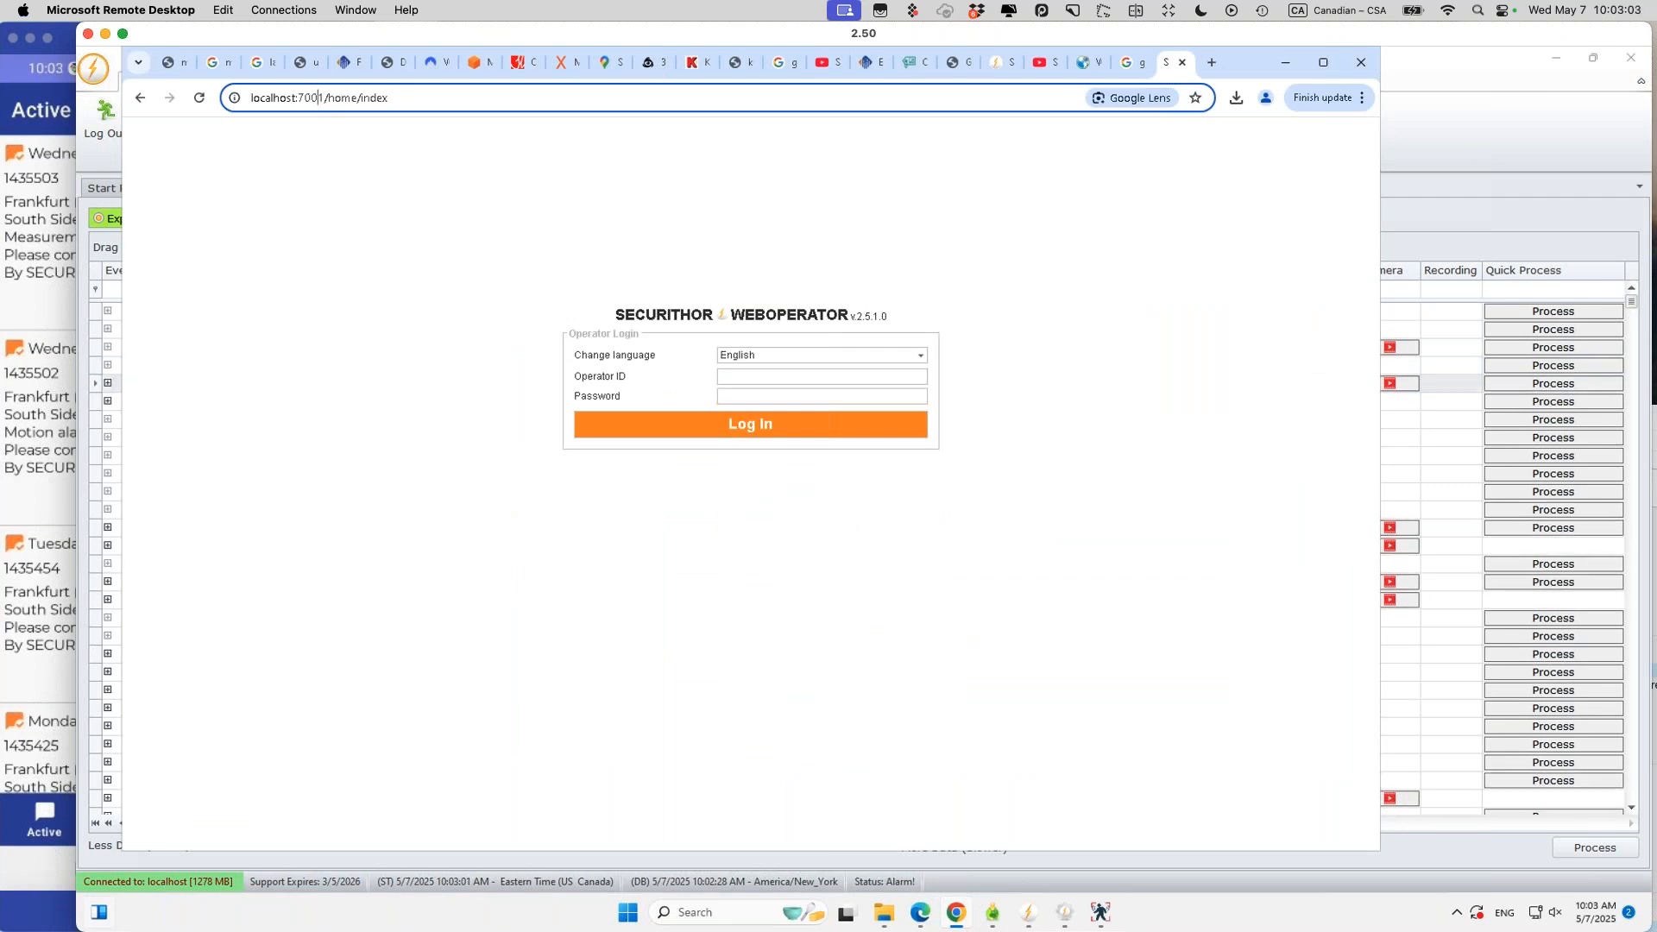
left_click(259, 97)
key("ctrl+c")
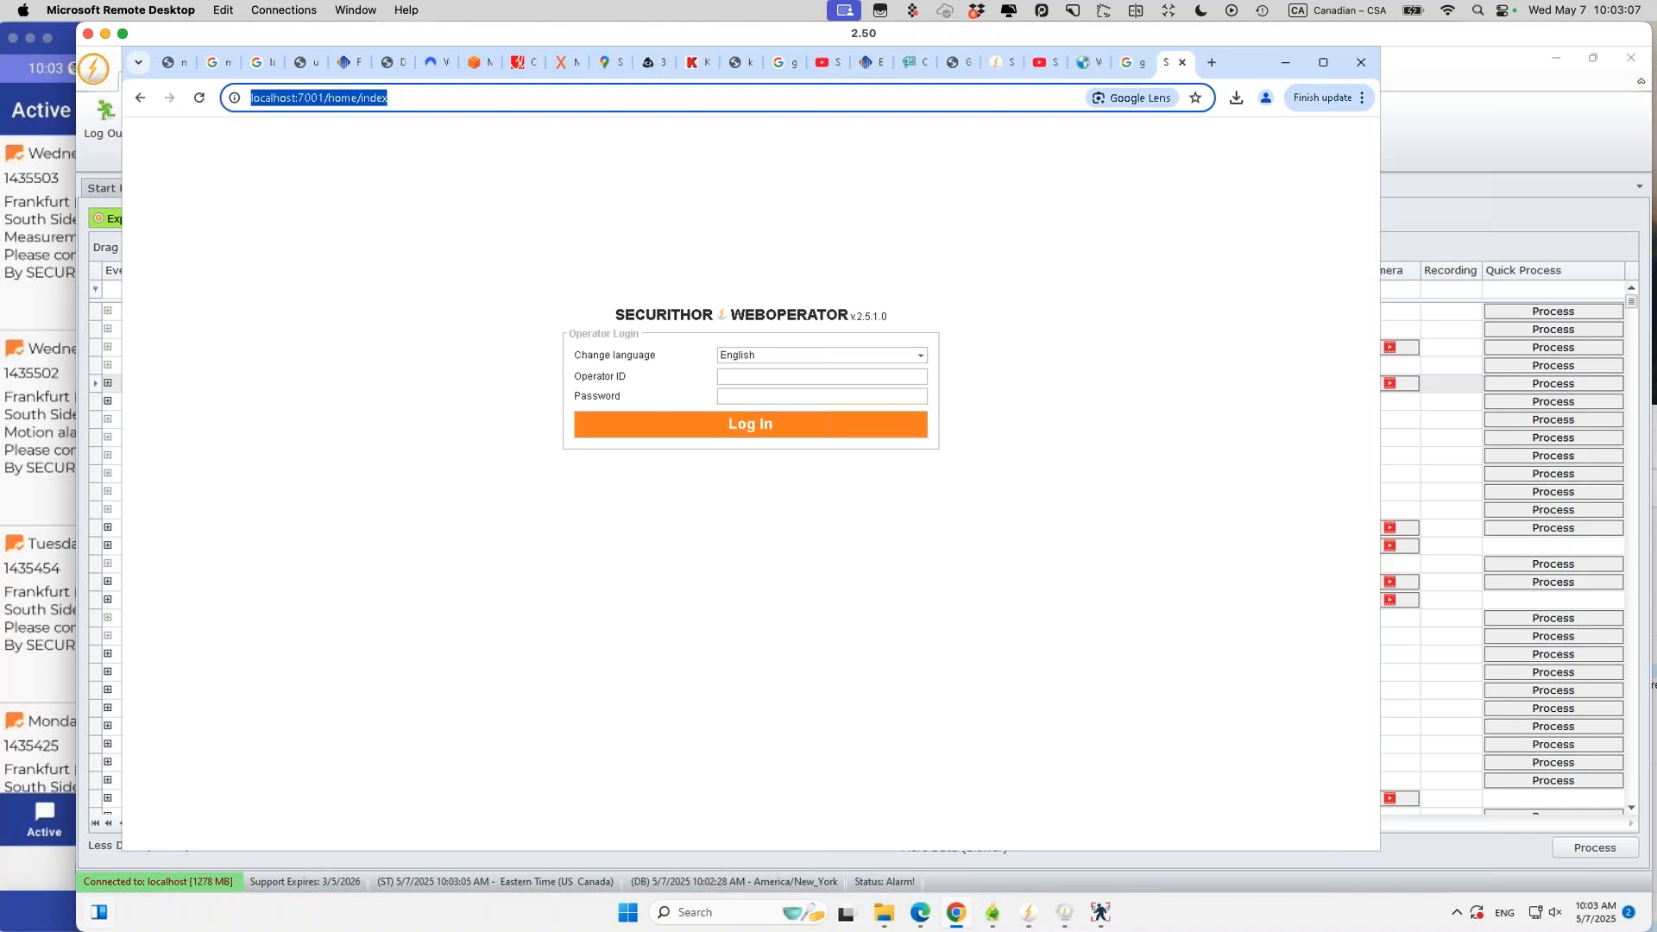
left_click(1211, 62)
key("ctrl+v")
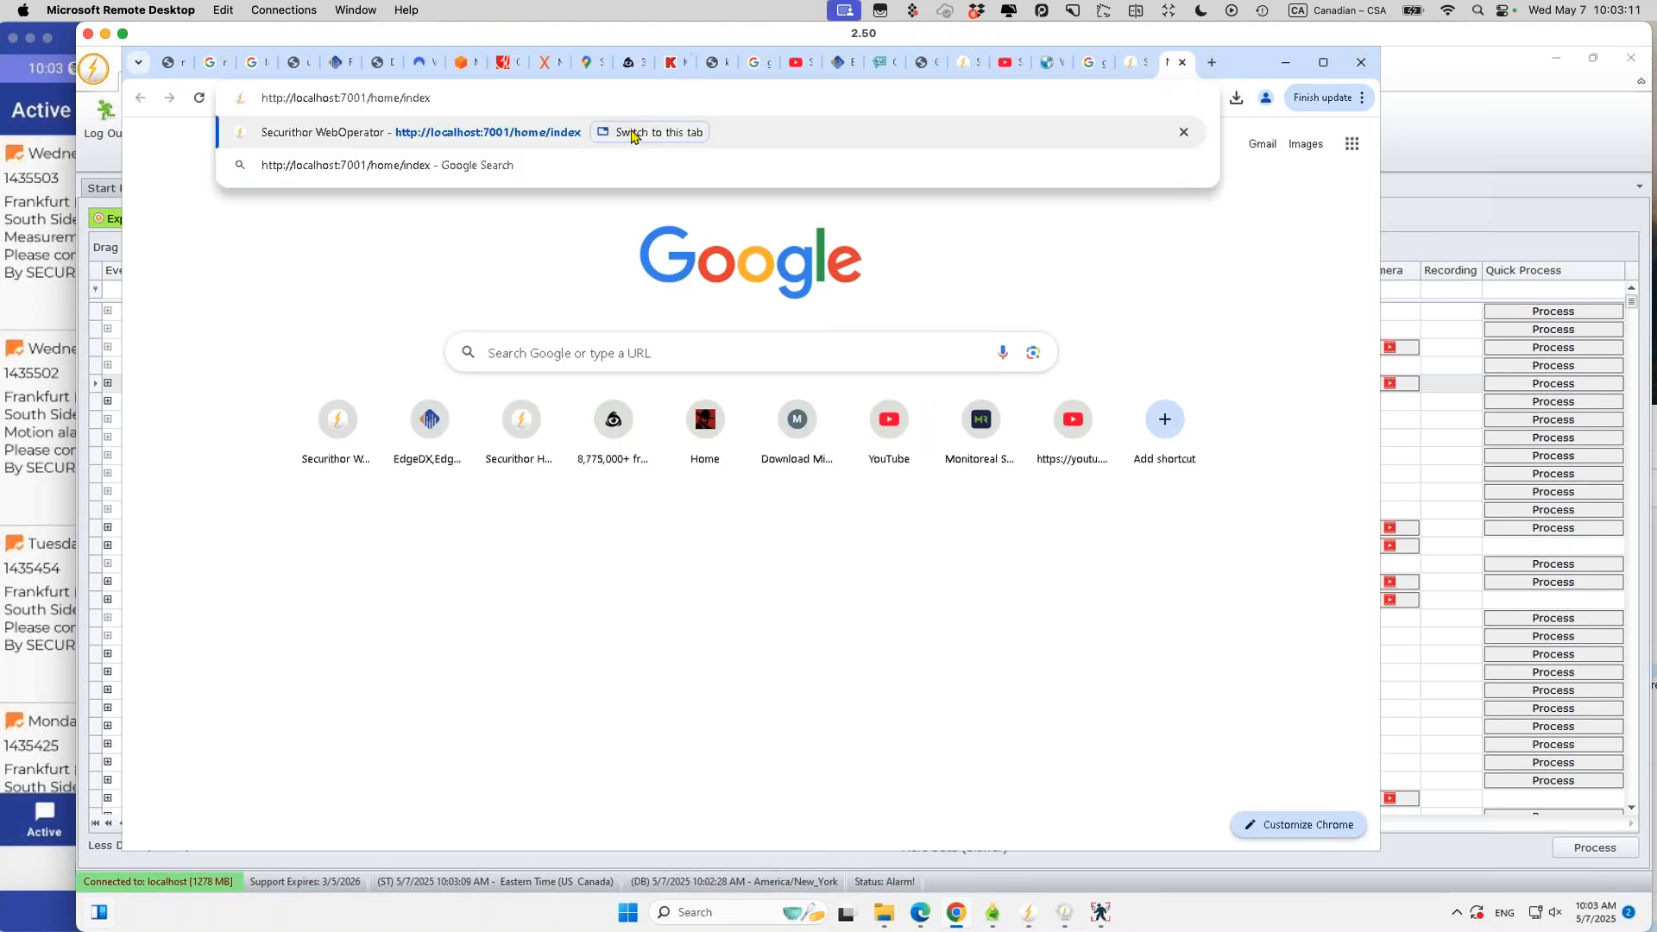
key("shift+Left")
key("shift+Left")
key("shift+Left")
key("shift+Left")
key("shift+Left")
key("shift+Left")
key("shift+Left")
key("shift+Left")
key("shift+Left")
key("shift+Left")
key("shift+Left")
key("shift+Left")
type("0")
key("Return")
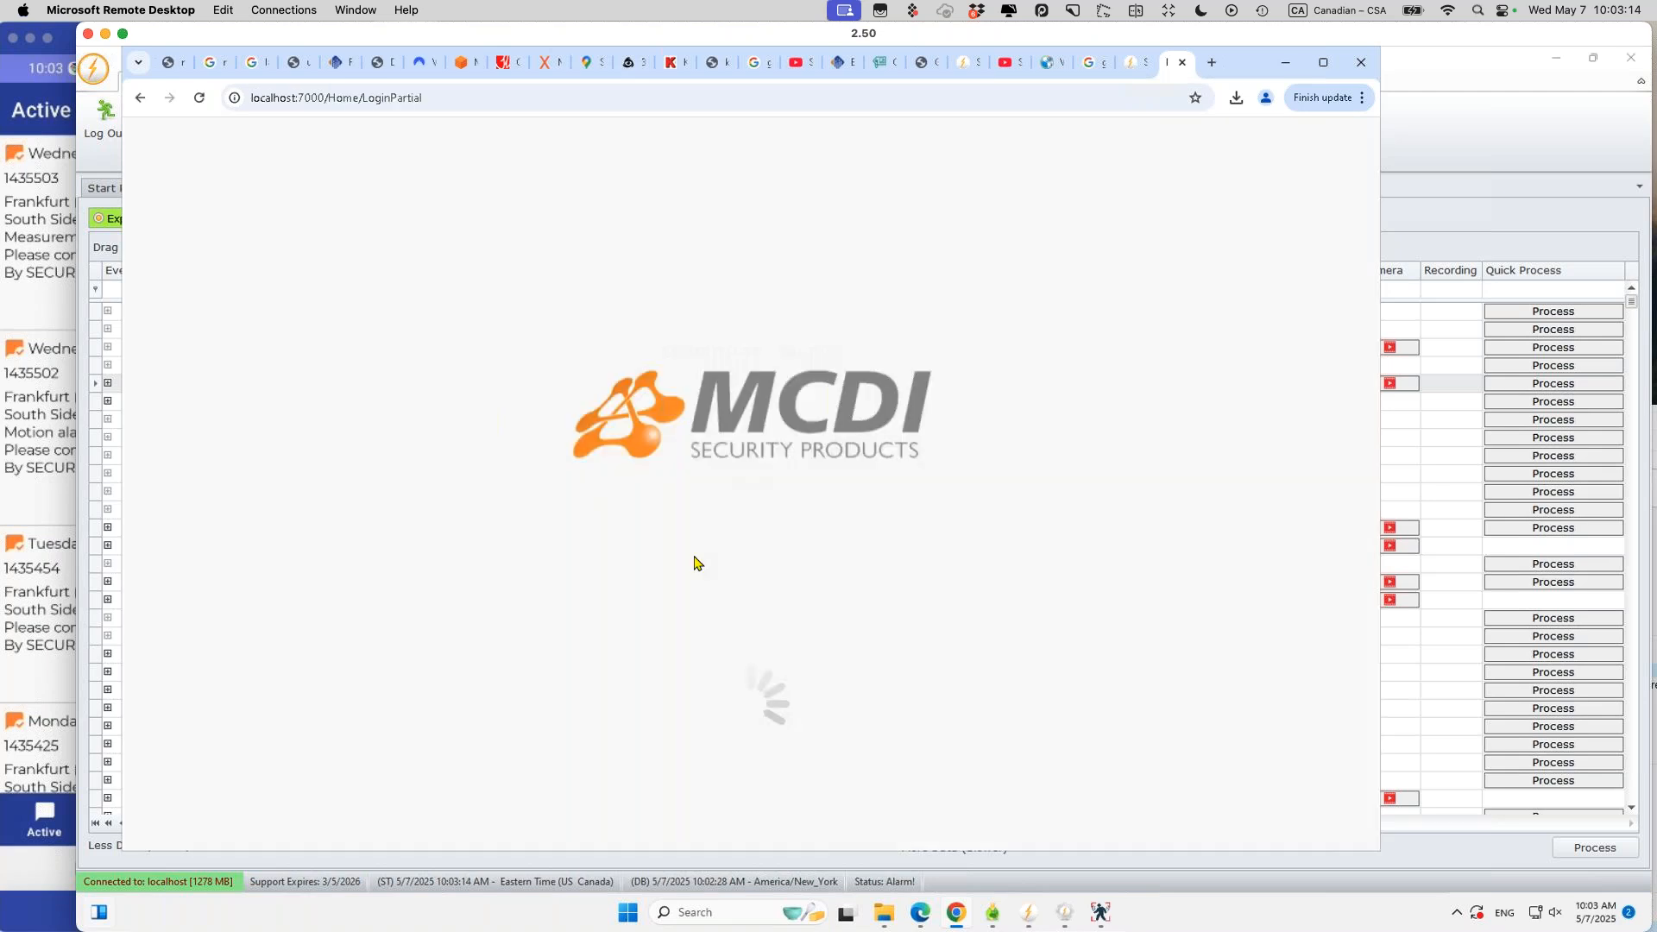
left_click(716, 407)
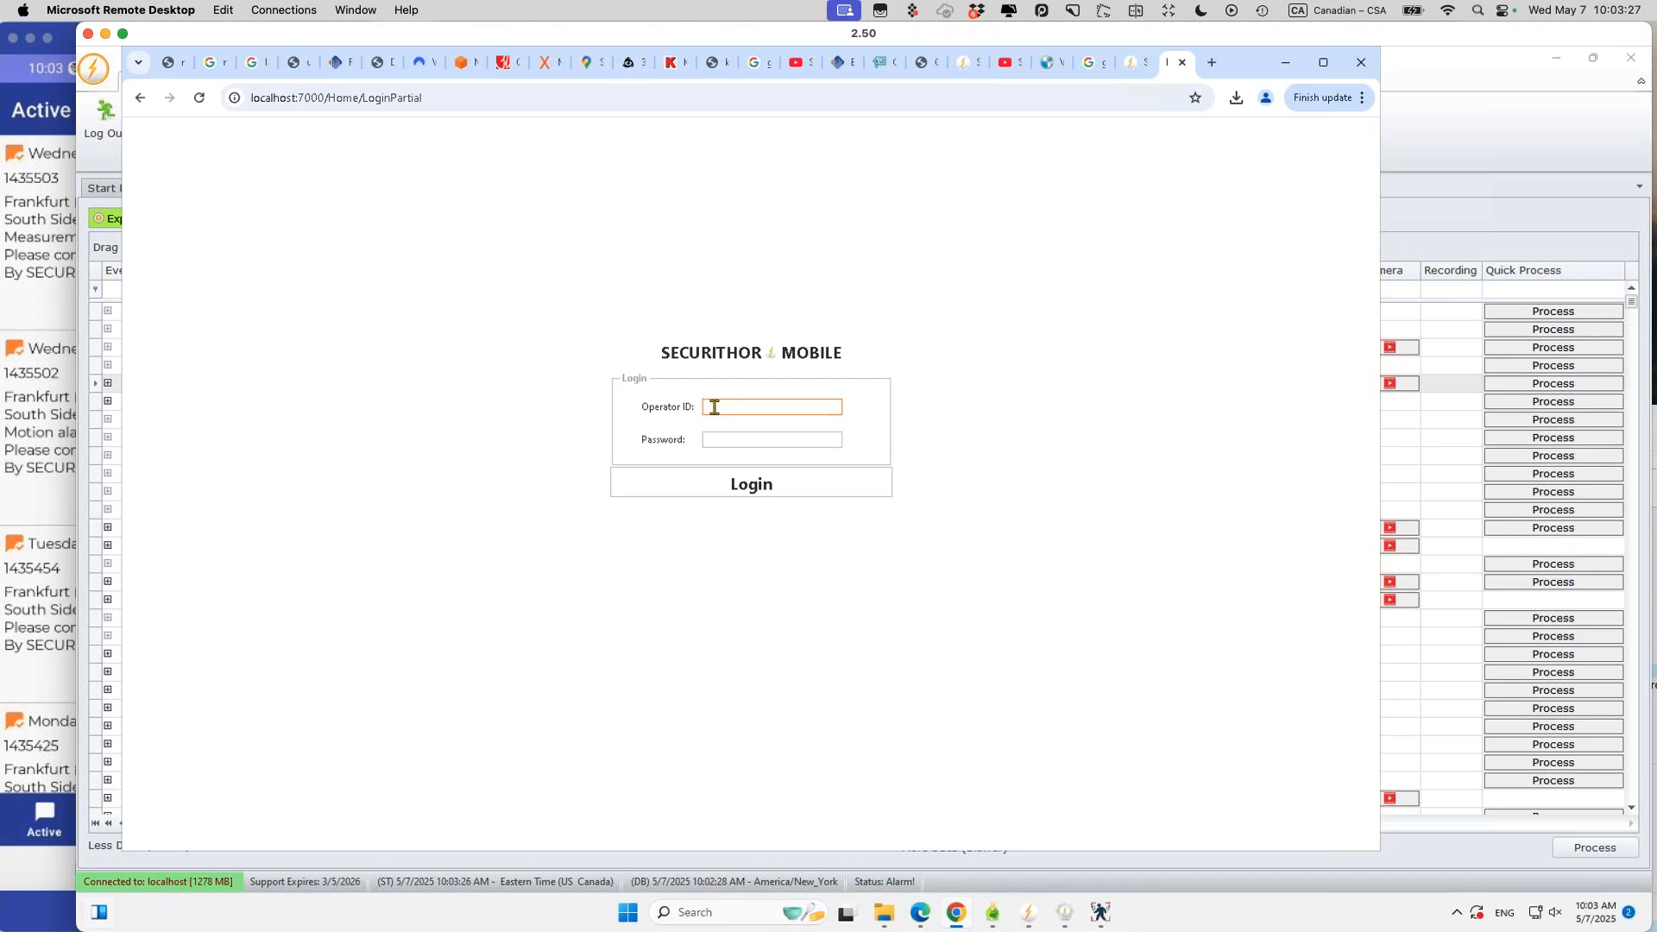
Step: Log in to Securithor Mobile with the operator ID and password to reach the Metrics dashboard
left_click(1527, 257)
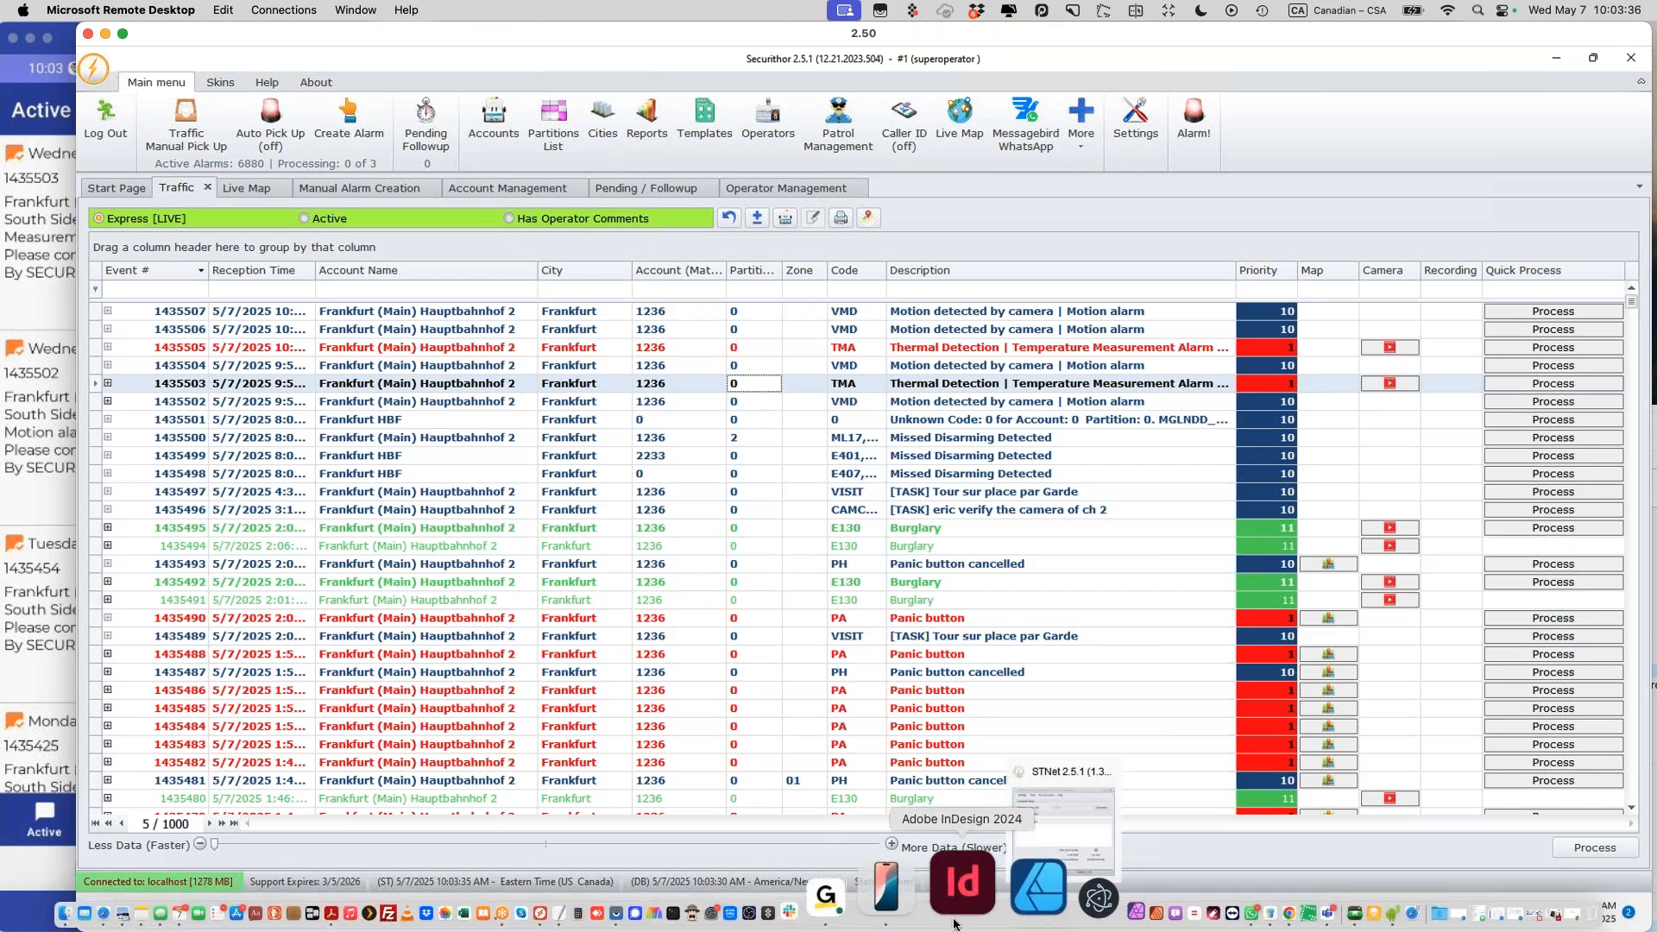
left_click(954, 915)
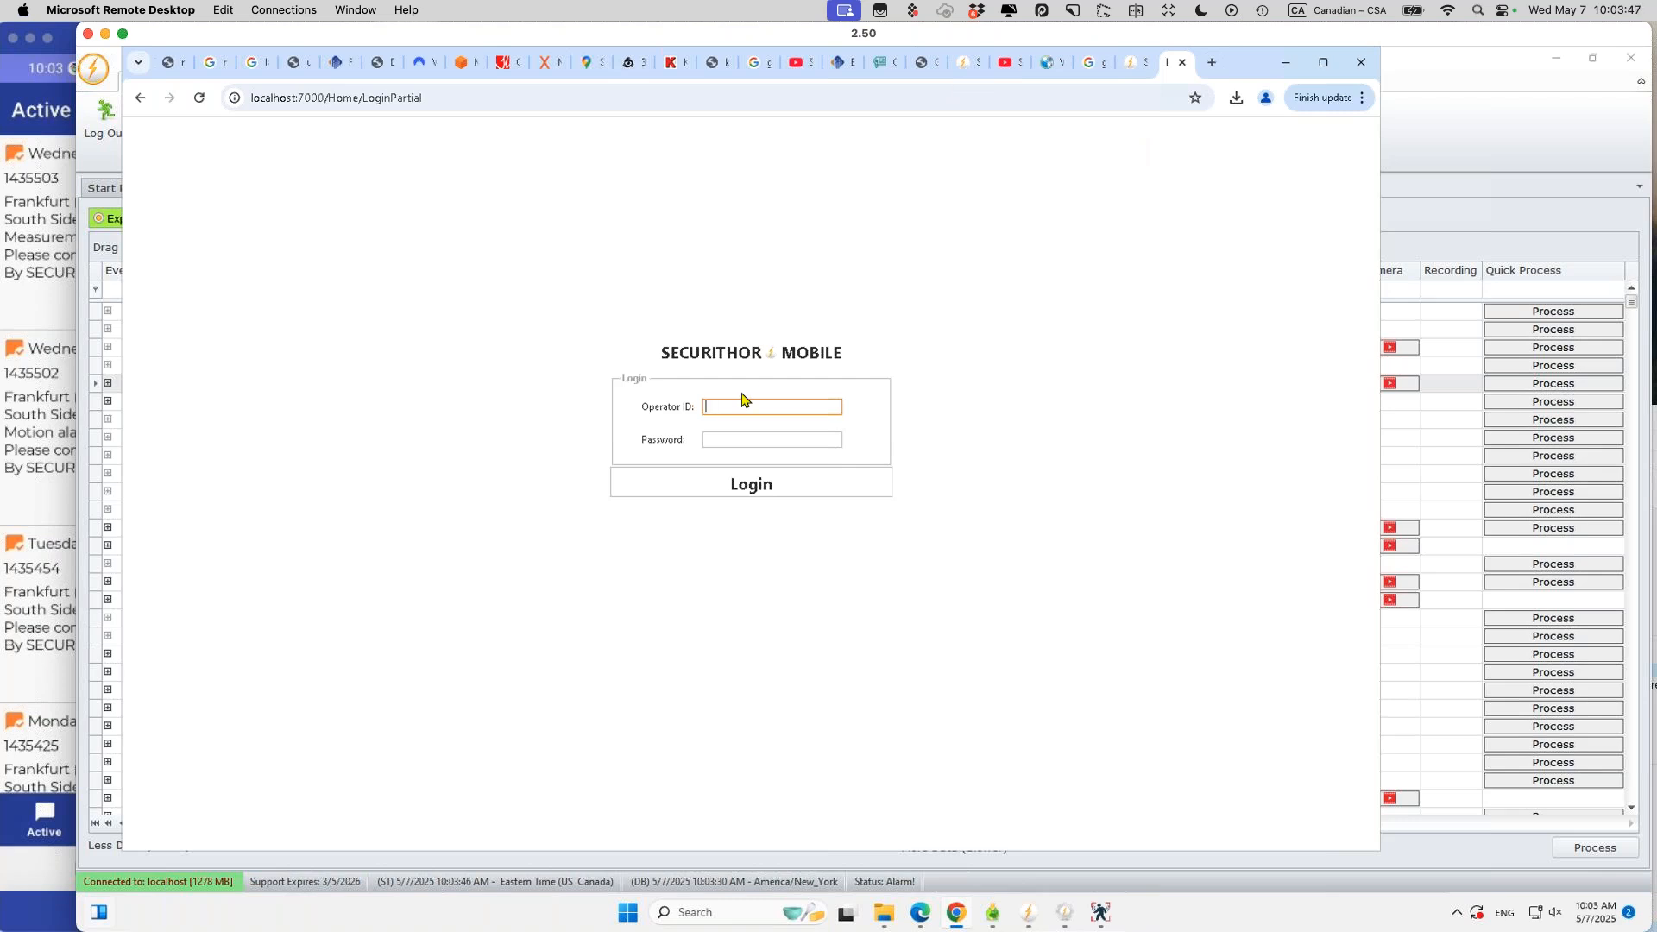
type("1")
key("Tab")
type("••••••••••")
key("Tab")
key("Return")
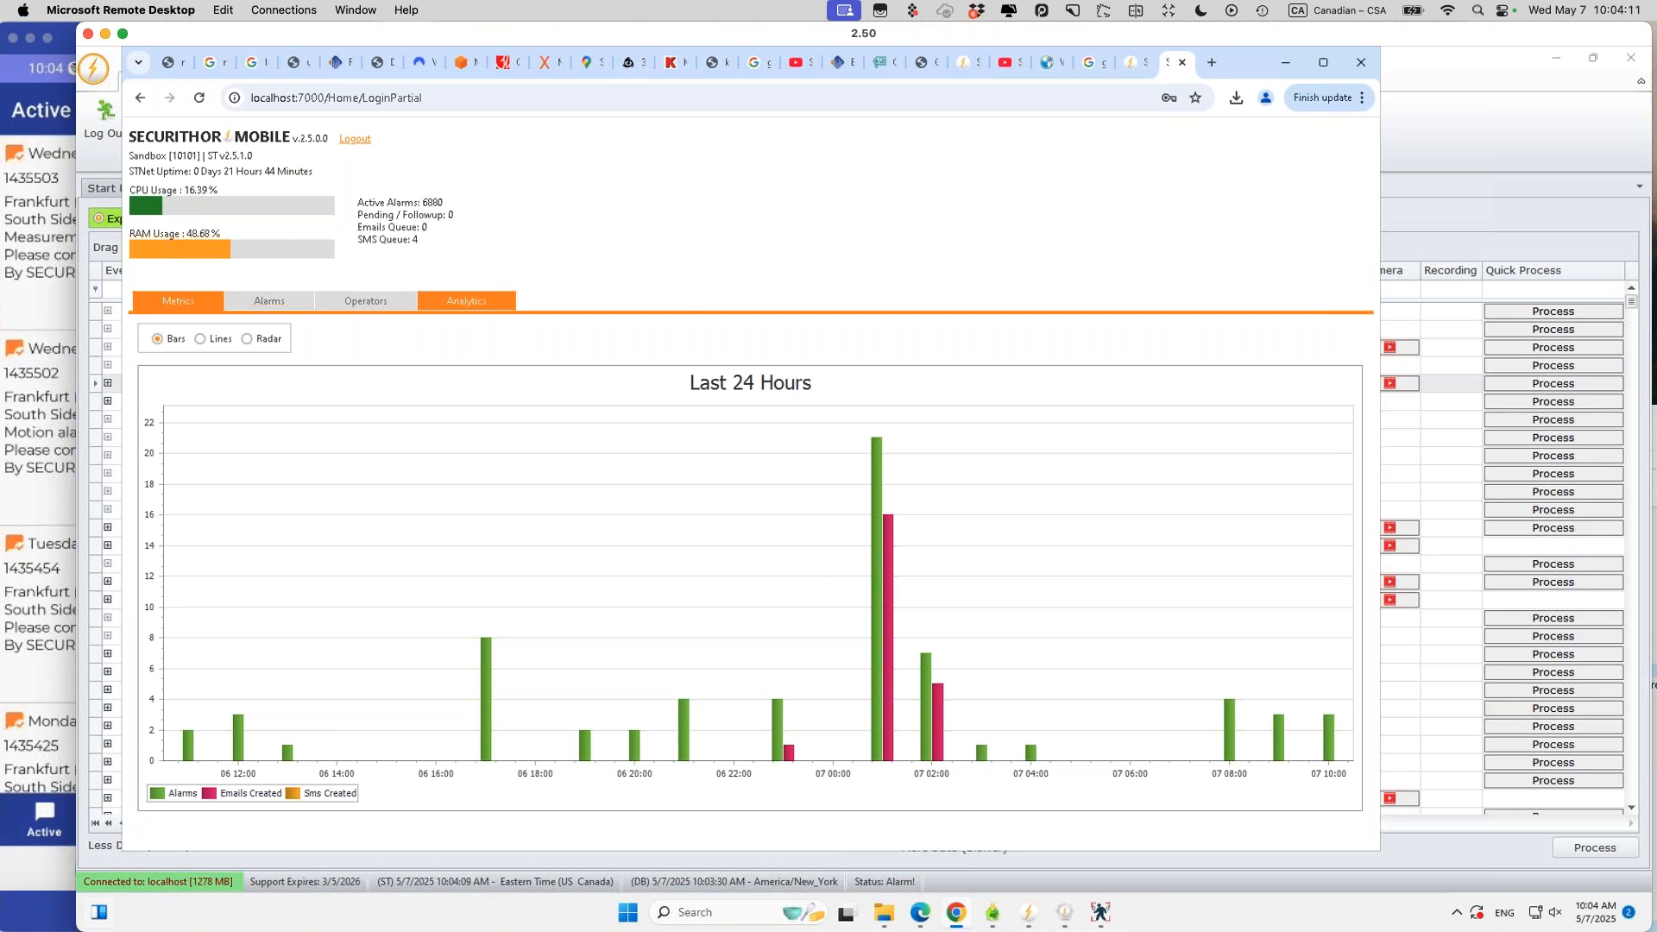
Step: Browse the Alarms, Operators and Analytics views, then switch back to the WebOperator tab
left_click(271, 309)
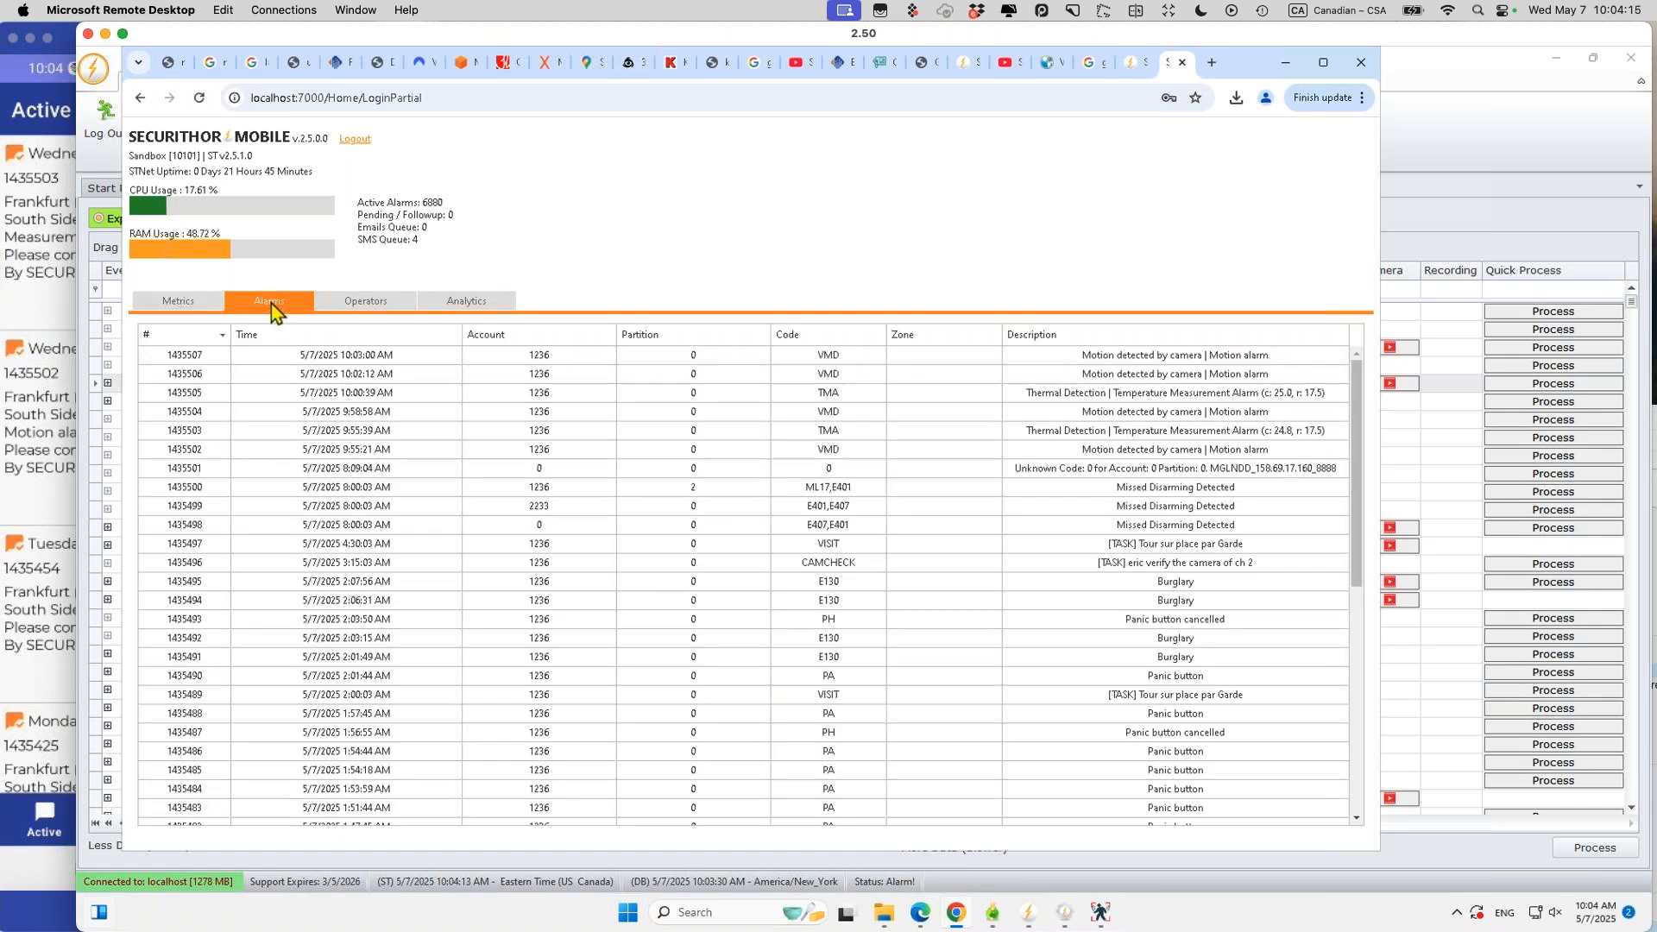
left_click(376, 311)
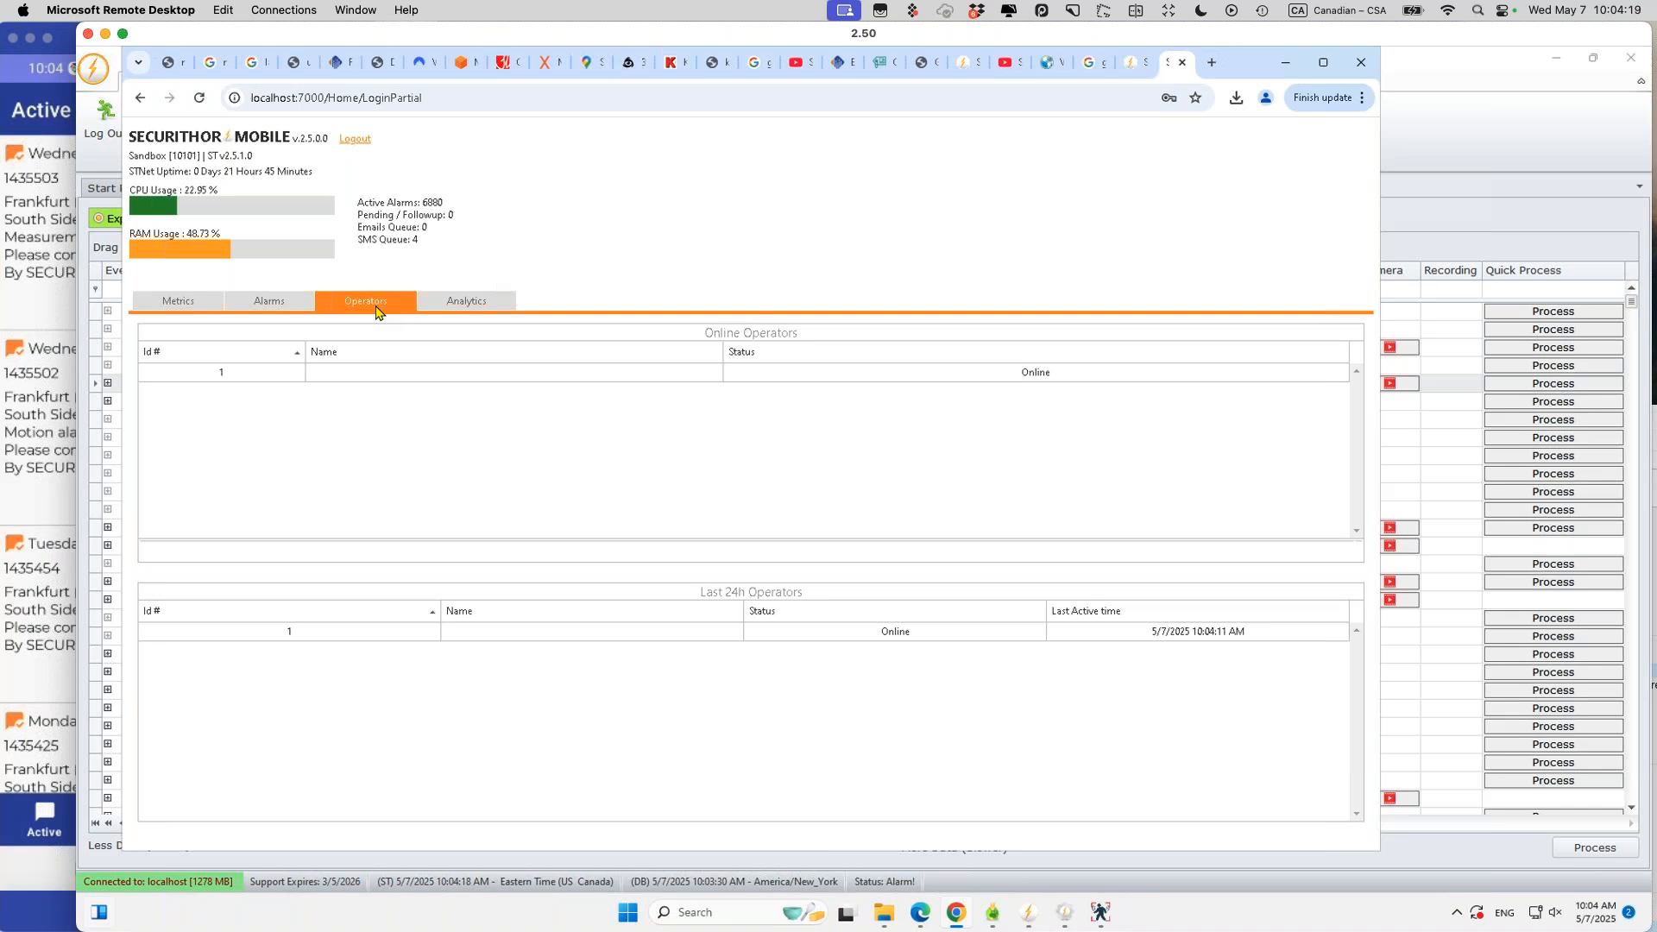
left_click(455, 306)
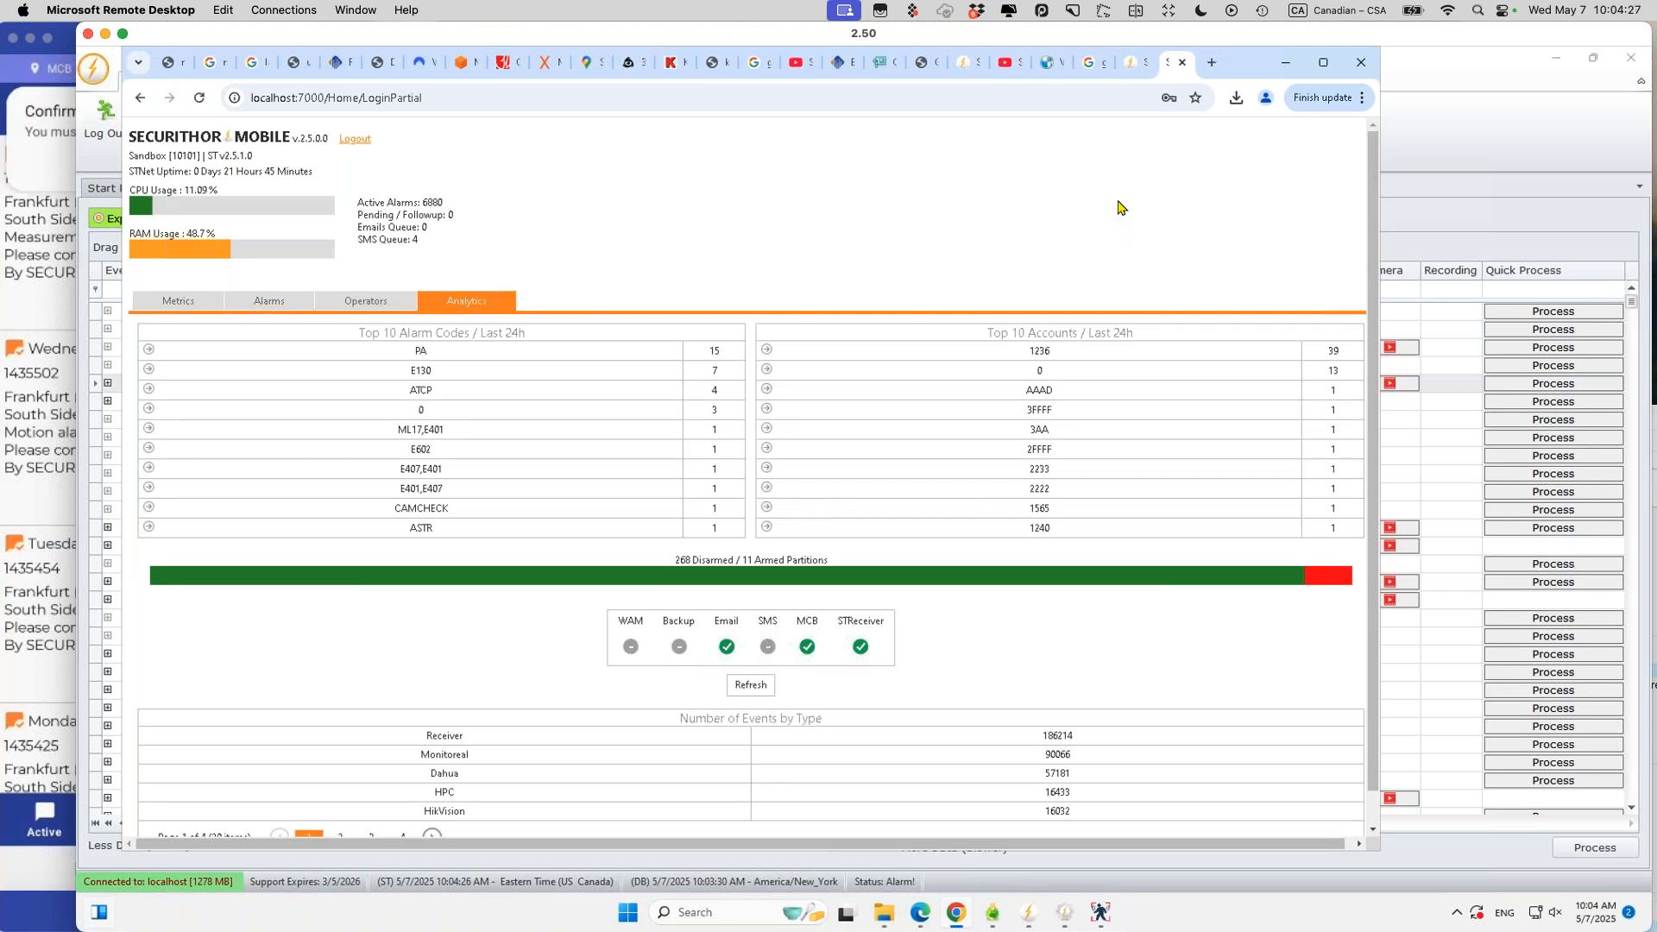
left_click(1131, 62)
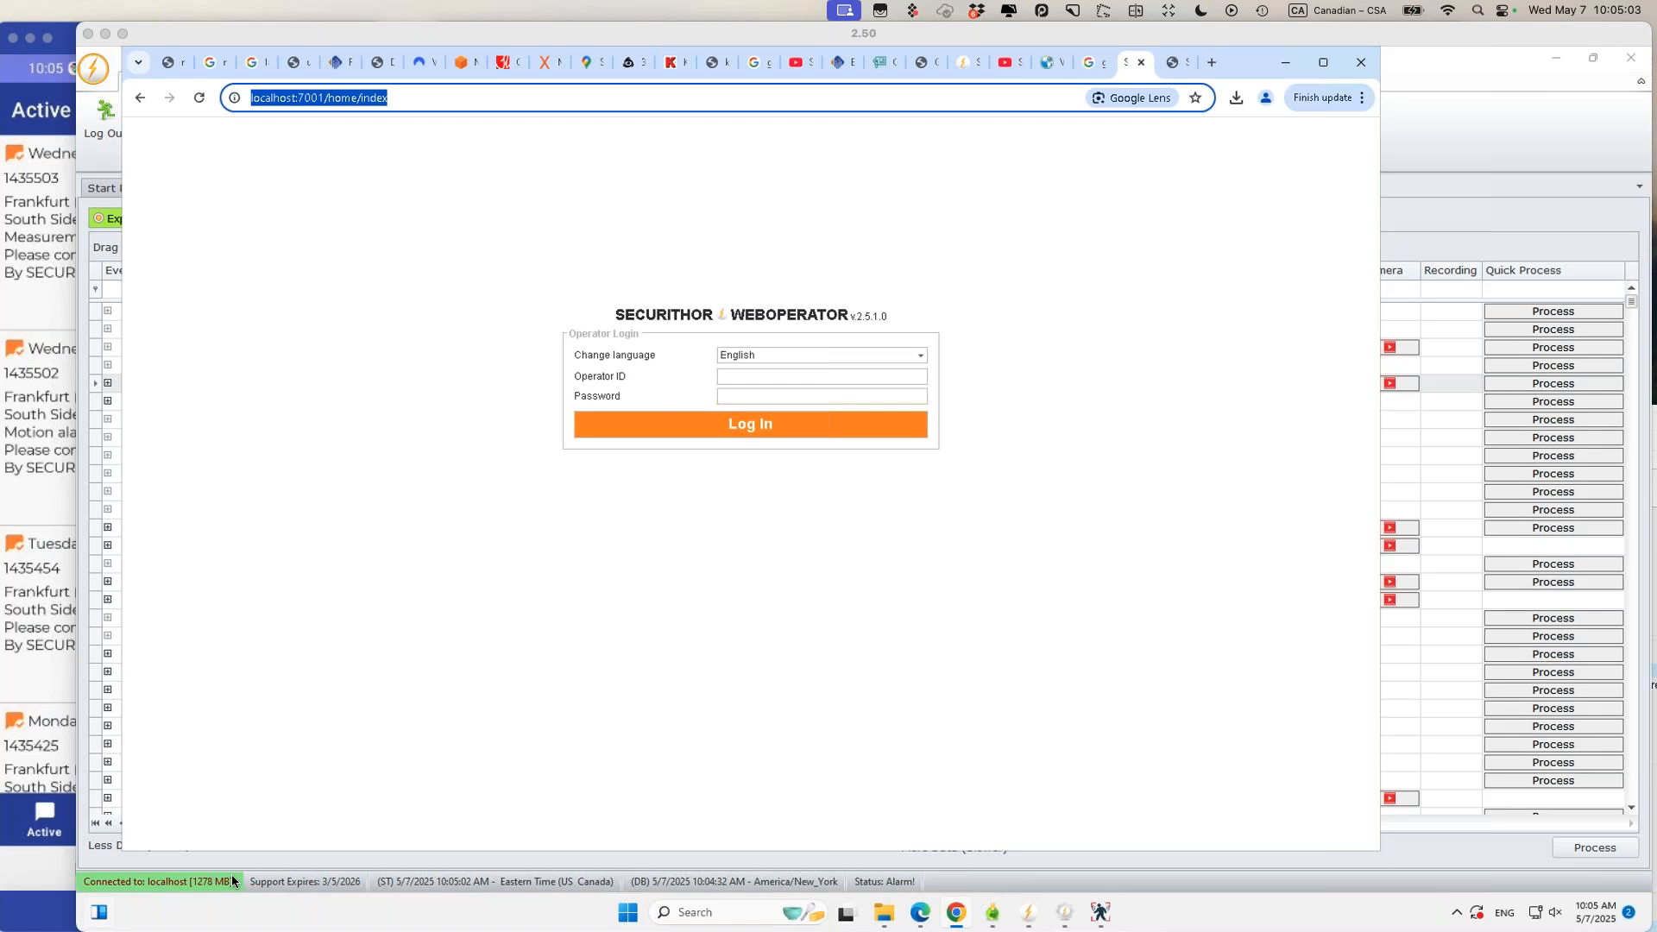
Step: Log in to WebOperator and load the Frankfurt (Main) Hauptbahnhof 2 account from Account Management
left_click(743, 375)
type("1")
key("Tab")
type("**********")
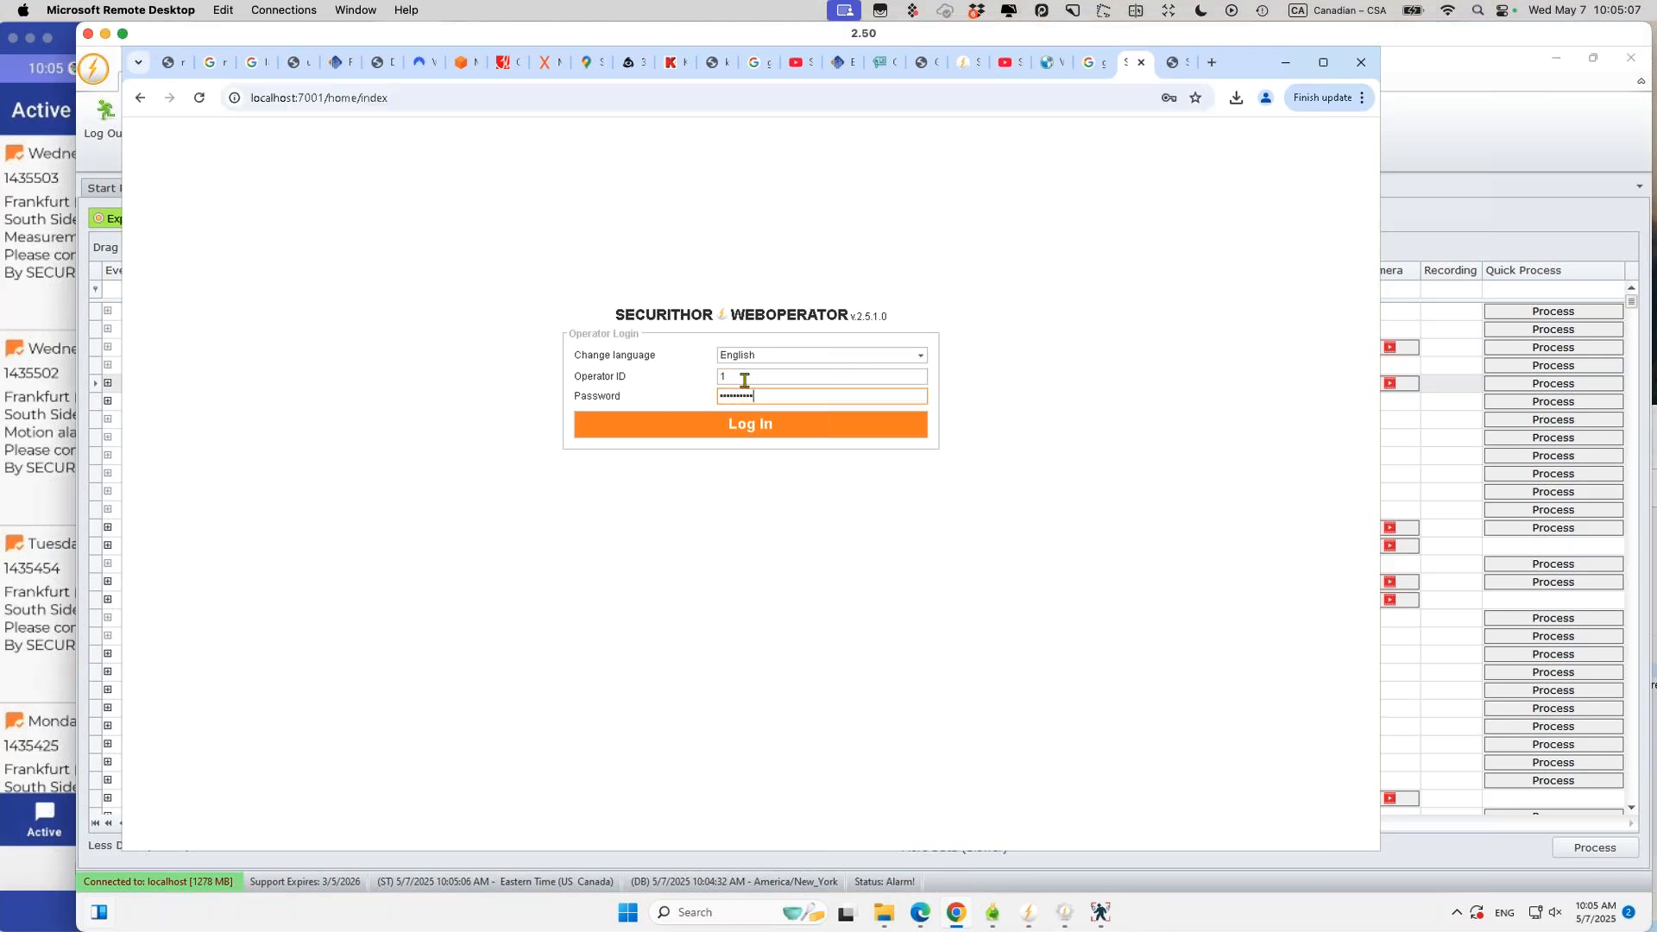
left_click(746, 427)
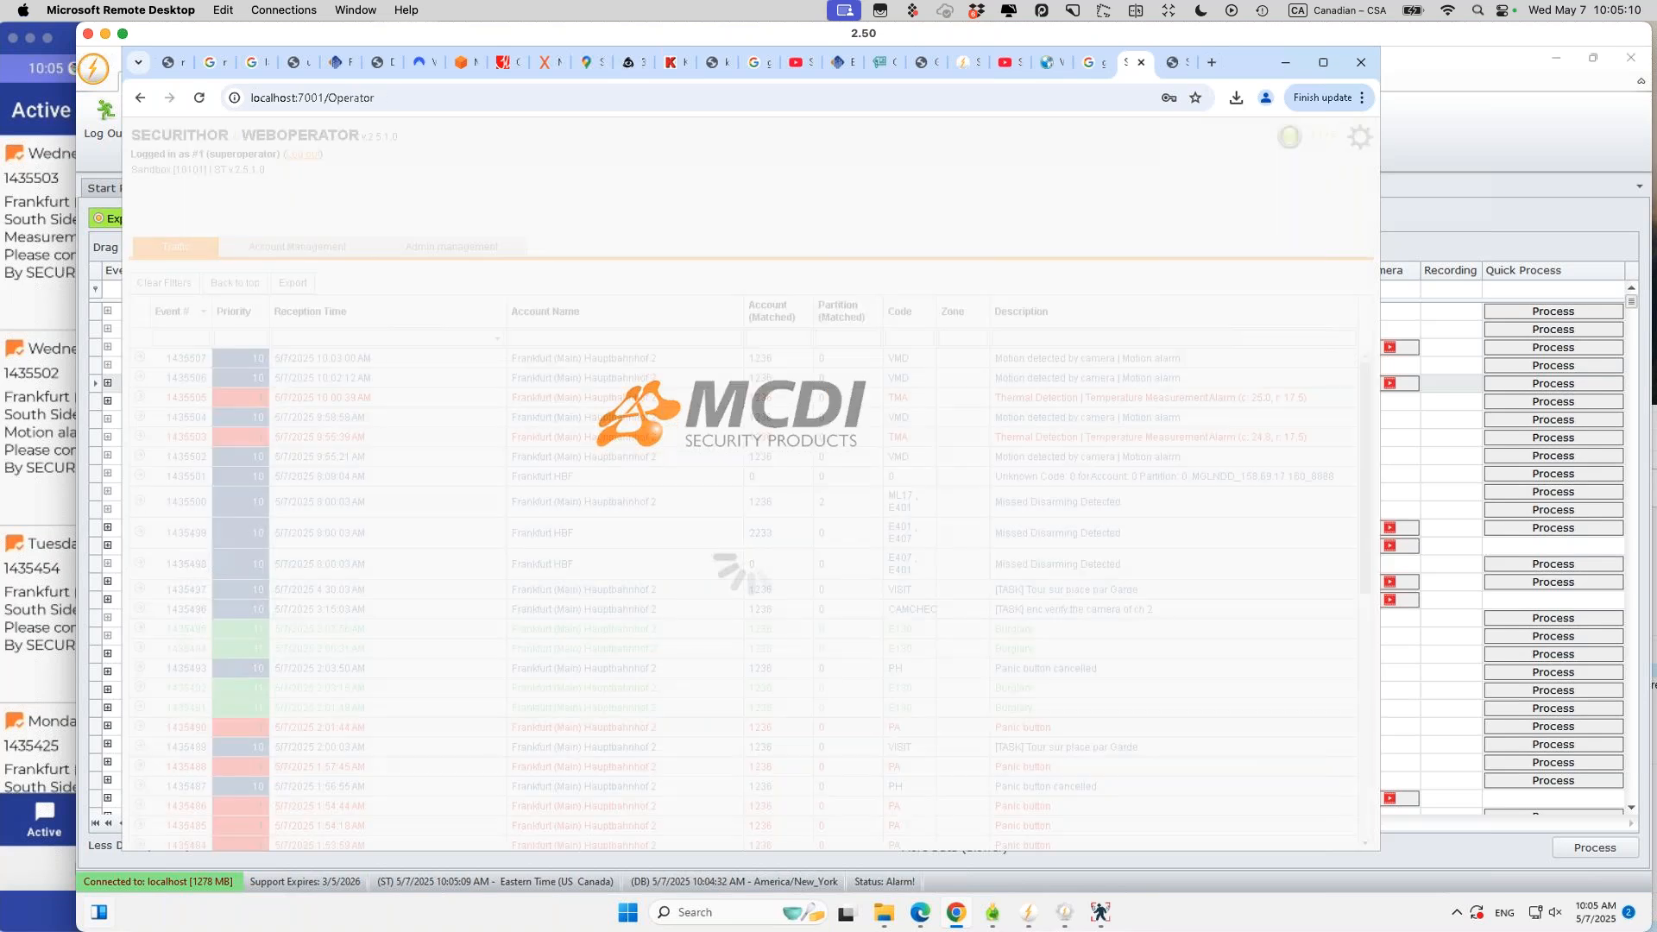
left_click(274, 212)
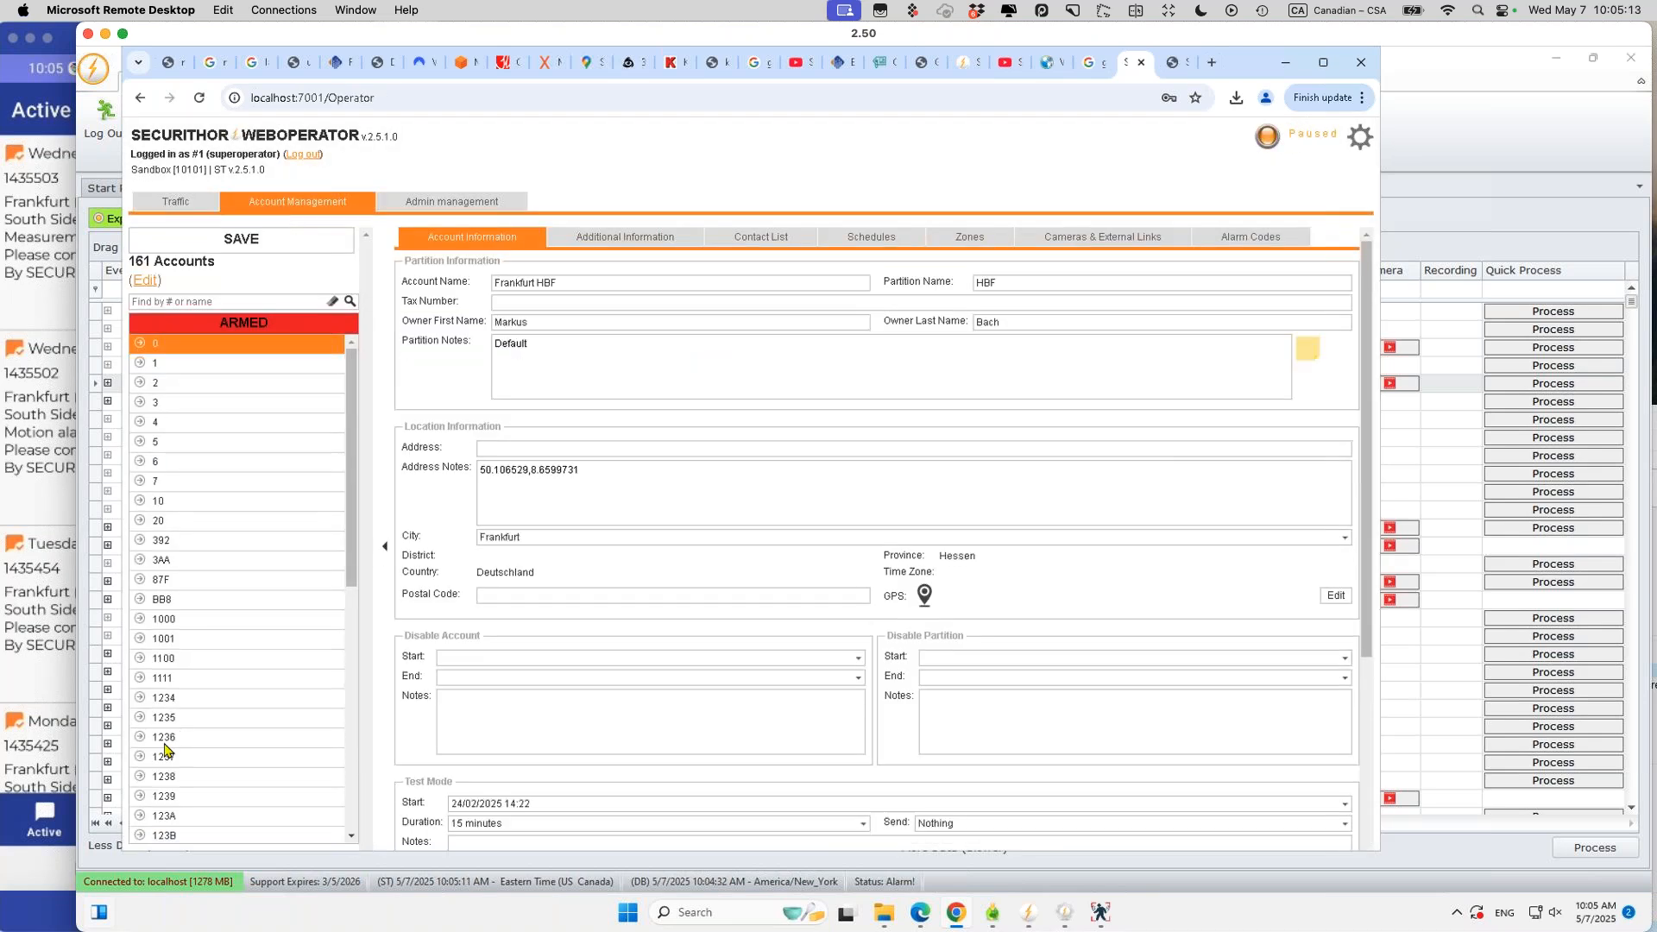
left_click(168, 739)
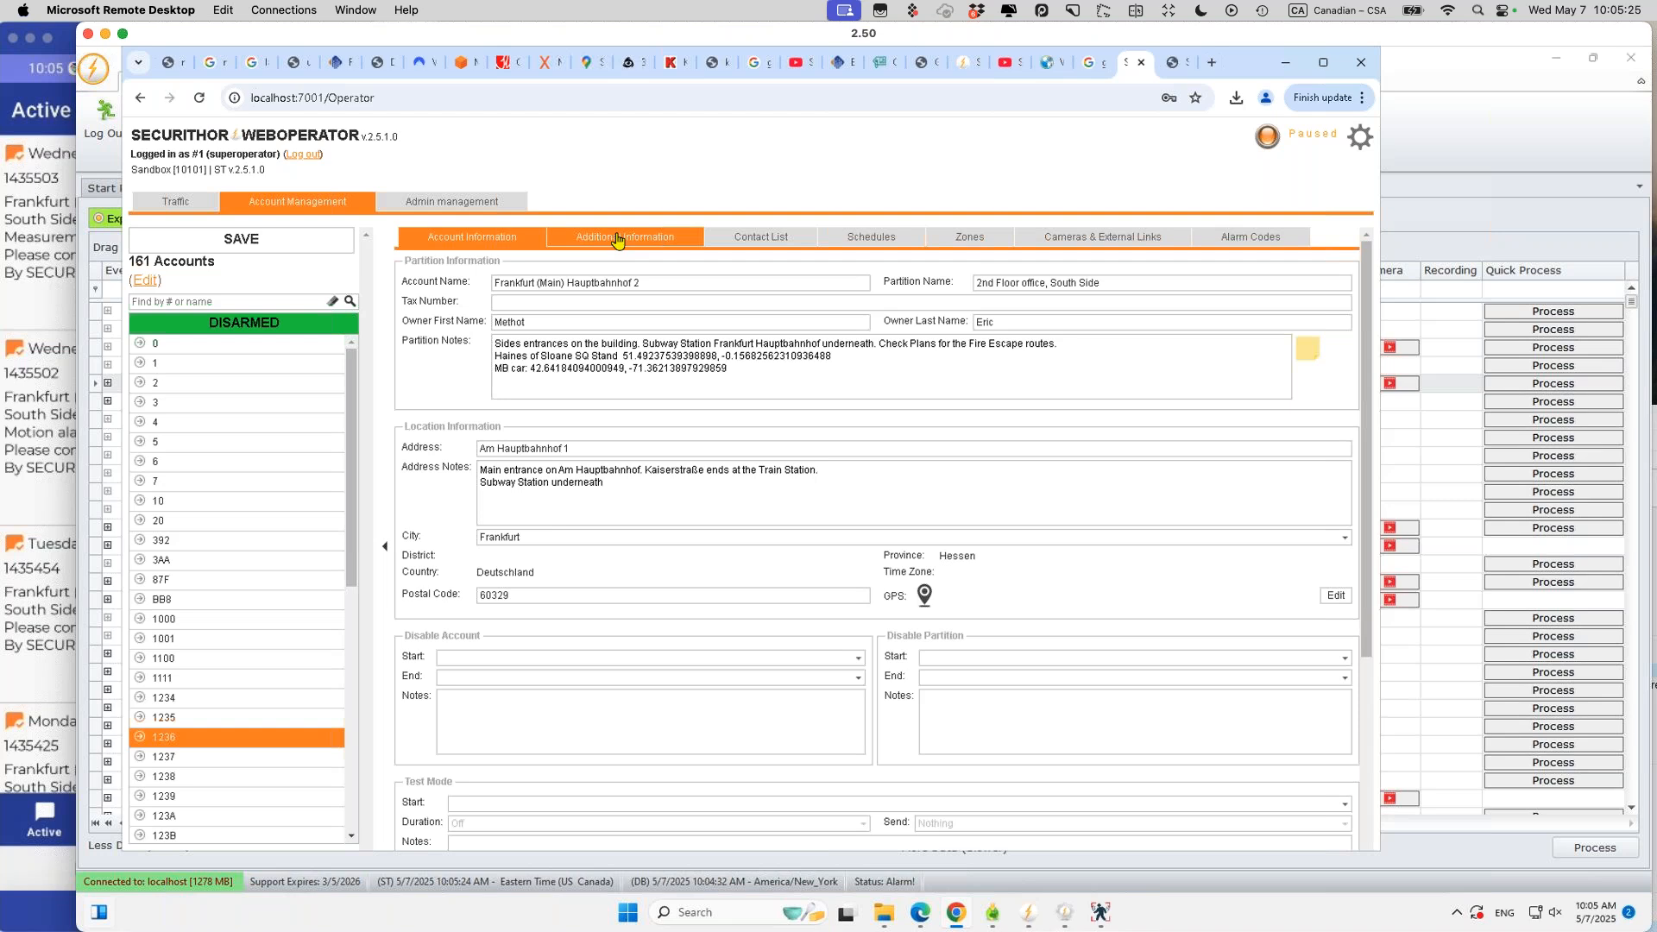
left_click(759, 237)
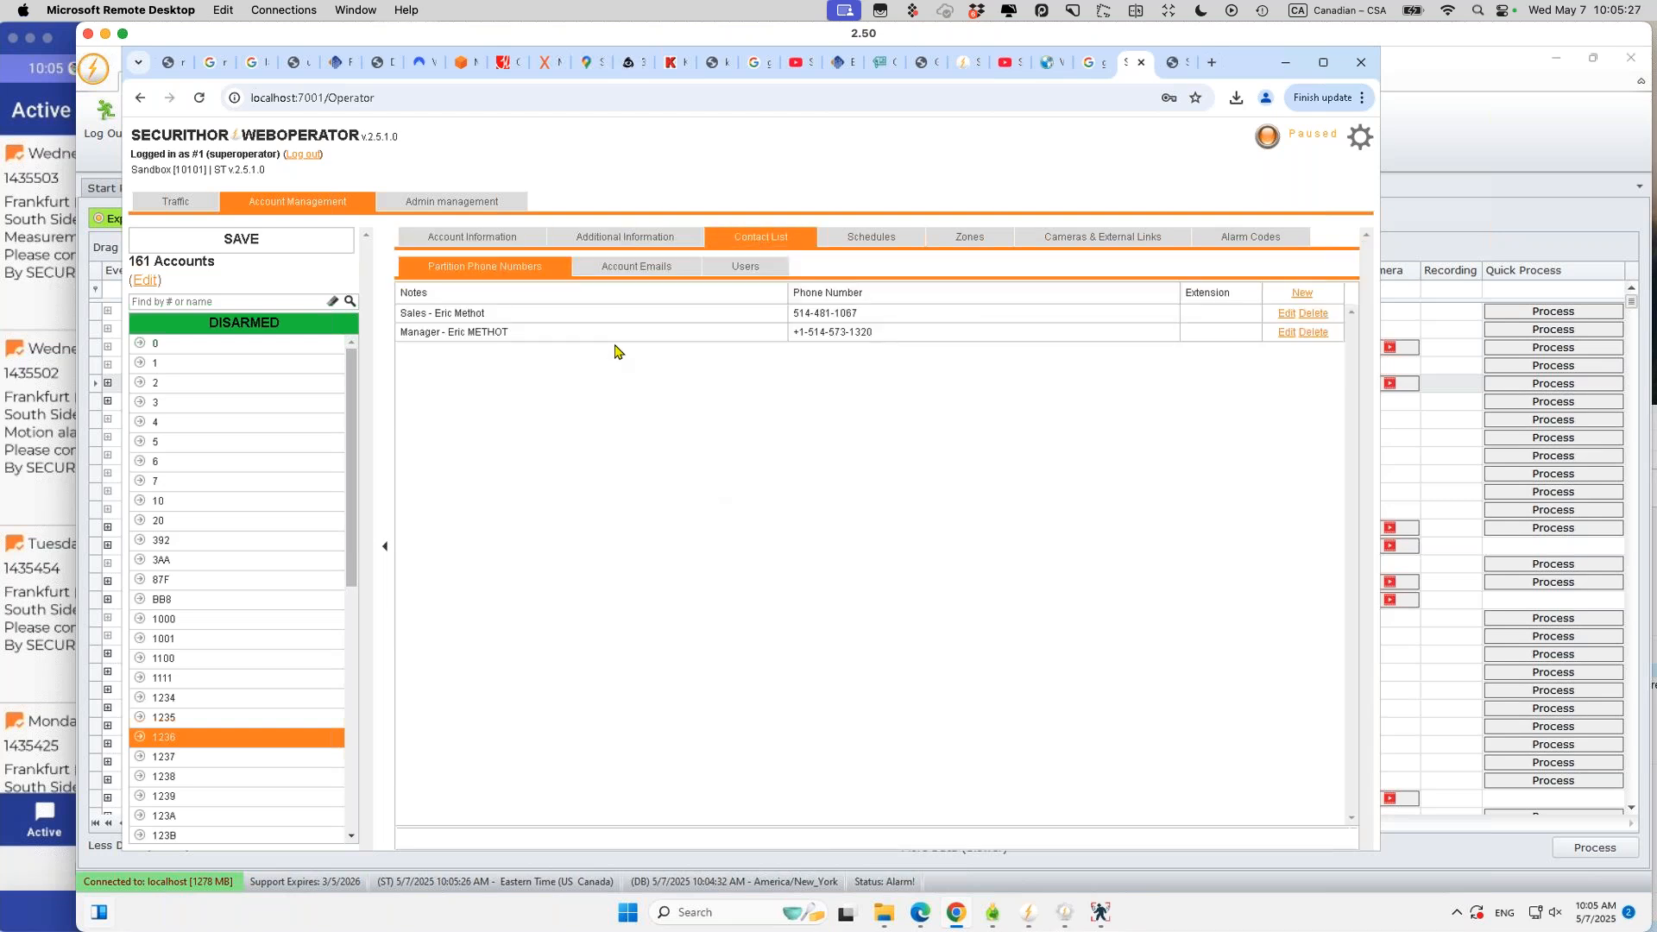
left_click(1286, 333)
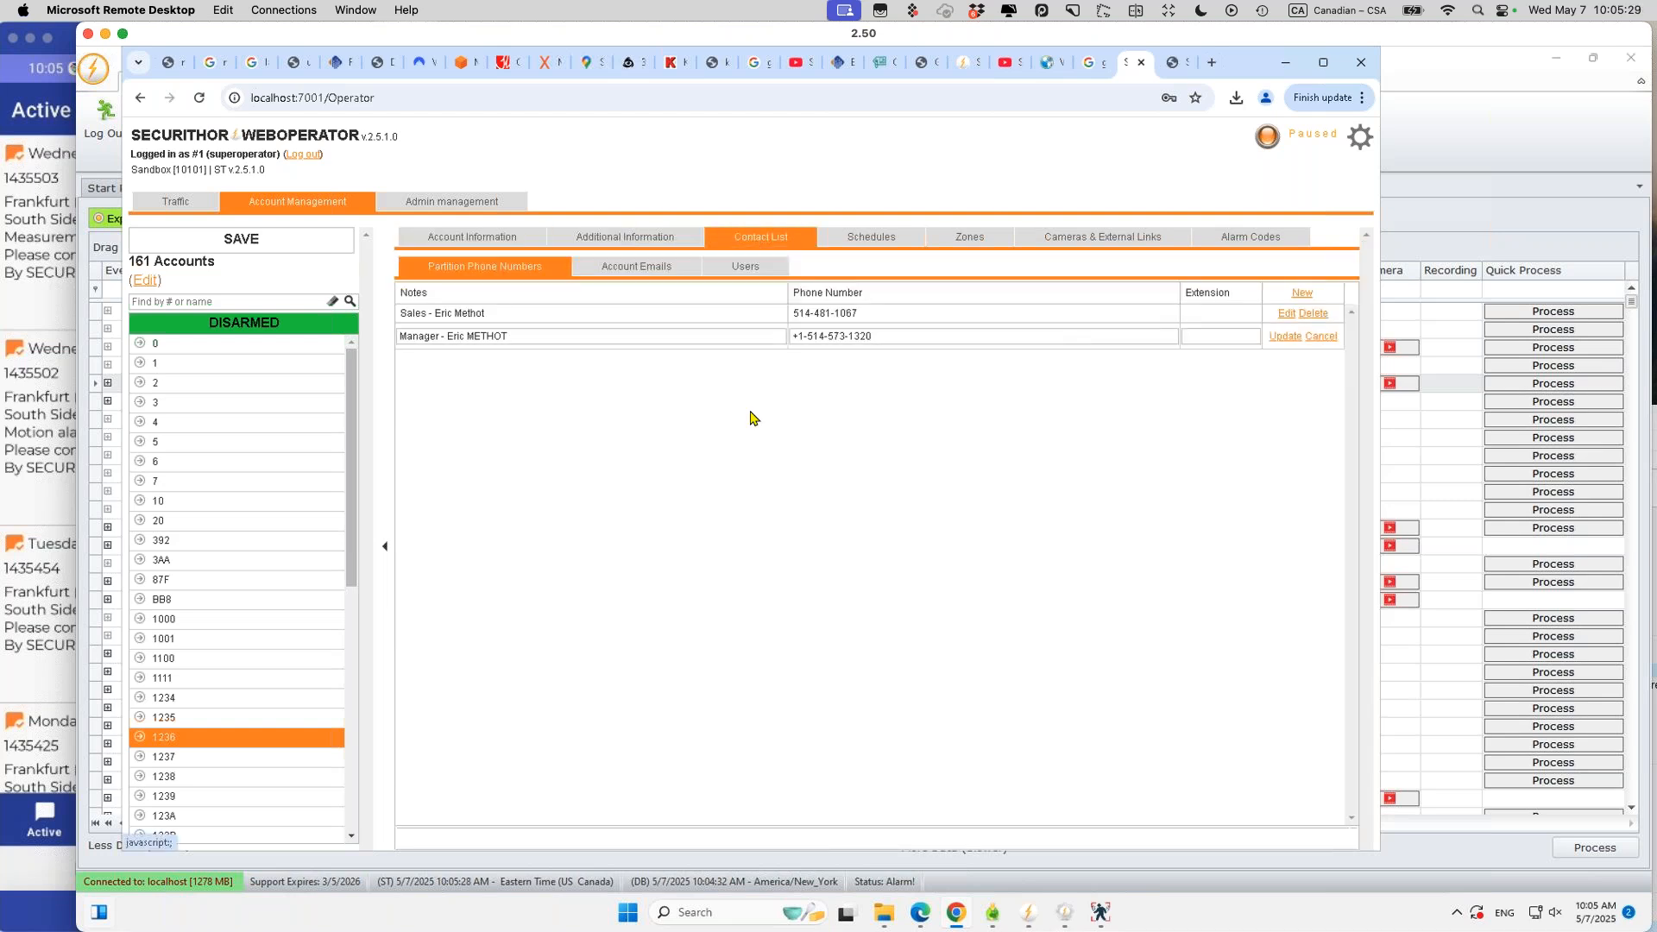
left_click(807, 336)
key("BackSpace")
key("BackSpace")
key("BackSpace")
left_click(1272, 337)
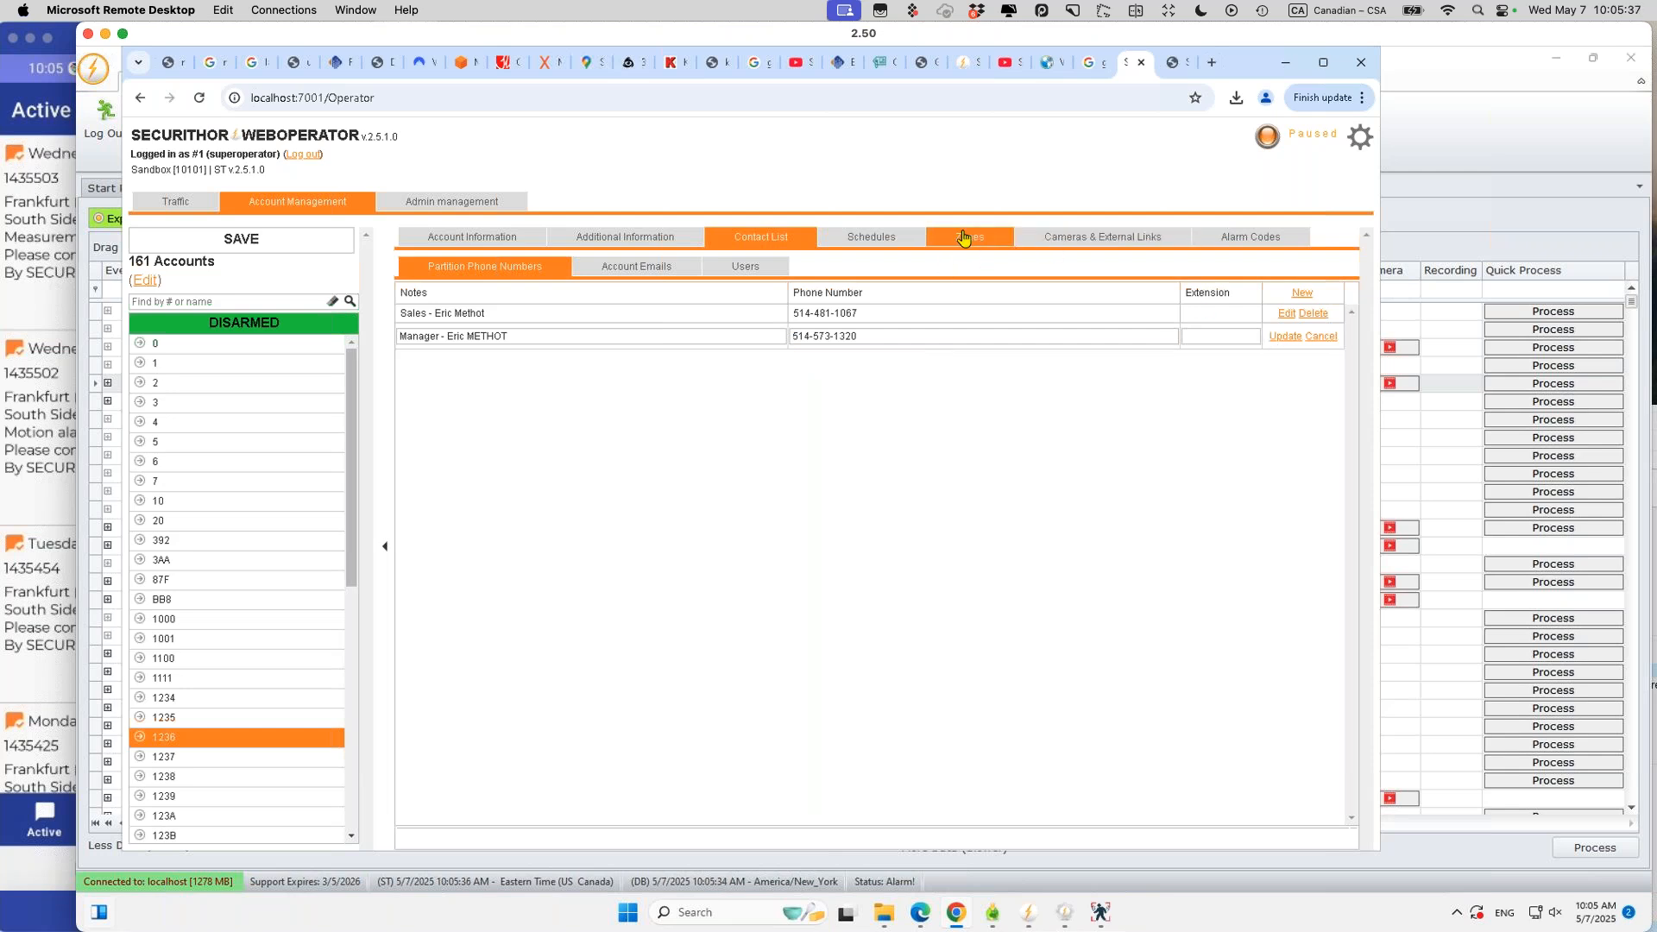
Step: Review the account's Schedules and Cameras & External Links, then return to Traffic
left_click(883, 236)
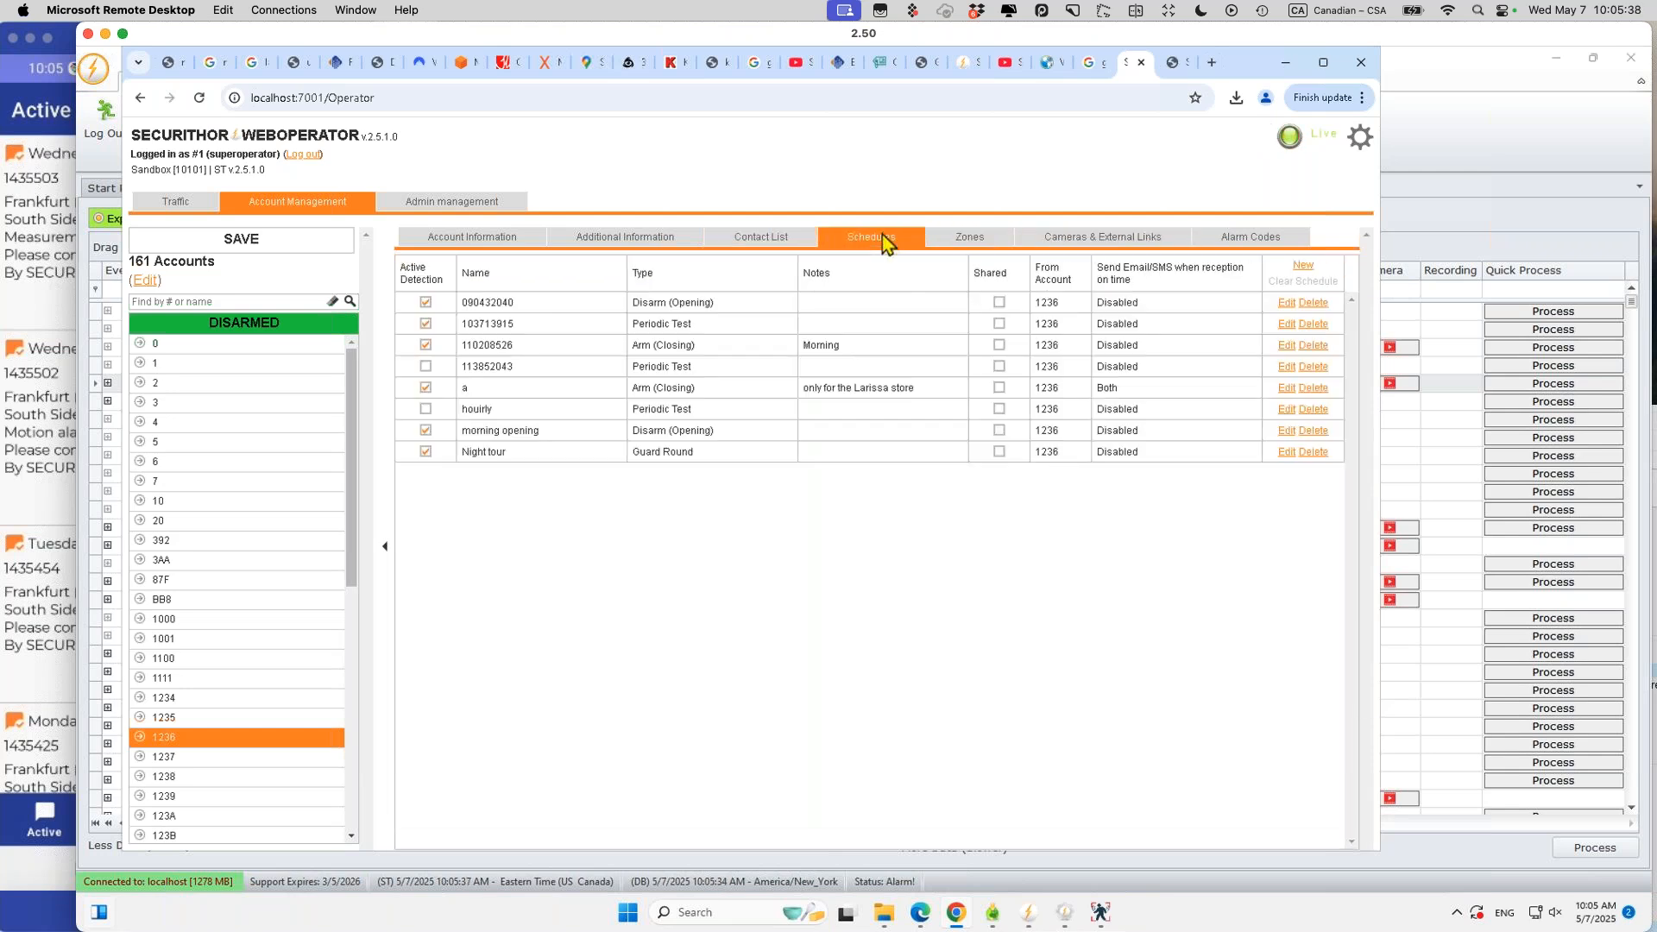
left_click(1074, 248)
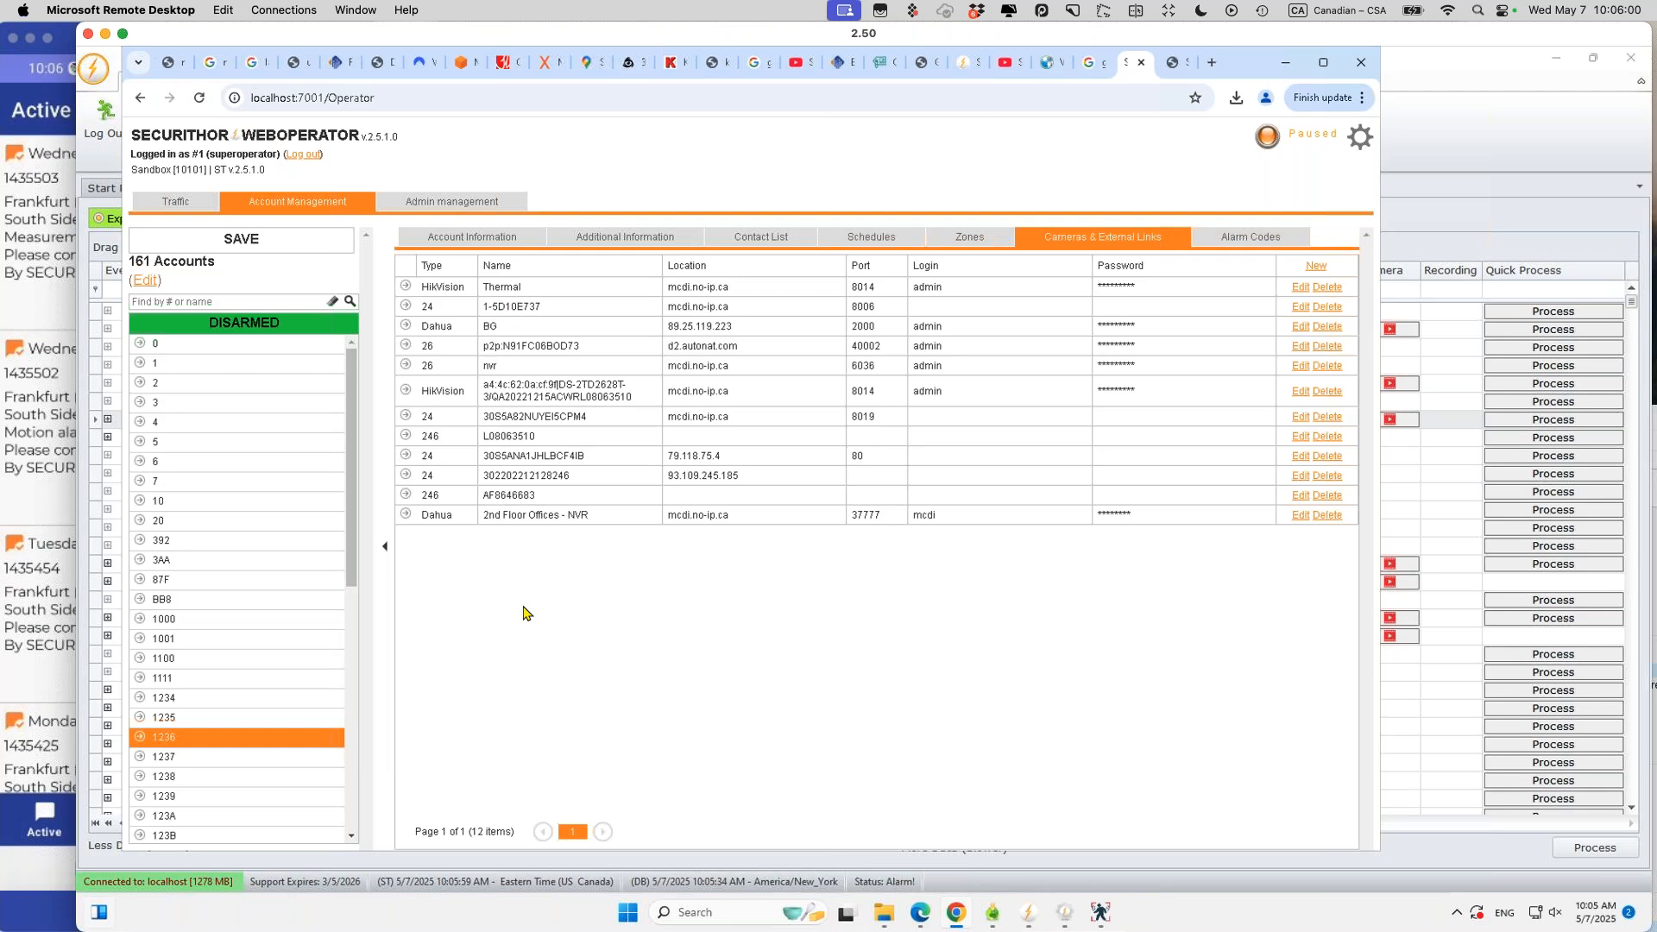
left_click(188, 216)
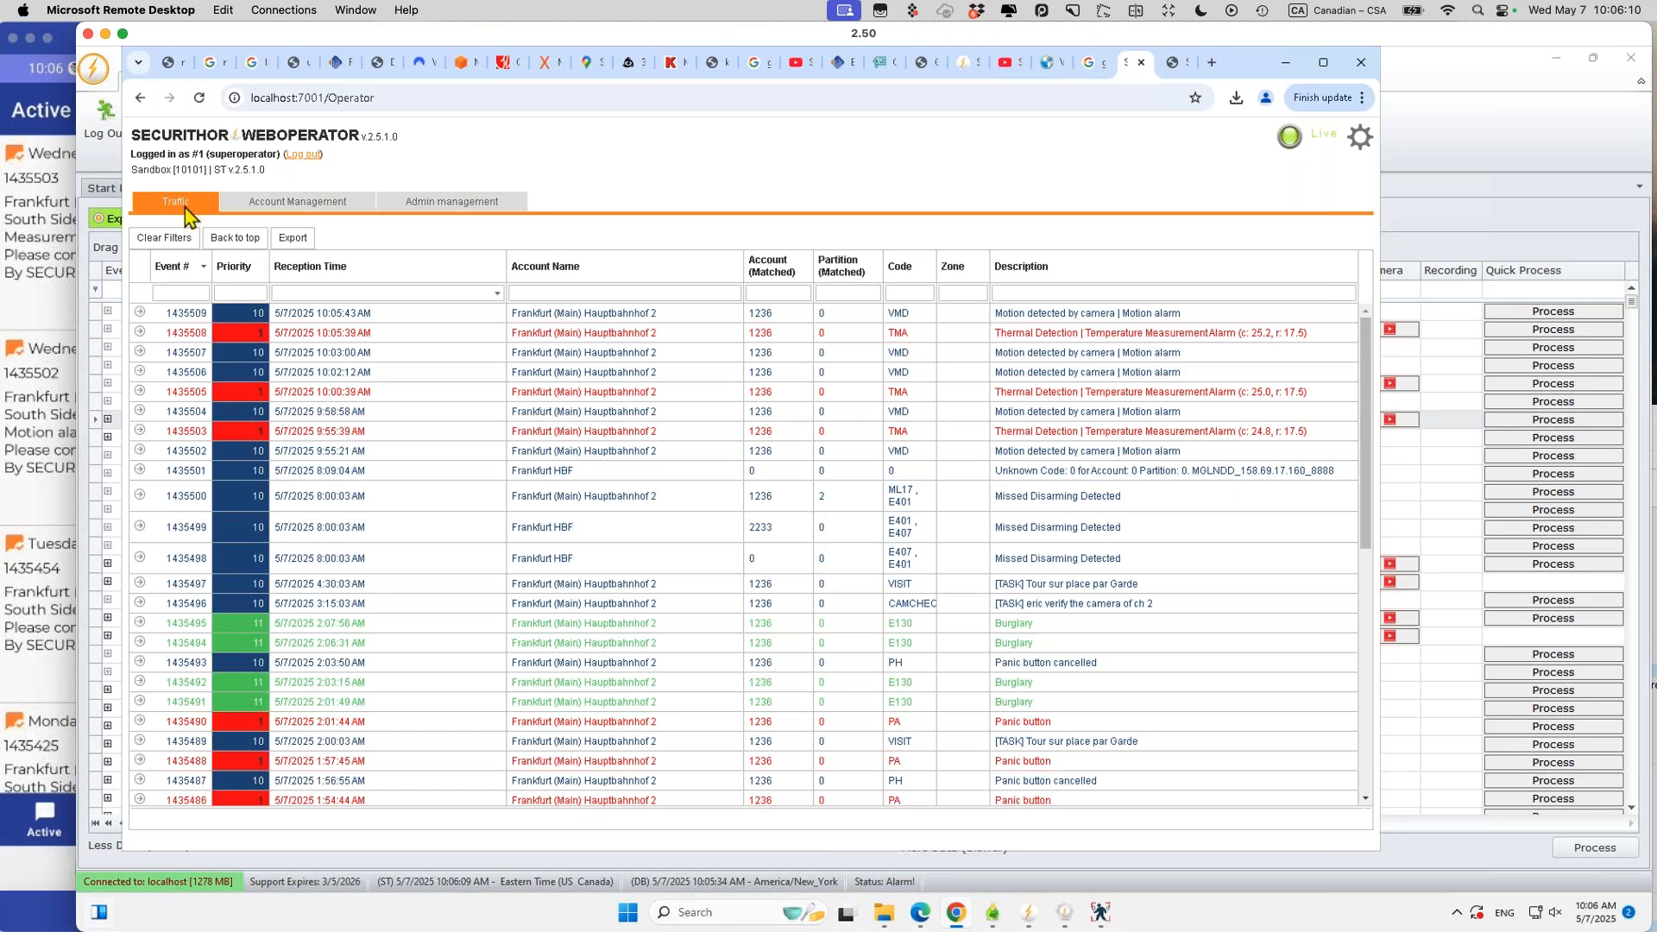
Step: Reopen the account and view its Attachments & Installations and Partition & Location details
left_click(287, 204)
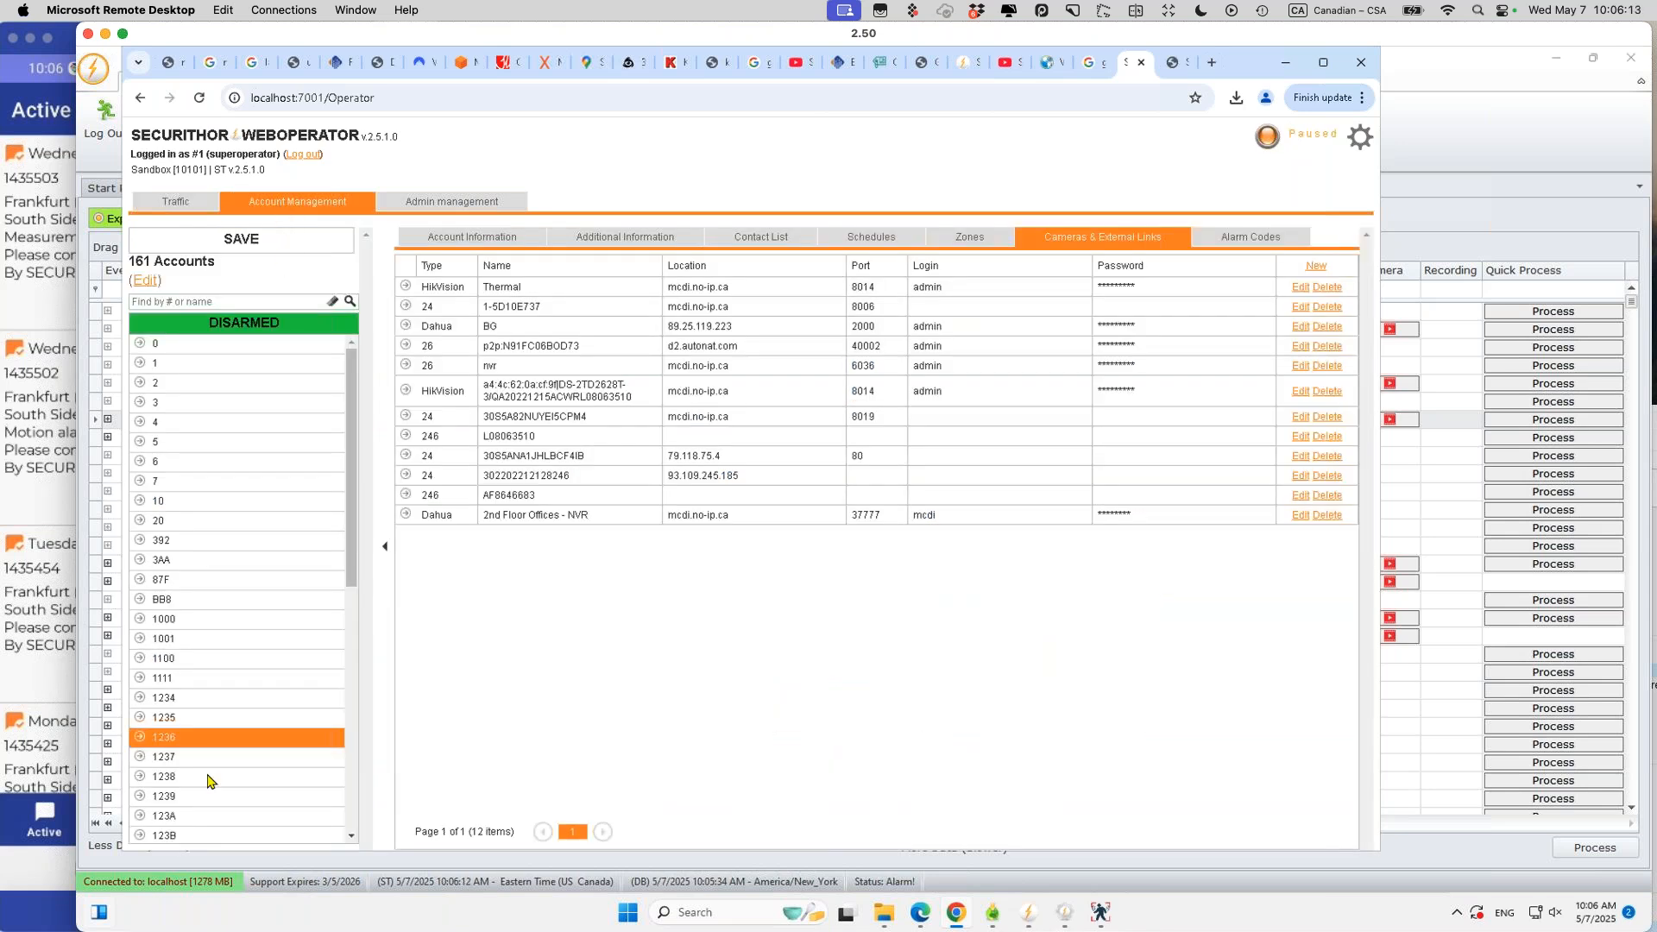
left_click(617, 248)
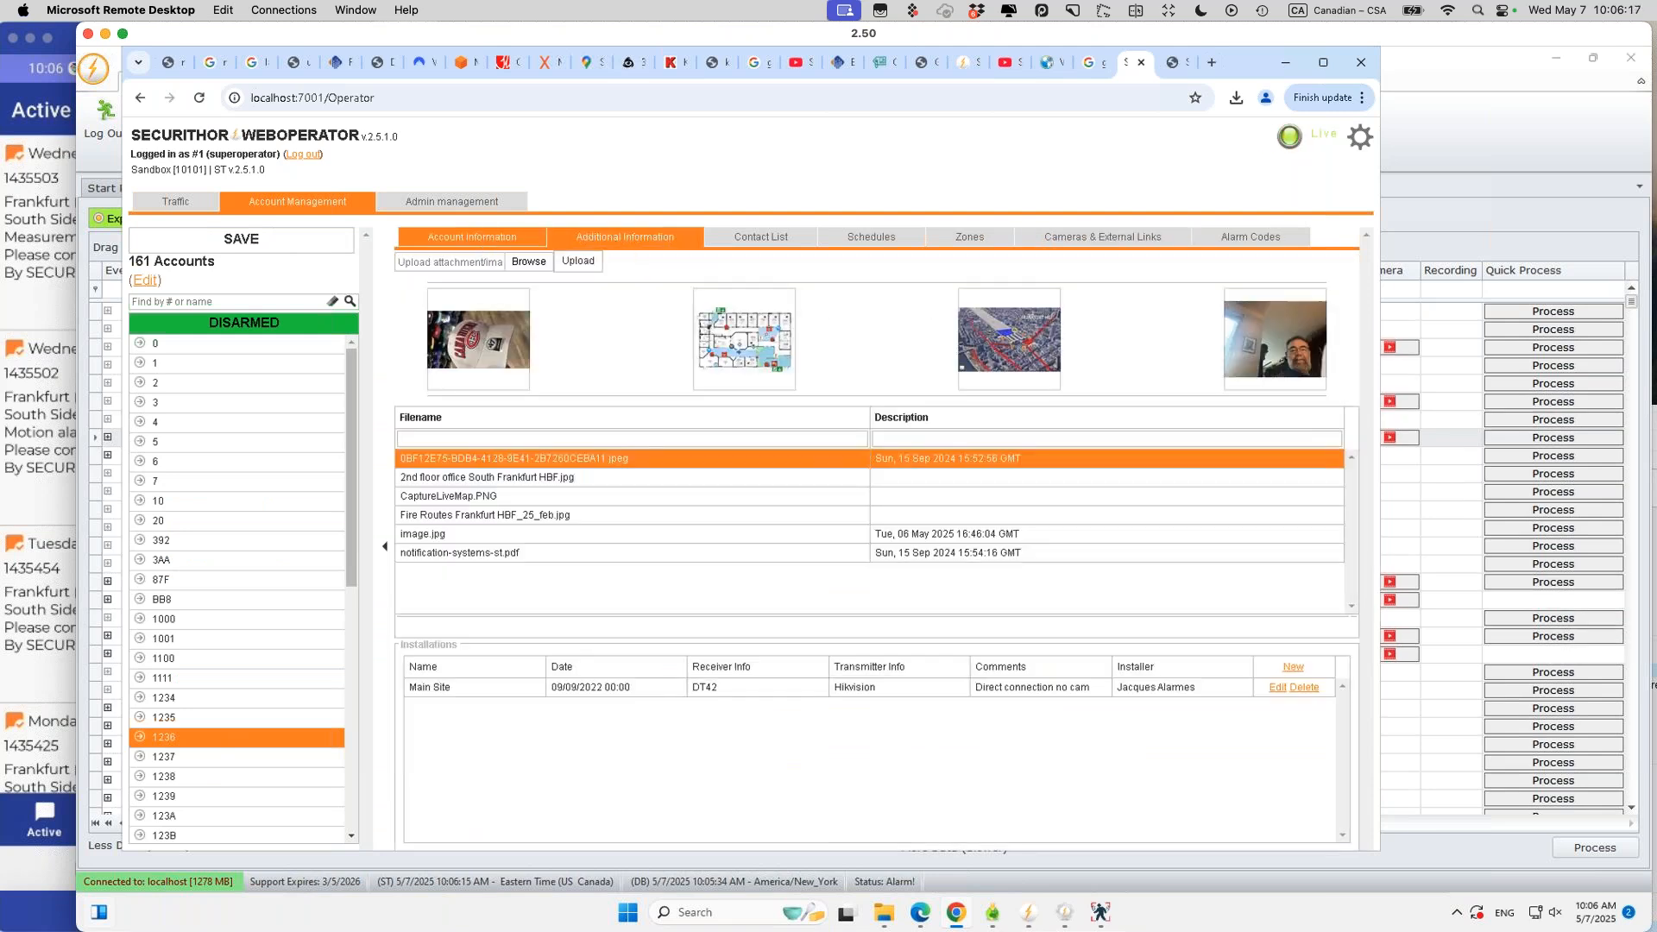
left_click(485, 246)
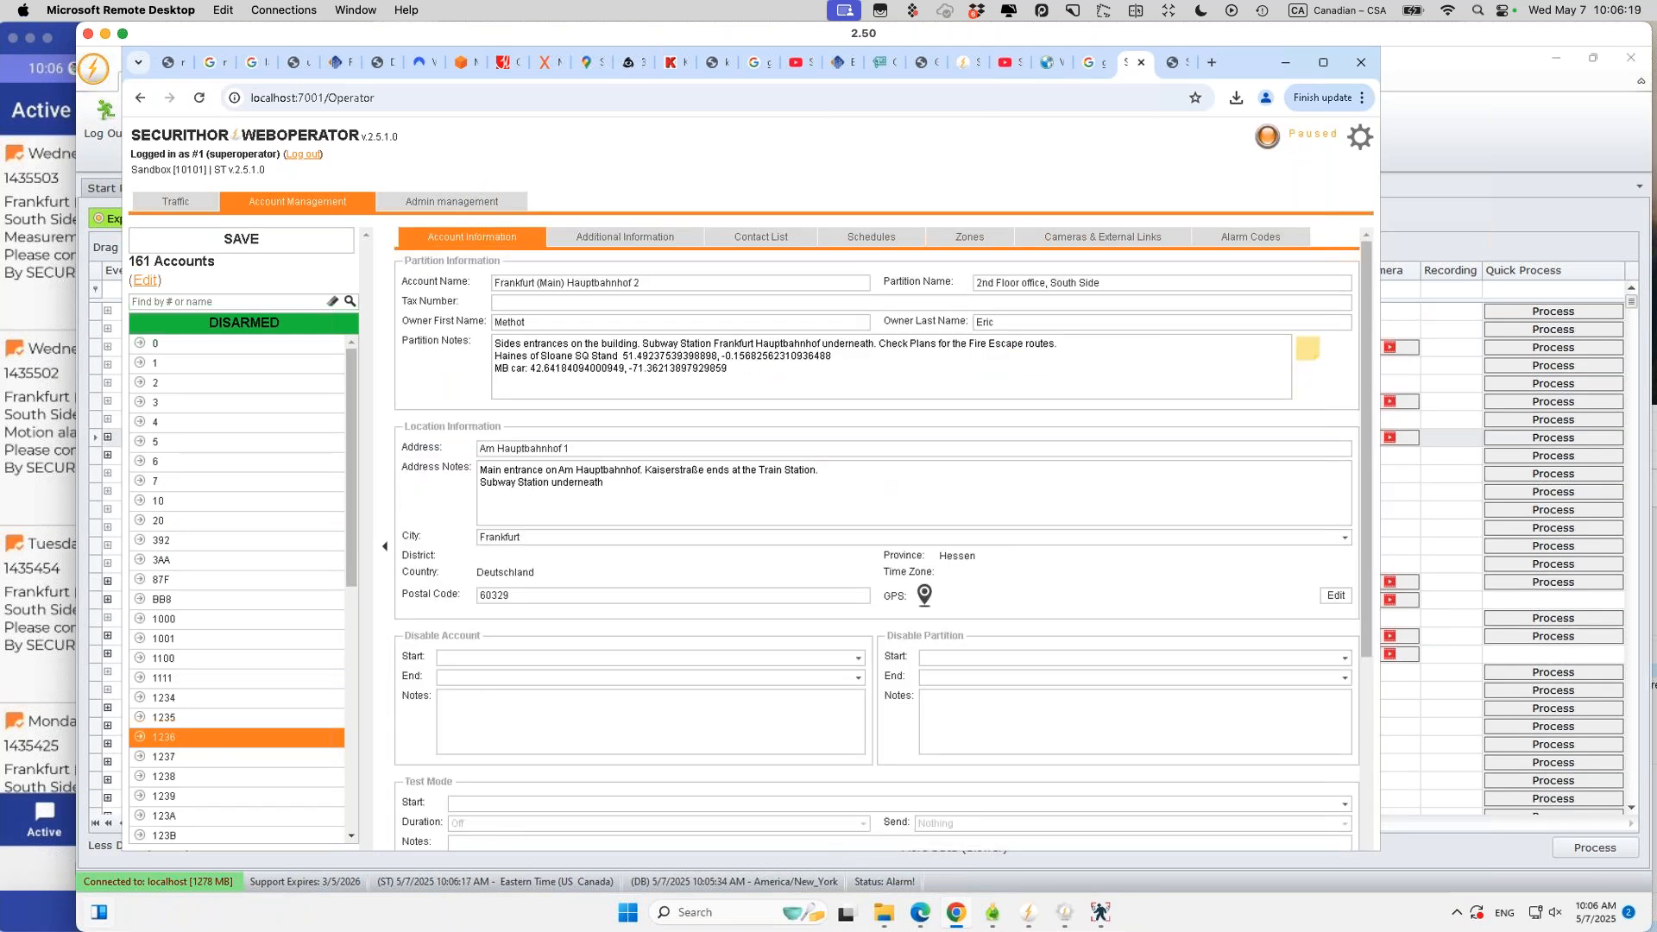
Step: Set the Test Mode start to today, 07/05/2025 10:06
scroll(471, 607, "down", 3)
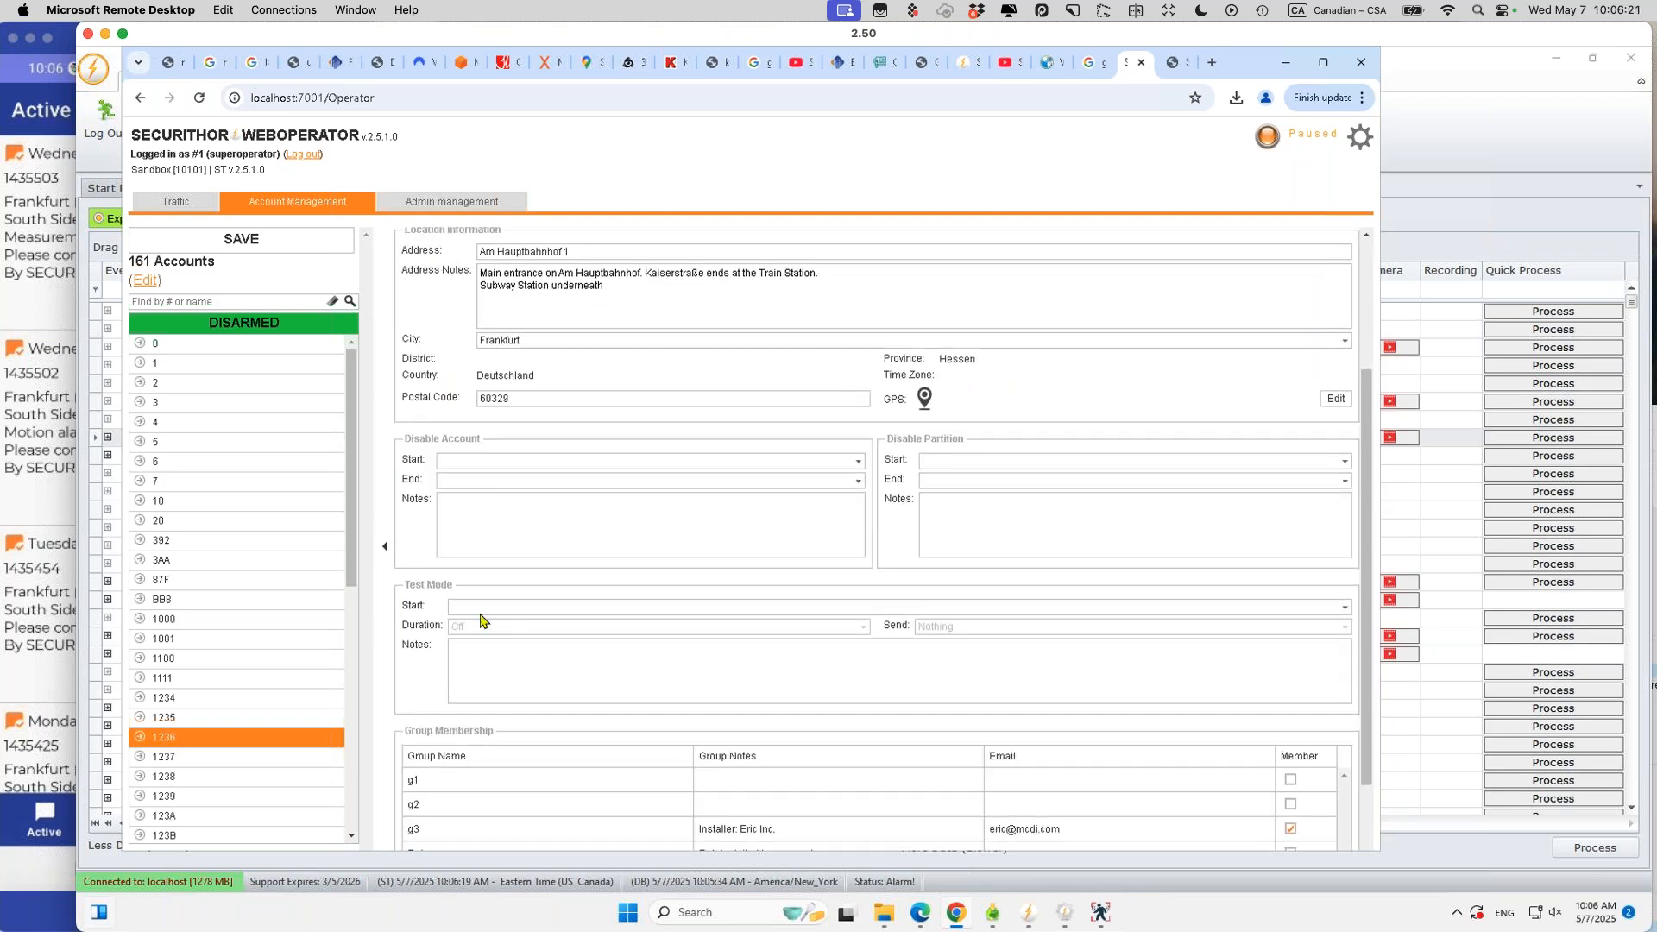
left_click(471, 606)
left_click(1343, 607)
left_click(475, 830)
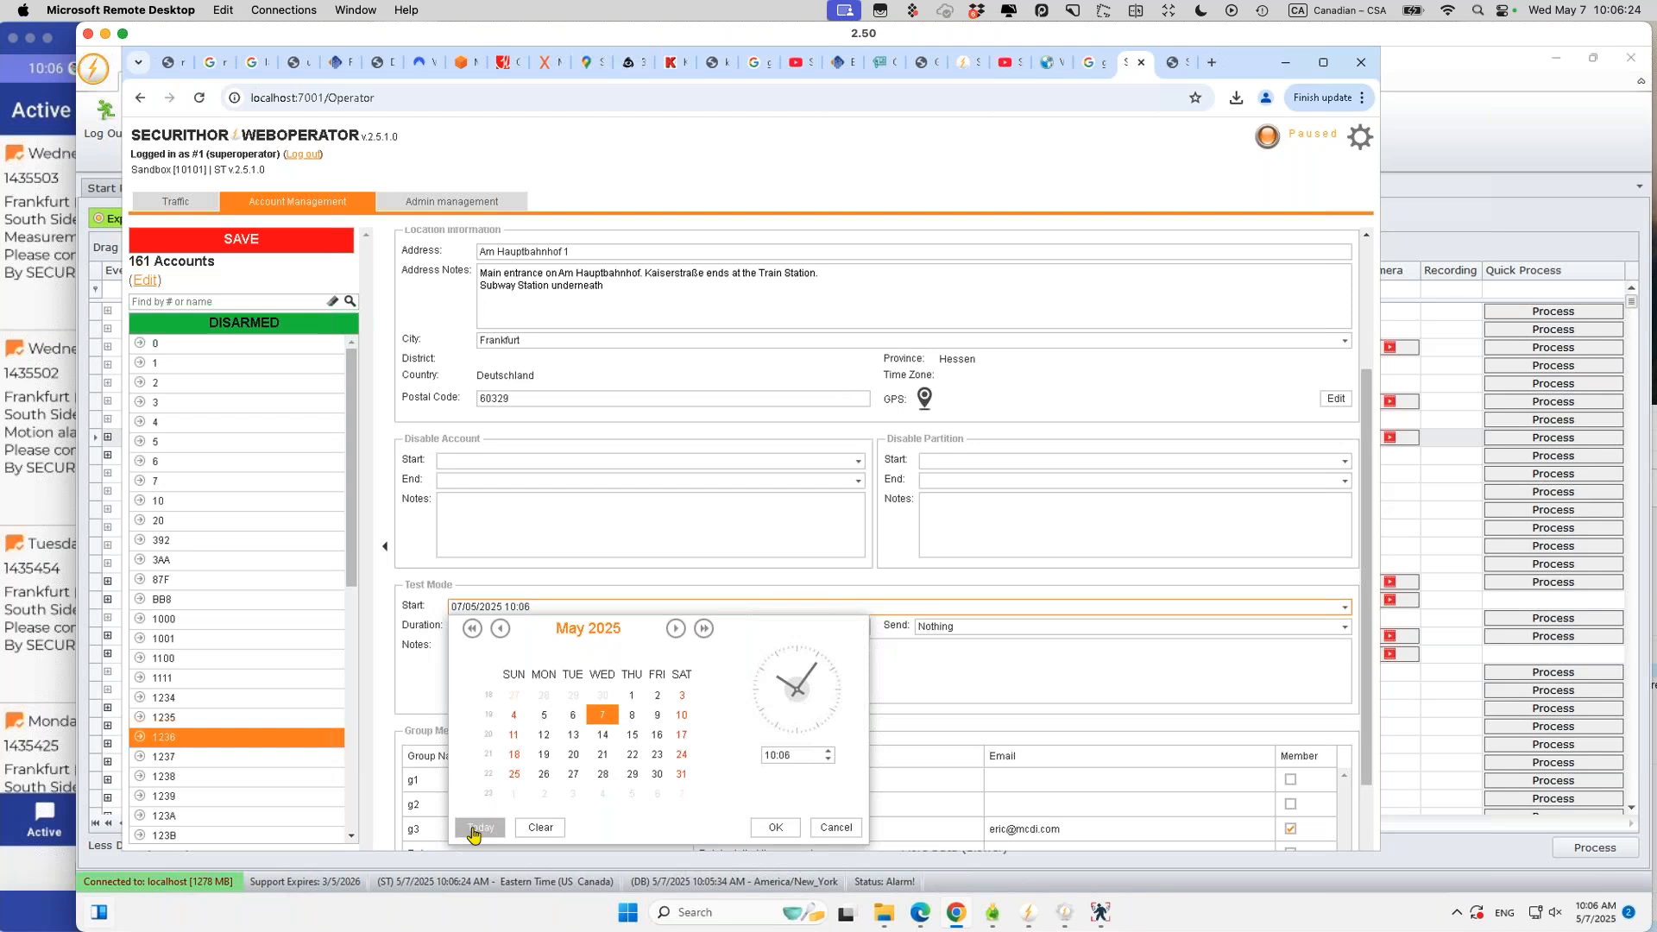
Step: Confirm the 10:06 start, save the 15-minute test mode, and return to the Traffic list
left_click(775, 829)
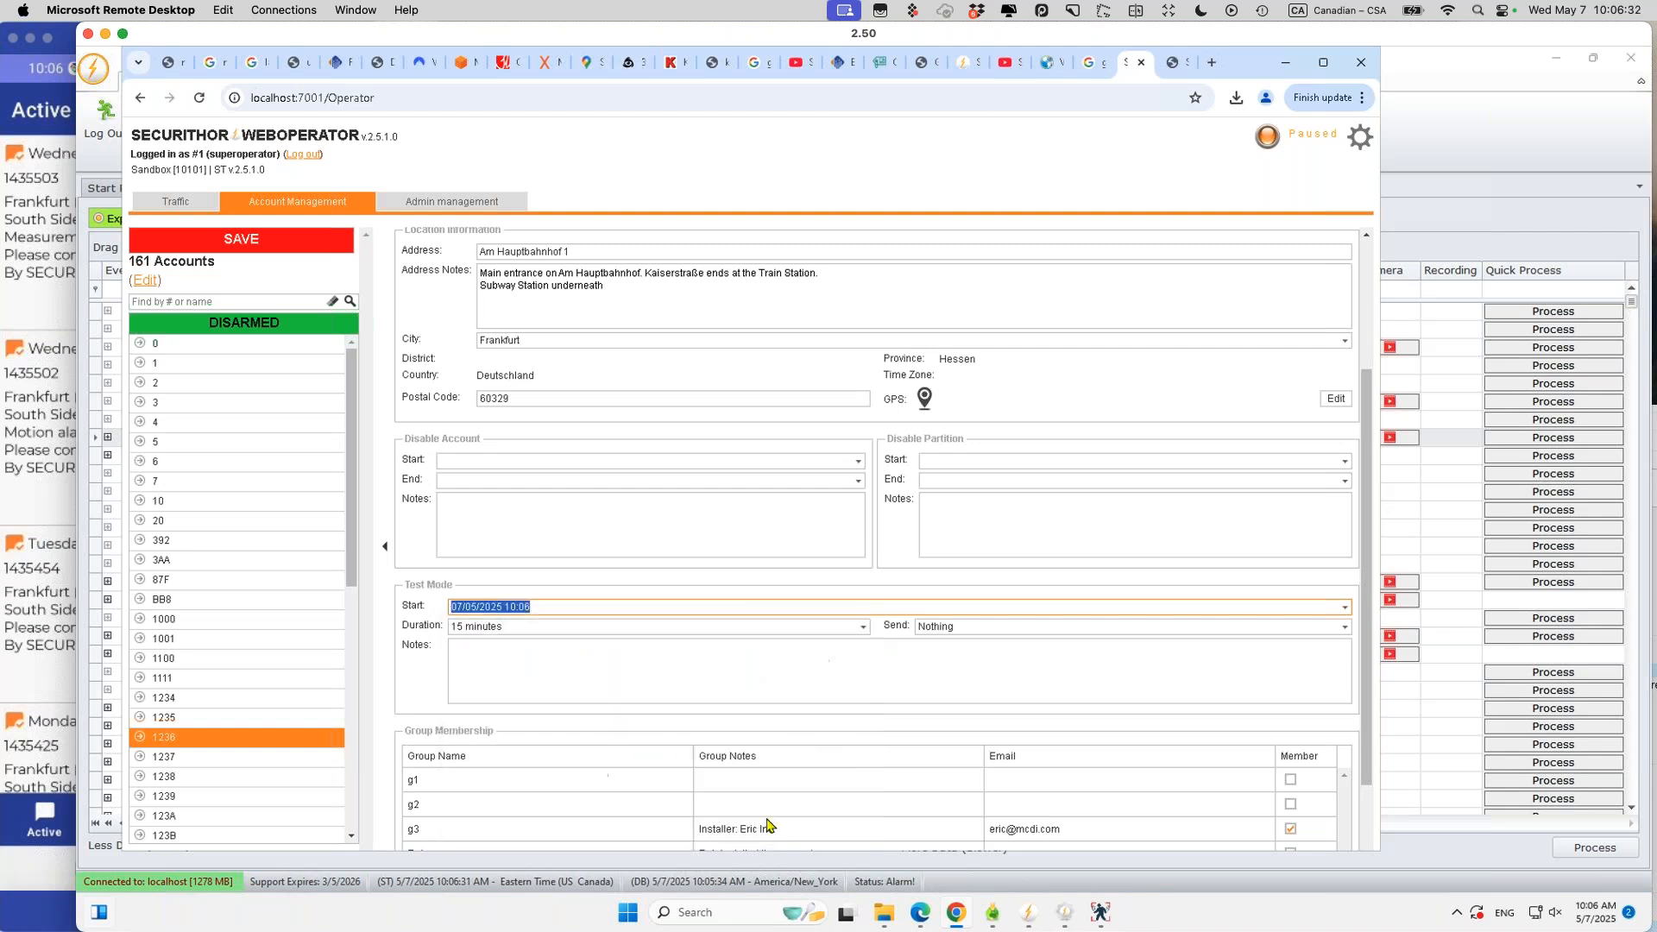
left_click(242, 243)
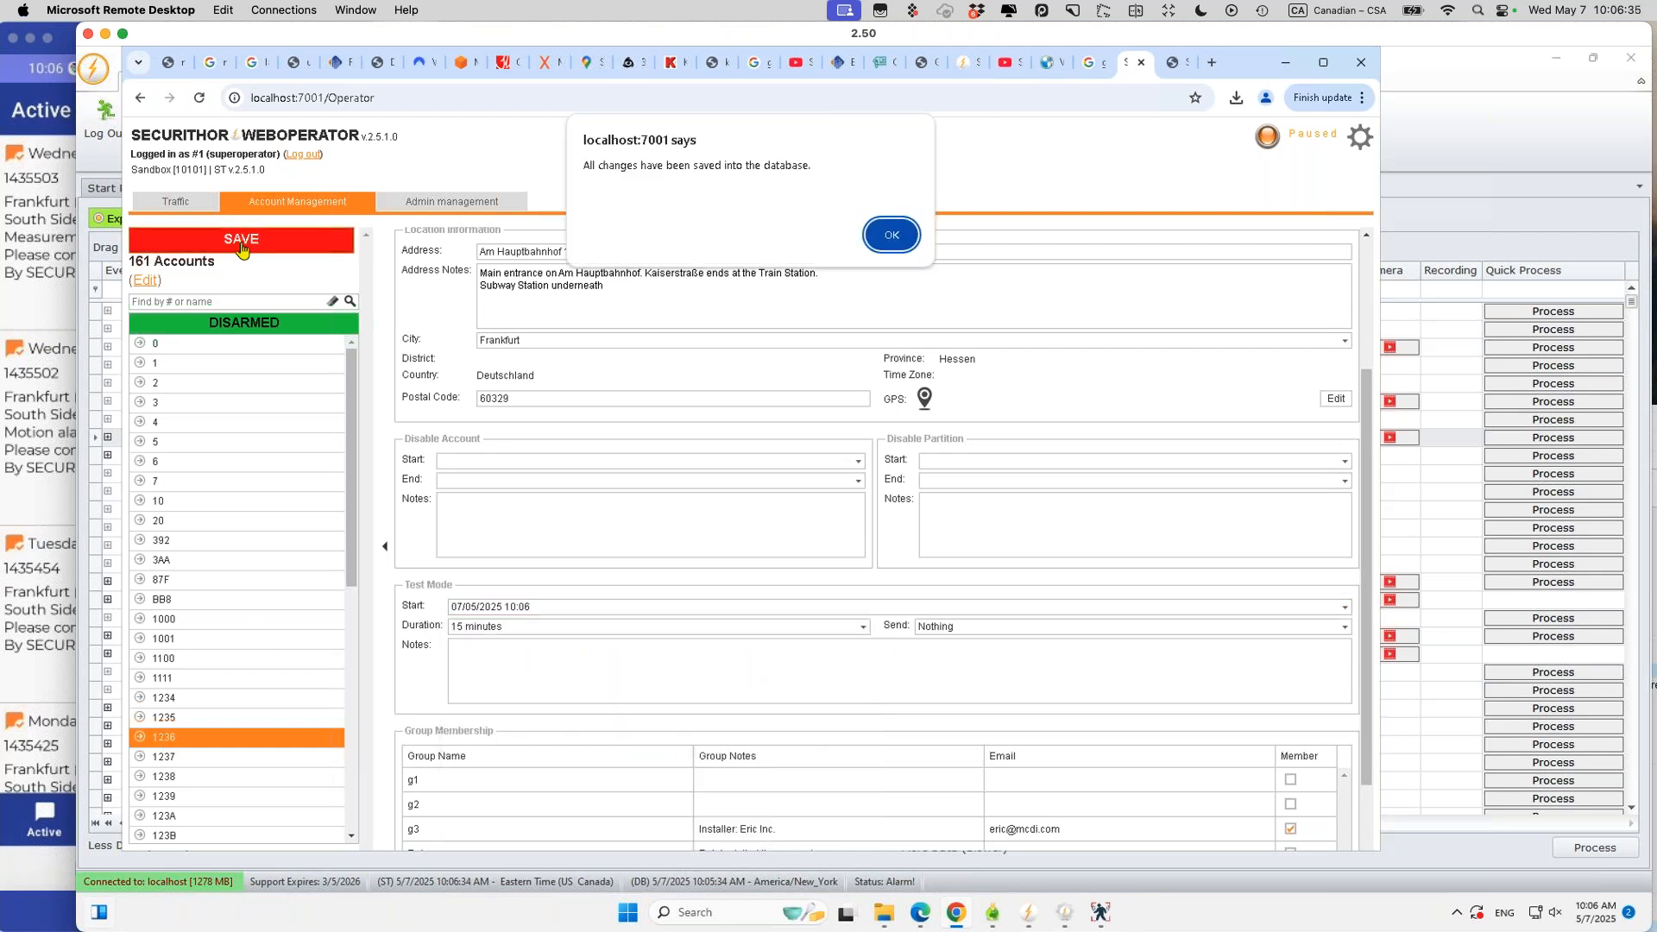
left_click(893, 236)
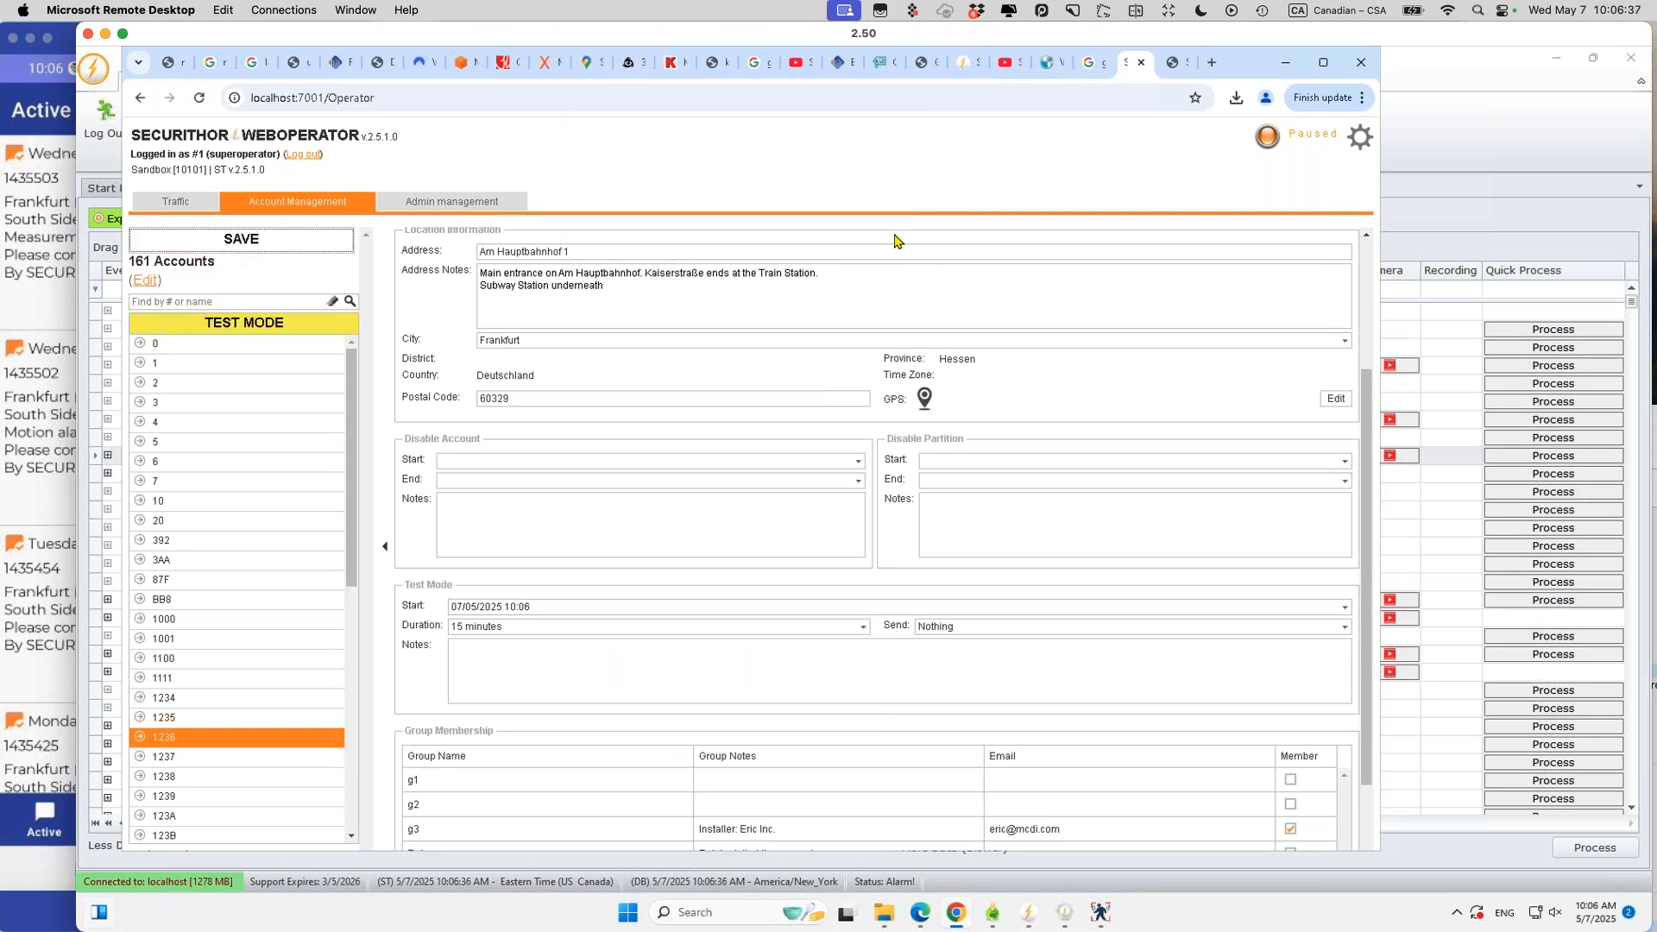
left_click(177, 207)
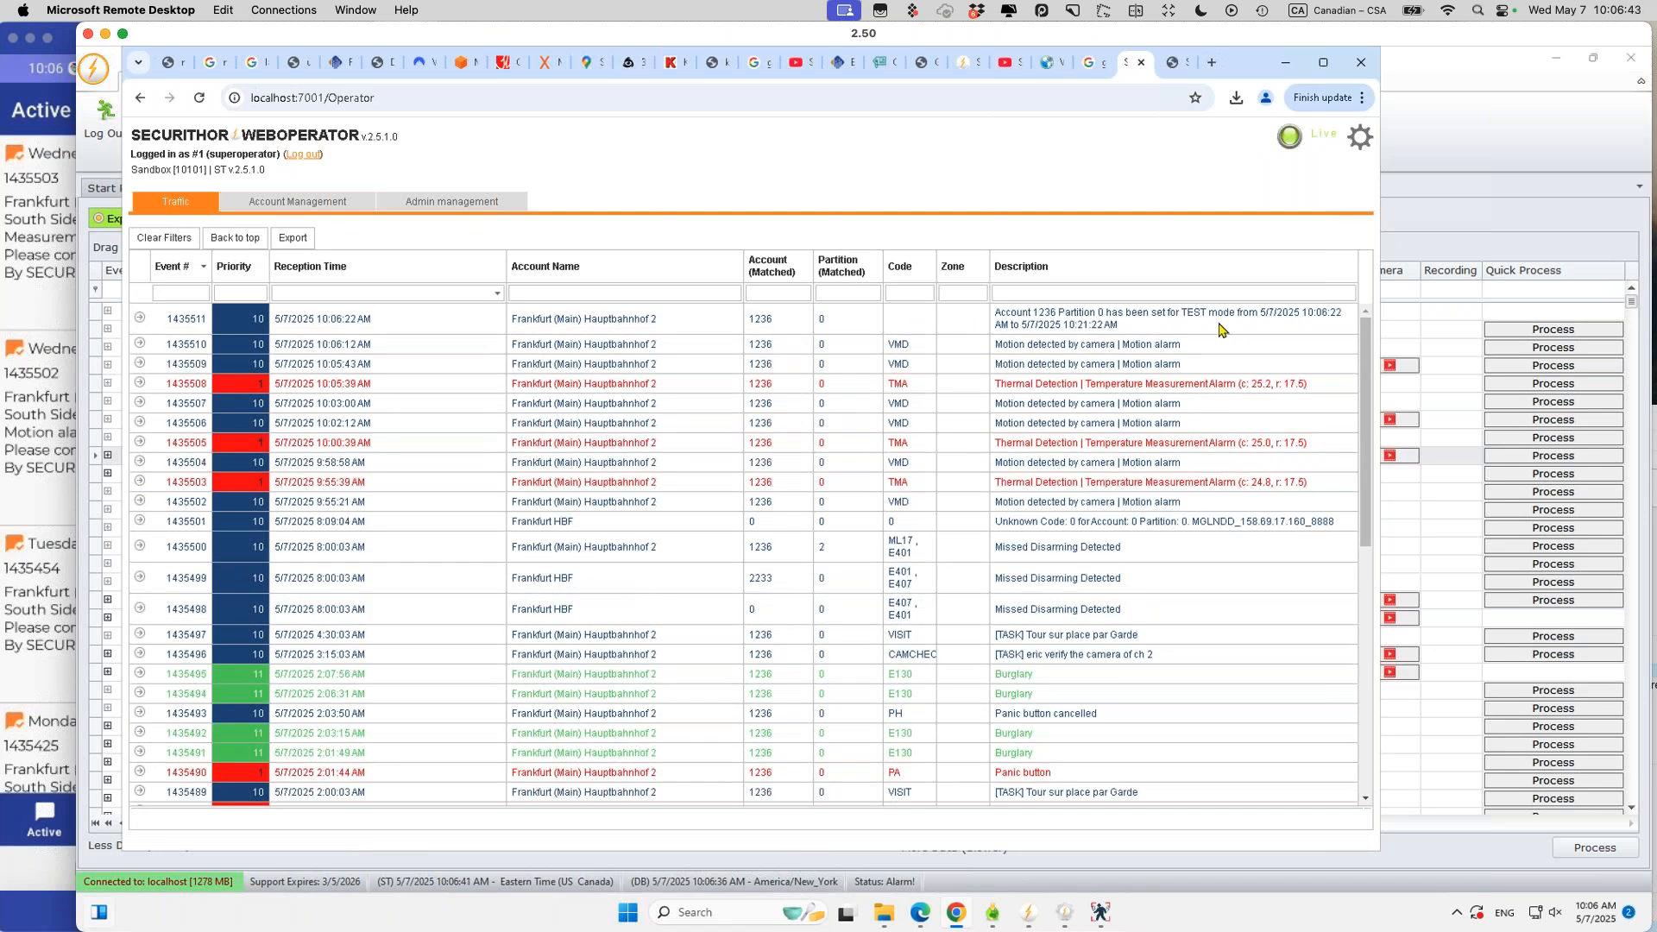
left_click(320, 217)
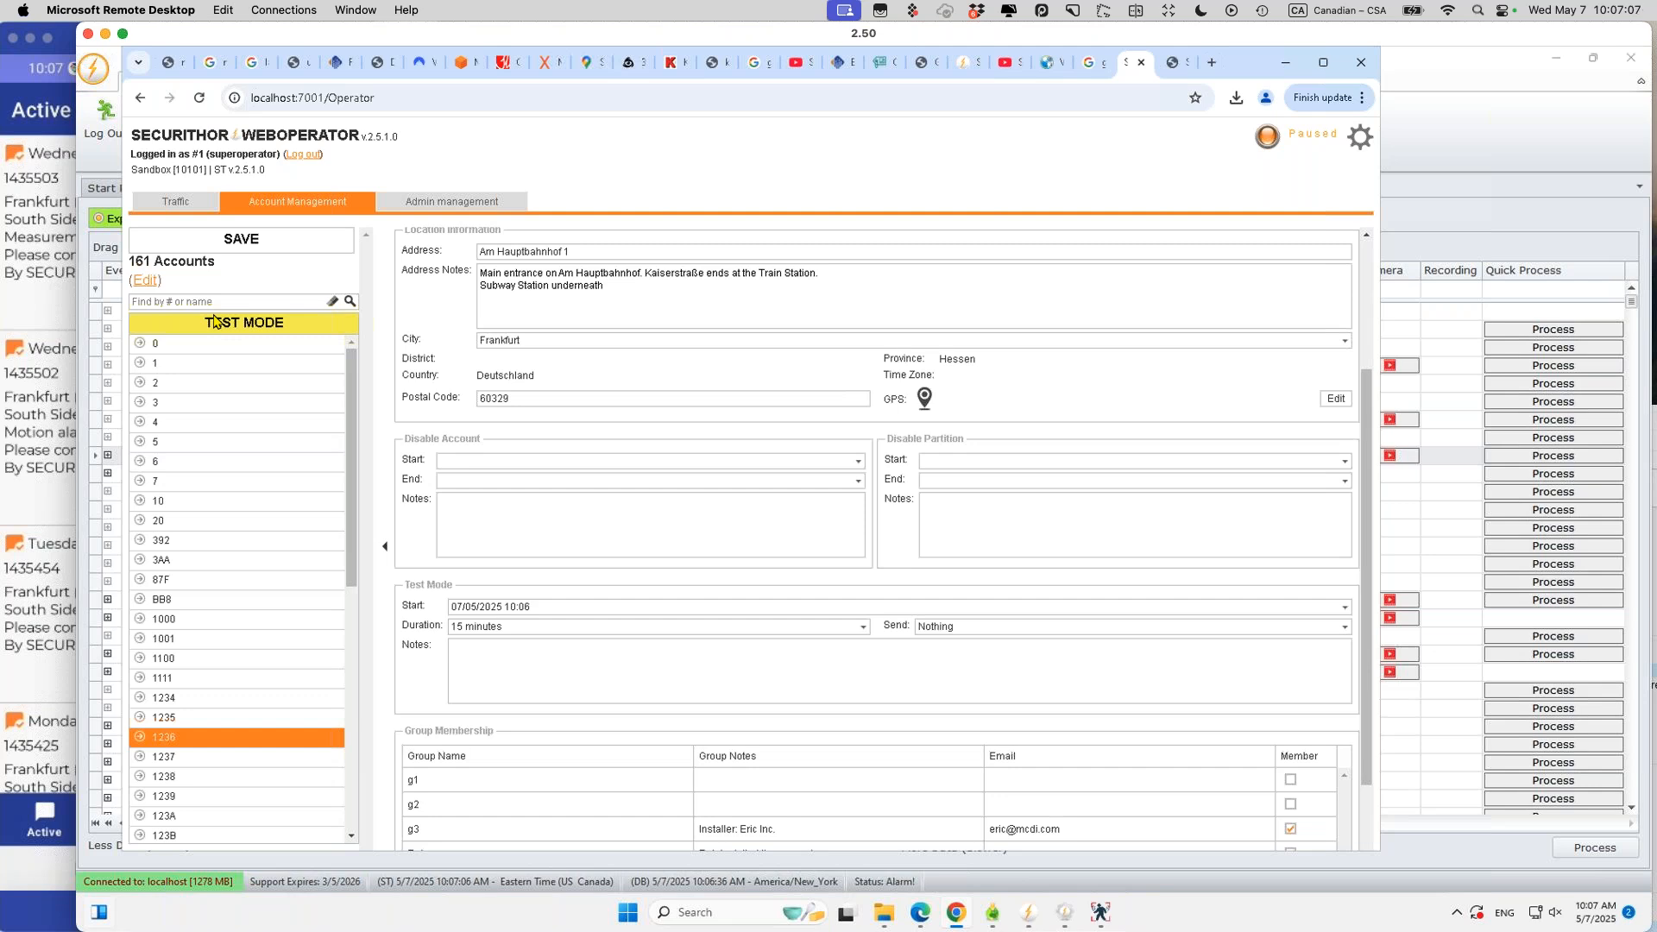
left_click(175, 207)
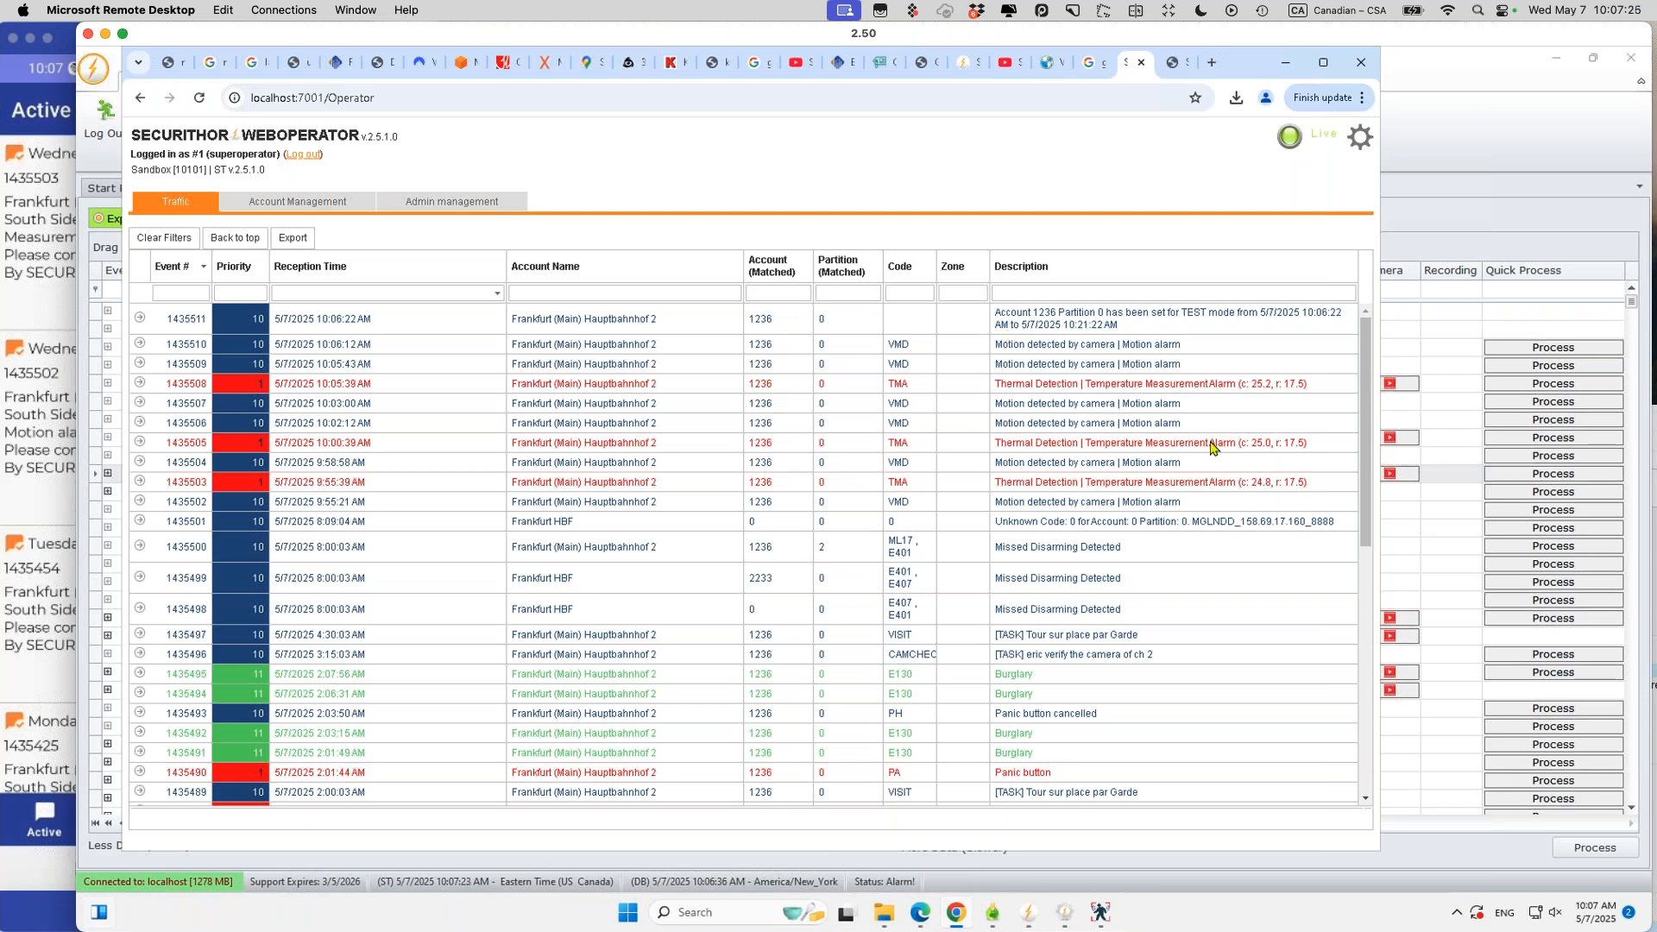
left_click(1519, 218)
left_click(838, 311)
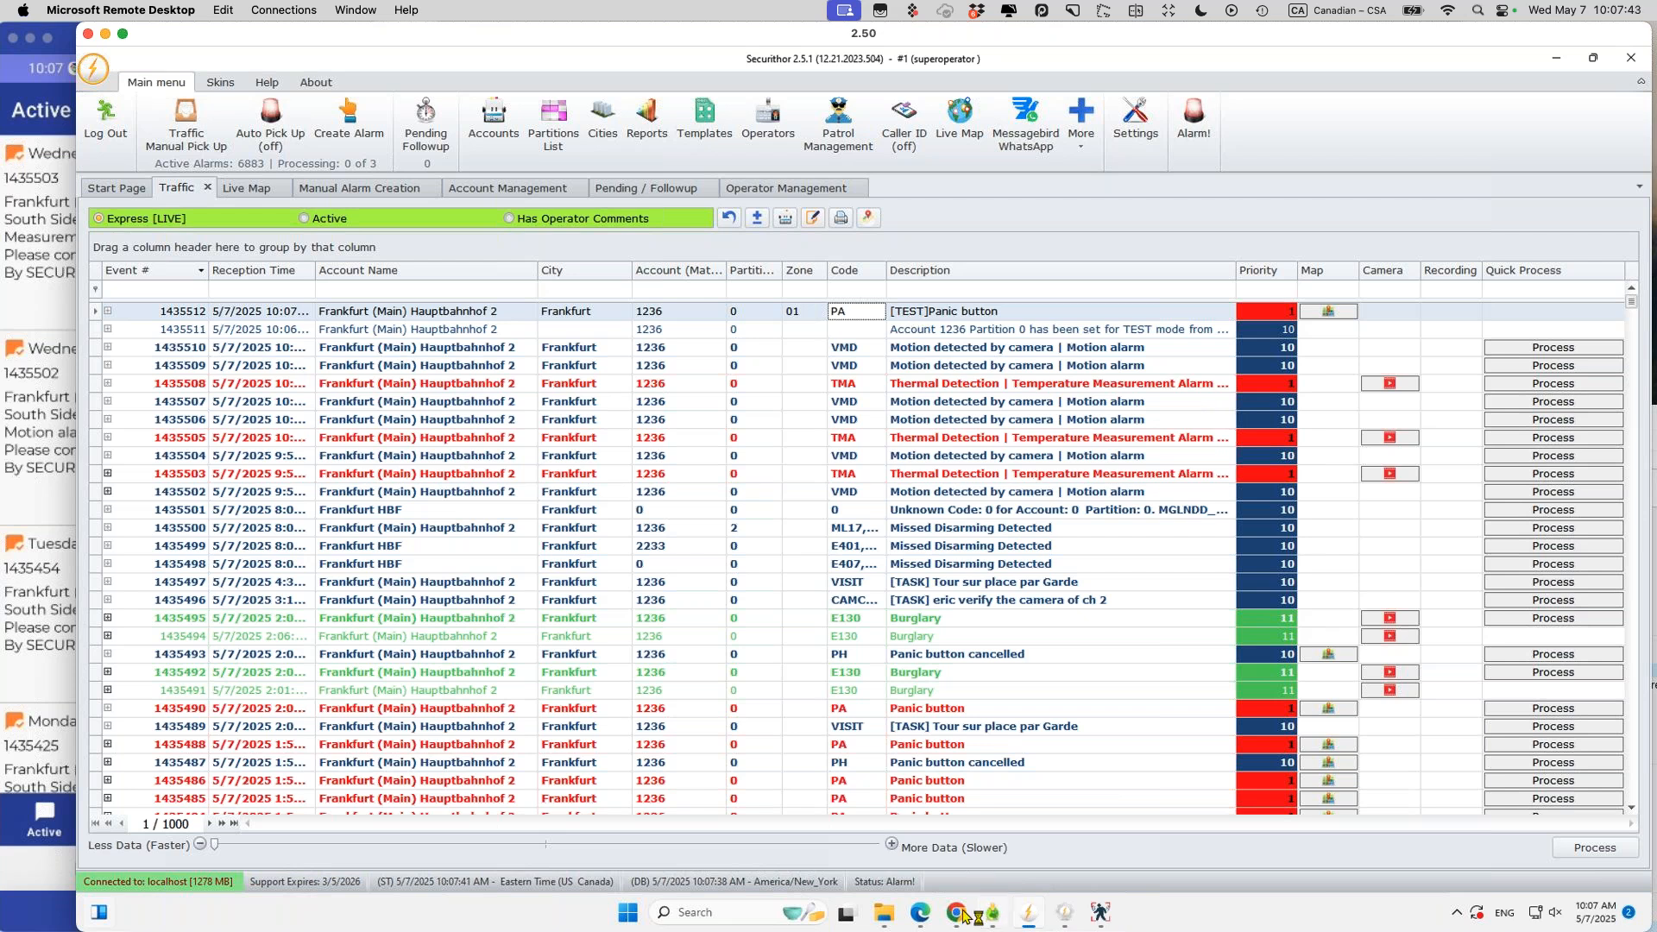
Step: Bring the Chrome WebOperator Traffic page back, now listing the [TEST]Panic button event
mouse_move(958, 914)
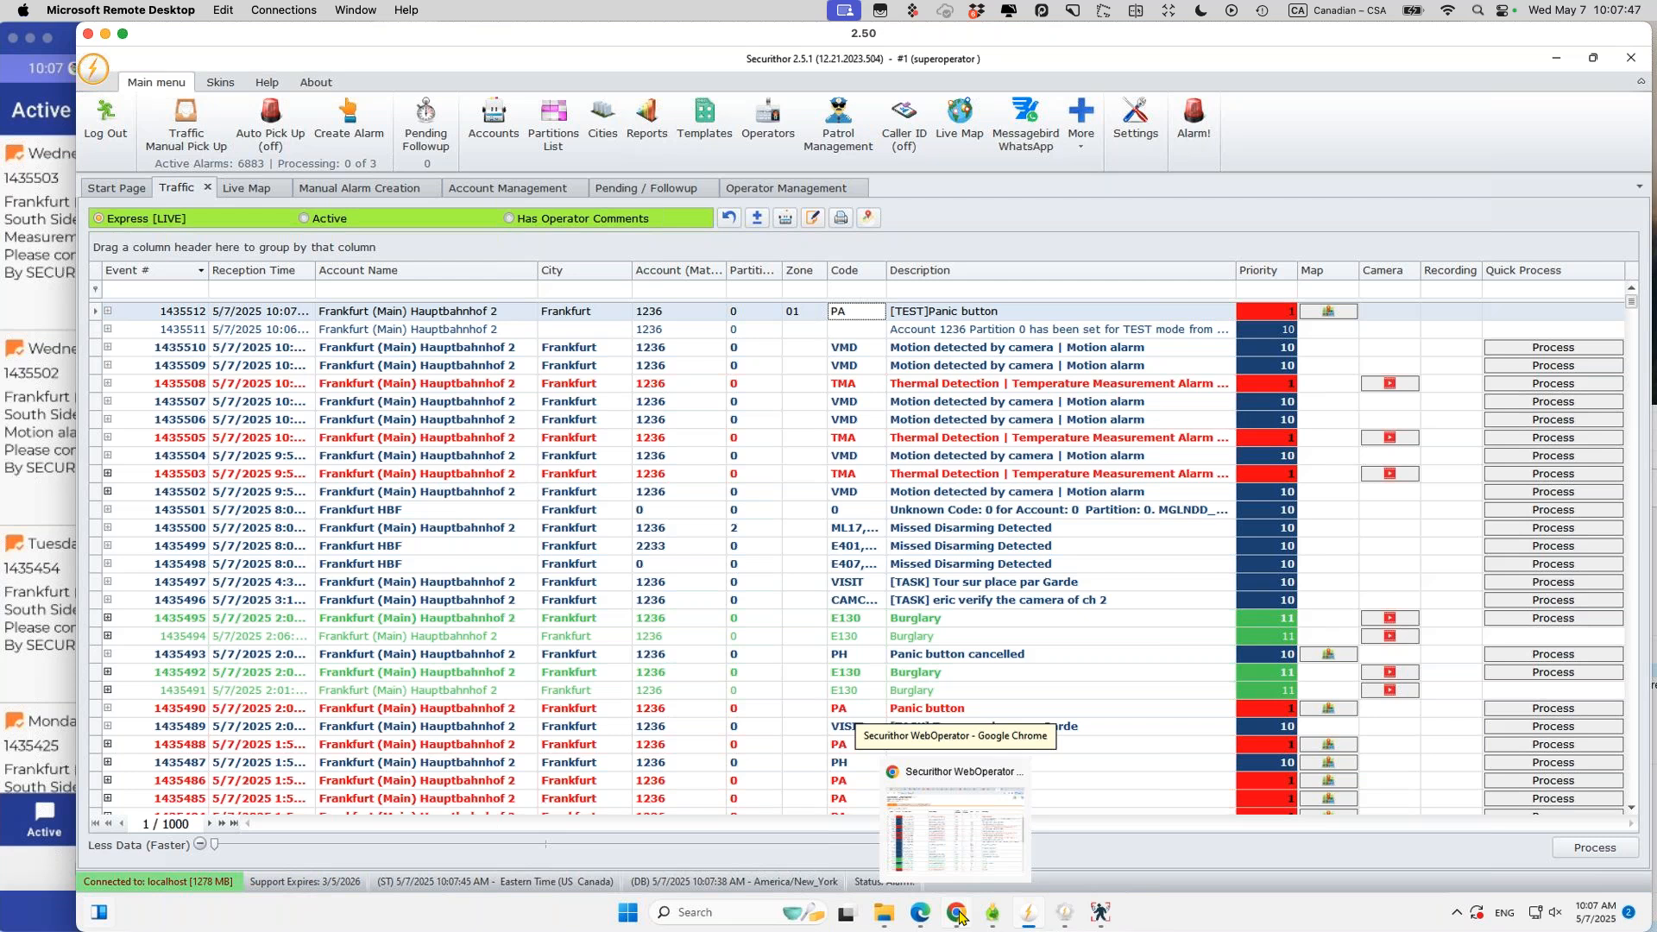
left_click(957, 913)
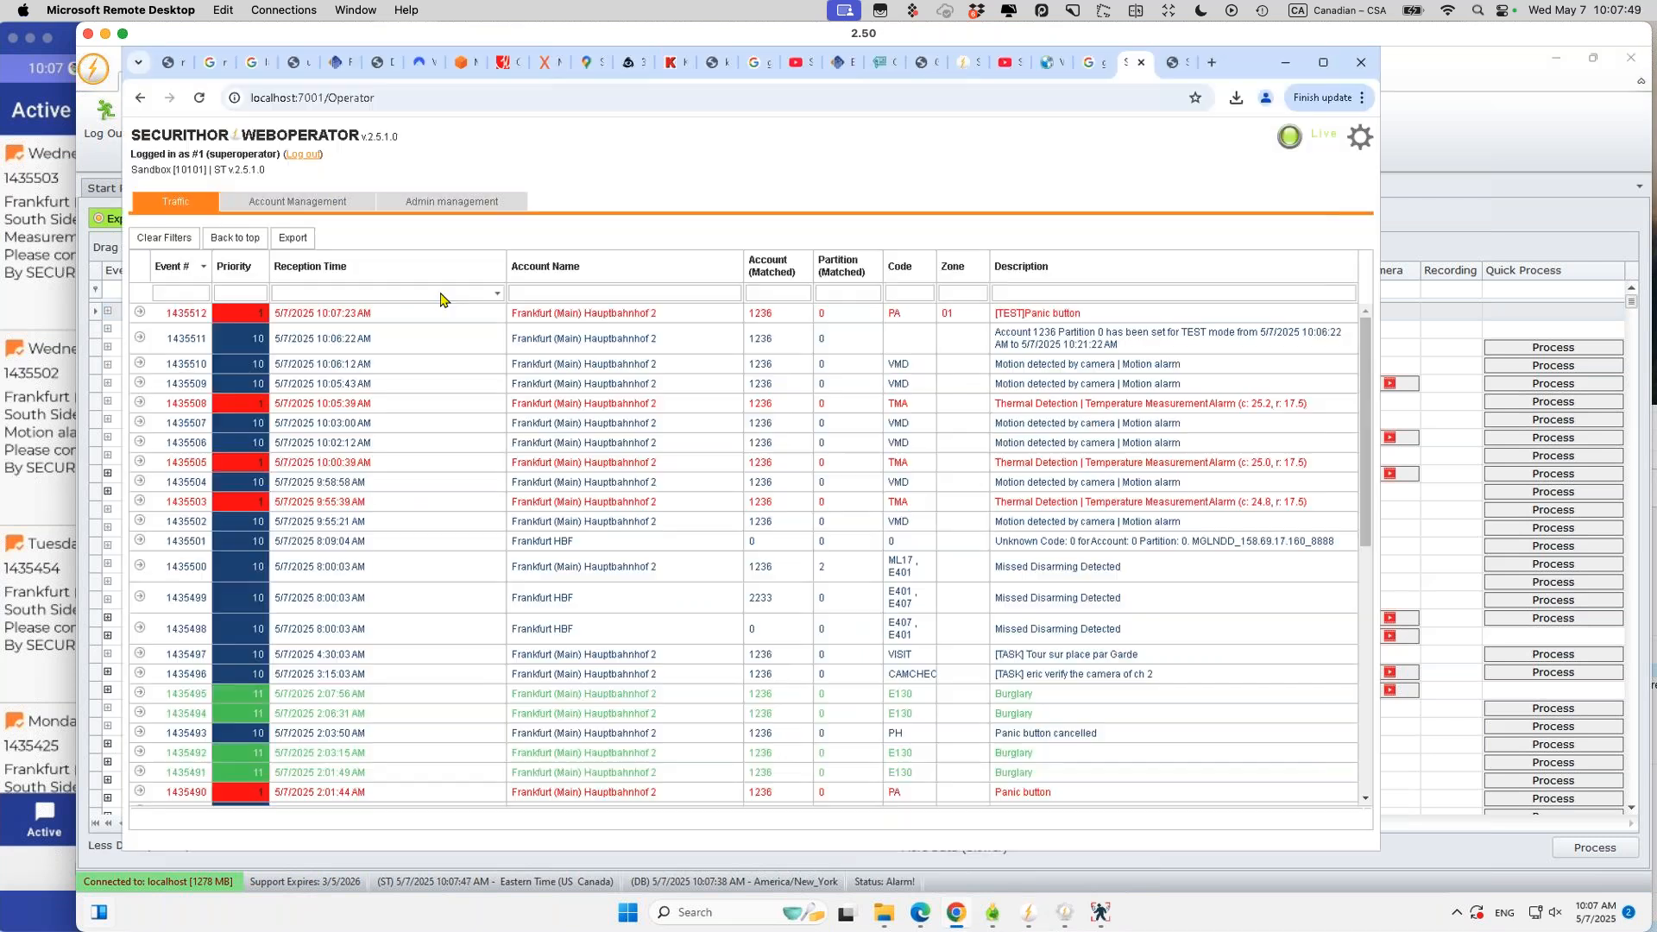
Step: Review the test-mode account's details, return to Traffic, then switch to the mirrored iPad login page
left_click(787, 318)
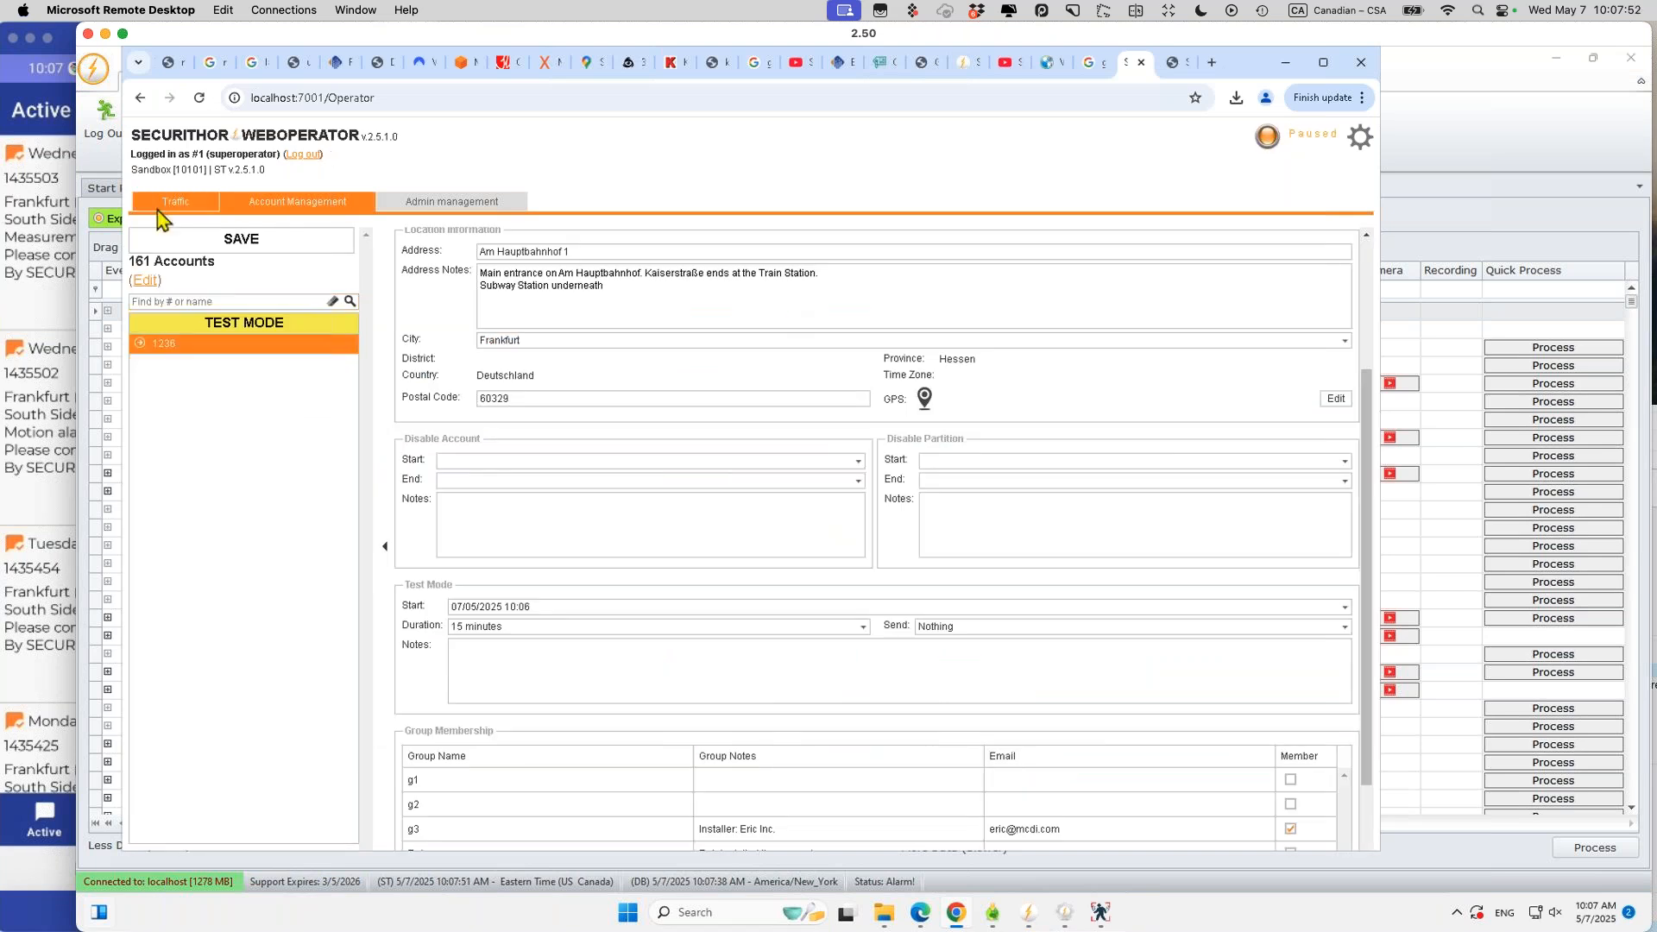
left_click(160, 207)
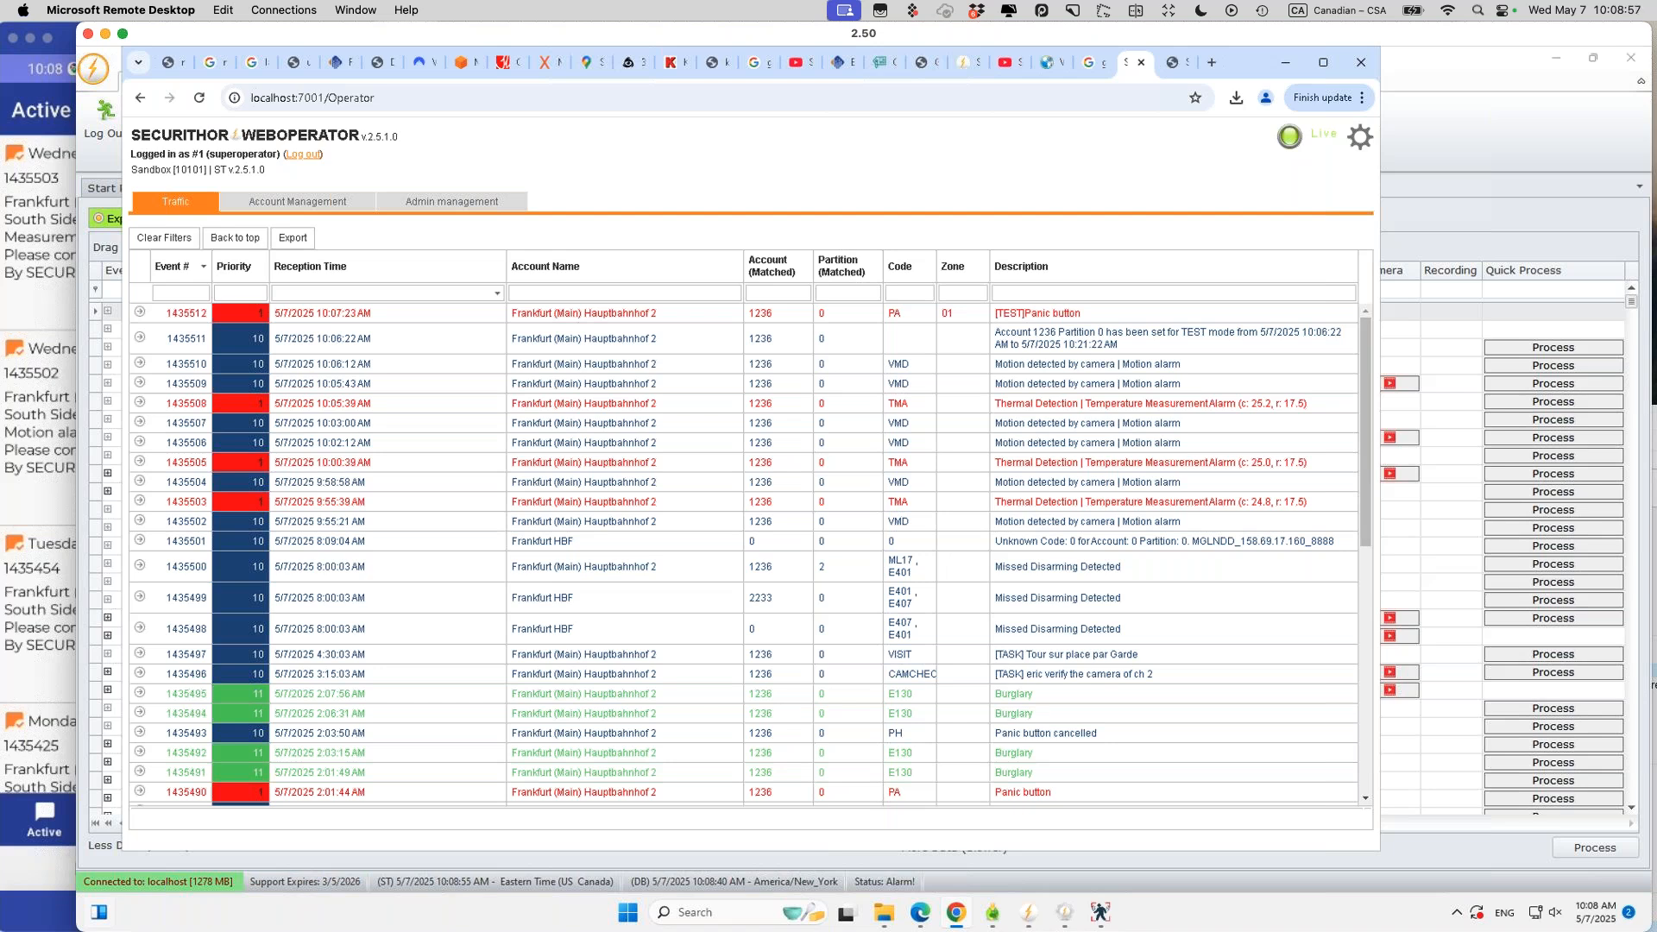
mouse_move(279, 893)
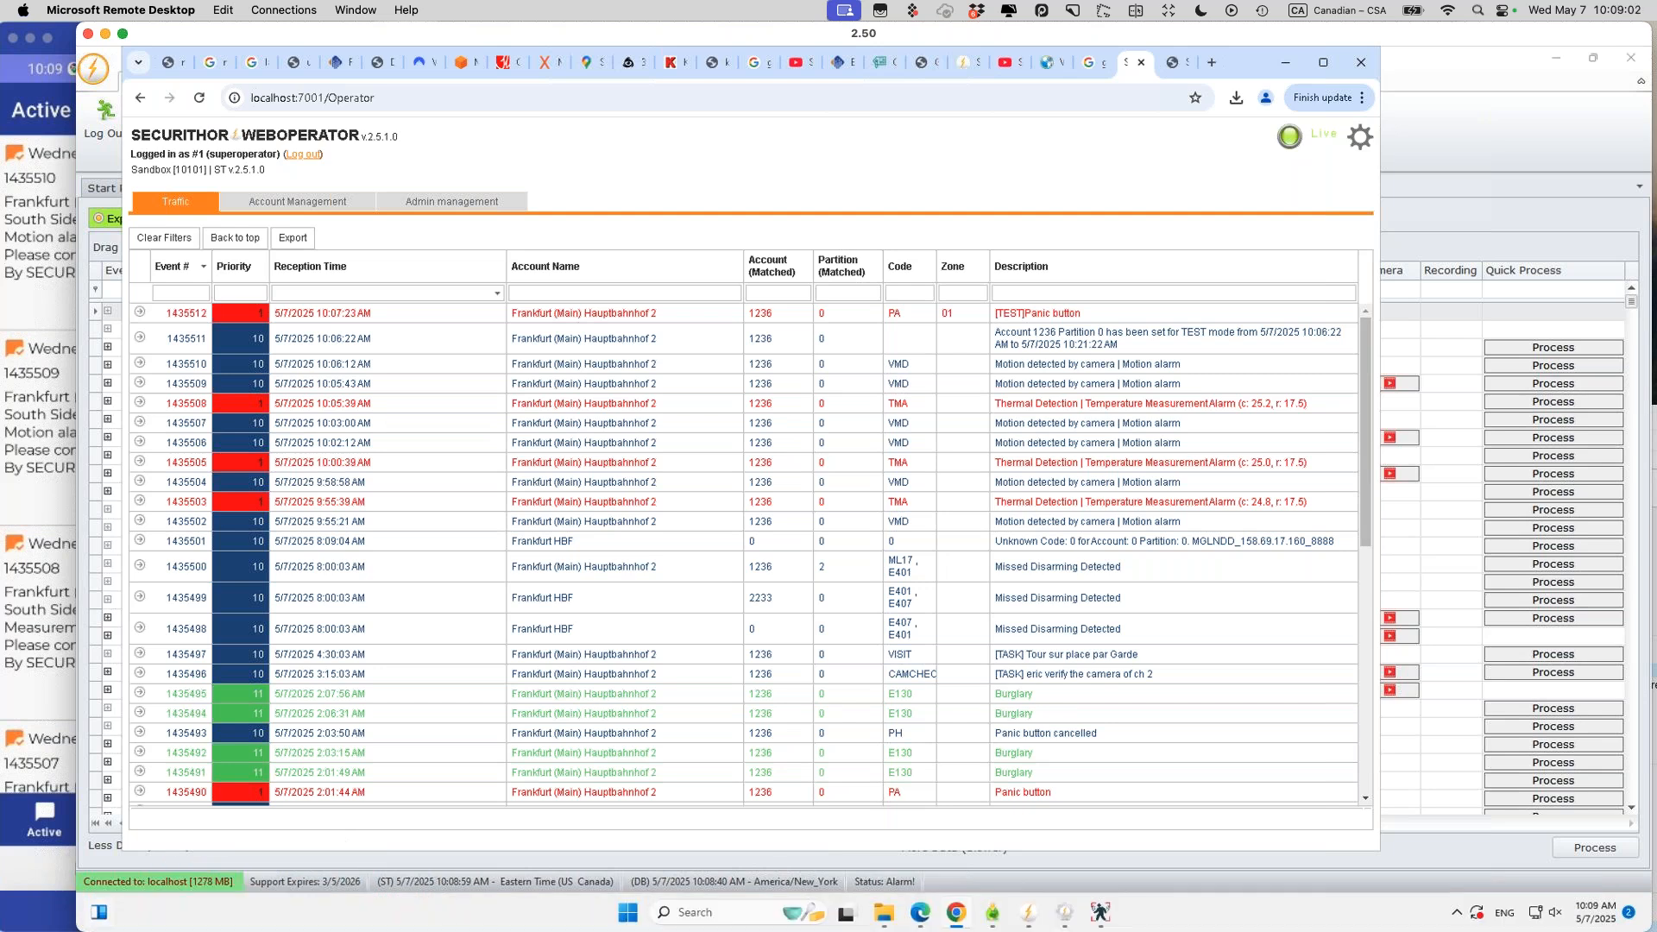
key("super+Tab")
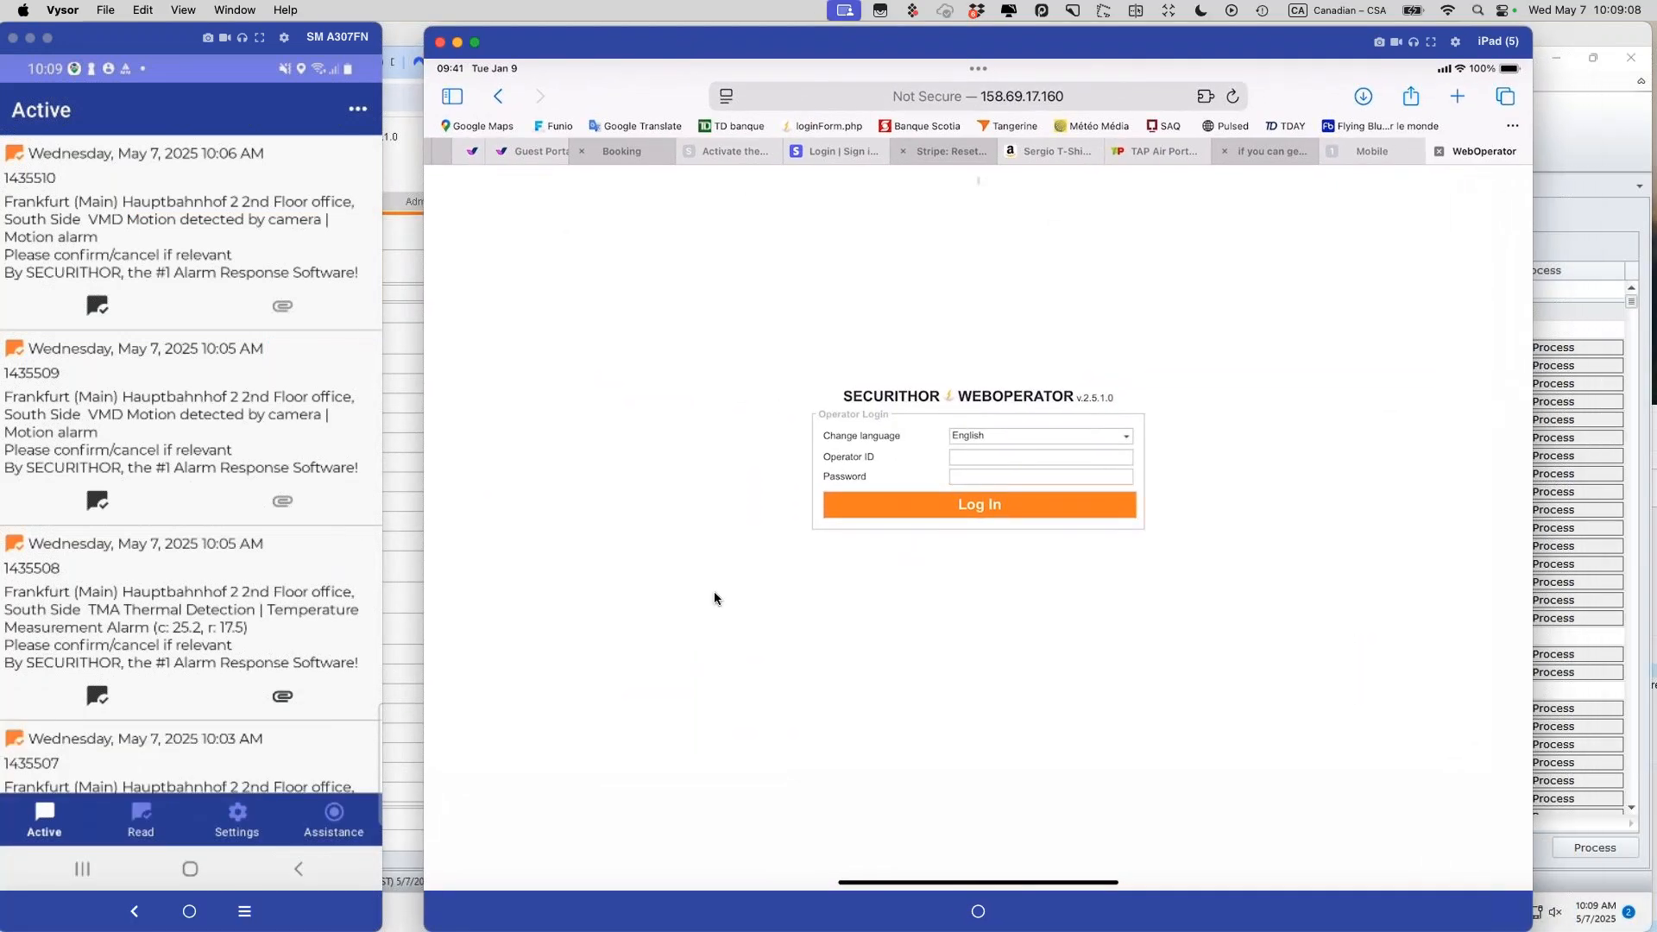
Step: Log in to WebOperator on the iPad as operator 2 with its password
left_click(970, 451)
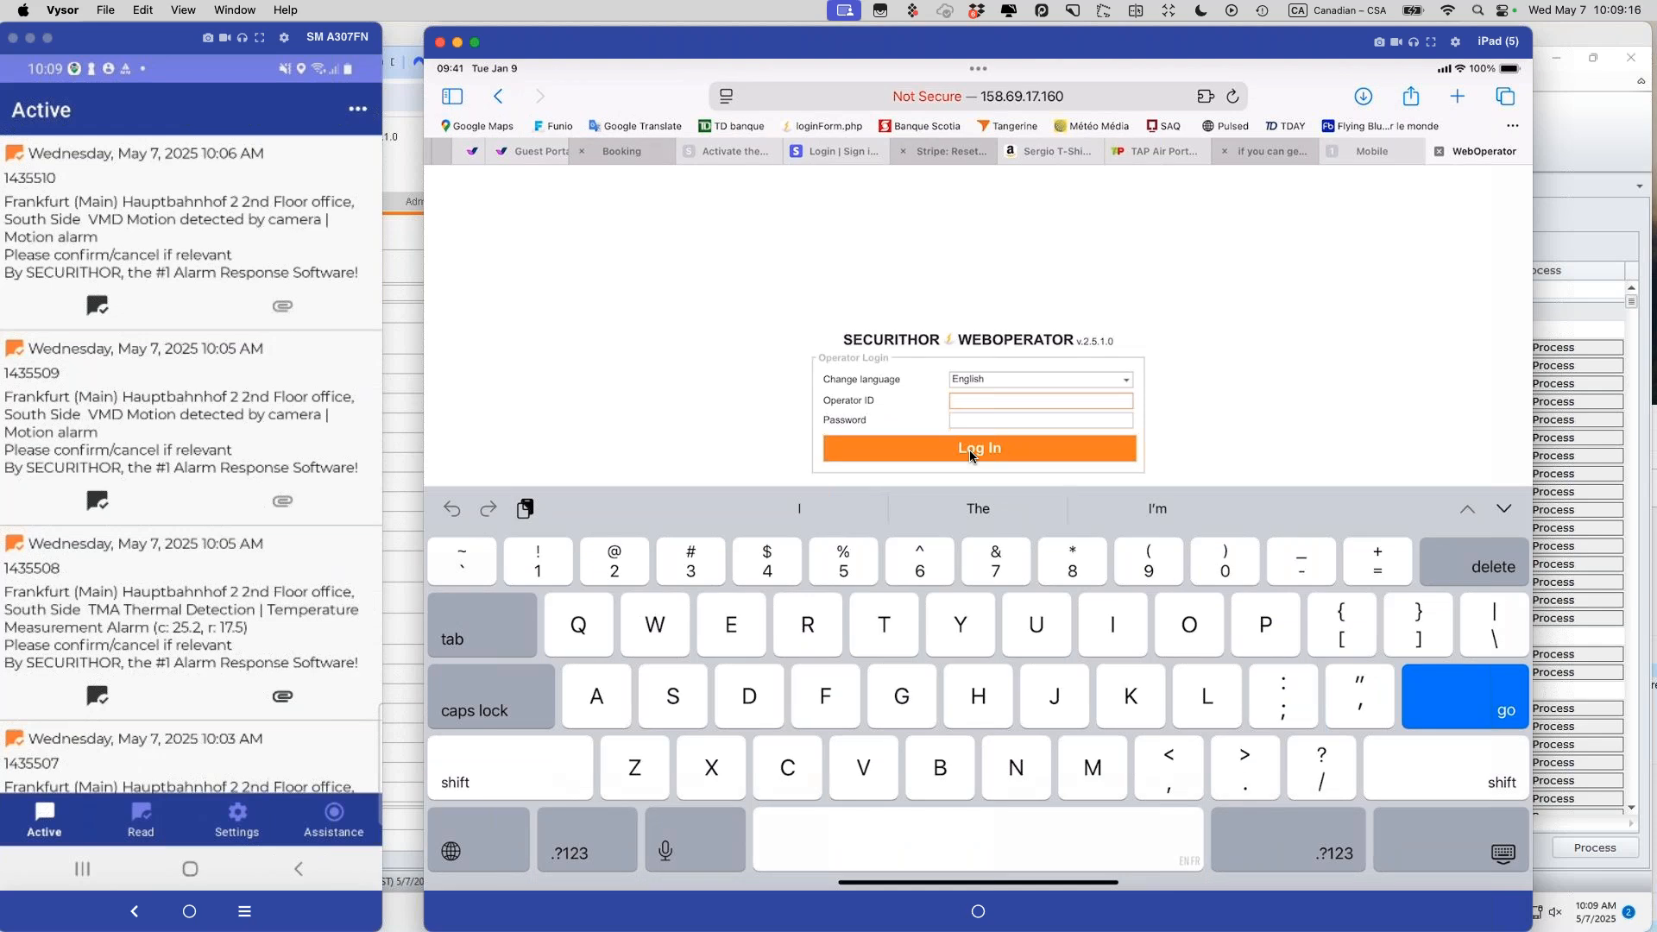
type("2")
key("Tab")
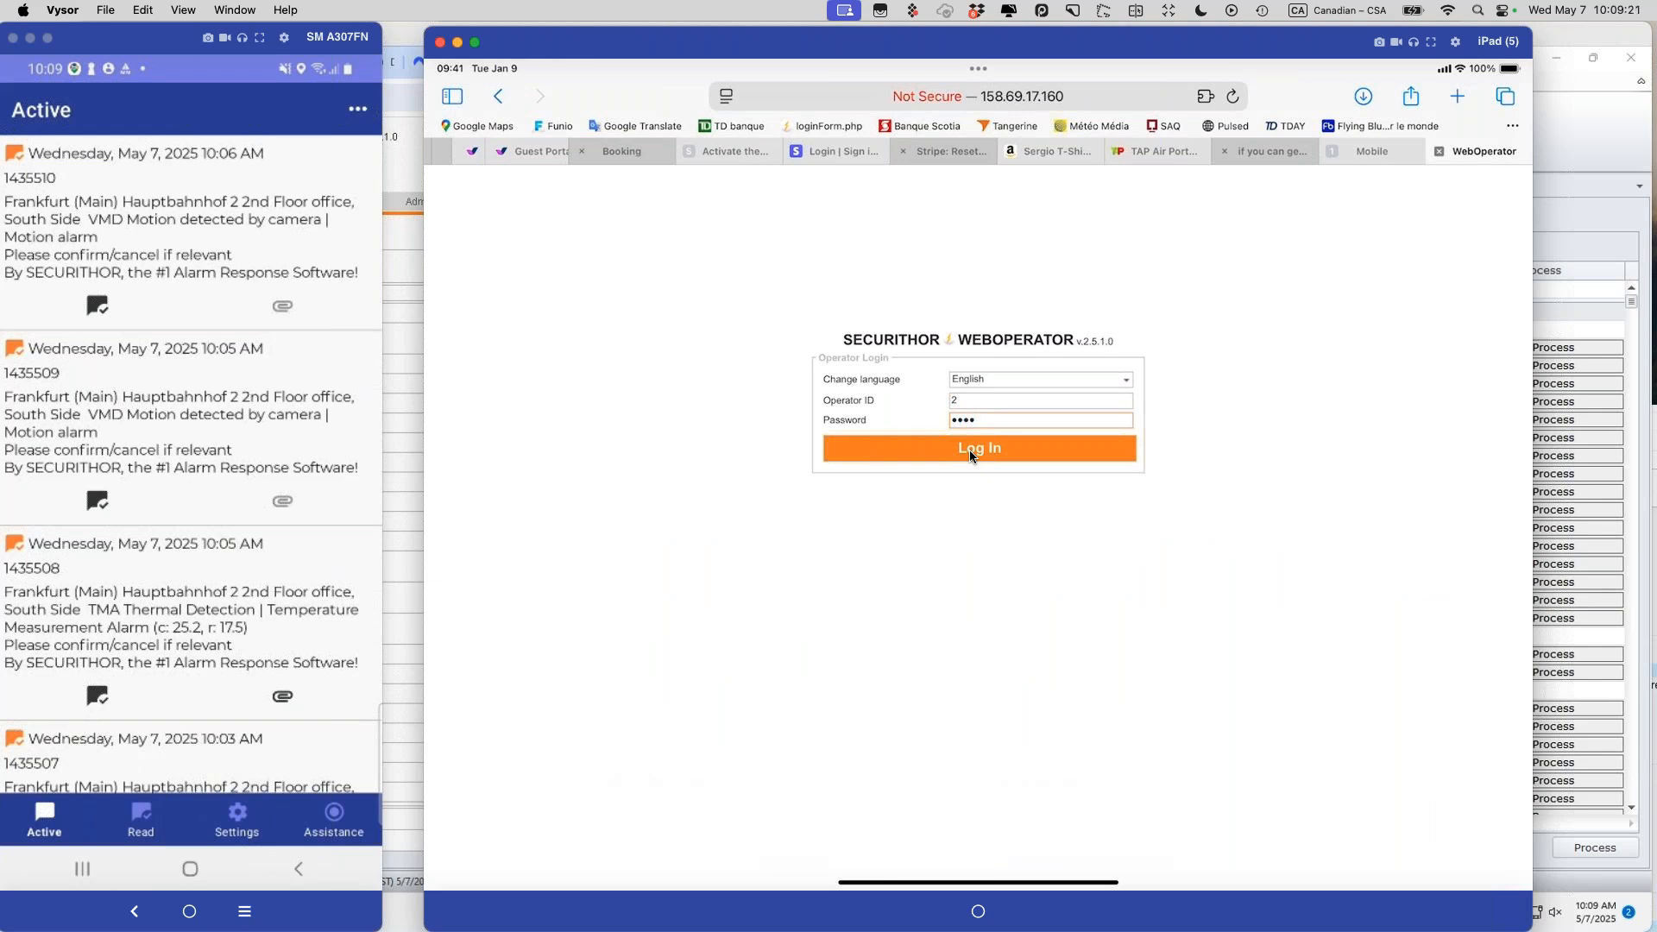
left_click(970, 449)
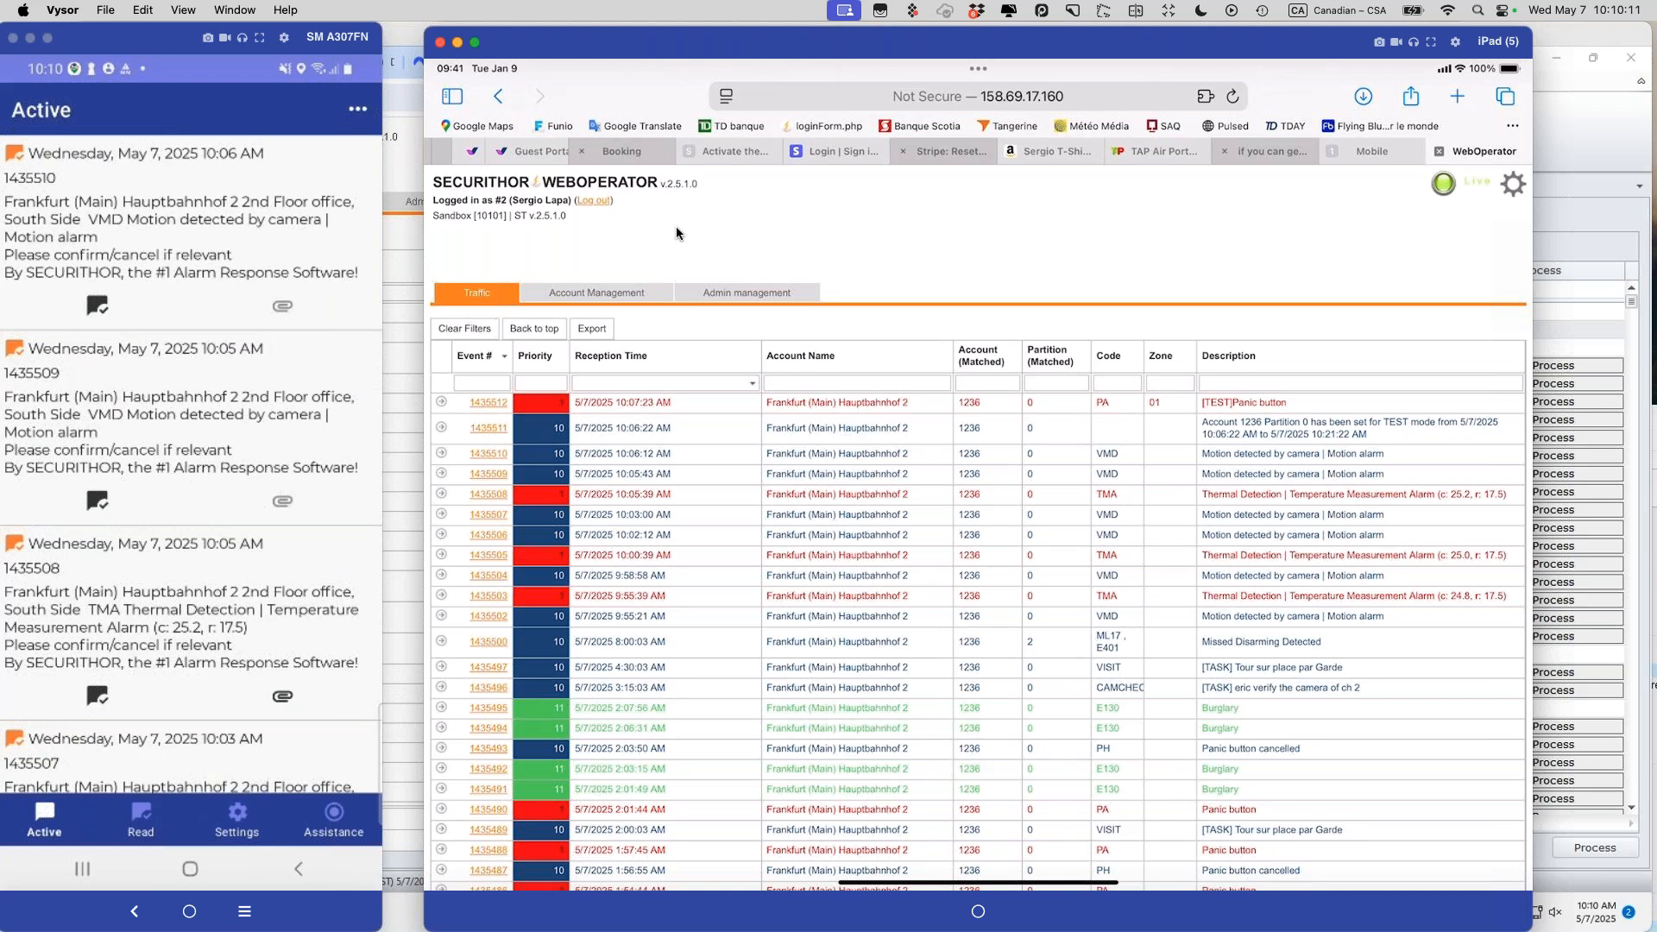
Step: Check operator 2's two accessible accounts and one account's additional information, then log out
left_click(635, 294)
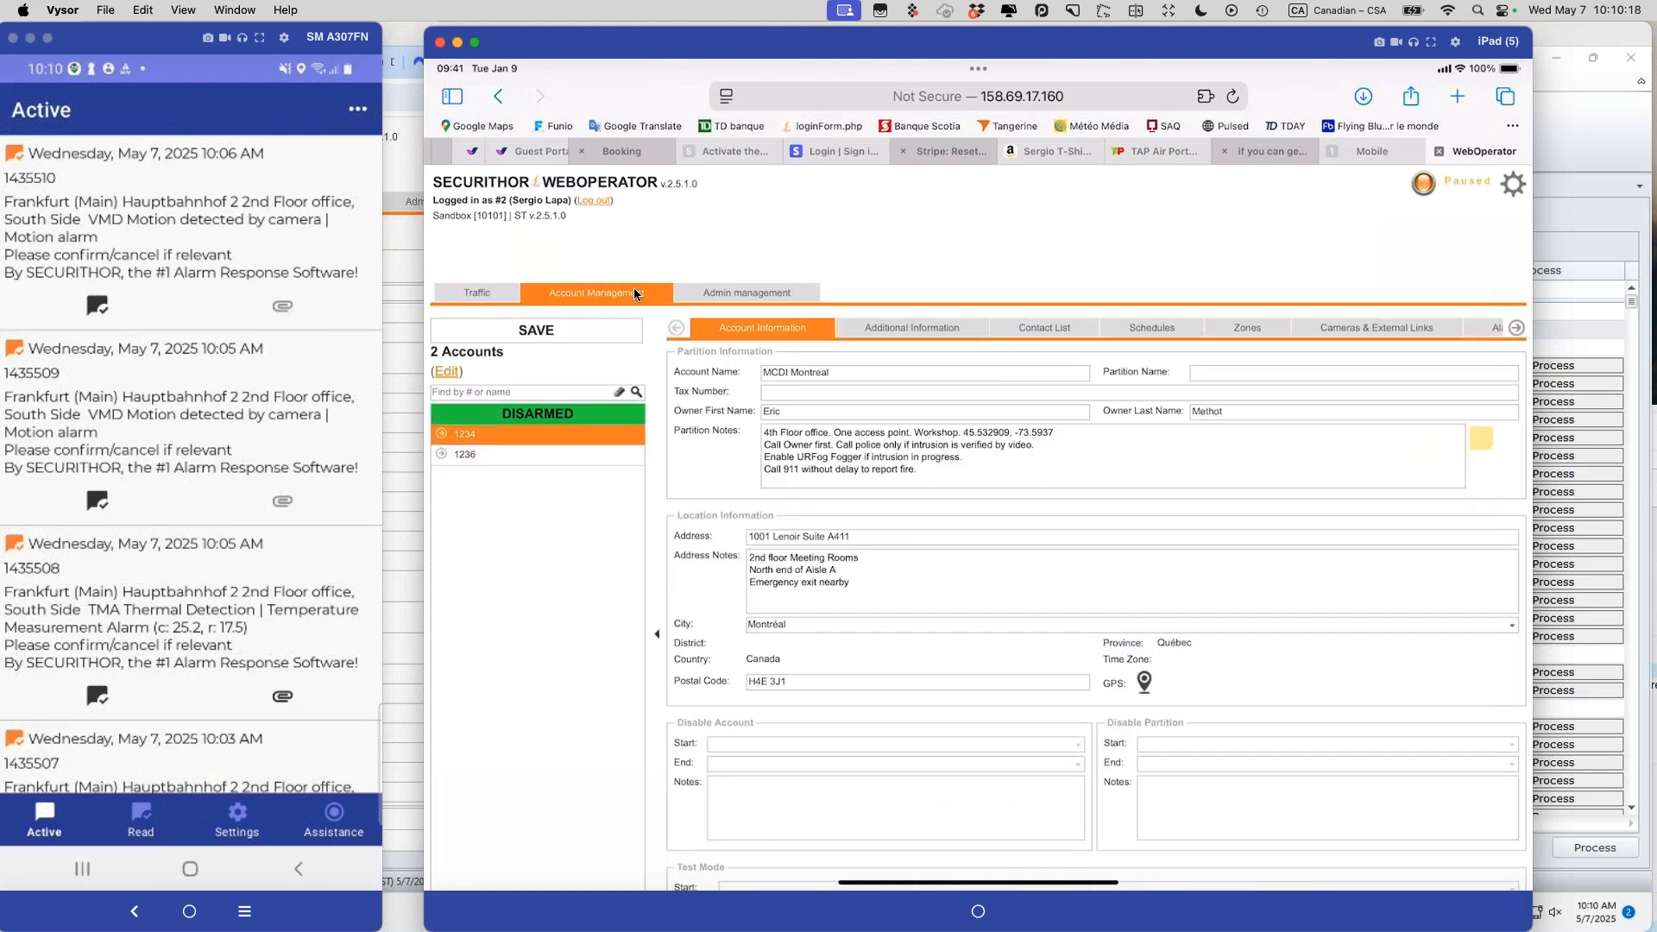
left_click(885, 326)
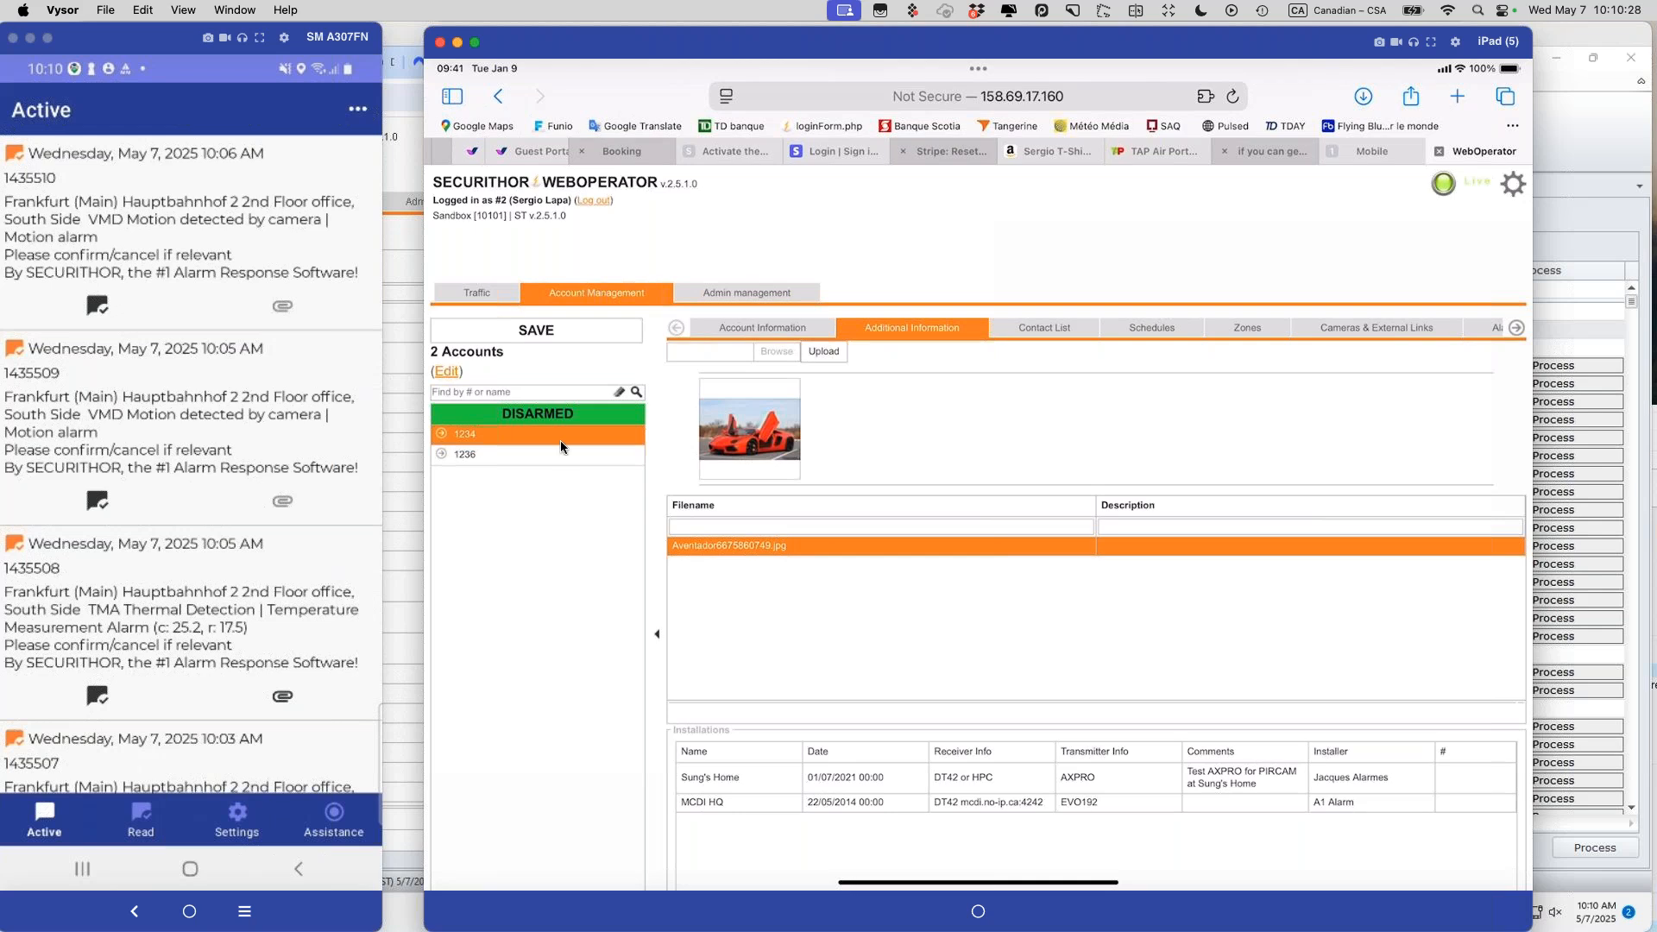
left_click(590, 199)
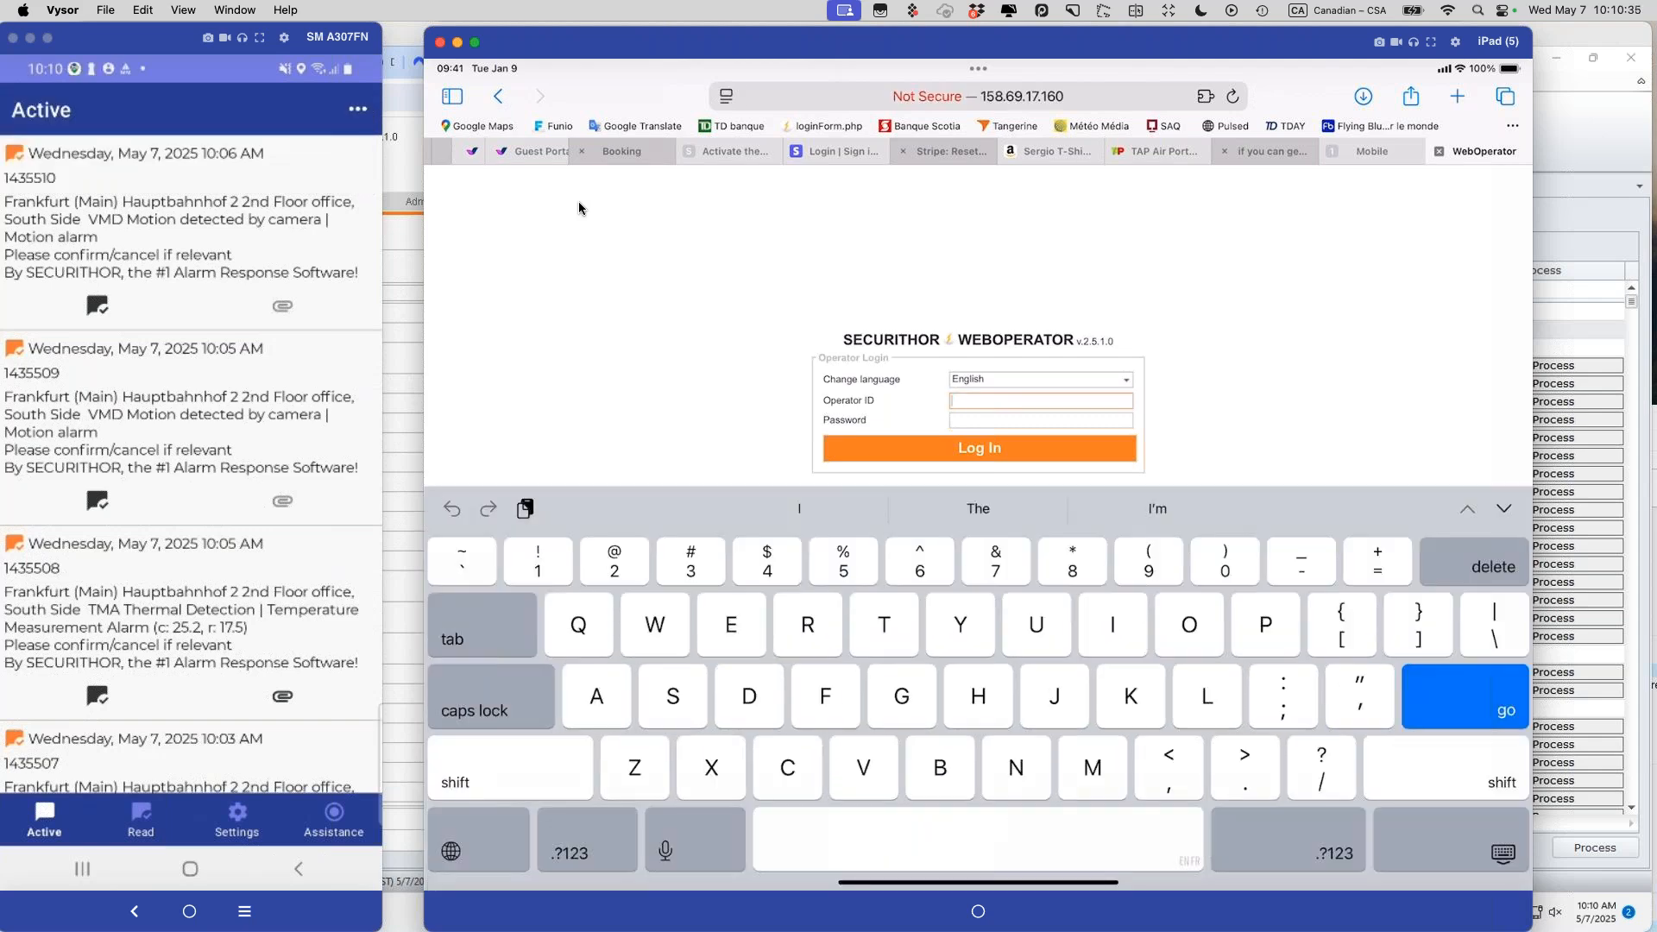
Step: Attempt a superoperator login as operator 1 on the iPad, which fails with a login error
type("1")
key("Tab")
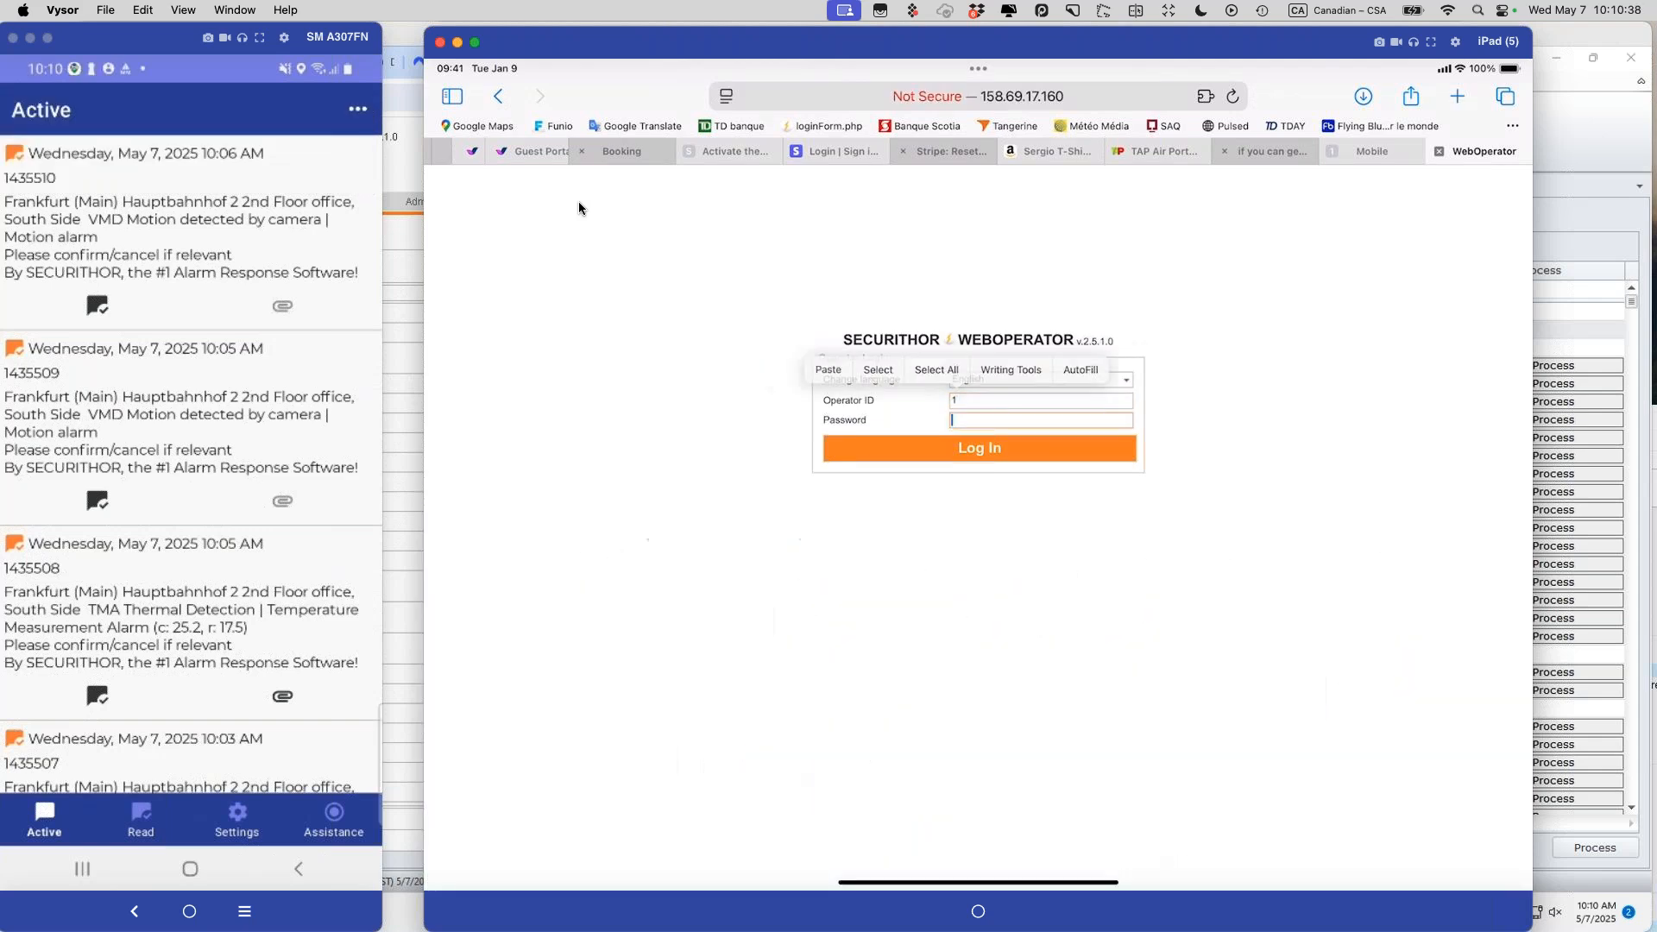
type("1•••••••••")
key("Return")
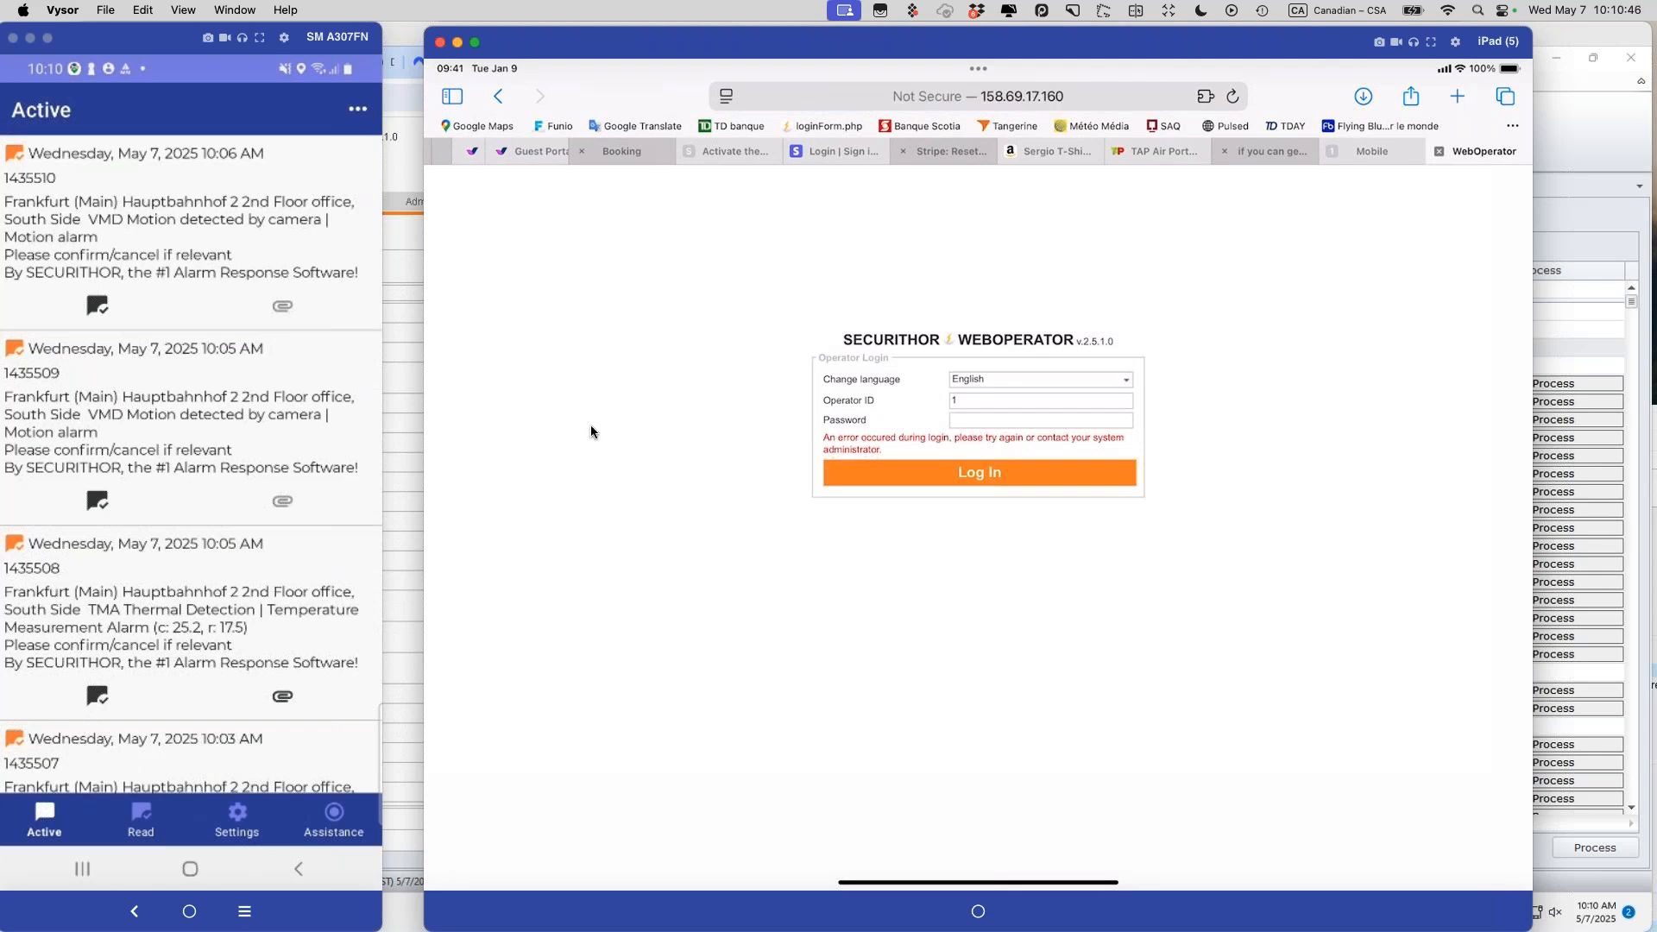
Step: Log the superoperator out of the desktop Chrome WebOperator session and return to the iPad
left_click(407, 159)
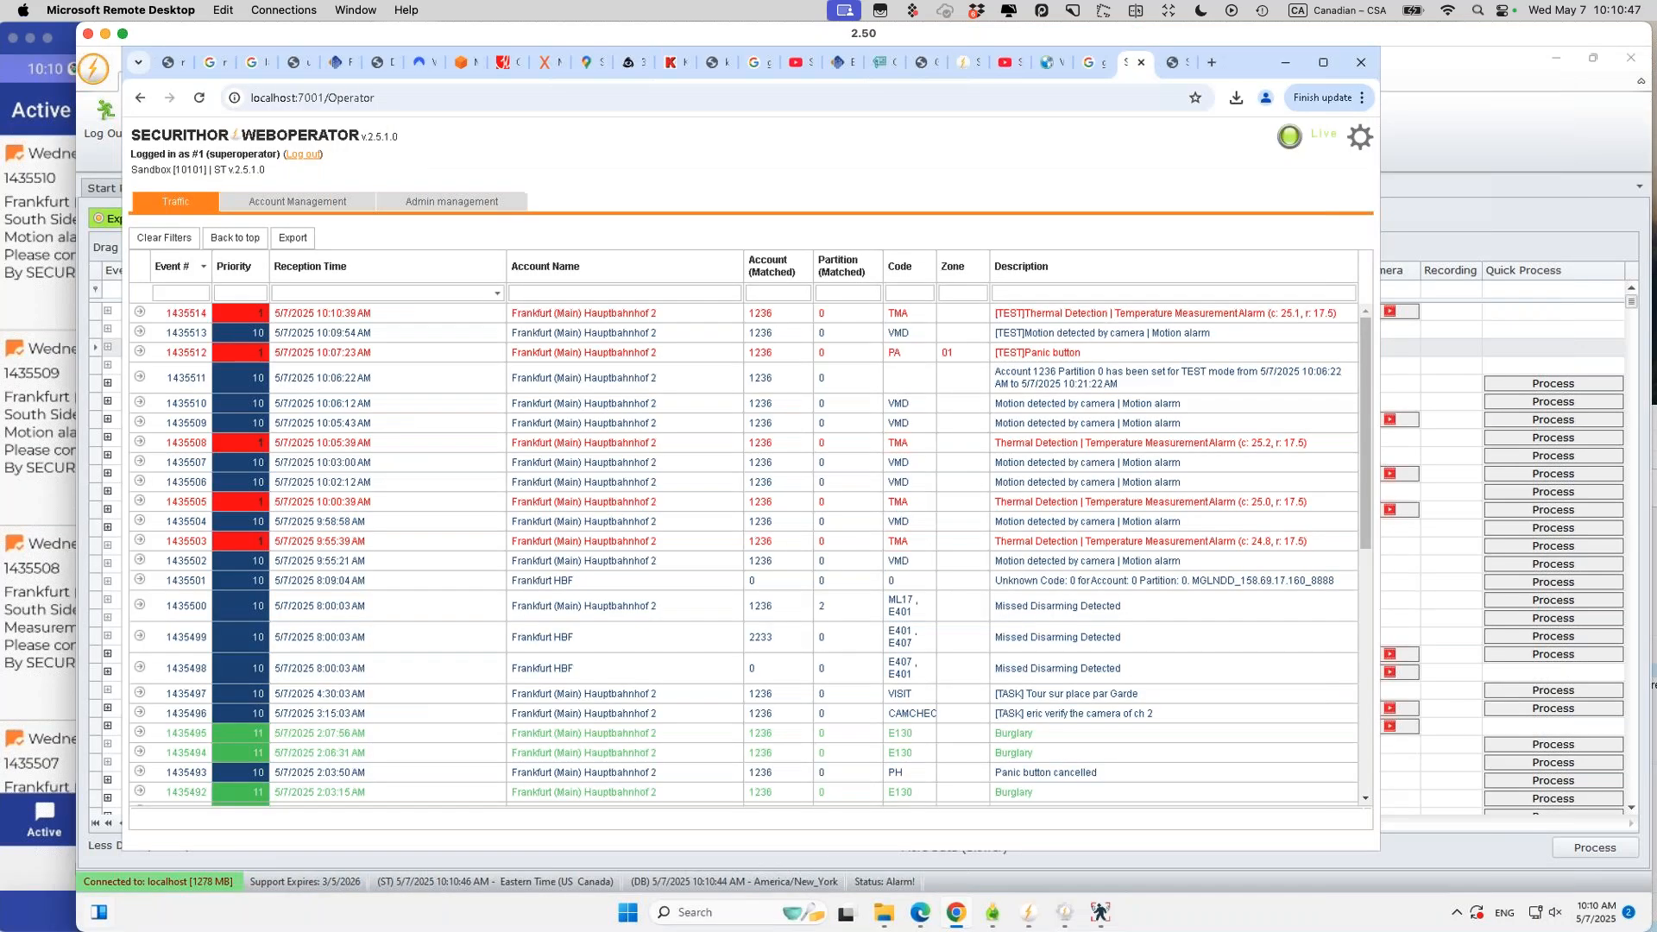
left_click(304, 154)
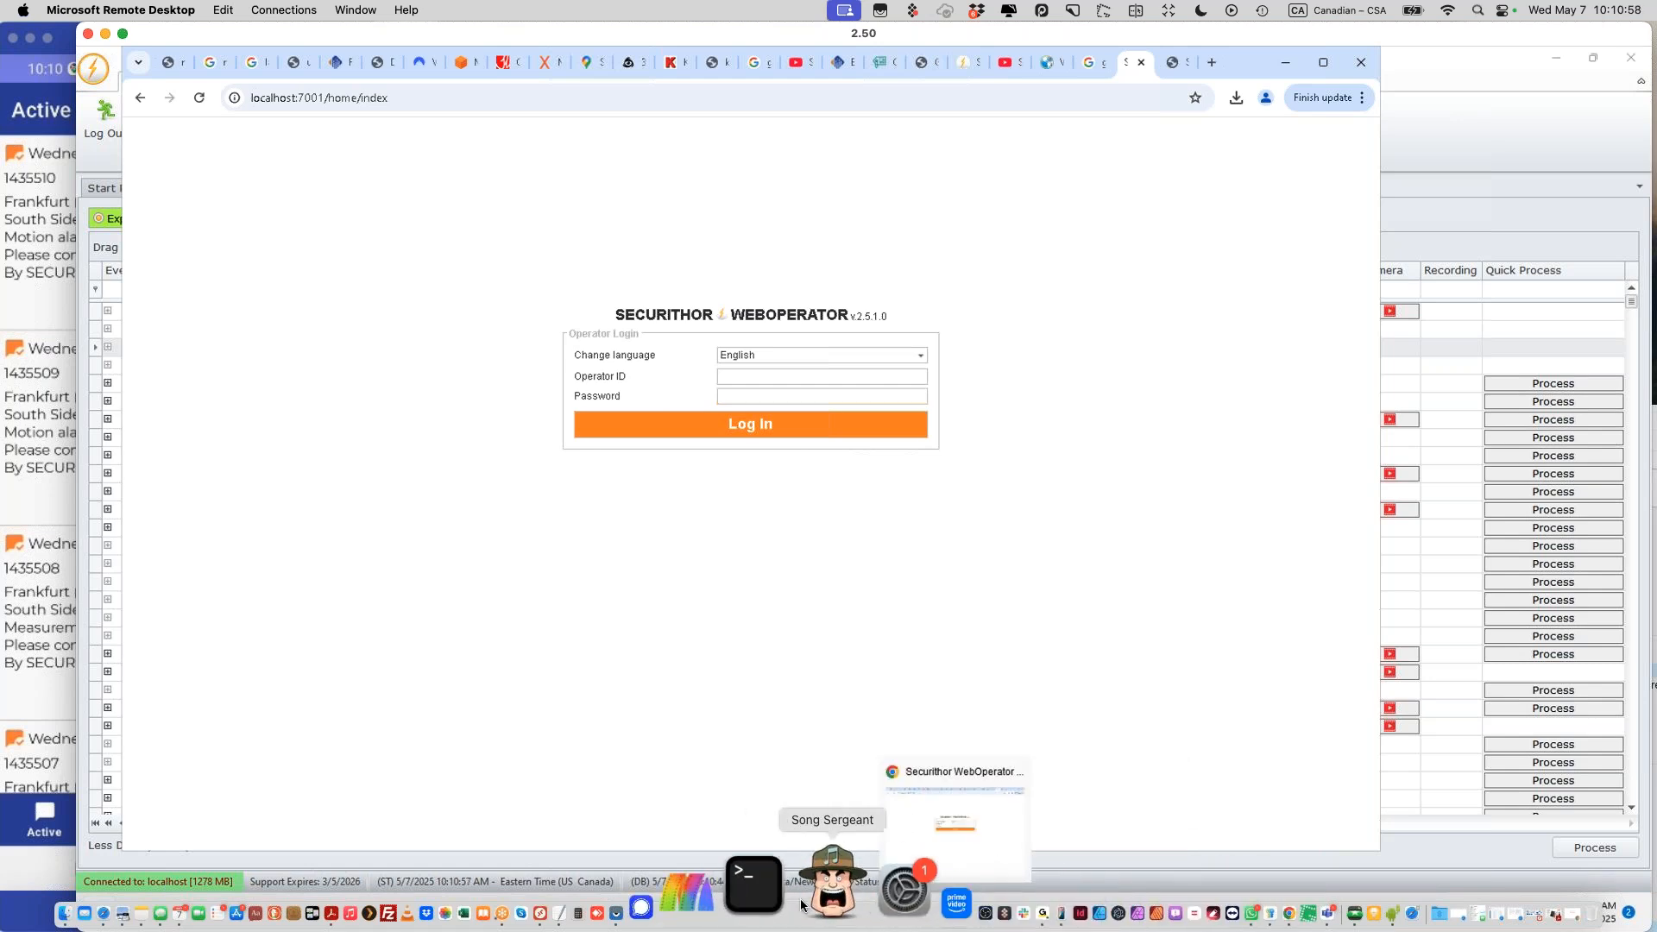
left_click(722, 883)
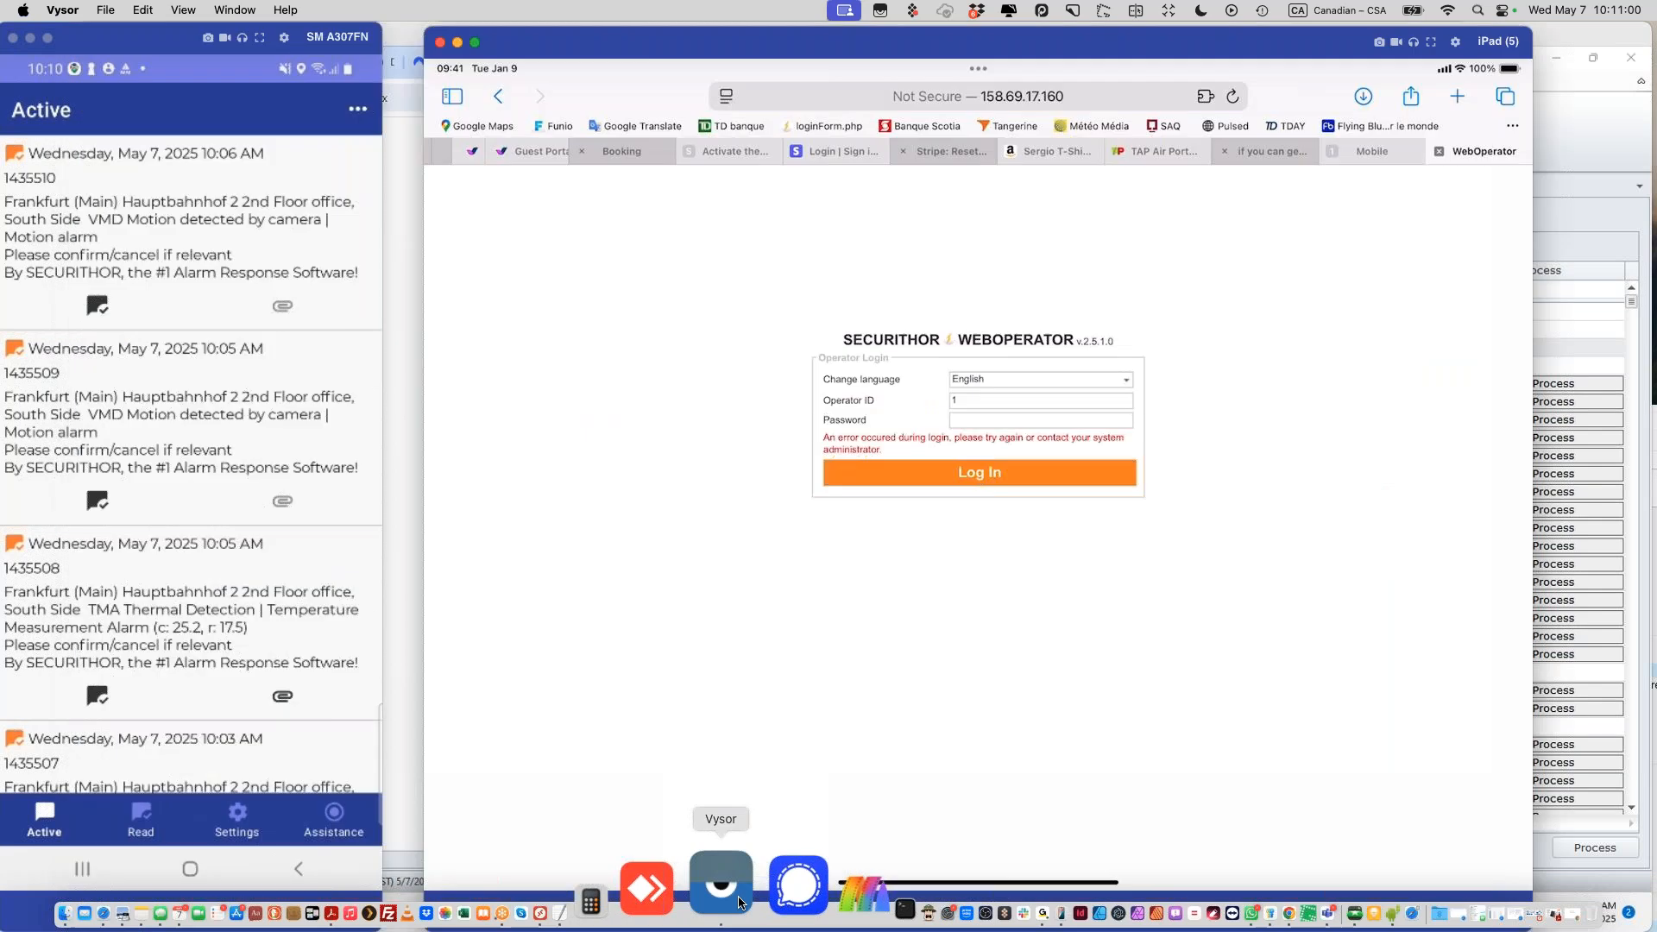
Step: Re-enter the password to sign in on the iPad as superoperator
left_click(955, 420)
type("••••••••••")
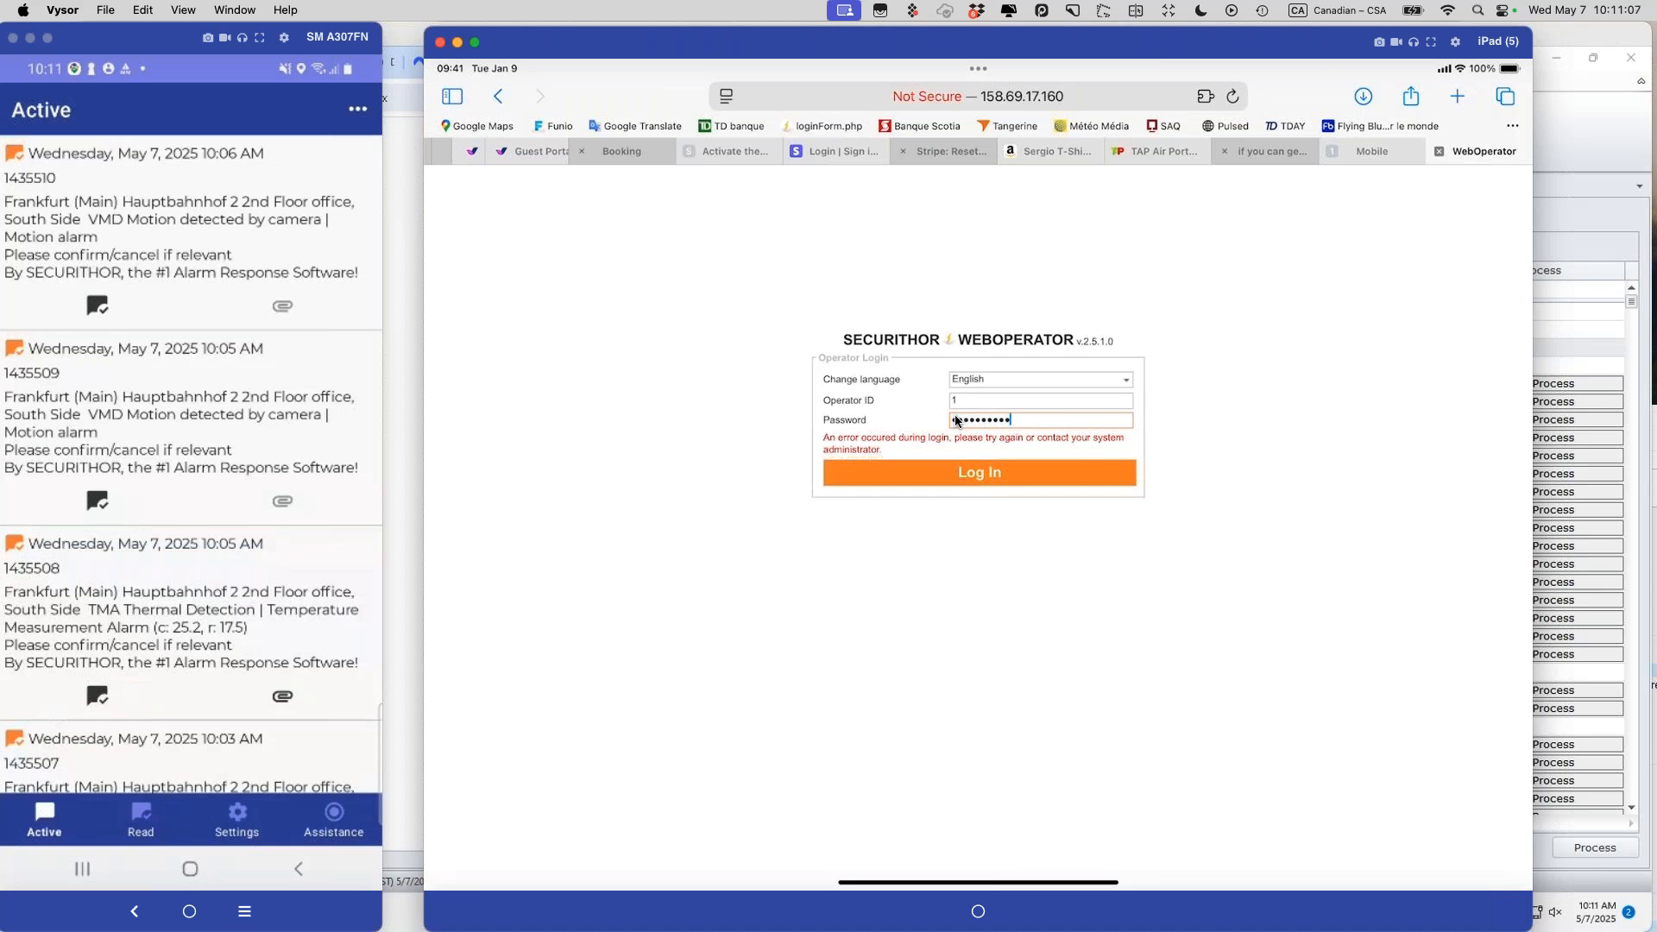
key("Return")
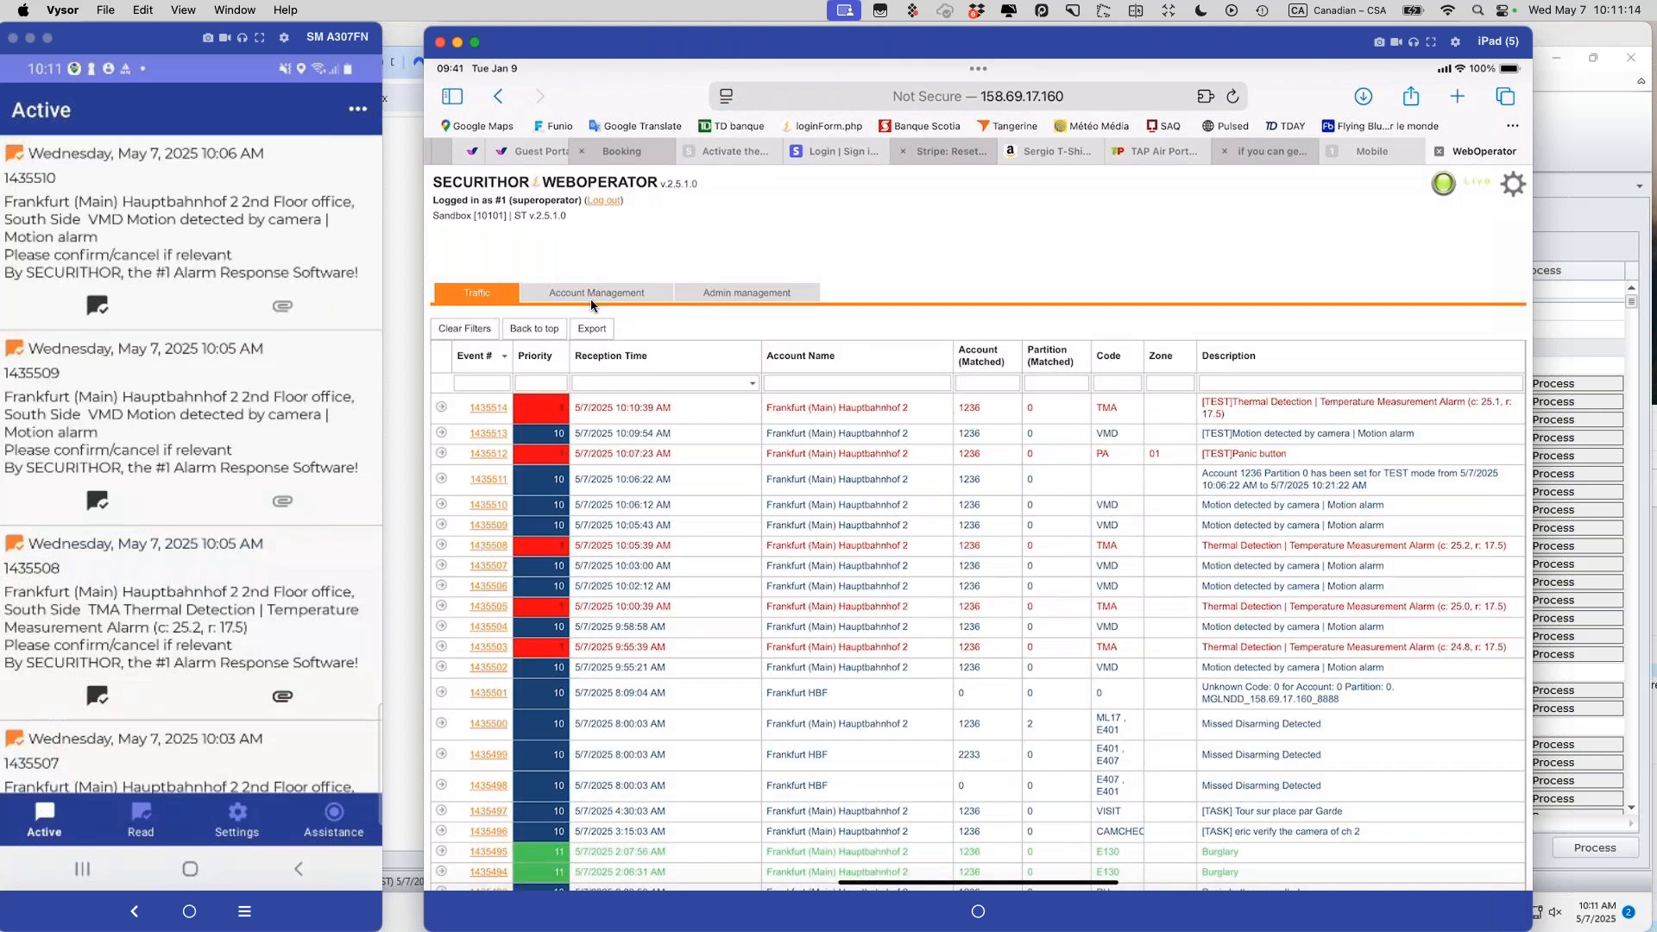
Step: Upload image.jpg to the first account's additional information and dismiss the success message
left_click(587, 295)
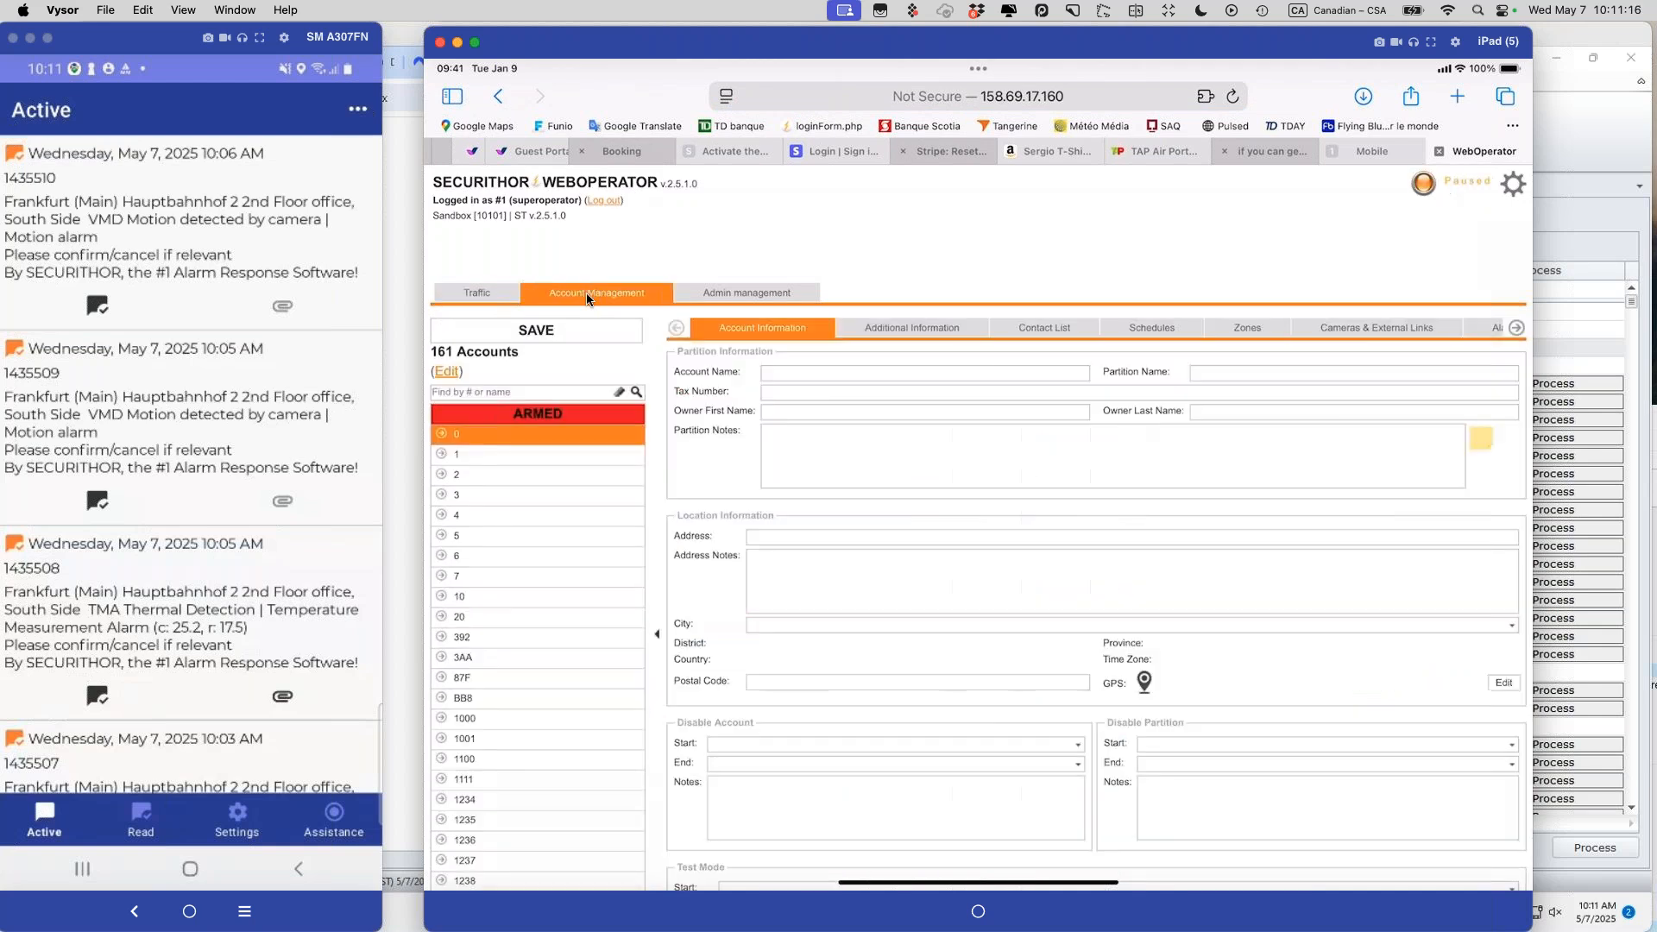
left_click(902, 333)
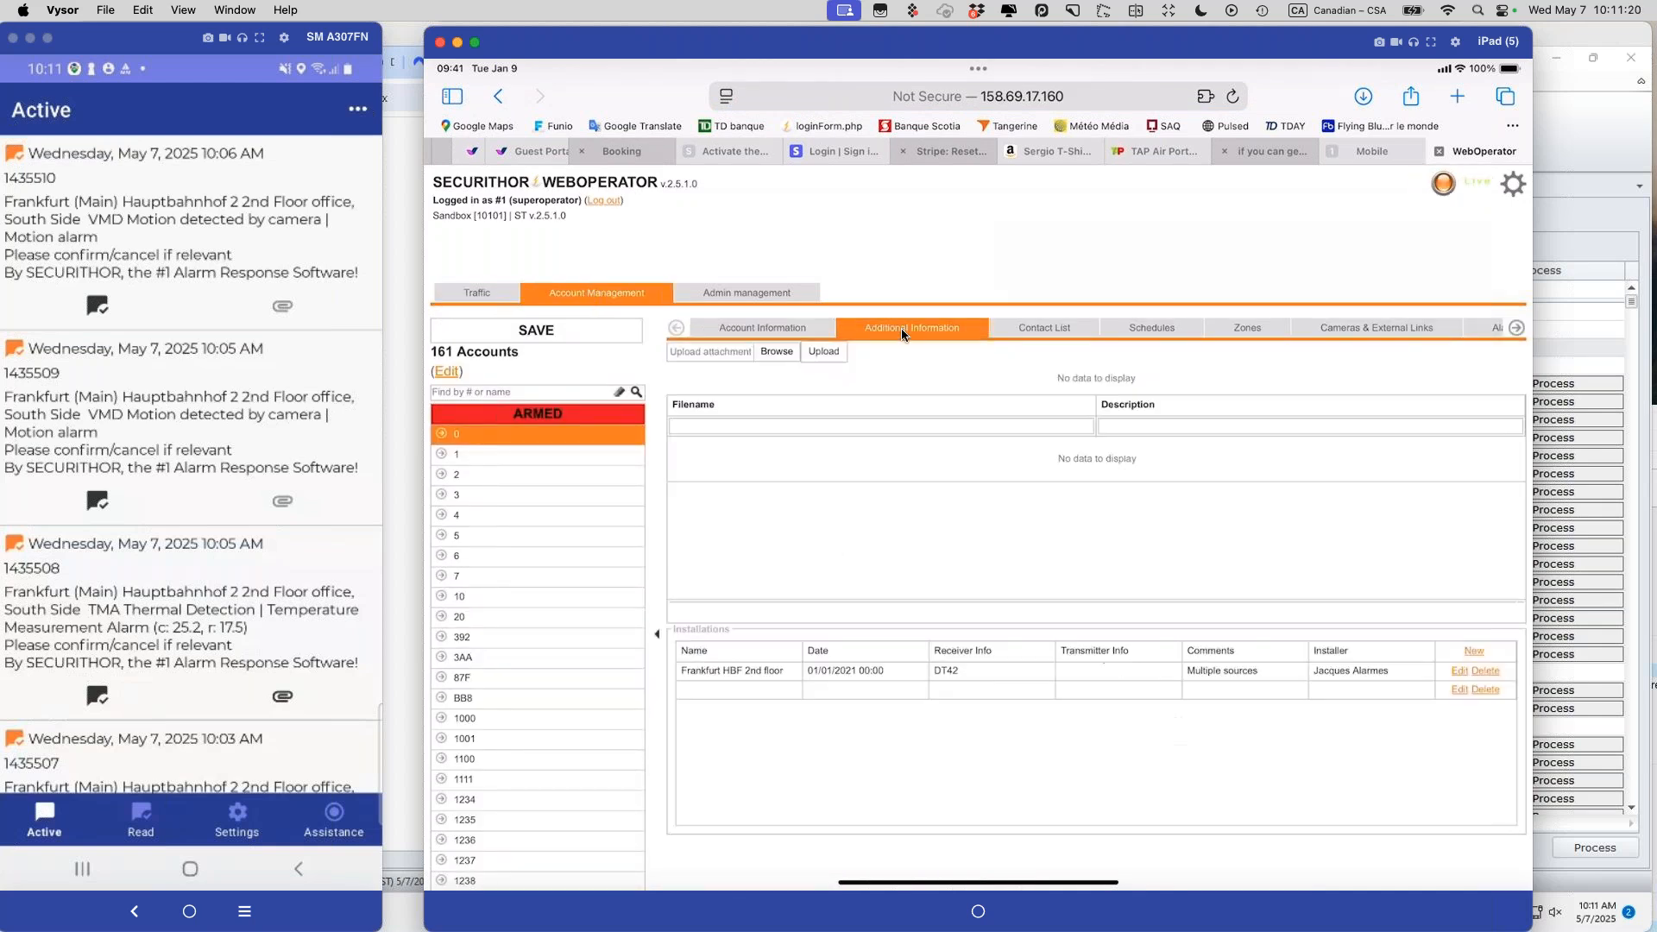
left_click(773, 352)
left_click(809, 364)
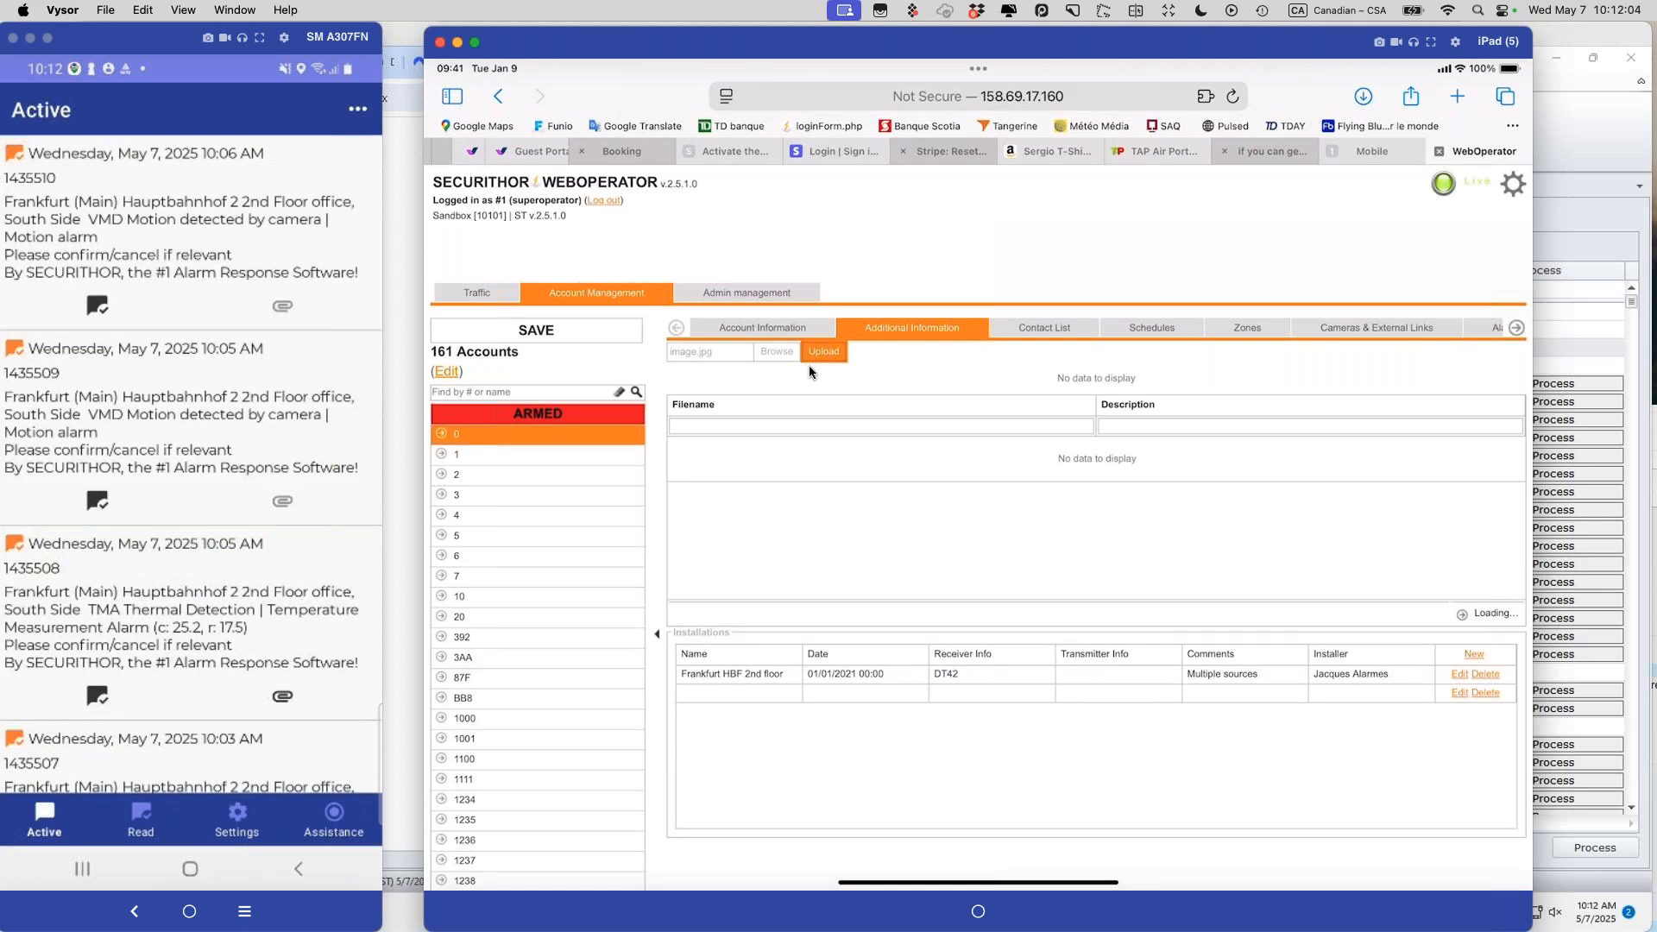
key("Return")
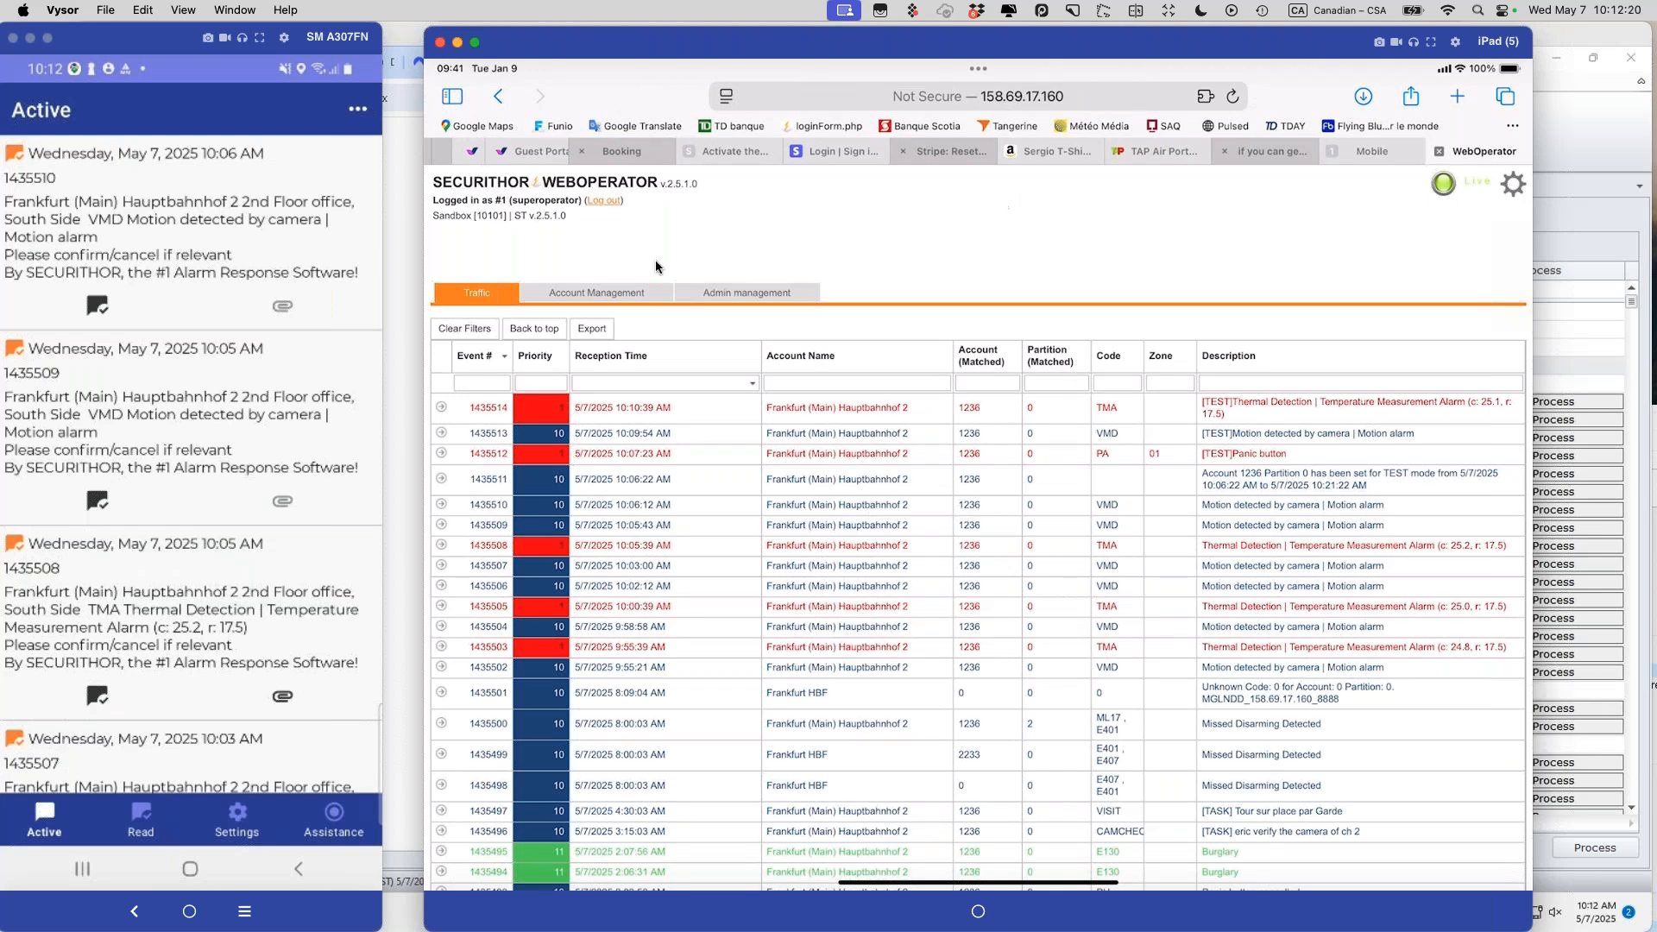
Step: Sign the superoperator out of WebOperator and open Operator Management on the remote Securithor desktop
left_click(598, 199)
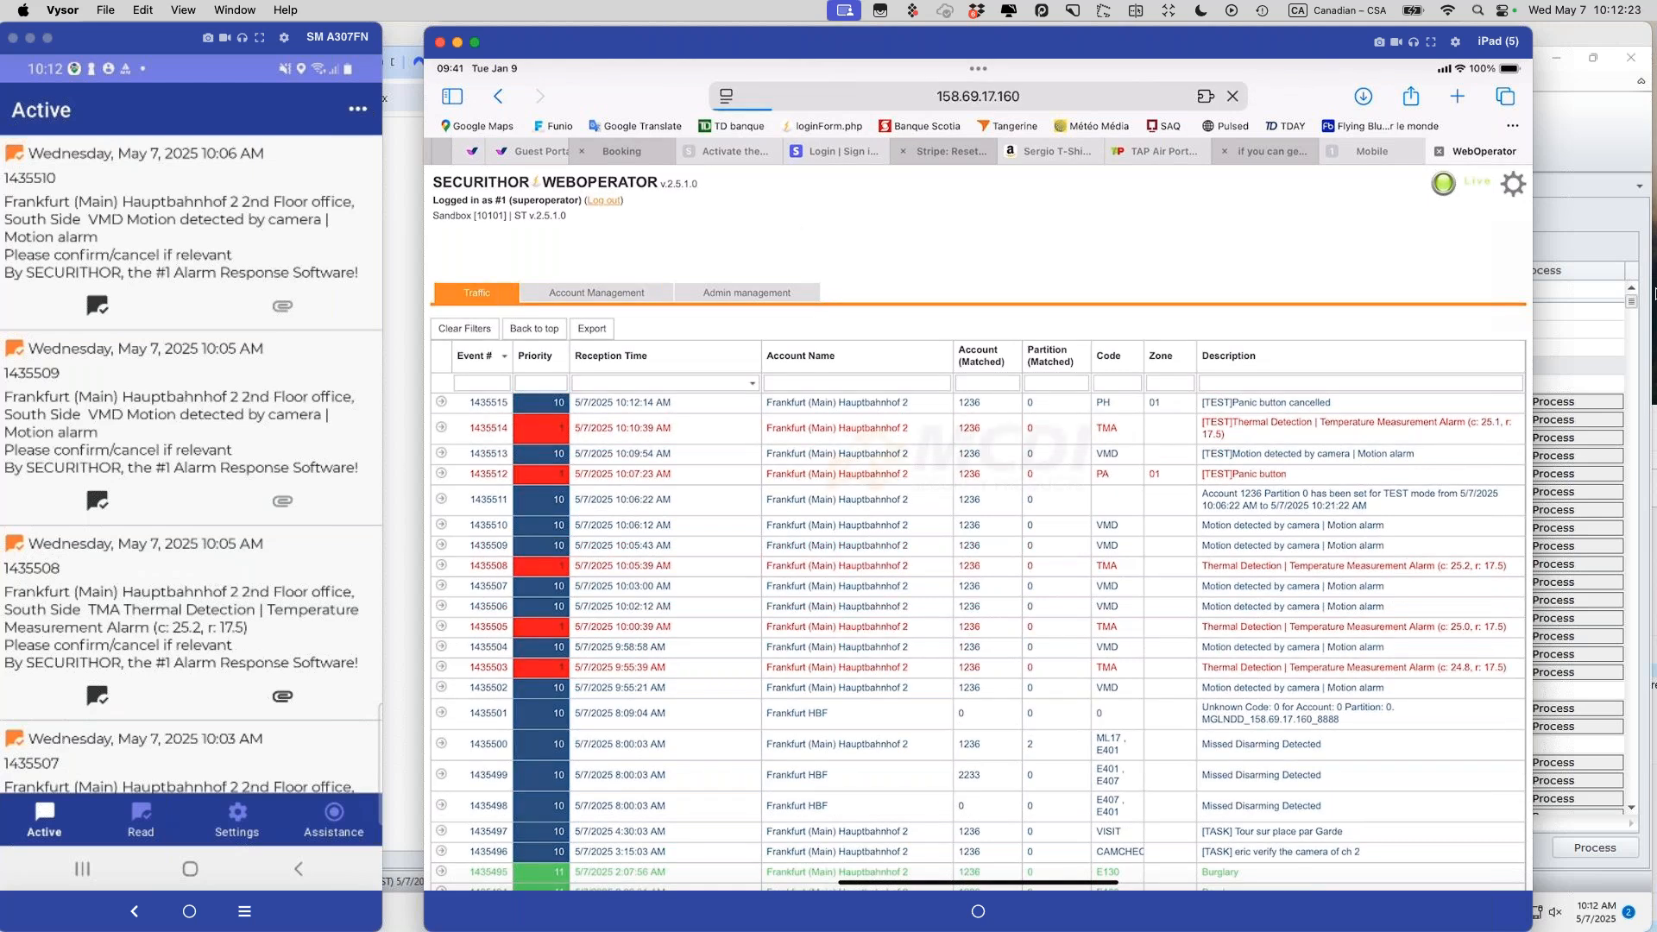
left_click(1653, 293)
left_click(763, 125)
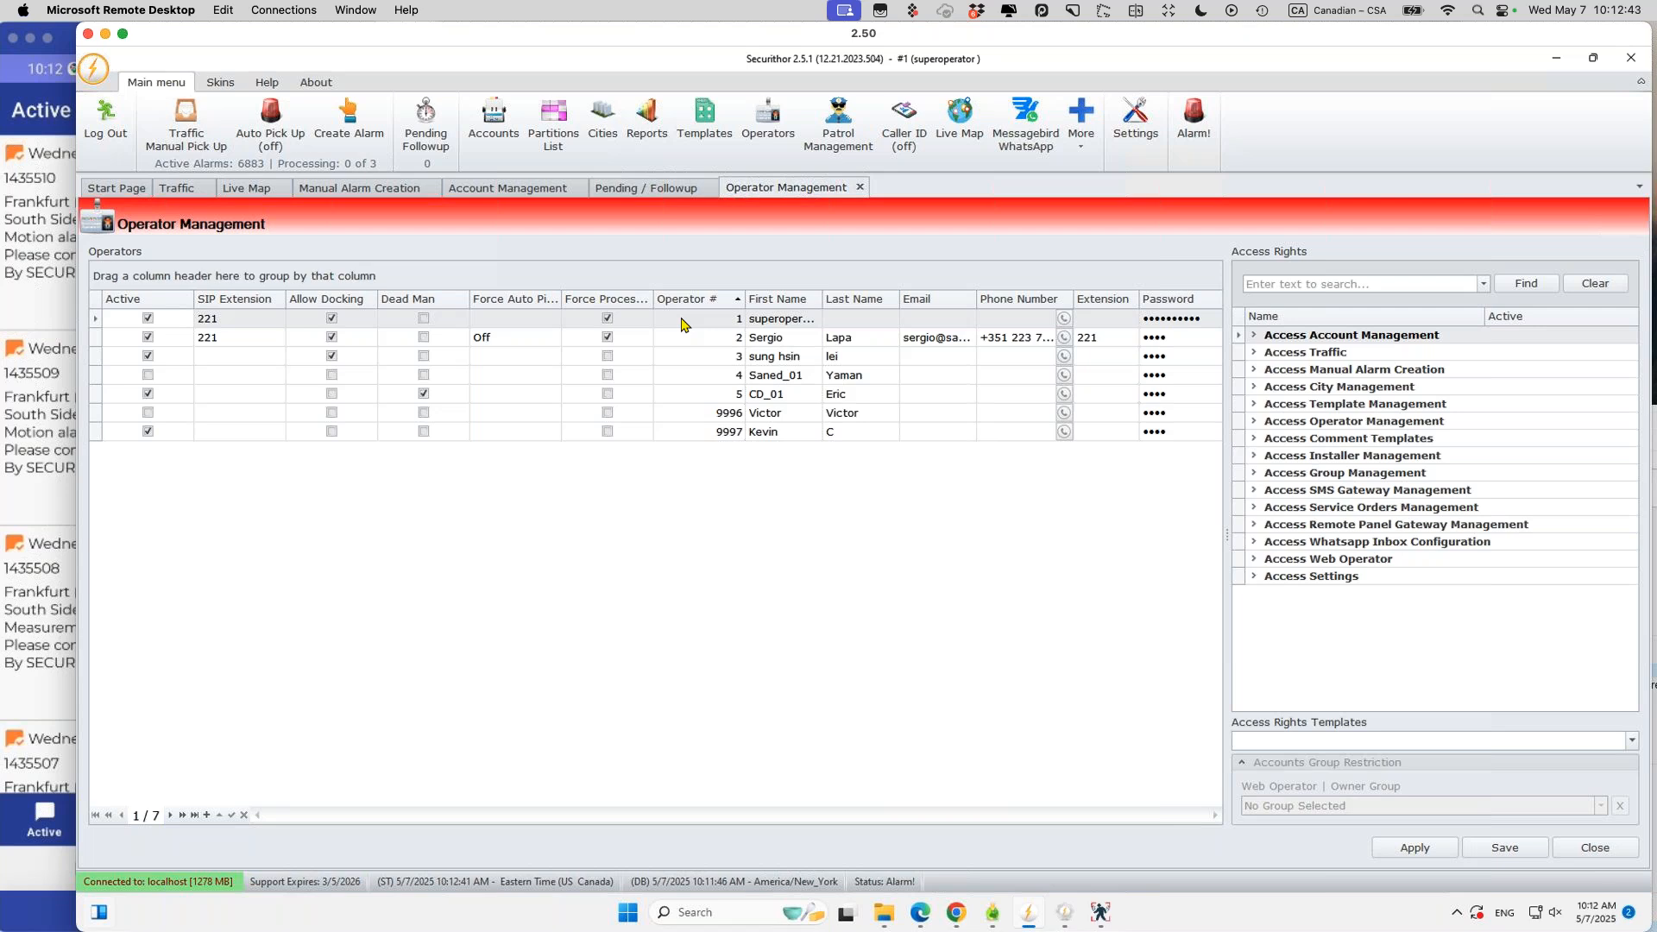
left_click(687, 337)
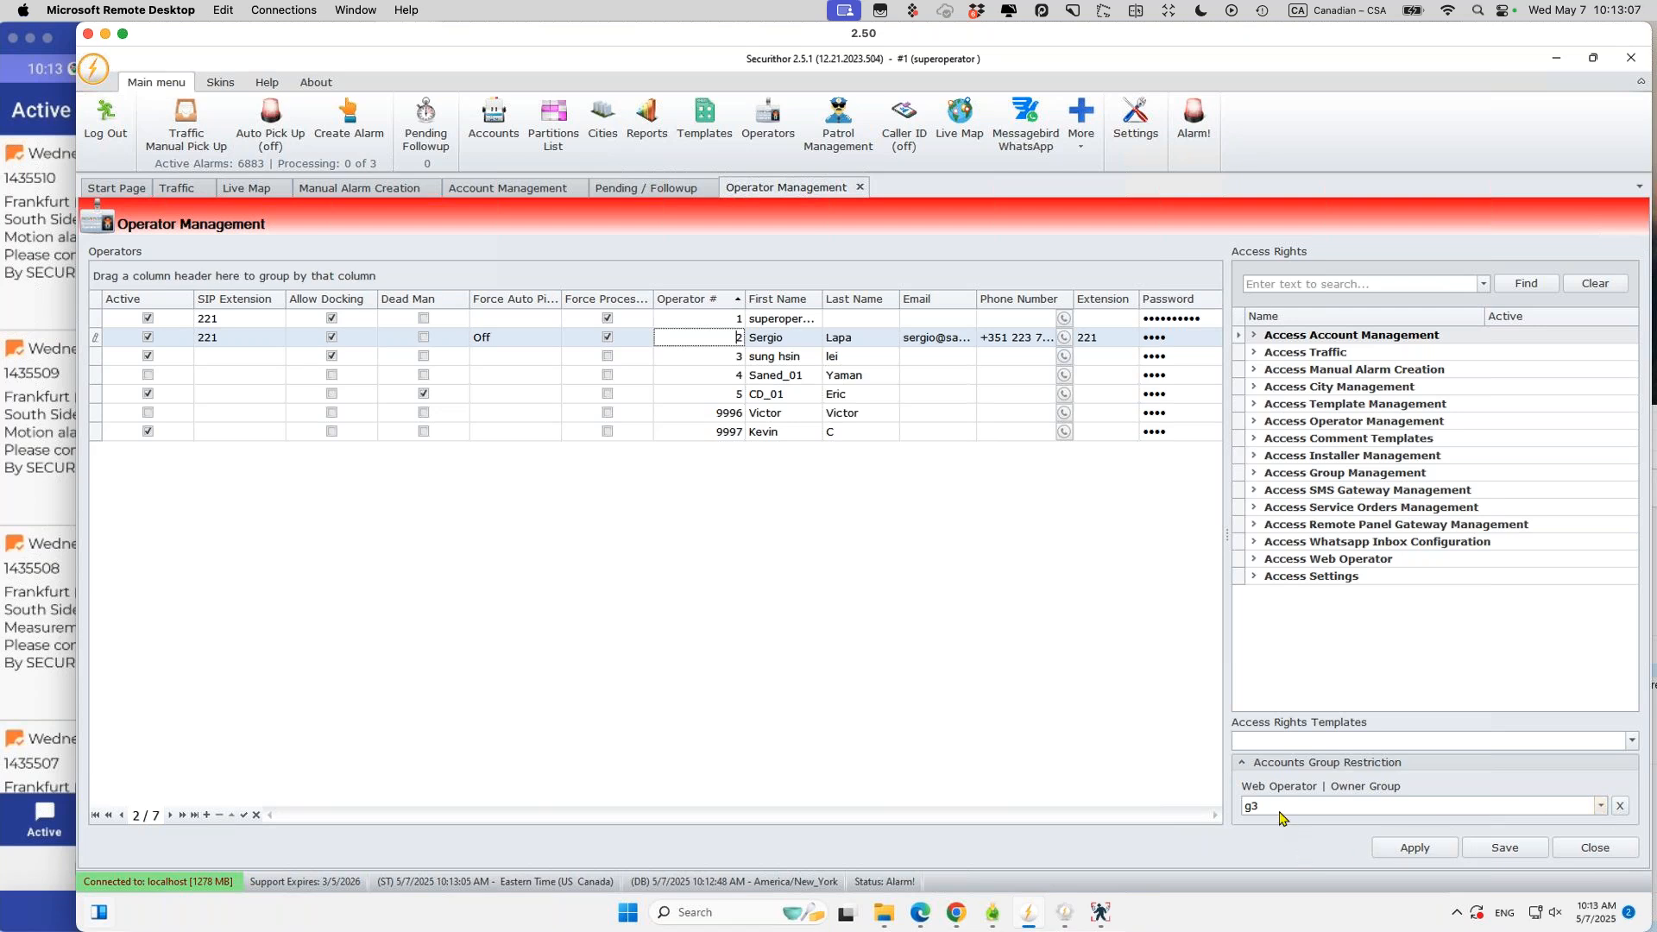
left_click(1600, 805)
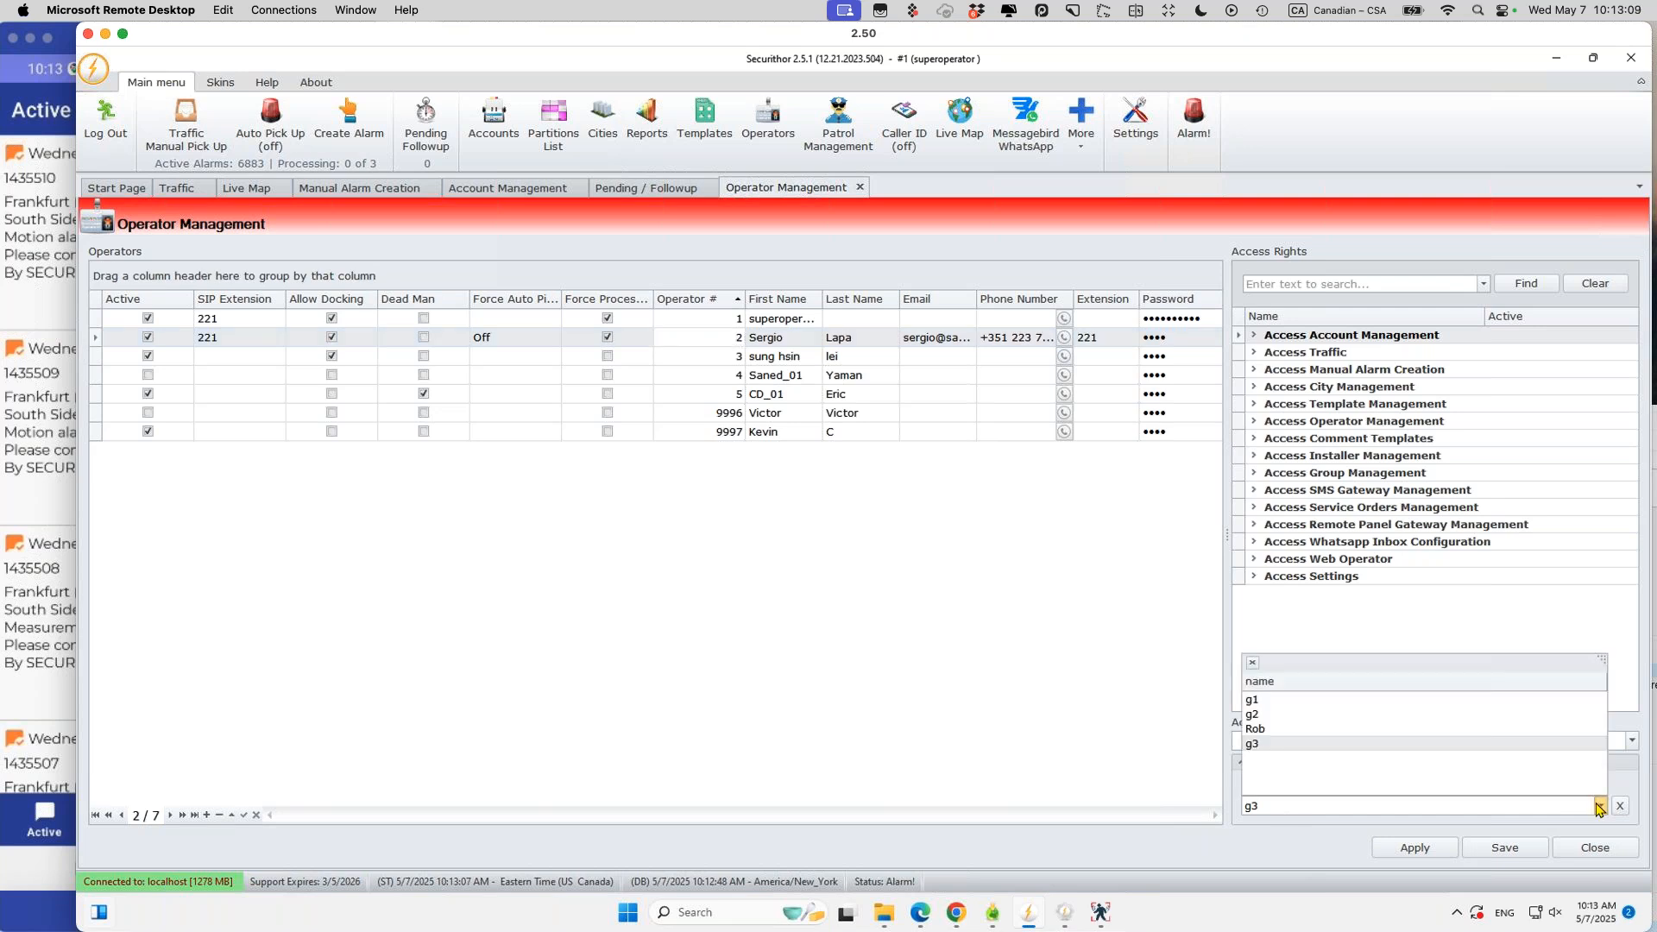
left_click(941, 608)
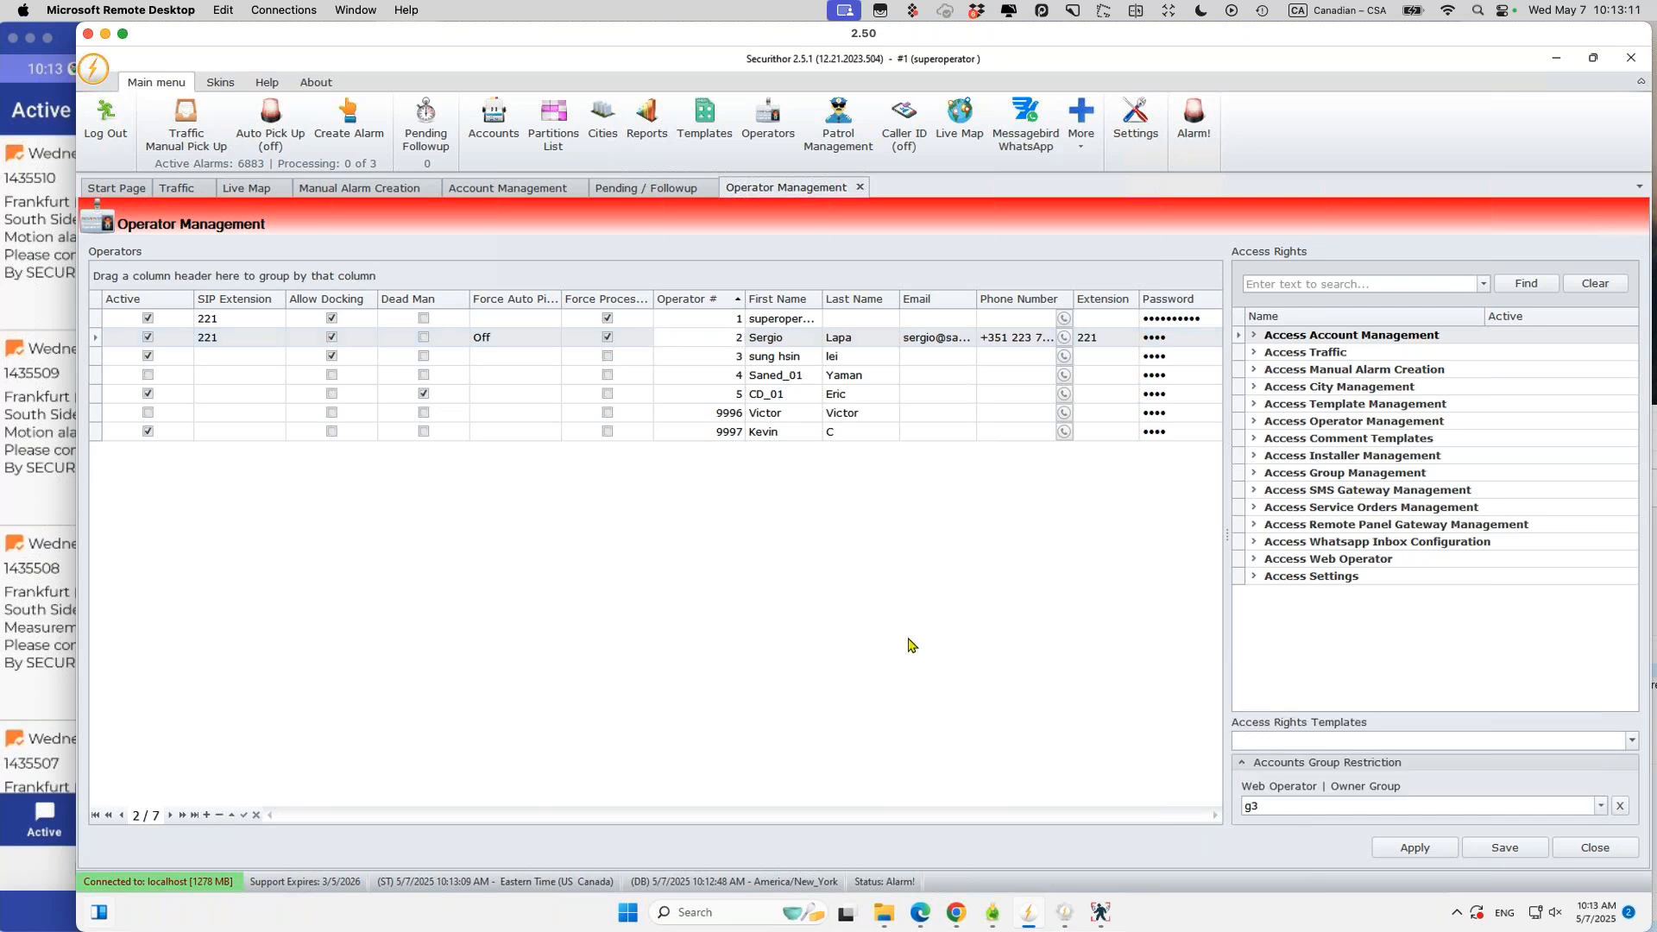
left_click(1083, 145)
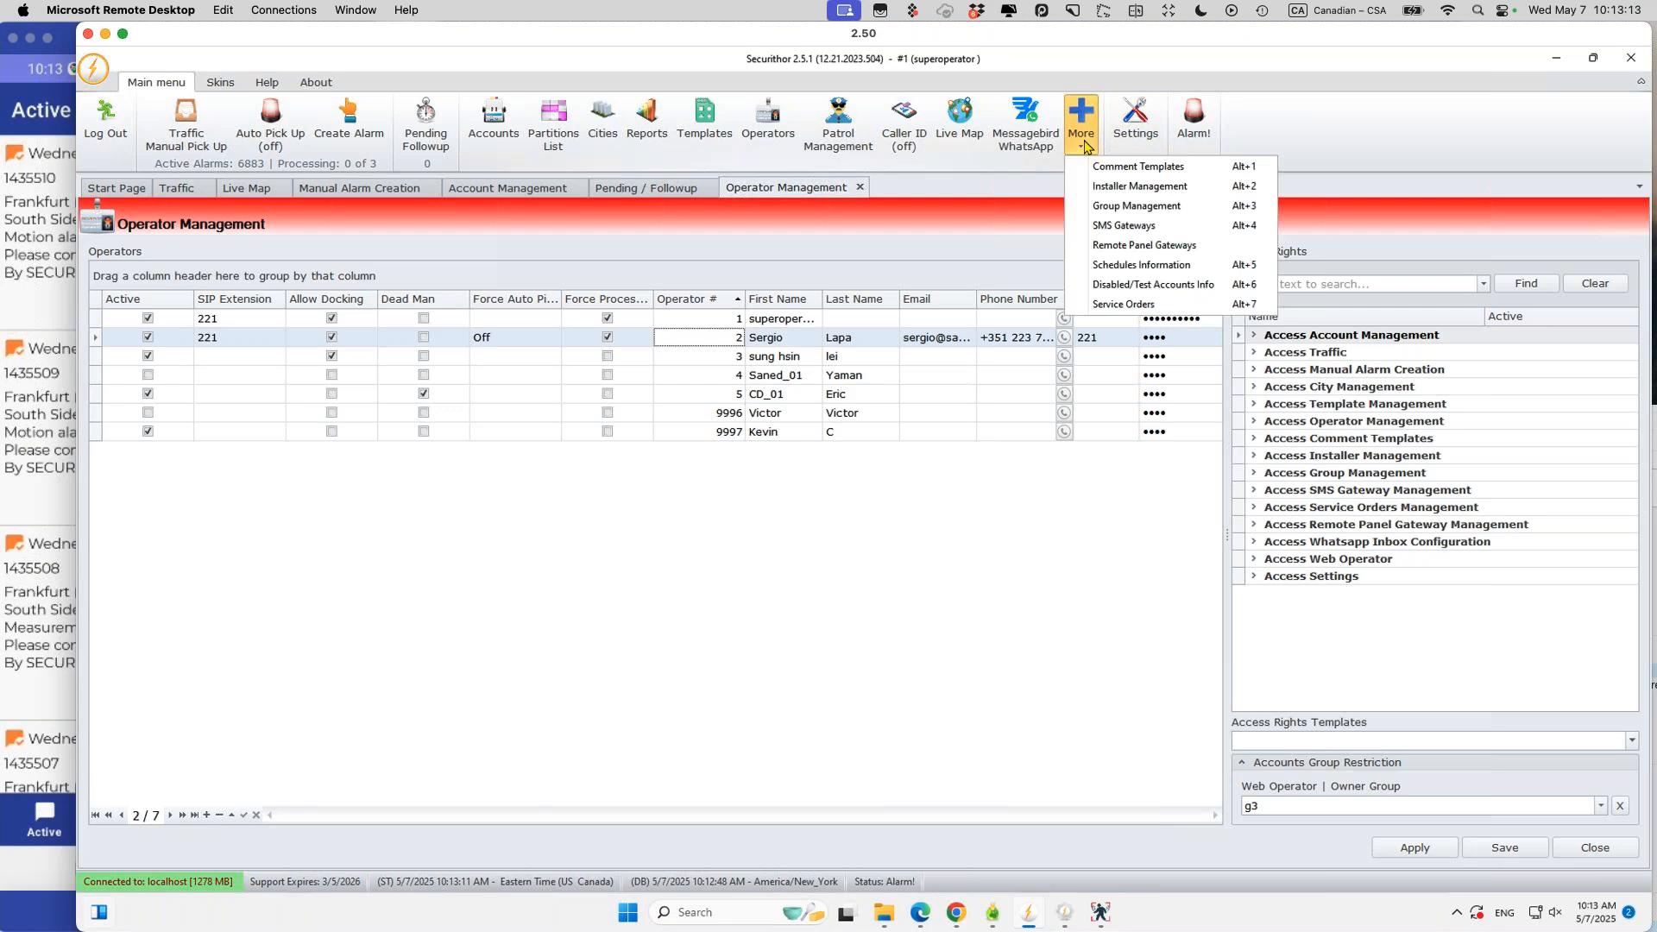
left_click(1102, 207)
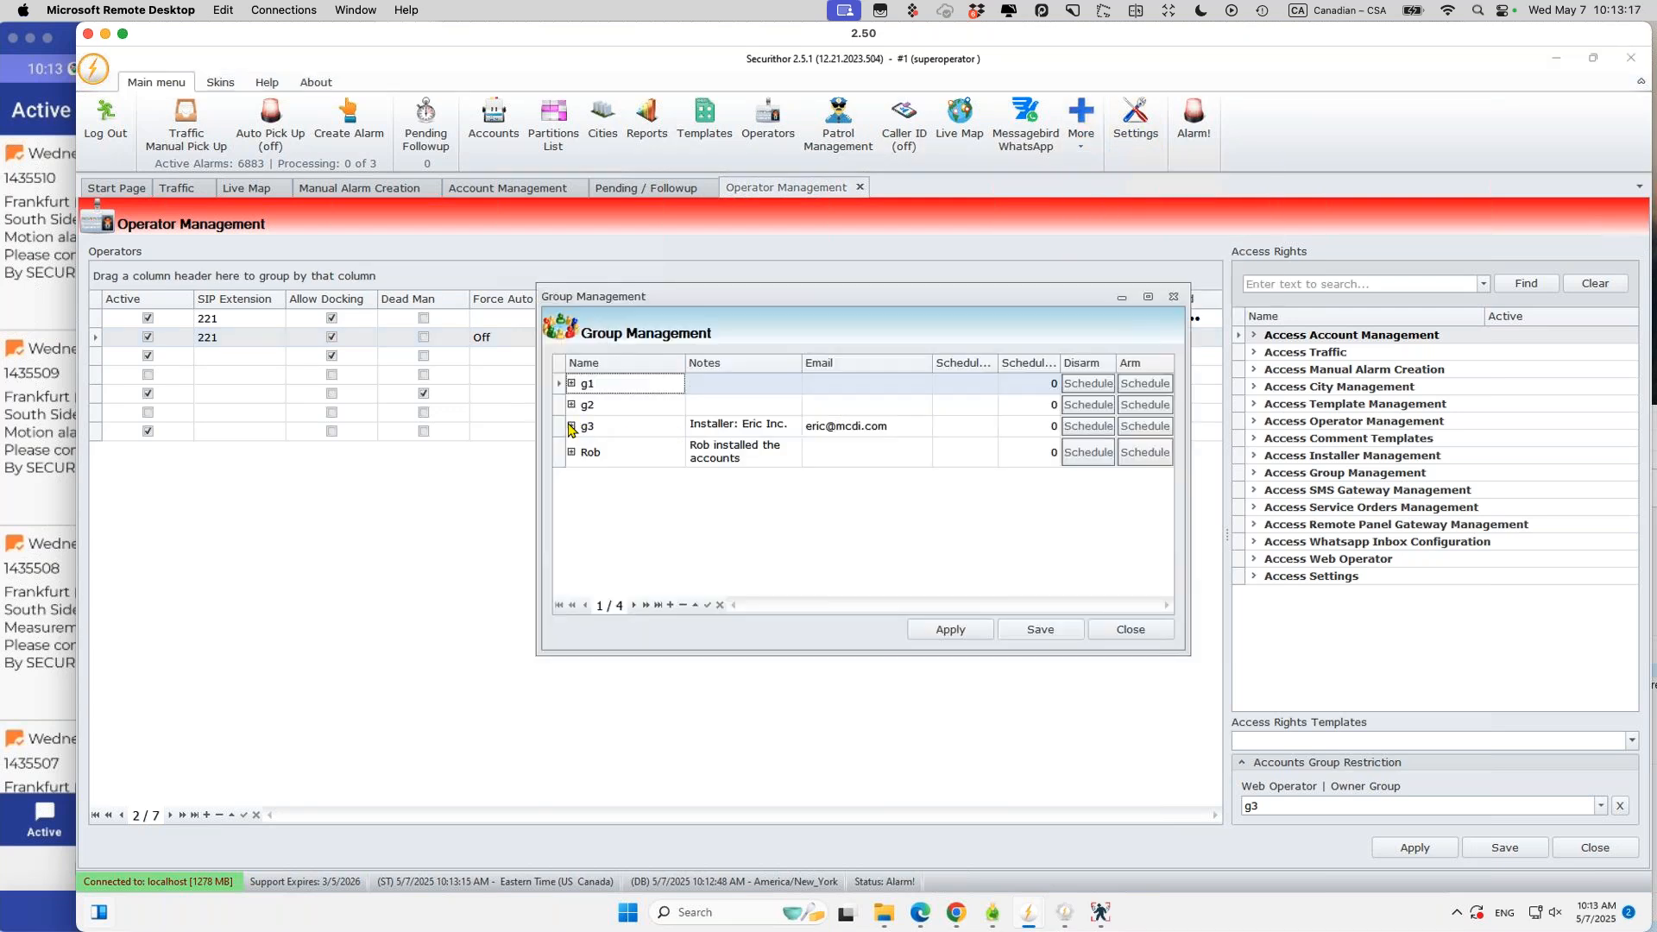
left_click(571, 426)
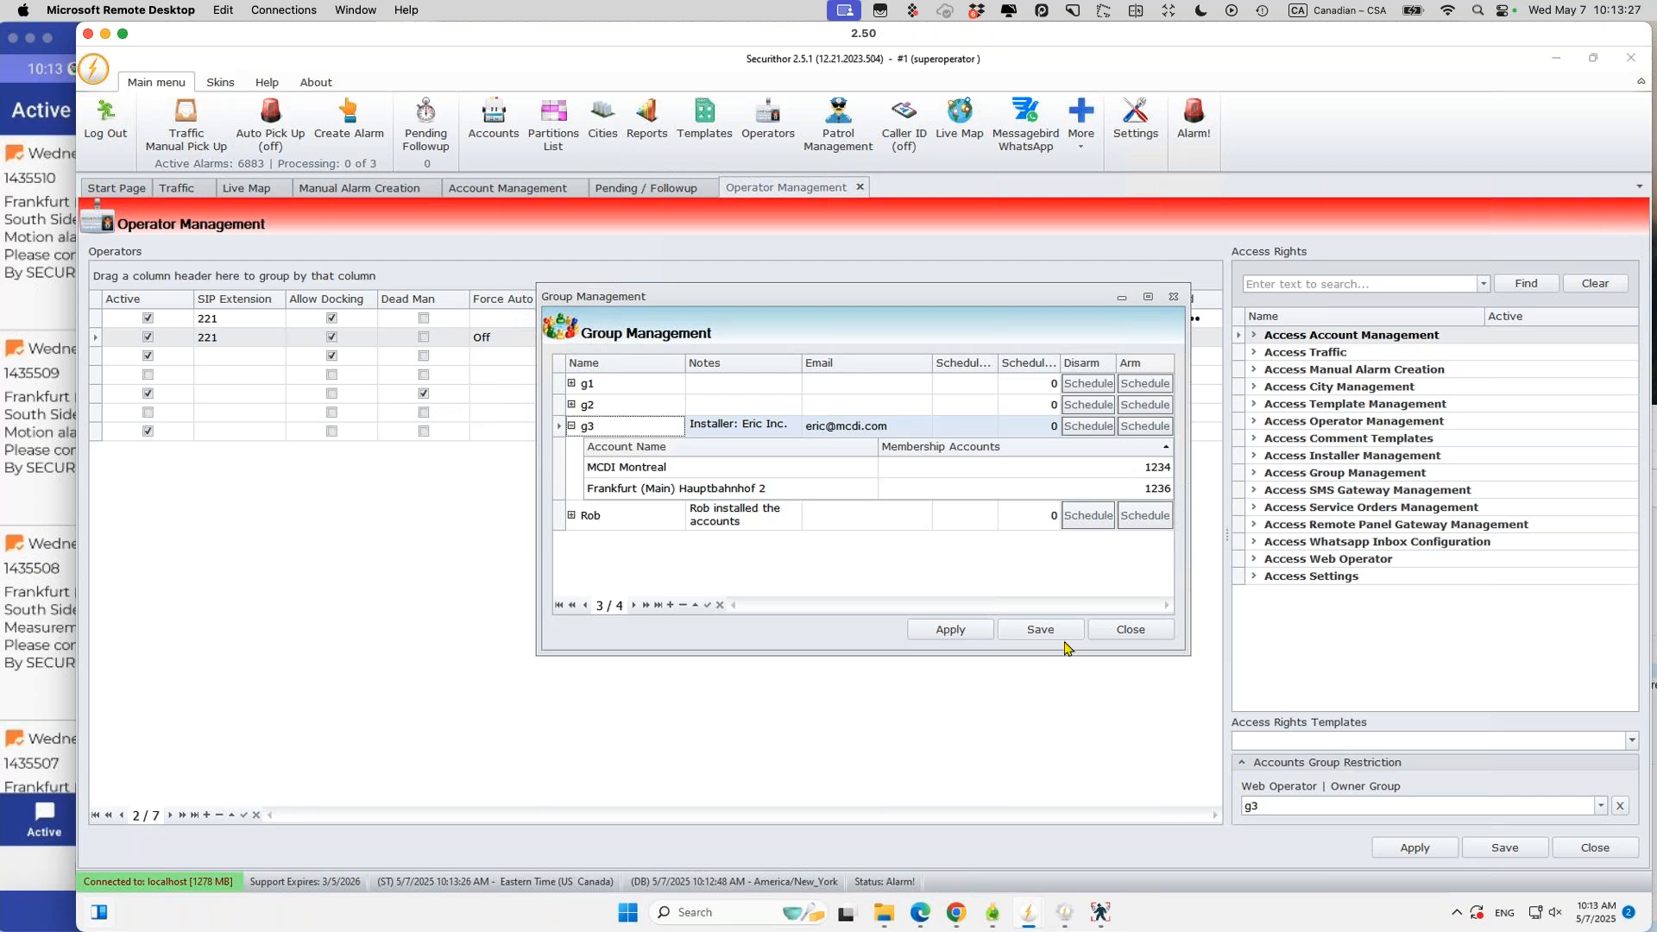
left_click(1129, 630)
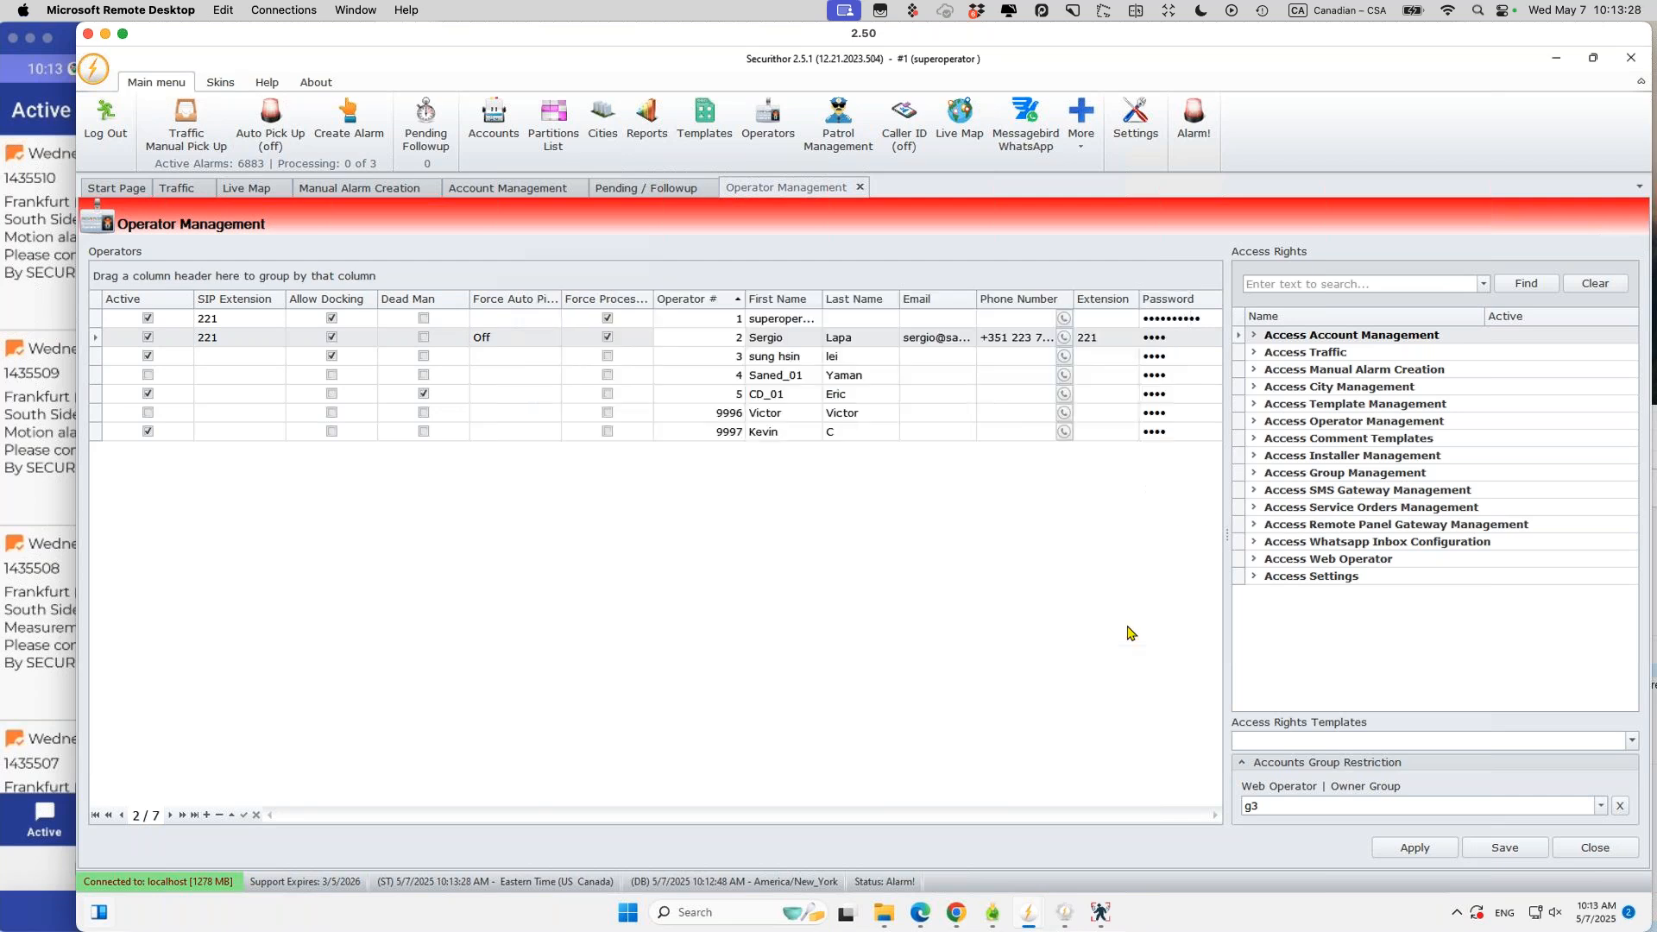
Step: Compare g3 group membership of accounts 1236, 1234 MCDI Montreal and 1111 Cameras
left_click(502, 189)
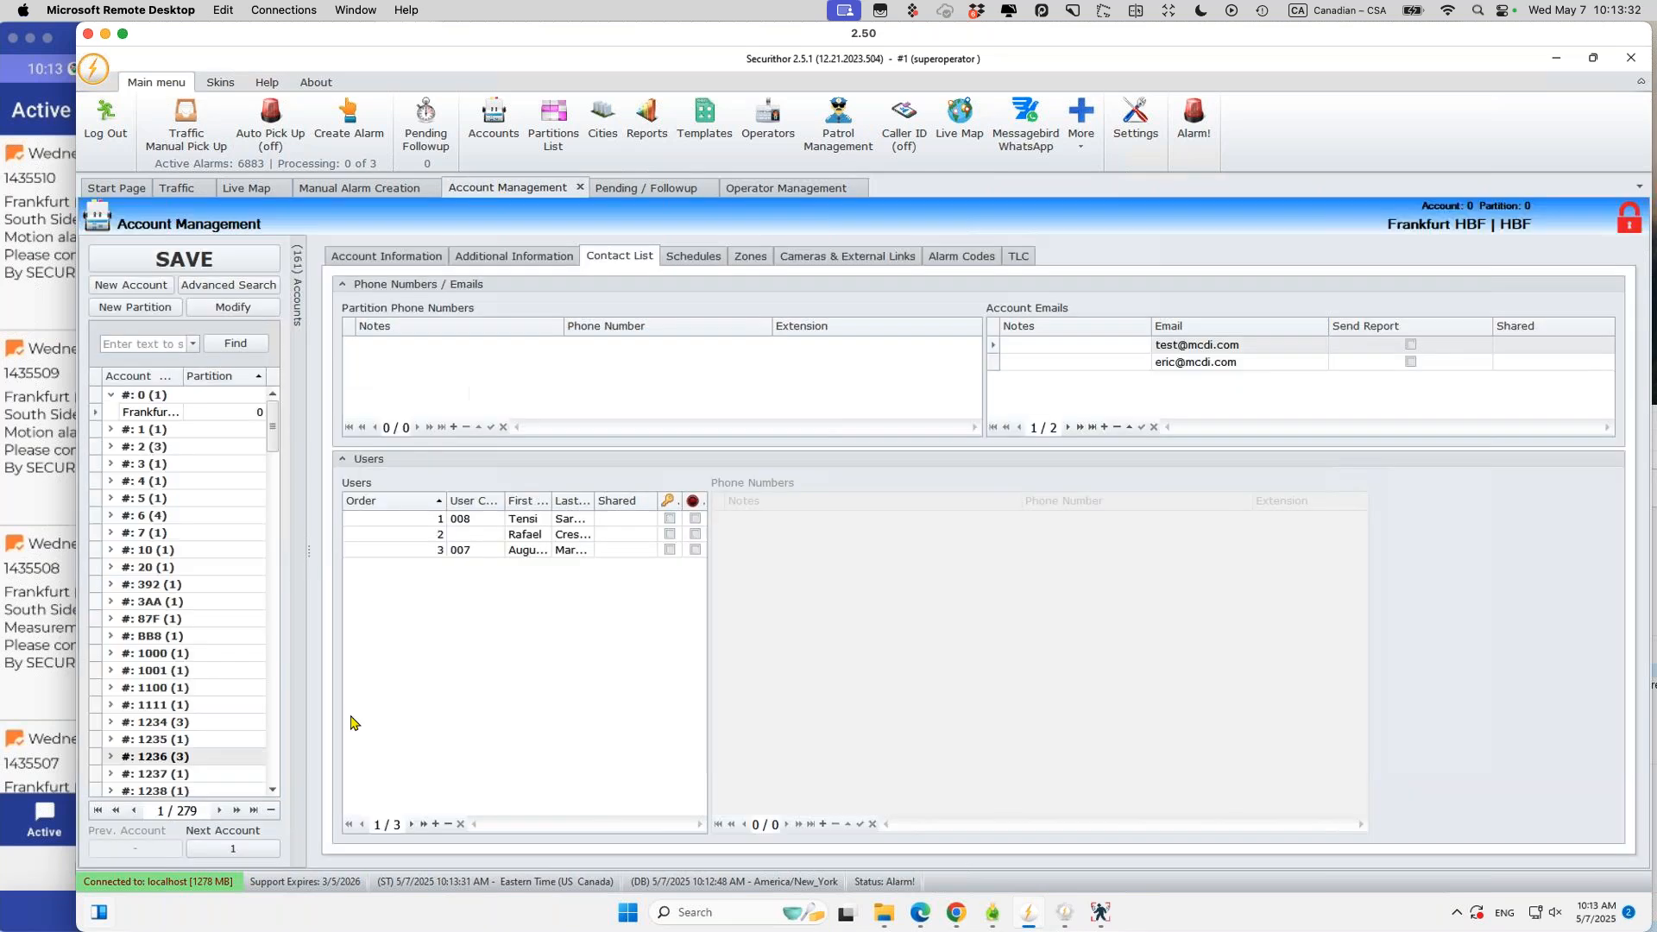
left_click(159, 757)
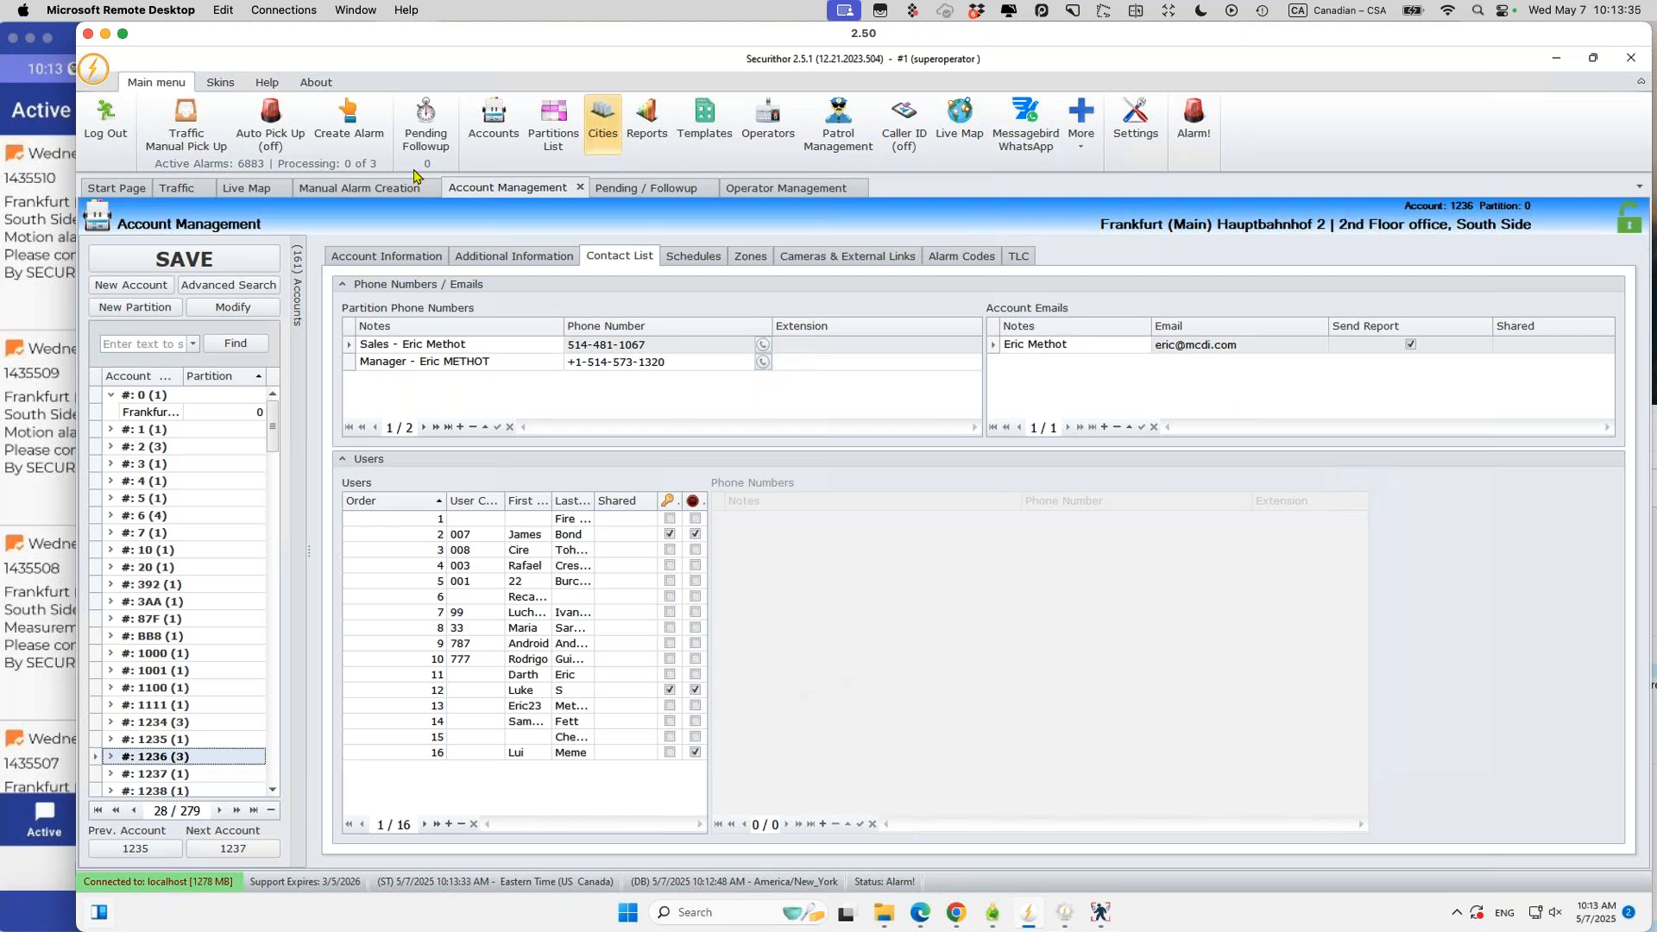
left_click(386, 256)
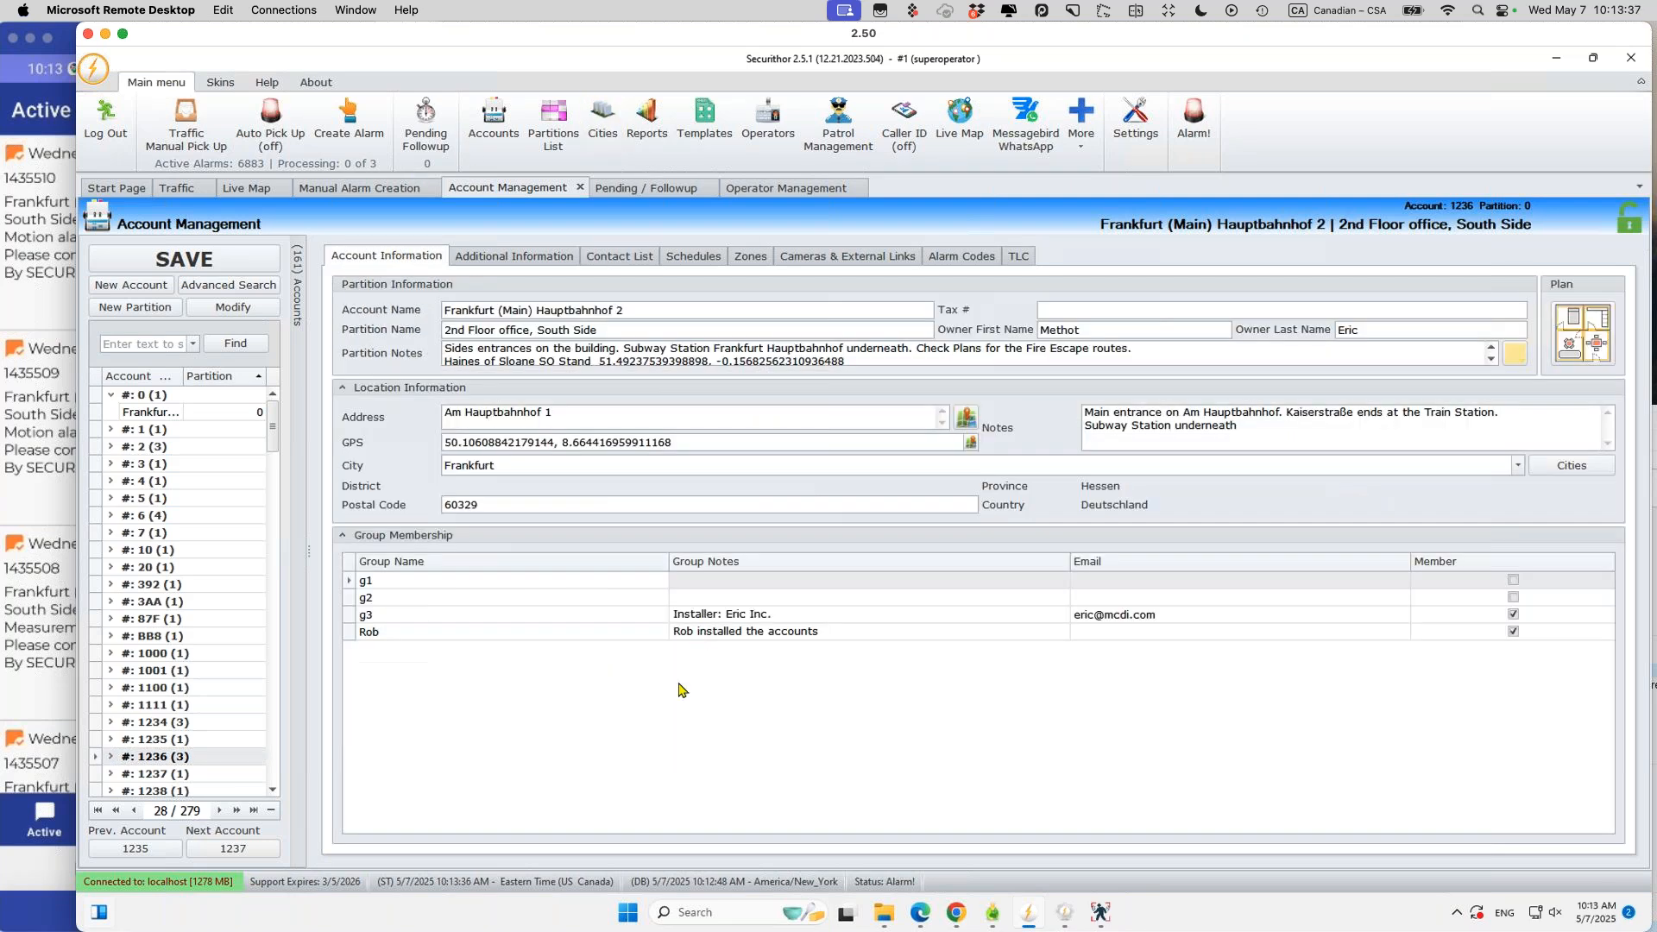
left_click(580, 614)
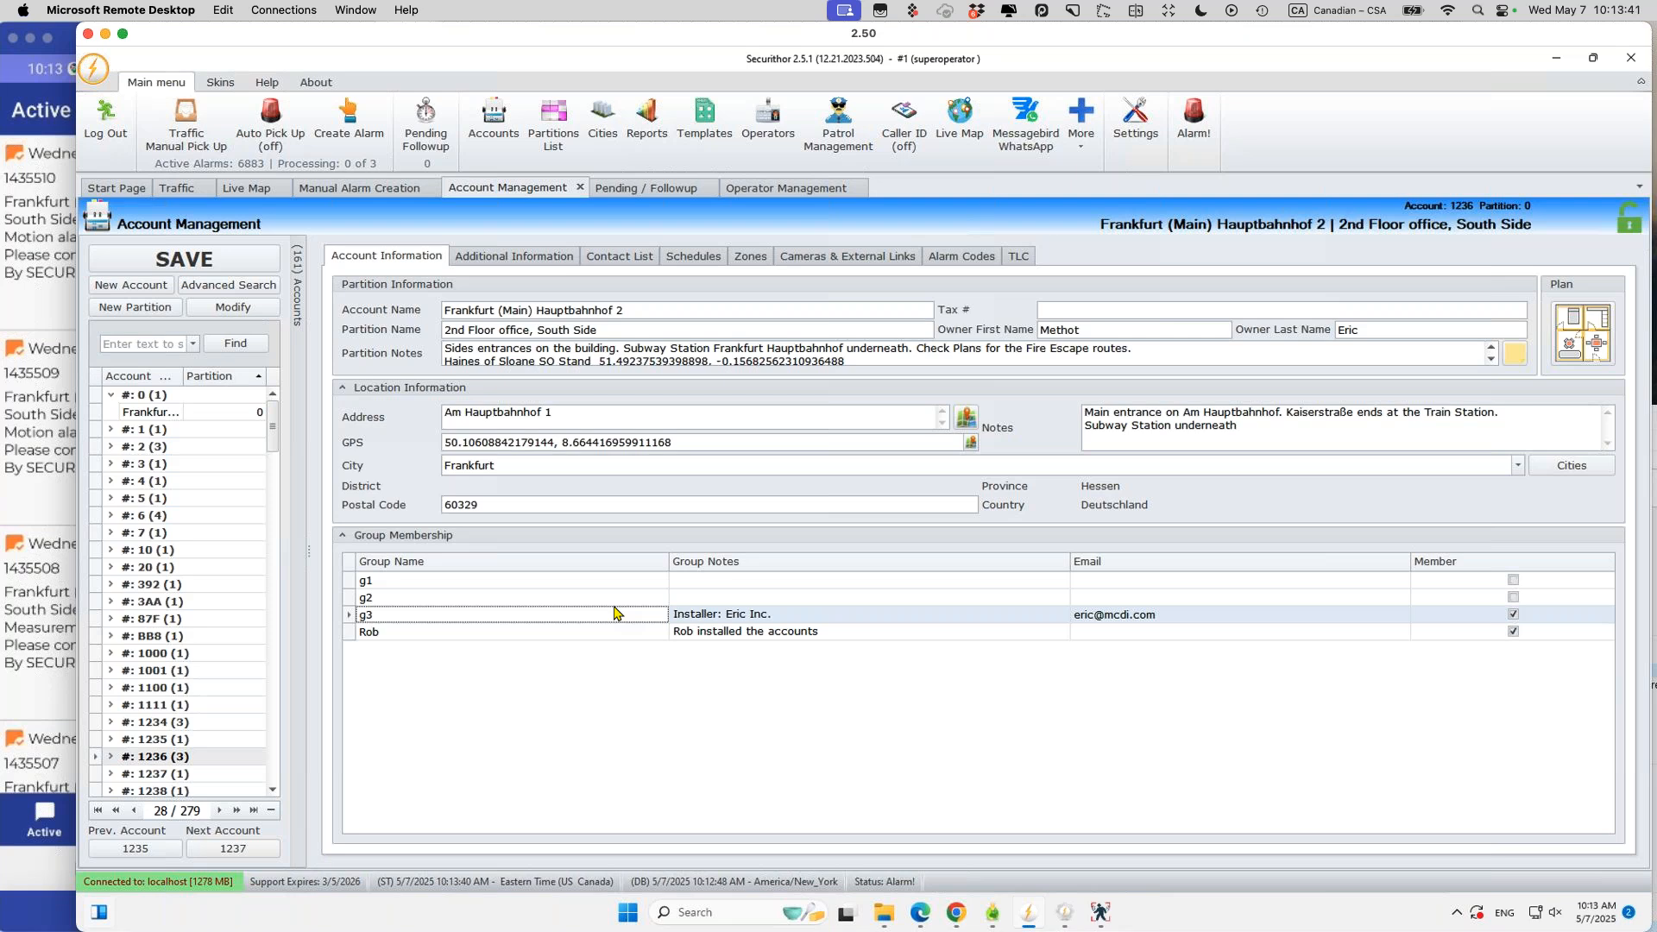
left_click(194, 725)
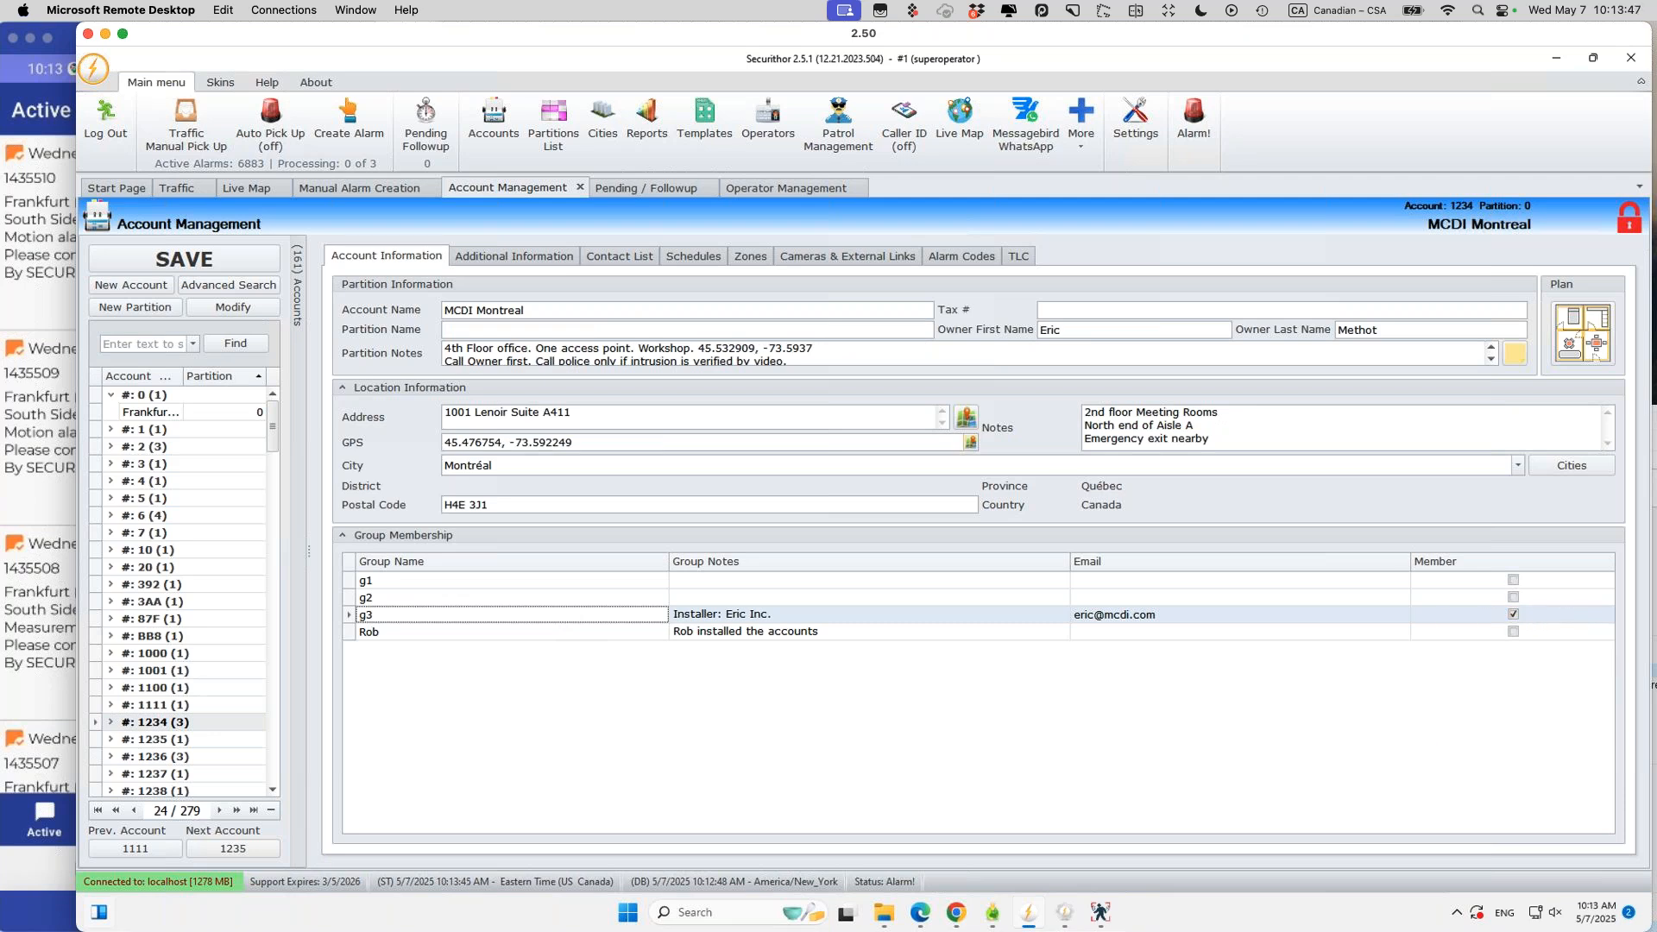
left_click(160, 706)
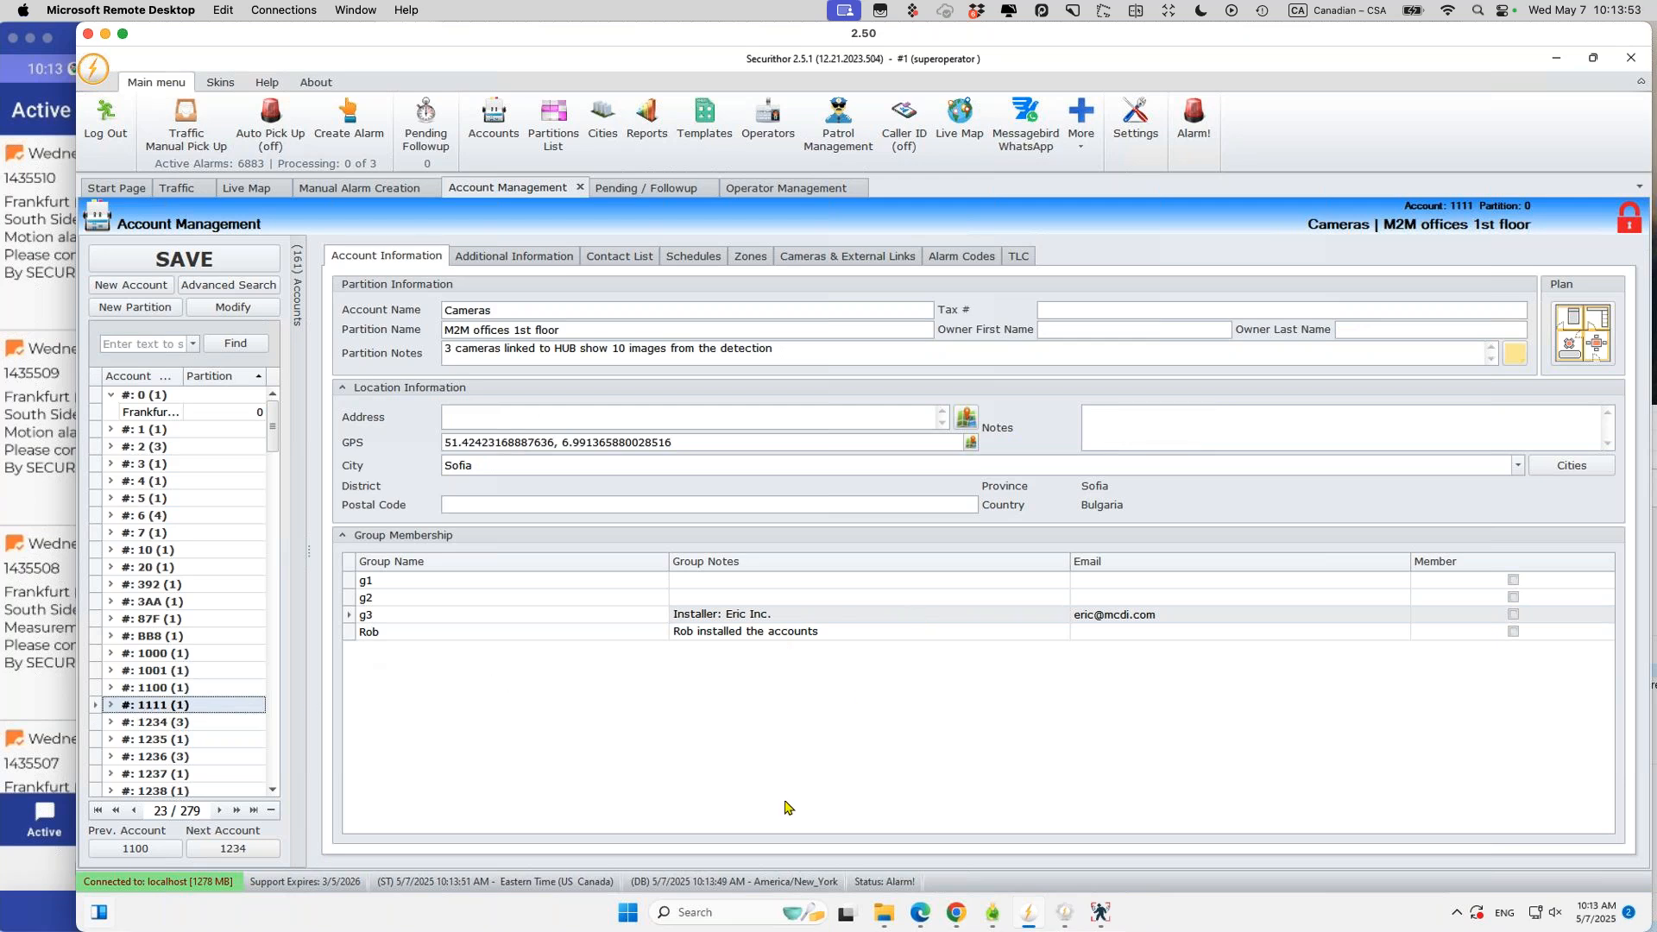
Step: Sign in to WebOperator in Chrome as operator 2 with its password
left_click(961, 913)
left_click(750, 378)
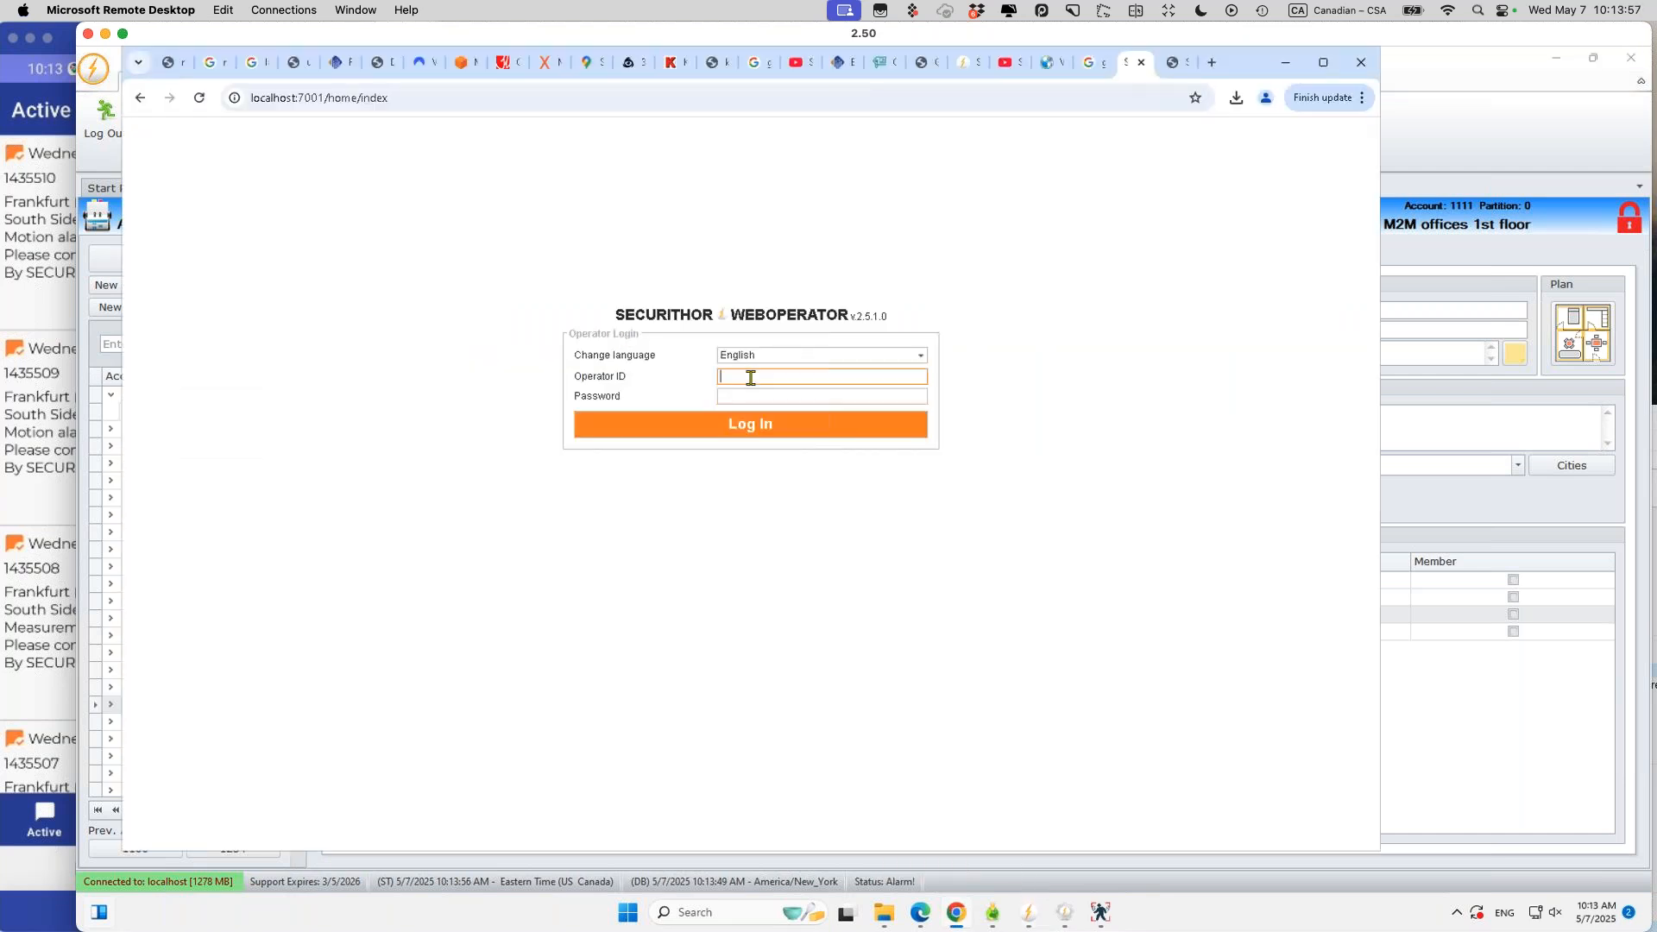
type("2")
left_click(733, 398)
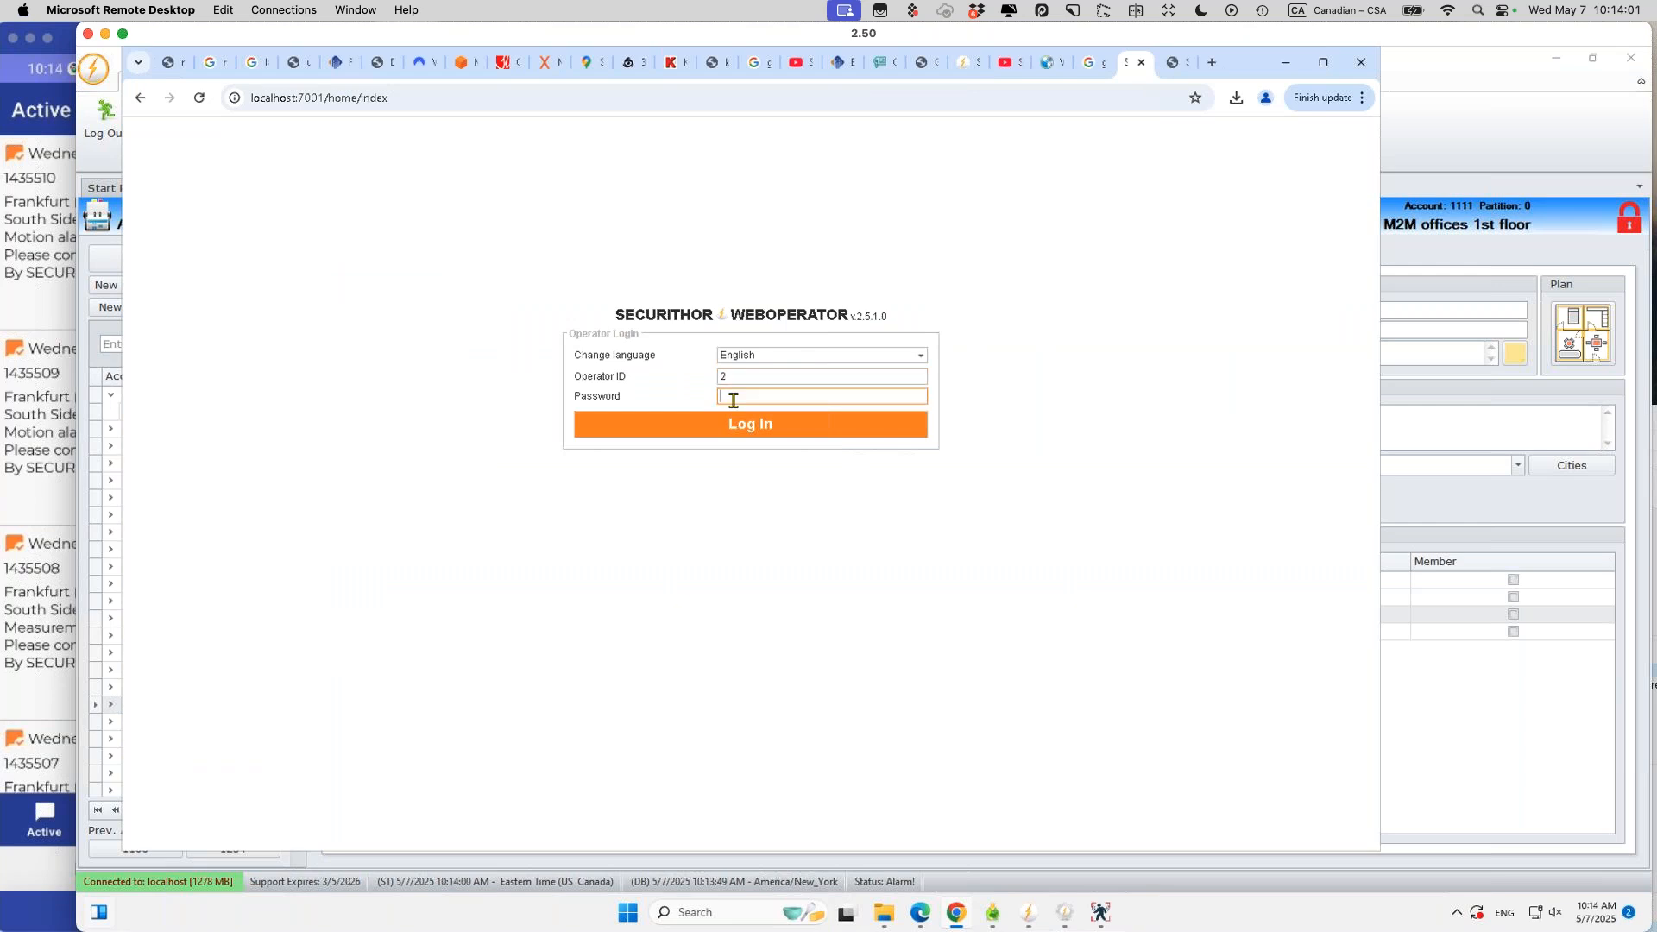
type("1234")
left_click(747, 426)
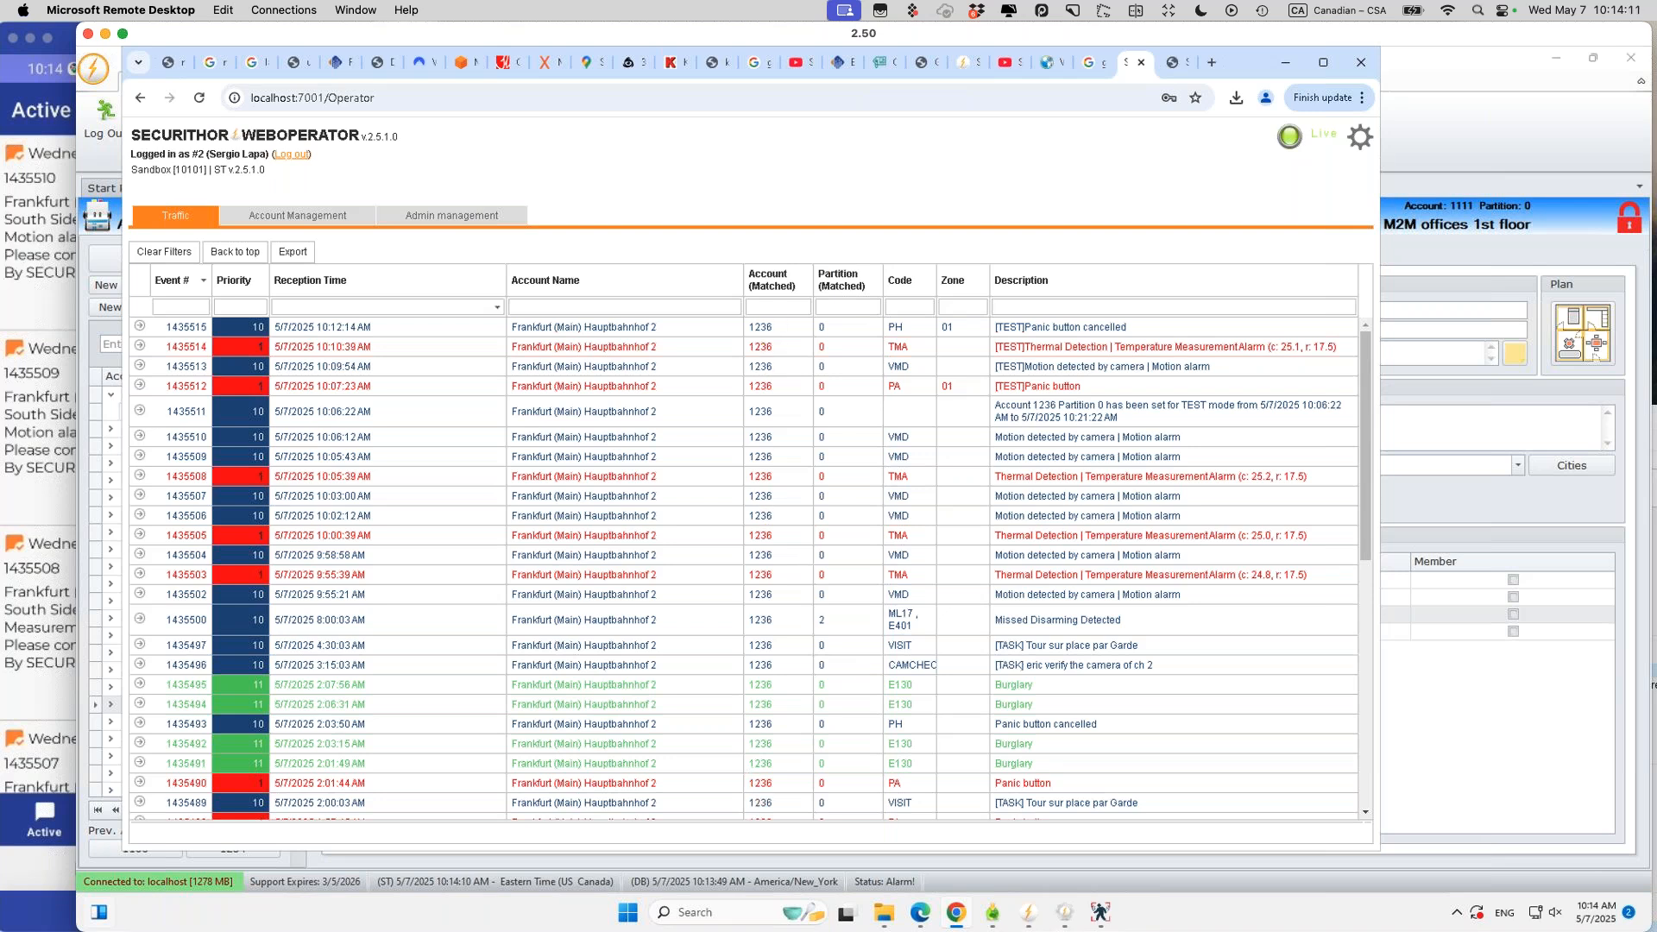
Step: Filter Traffic by account 1234, then 1111 (no events shown), then clear the filter
left_click(777, 307)
type("1234")
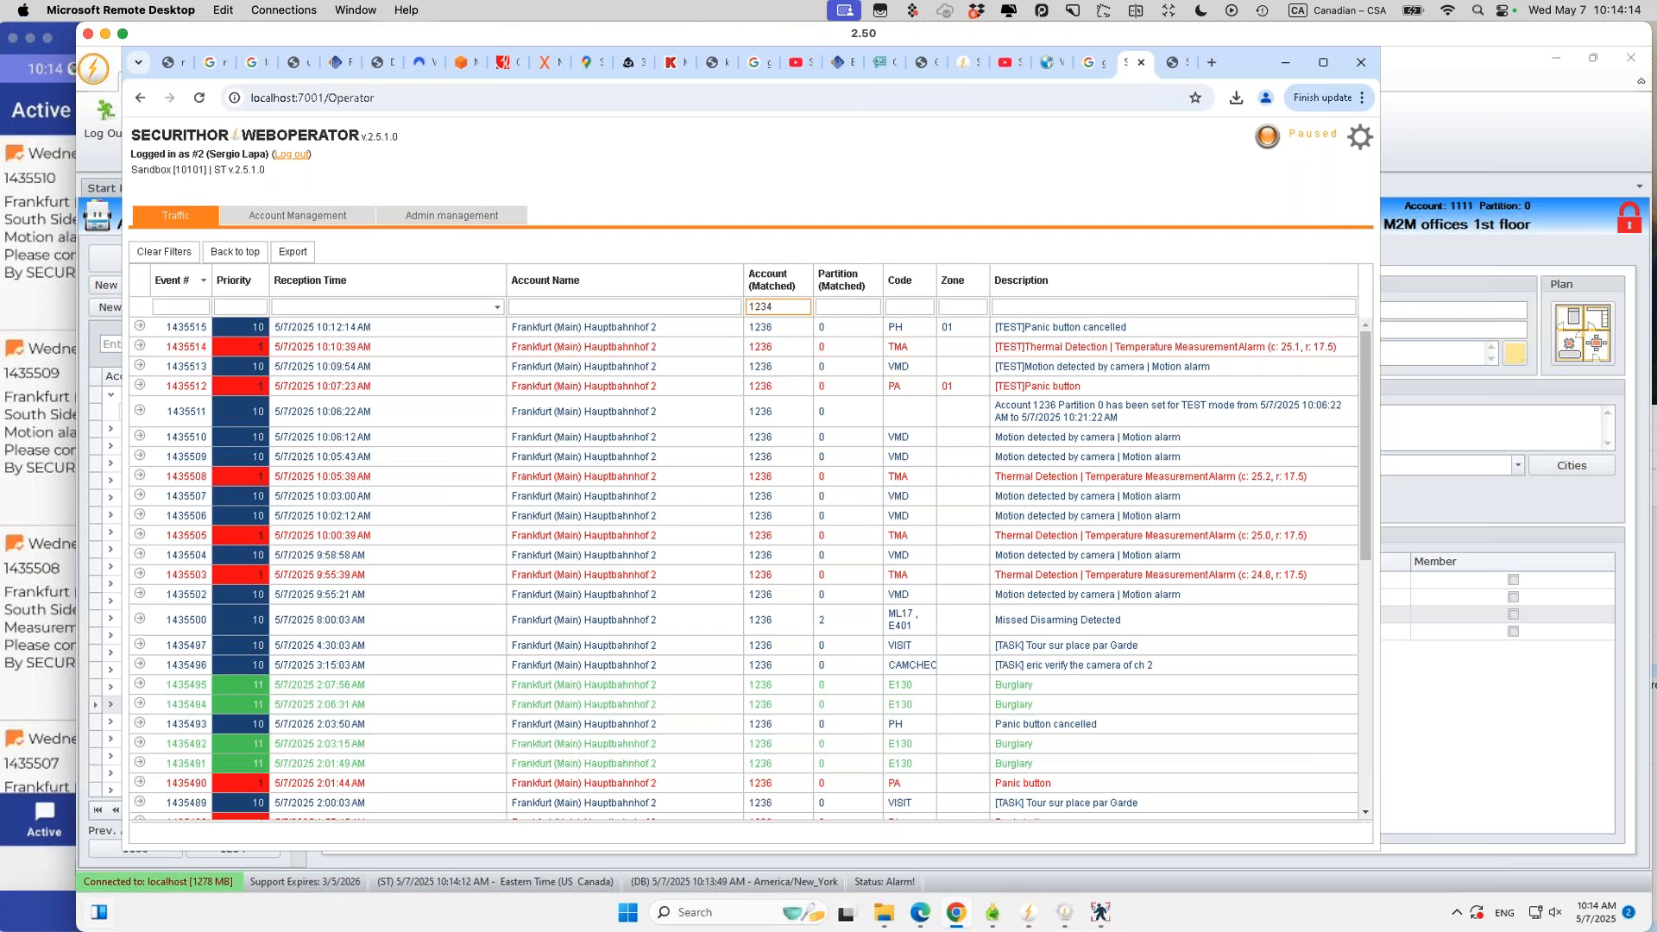
double_click(763, 307)
type("1111")
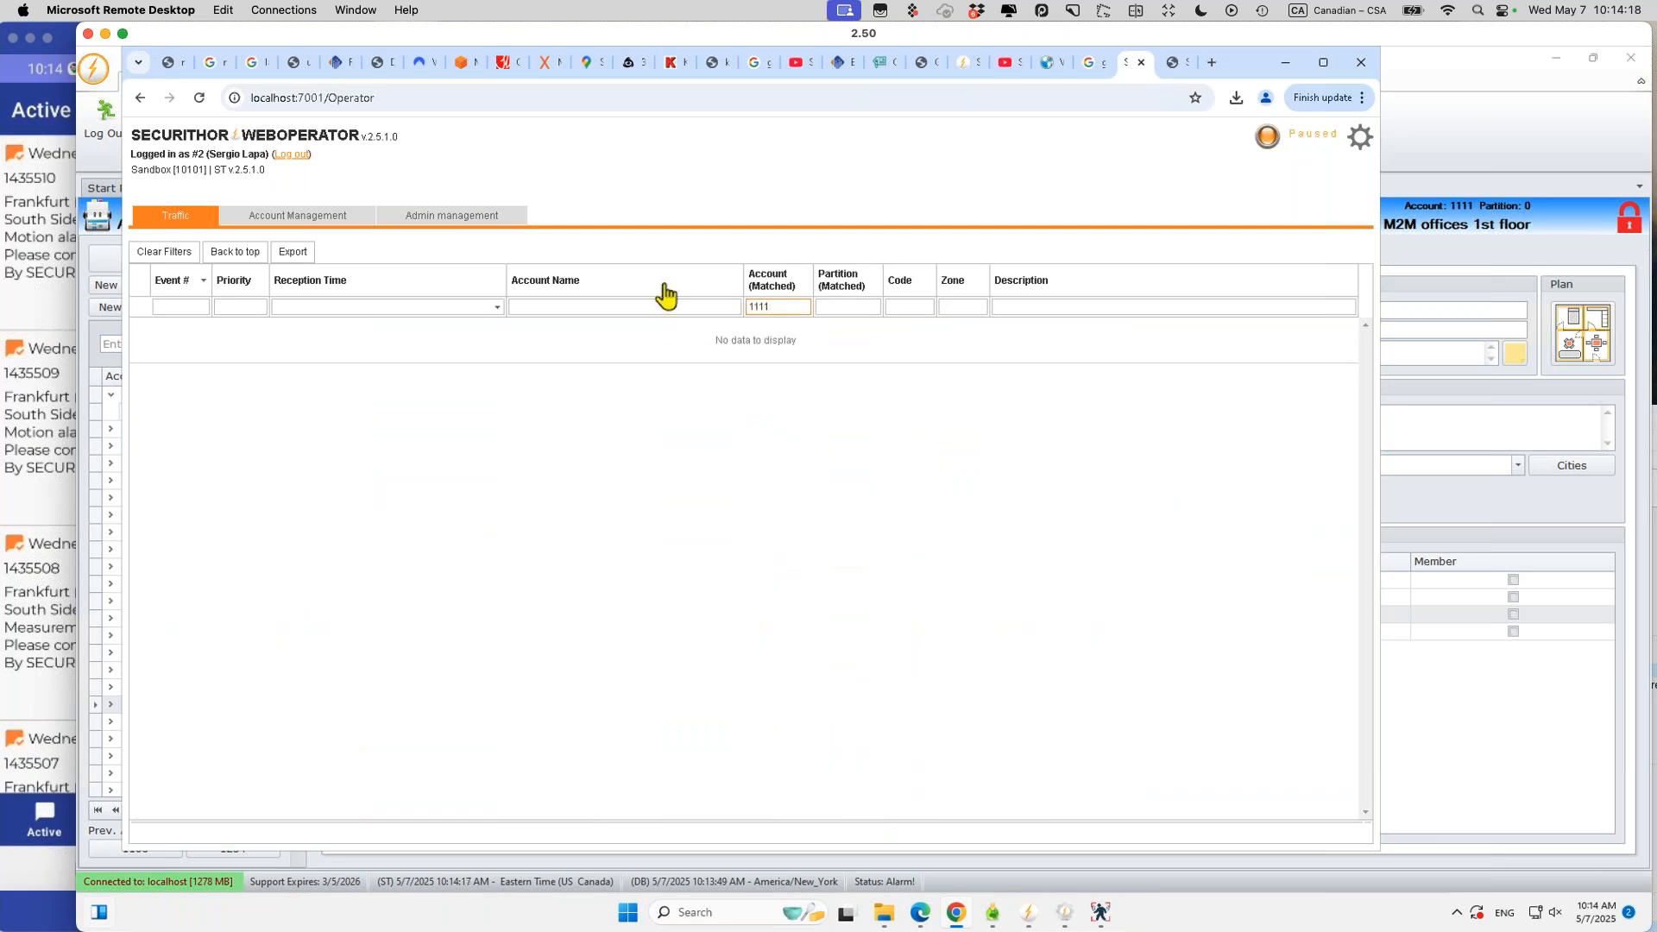
key("Return")
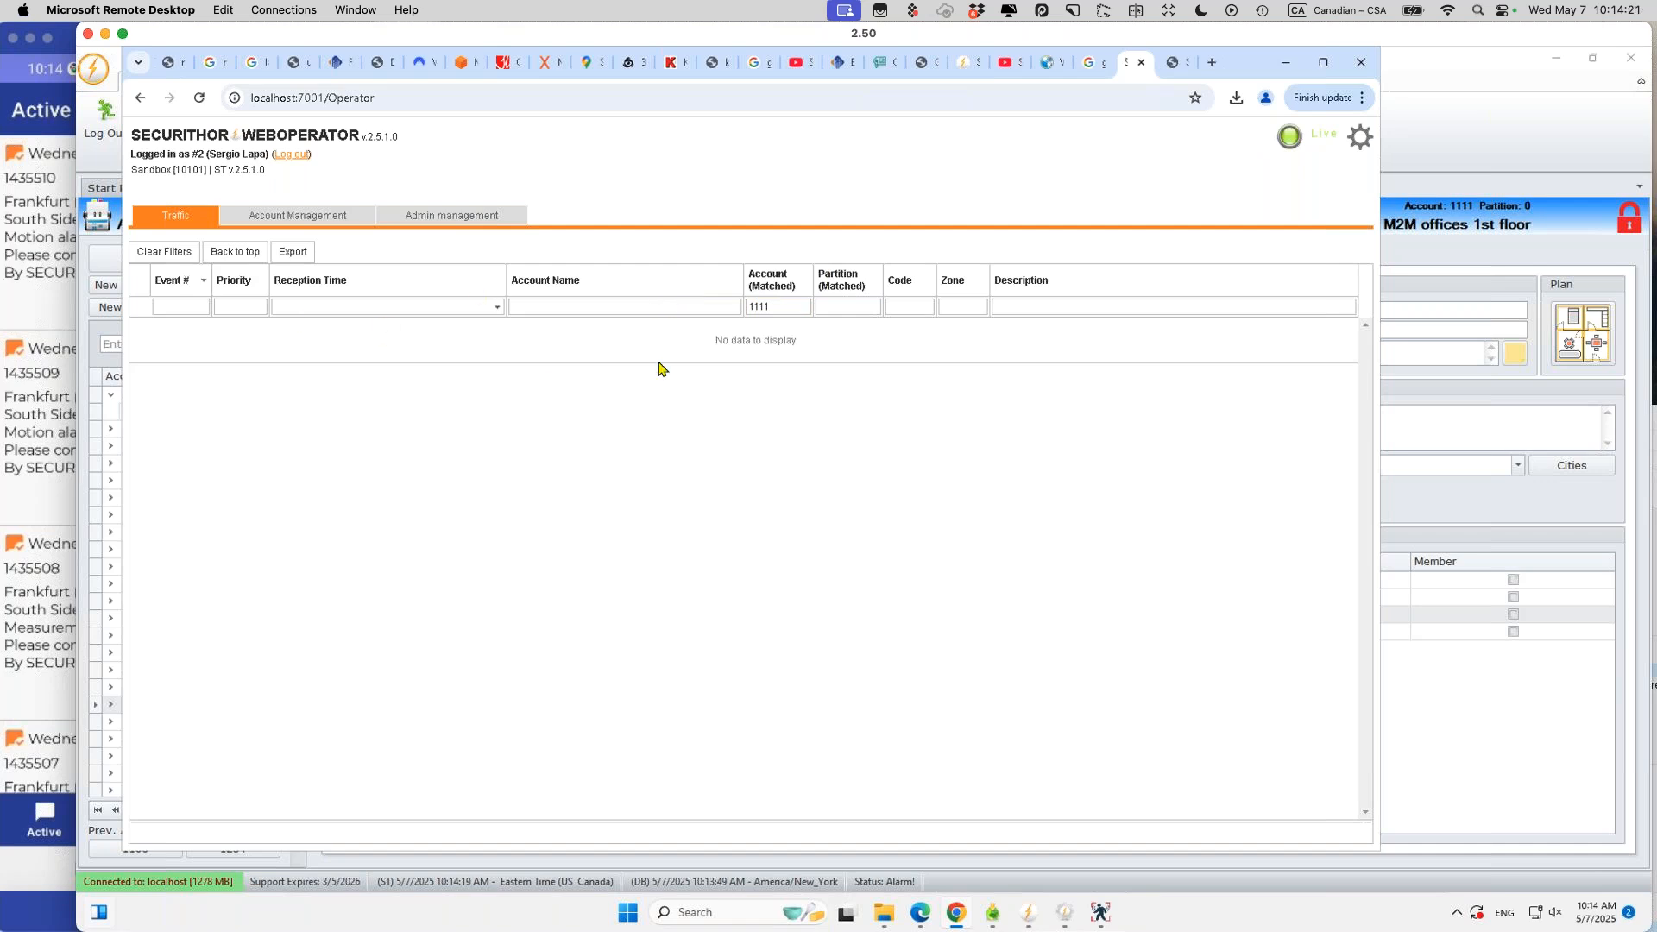
left_click(154, 253)
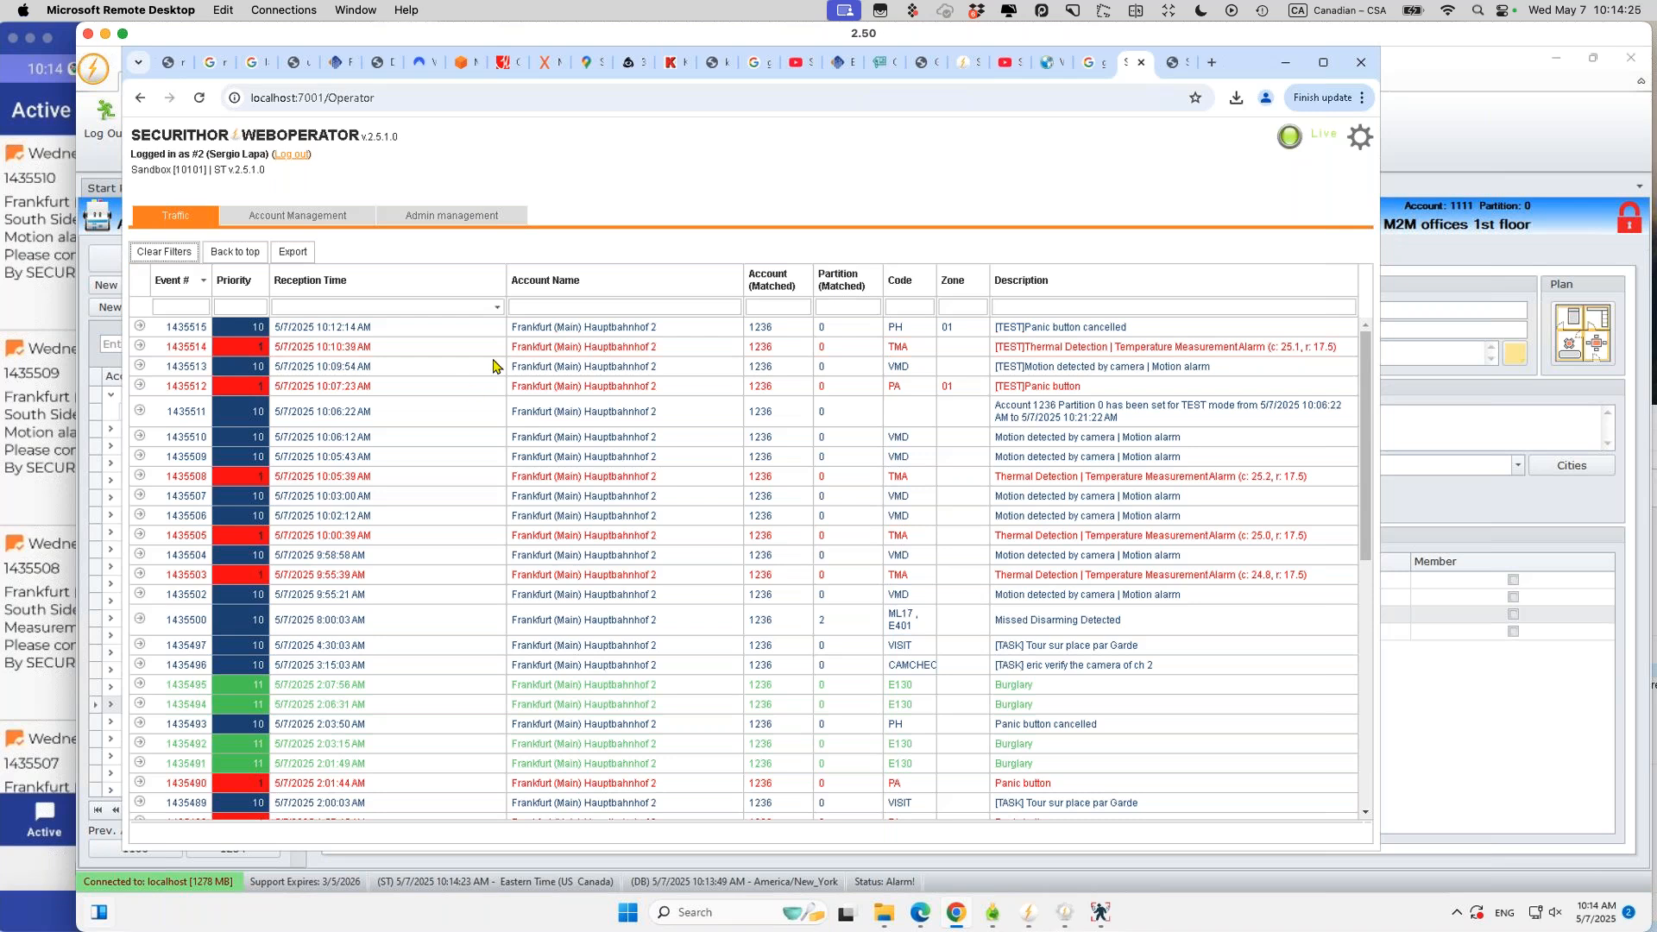
Step: View accounts 1236 and 1234 in WebOperator Account Management, then return to the Securithor desktop
left_click(303, 221)
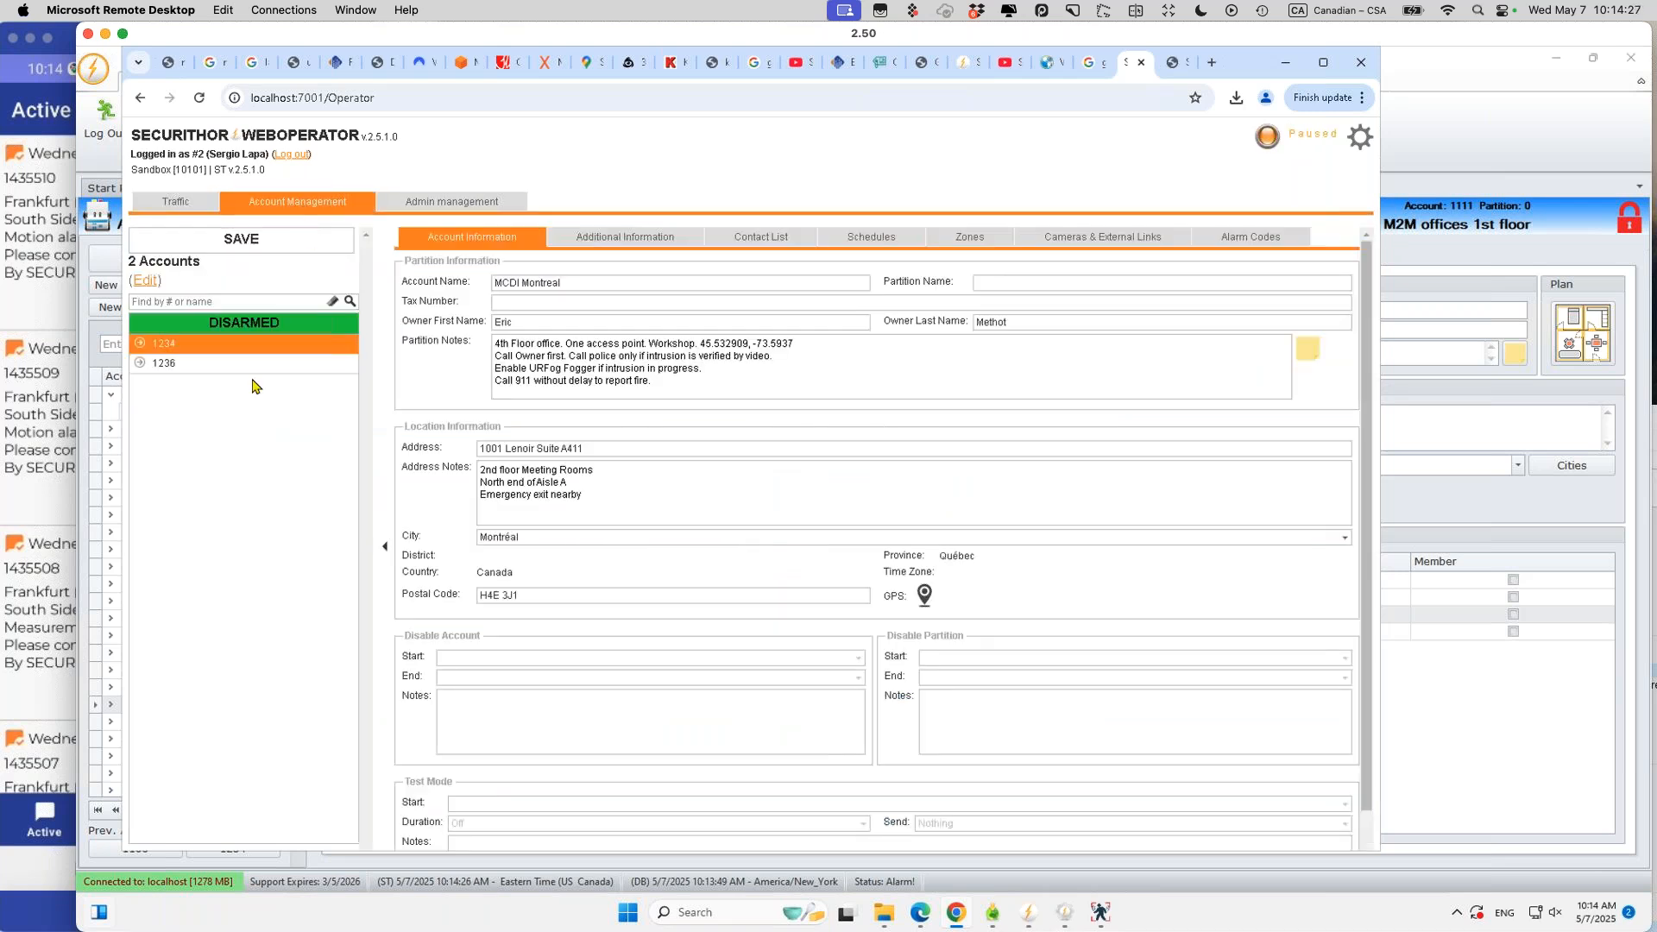
left_click(250, 366)
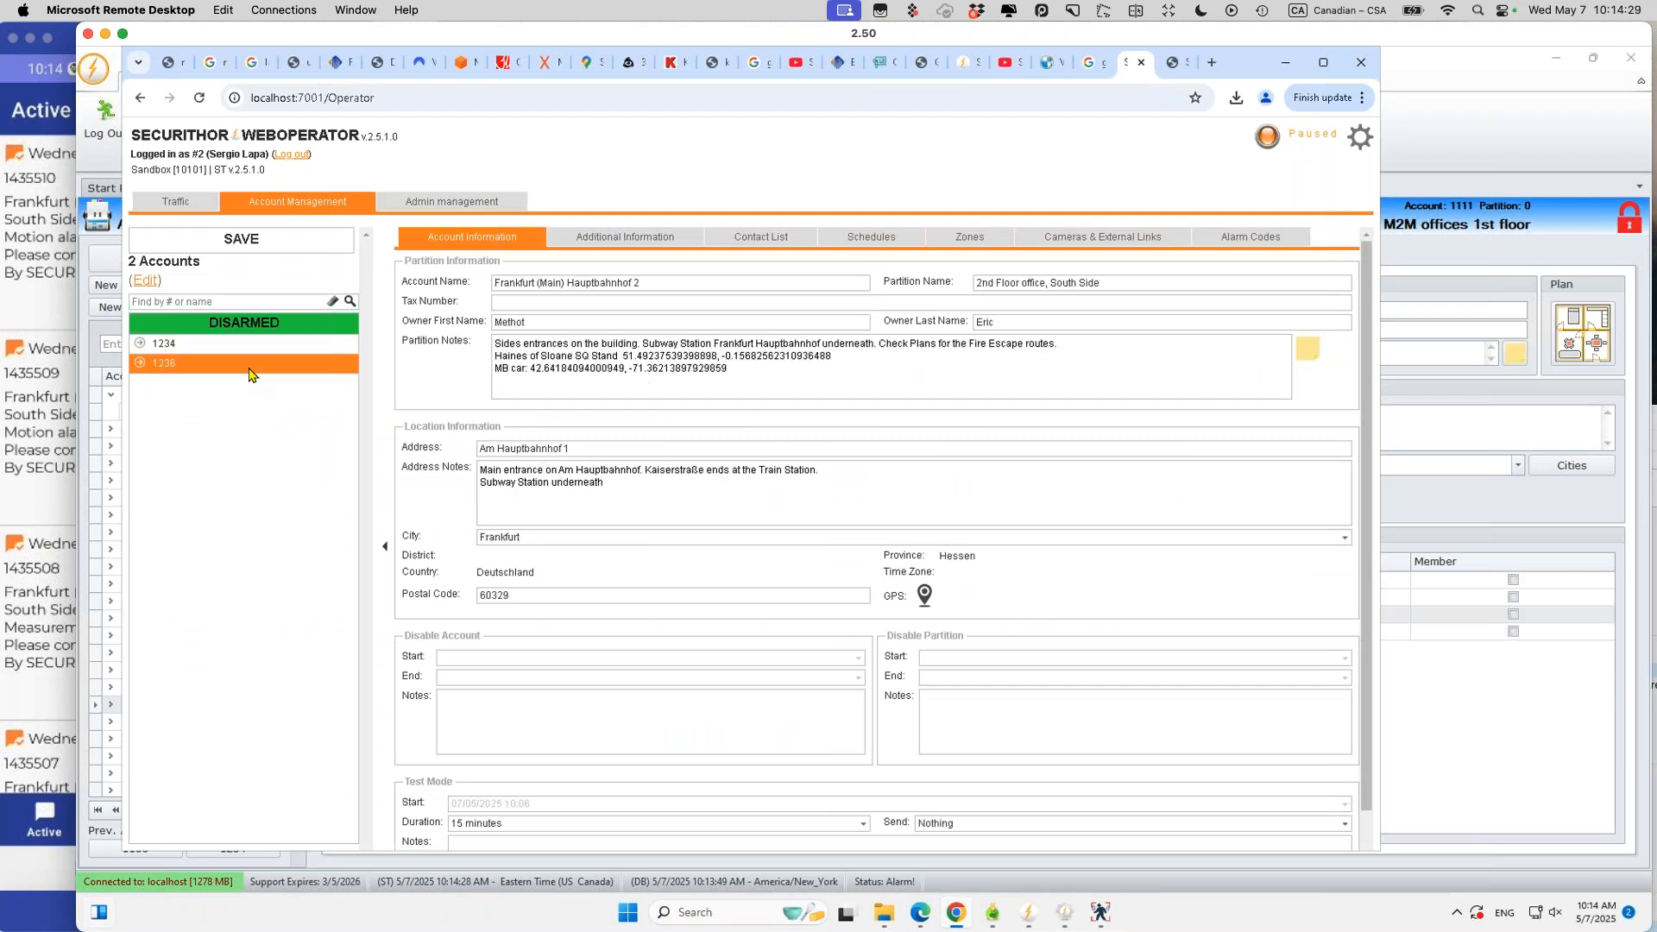
left_click(200, 350)
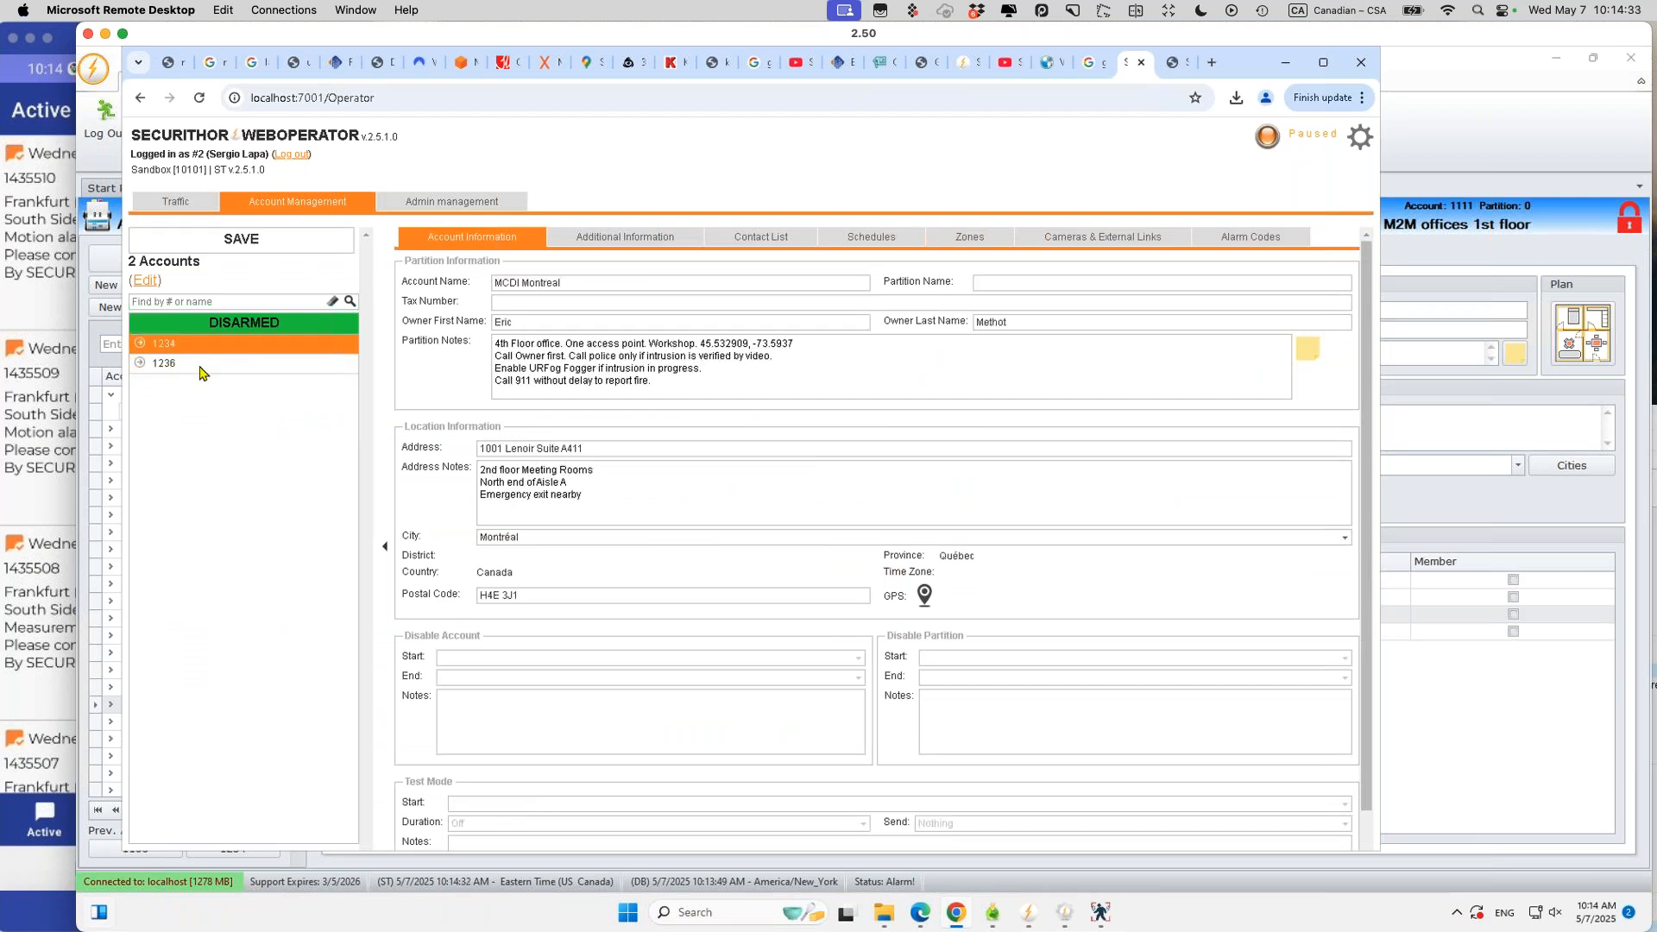
left_click(207, 363)
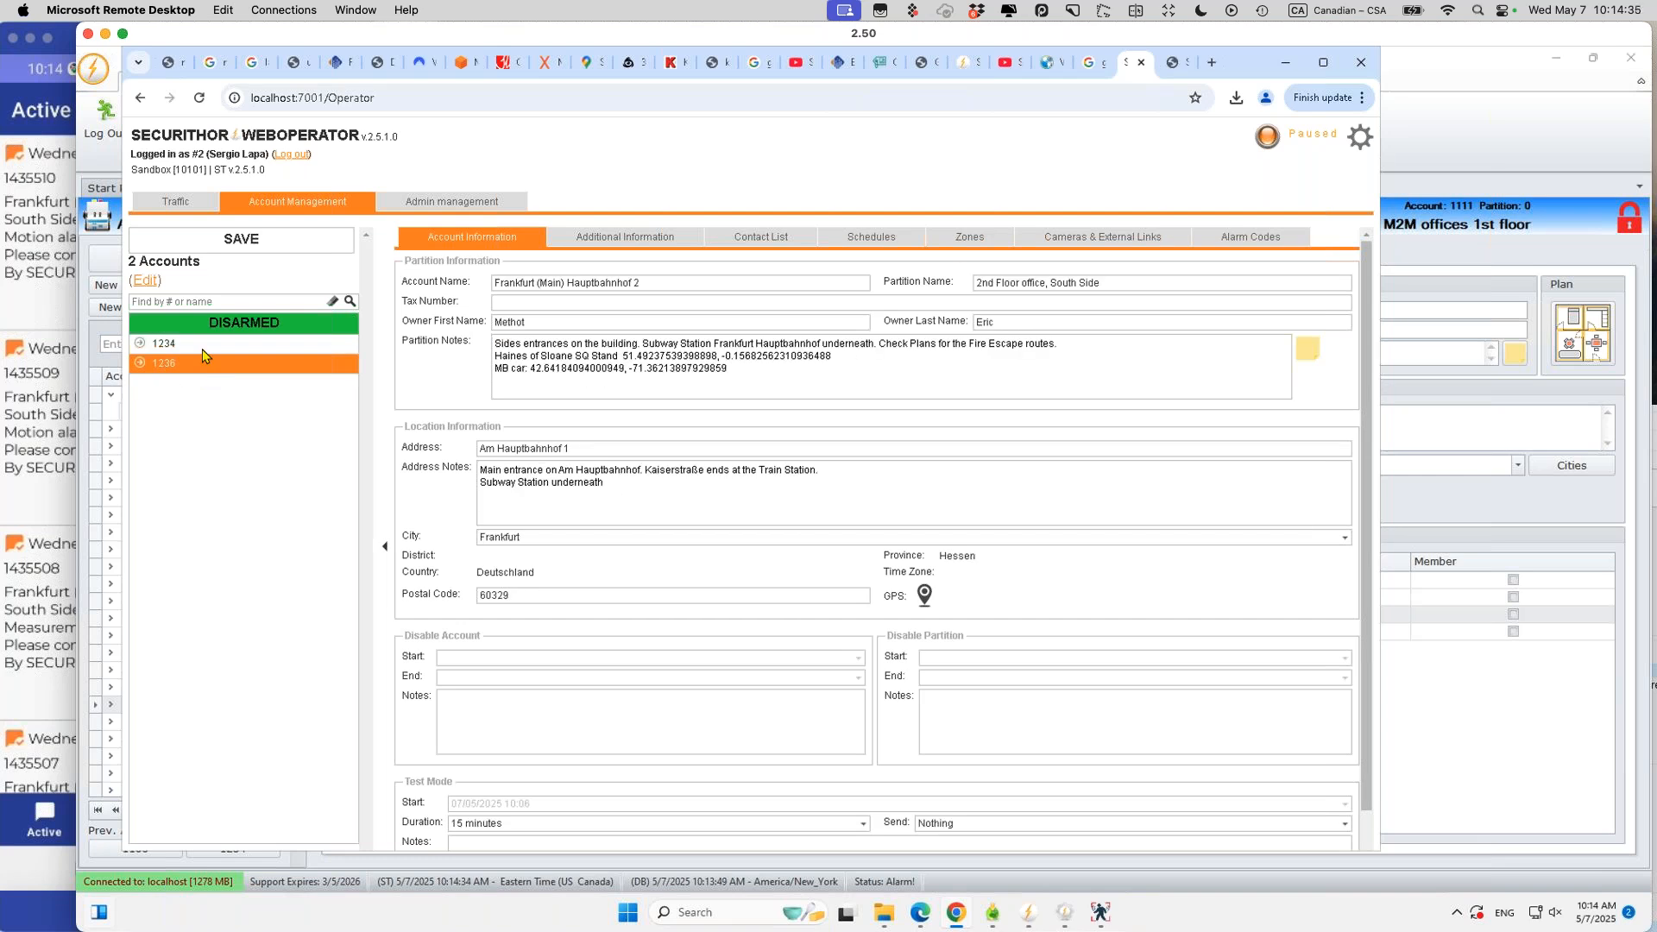
left_click(210, 344)
left_click_drag(521, 323, 424, 322)
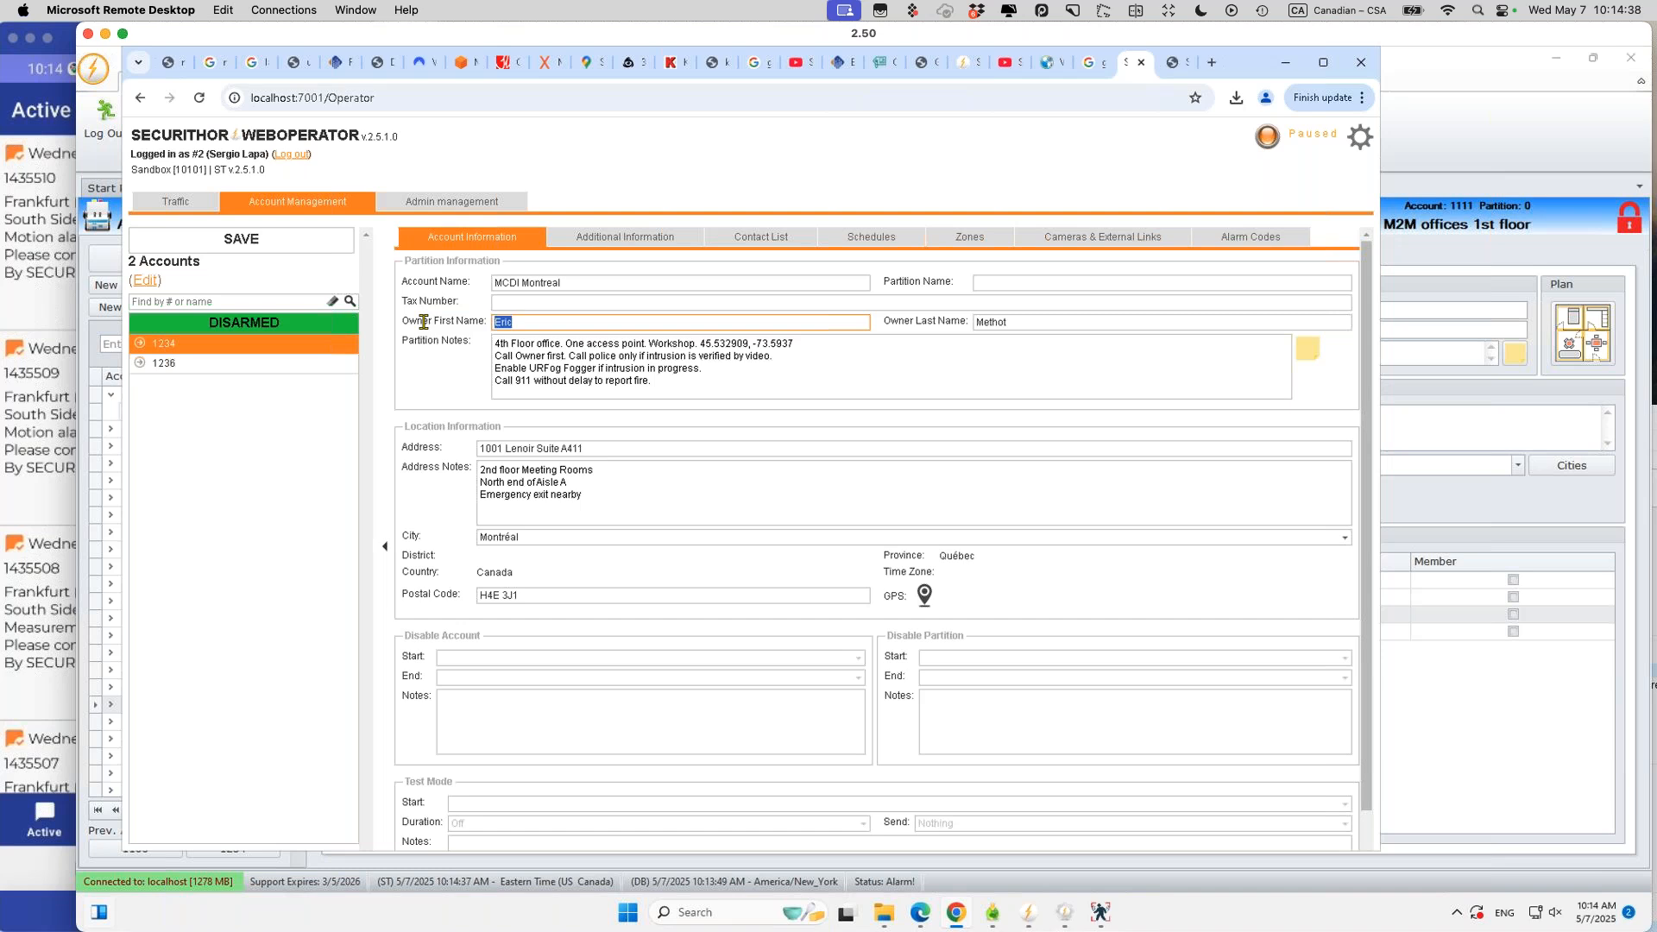
left_click(562, 322)
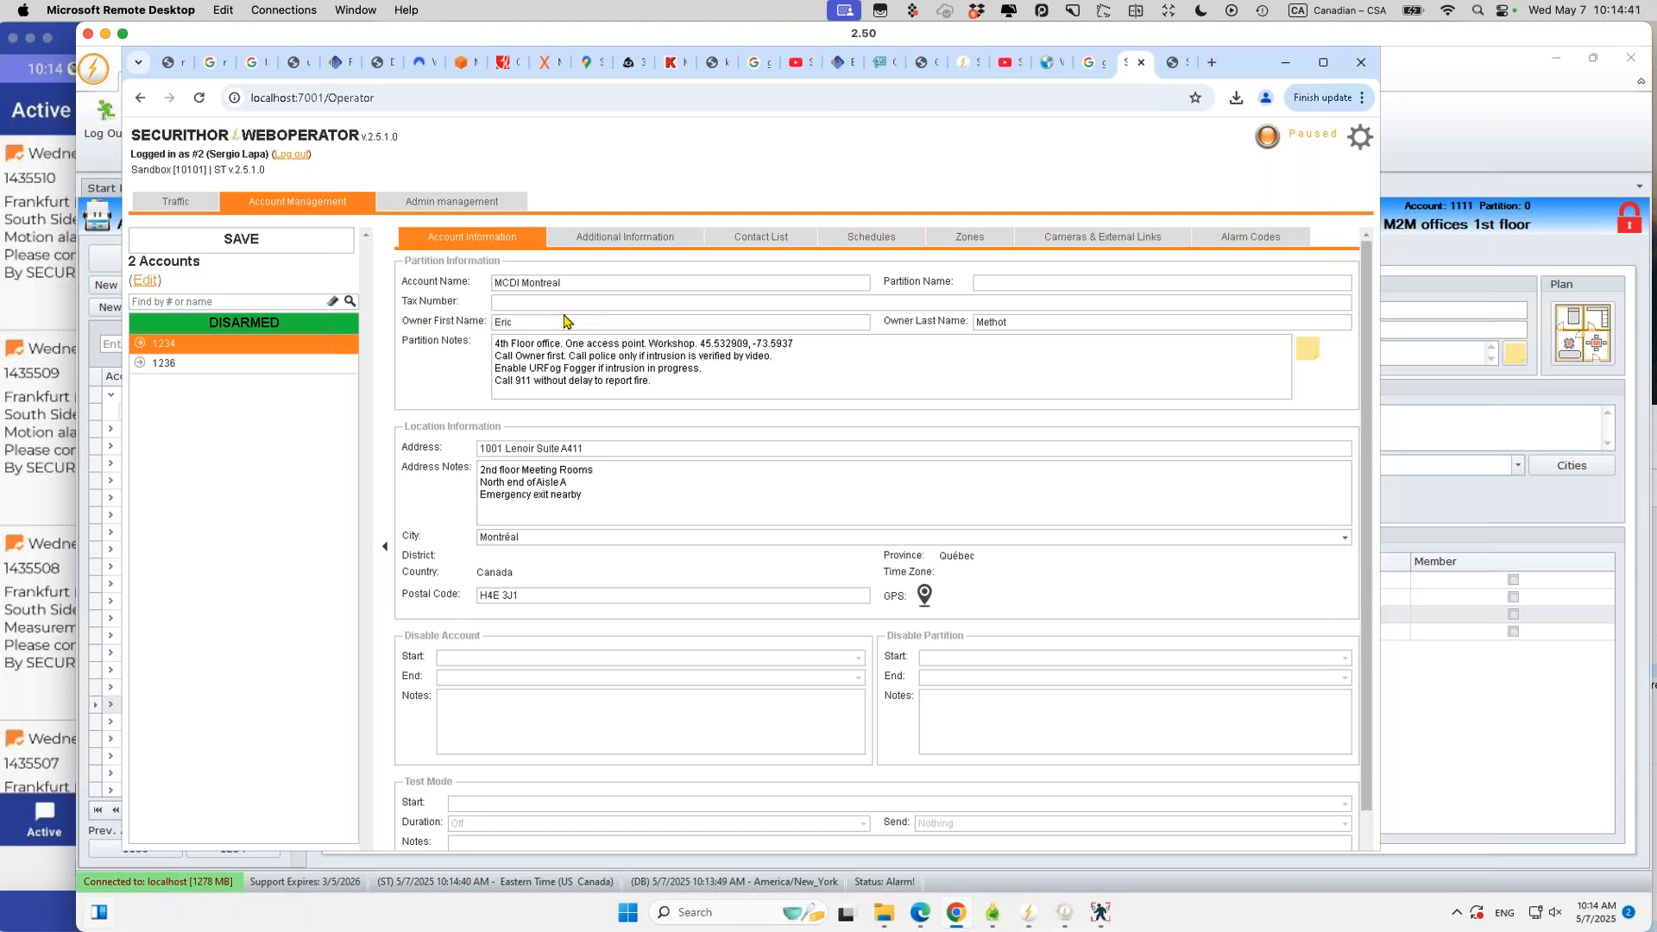
left_click(1541, 182)
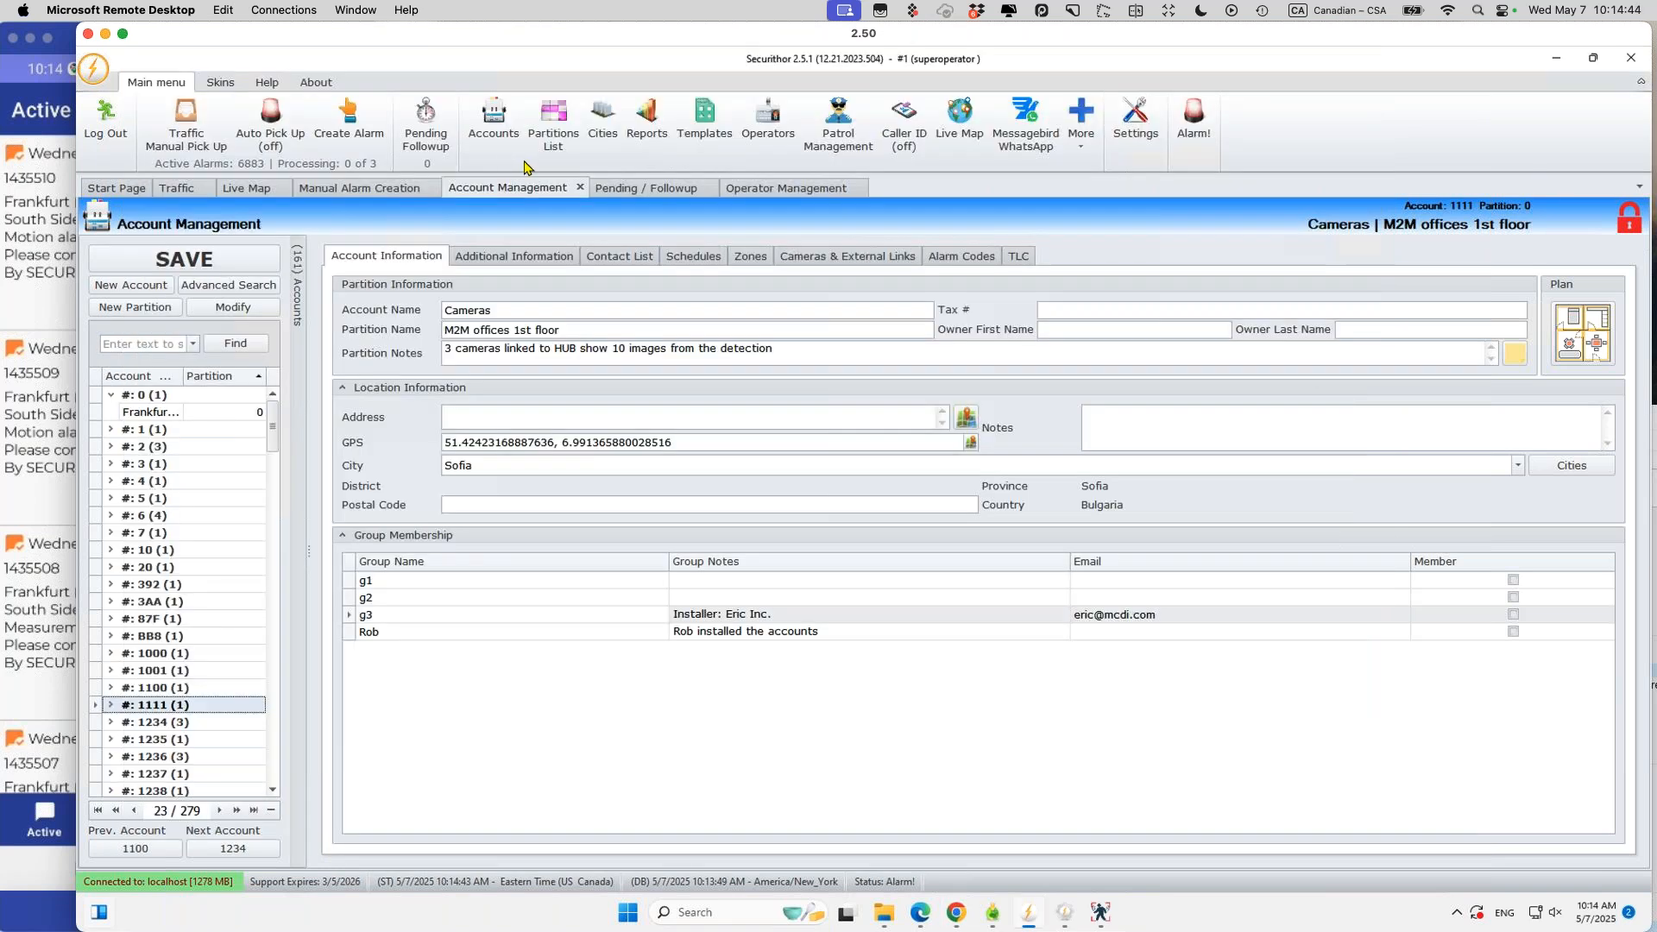
Step: Inspect the account management and traffic access rights, then view account 1111 Cameras' group memberships
left_click(770, 131)
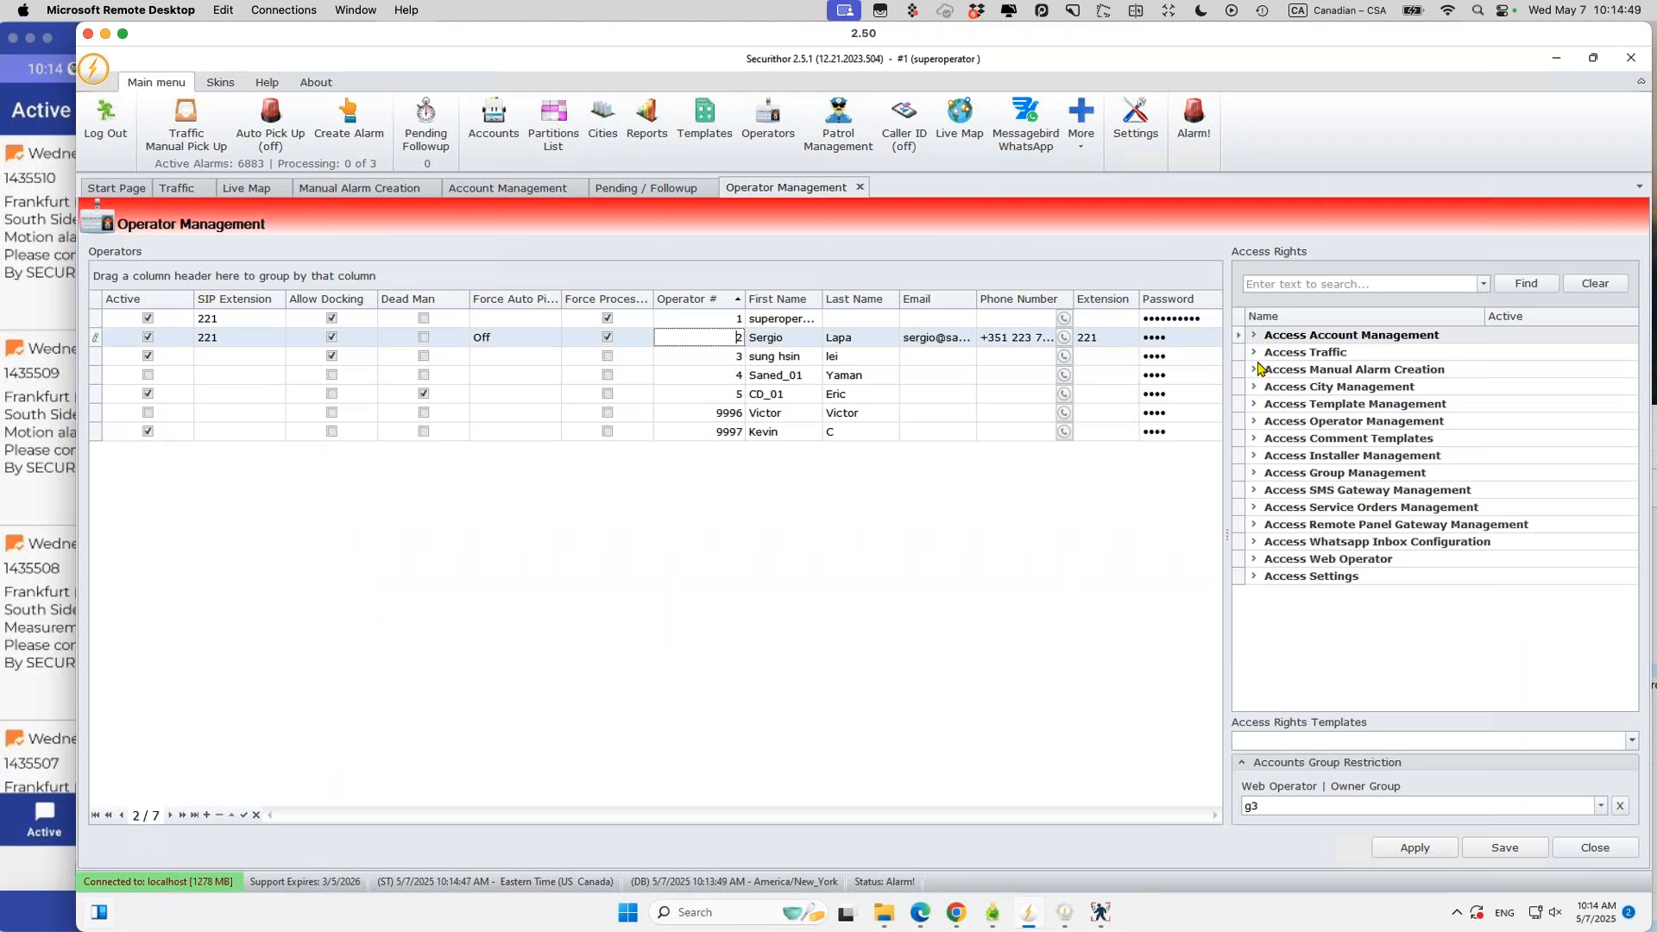
left_click(1253, 335)
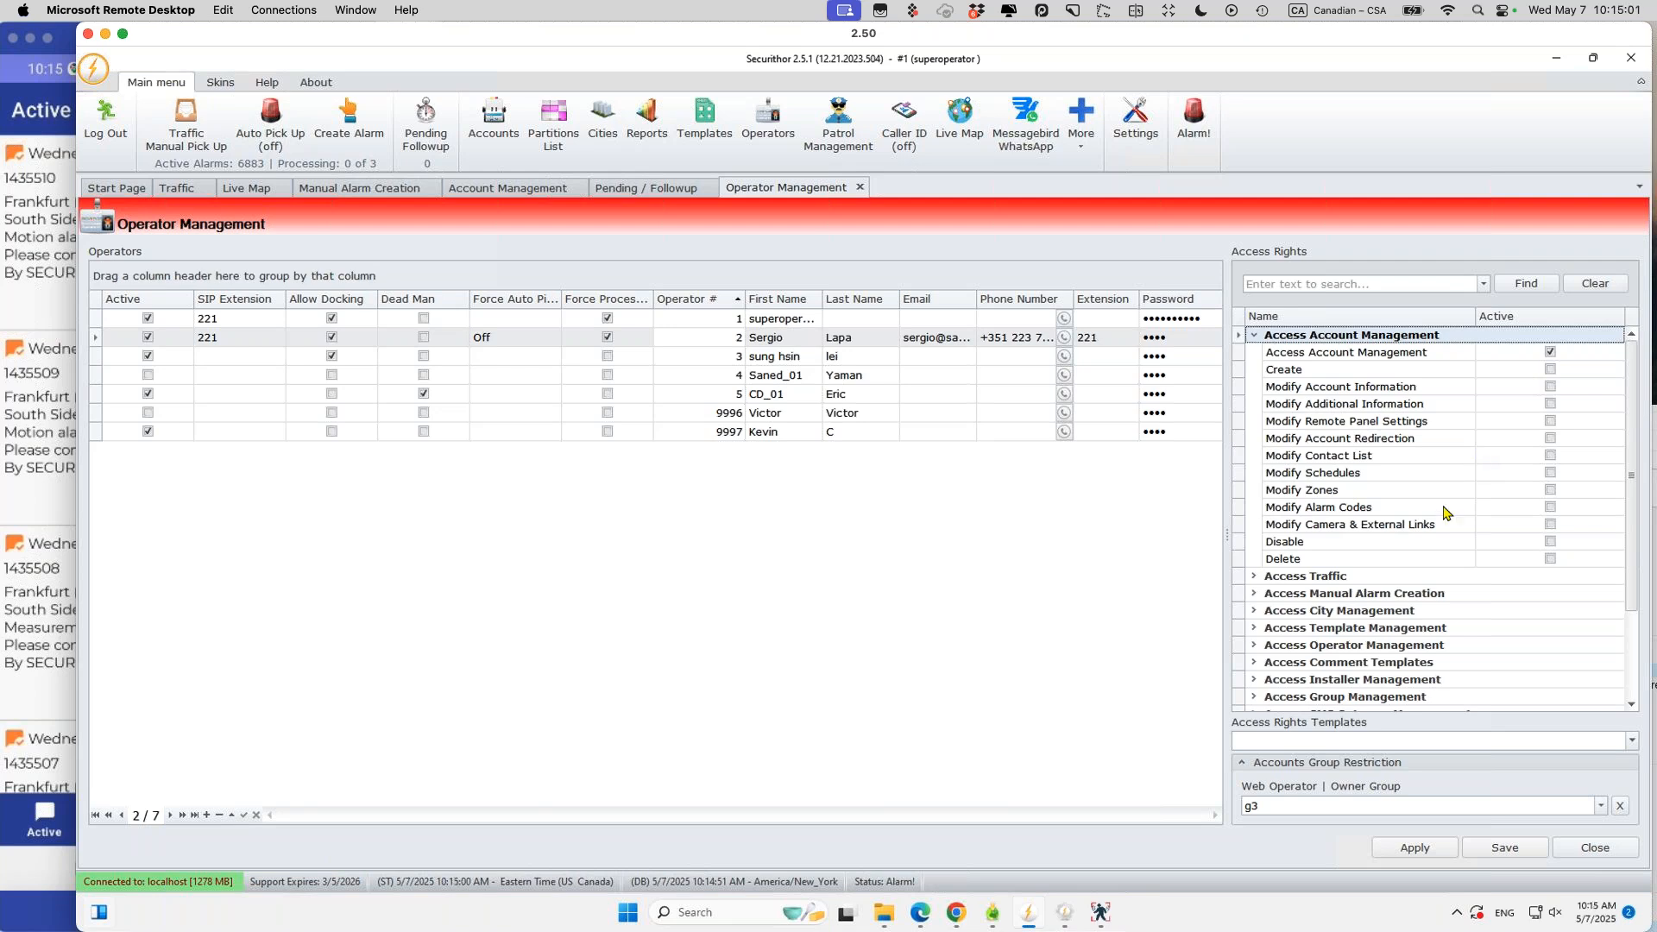
left_click(1254, 576)
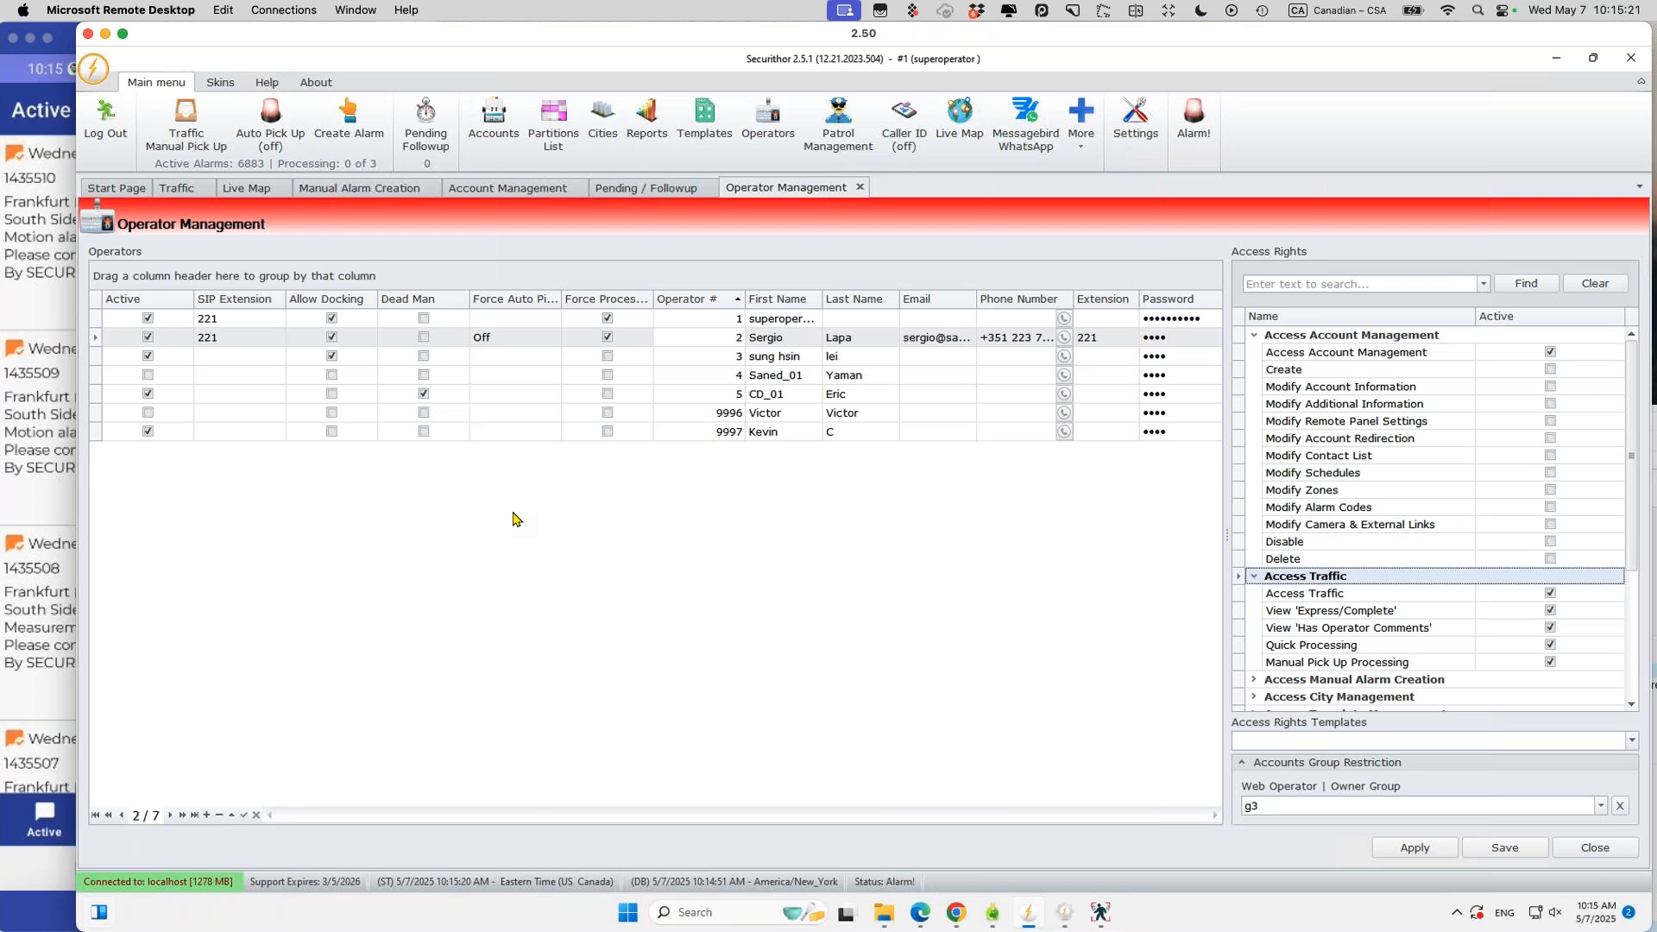
left_click(515, 519)
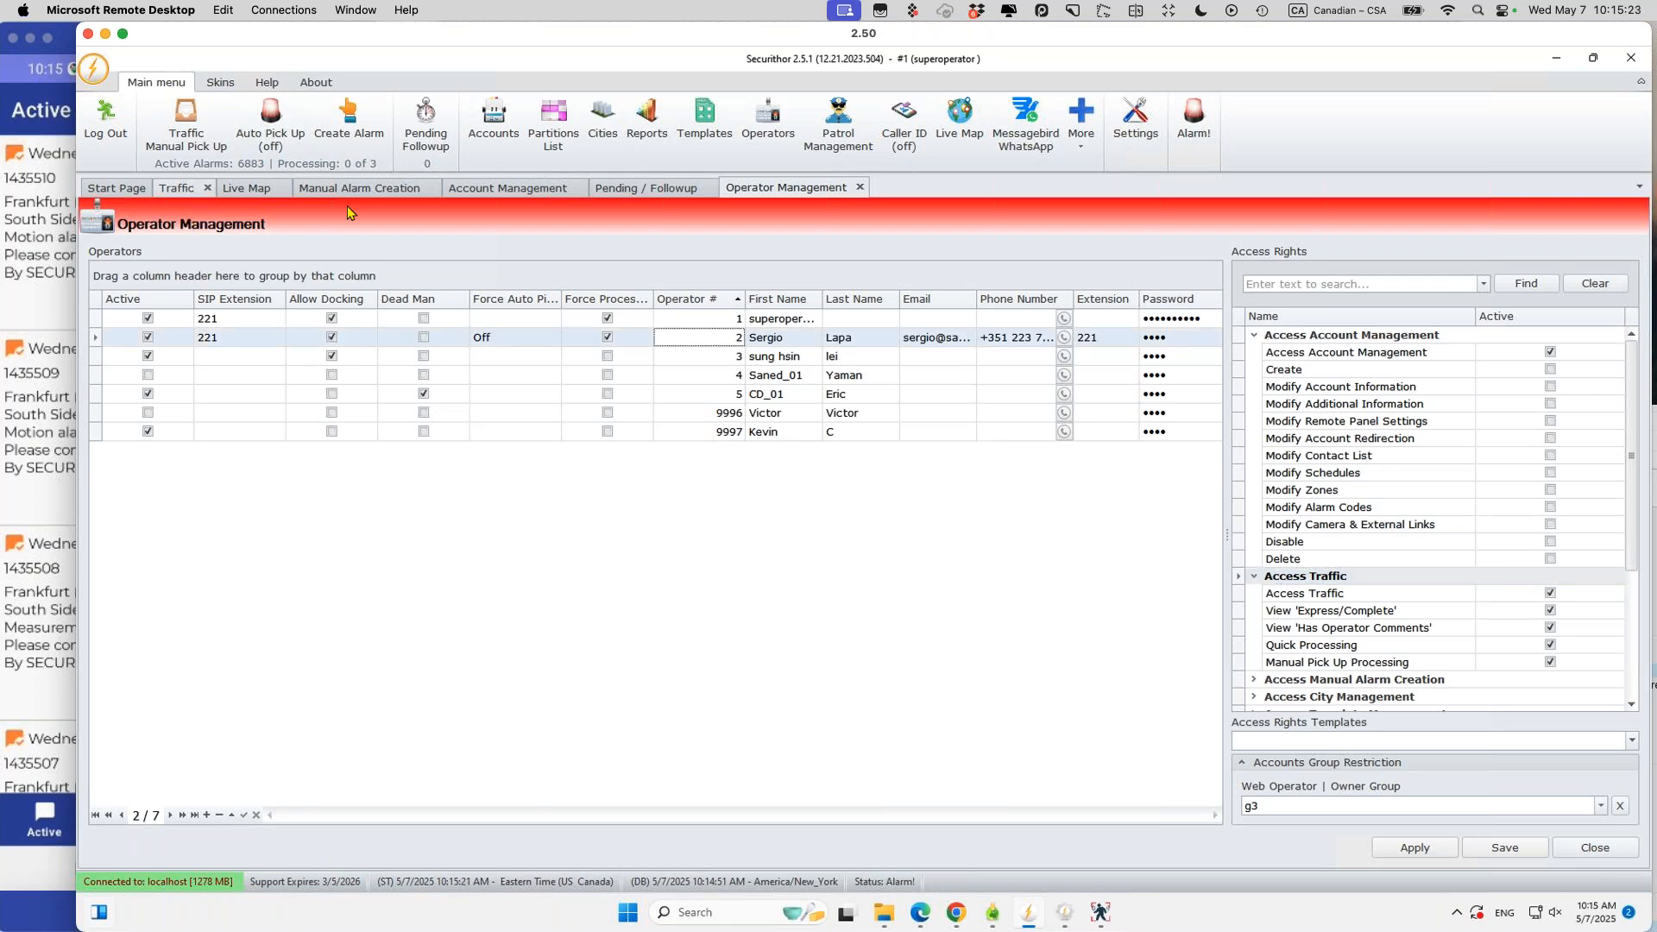
left_click(490, 188)
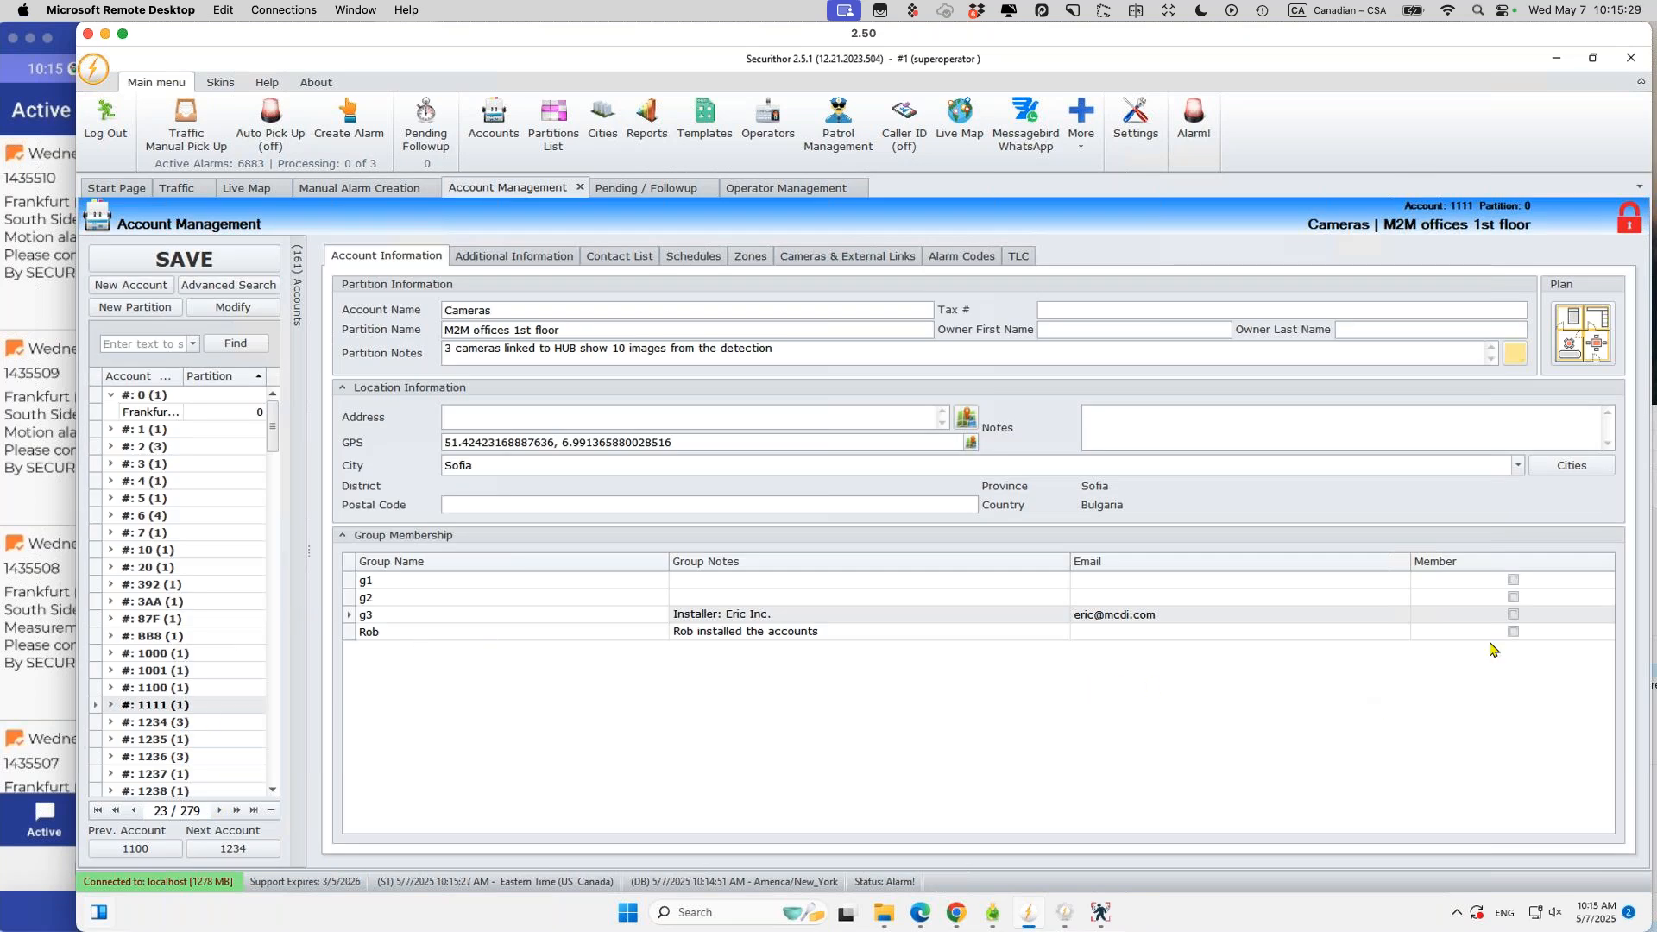
Step: Make the Cameras account a member of group g3 and save the change
left_click(1513, 614)
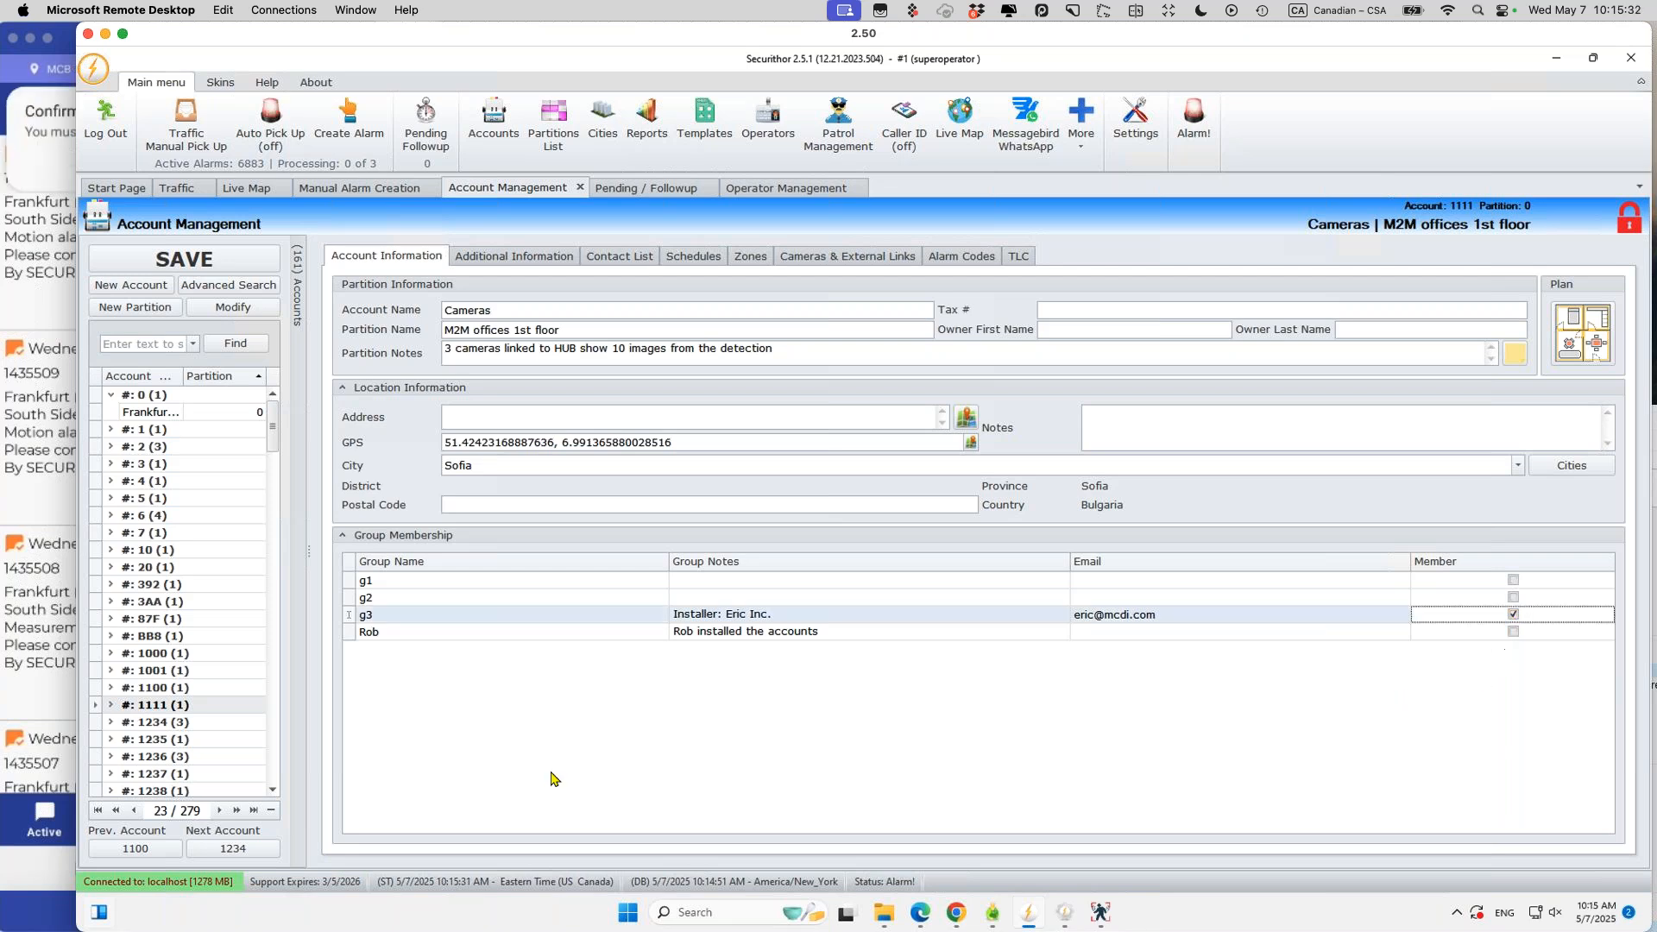
left_click(155, 721)
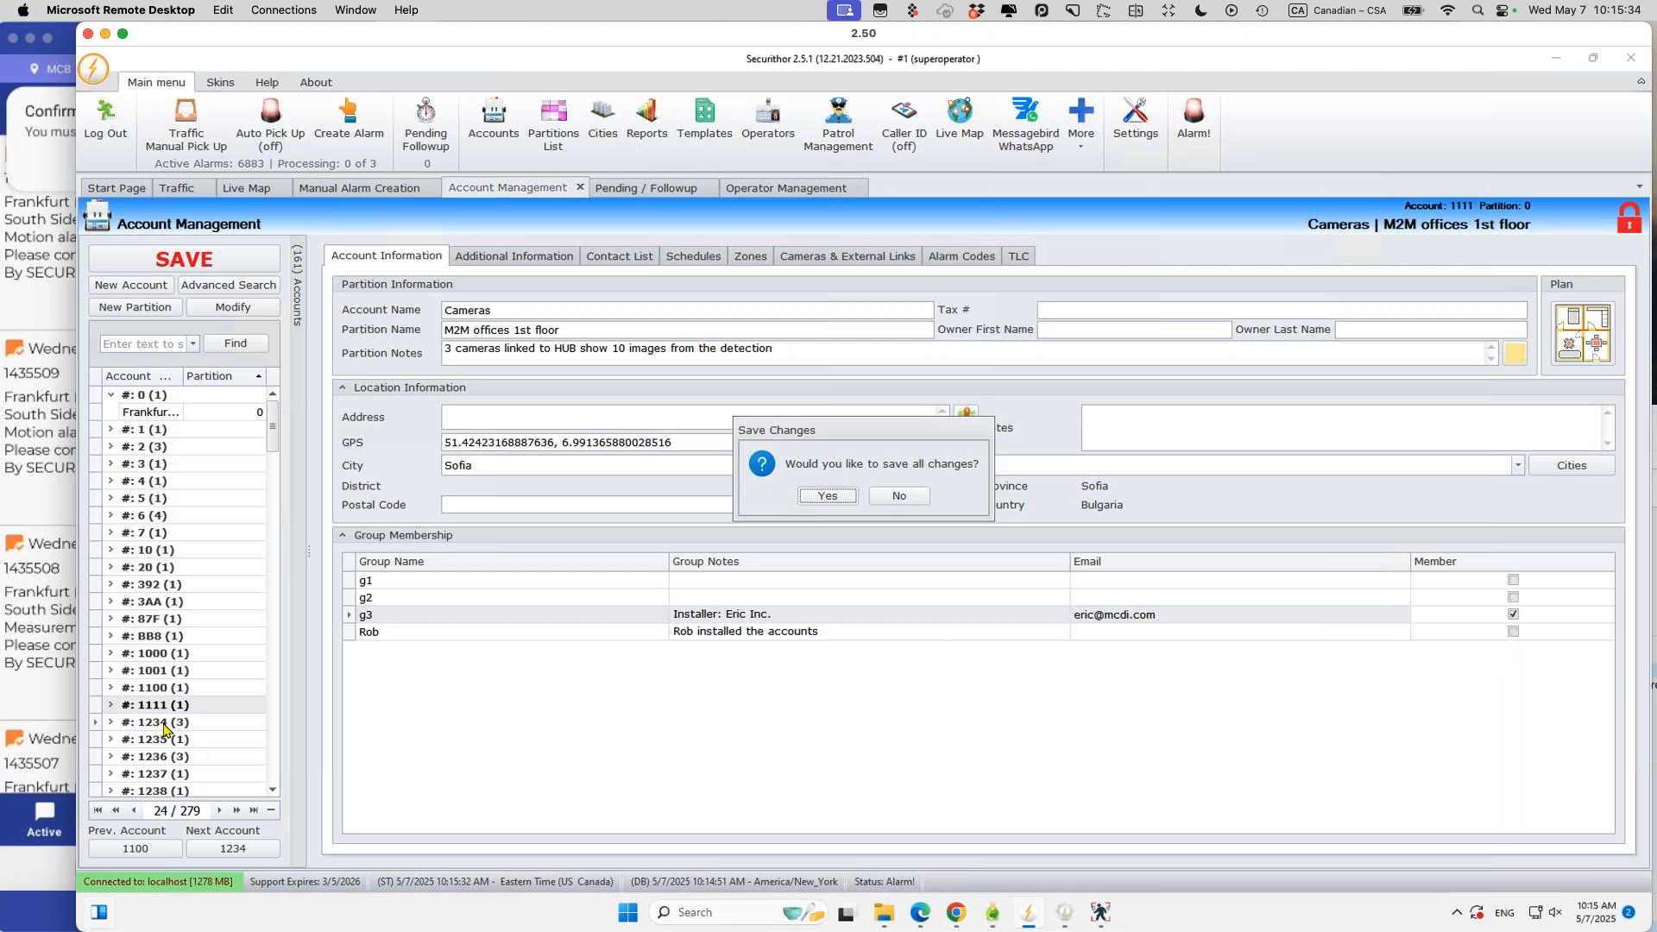
left_click(828, 496)
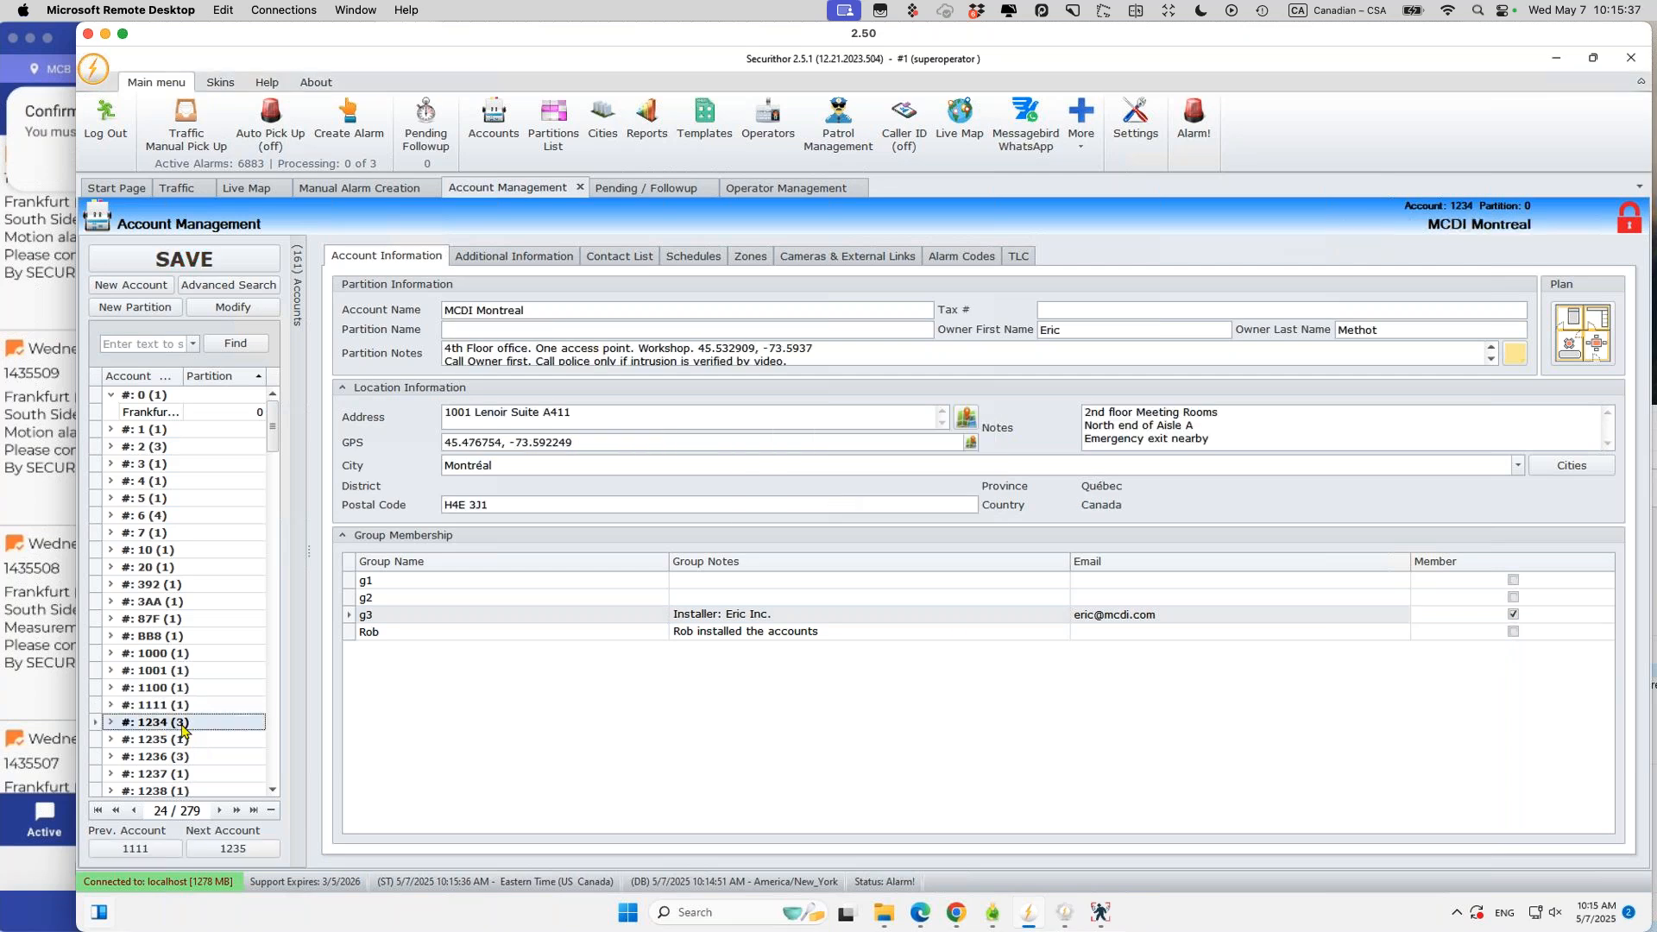
Step: Remove account 1234 MCDI Montreal from group g3 and save
left_click(1513, 614)
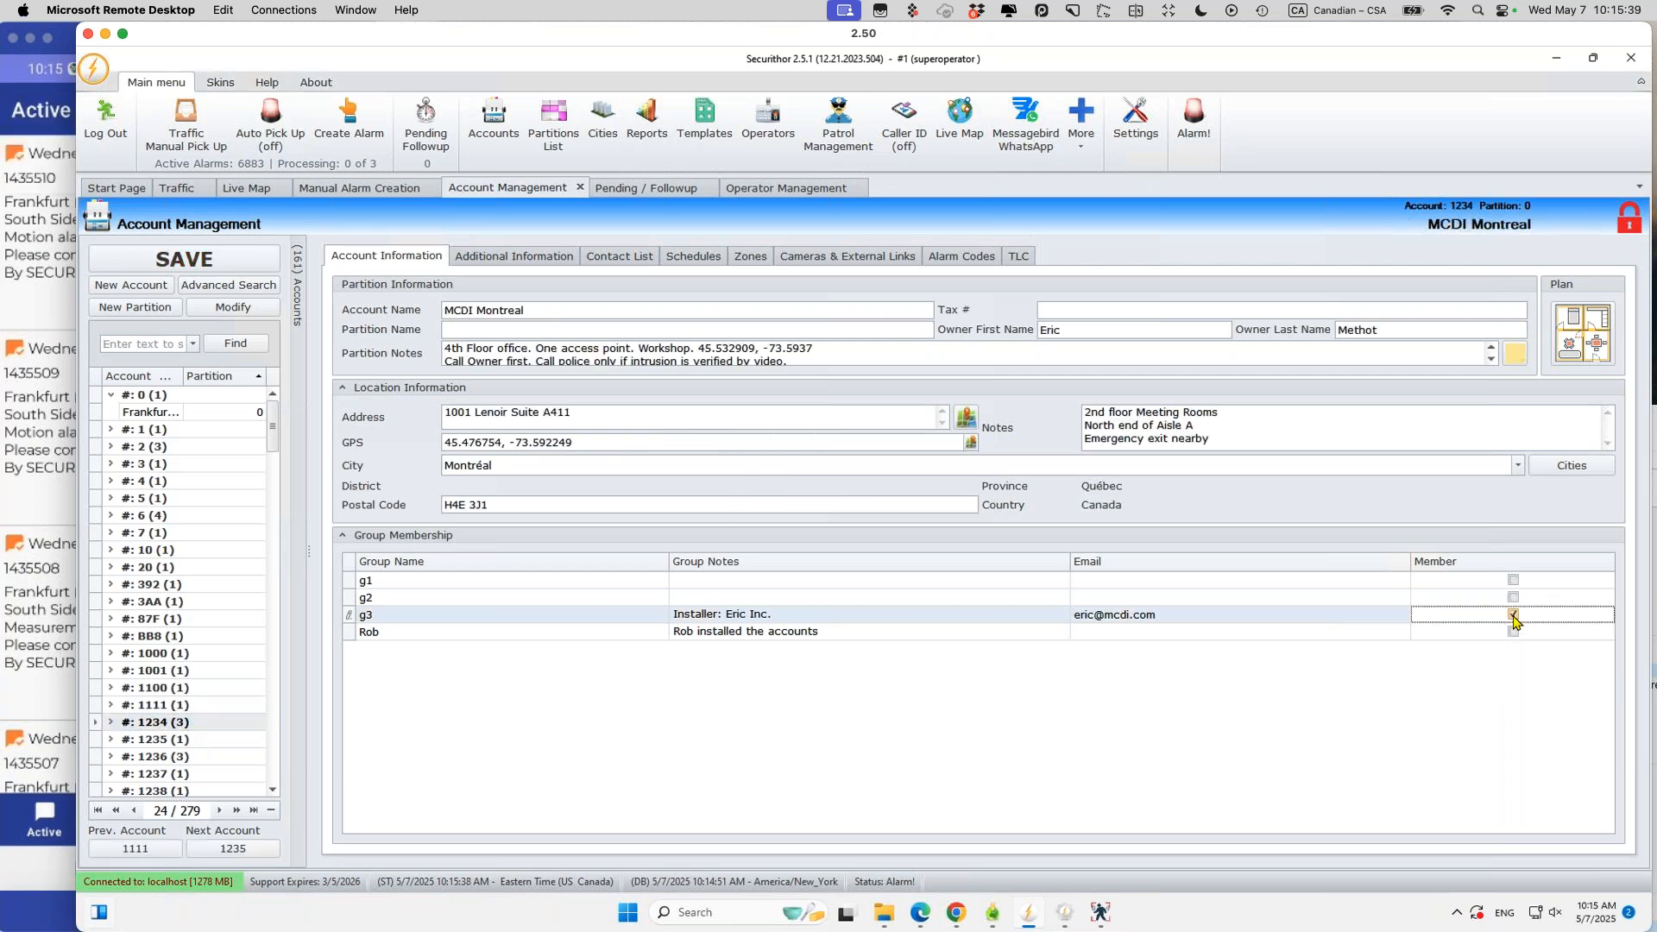
left_click(184, 259)
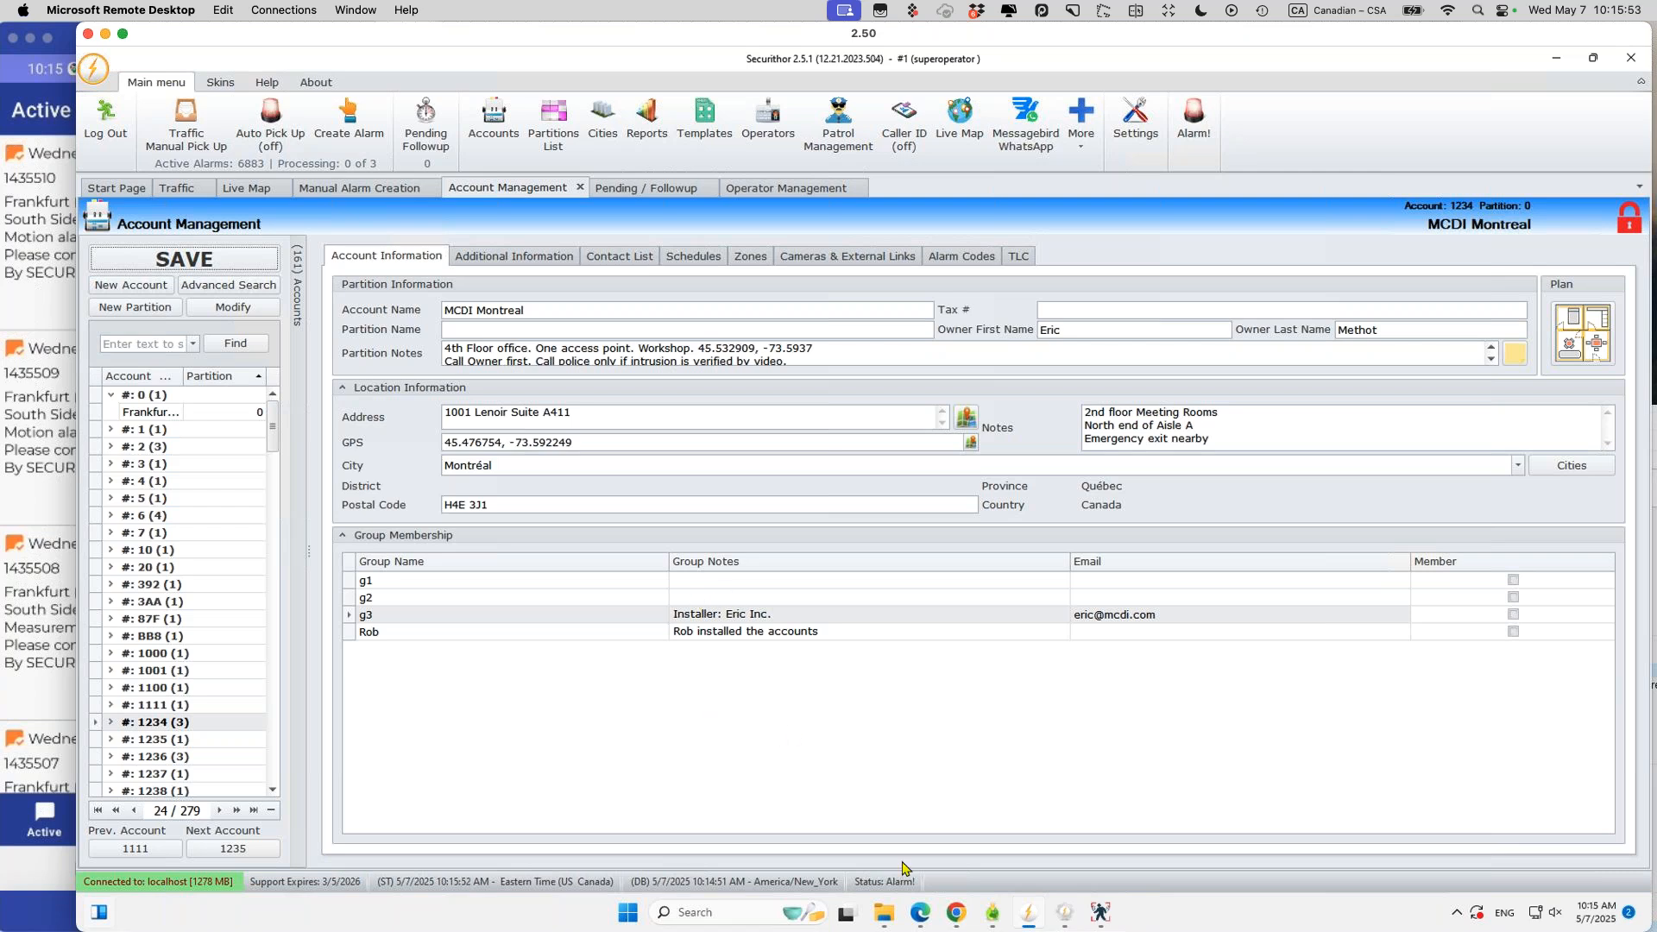
left_click(953, 915)
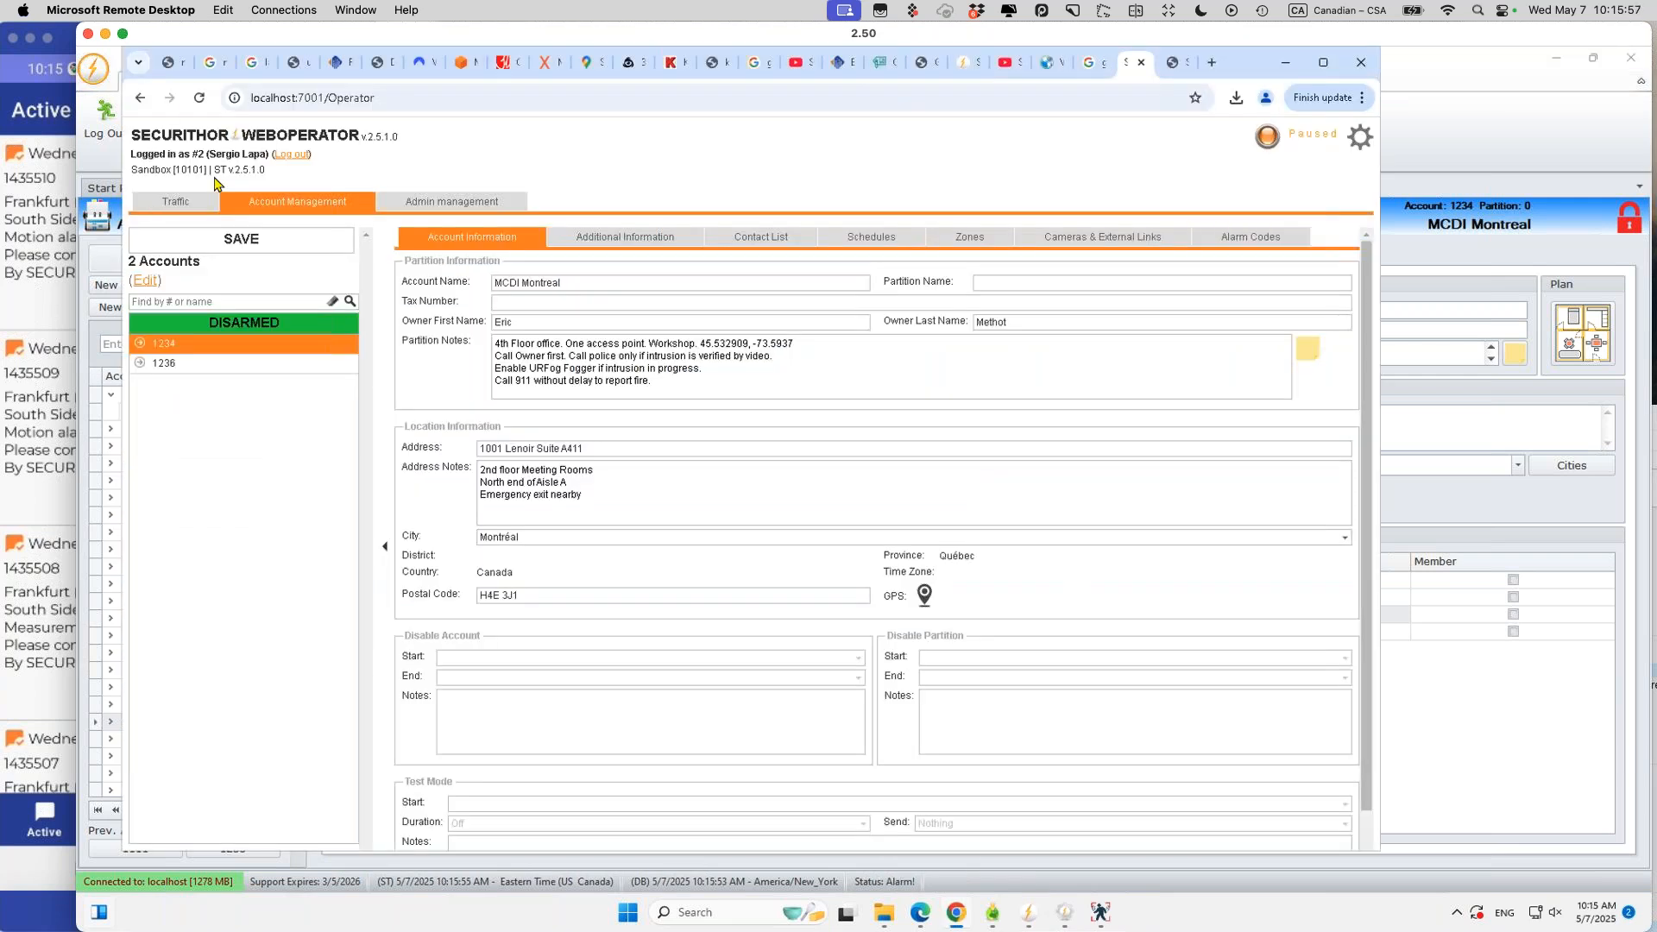
Step: Log out of WebOperator and sign back in as the superoperator with its password
left_click(291, 155)
left_click(732, 379)
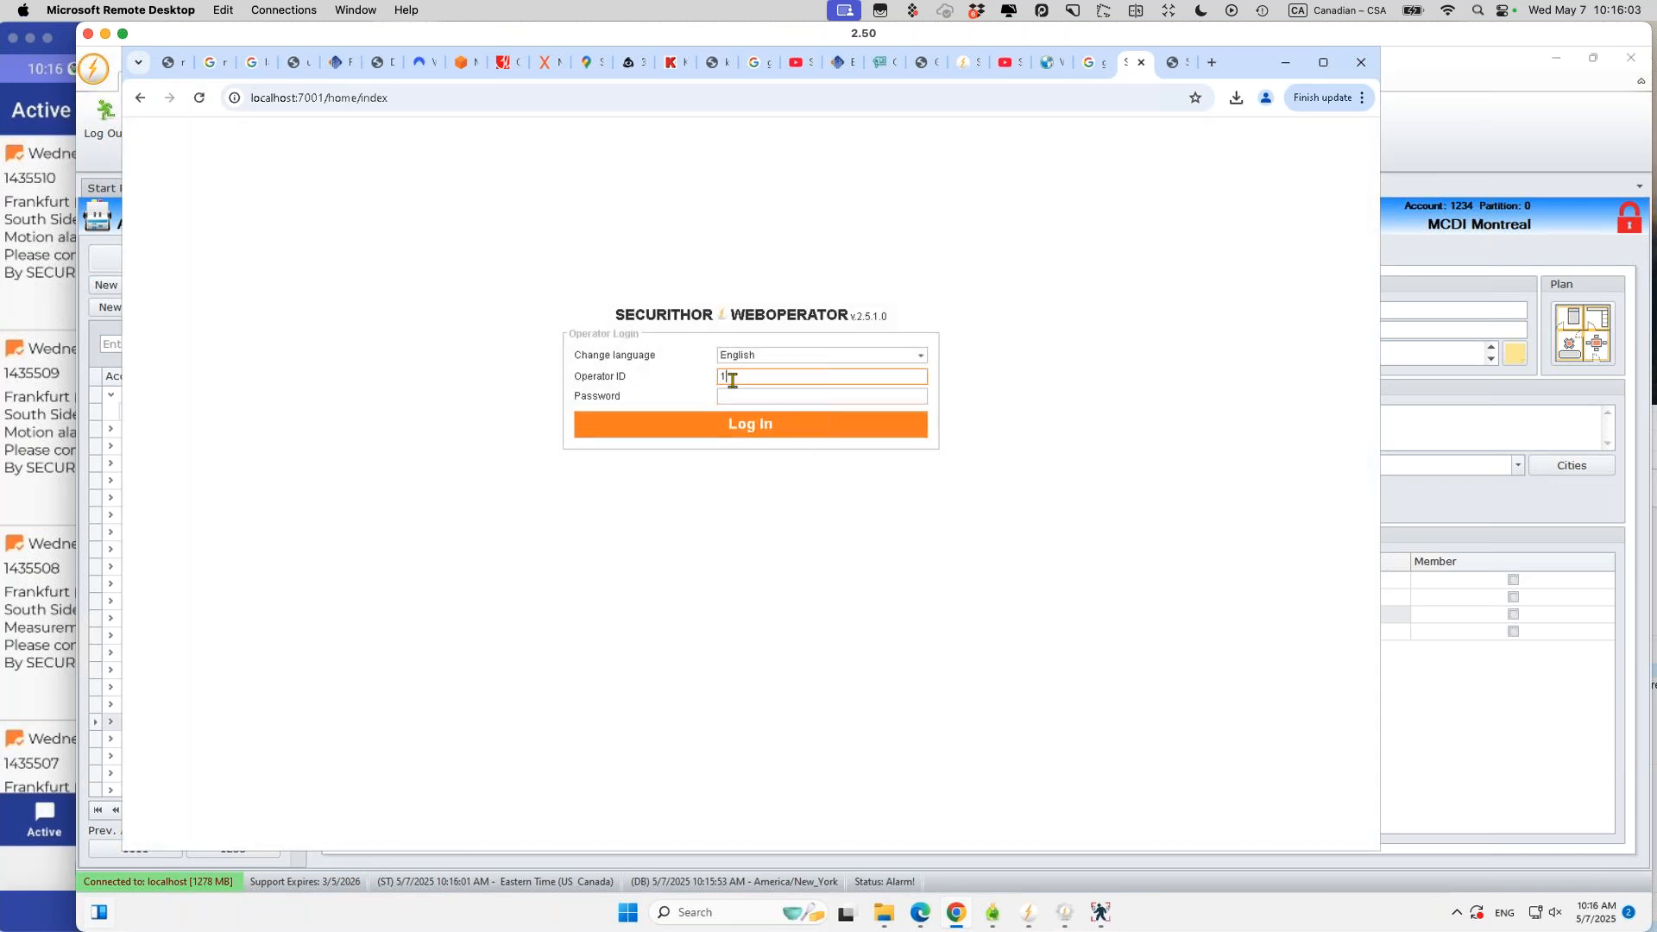
left_click(733, 397)
type("**********")
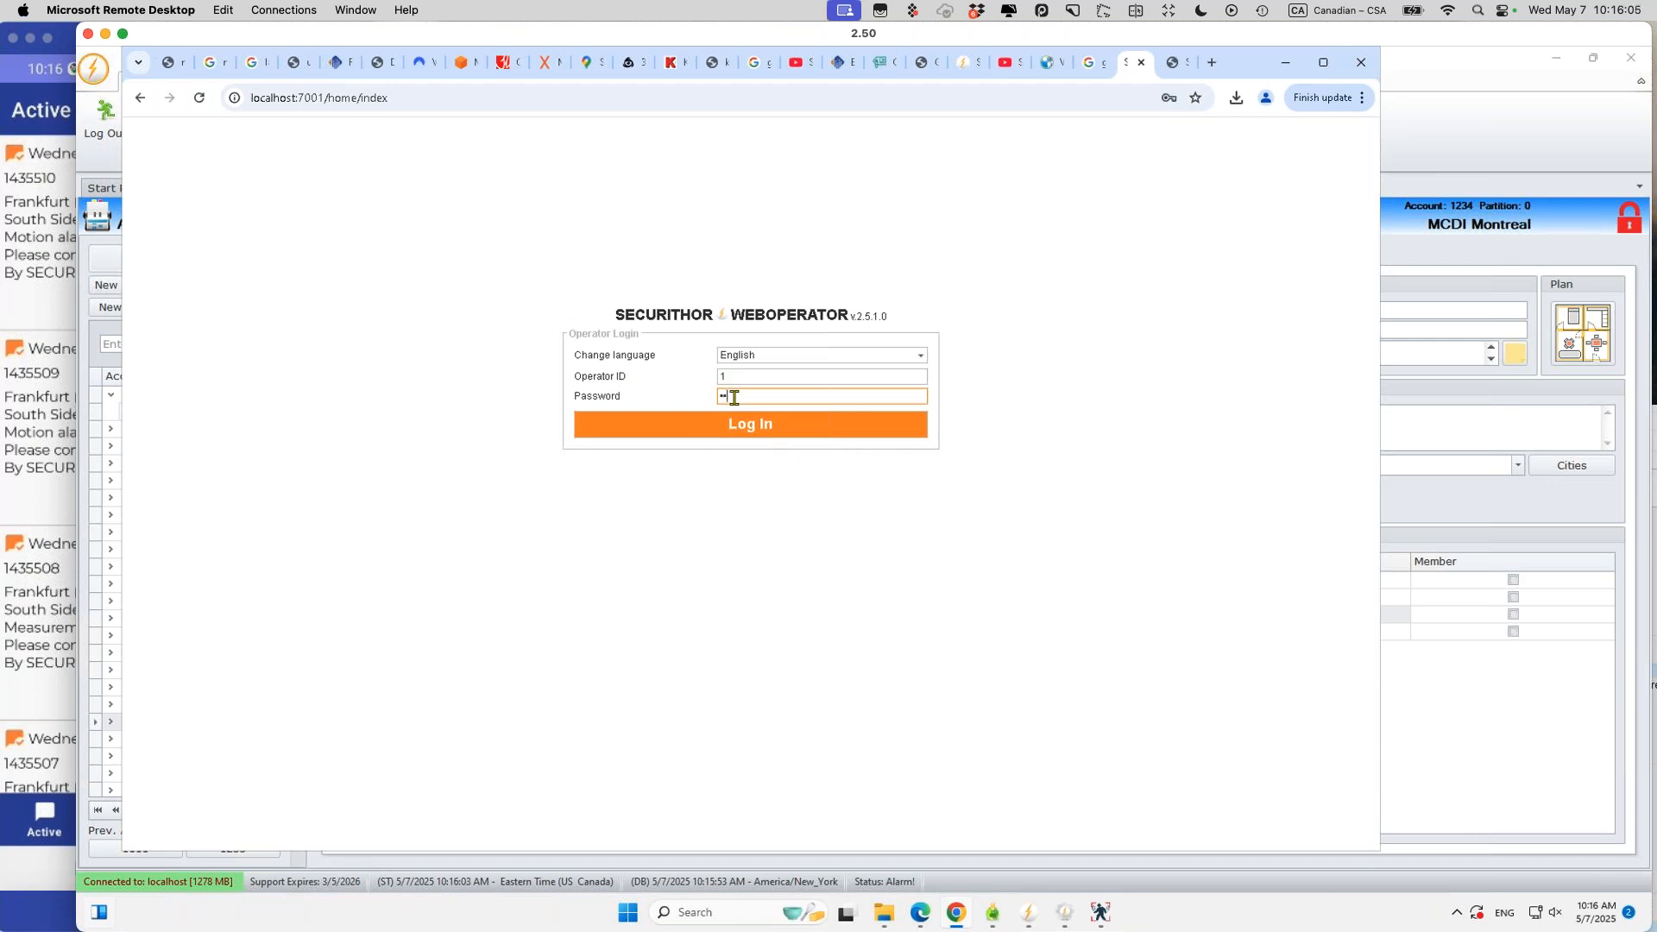
left_click(732, 424)
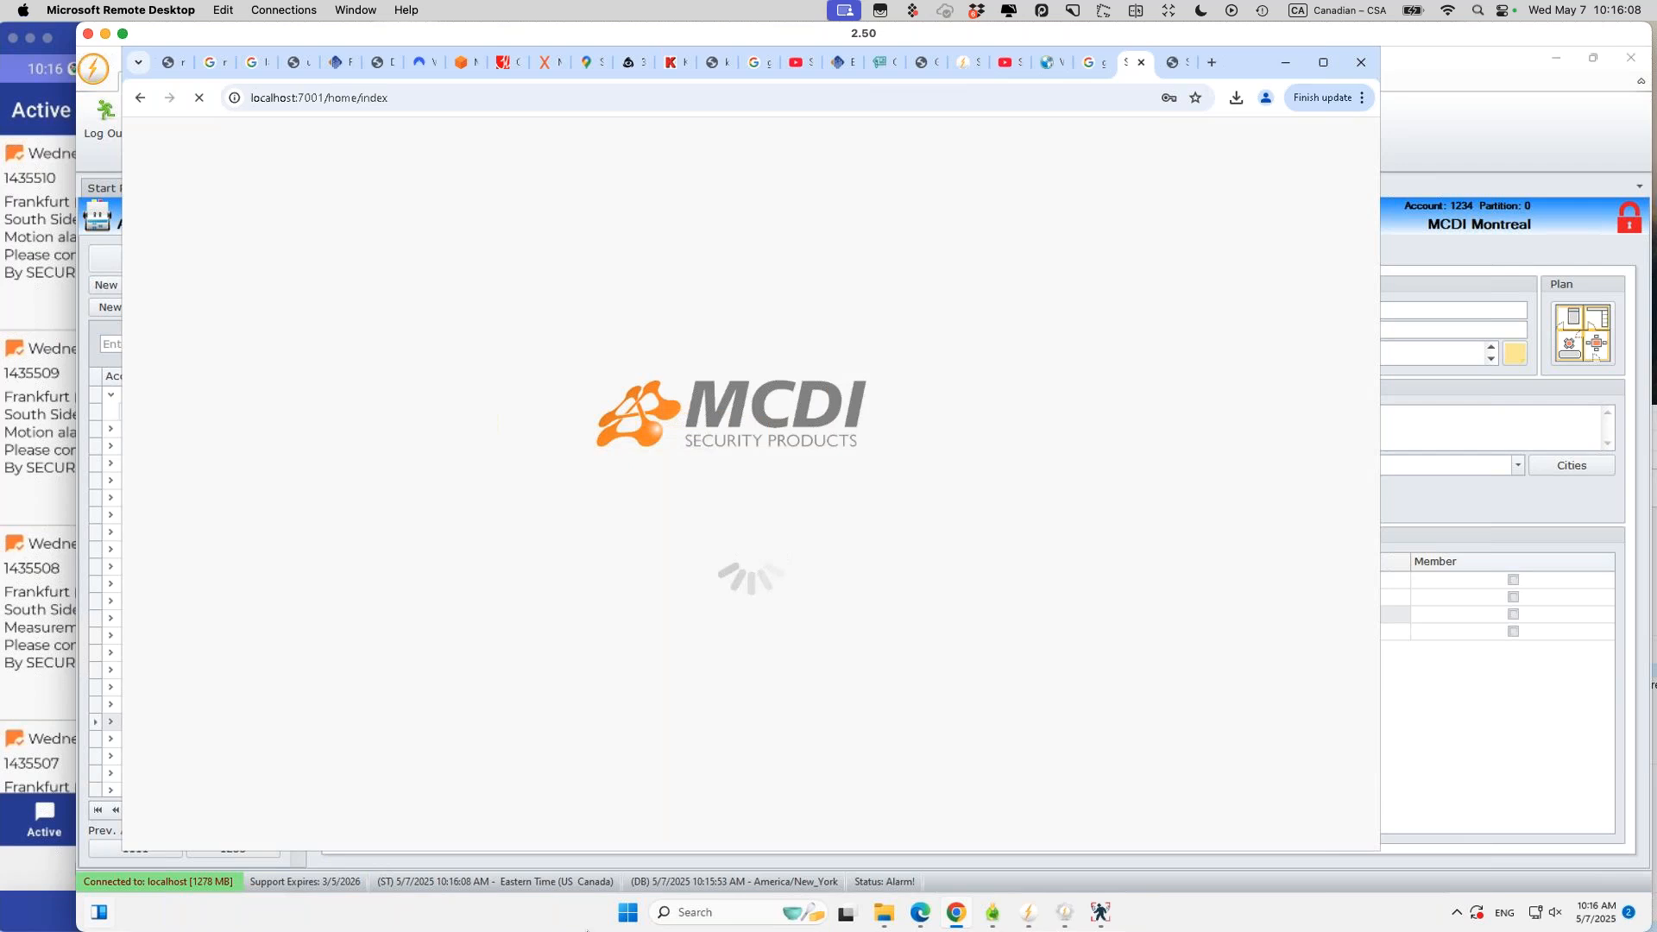
mouse_move(887, 930)
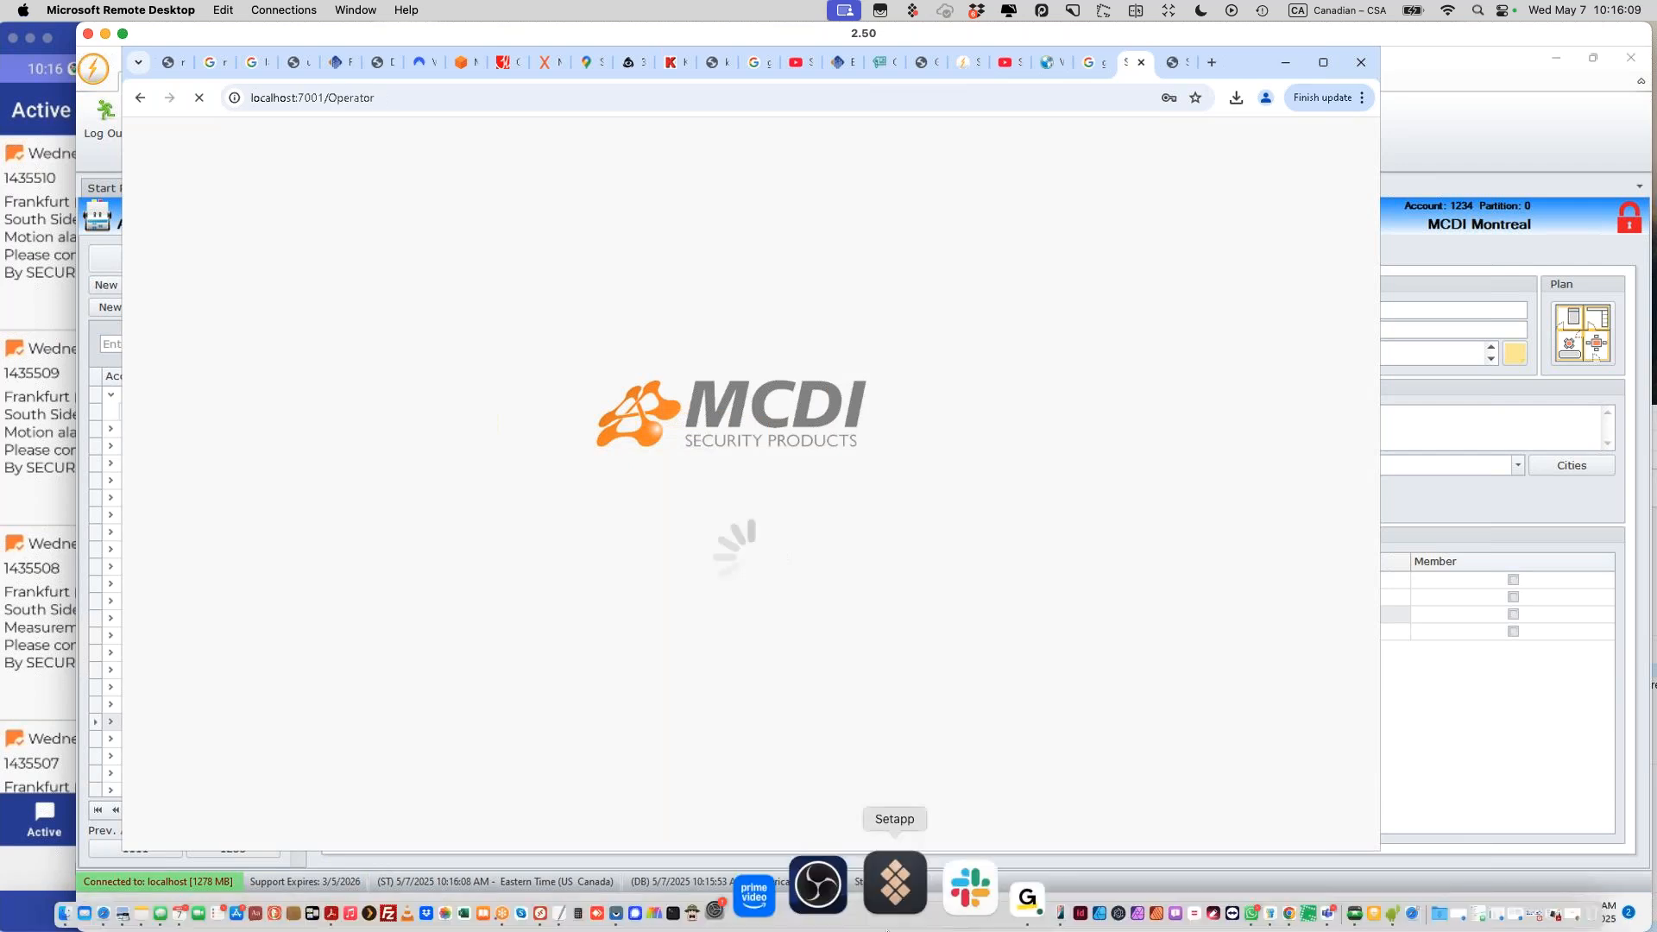
left_click(728, 897)
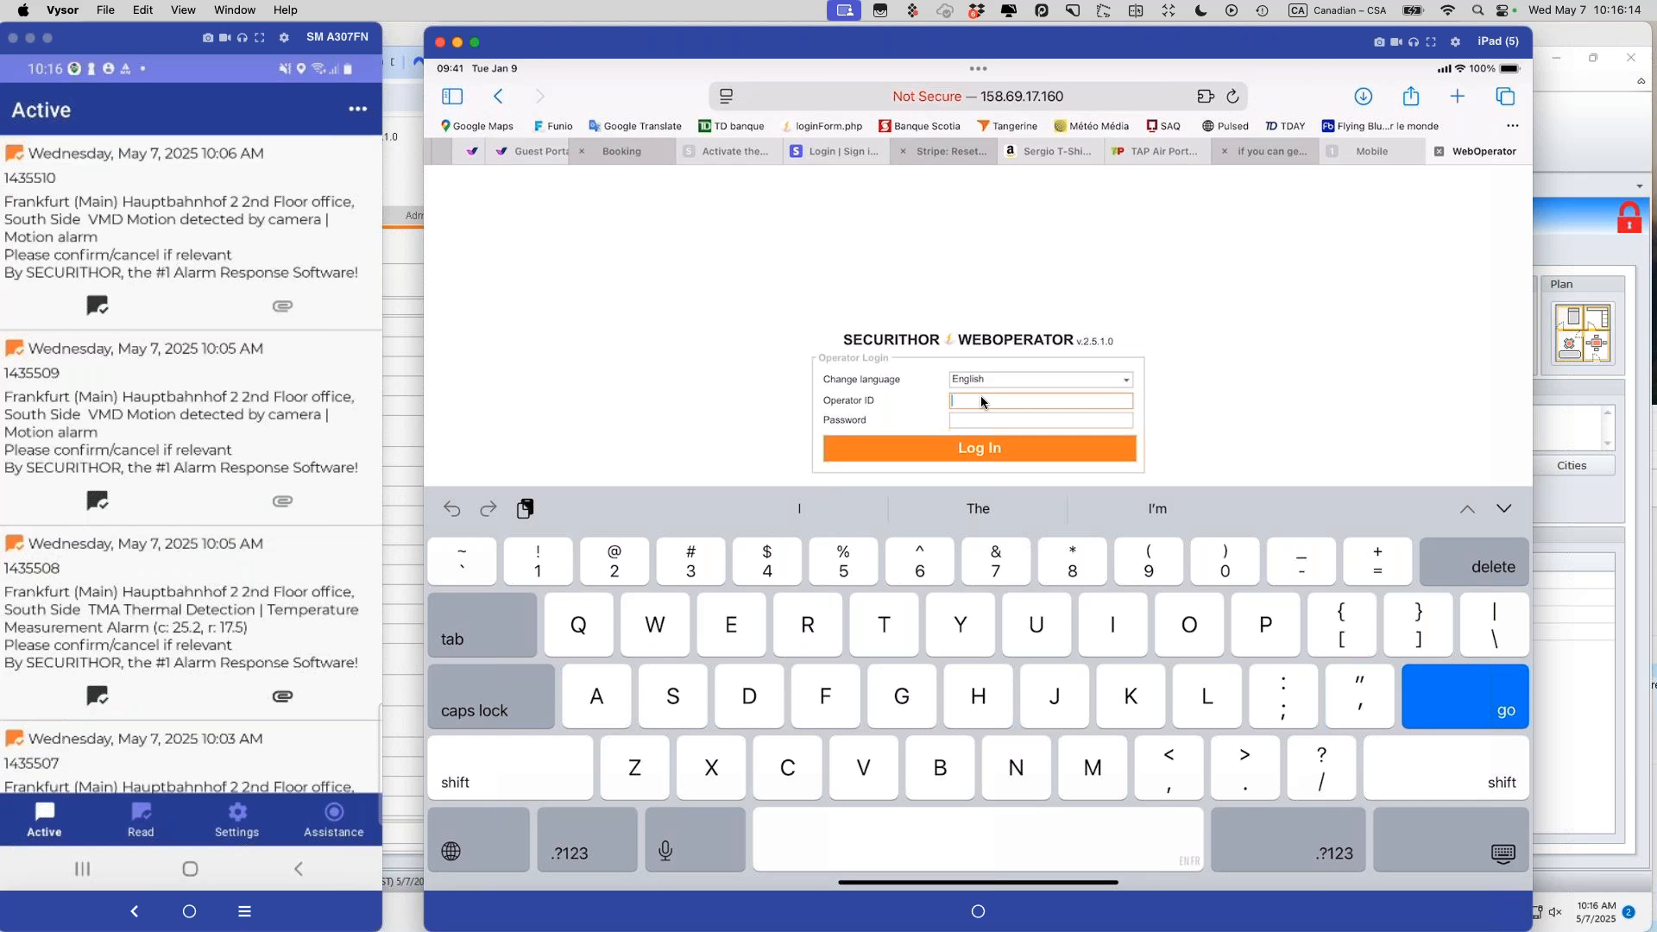
Step: Sign in to WebOperator on the iPad as the group-restricted operator, declining to save the password
left_click(981, 396)
type("2")
key("Tab")
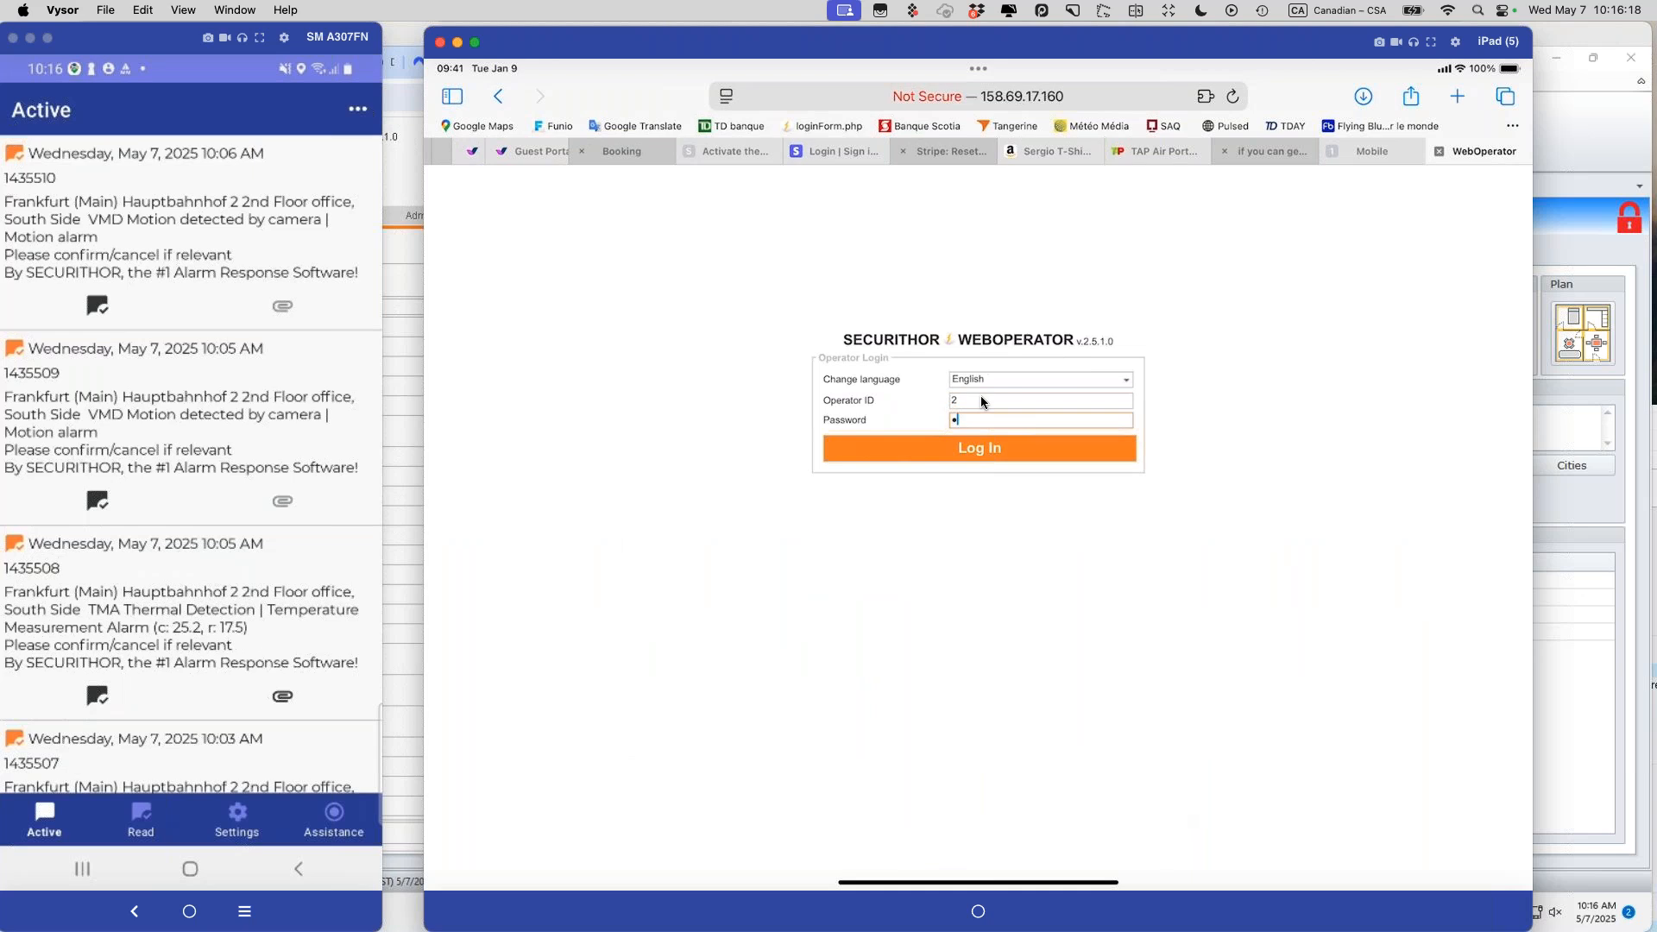
key("Return")
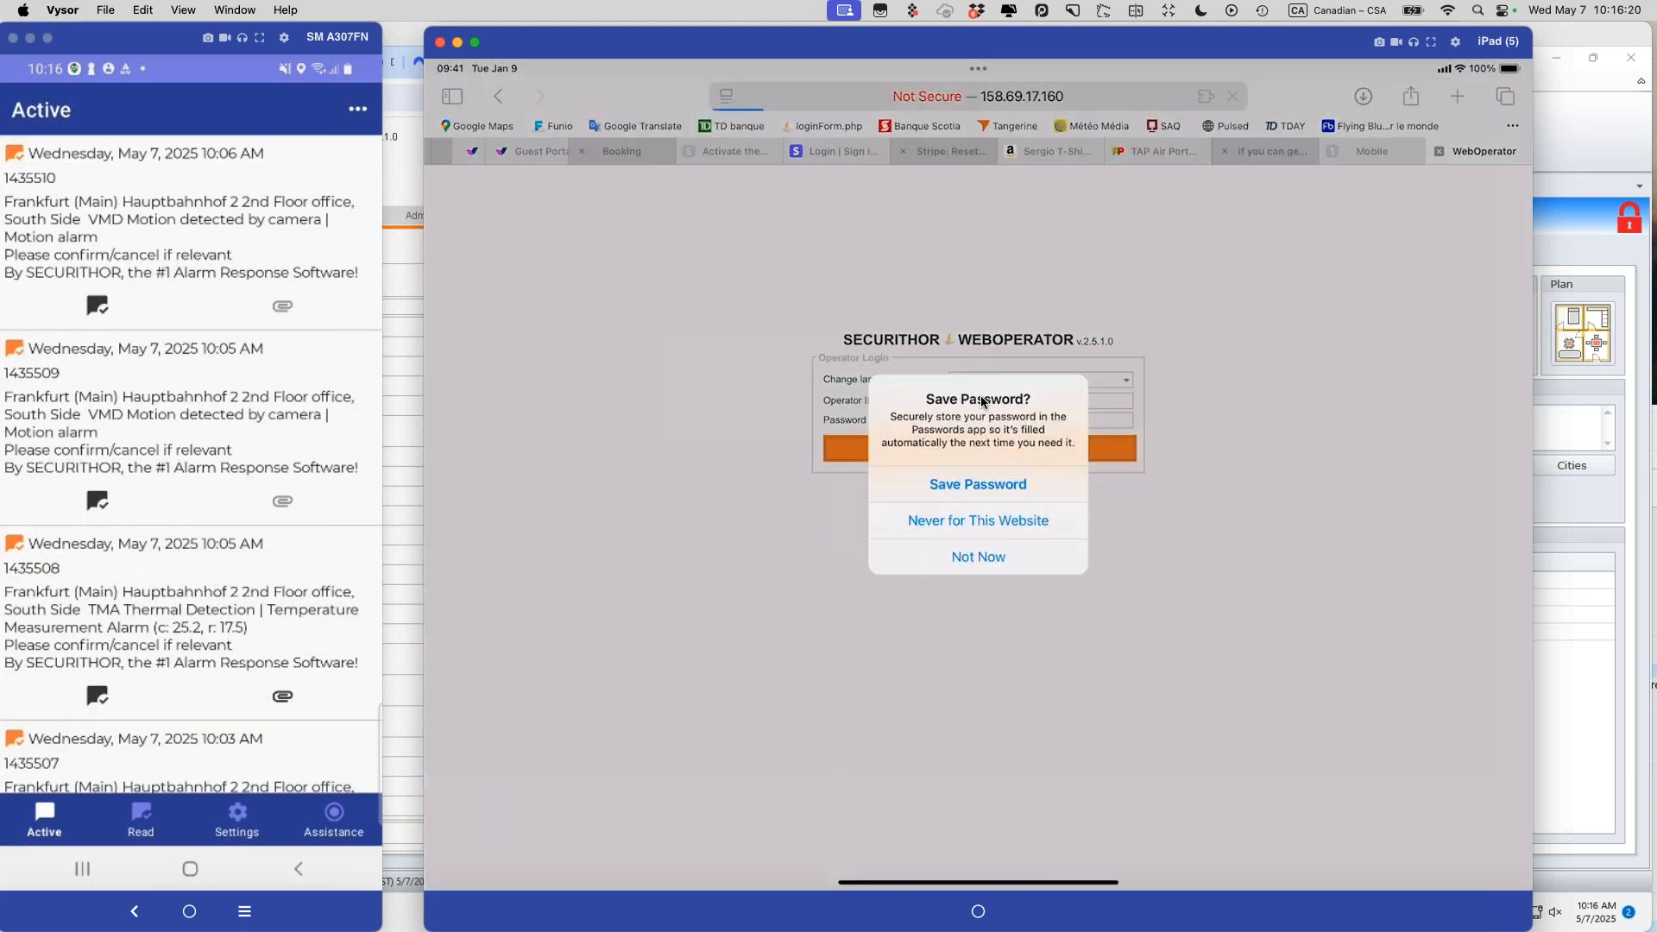
key("Escape")
left_click(1089, 444)
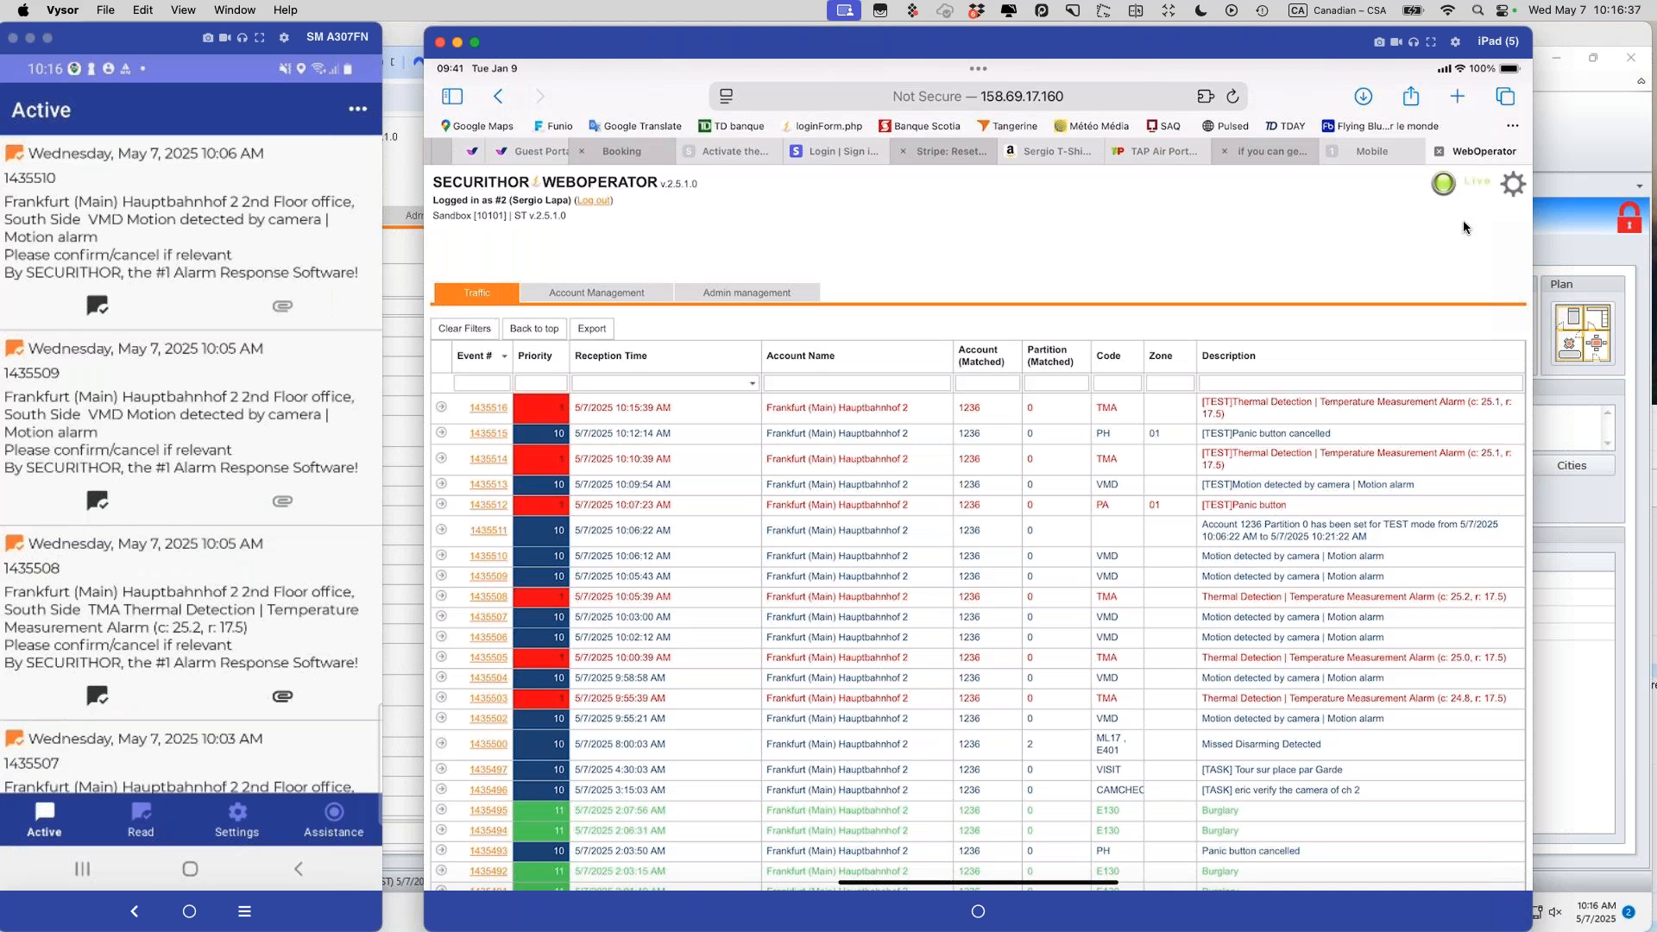
left_click(404, 159)
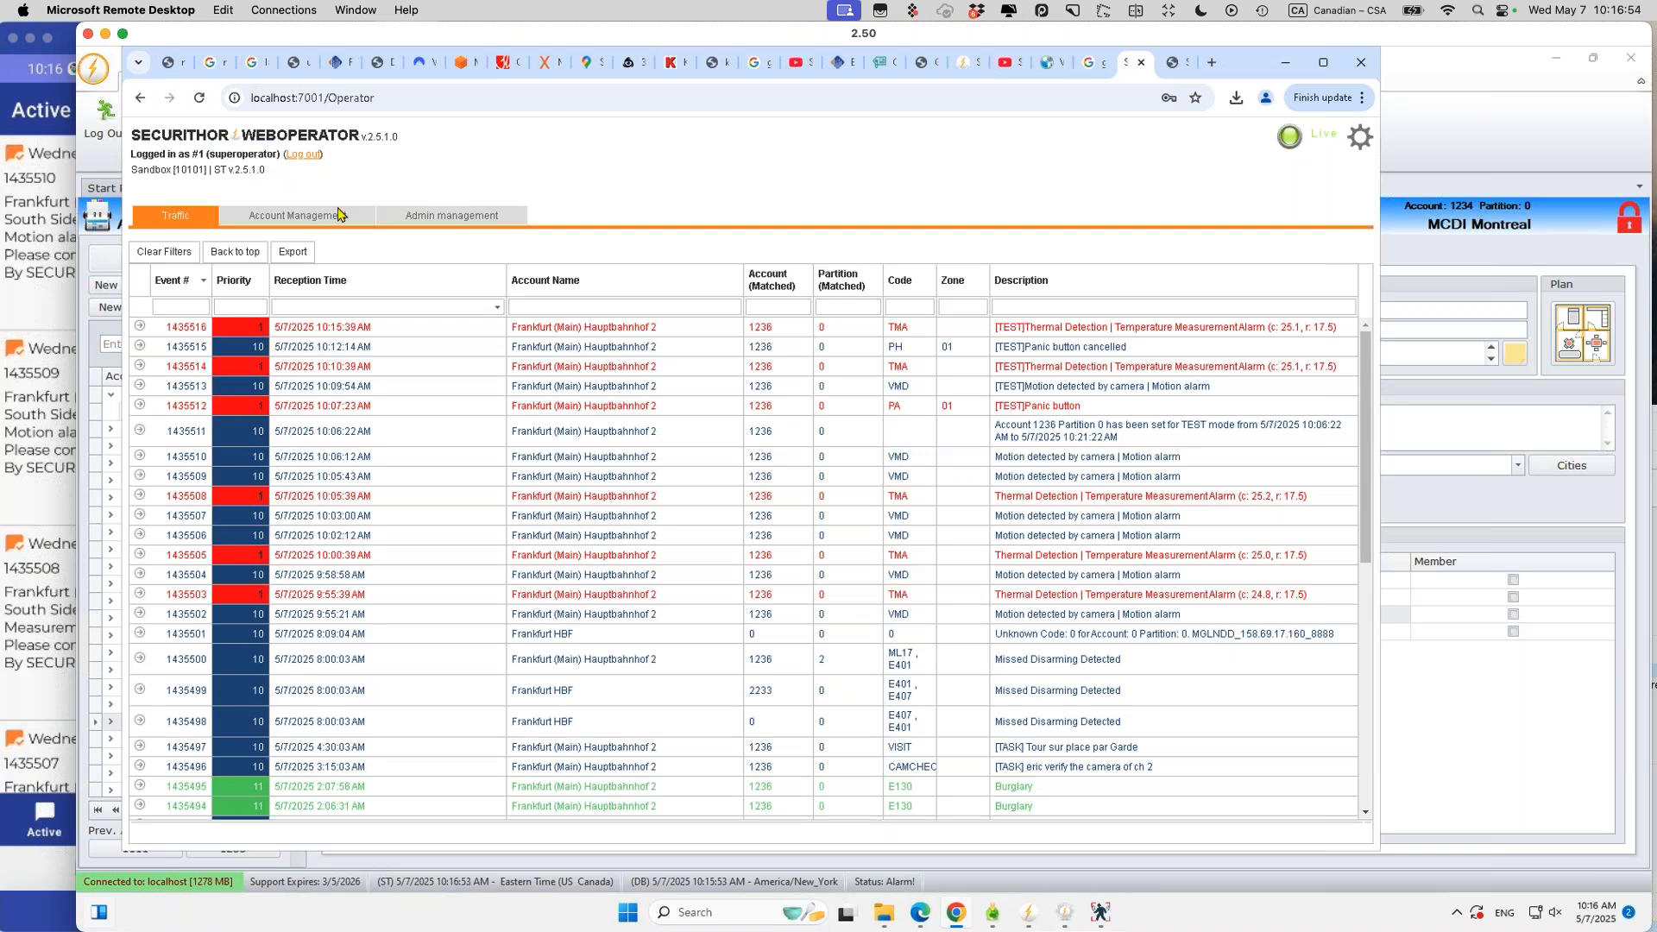
Step: Terminate the other operator's active session from Admin management > Session Management
left_click(434, 224)
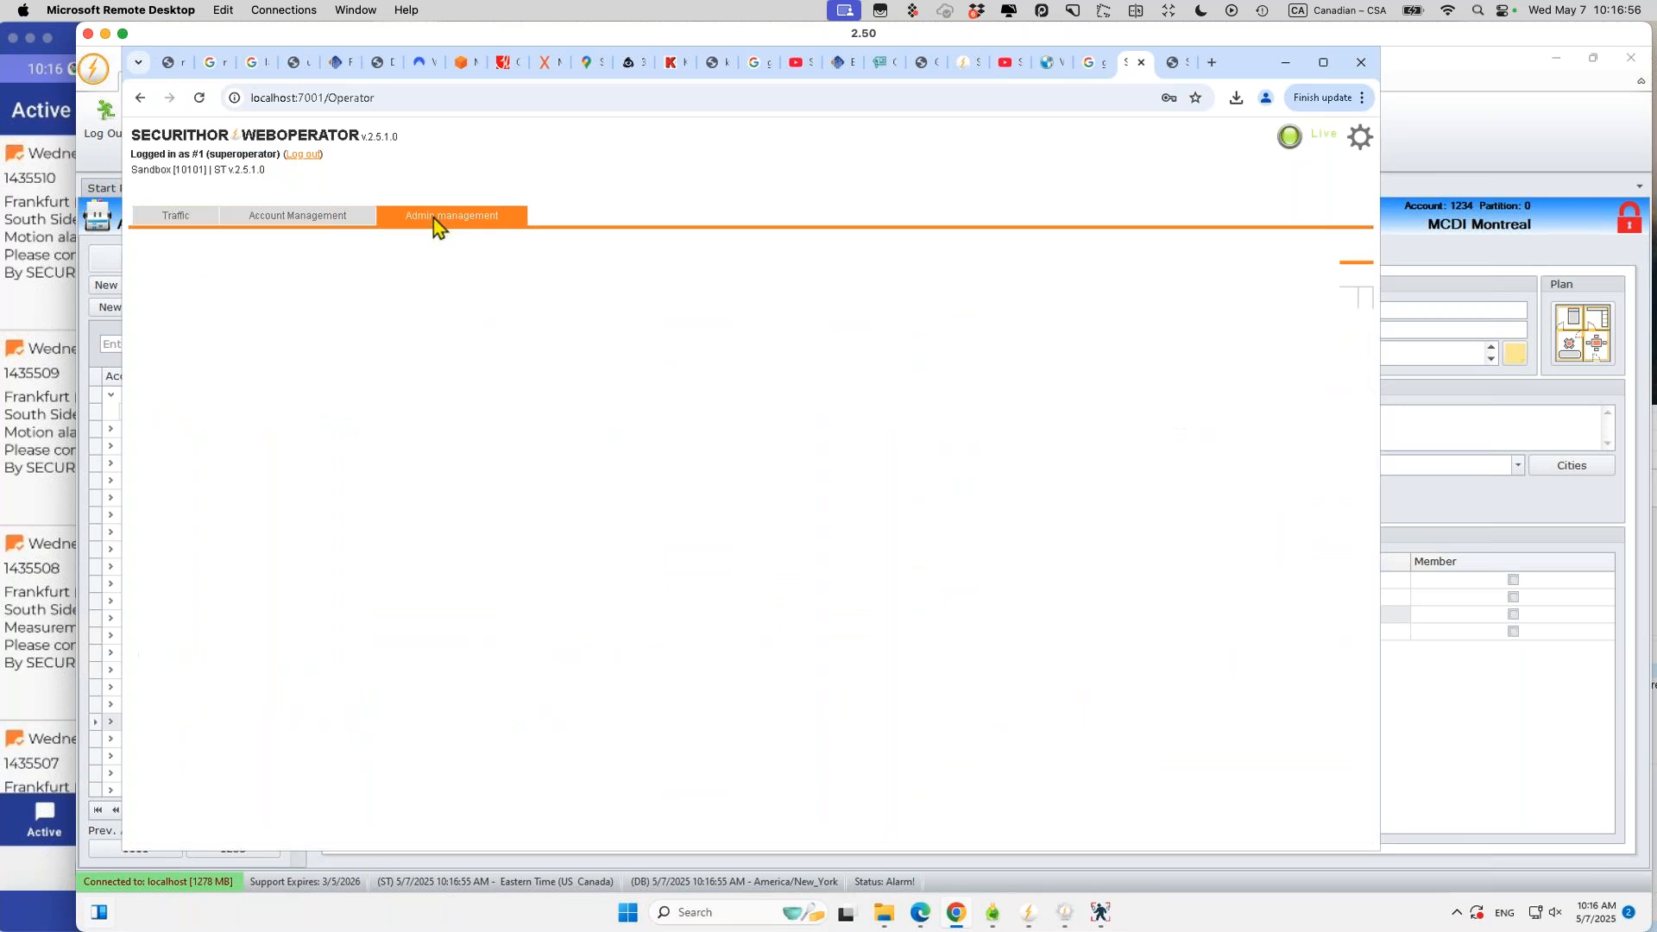
left_click(291, 248)
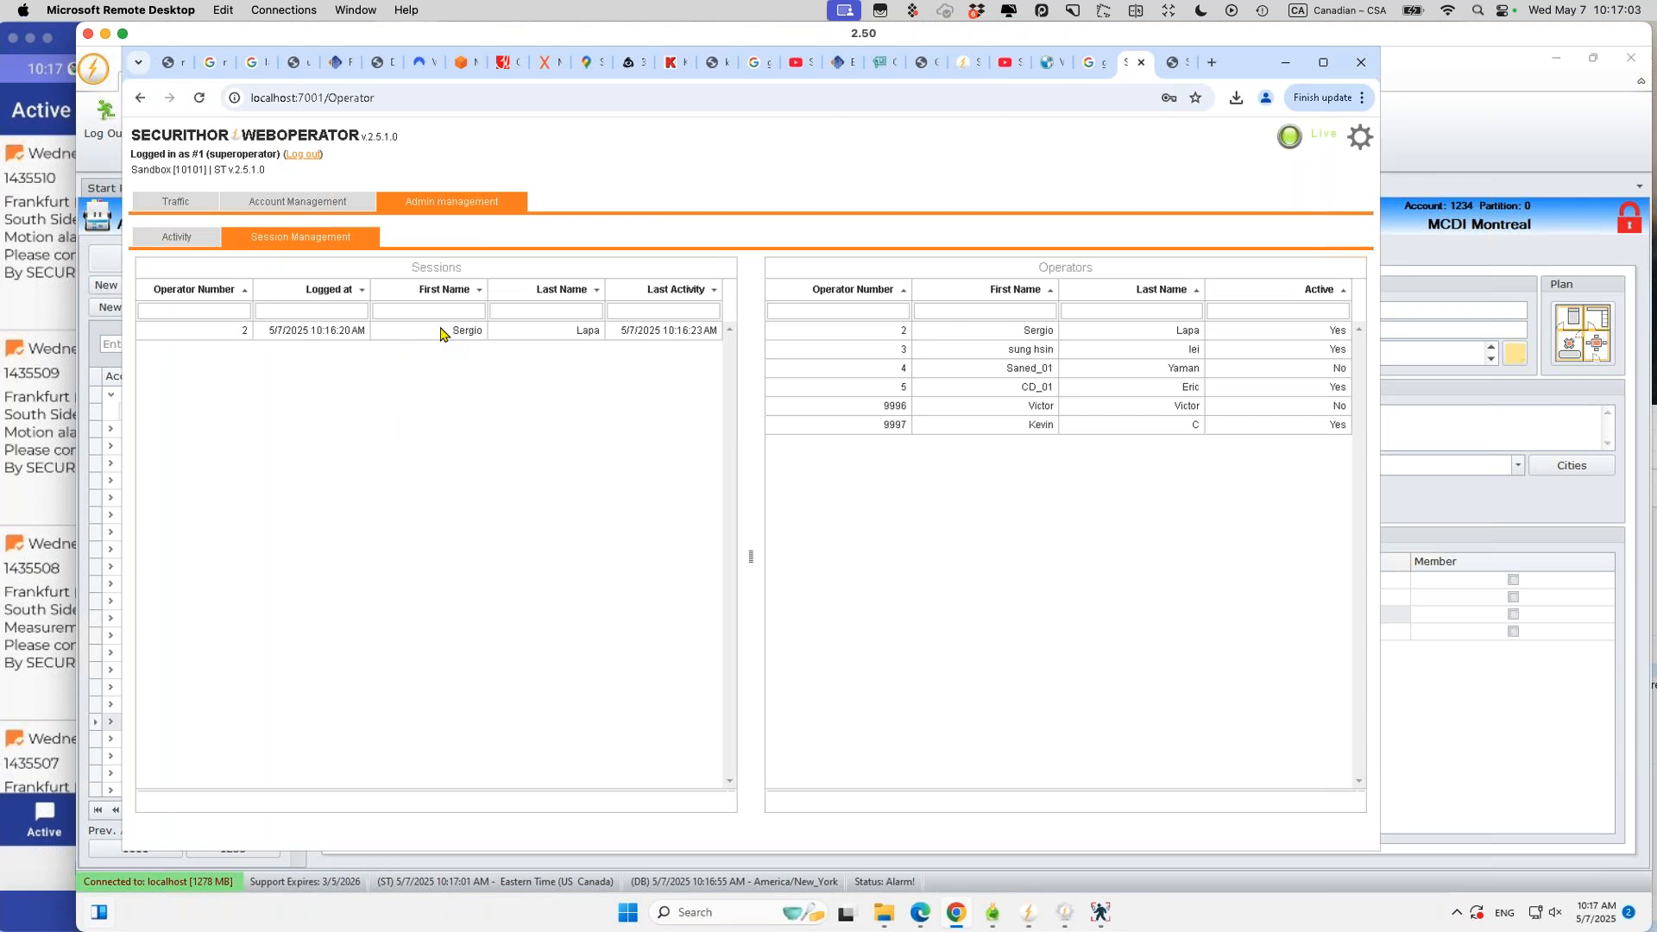
left_click(441, 334)
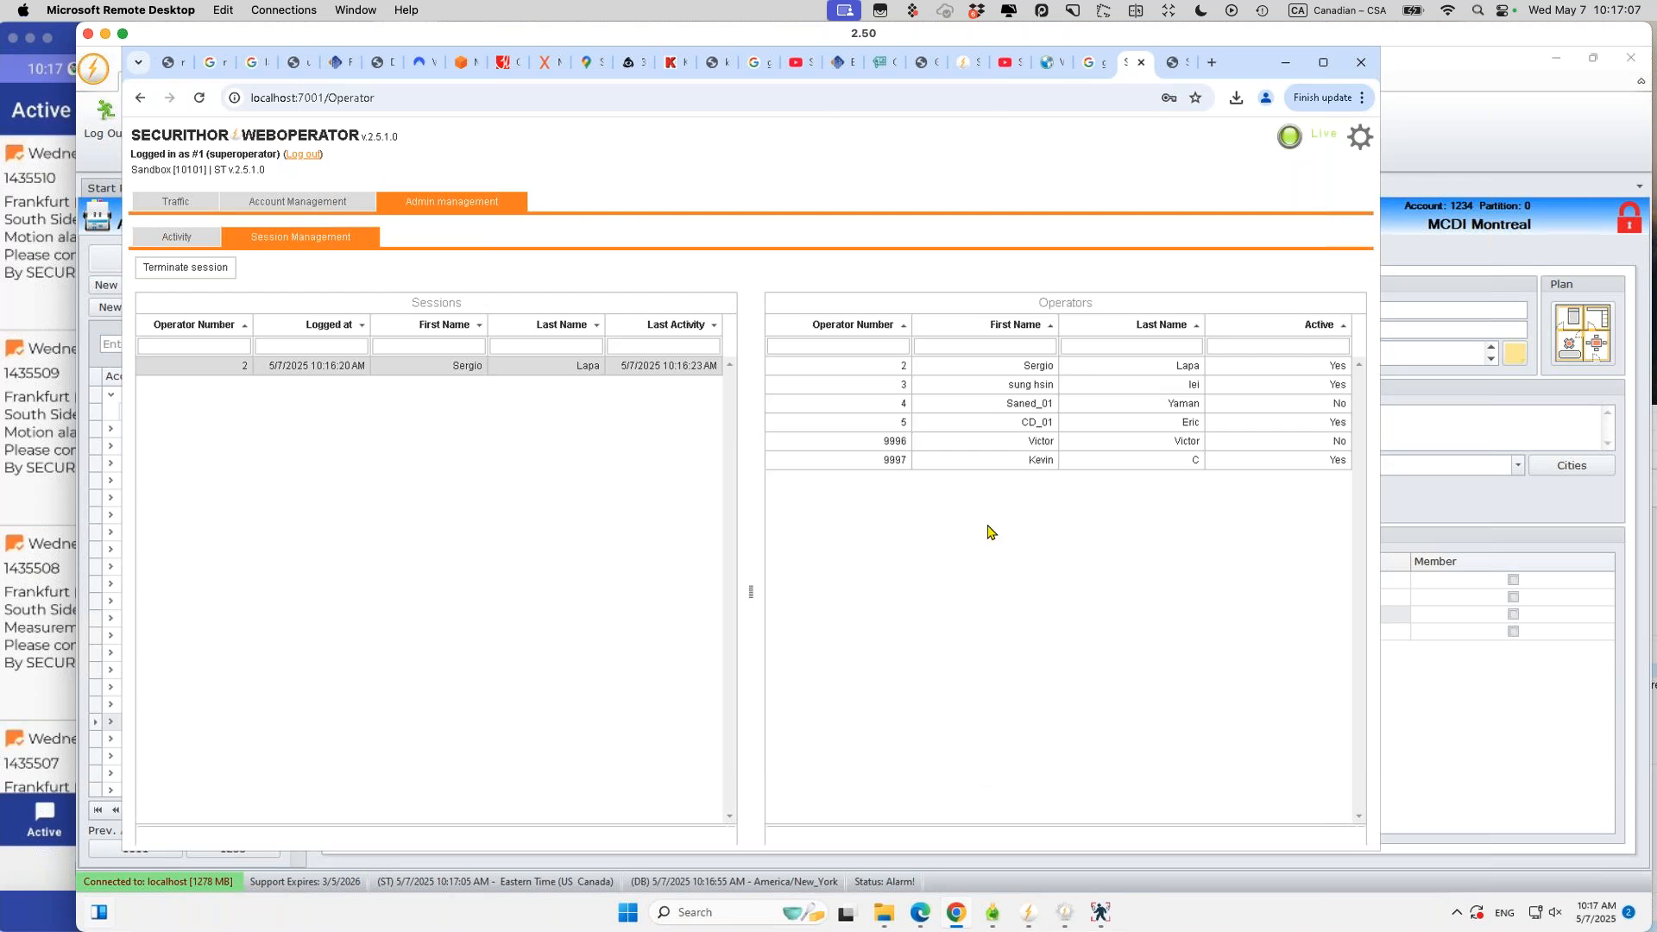
left_click(180, 272)
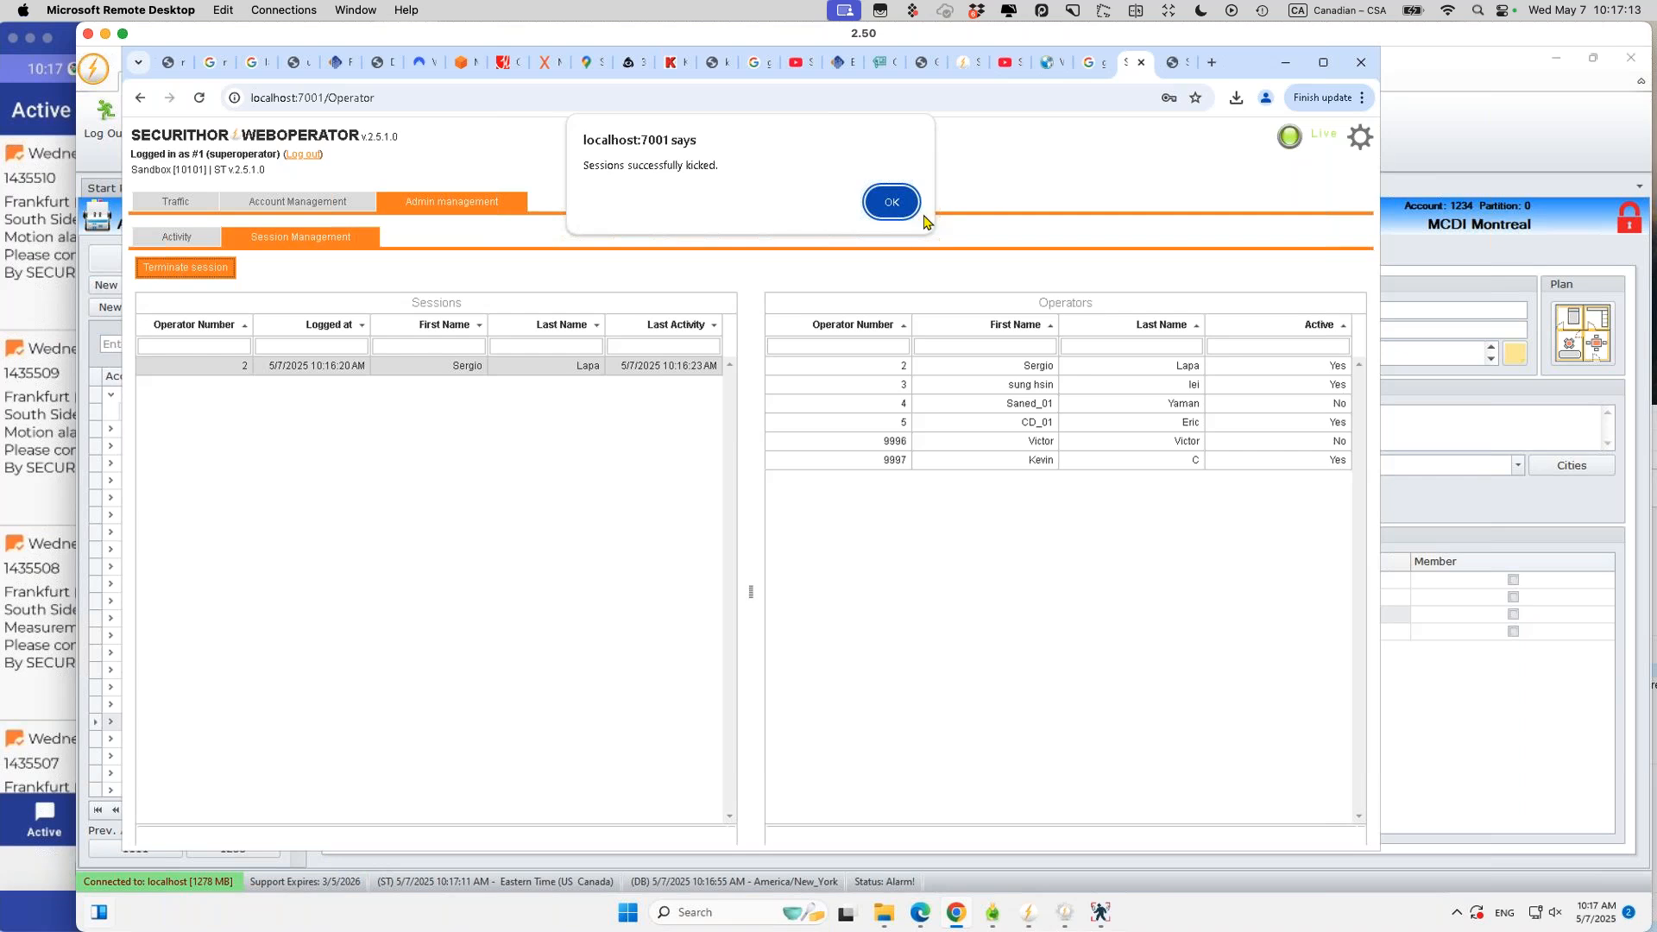
left_click(891, 203)
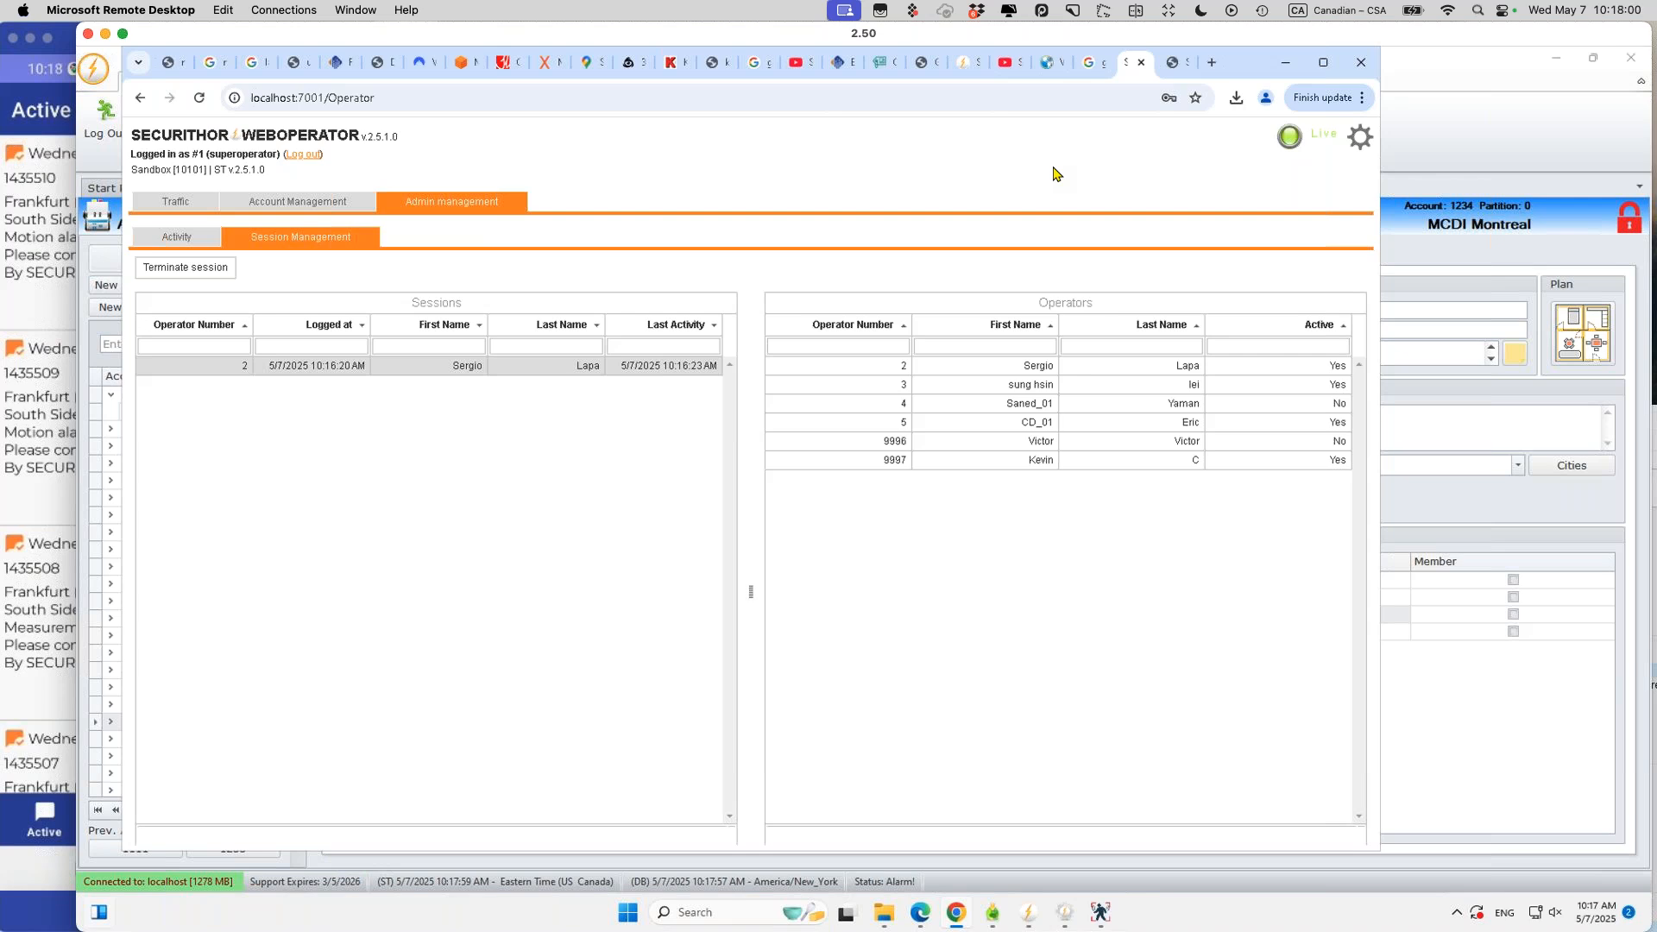
left_click(1285, 62)
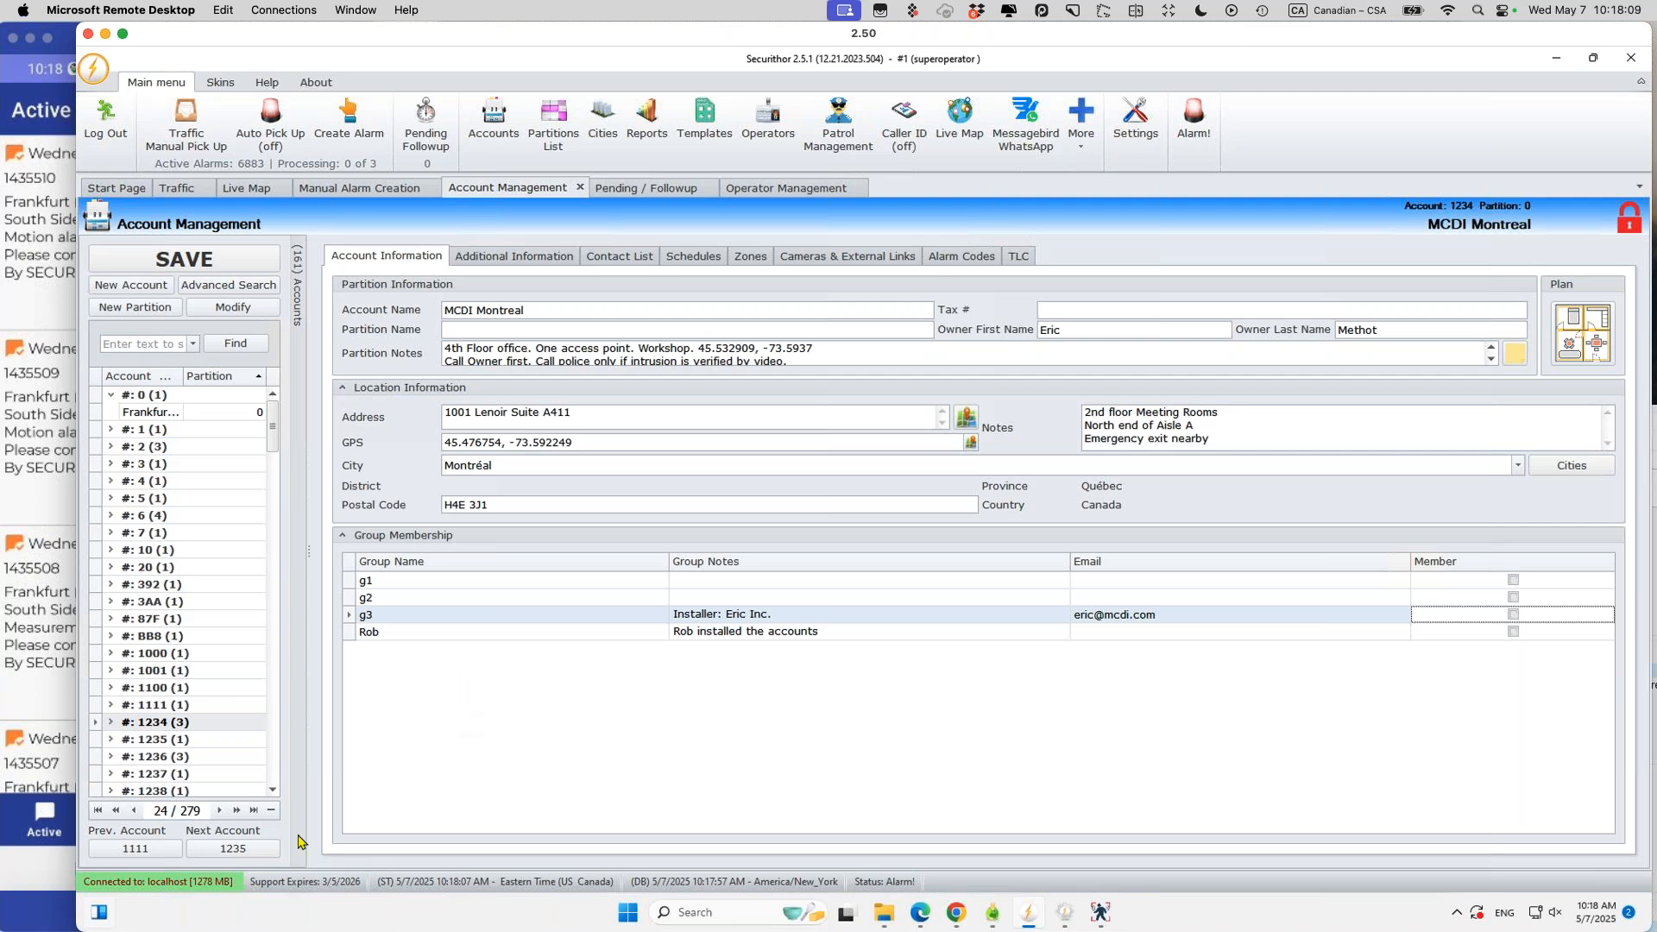
Step: Filter the WebOperator Traffic list to account 1236 using the Account (Matched) filter
mouse_move(823, 925)
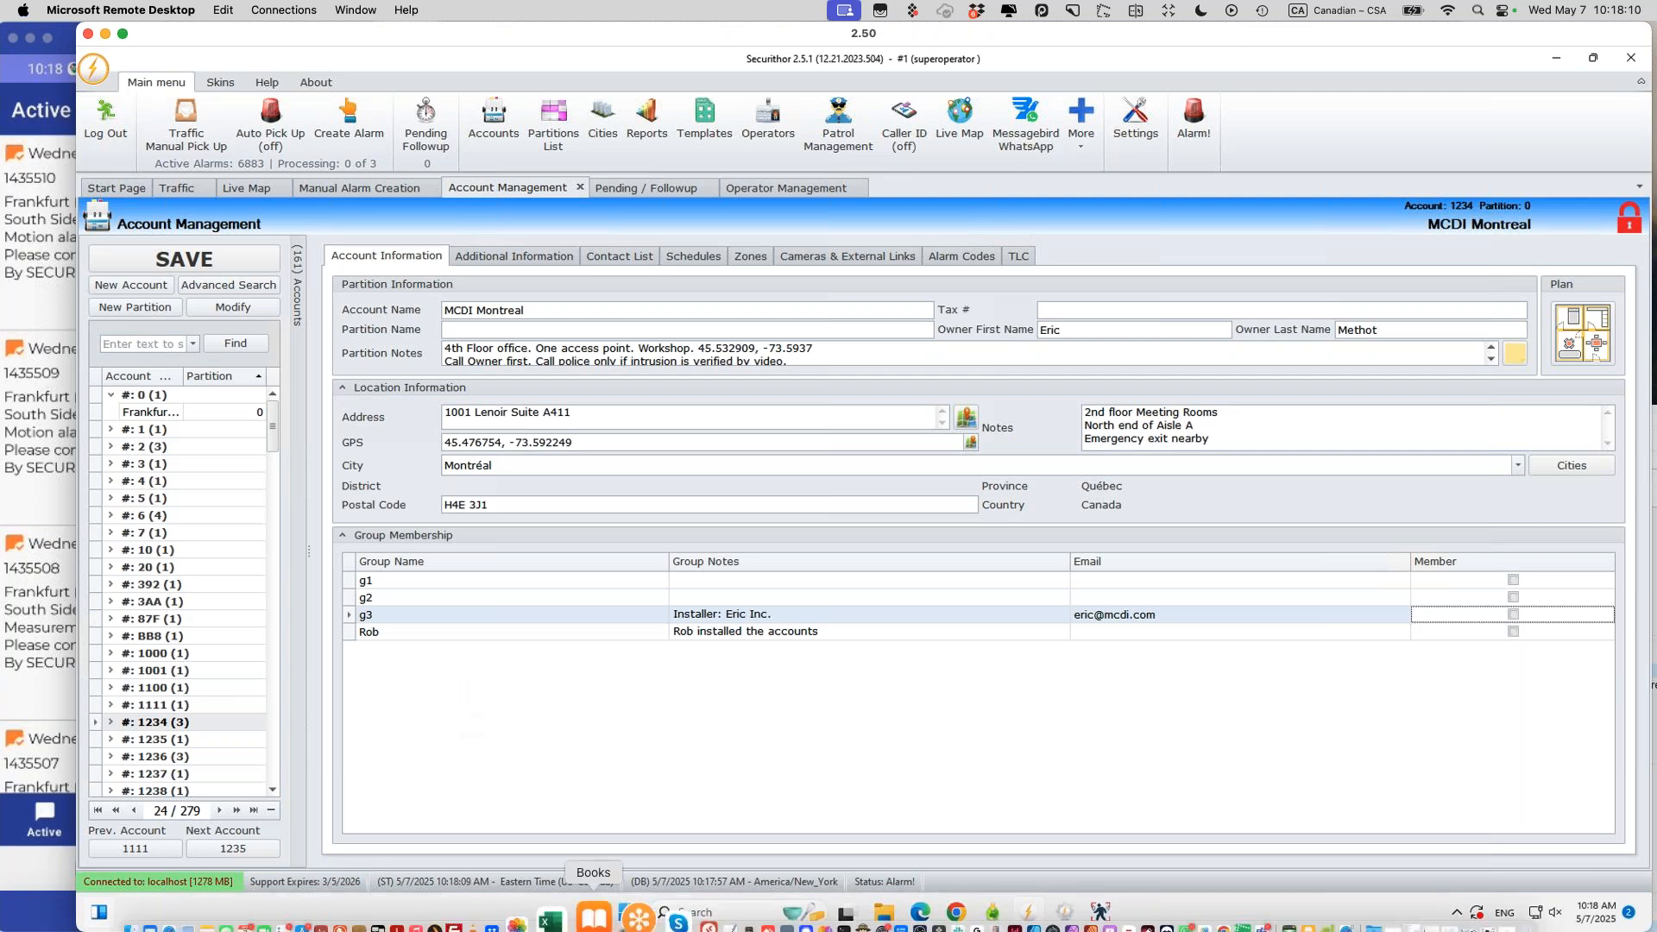
left_click(954, 913)
left_click(277, 201)
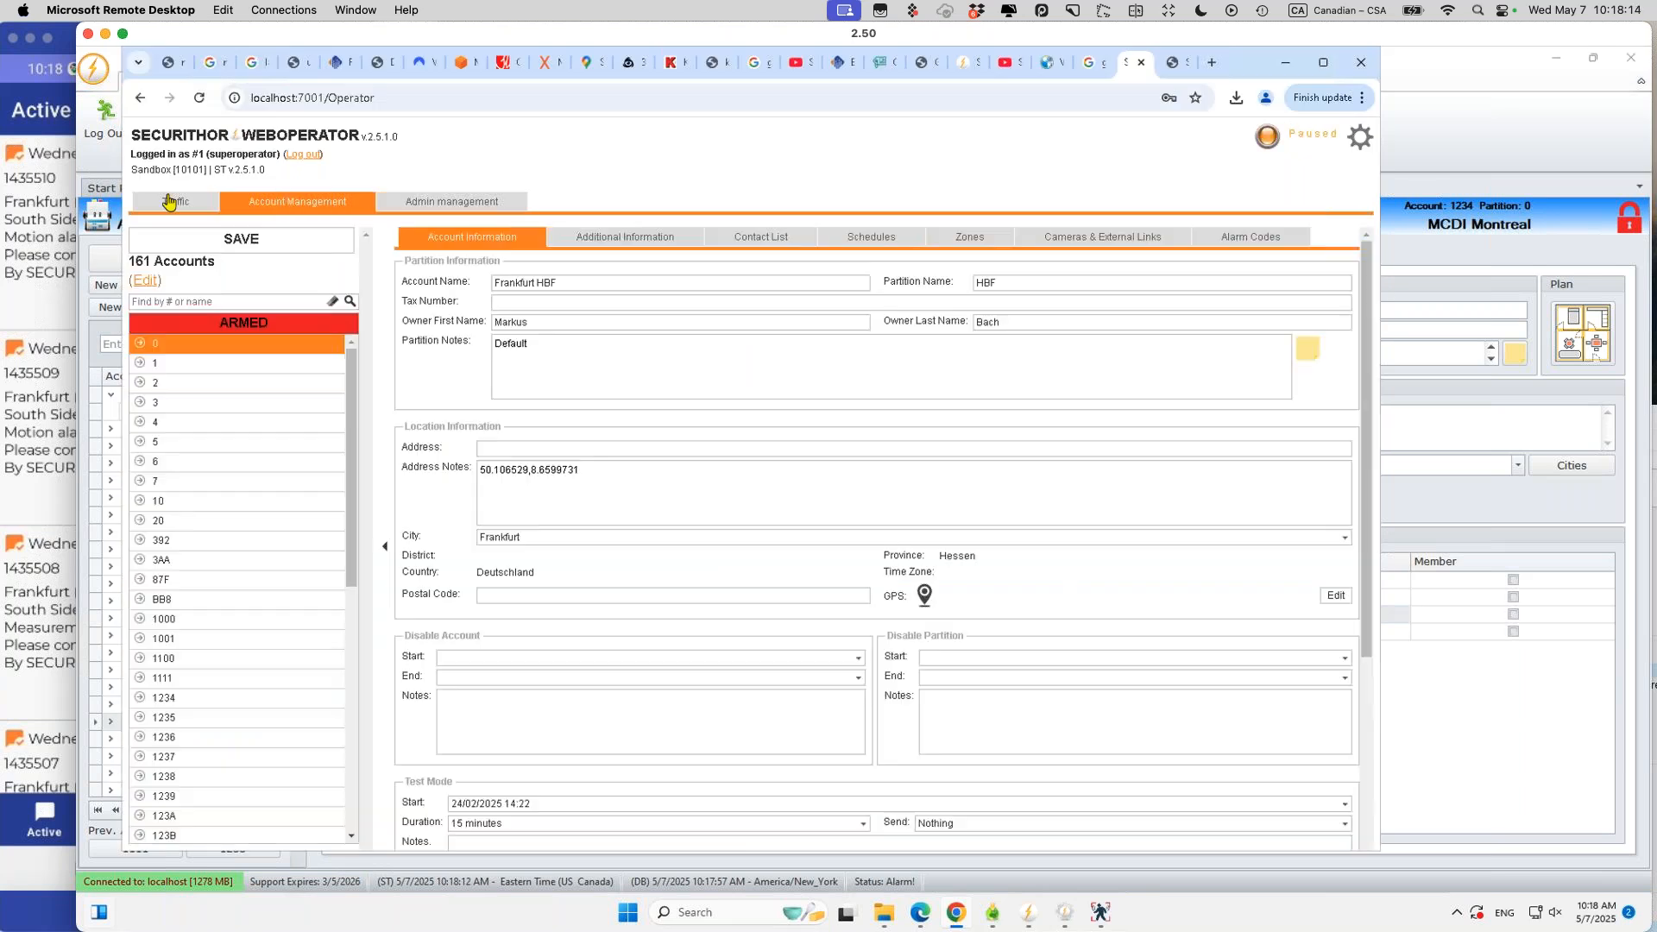
left_click(166, 203)
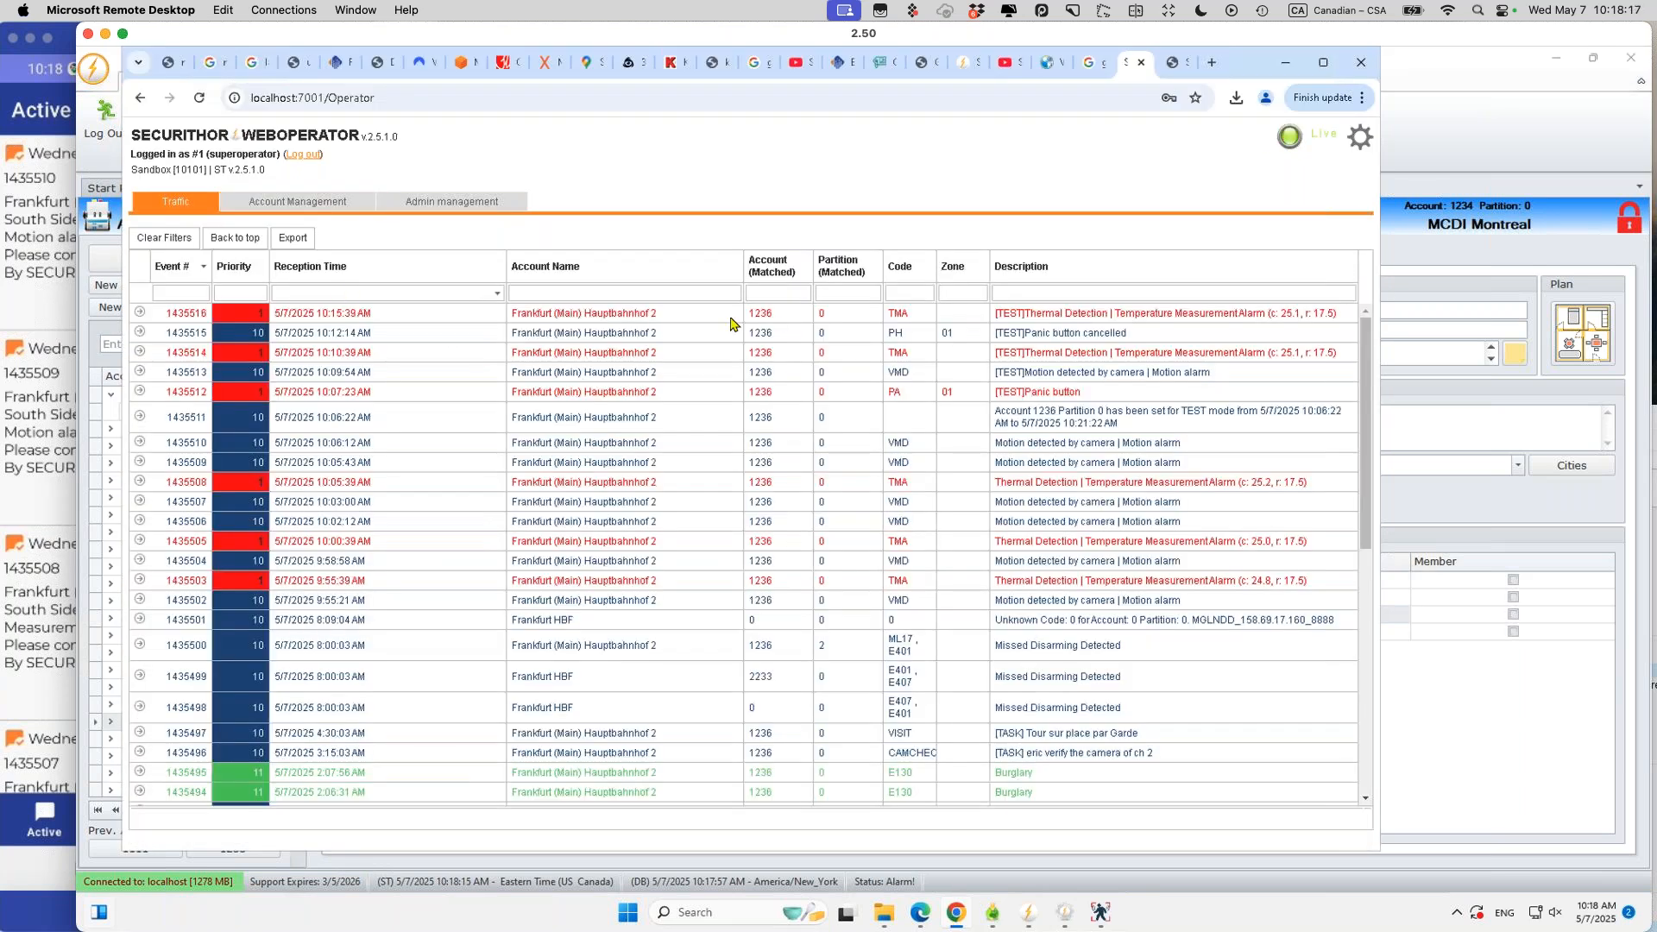
left_click(764, 293)
type("1236")
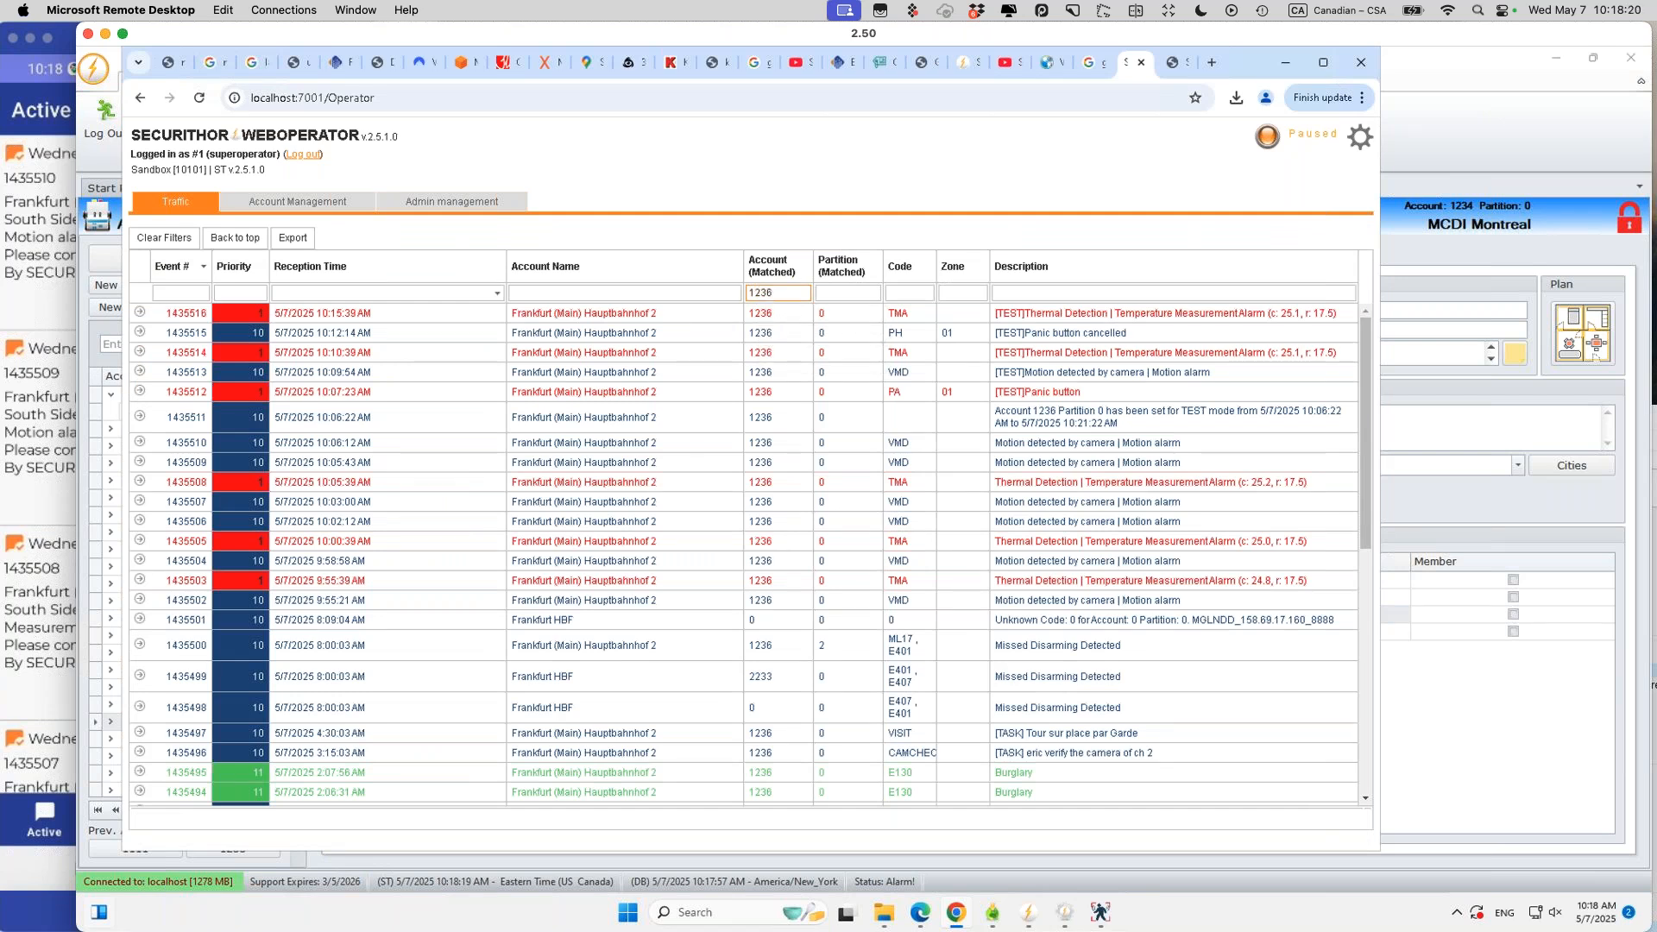
key("Return")
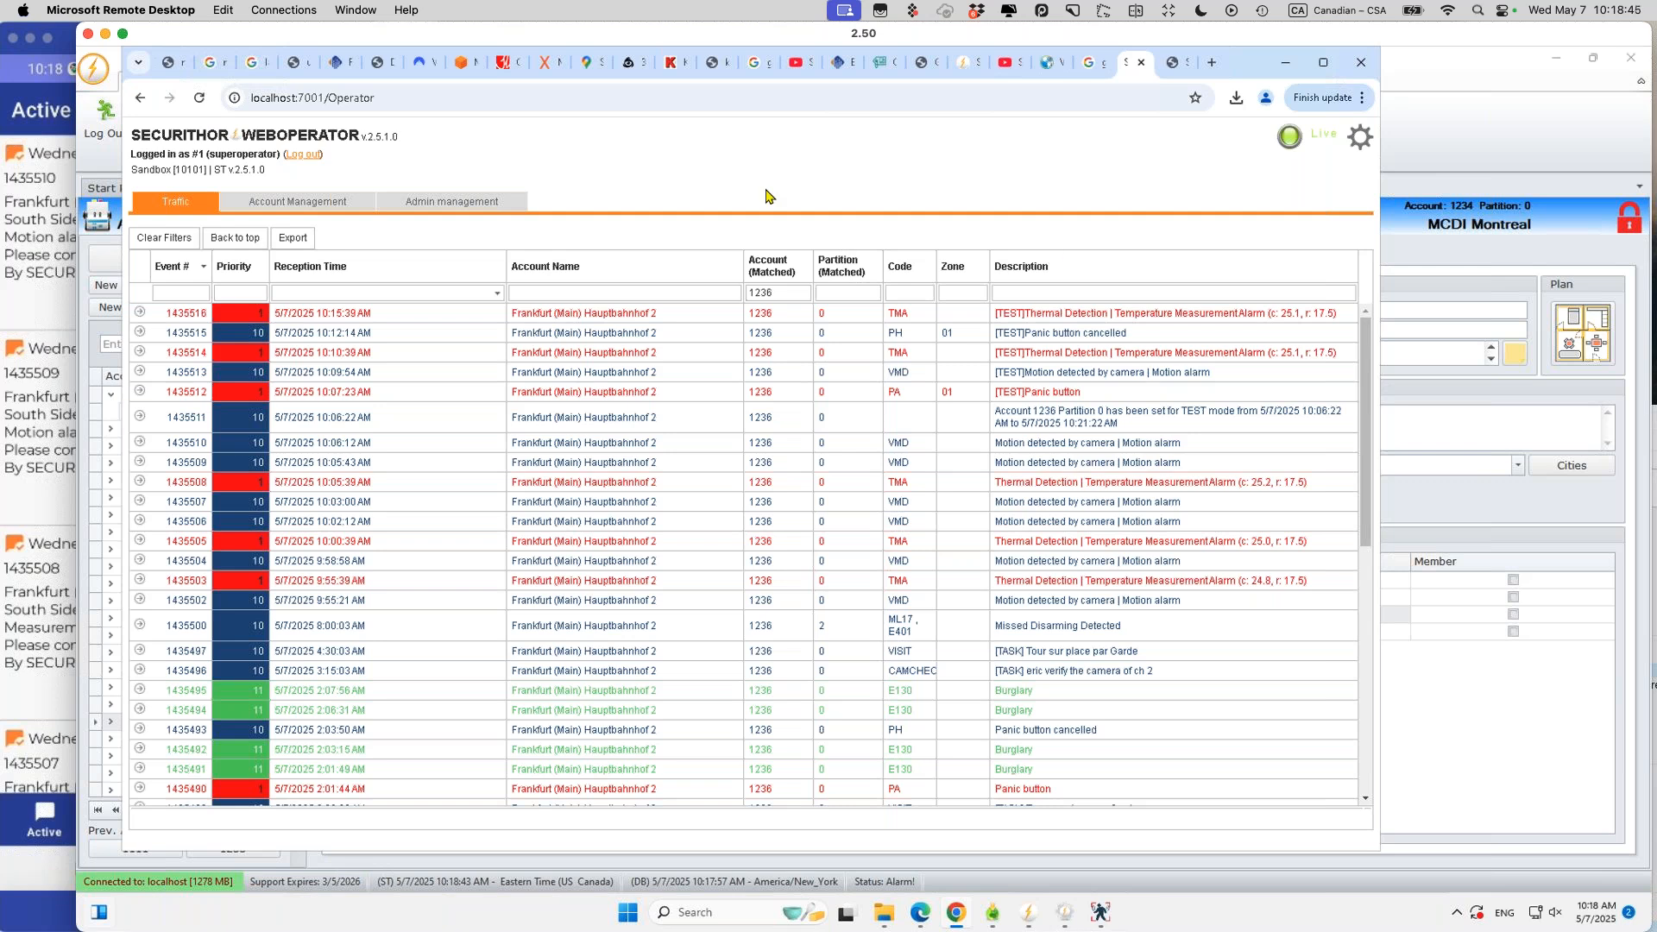
left_click(323, 207)
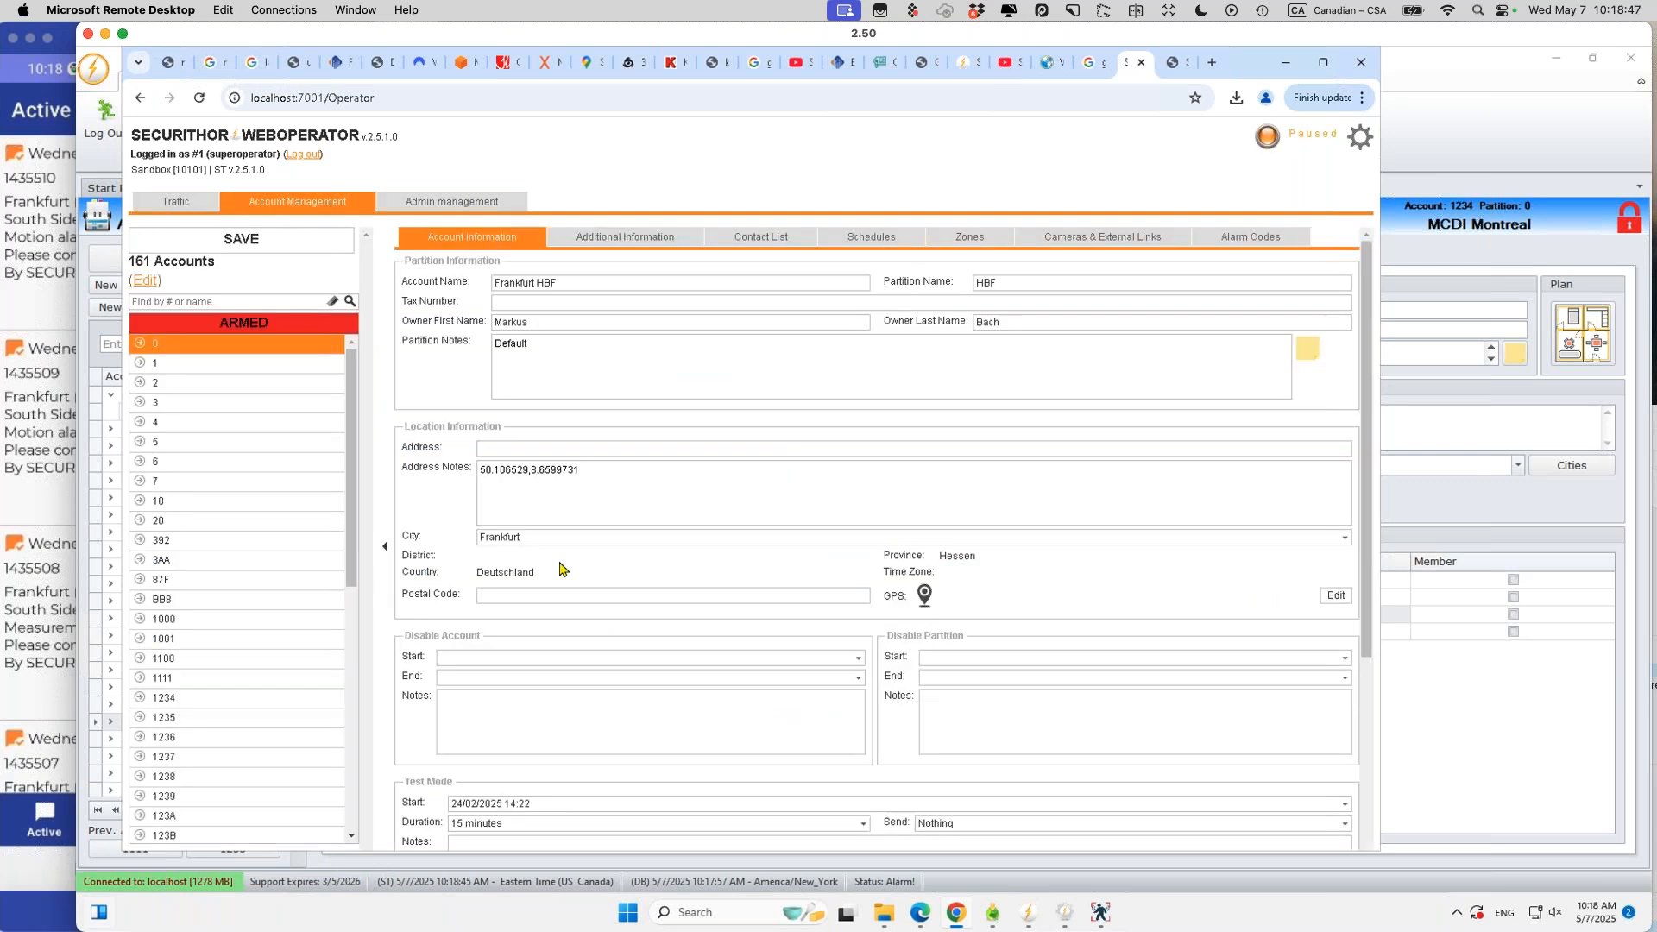
Step: Browse the account's cameras, main information, attachments and contact phone tabs
left_click(1096, 242)
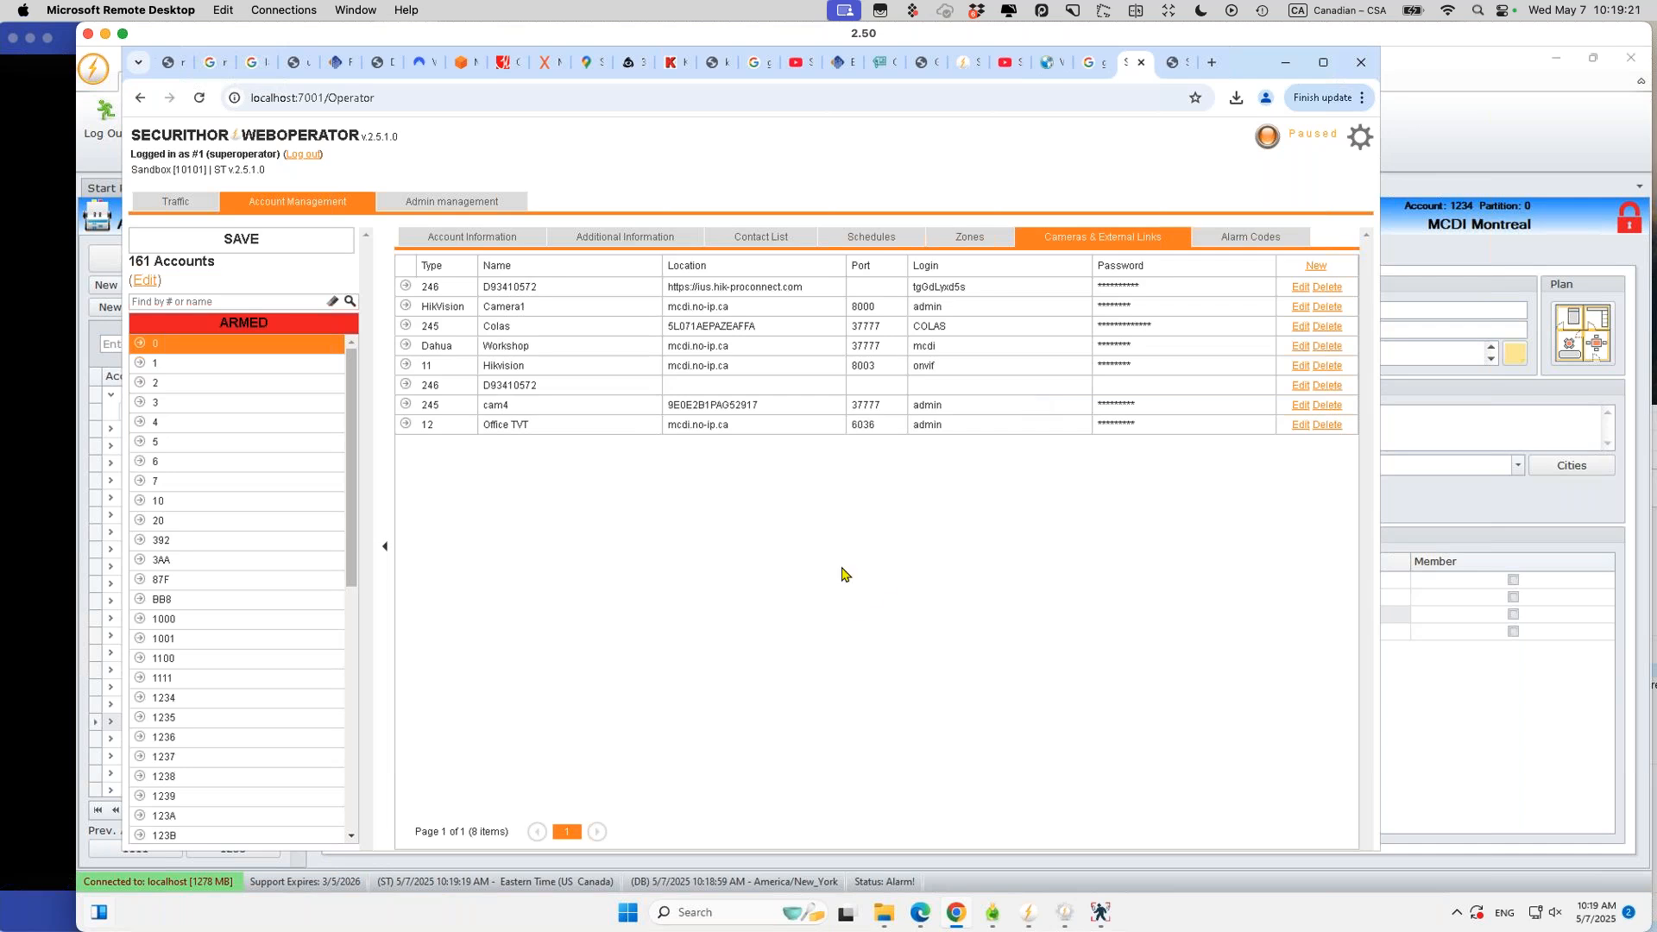
left_click(467, 246)
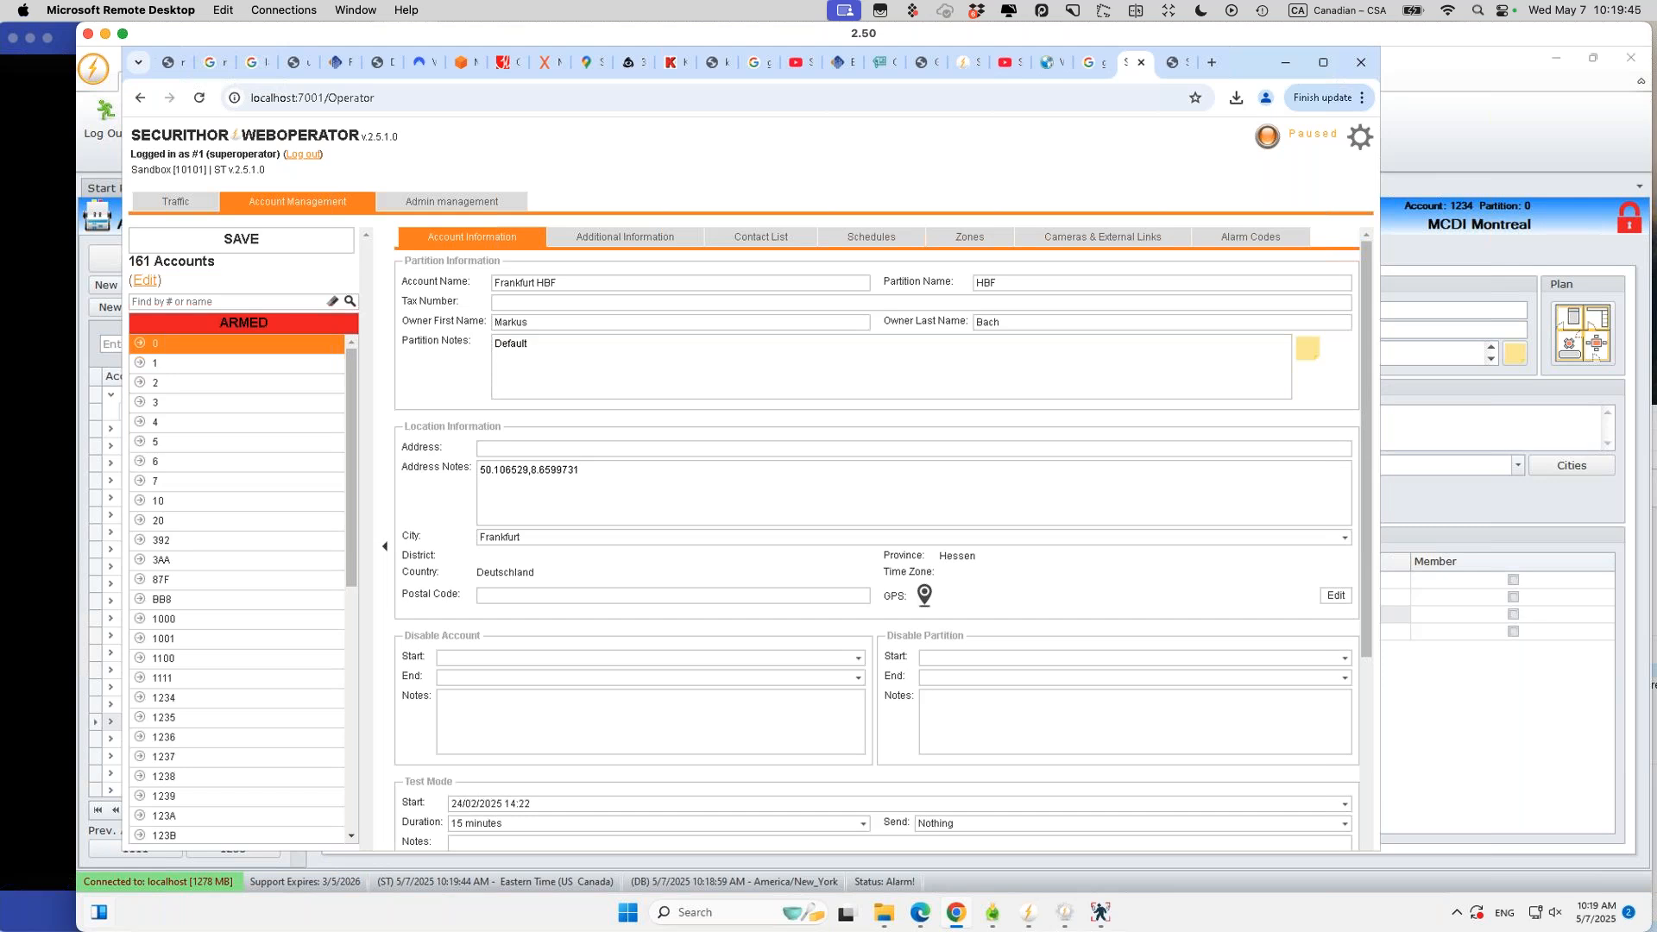
left_click(631, 240)
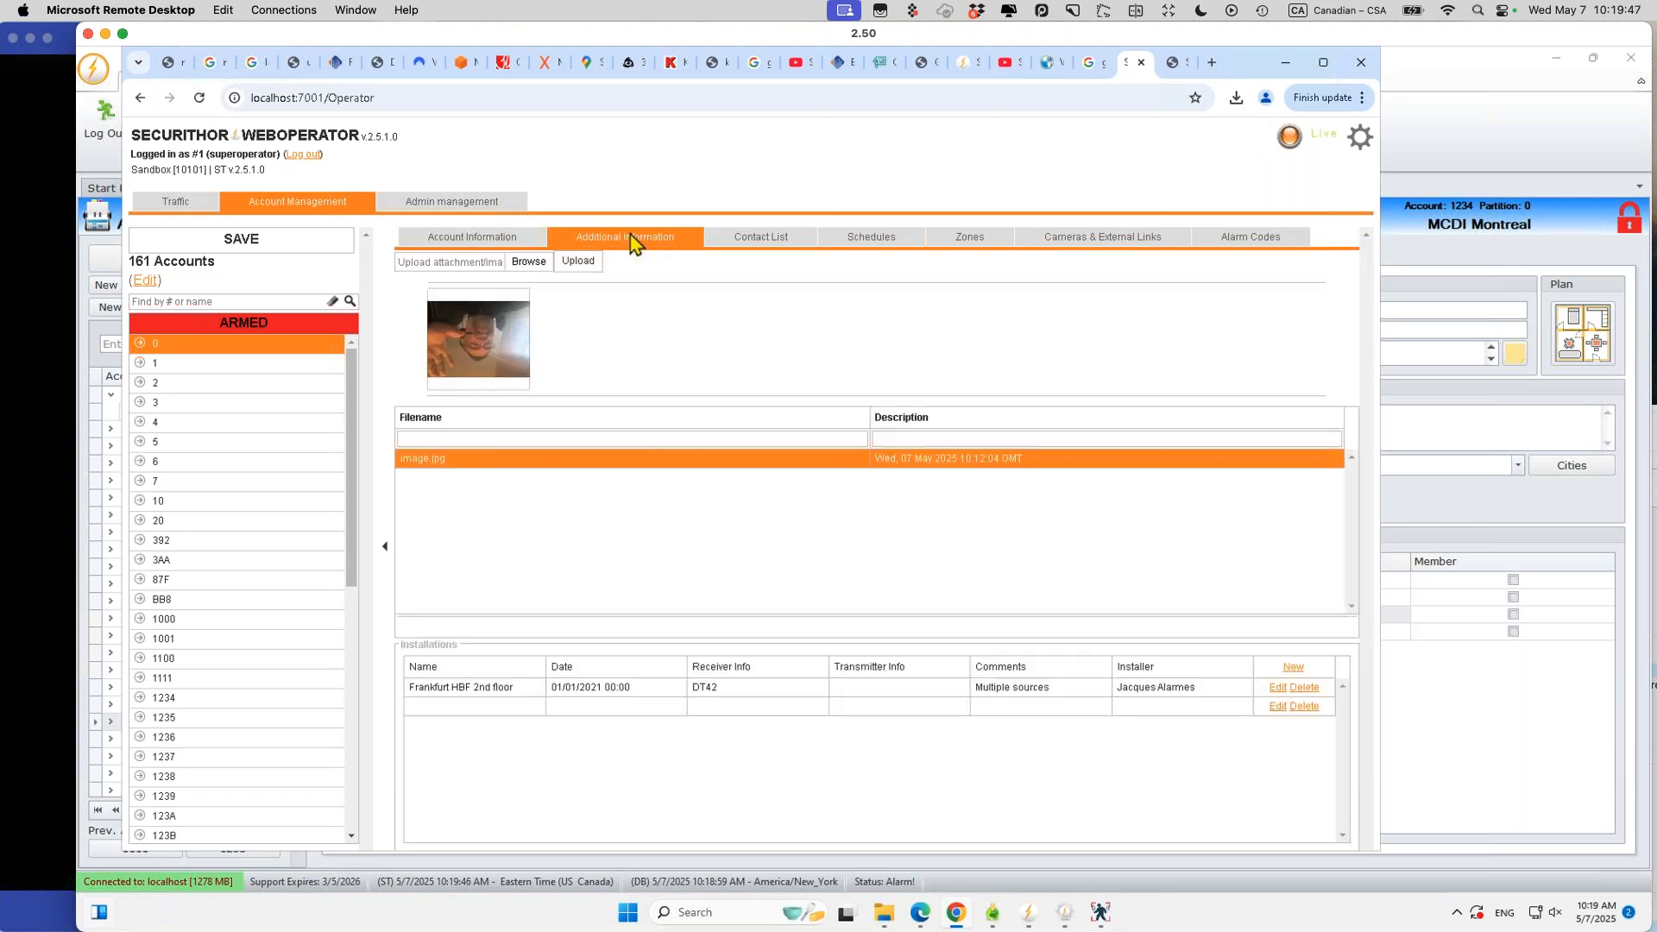
left_click(739, 239)
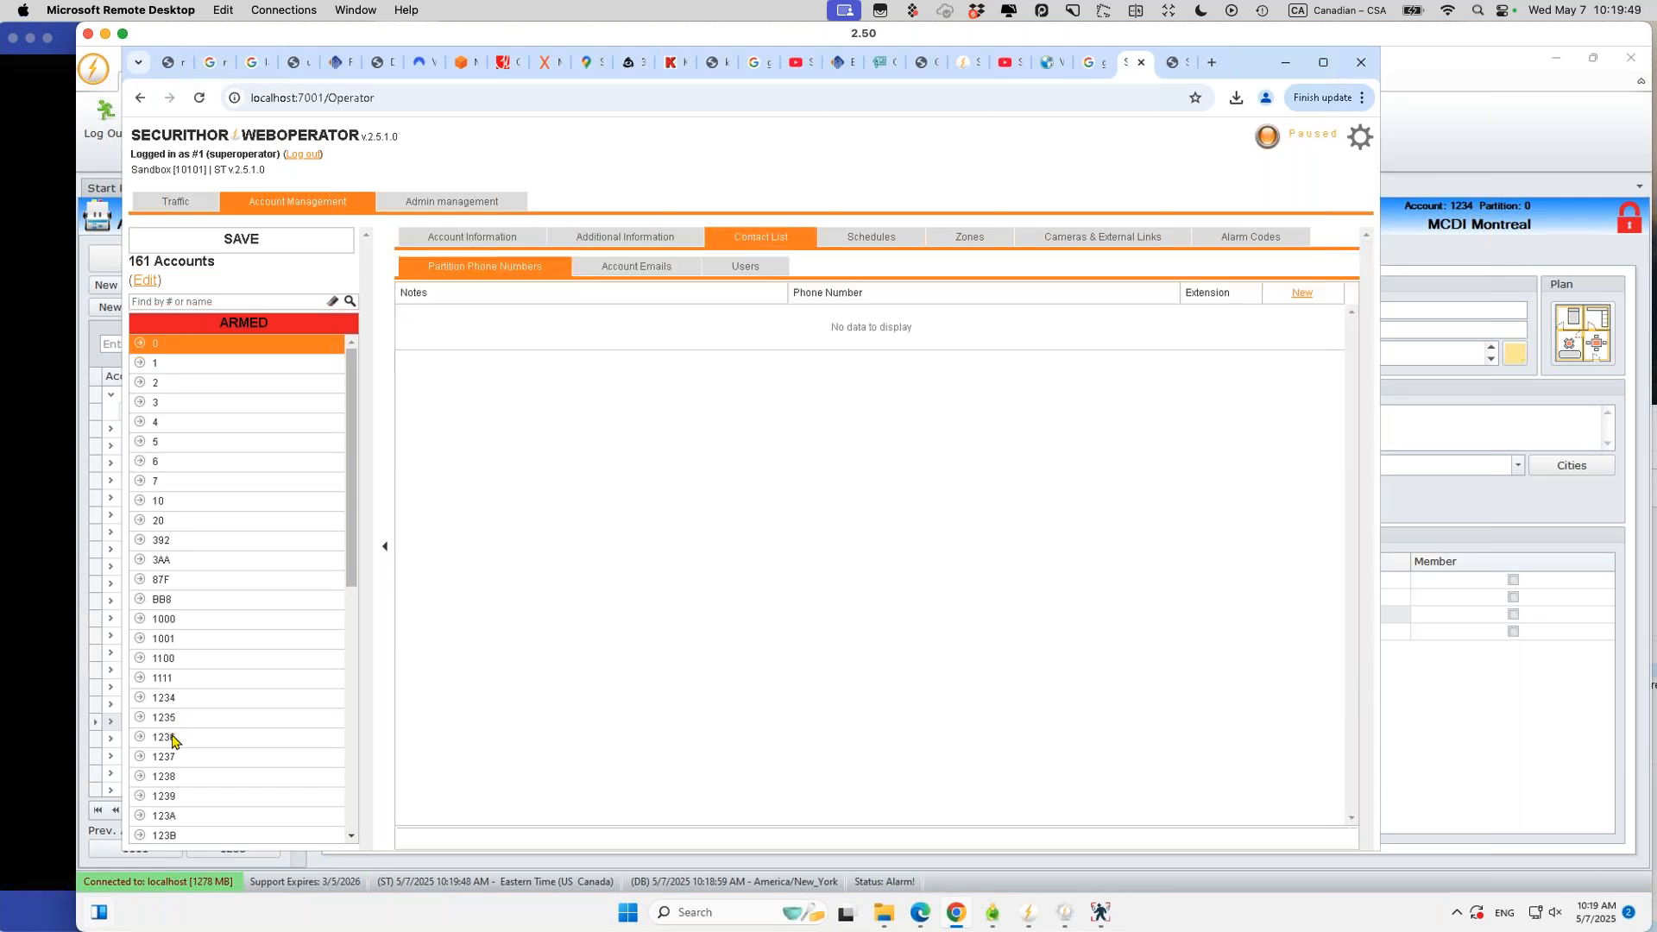
Step: Open account 1236 and filter its alarm codes to E130
left_click(175, 738)
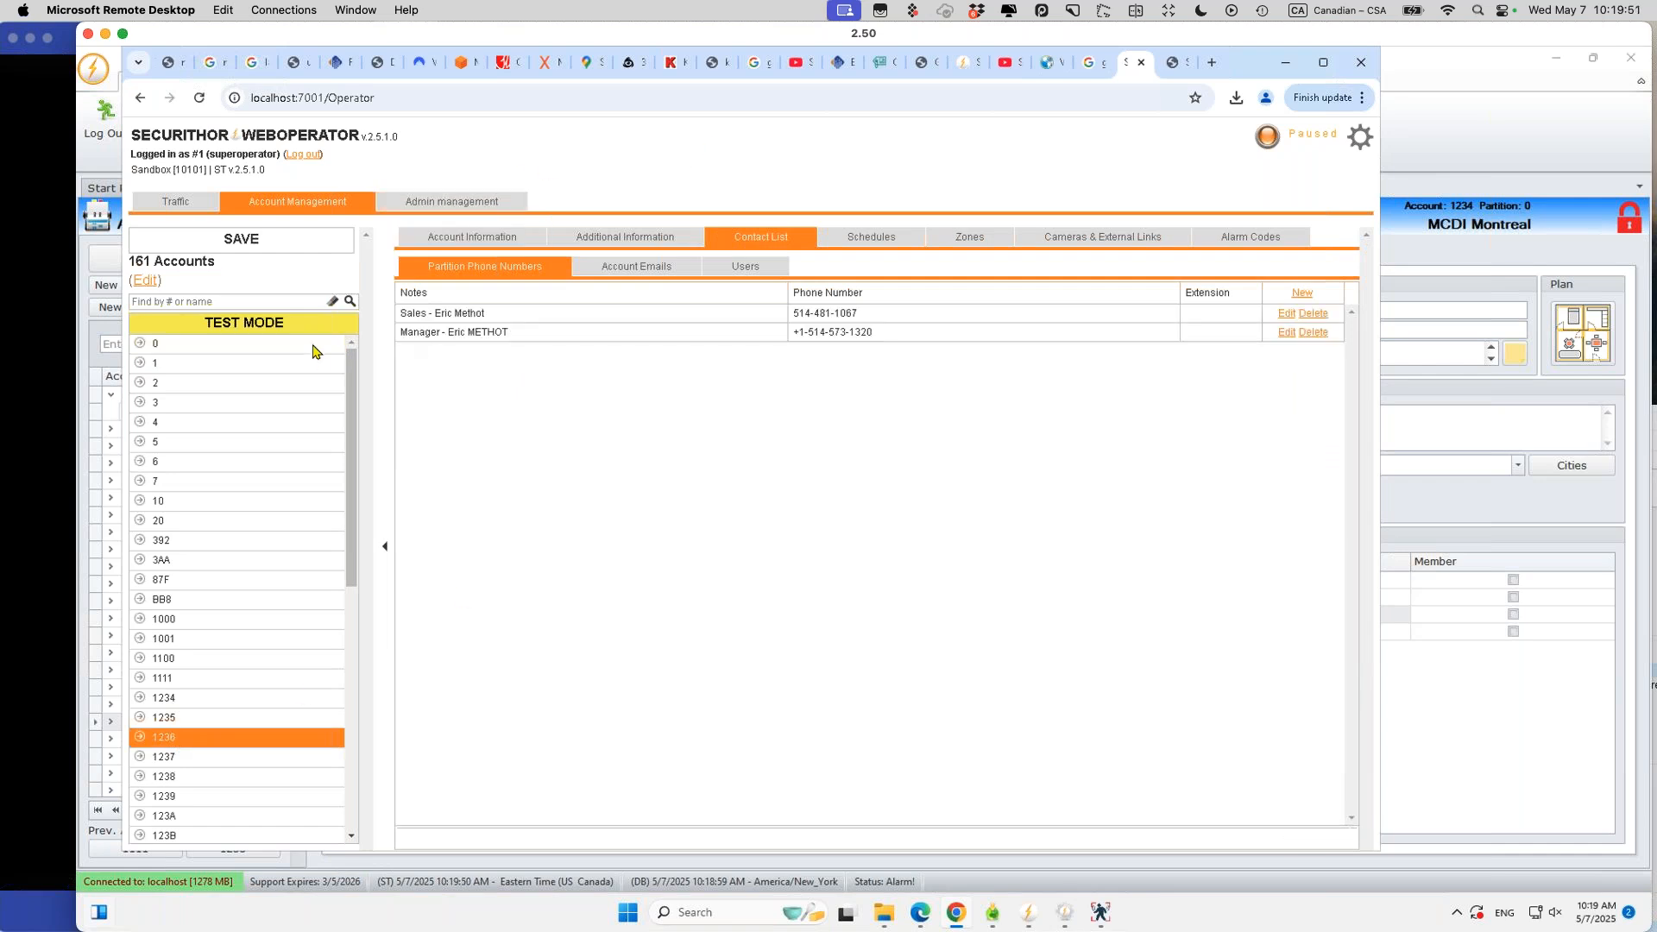
left_click(648, 238)
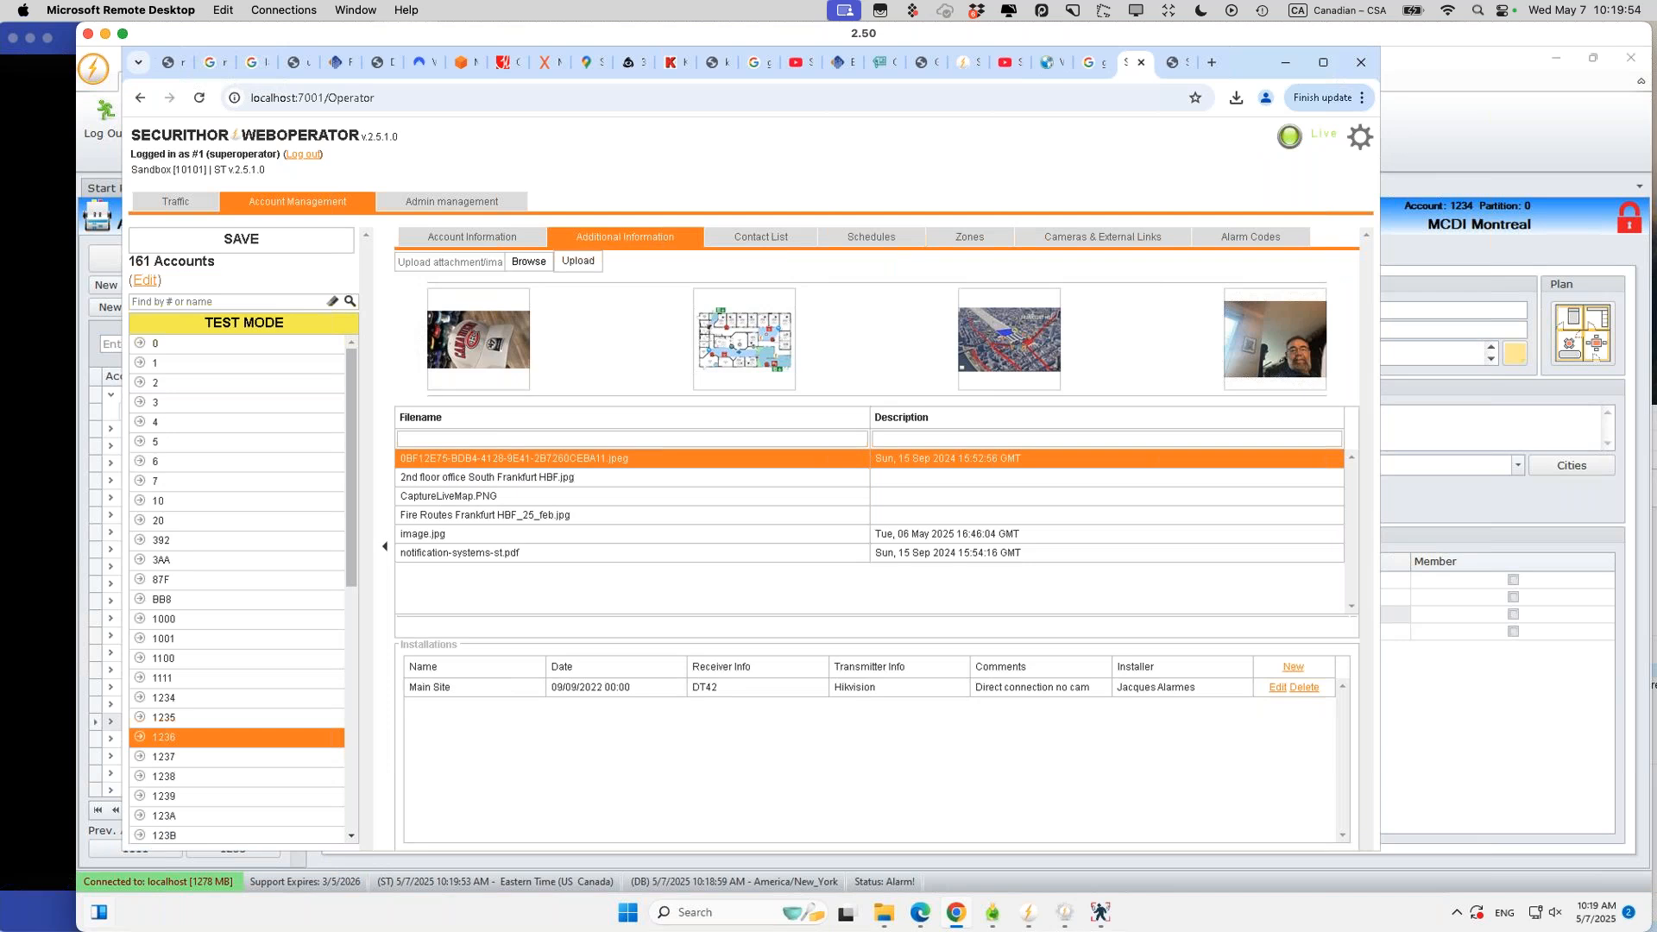
left_click(1255, 241)
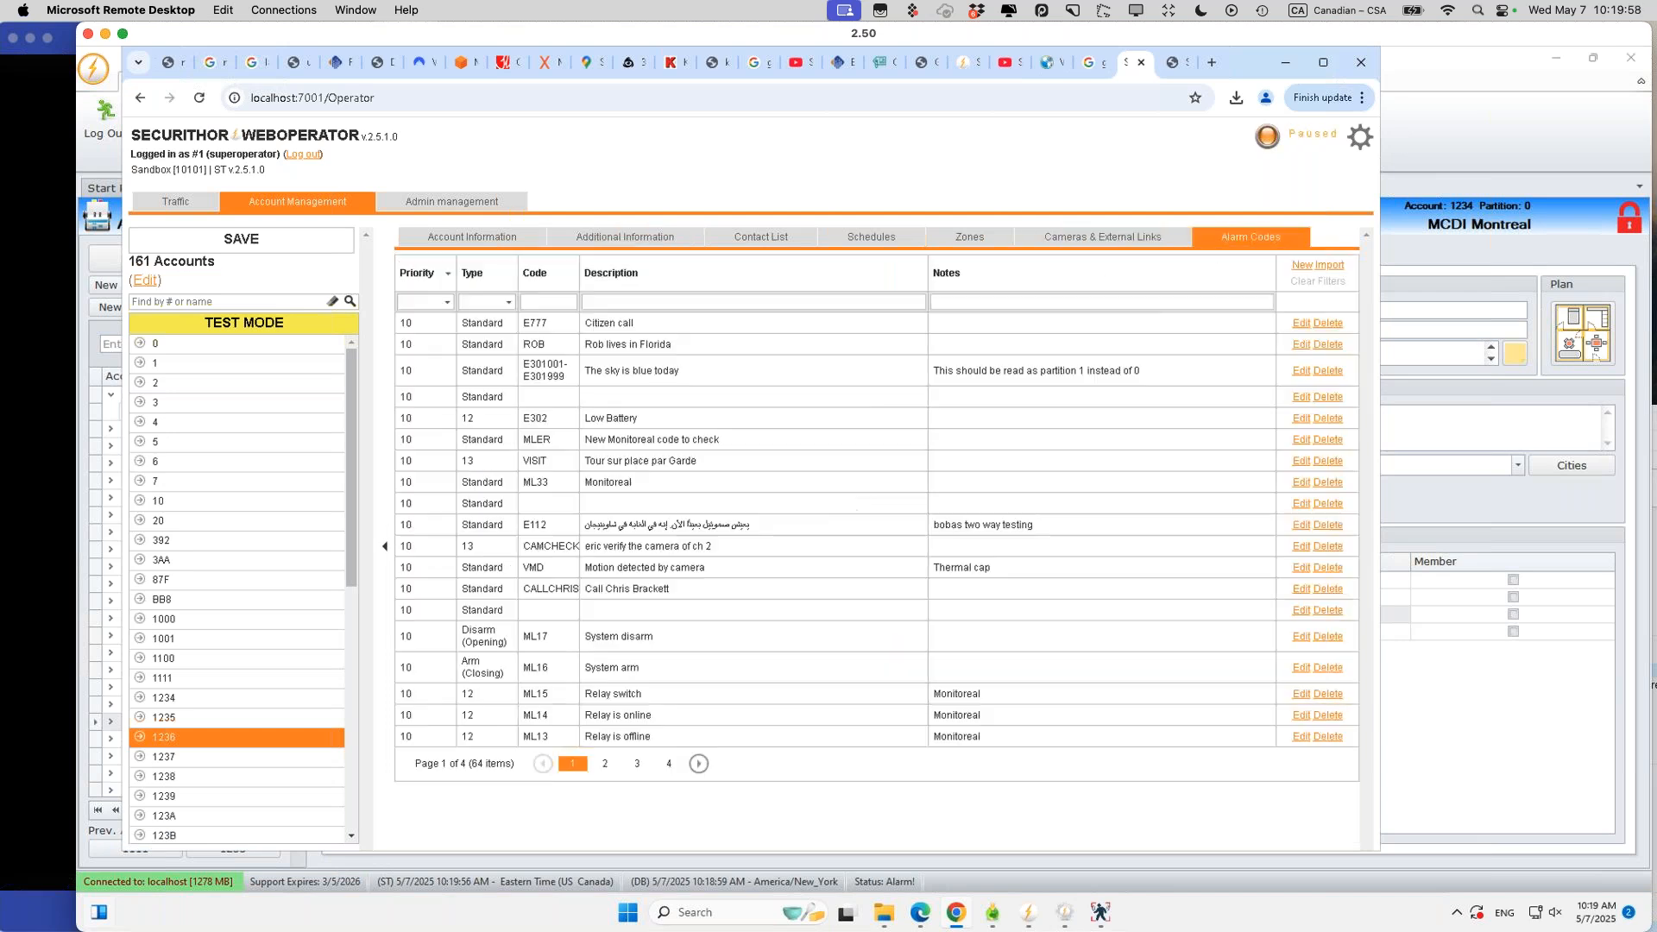
left_click(537, 301)
type("E130")
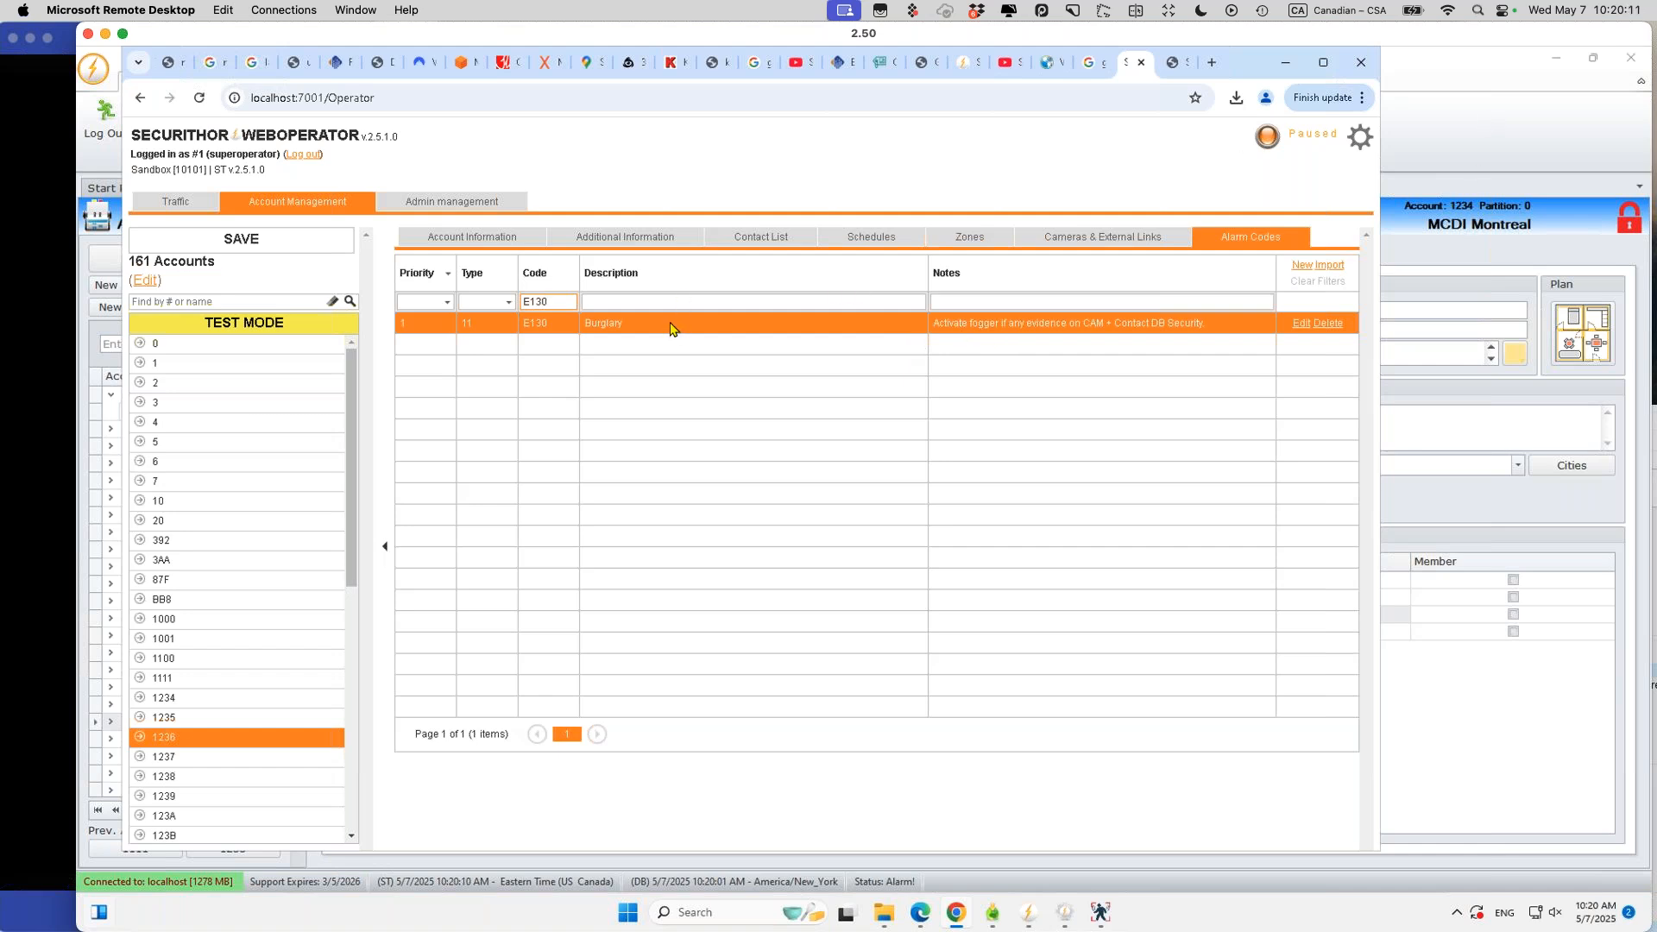
left_click(1461, 139)
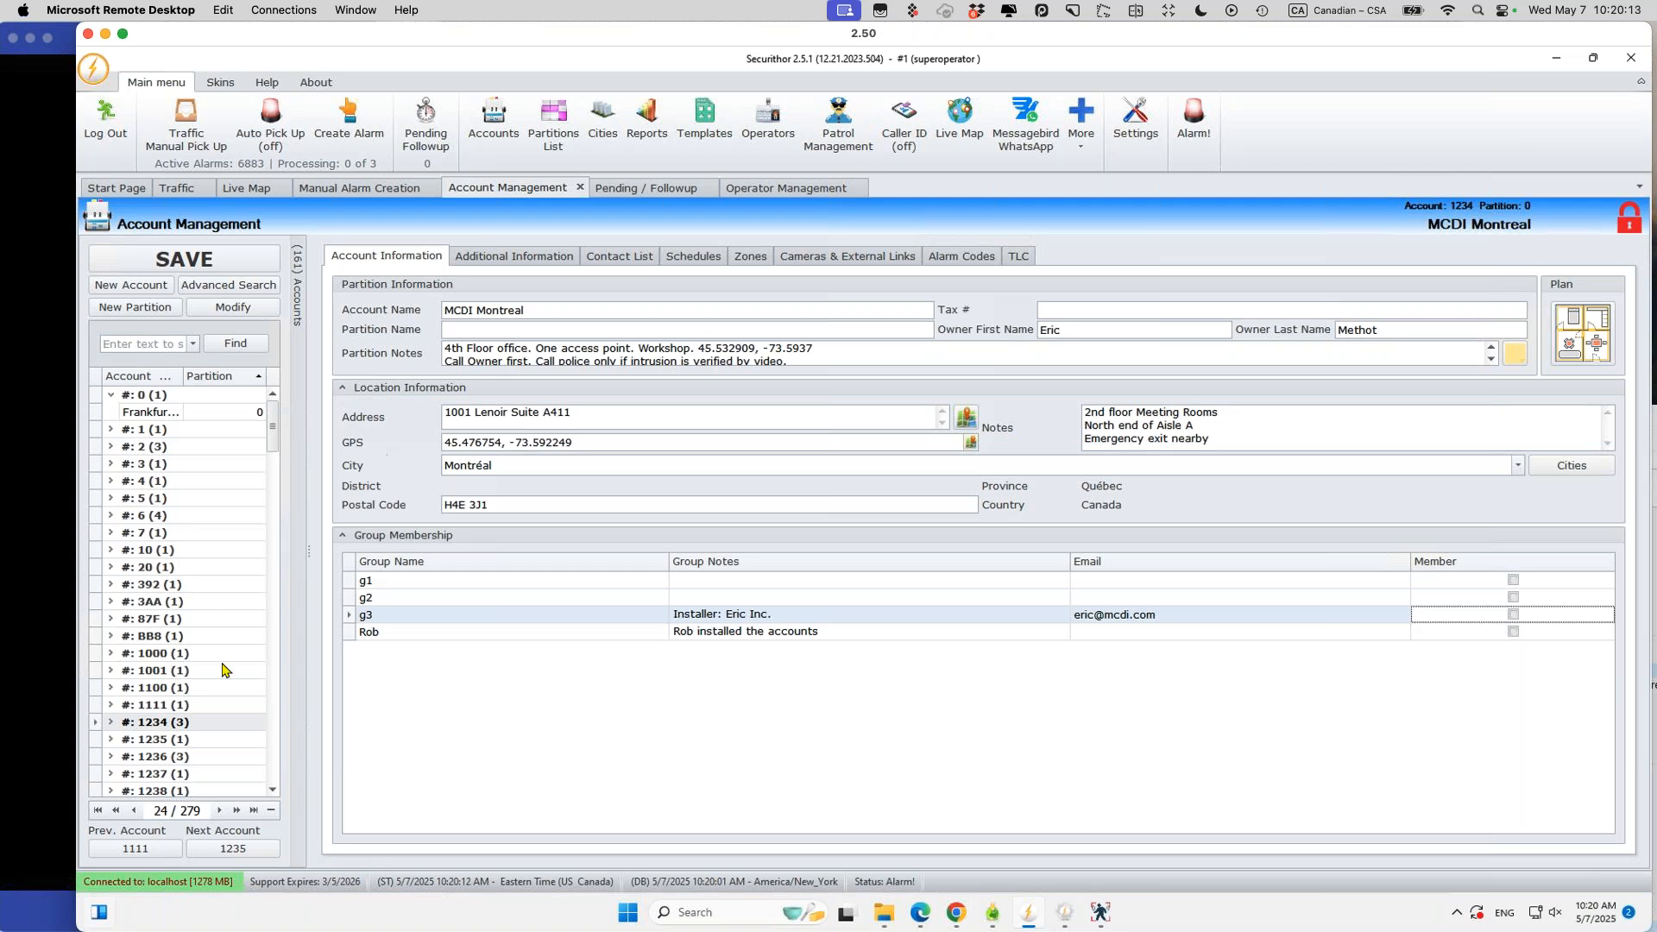
Step: Select account 1236 Frankfurt in the desktop console and show its alarm codes
left_click(208, 740)
left_click(207, 756)
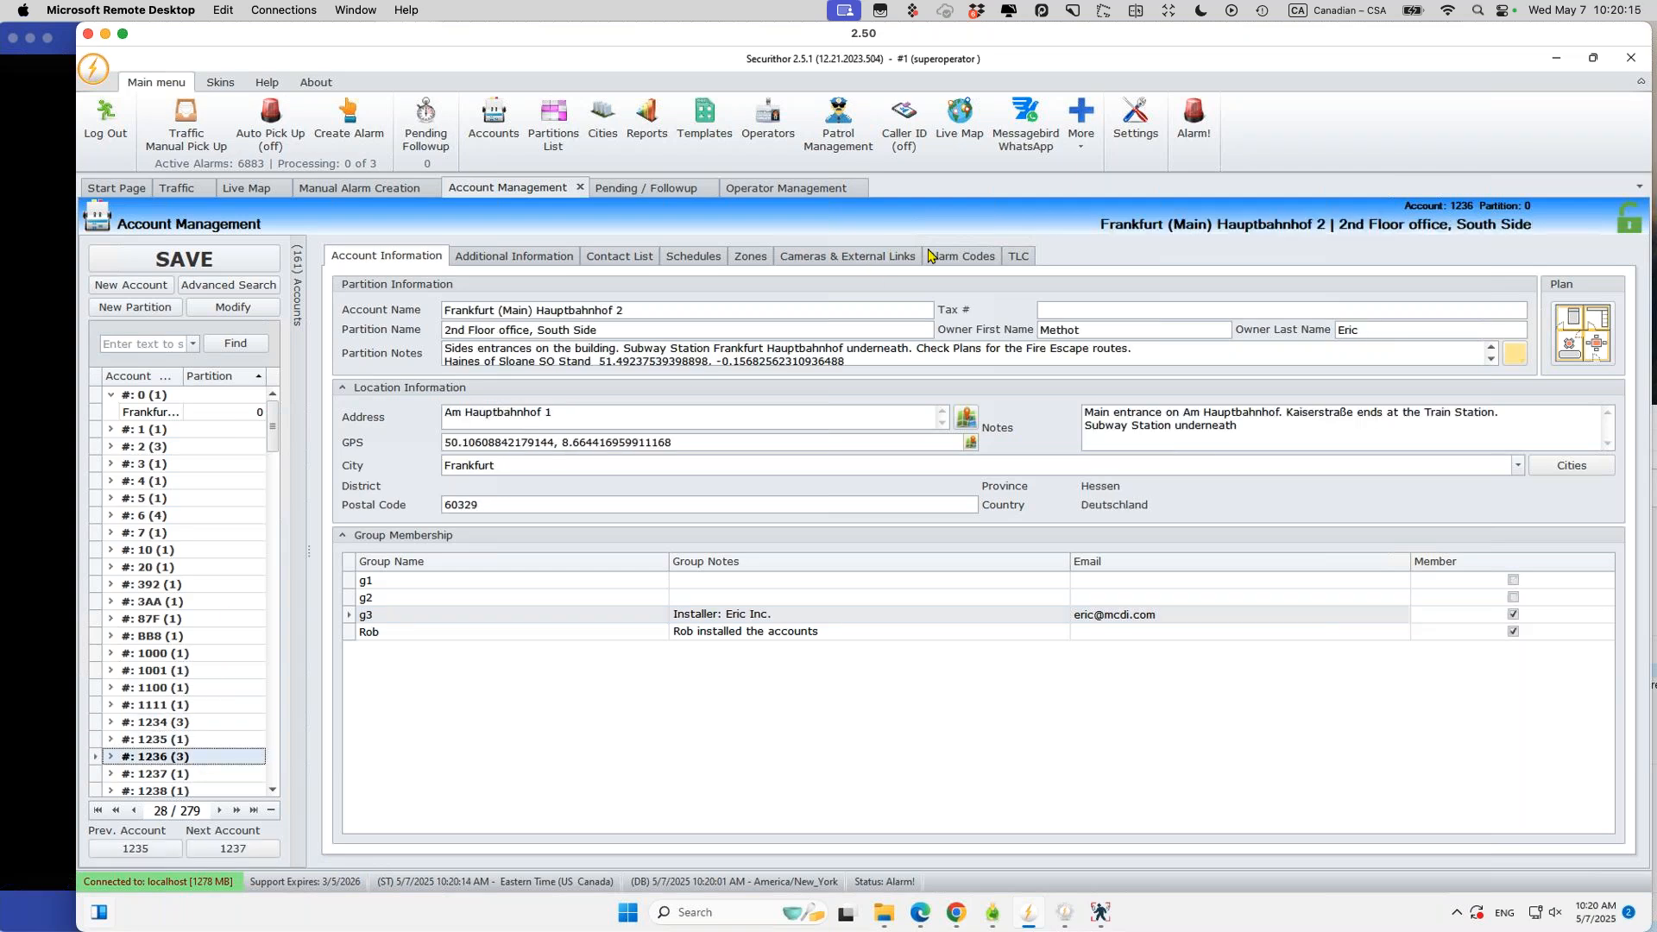
left_click(963, 256)
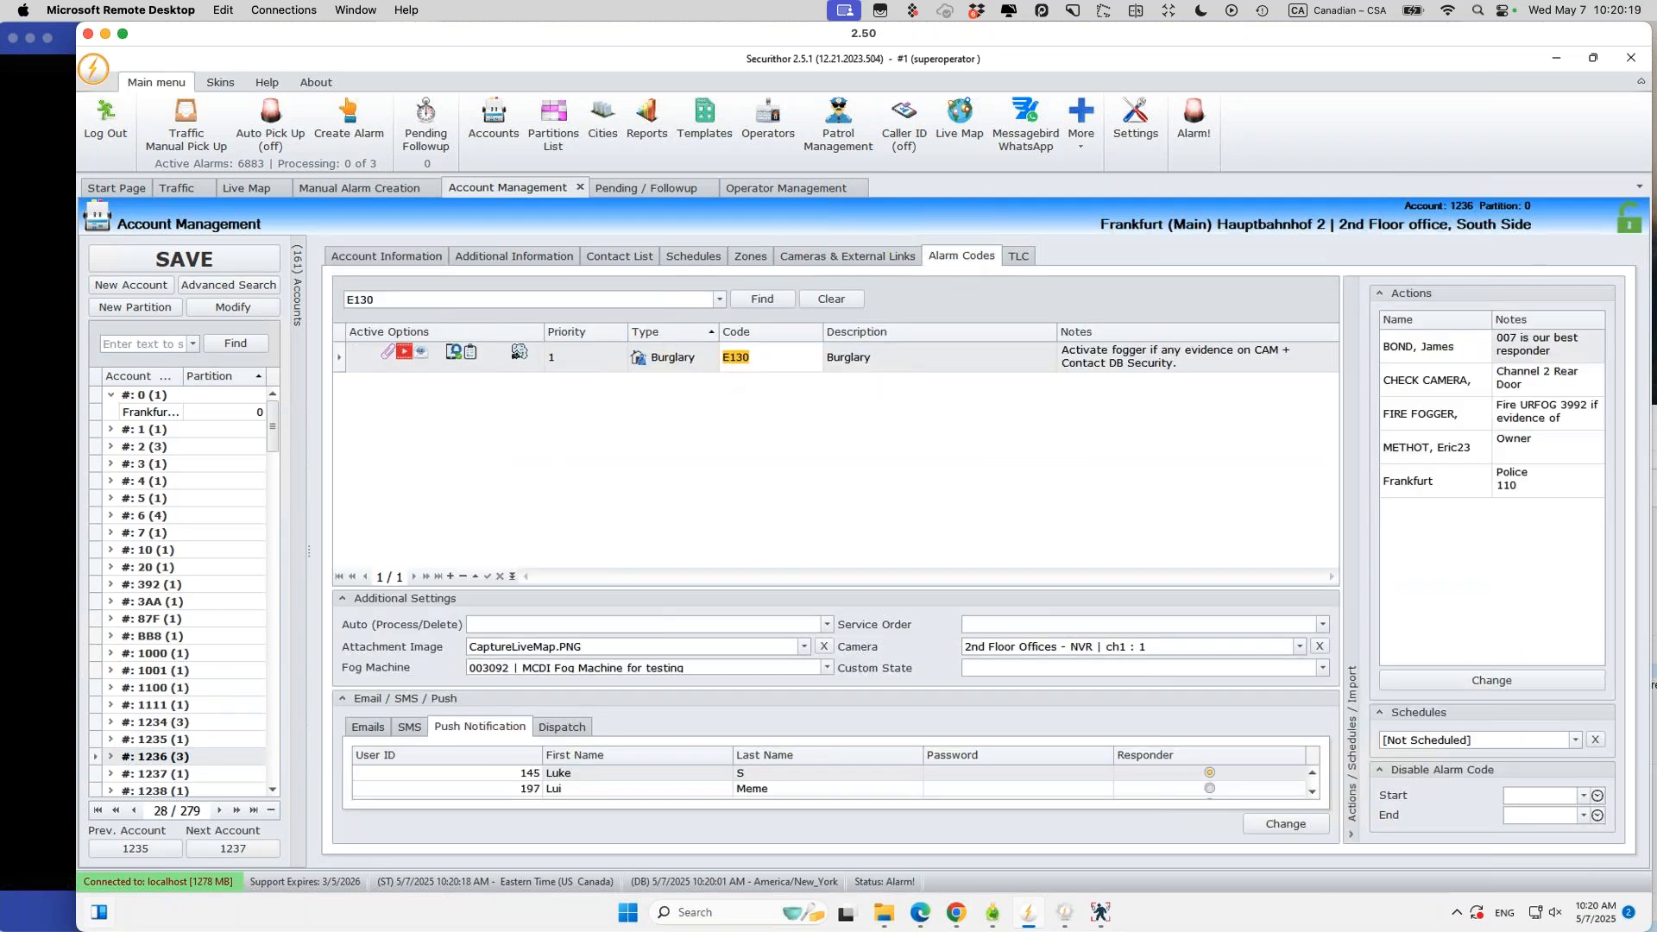
mouse_move(466, 929)
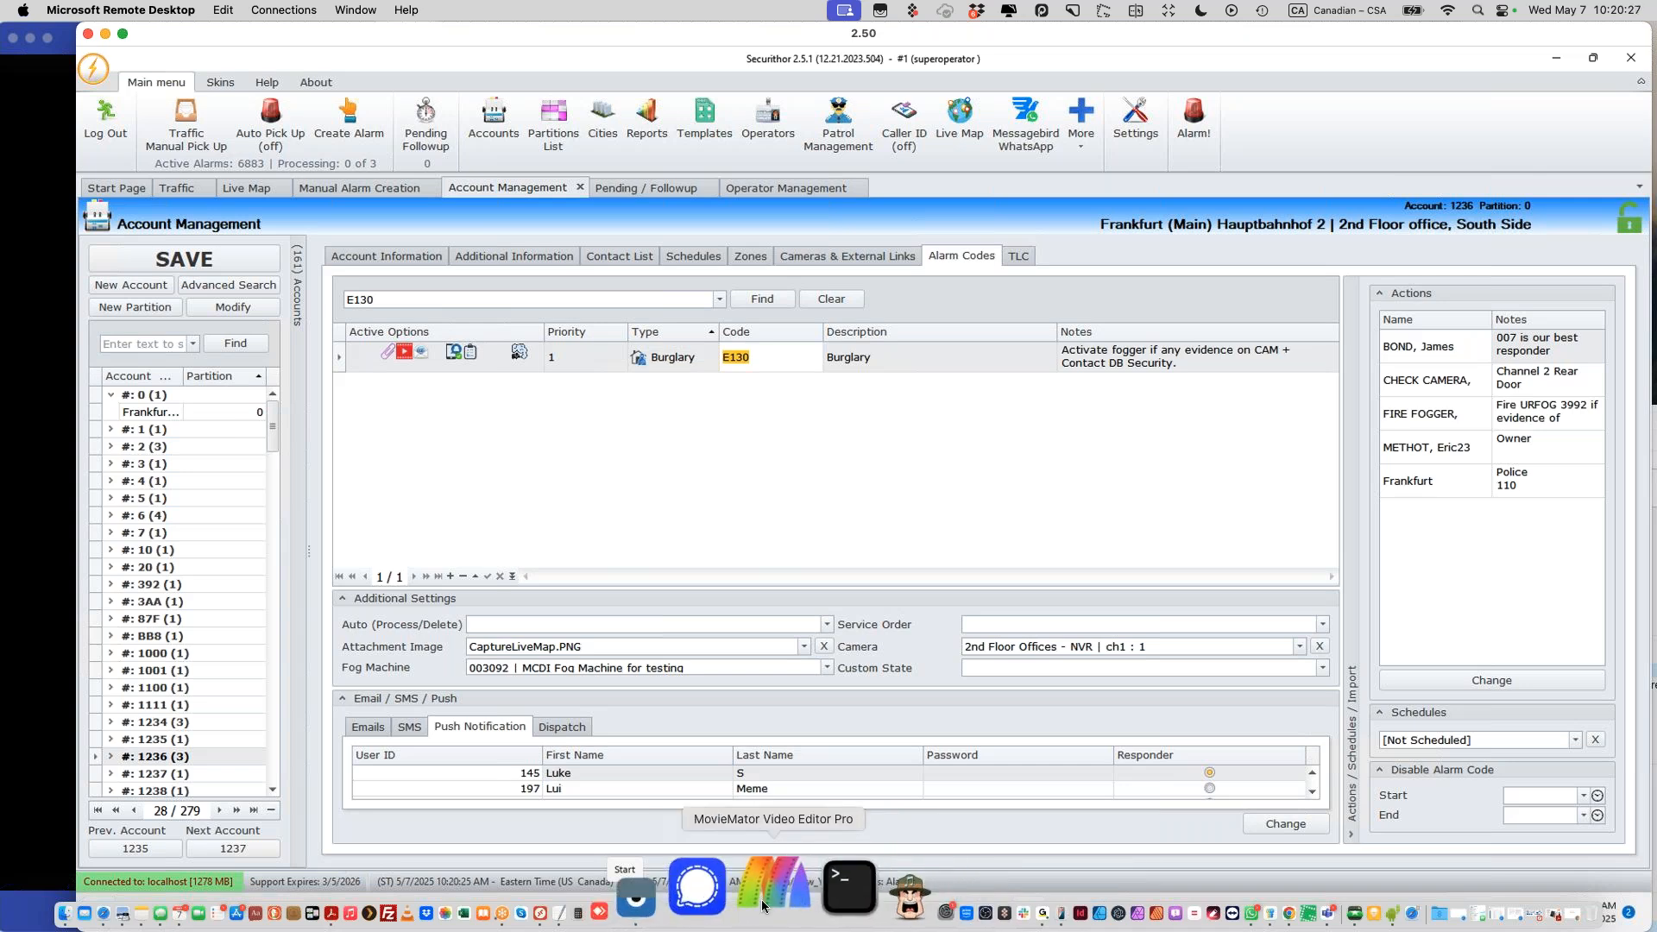
left_click(761, 899)
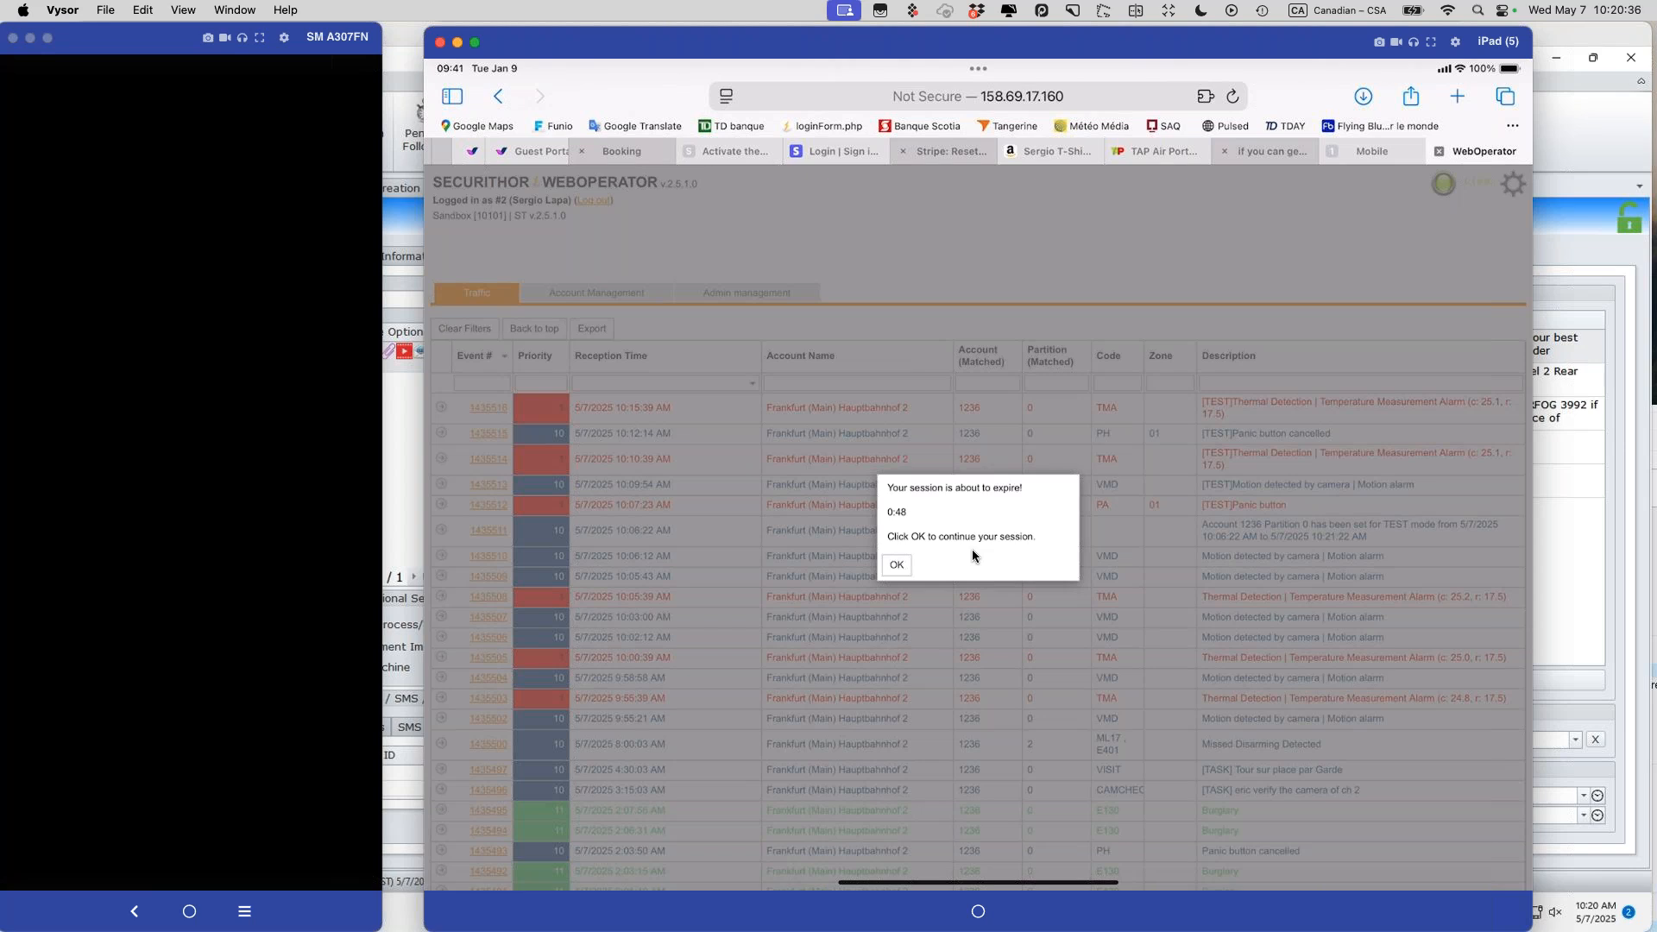
Step: Dismiss the iPad's session-expiry warning and minimise the iPad mirror window
left_click(895, 565)
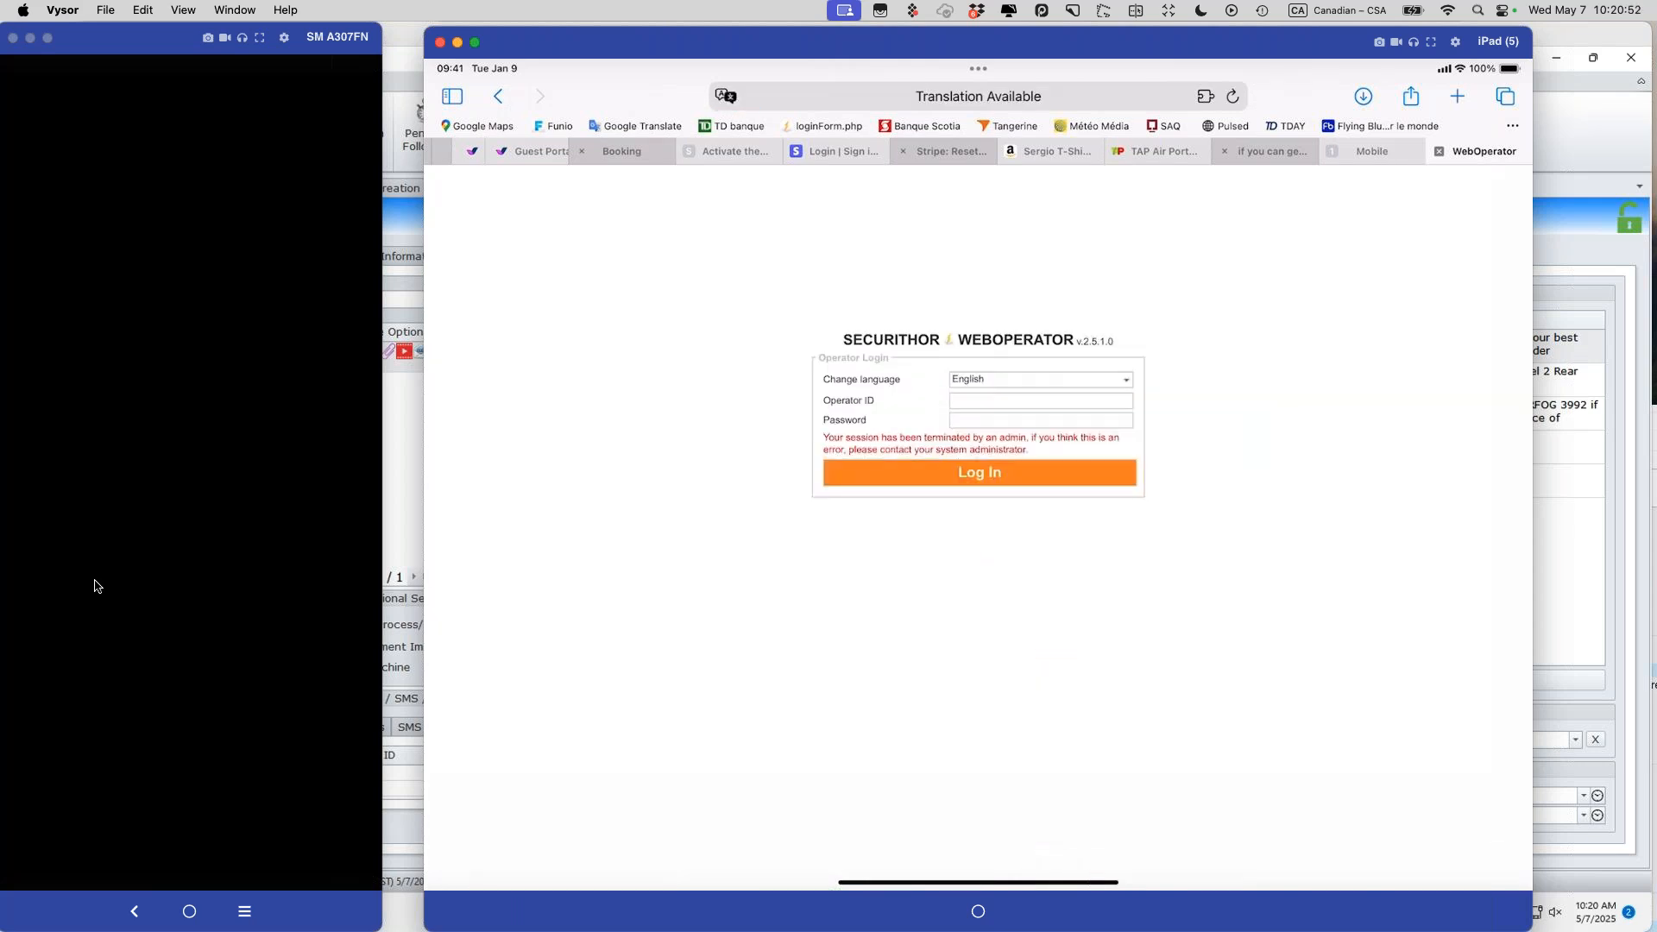
left_click(457, 42)
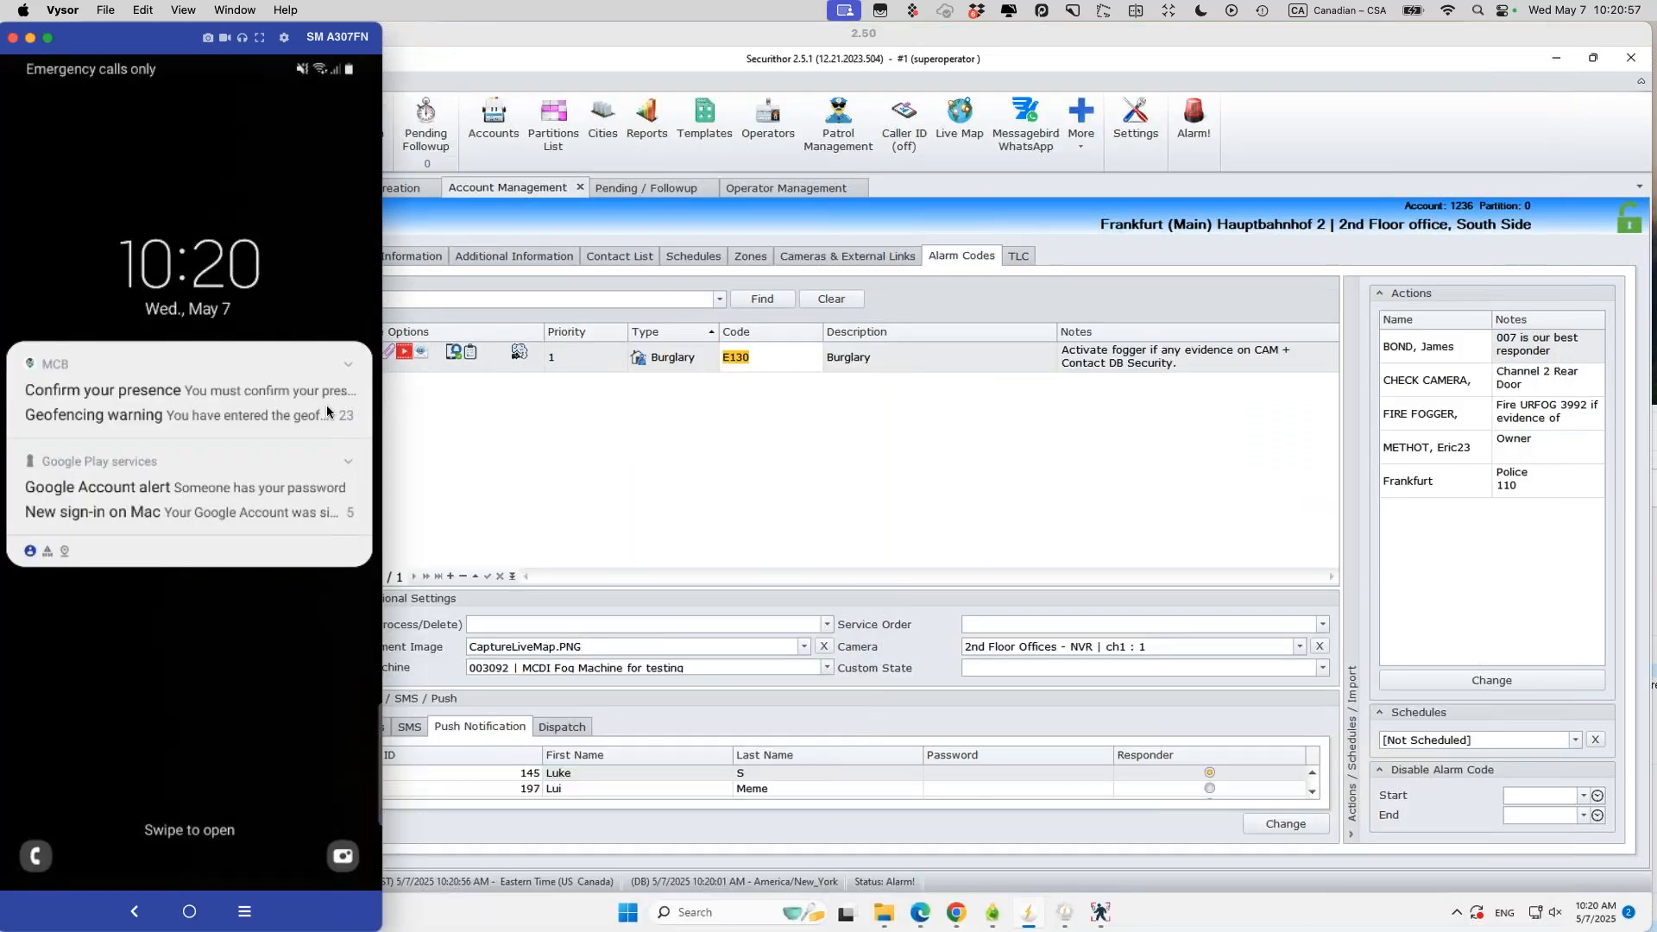
Step: Unlock the phone, close the iPhone mirror, and switch to Chrome from recent apps
left_click_drag(68, 856, 66, 880)
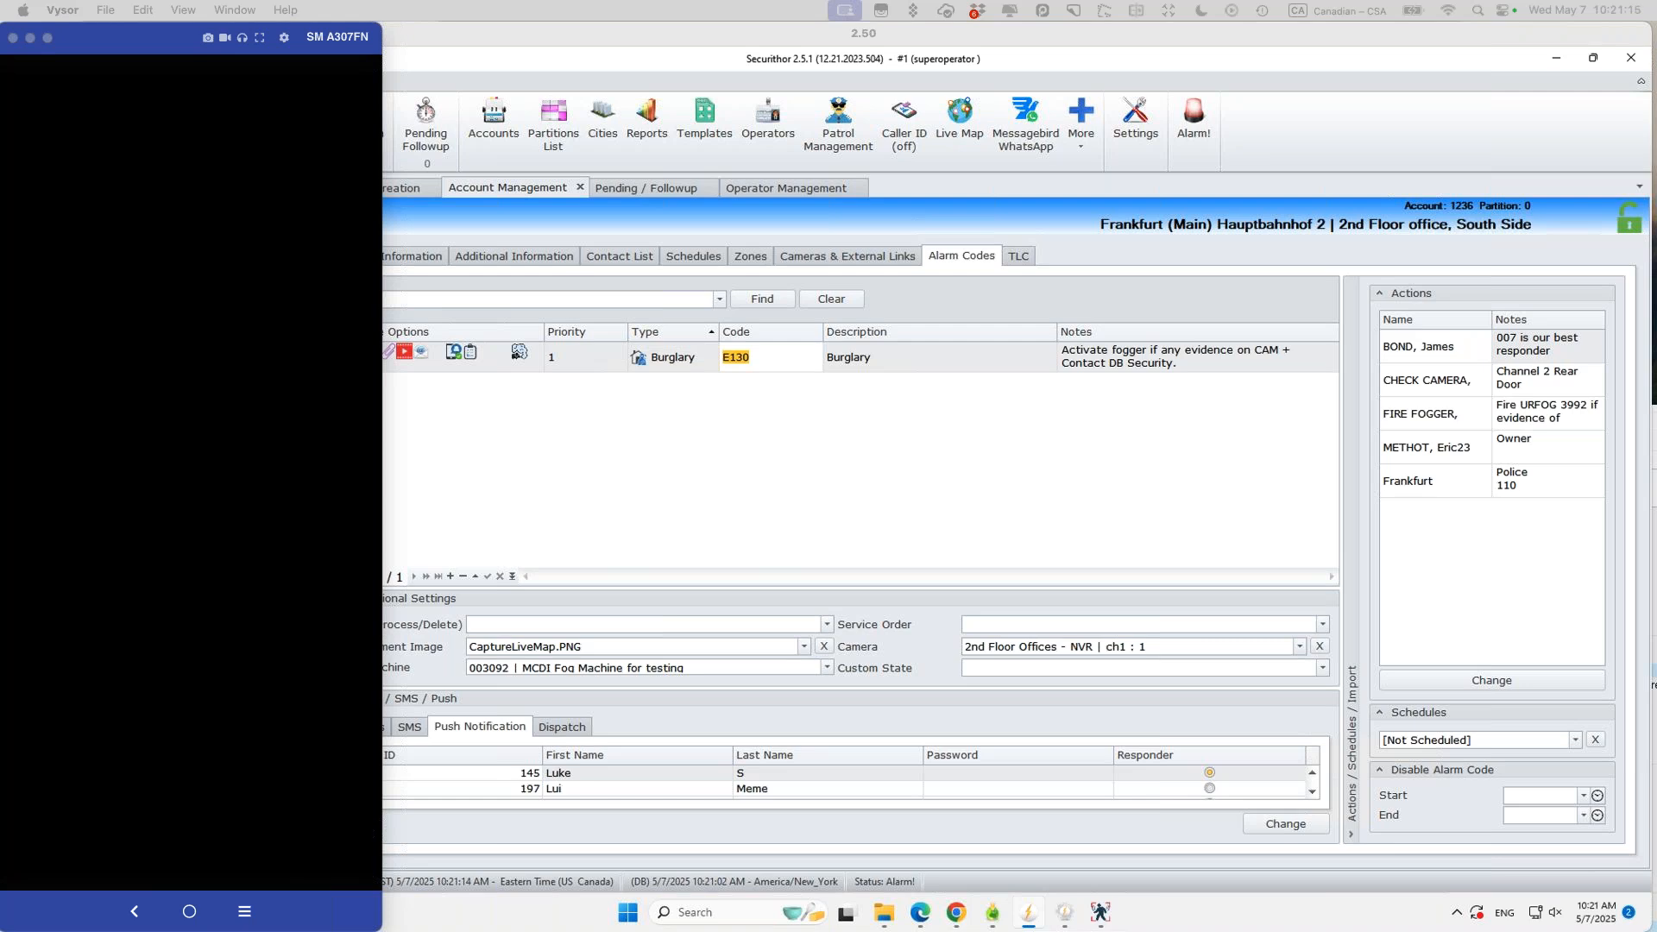
left_click_drag(733, 930, 504, 19)
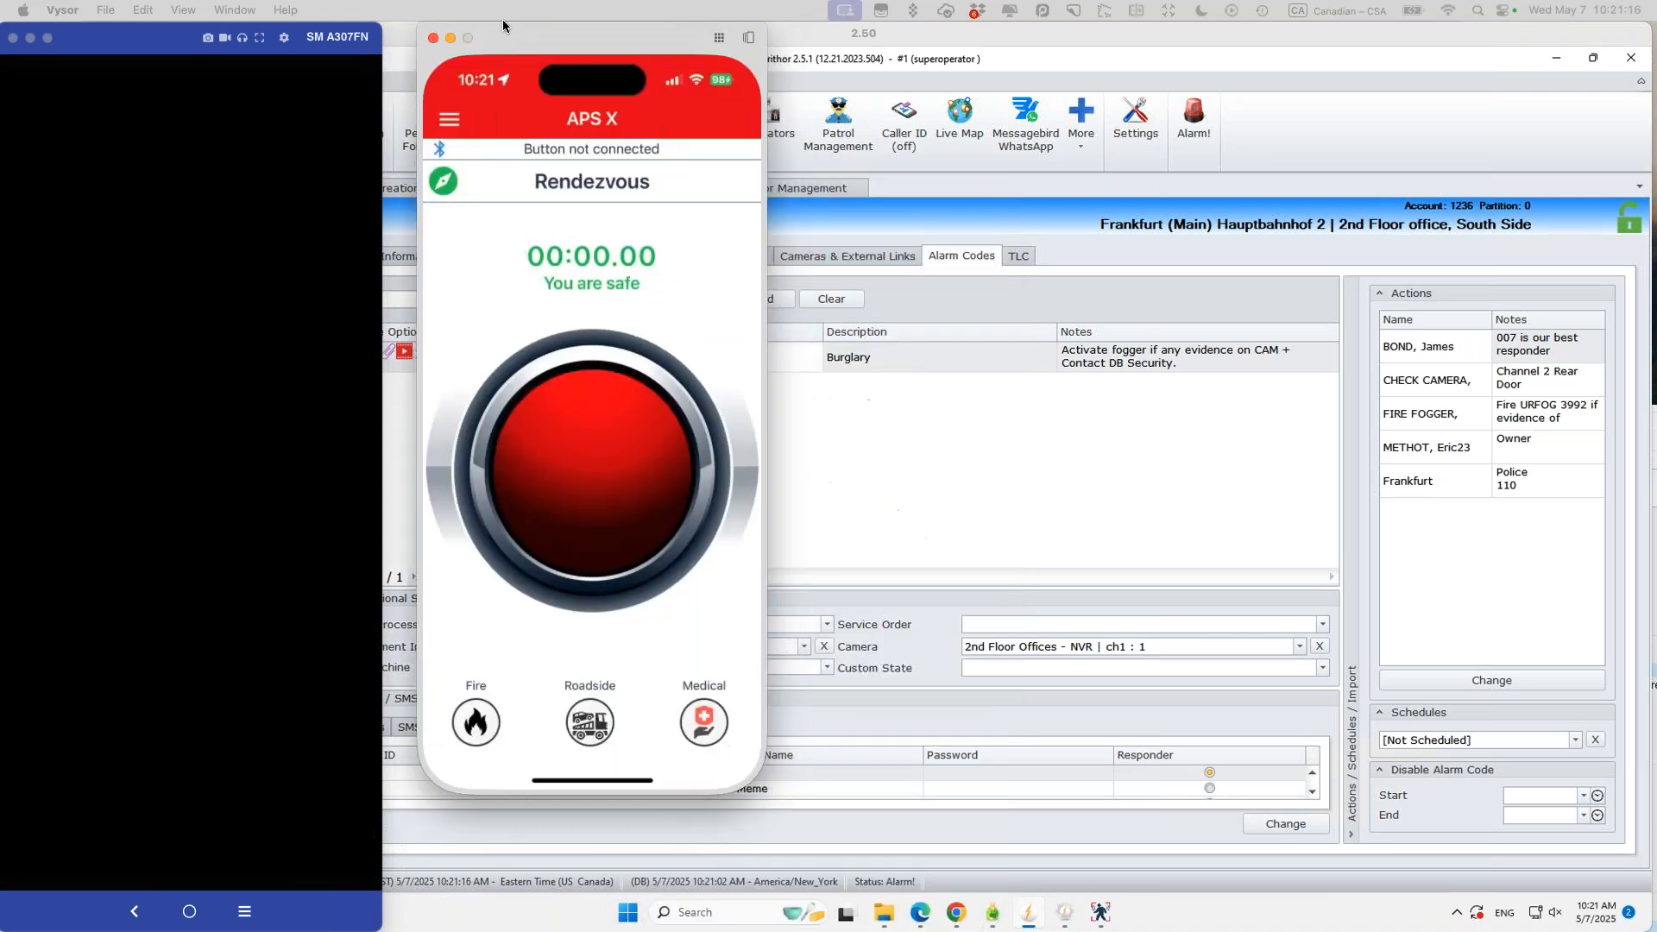
key("ctrl+alt+c")
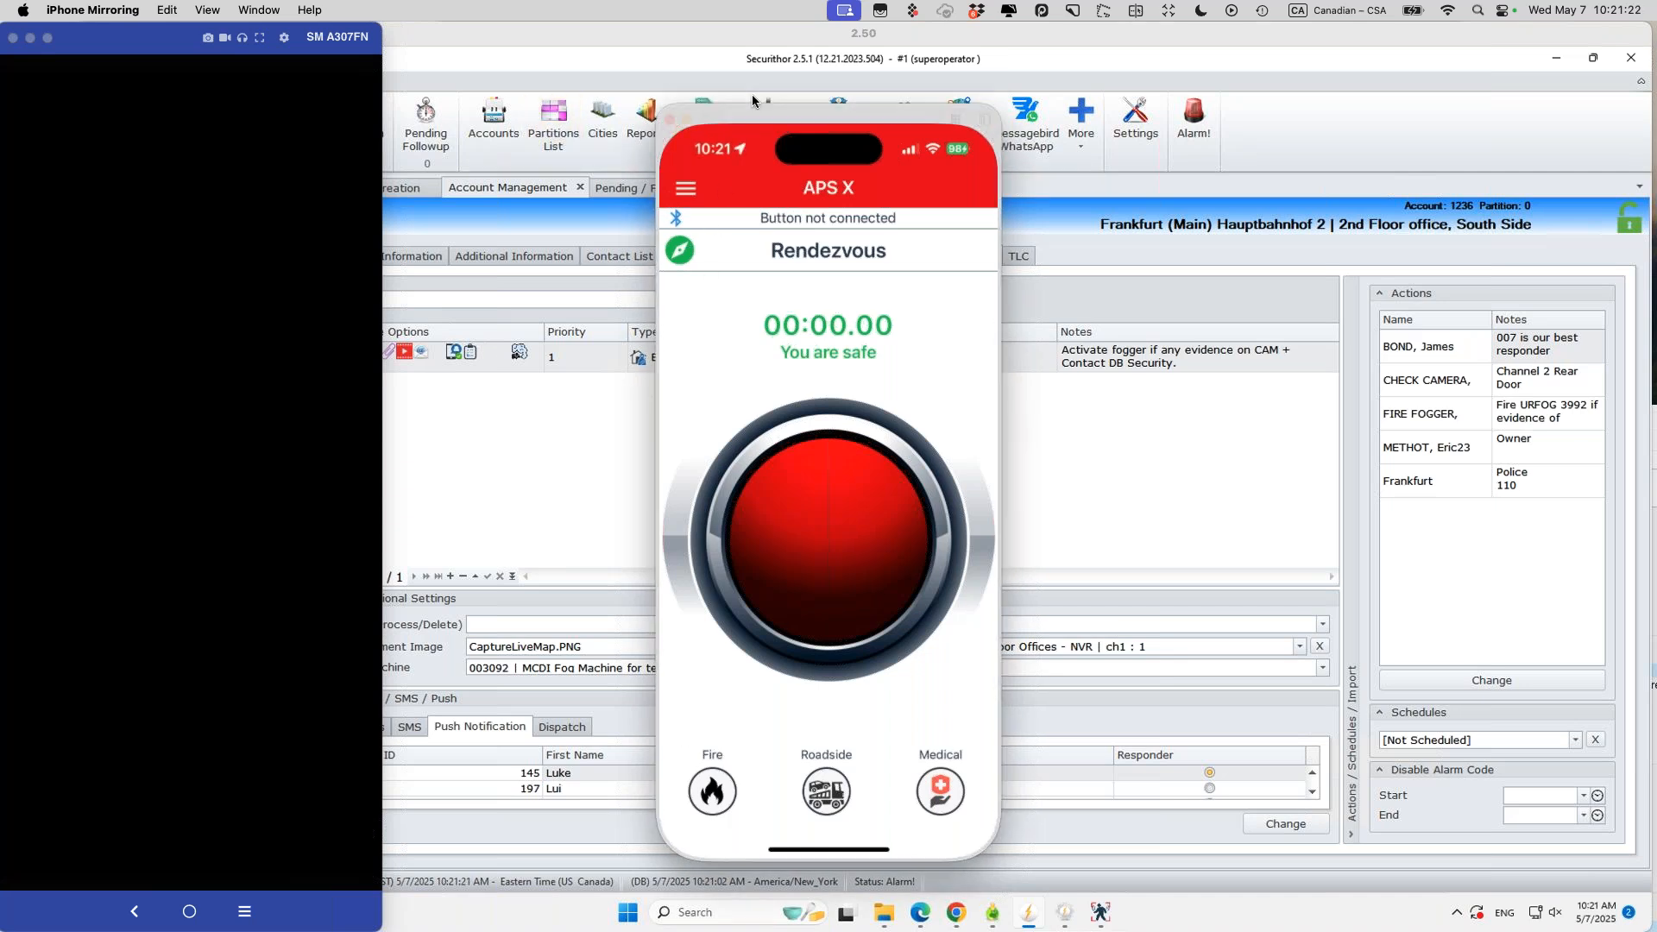
left_click(665, 108)
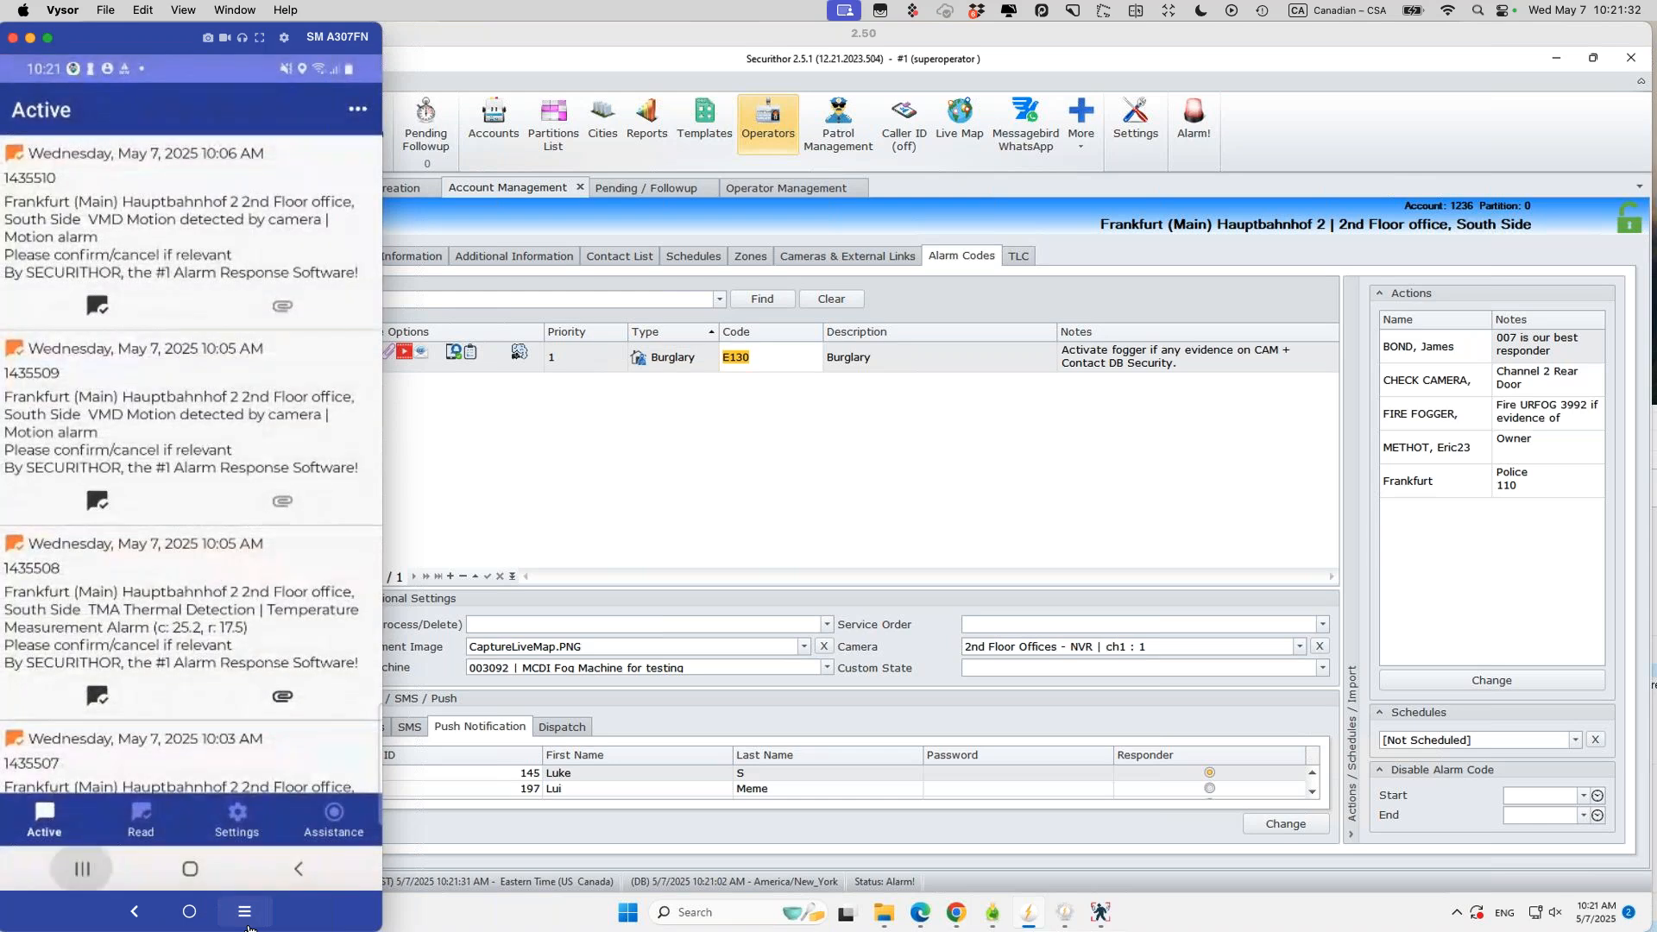
left_click(246, 914)
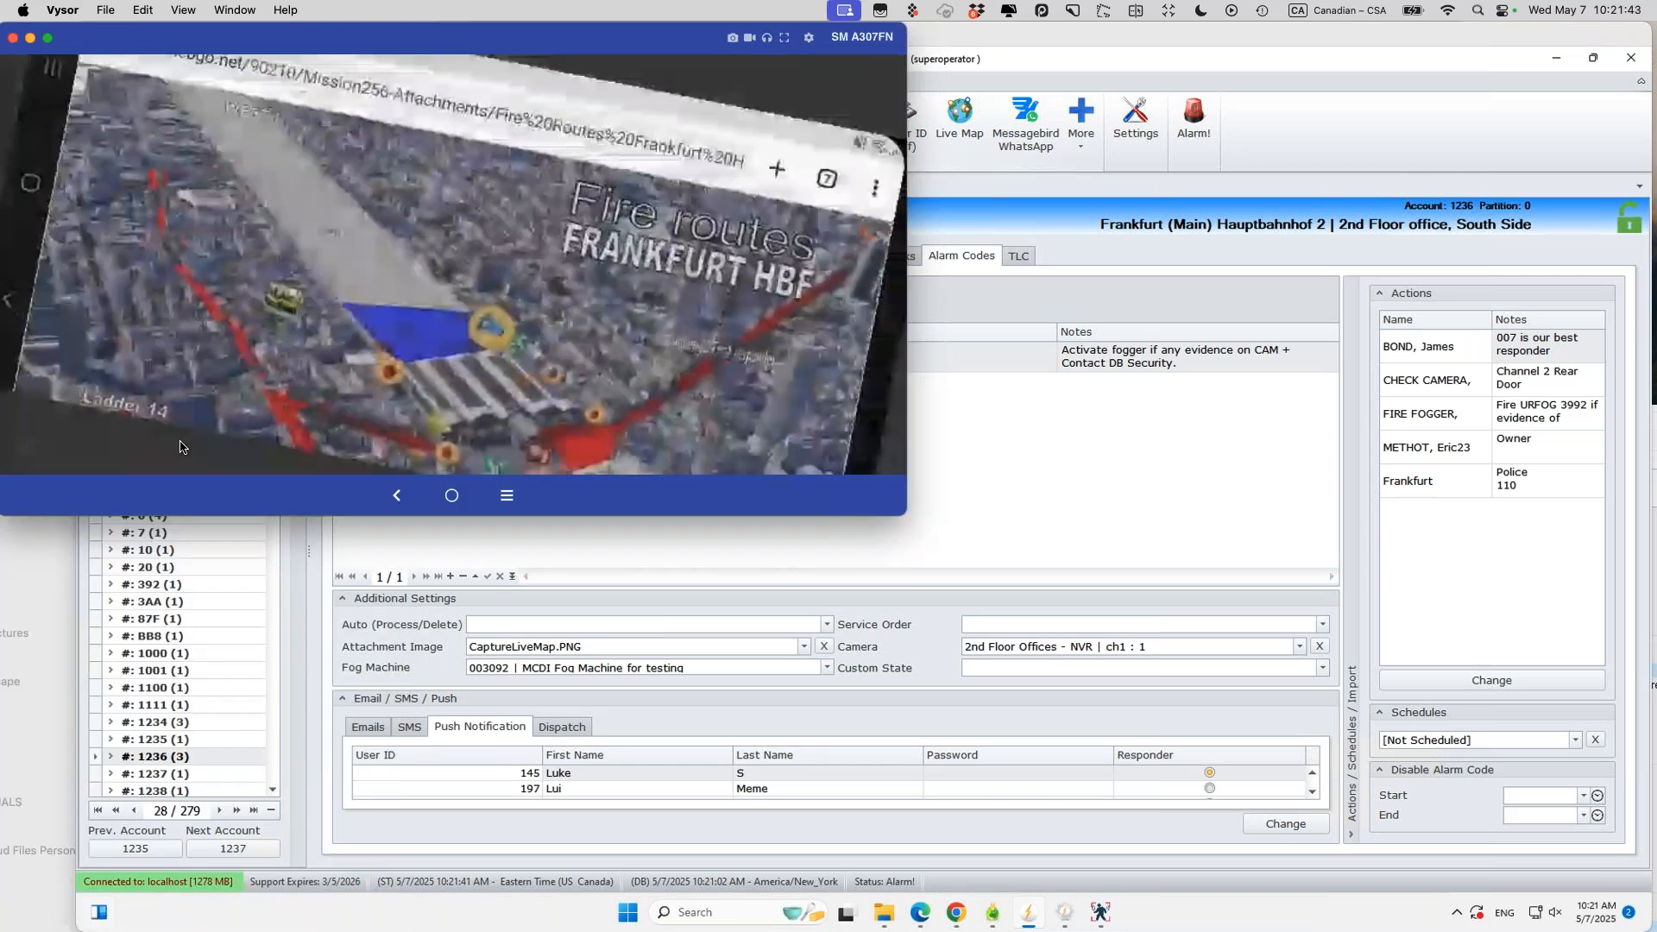
Step: Check the local WebOperator address, then enter the 158 server address in the phone's Chrome
left_click(621, 129)
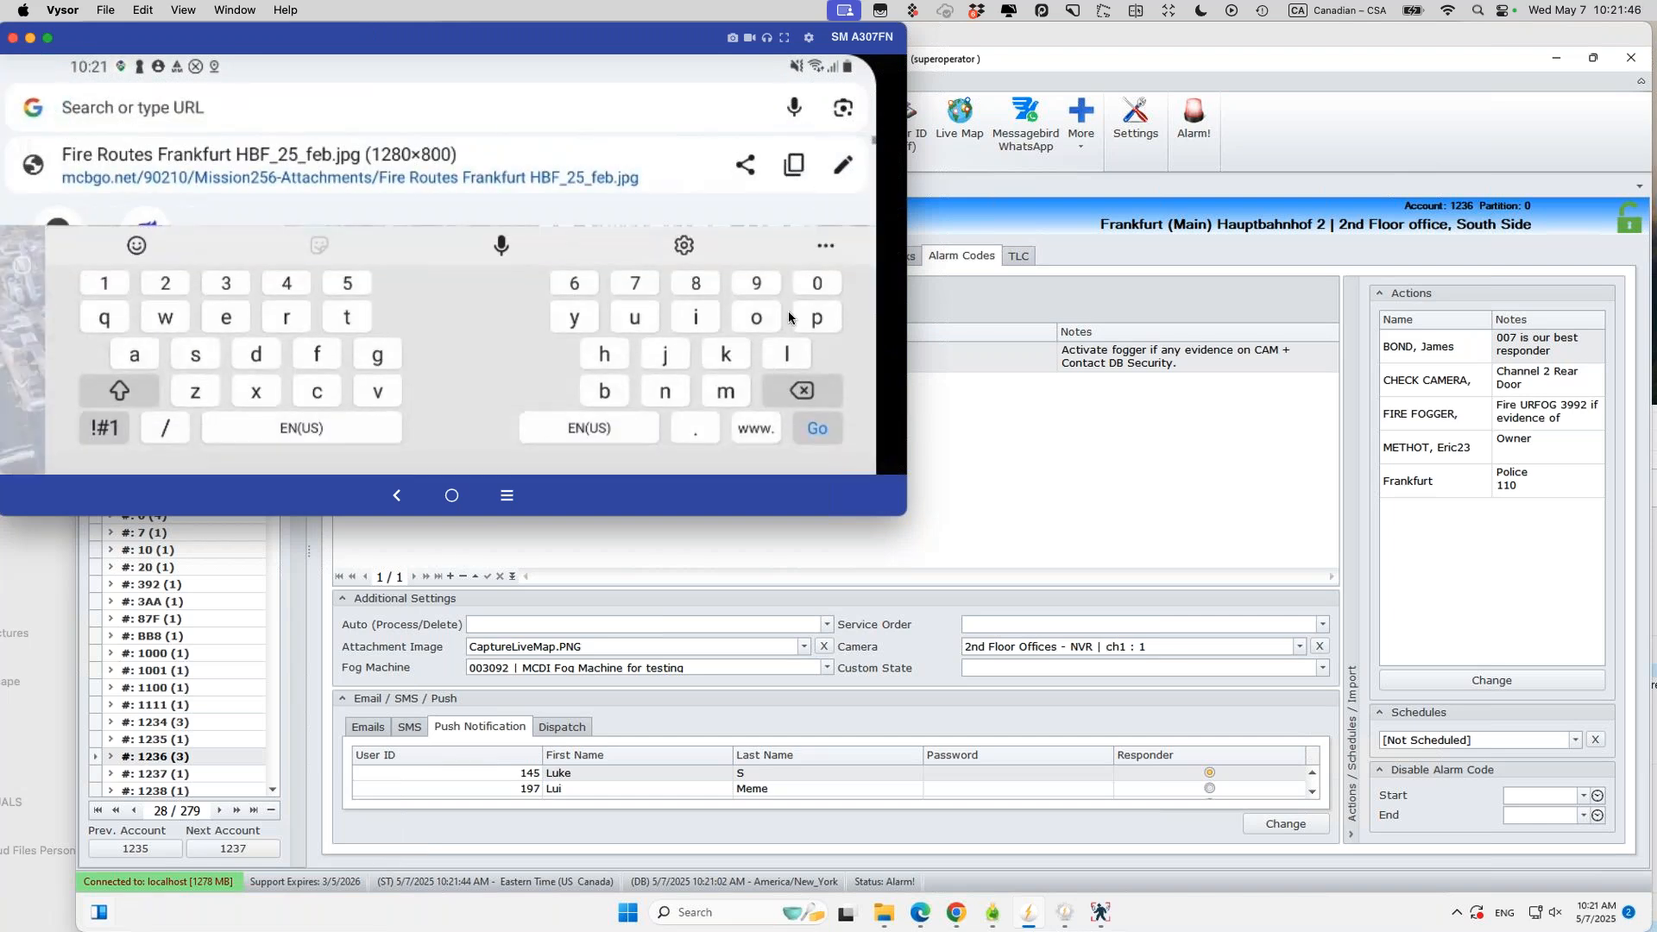
mouse_move(1066, 926)
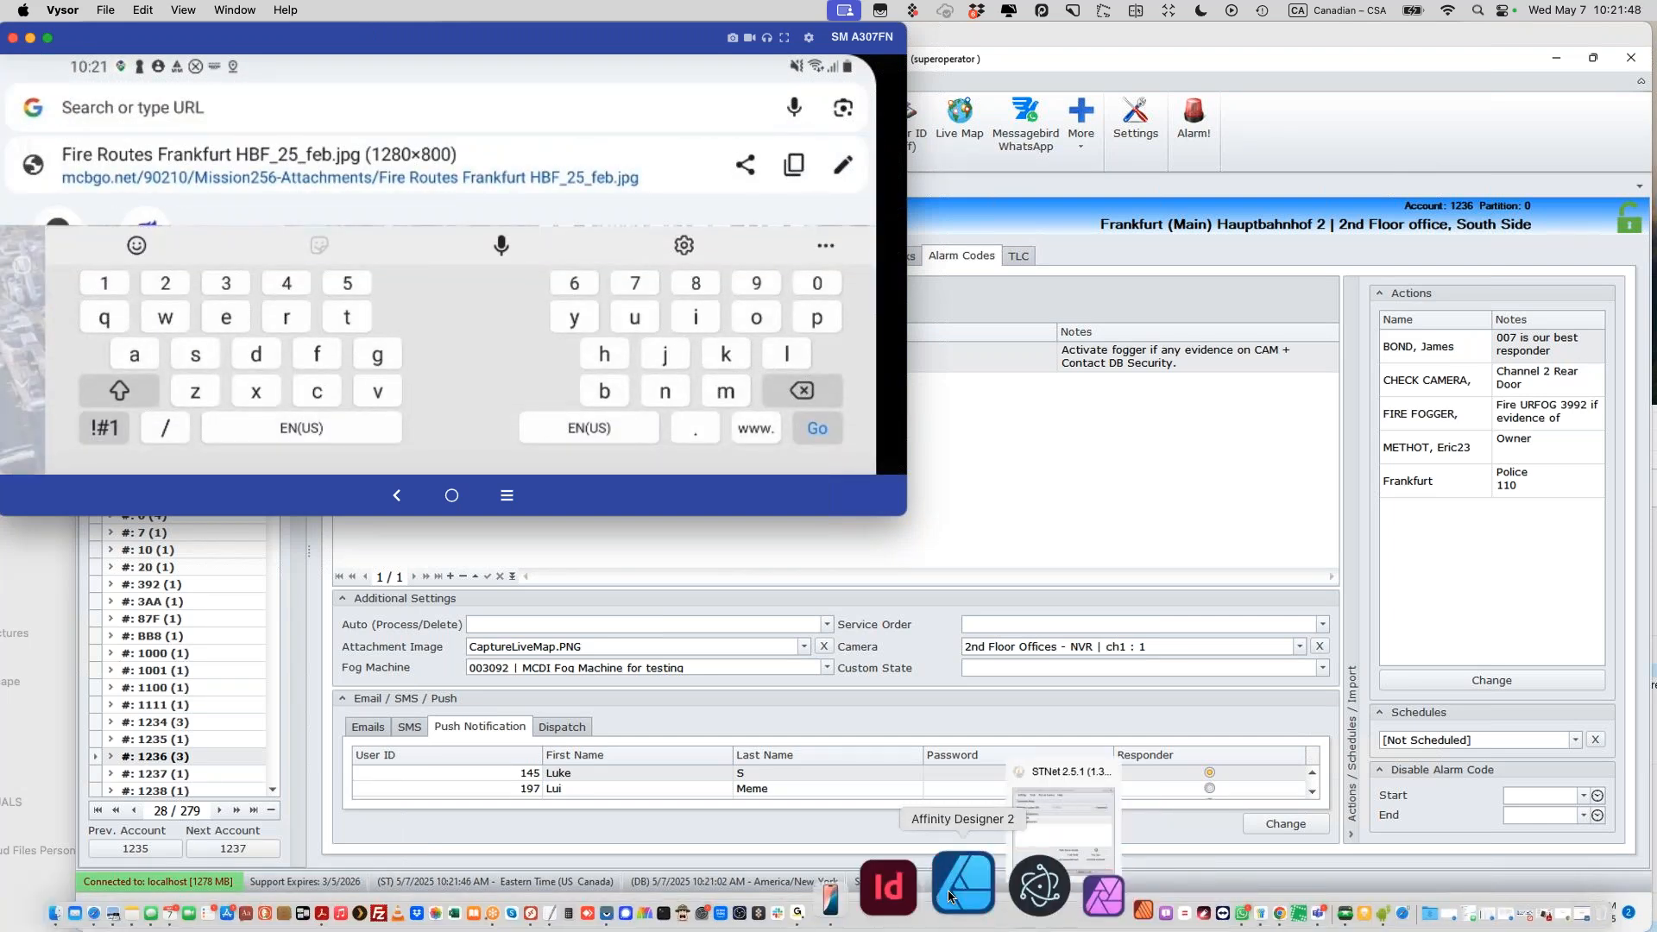
left_click(1166, 641)
key("alt+Tab")
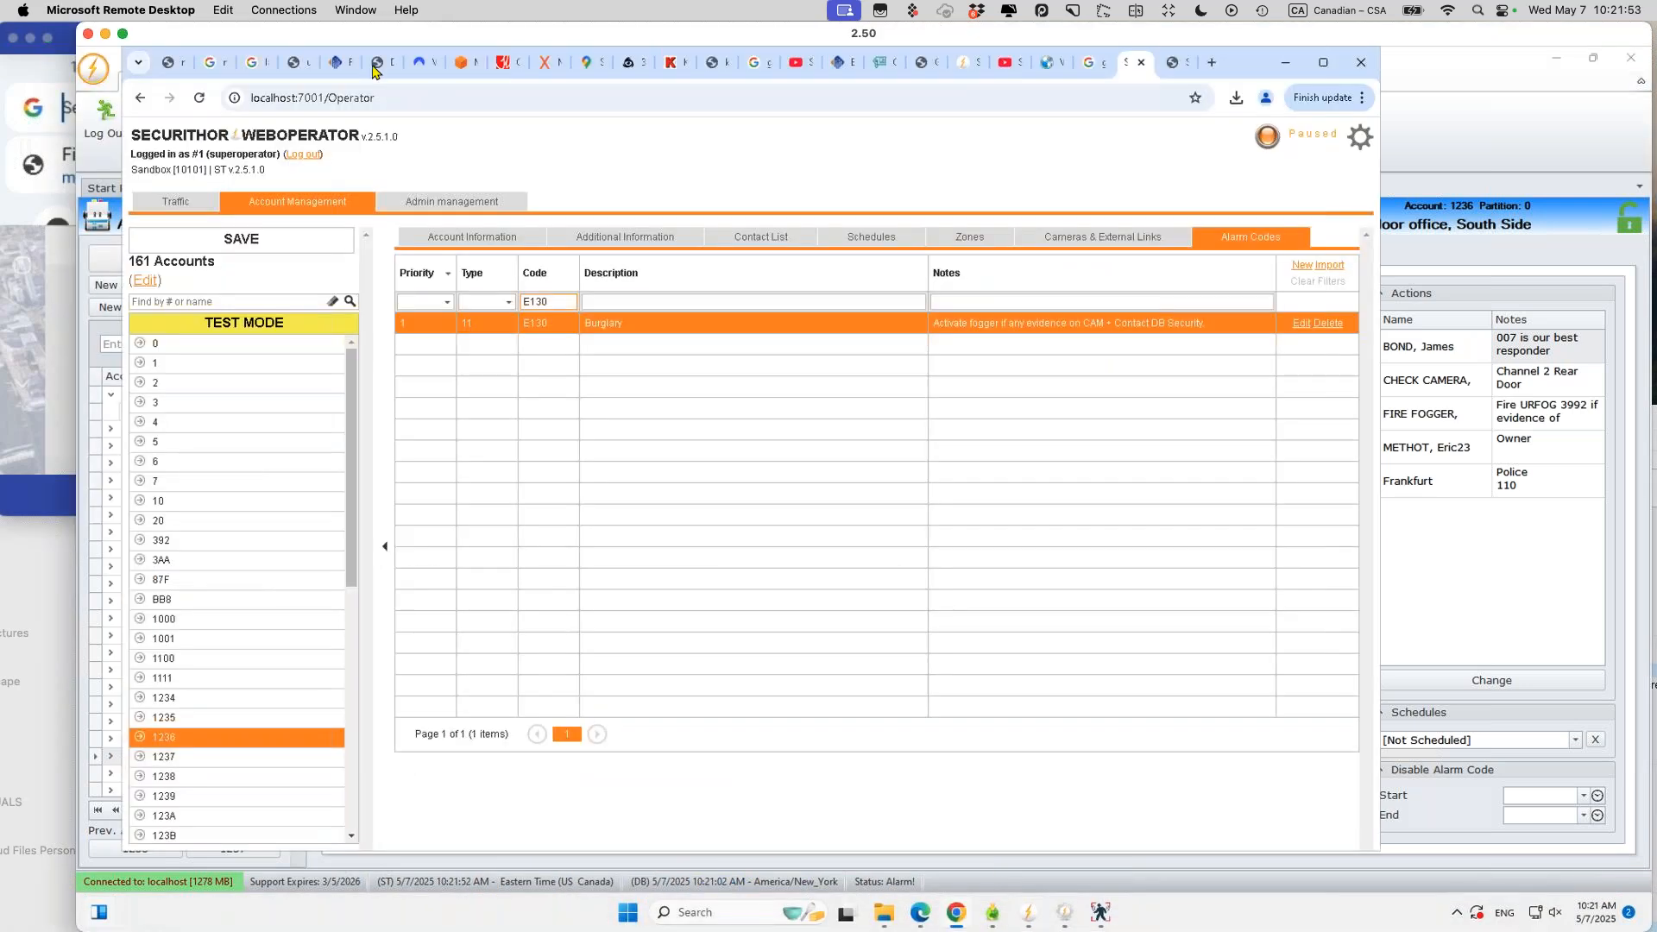
left_click(384, 95)
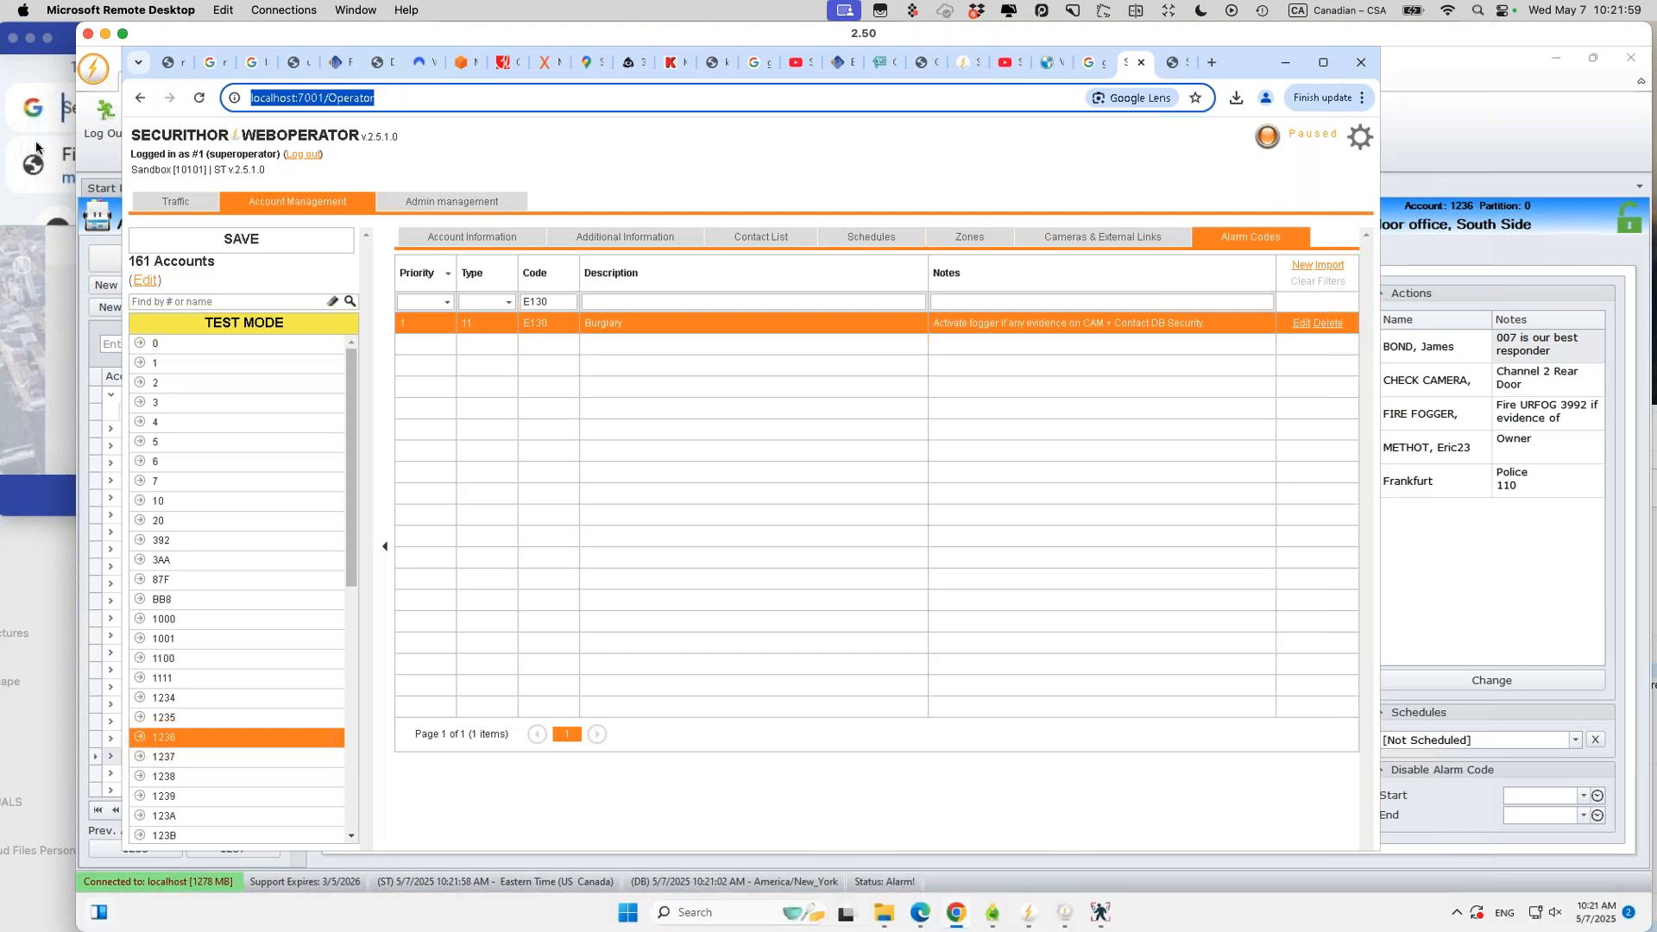
left_click(68, 111)
type("158")
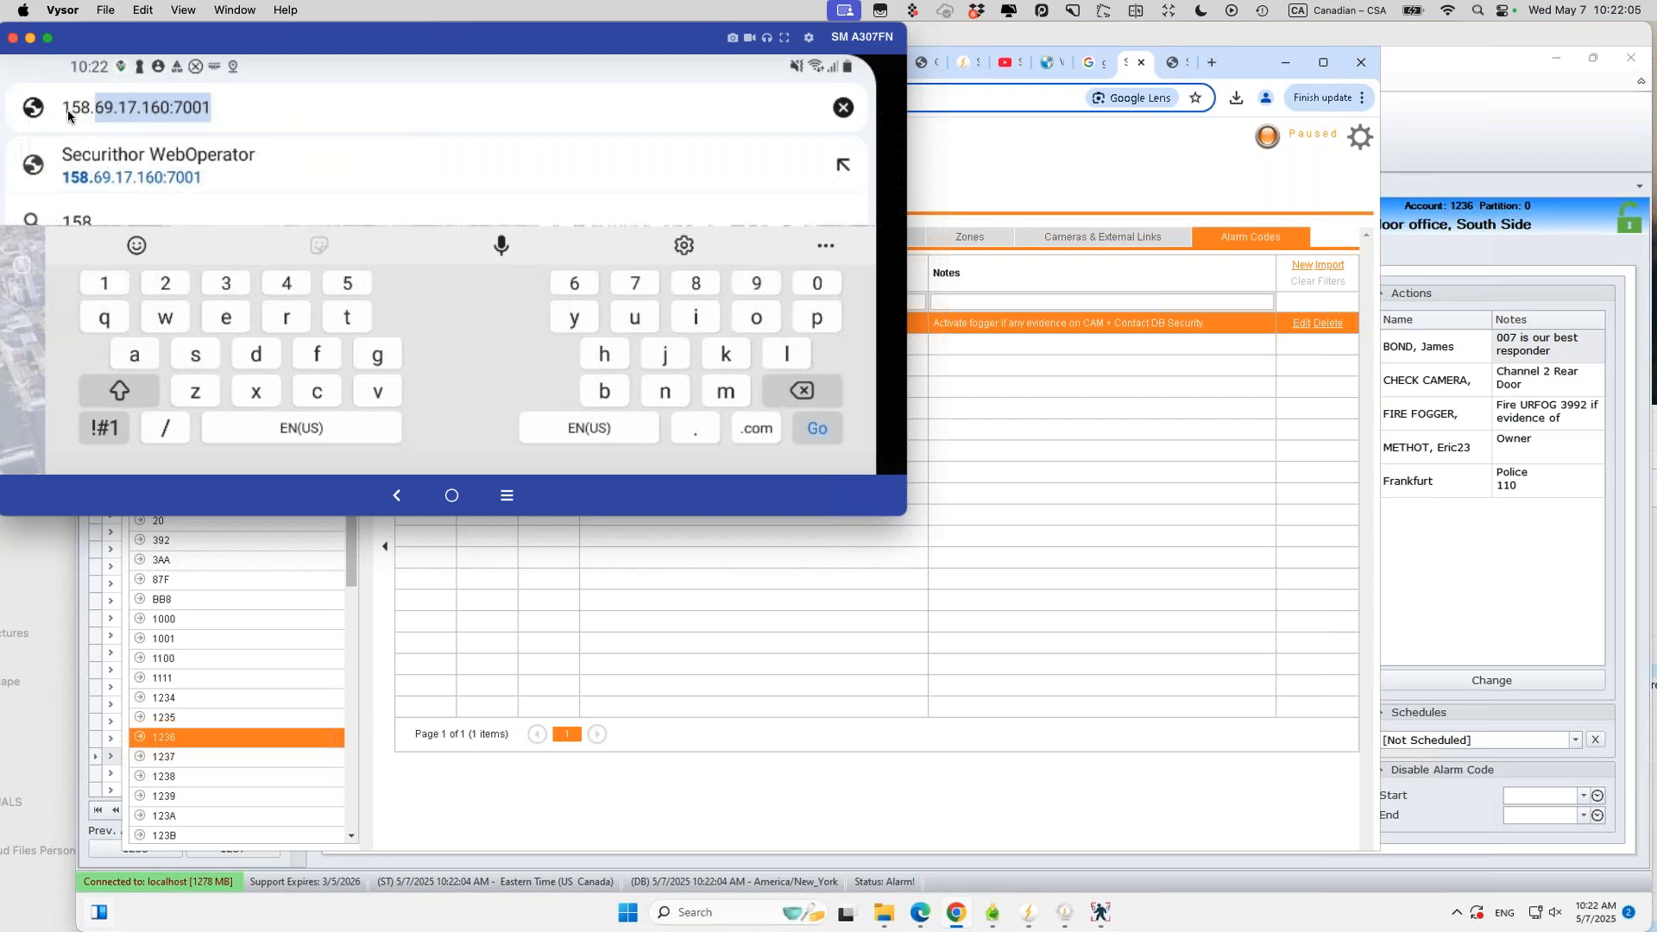
Step: Load the WebOperator server address and enter operator ID 1 with its password
key("Return")
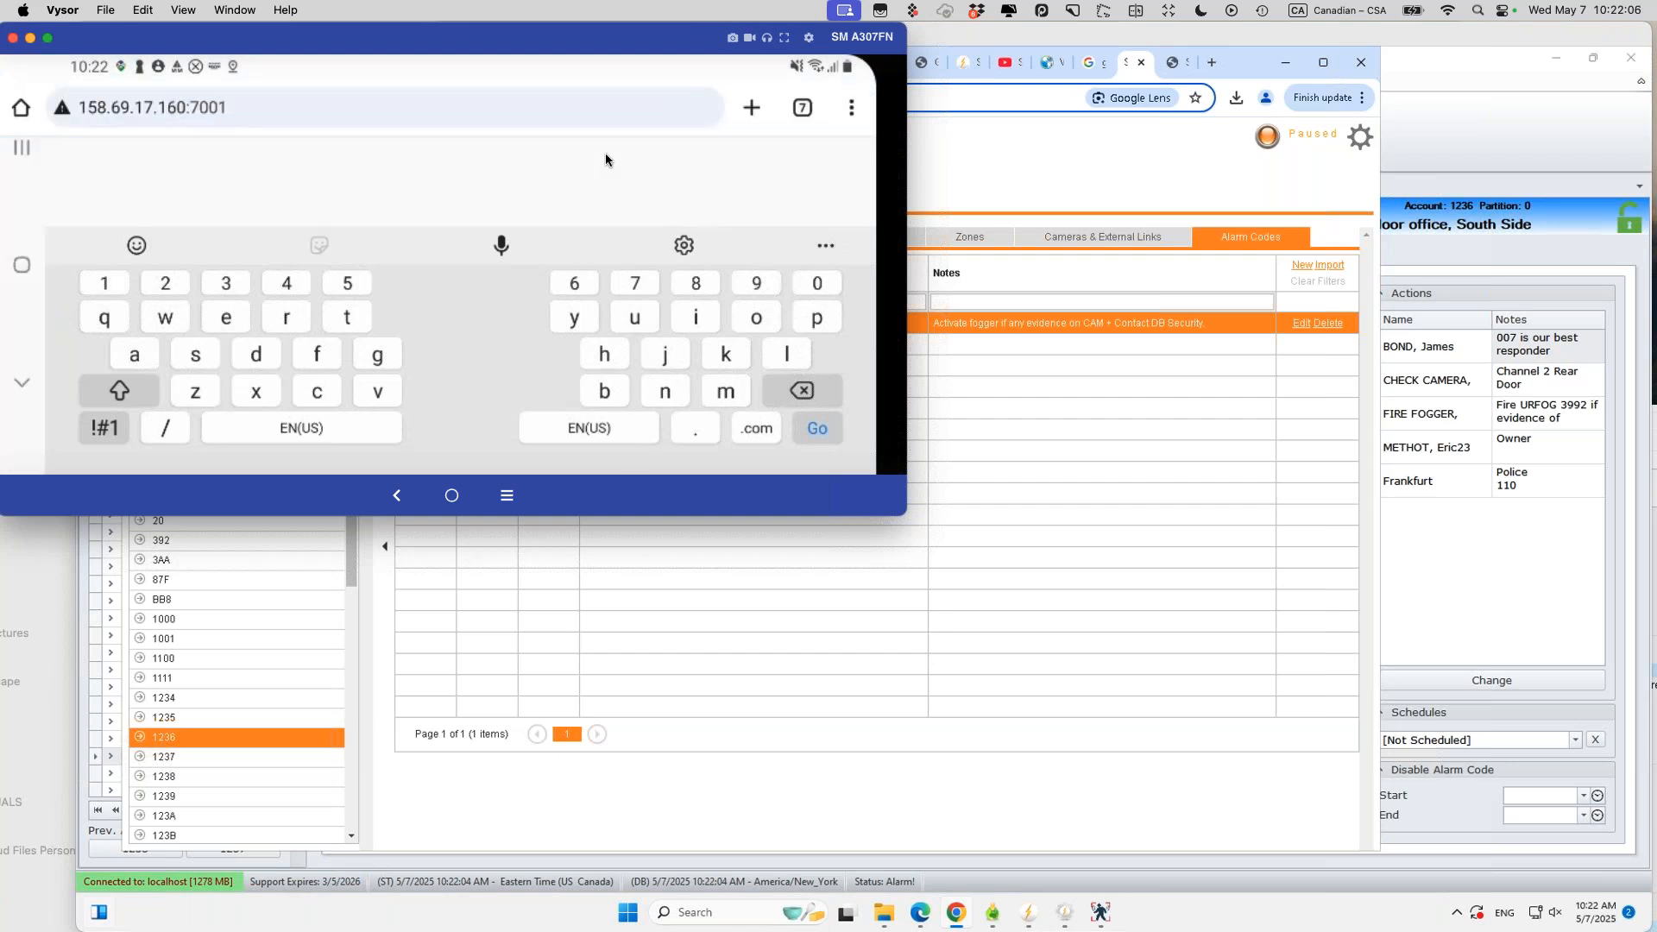
left_click(458, 345)
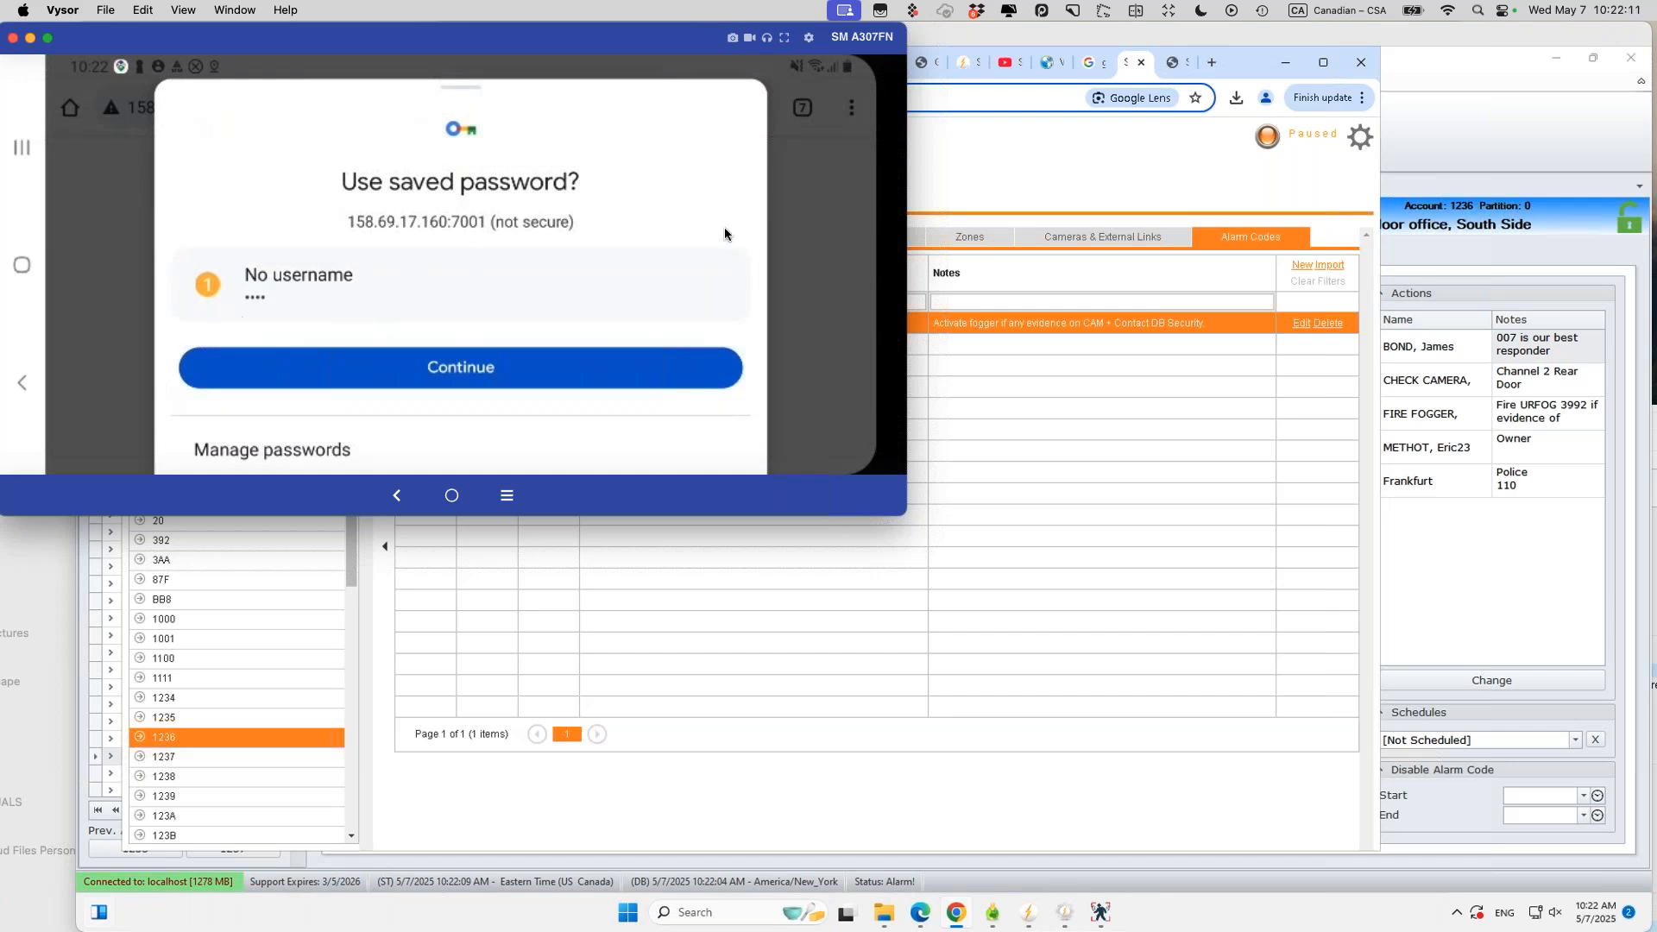
left_click(826, 411)
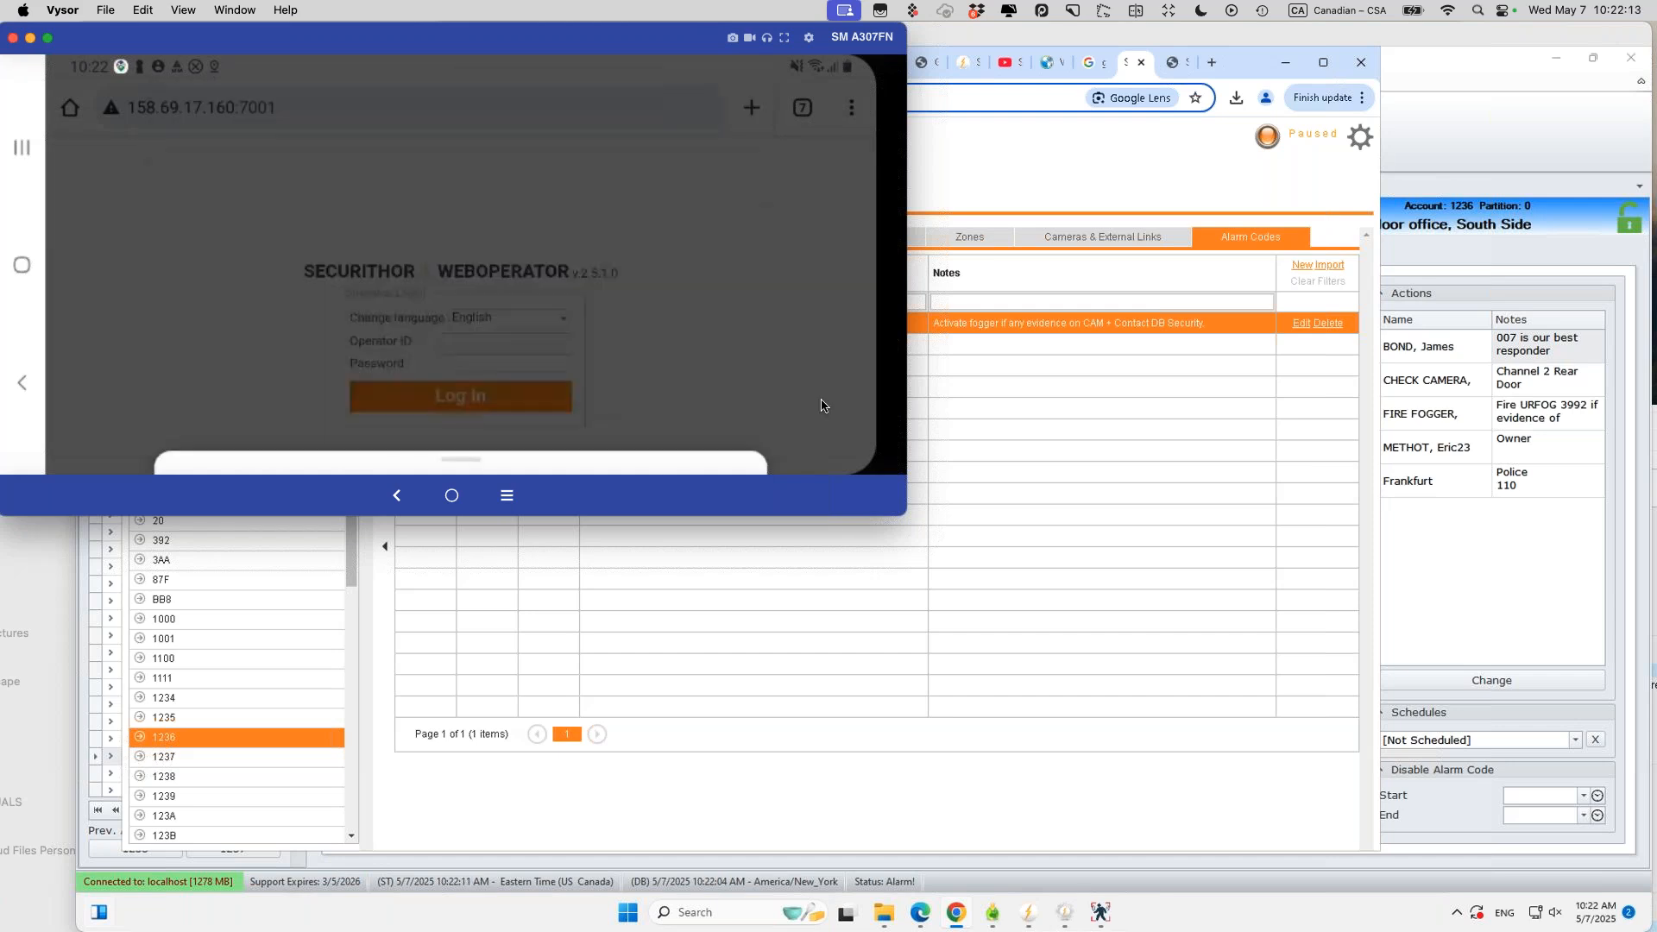
left_click(473, 335)
type("1")
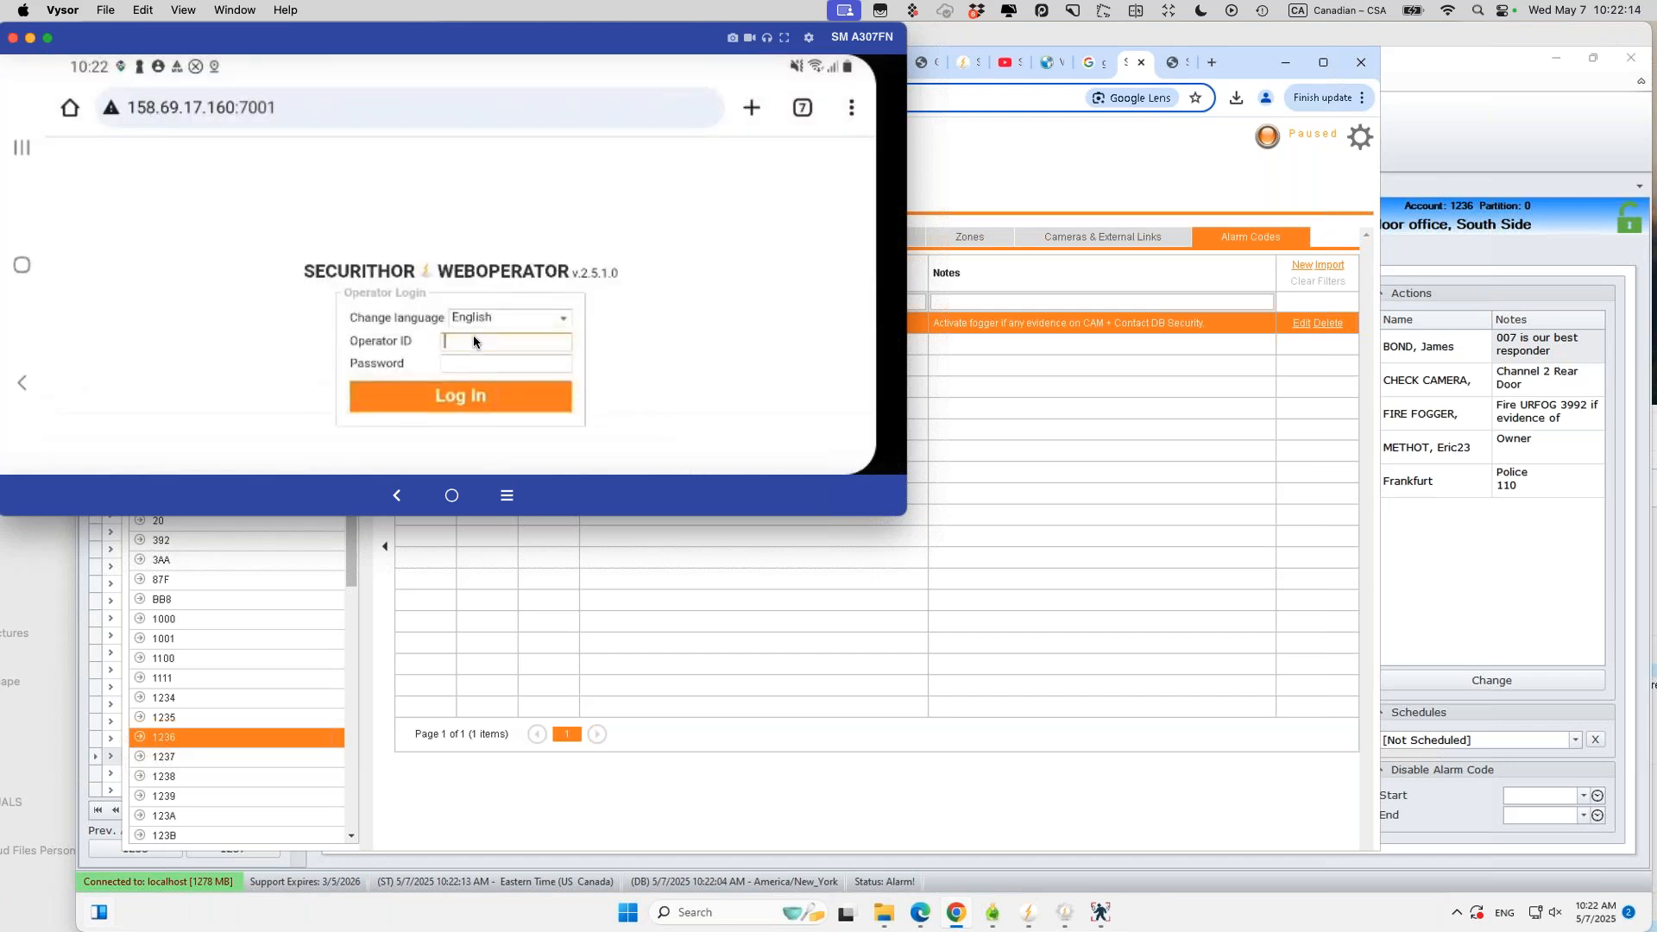
key("Tab")
left_click(478, 359)
type("*********r")
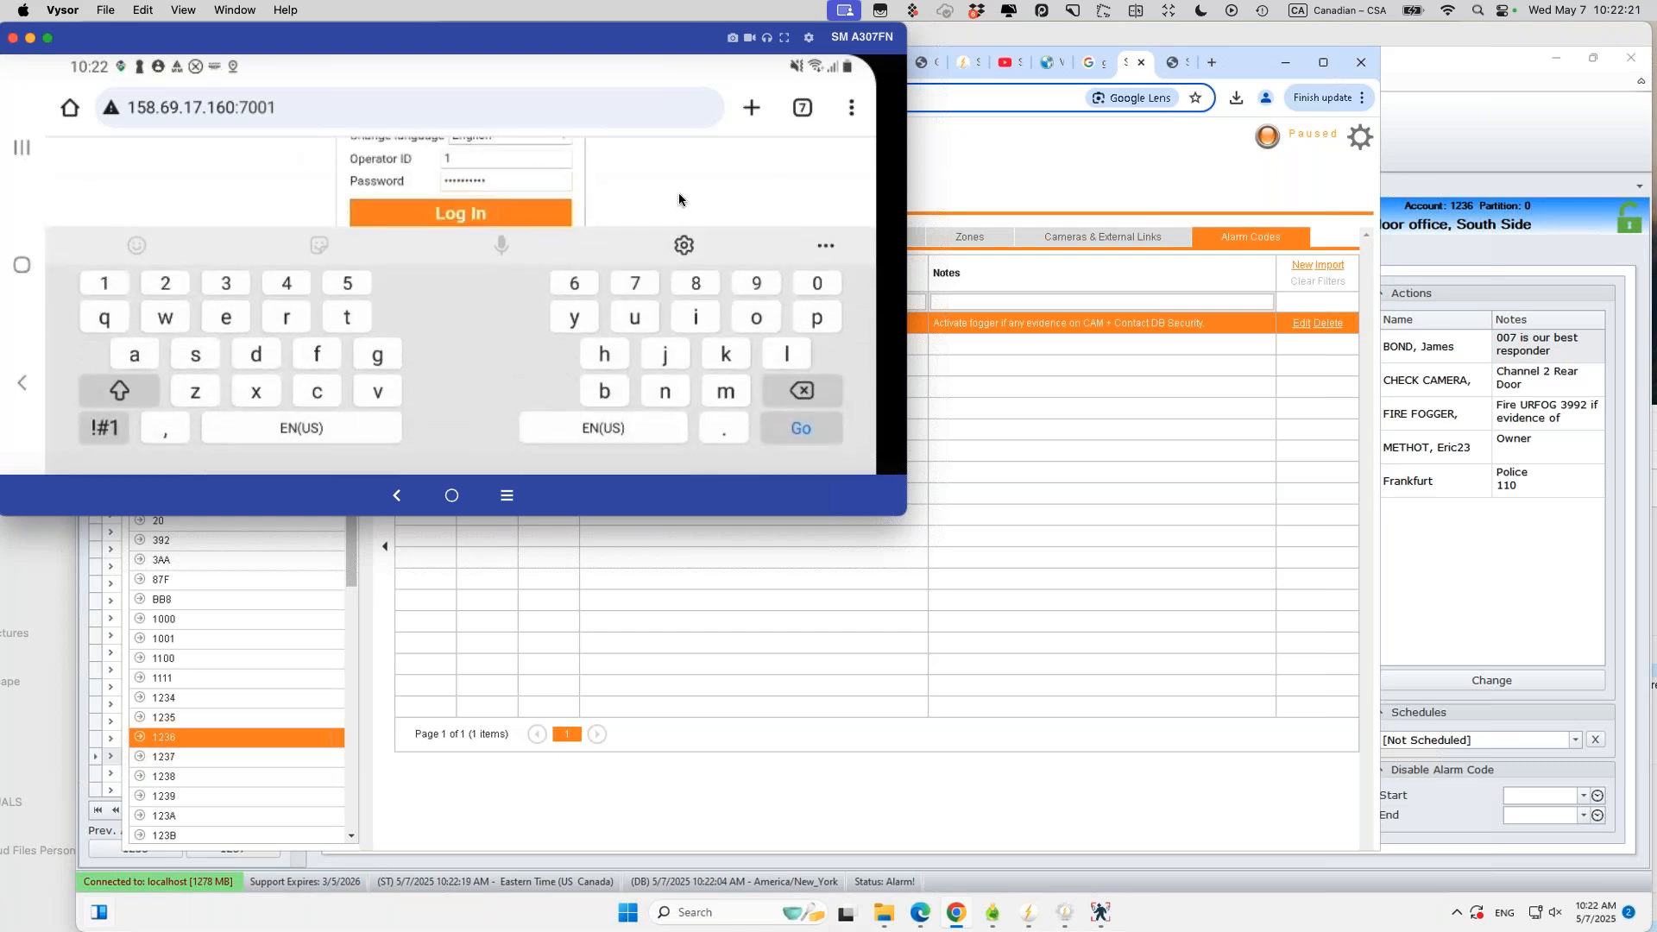
left_click(678, 193)
Step: Check the login language list, keep English, and submit the login
left_click(562, 323)
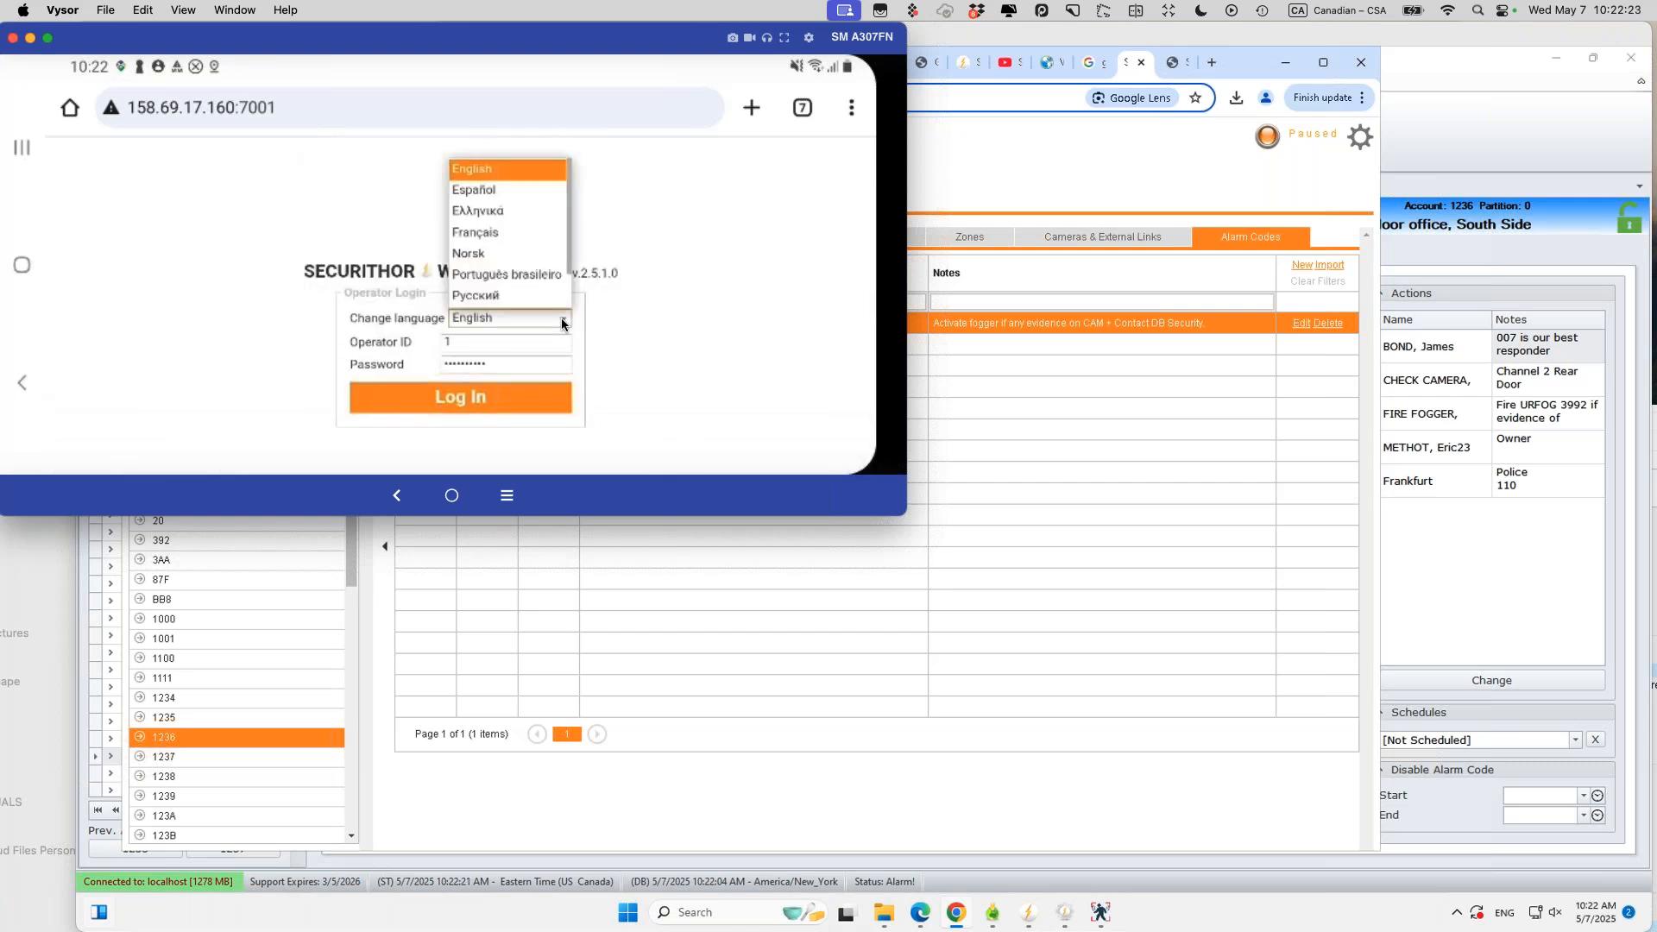
scroll(559, 298, "down", 1)
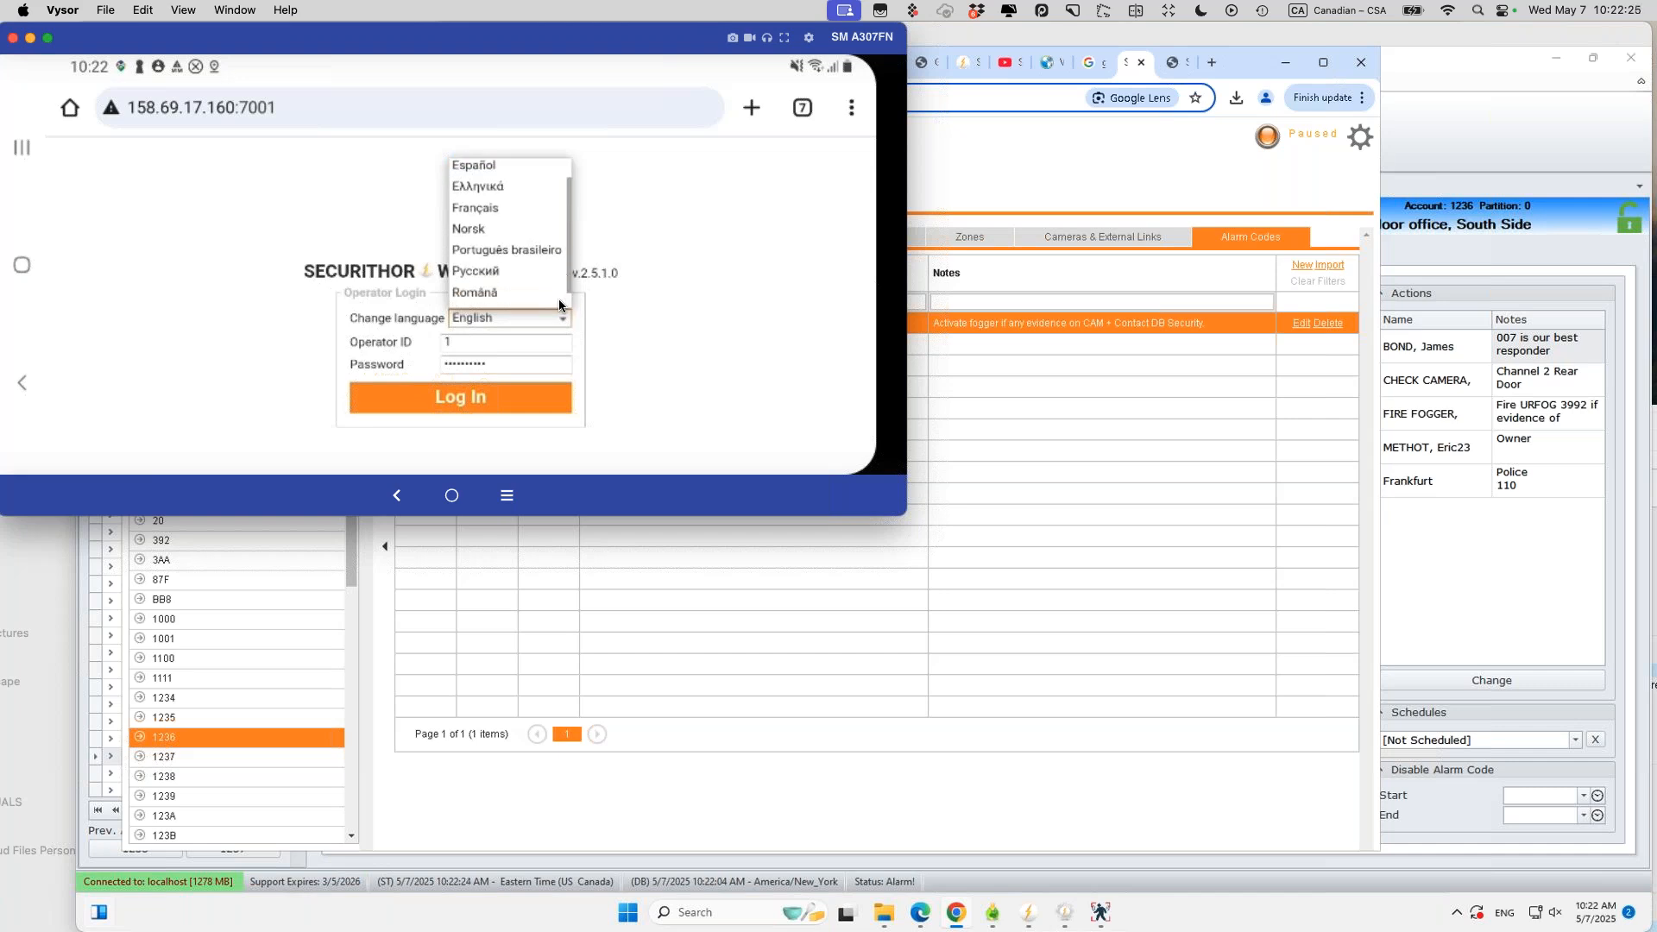
scroll(567, 183, "up", 1)
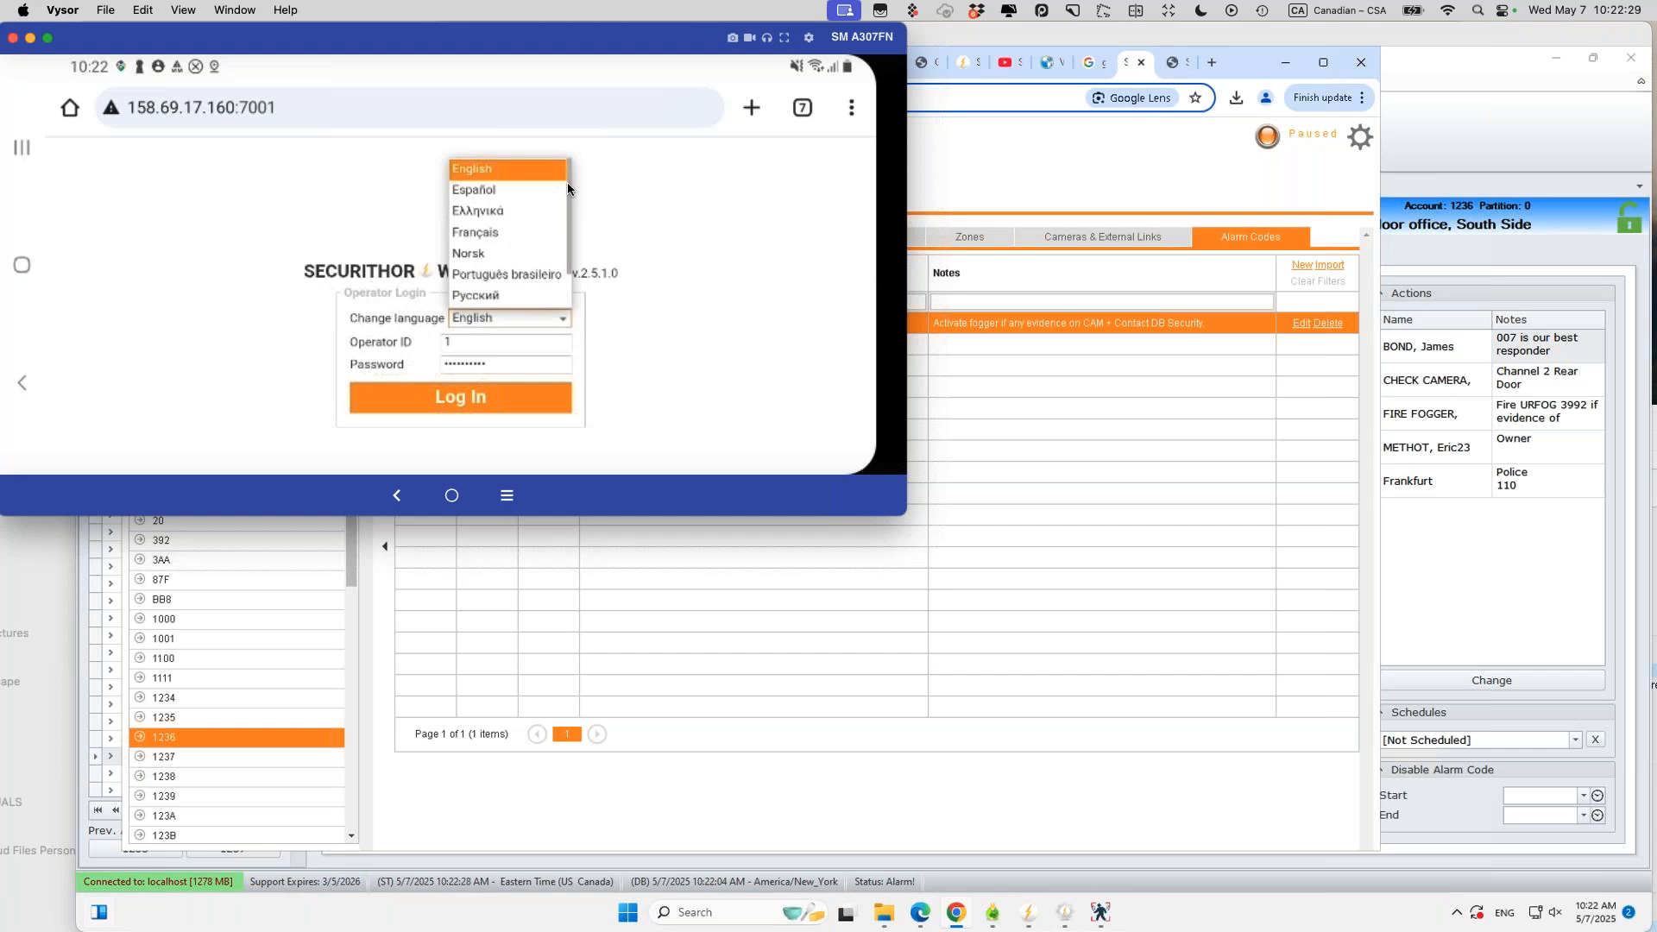
left_click(664, 256)
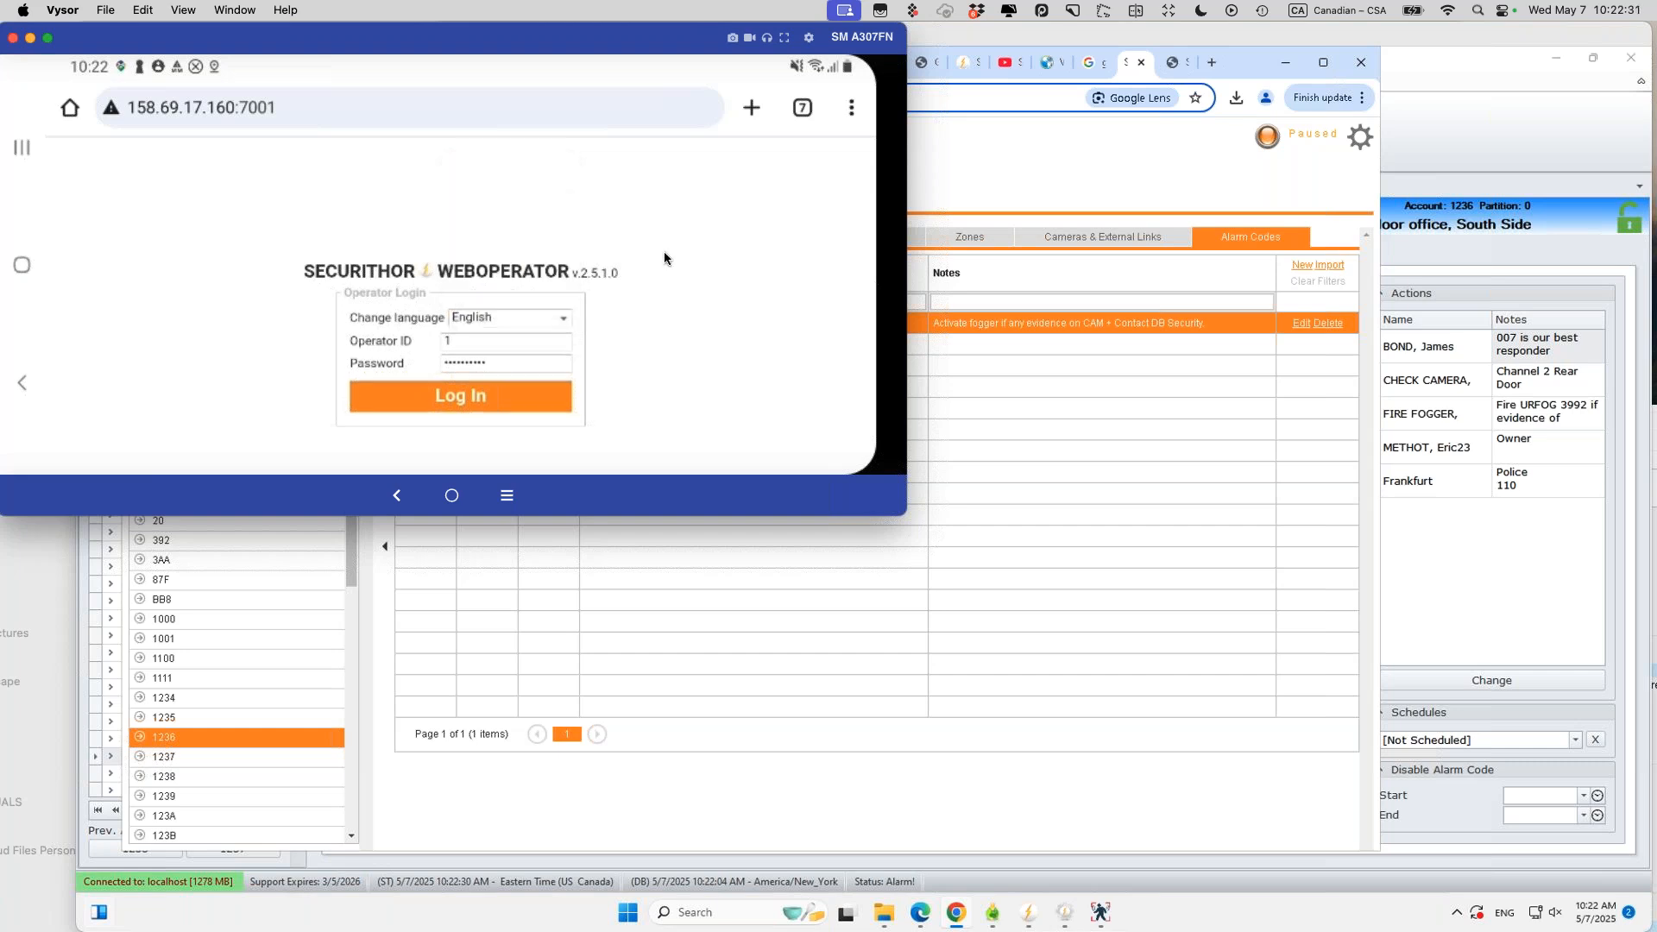
left_click(479, 399)
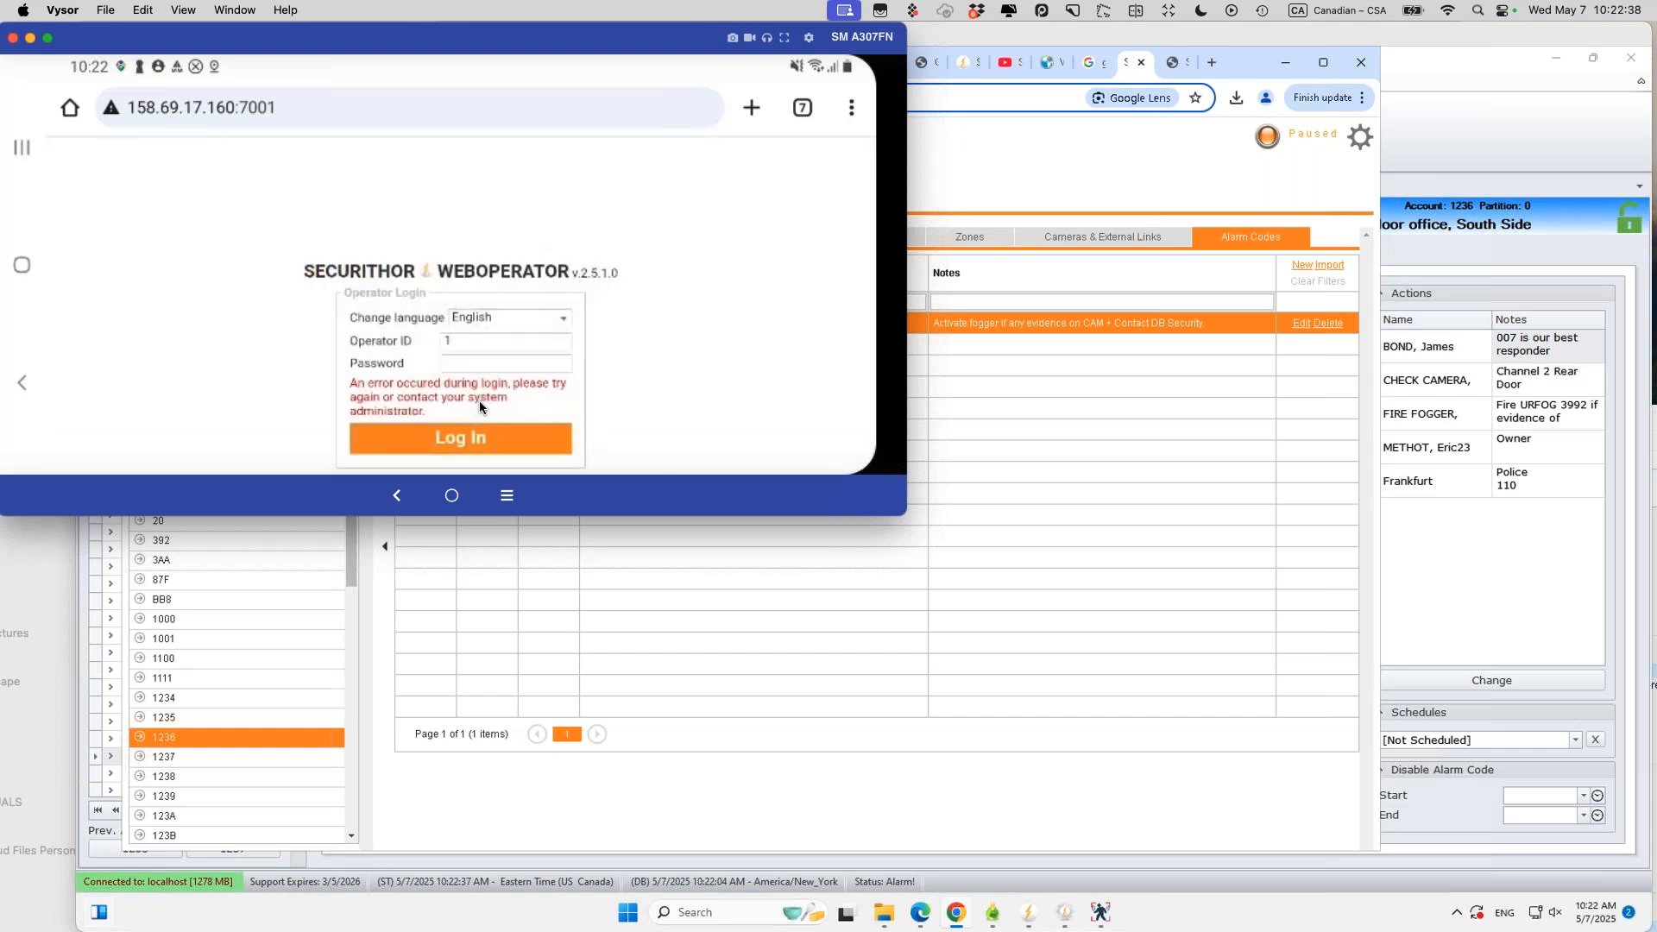
Step: Fill the password from the phone's saved passwords and sign in as superoperator
left_click(1156, 240)
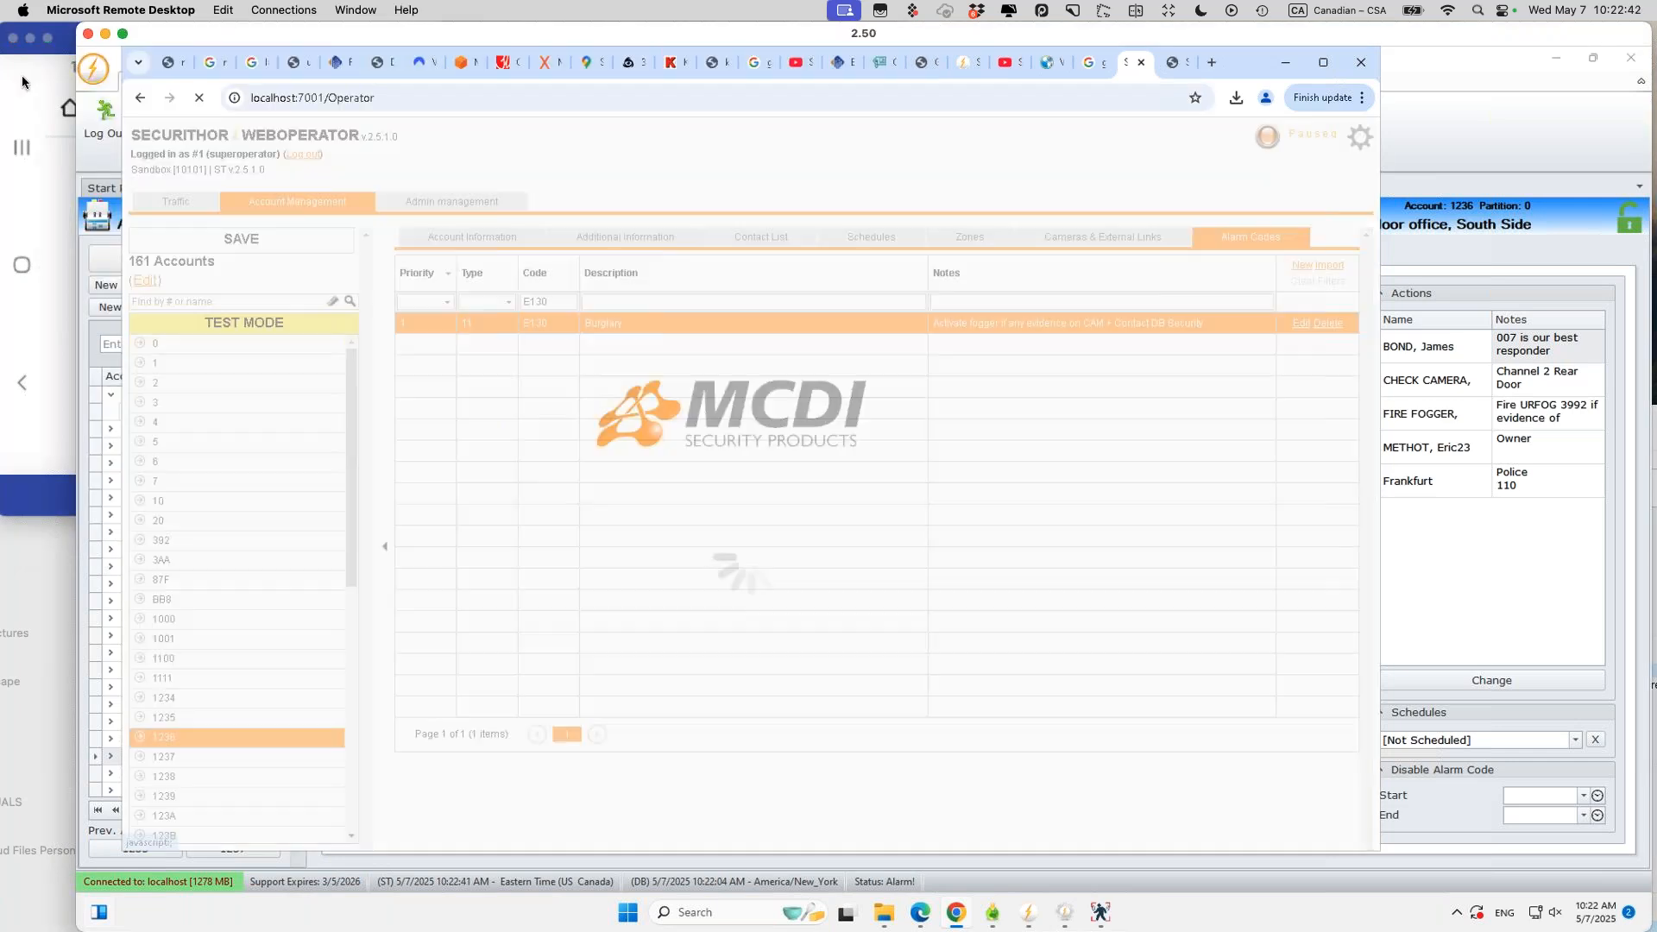
key("super+Tab")
left_click(459, 361)
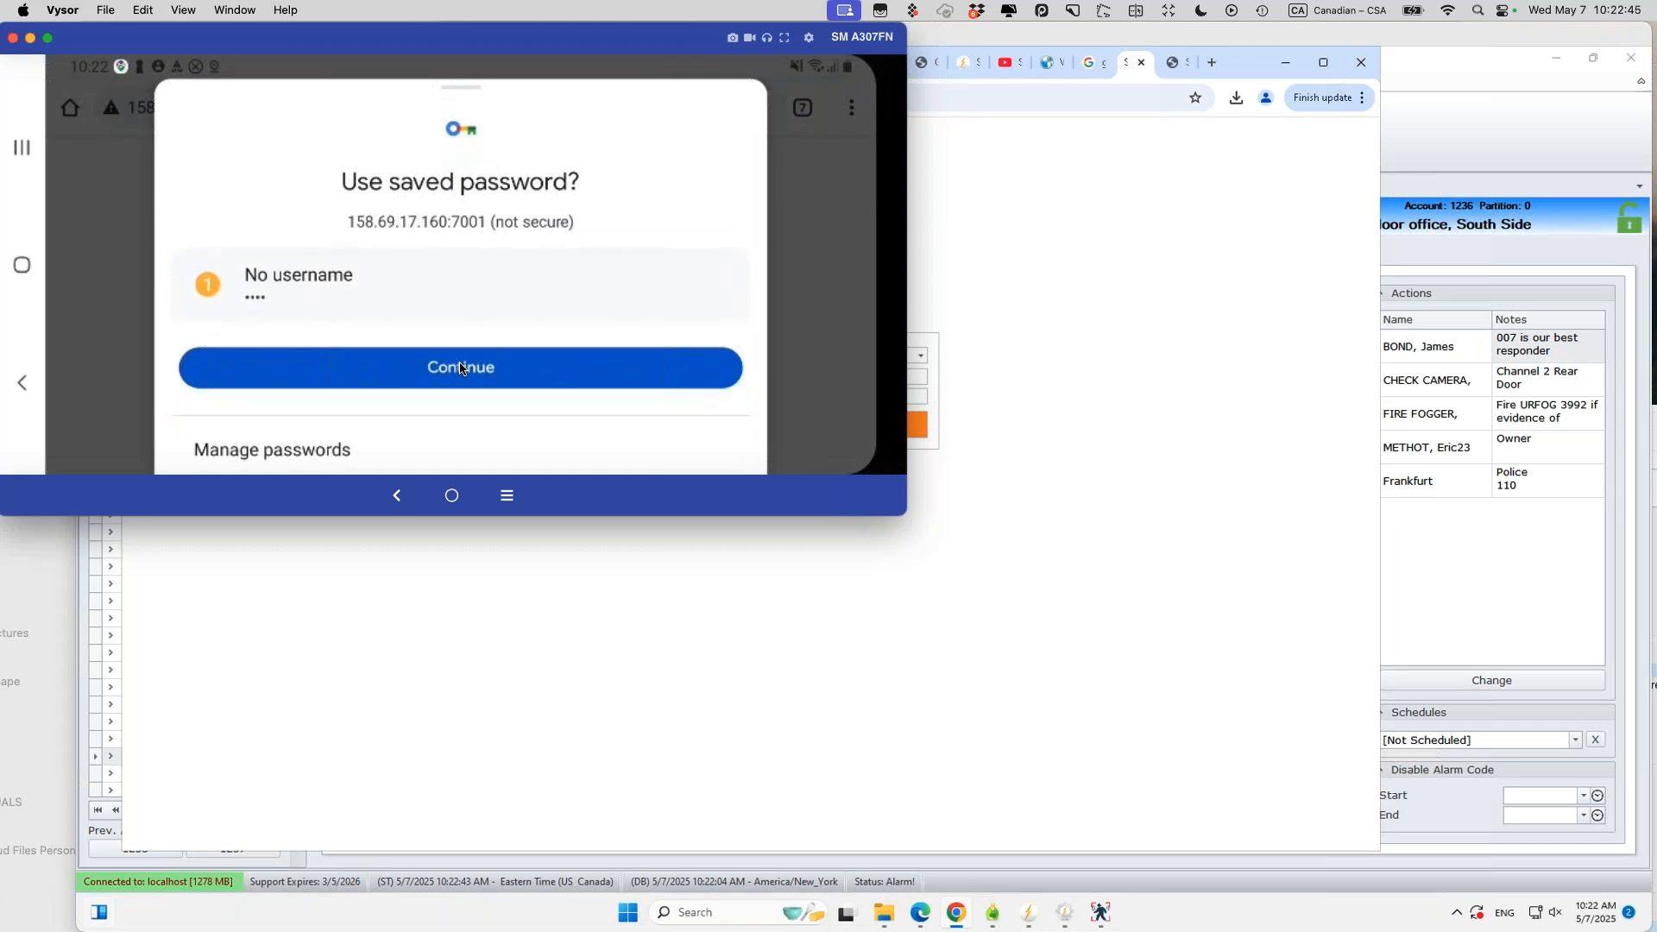
left_click(473, 350)
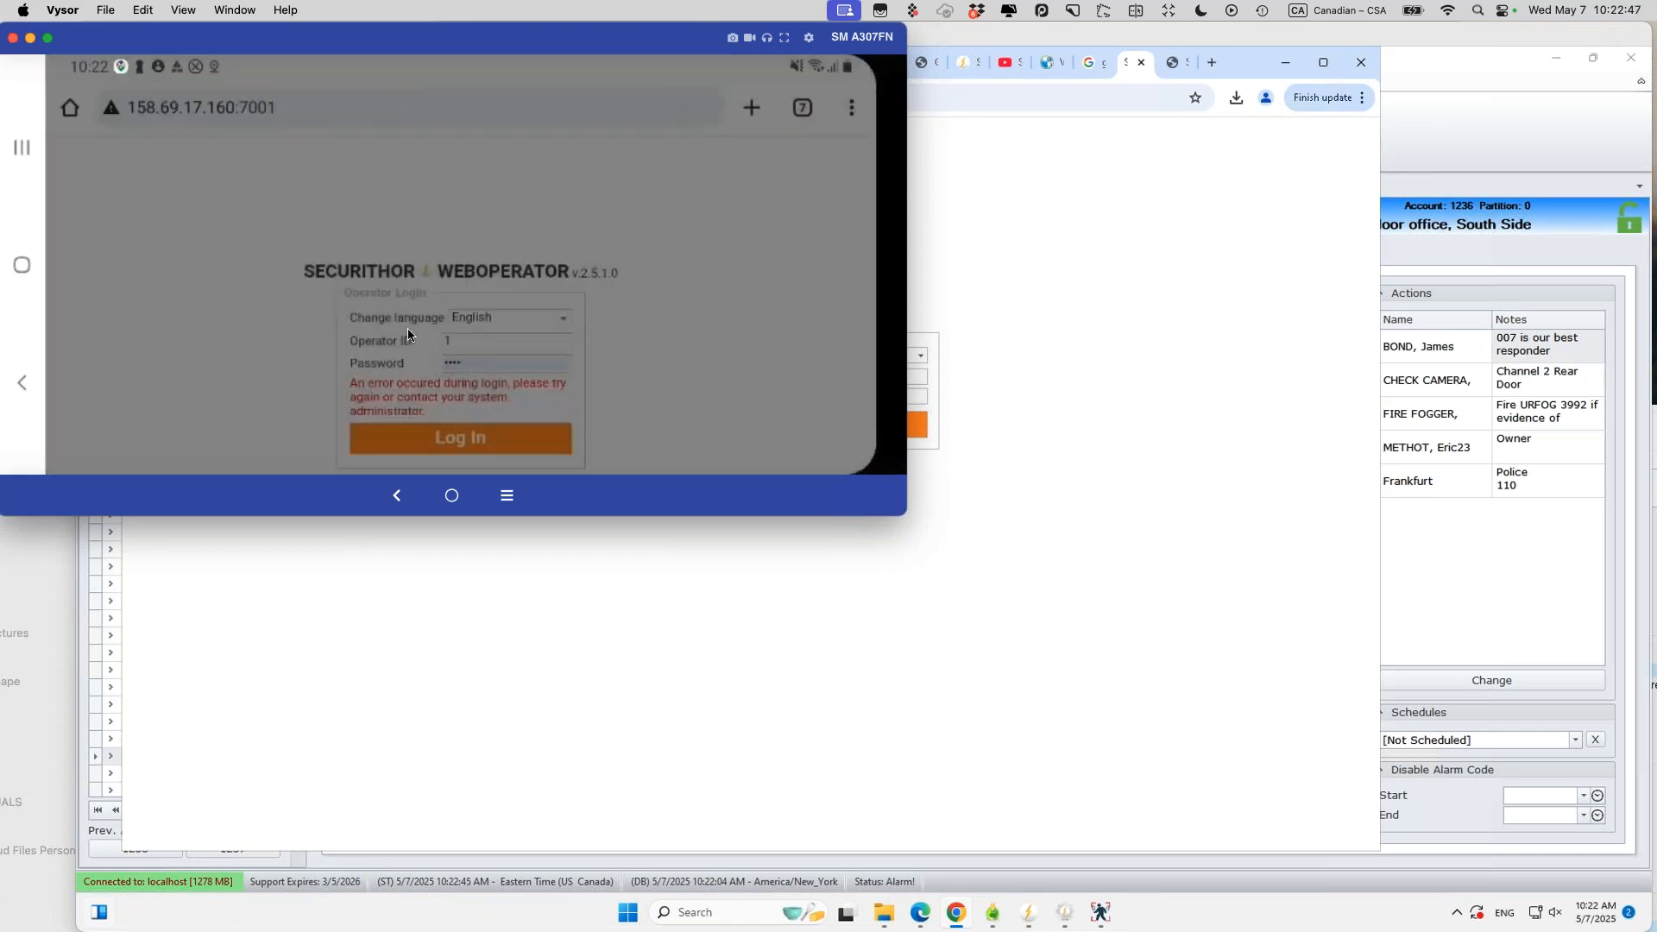
left_click(495, 181)
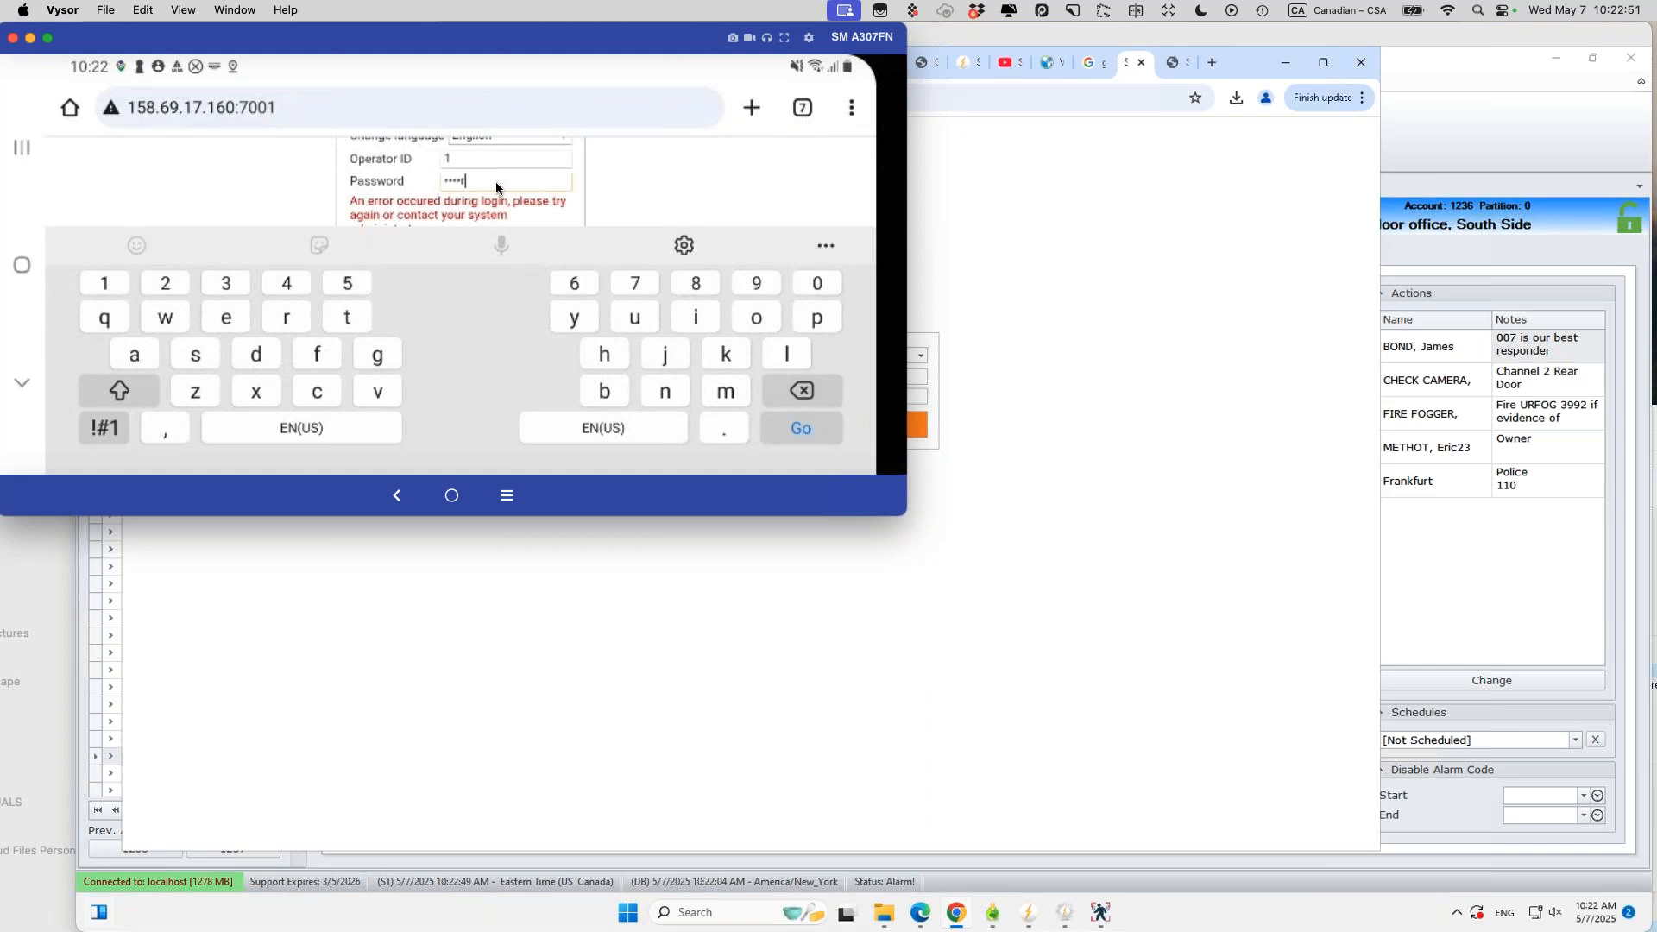
left_click(707, 183)
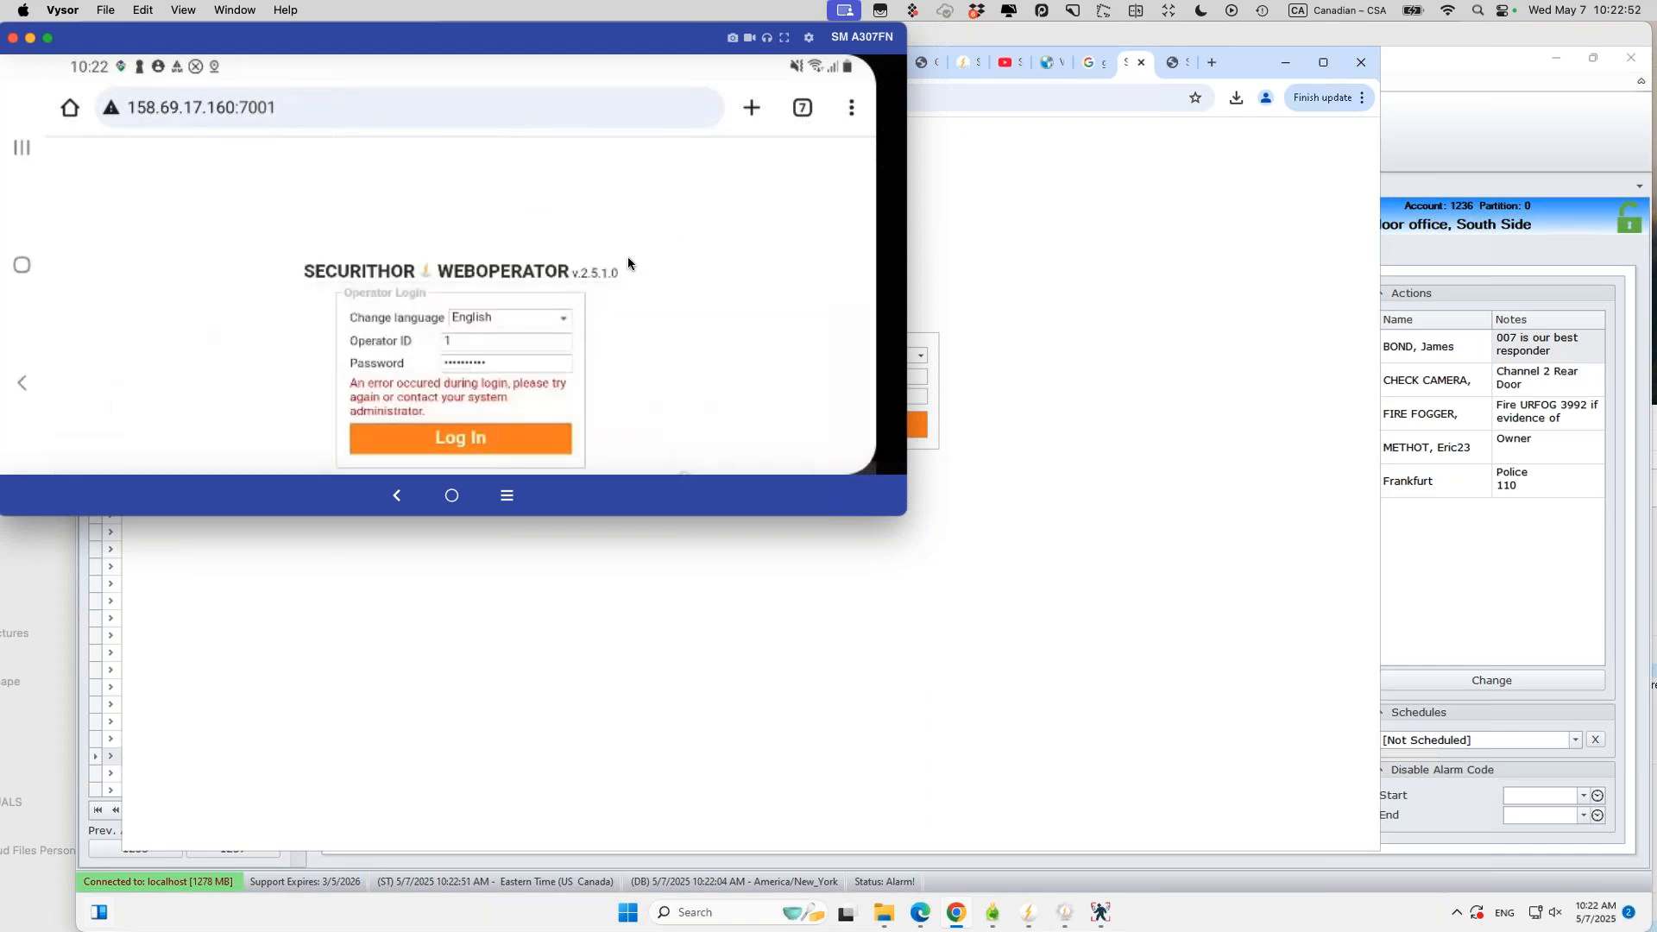
left_click(471, 428)
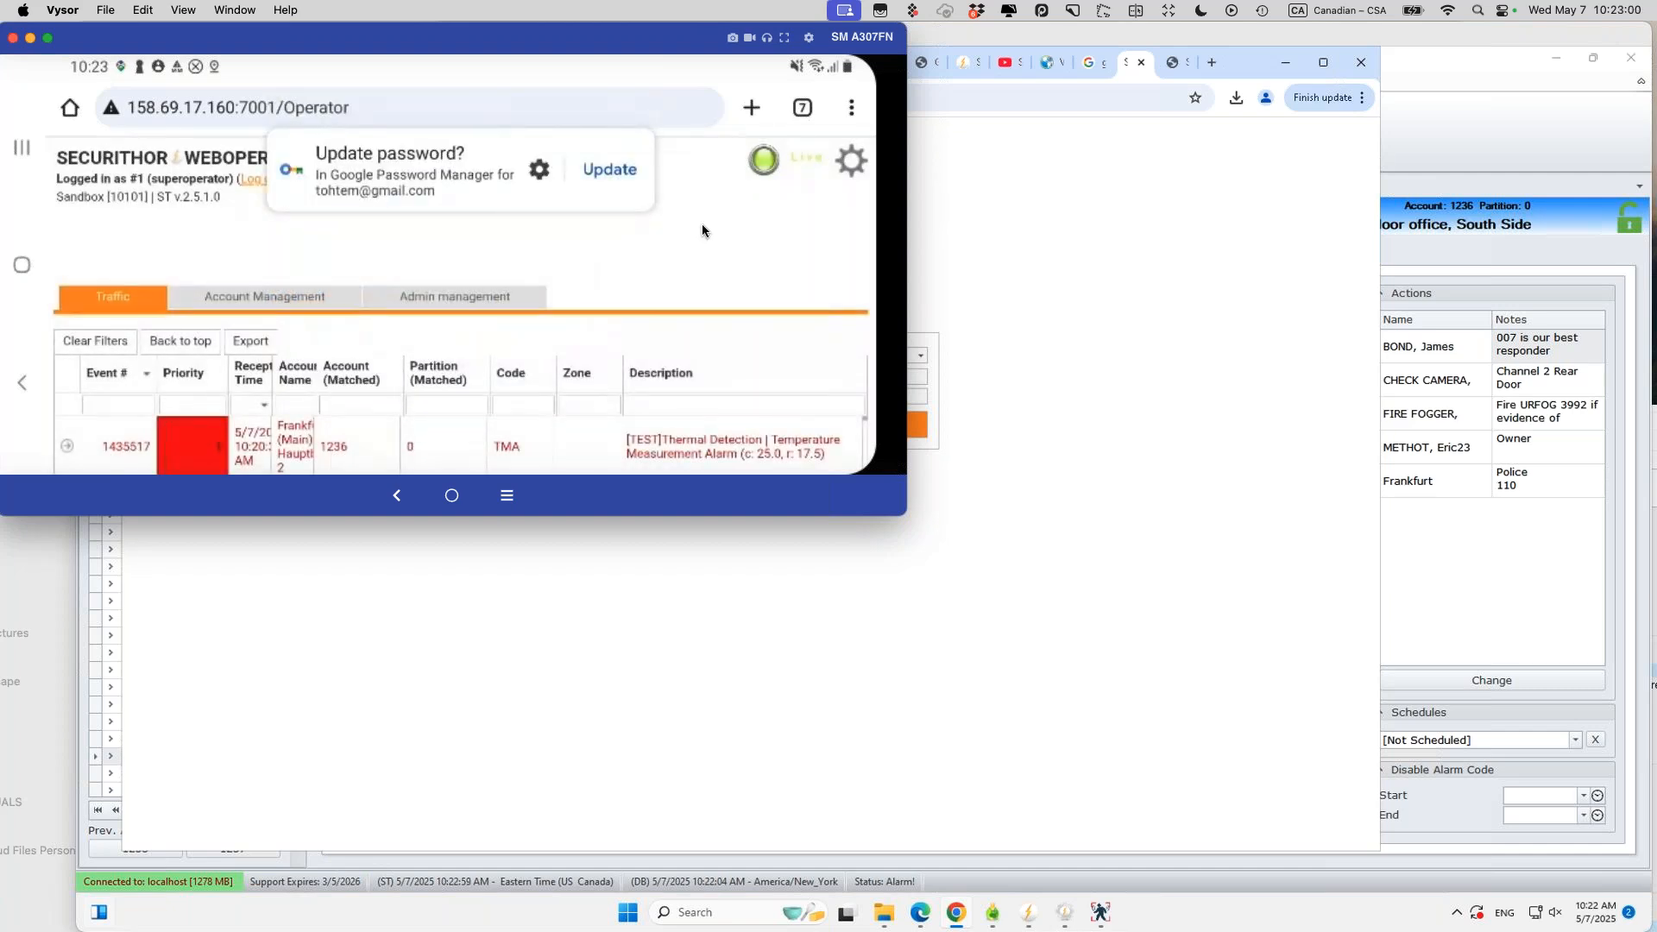
Step: Save the updated password in Chrome, view Account Management, then return to Traffic
left_click(610, 169)
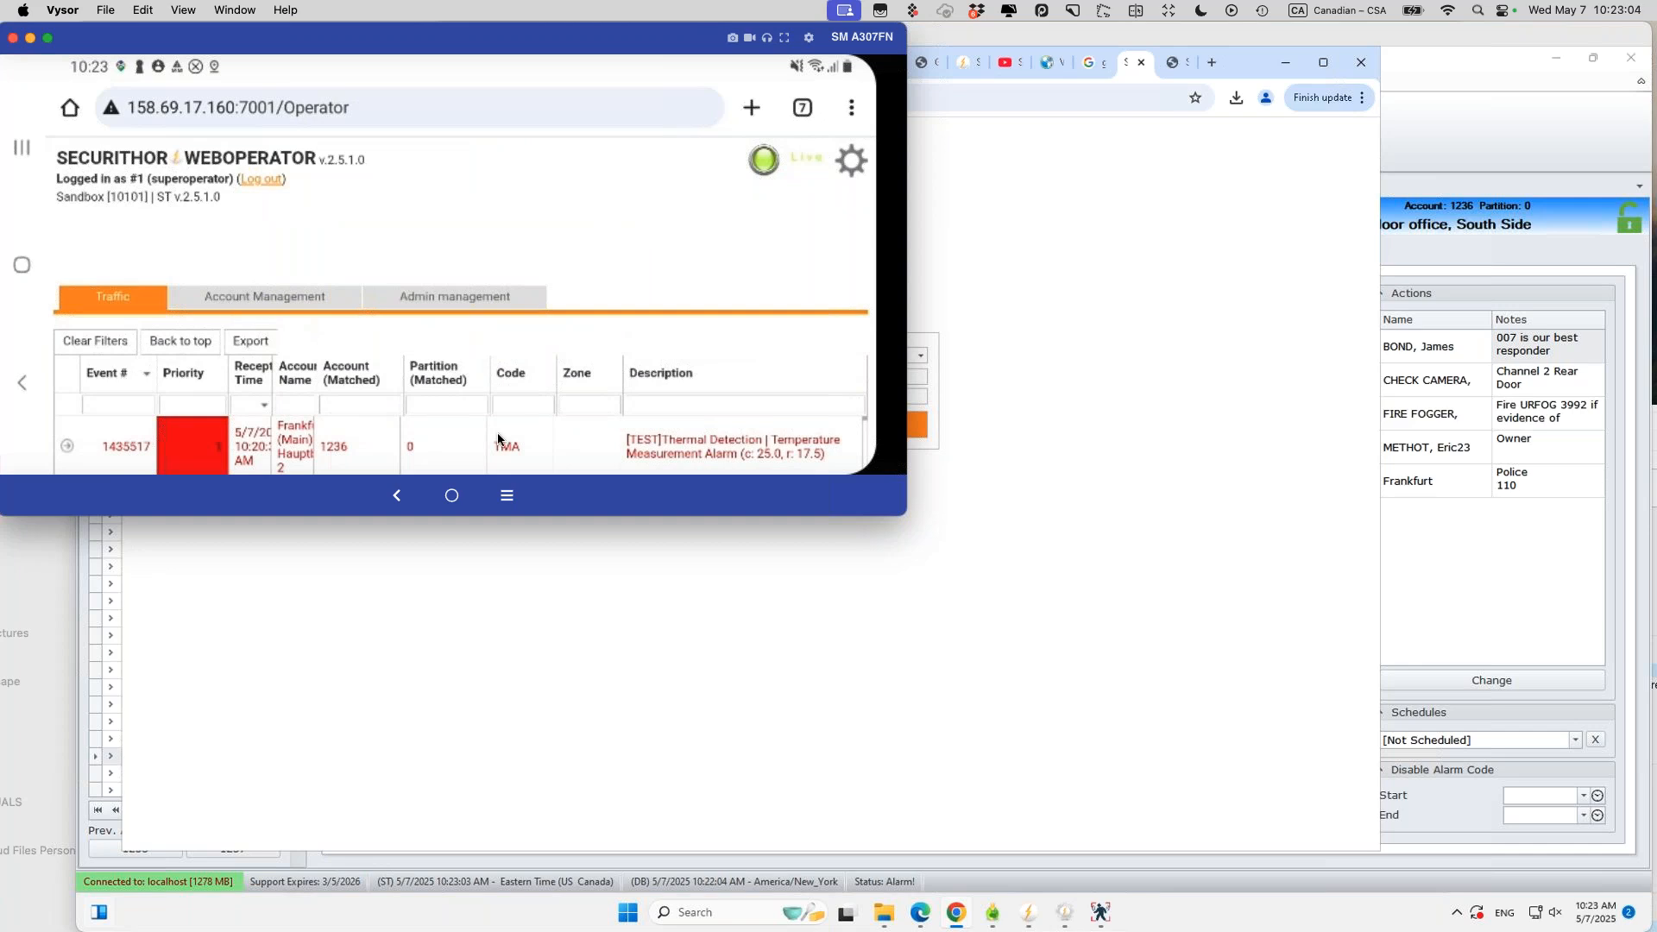
scroll(498, 438, "down", 2)
left_click(302, 293)
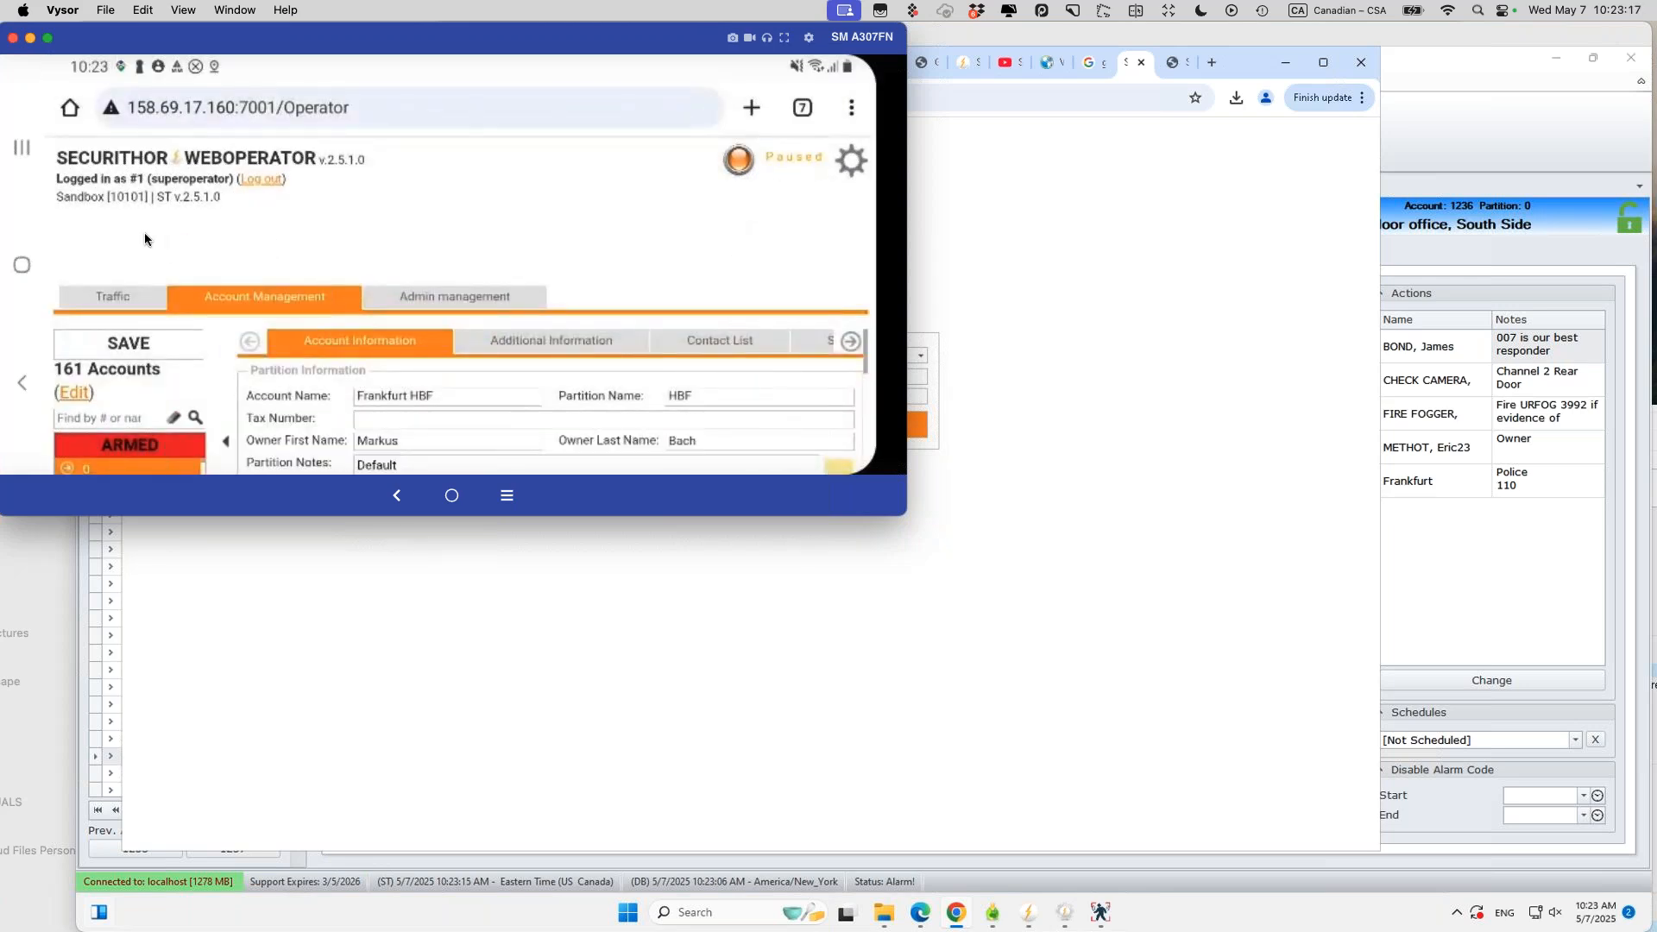
left_click(119, 291)
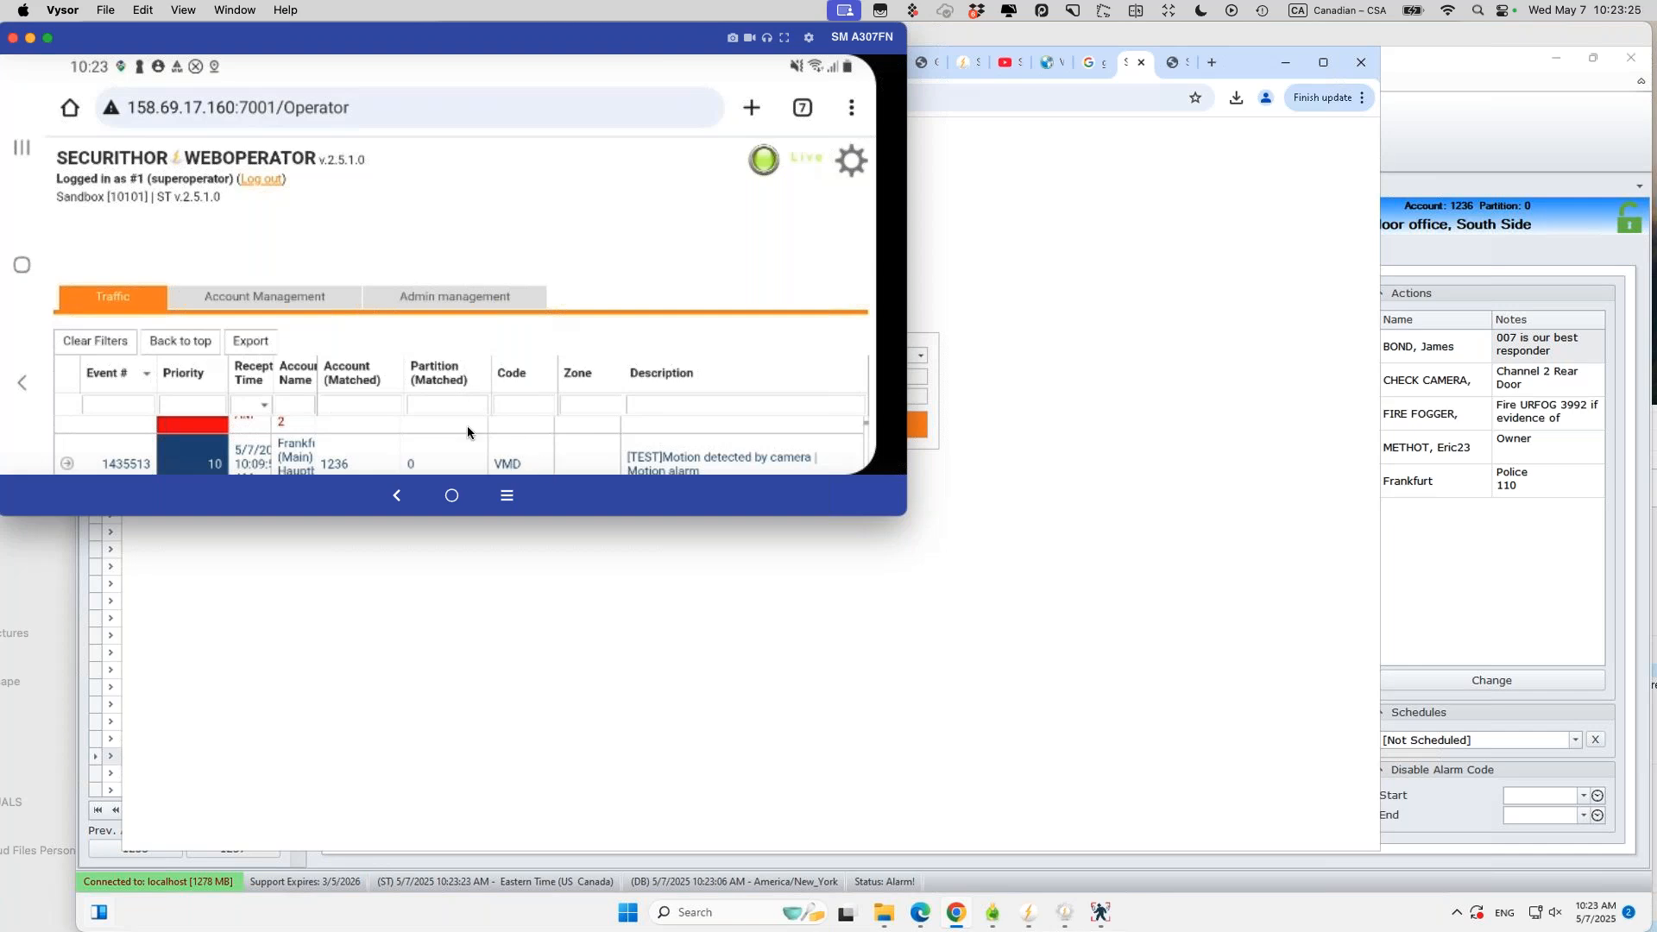
Step: Review event 1435513's details, close them, and log out of WebOperator
left_click(67, 464)
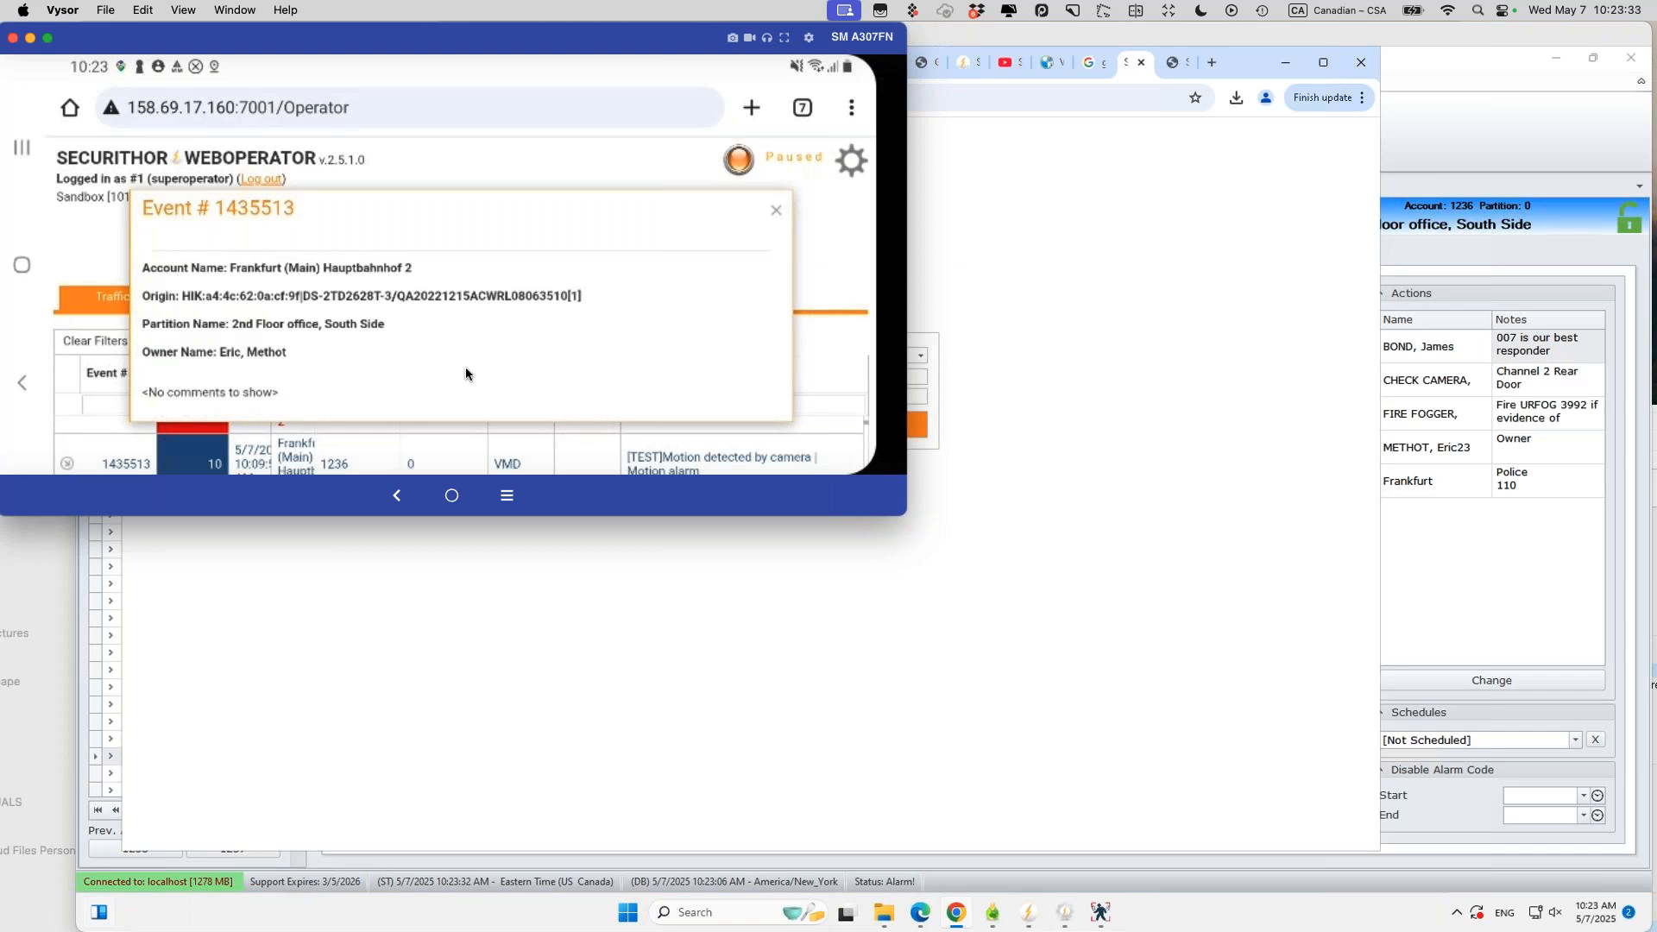
left_click(776, 212)
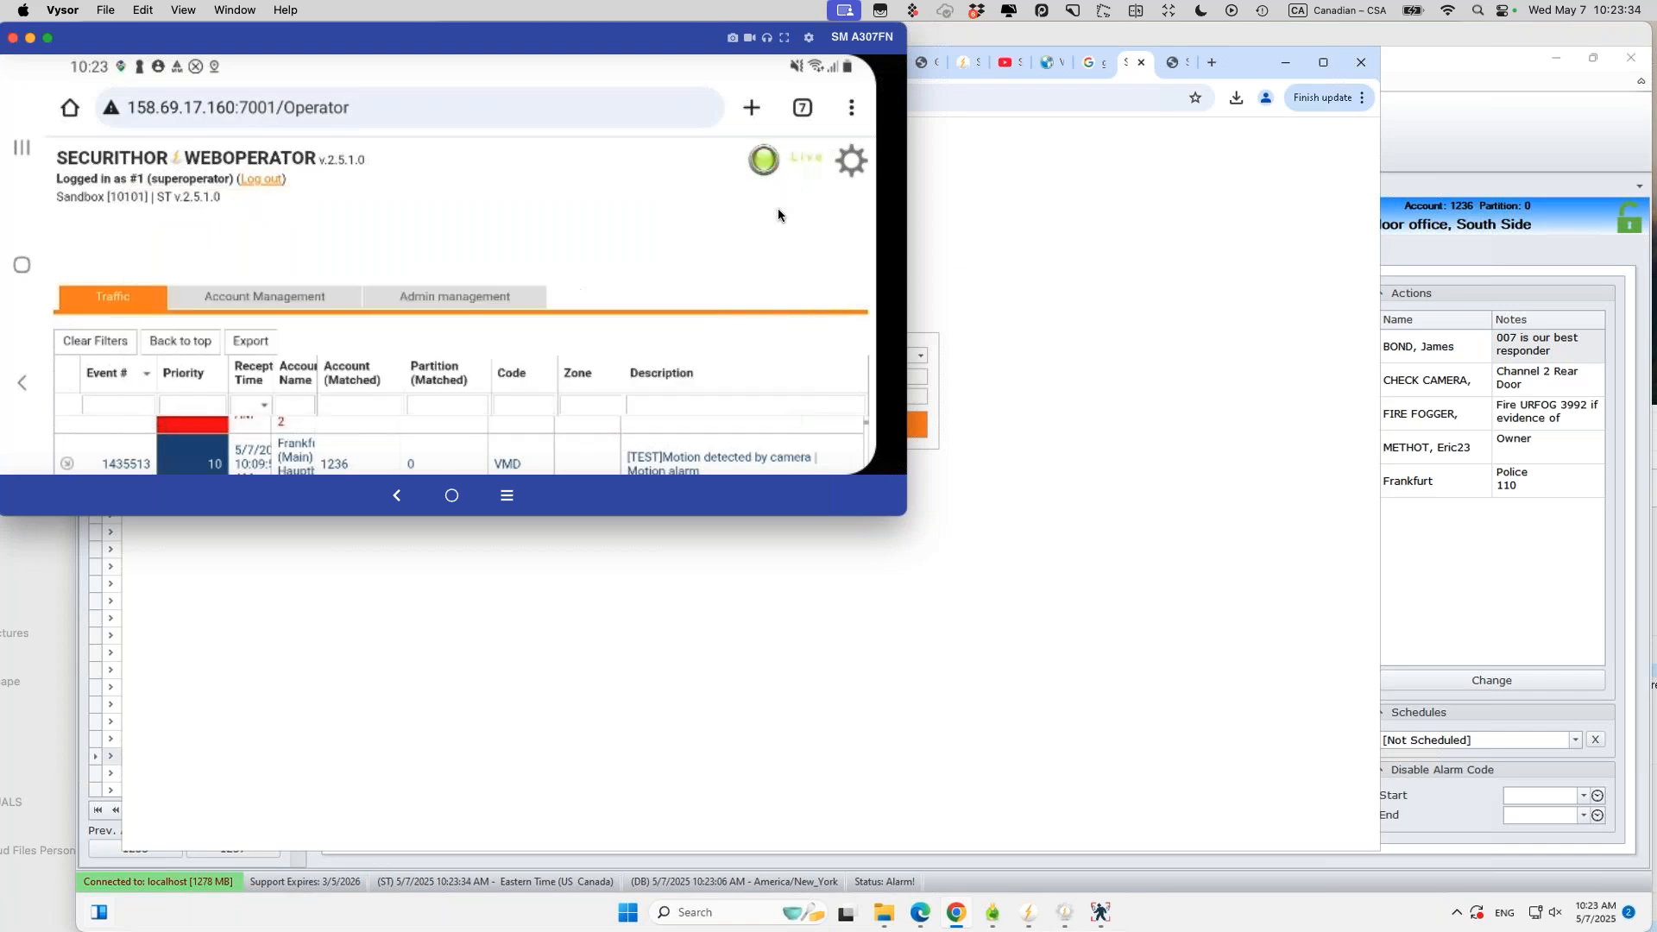
left_click(244, 183)
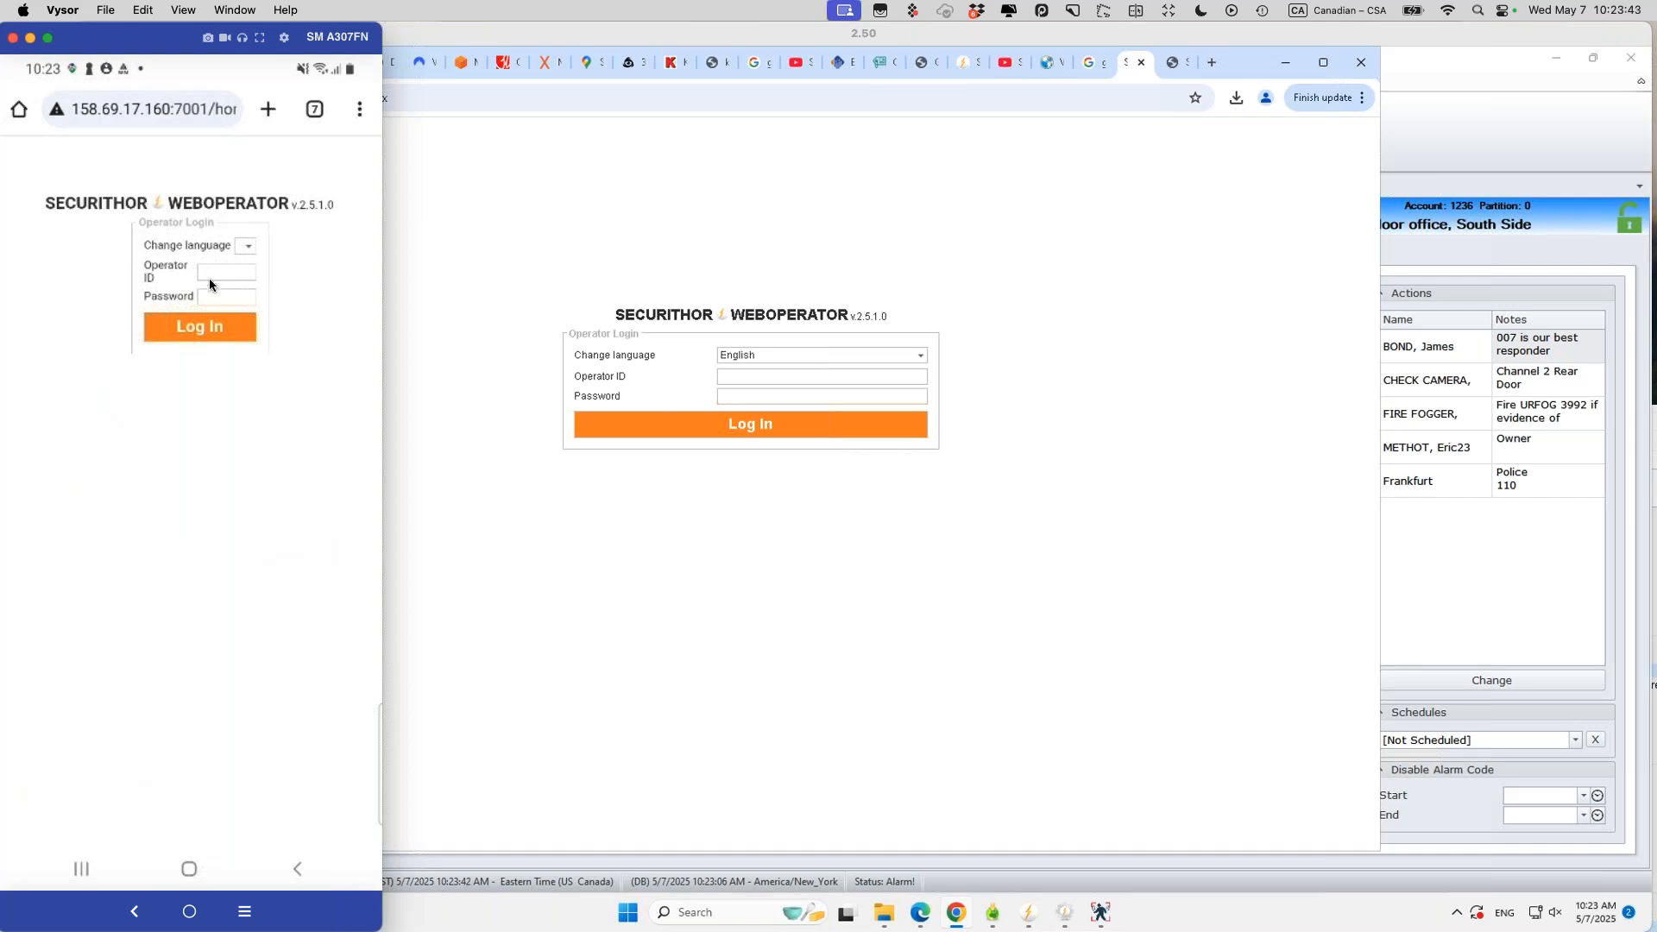
Step: Show the phone app's Active alarm list, then bring the Securithor desktop console back via Remote Desktop
left_click(81, 868)
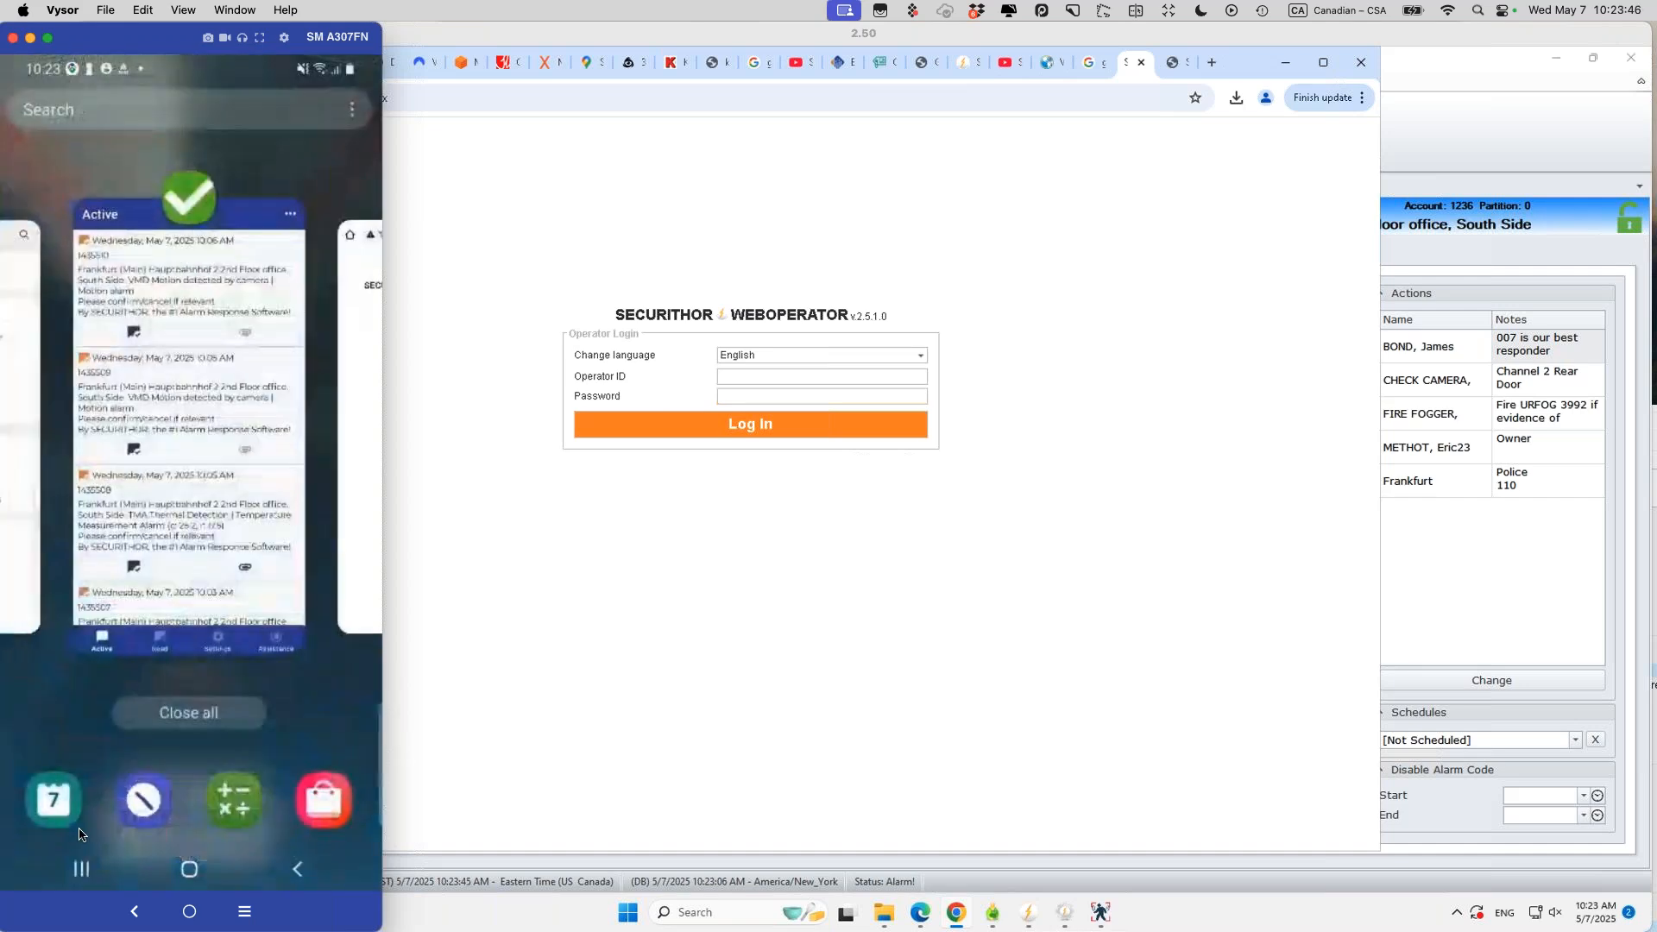
left_click(173, 545)
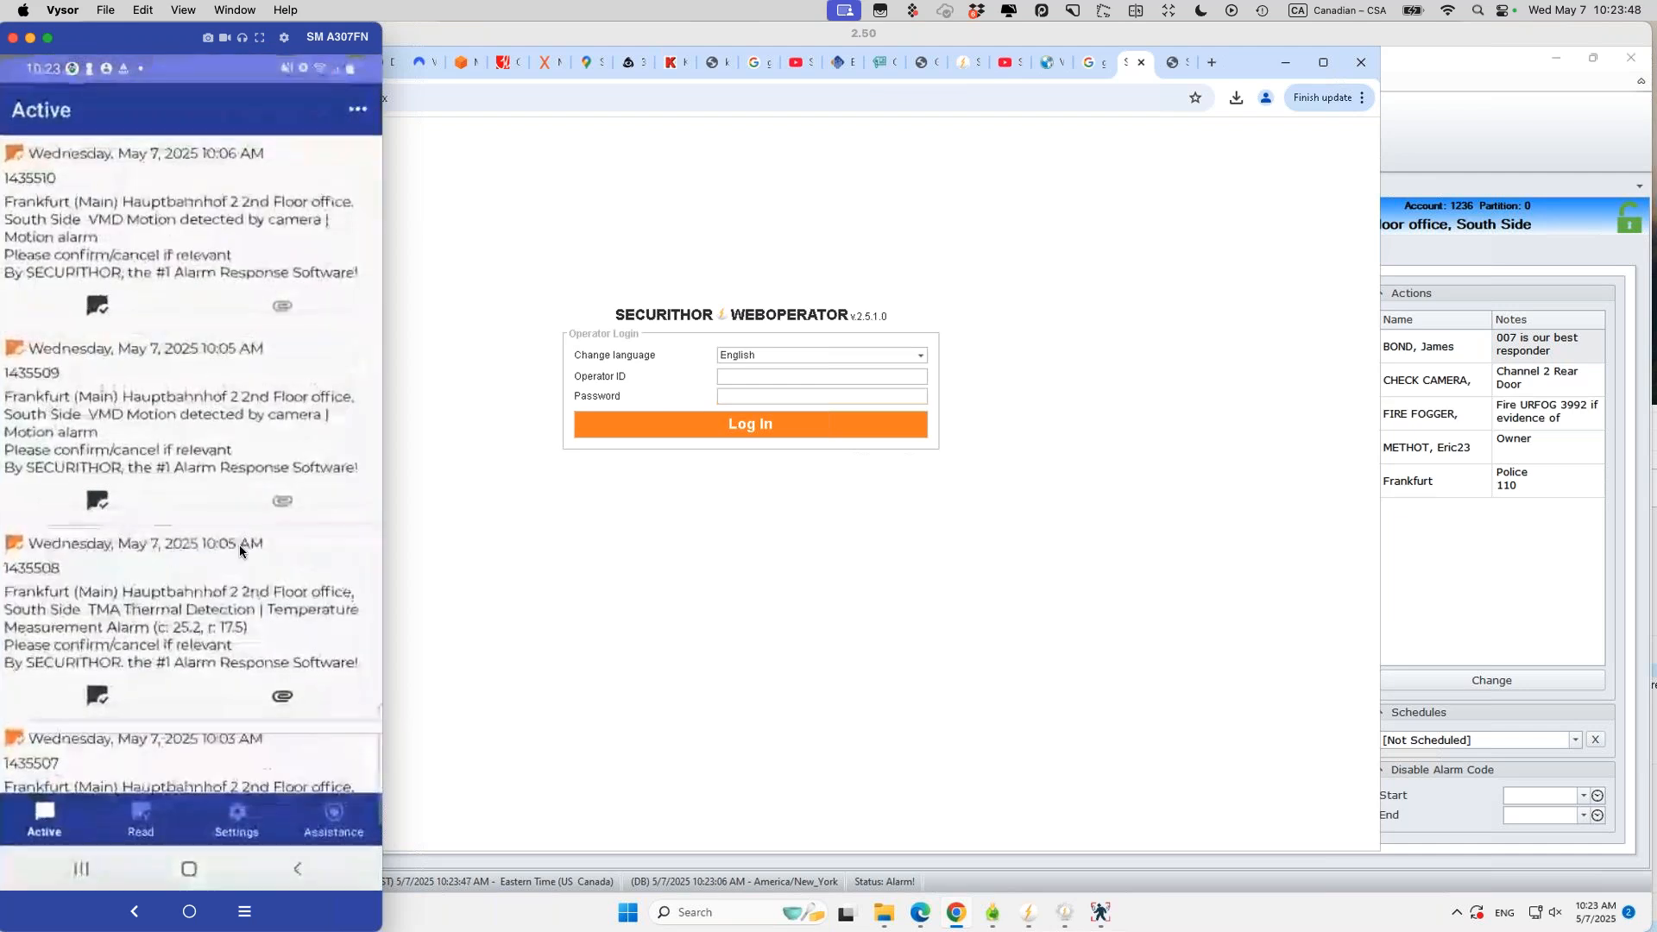
left_click(552, 414)
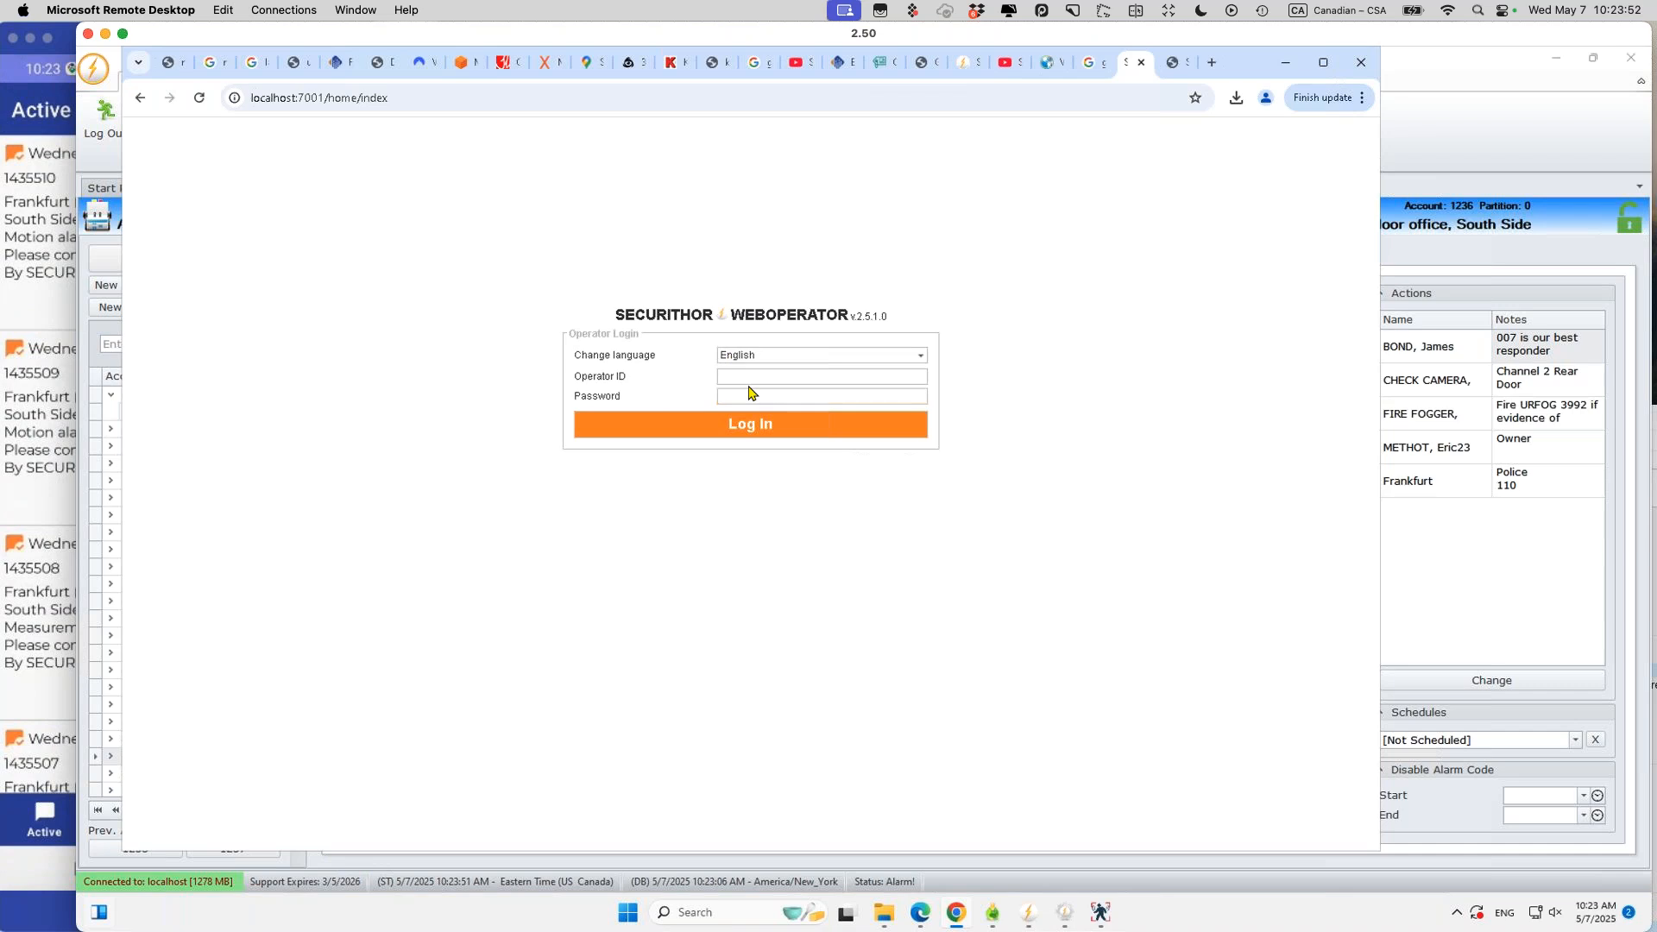
left_click(1493, 168)
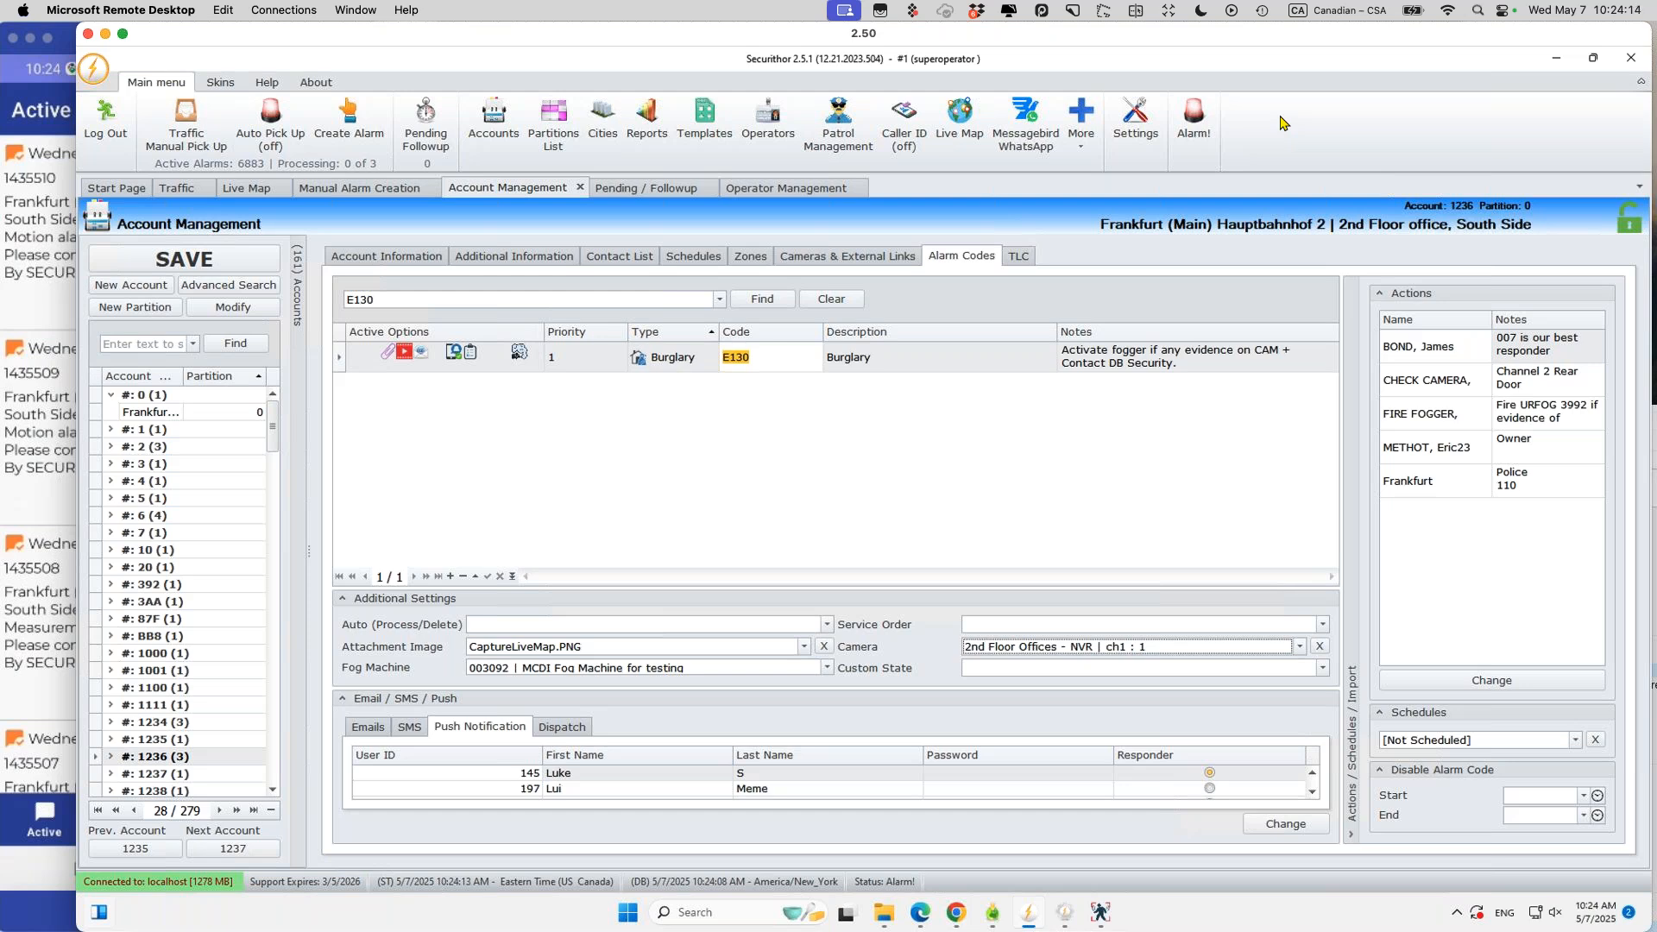
Step: In Operator Management, check operator 2's account group restriction g3, then bring up the STNet server
left_click(761, 127)
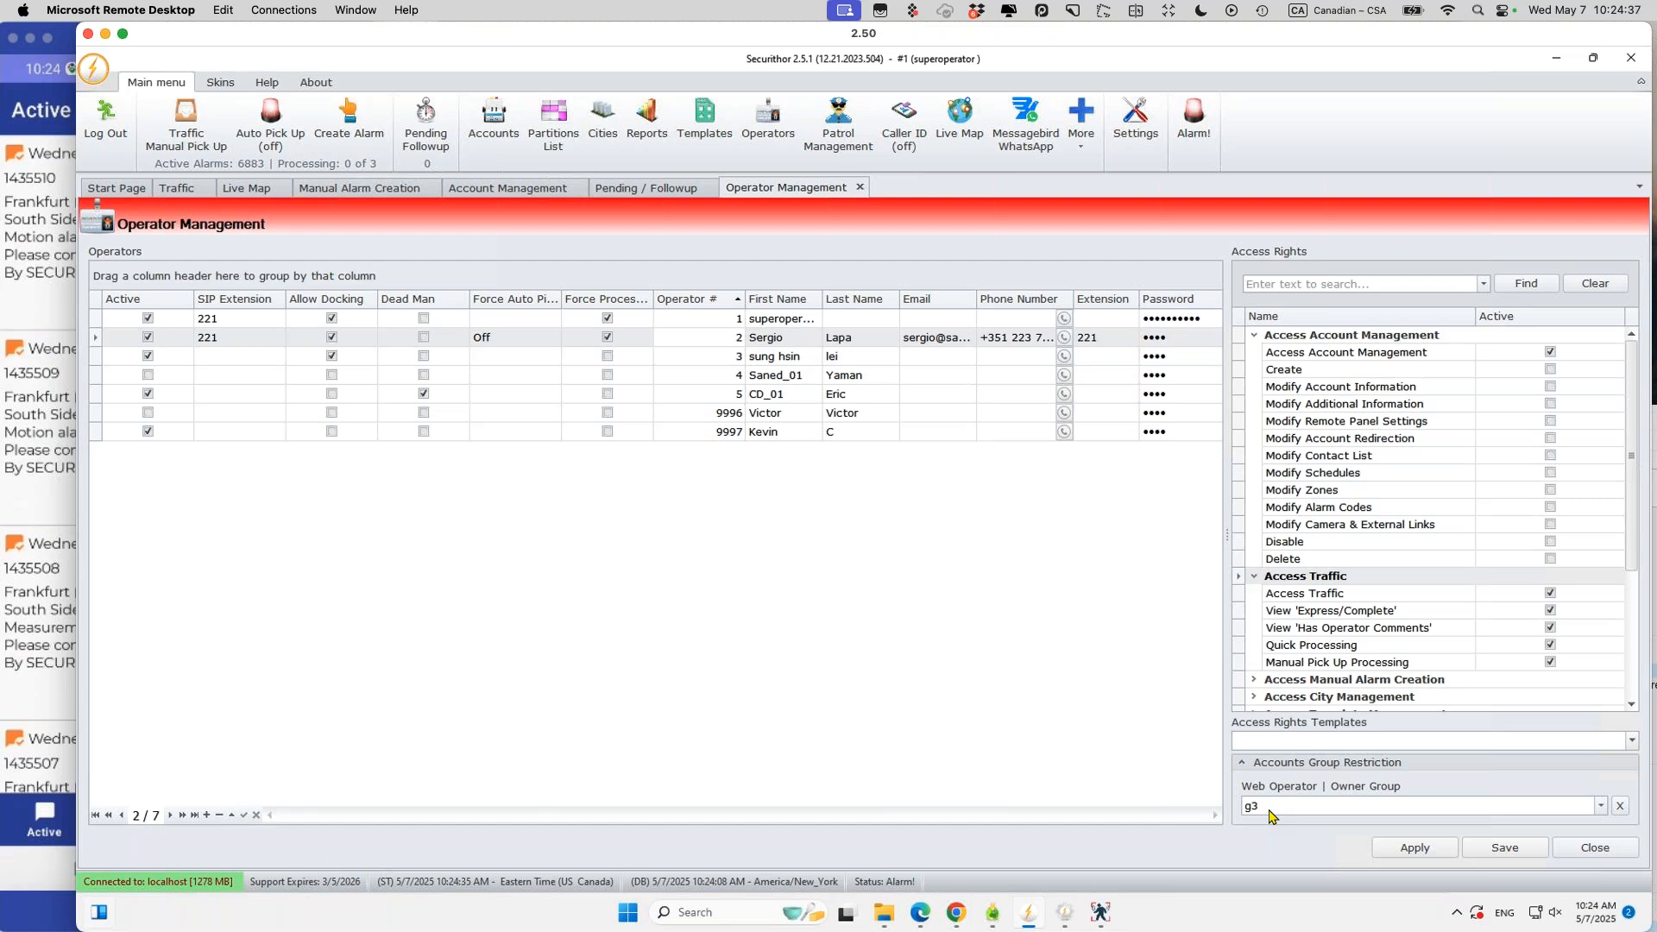
left_click(911, 714)
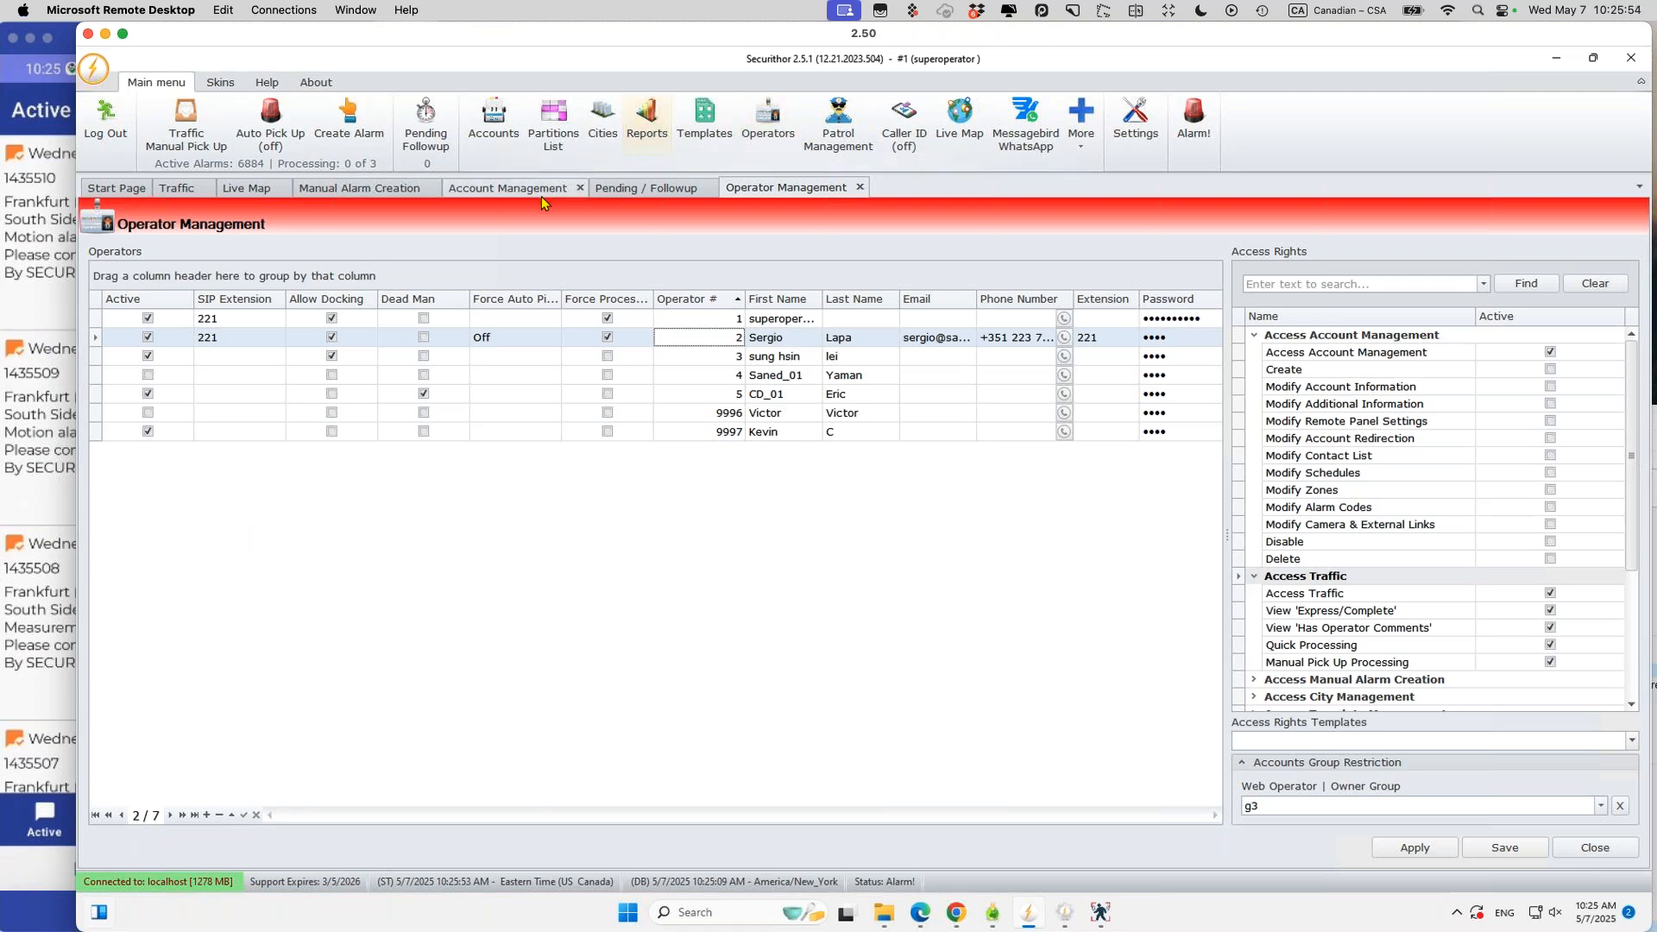
left_click(1056, 916)
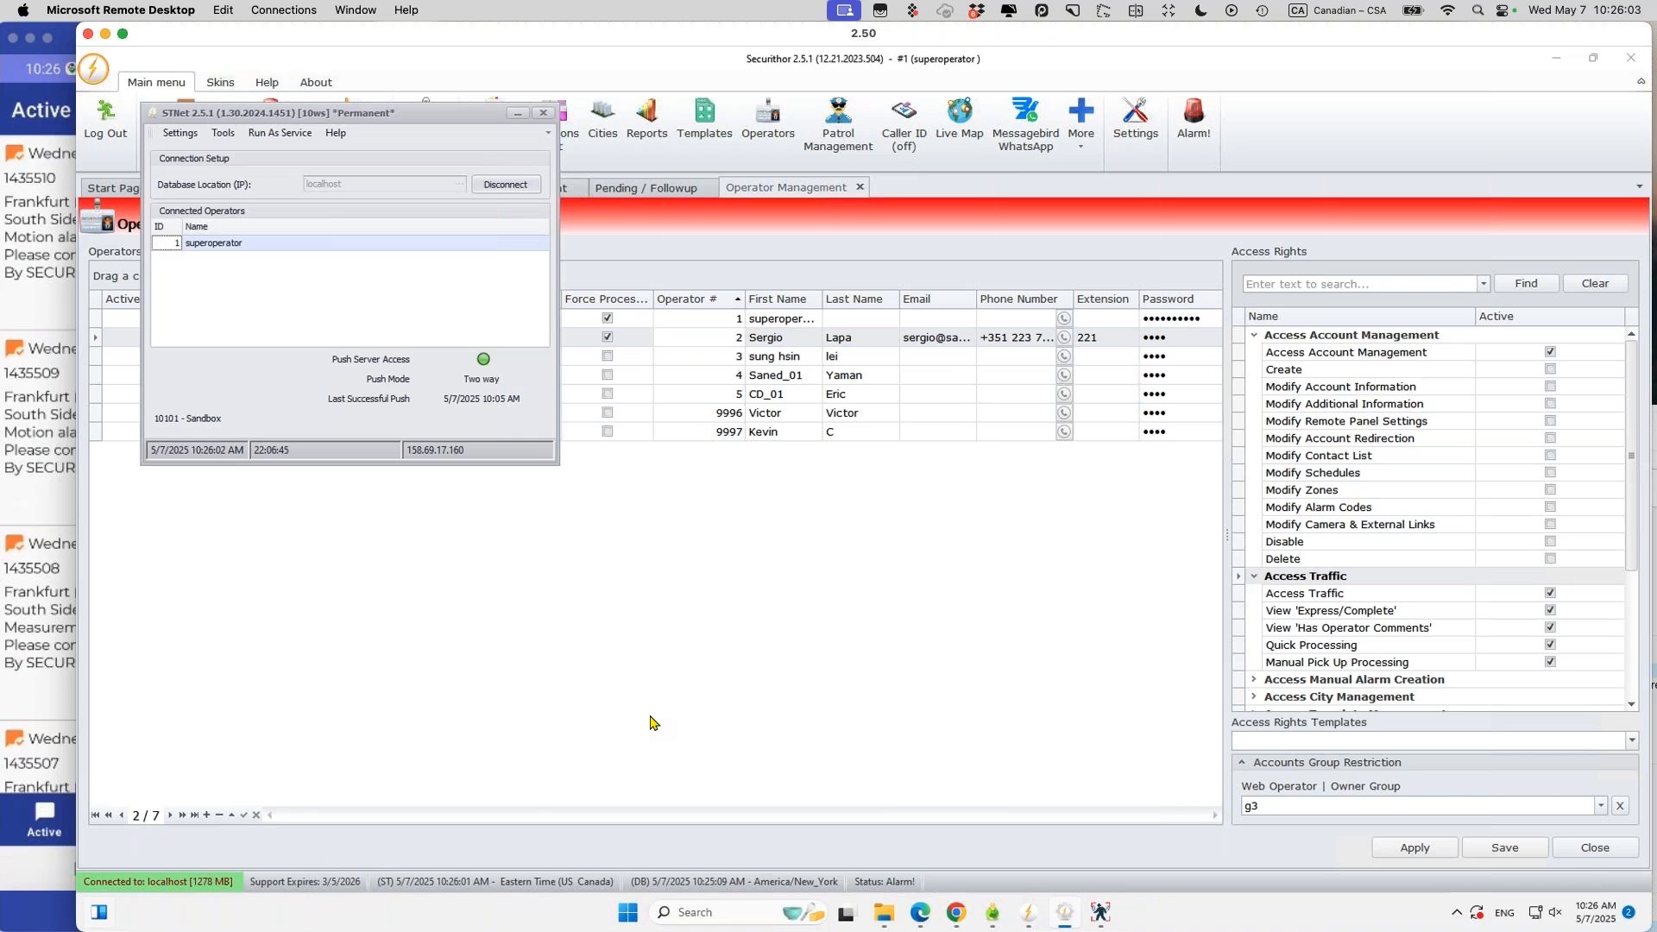
Step: Return to account 1236's E130 Burglary alarm code, then bring the phone's Active list forward
left_click(749, 652)
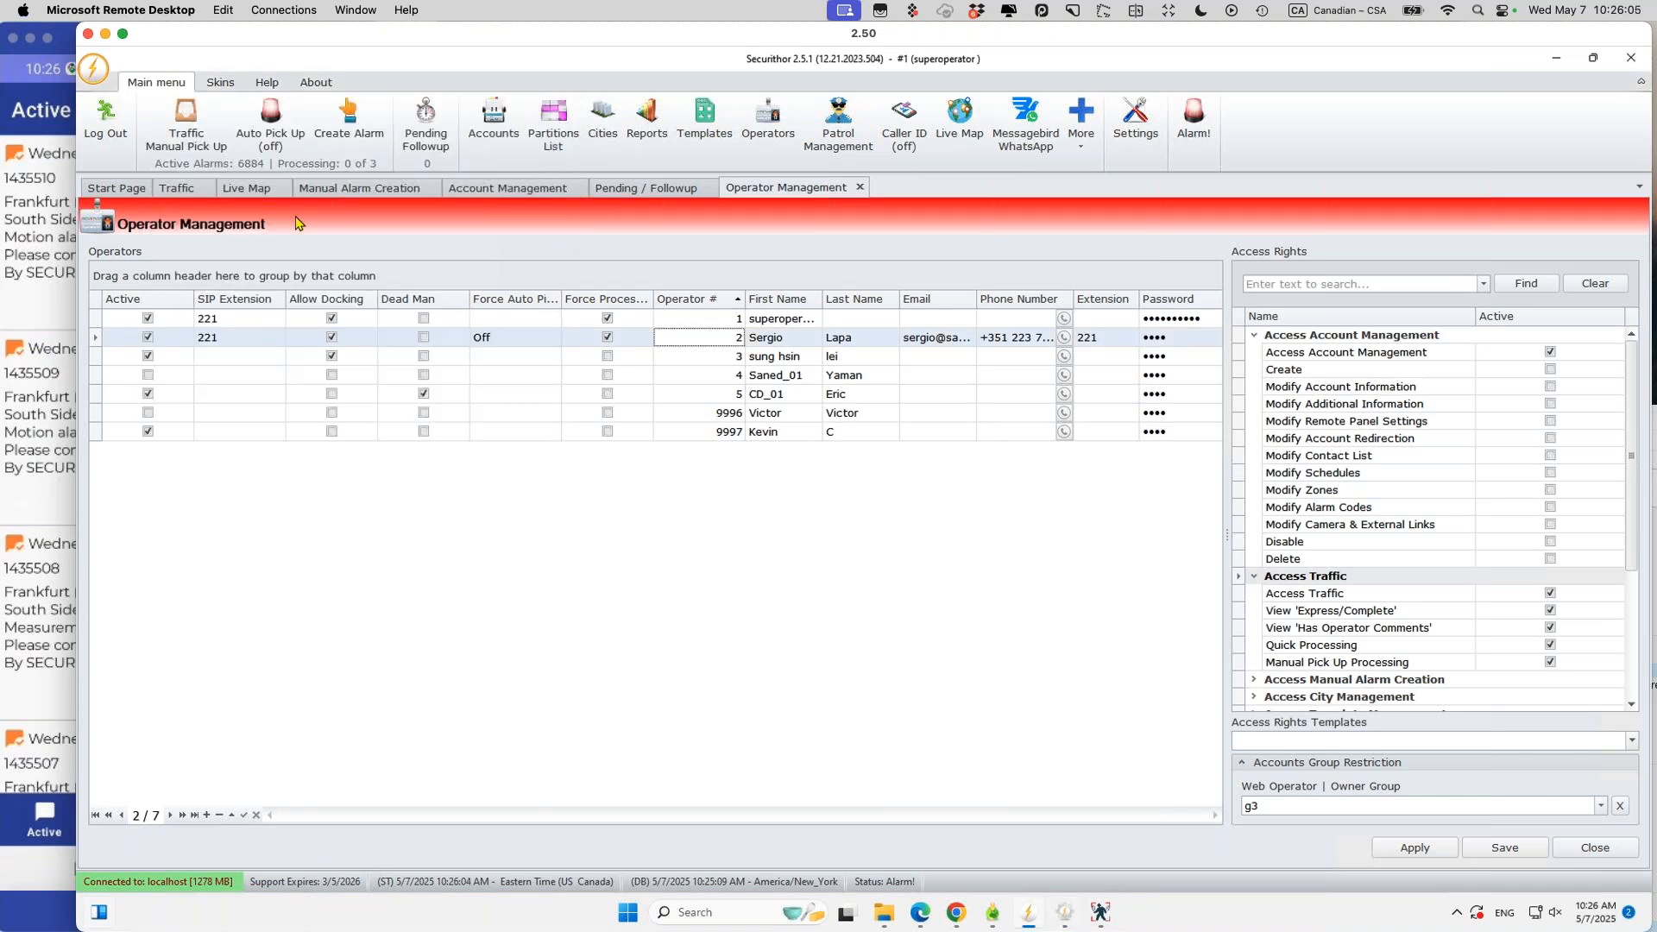
left_click(489, 190)
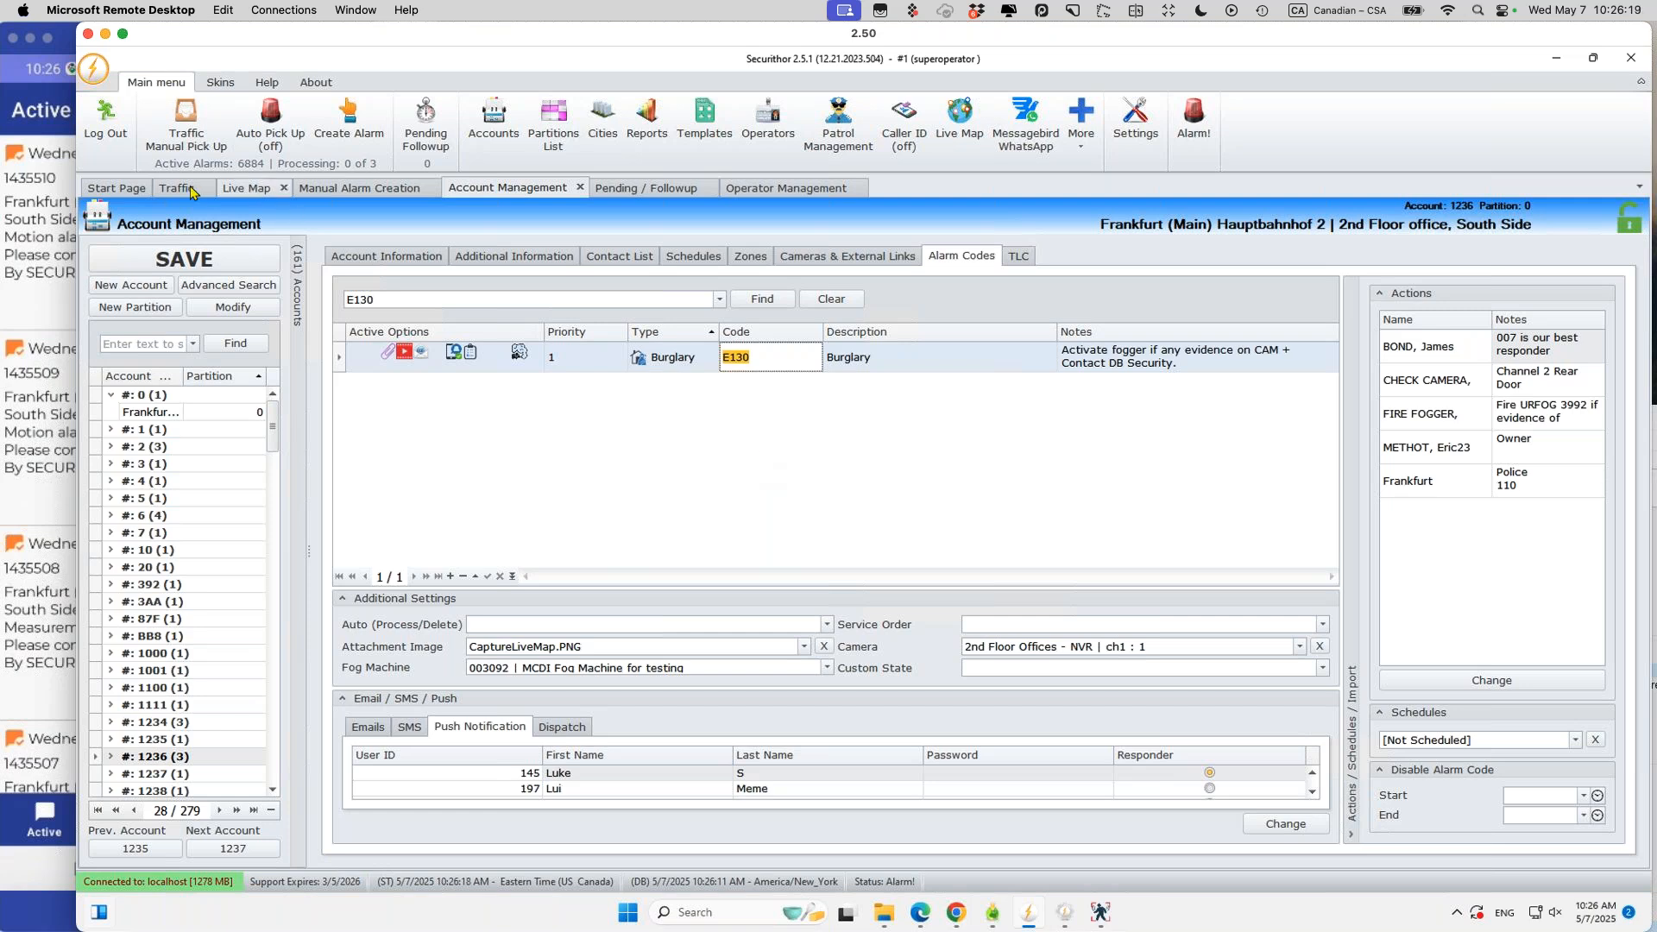
left_click(55, 241)
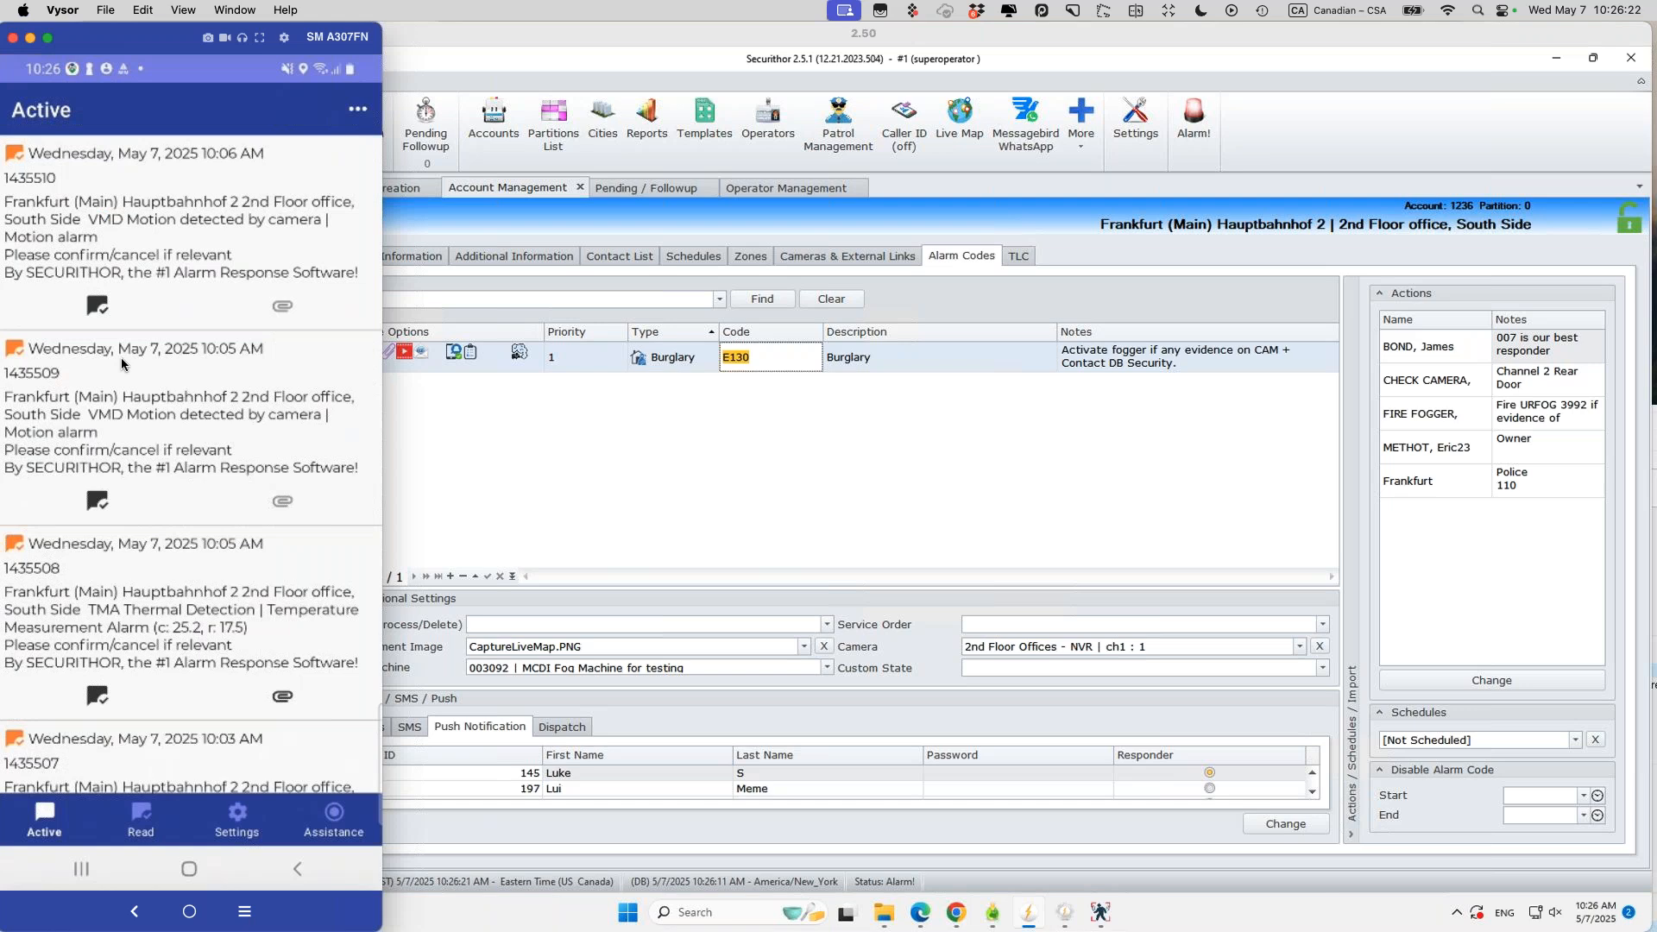
Step: Preview the app's Assistance map, then open the third Active alert's attachment
left_click(746, 464)
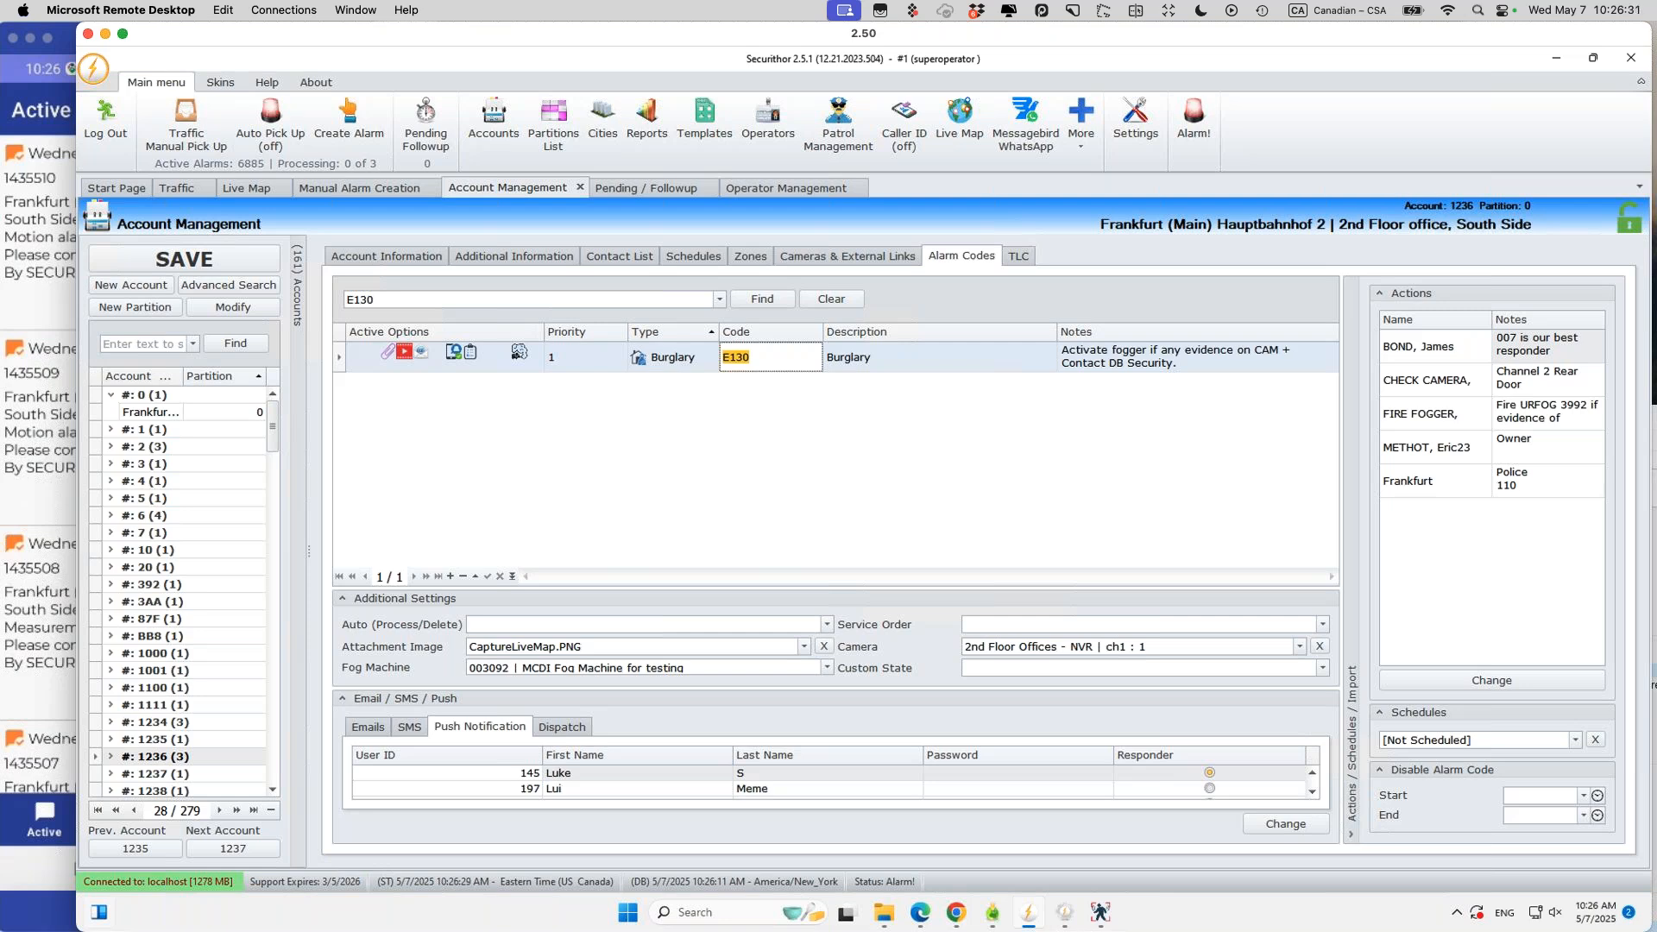
left_click(50, 475)
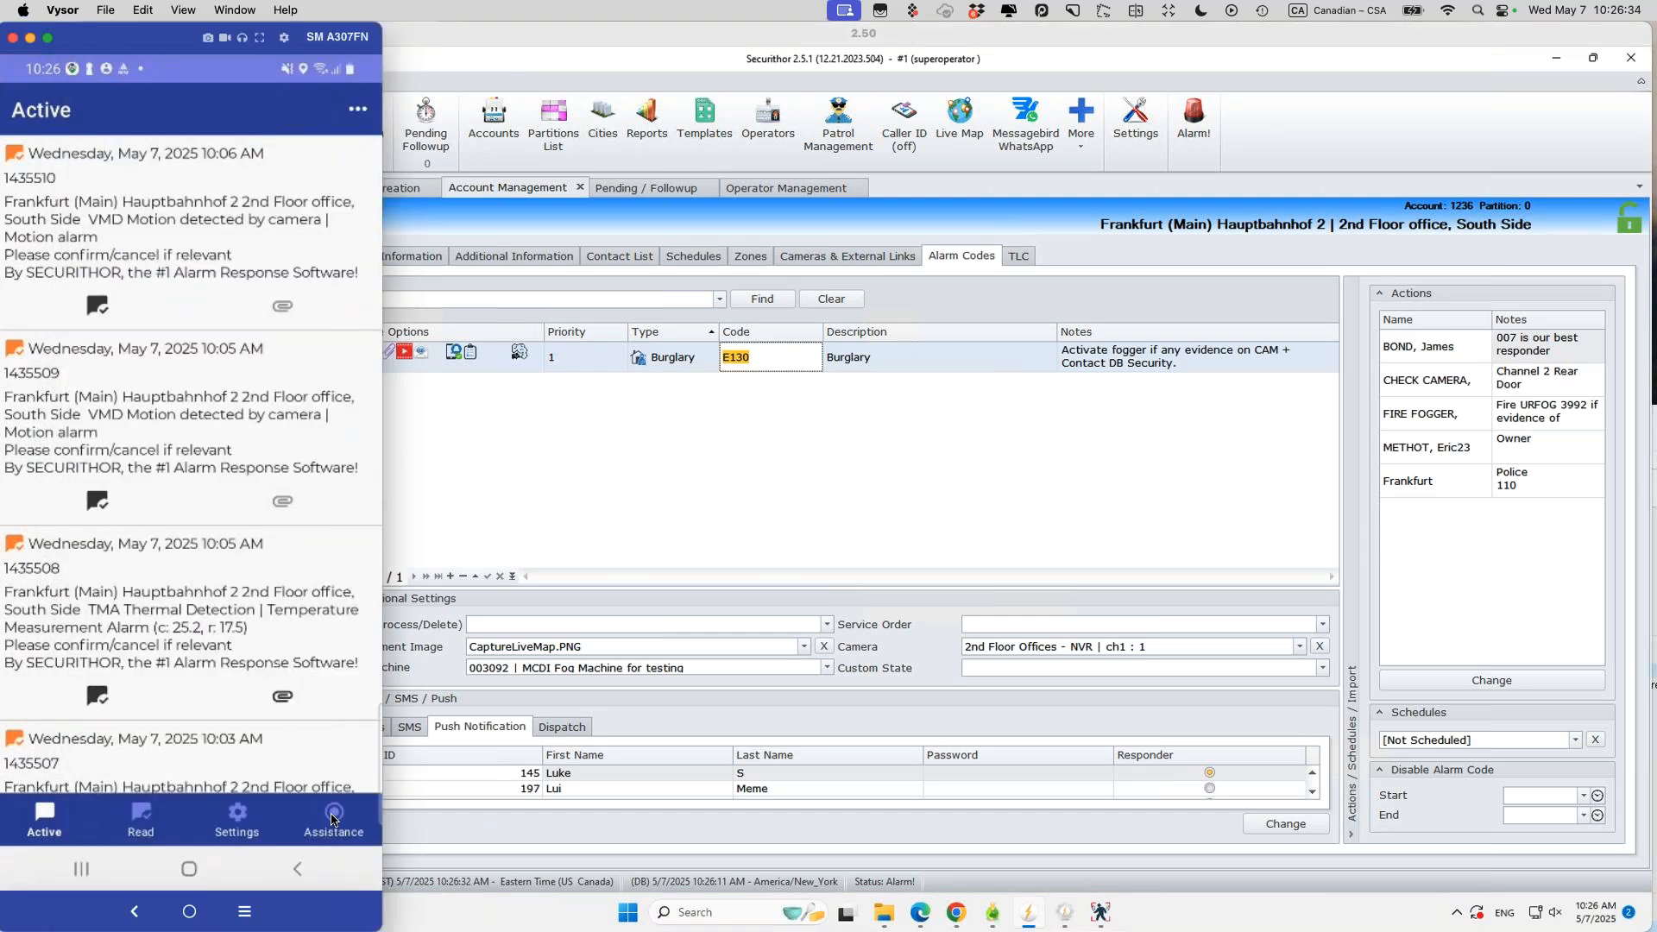
left_click(332, 818)
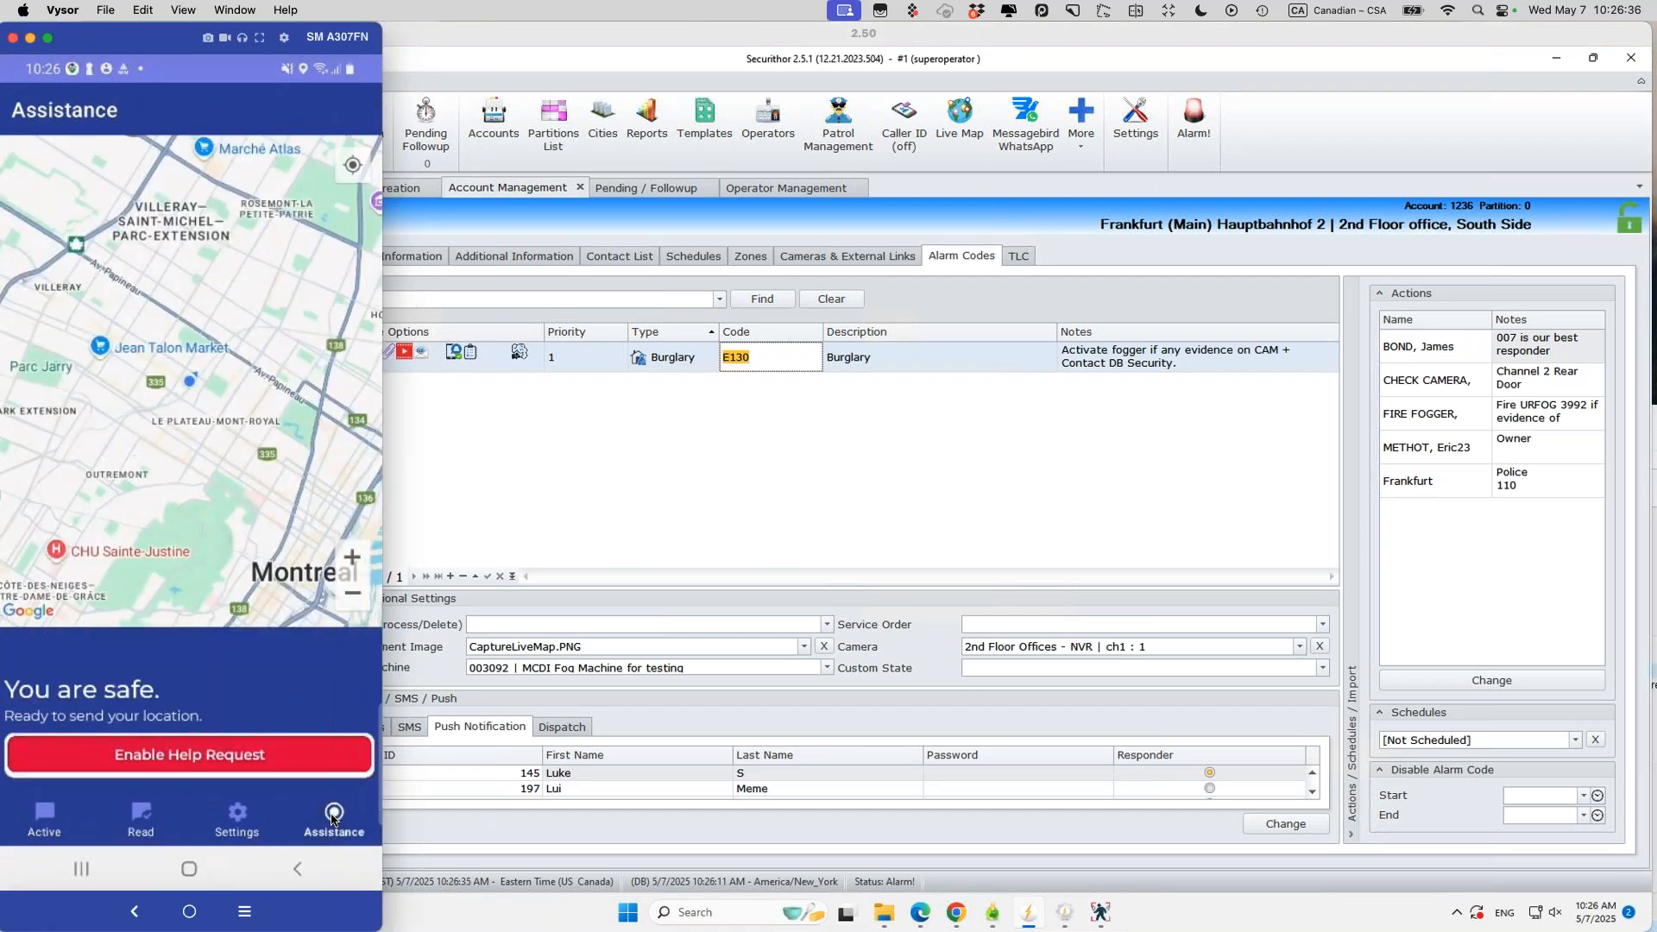
left_click(43, 821)
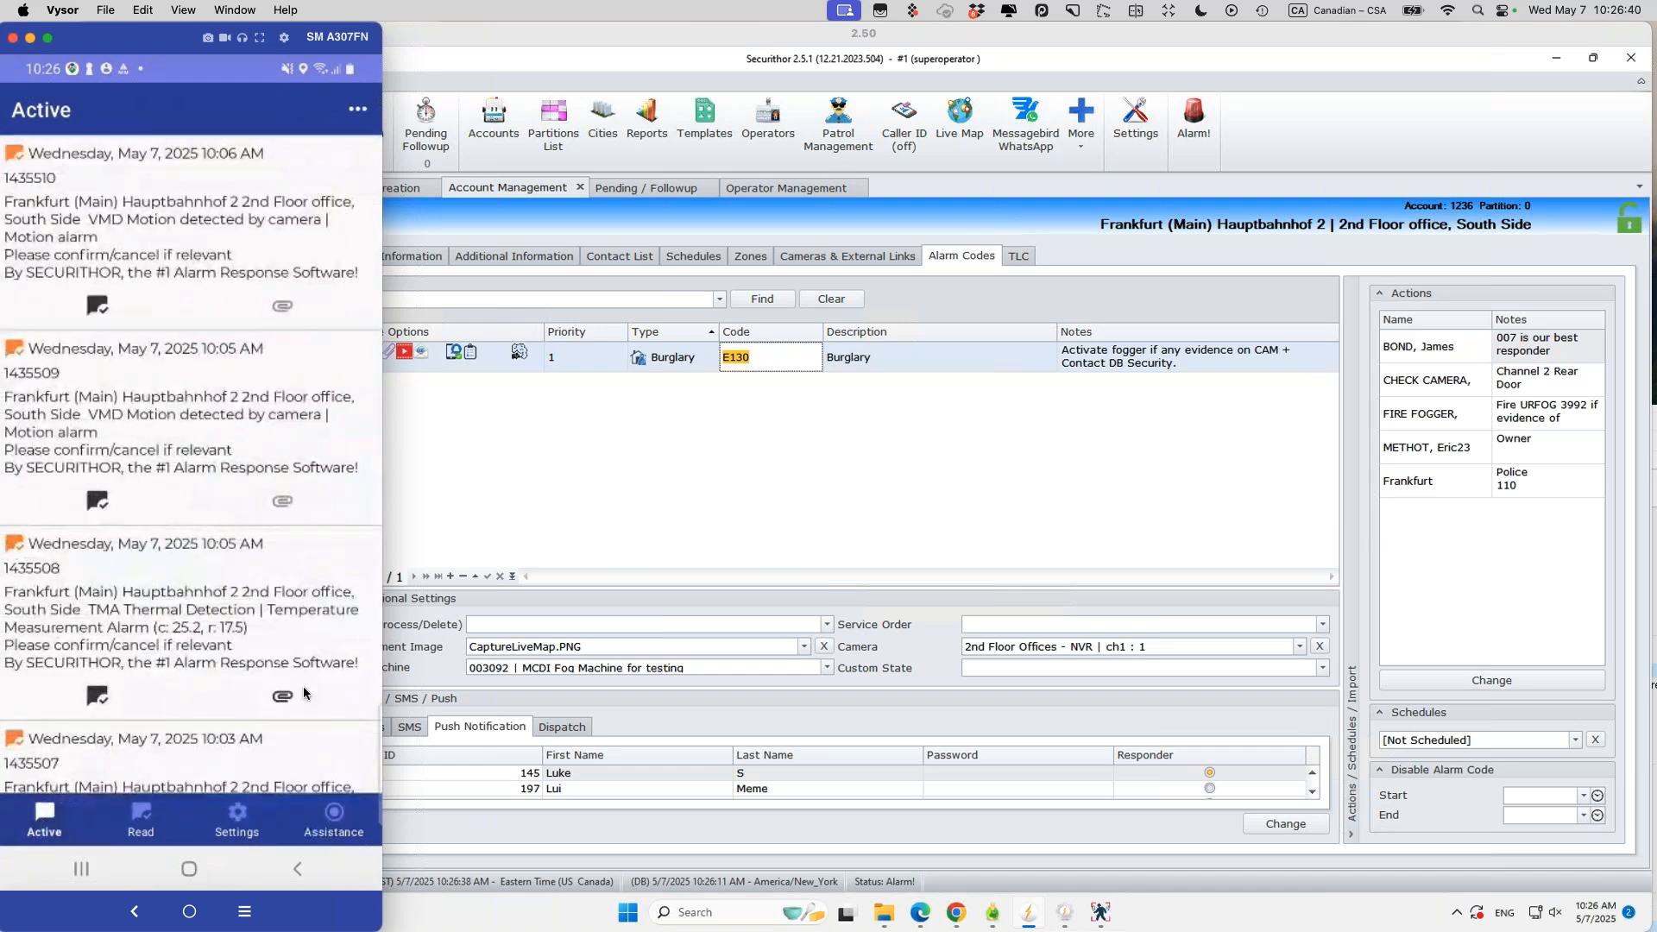
left_click(303, 686)
Step: Open the Contact List for Frankfurt HBF account 1236 in Account Management
left_click(818, 421)
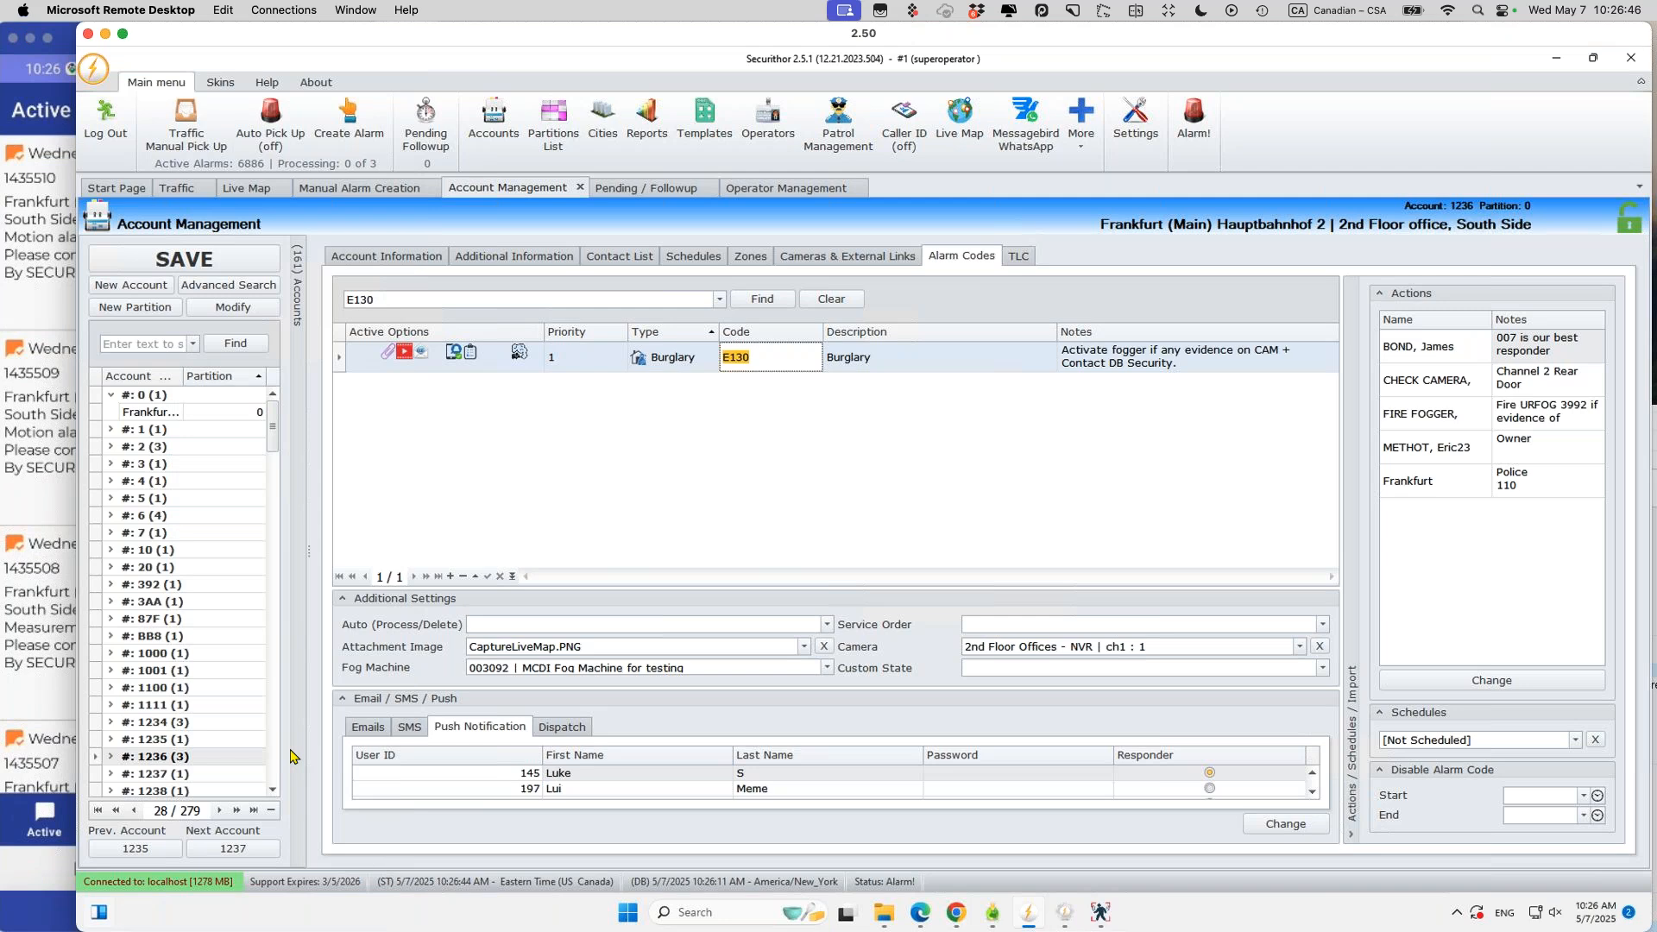
left_click(131, 758)
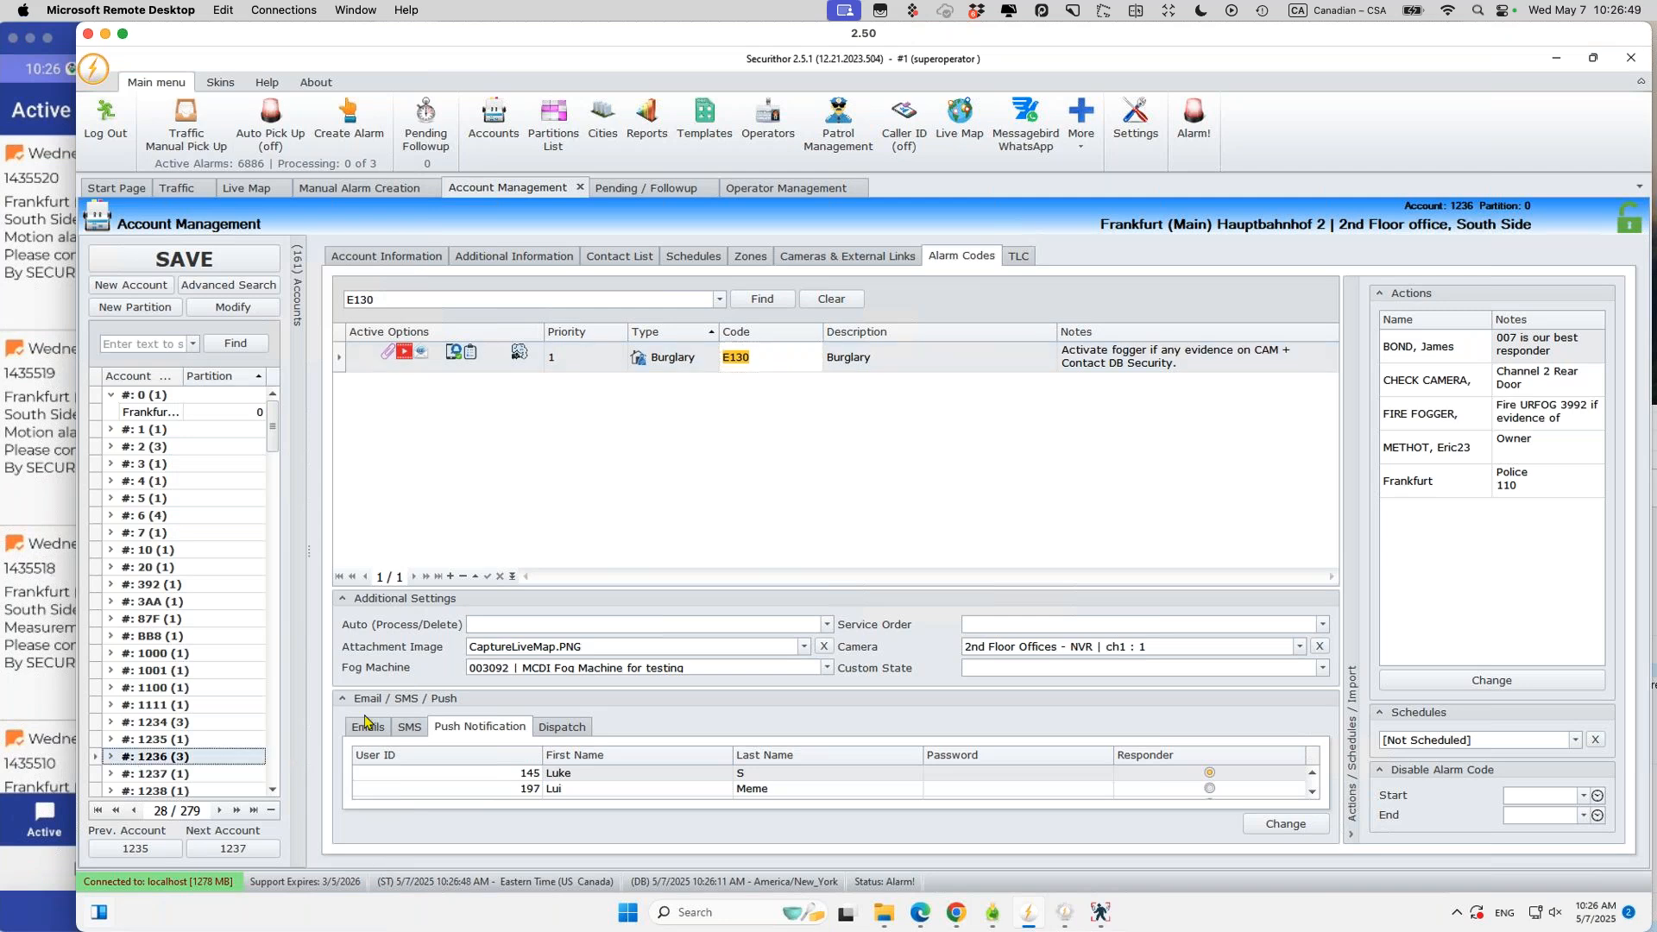
left_click(922, 514)
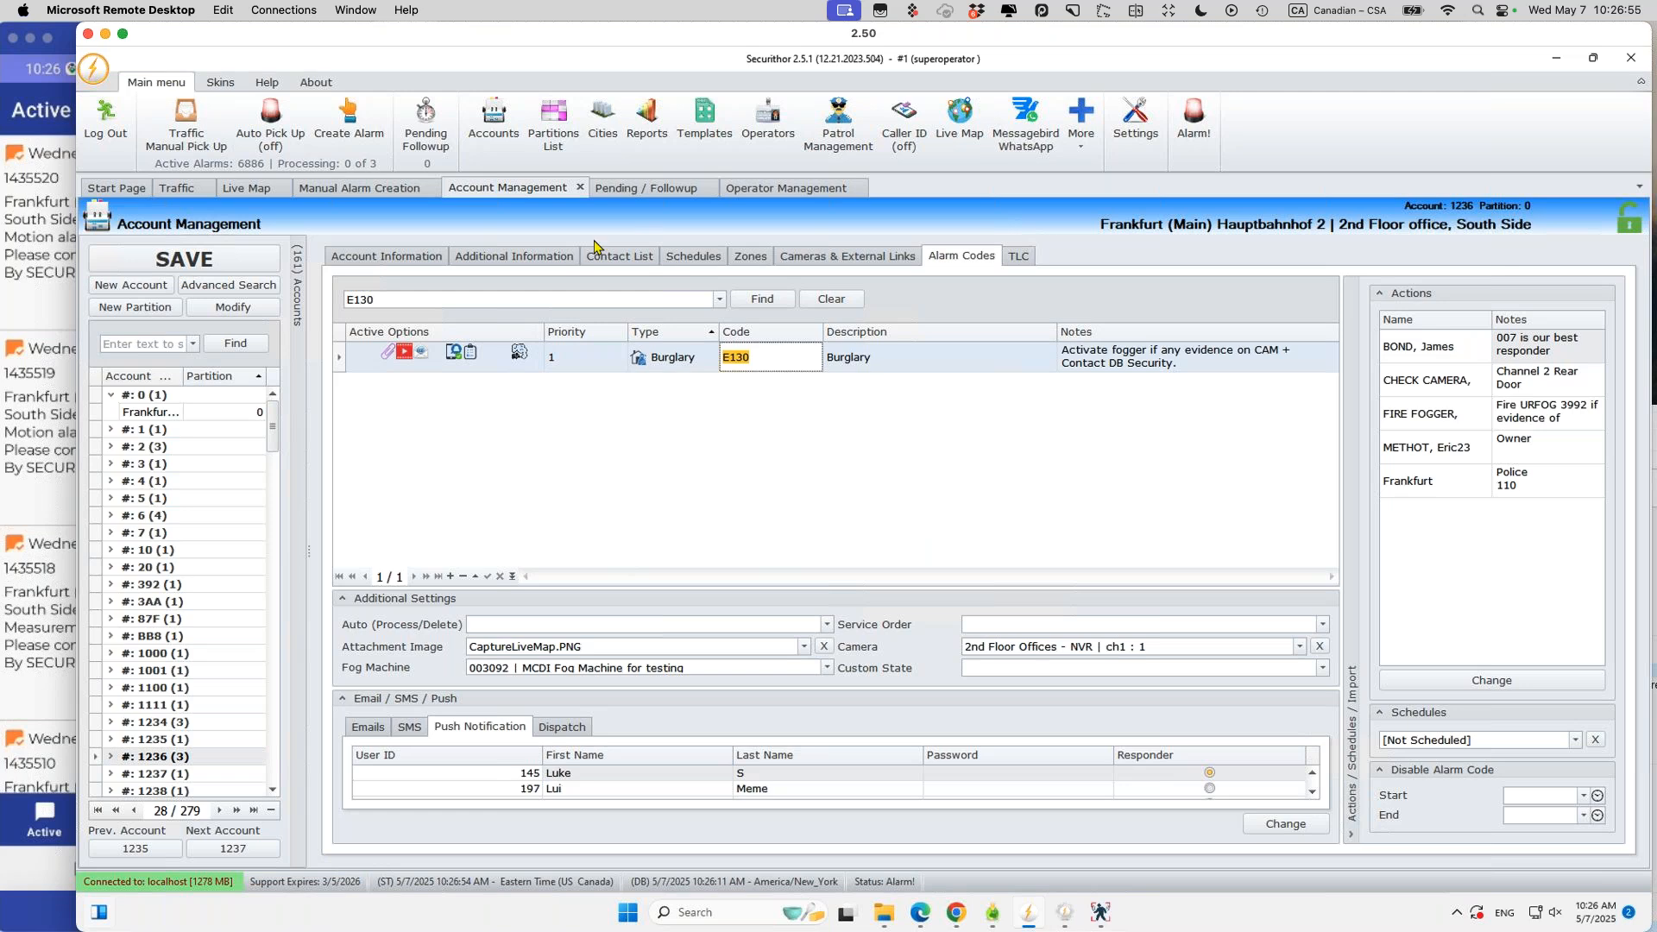
left_click(615, 257)
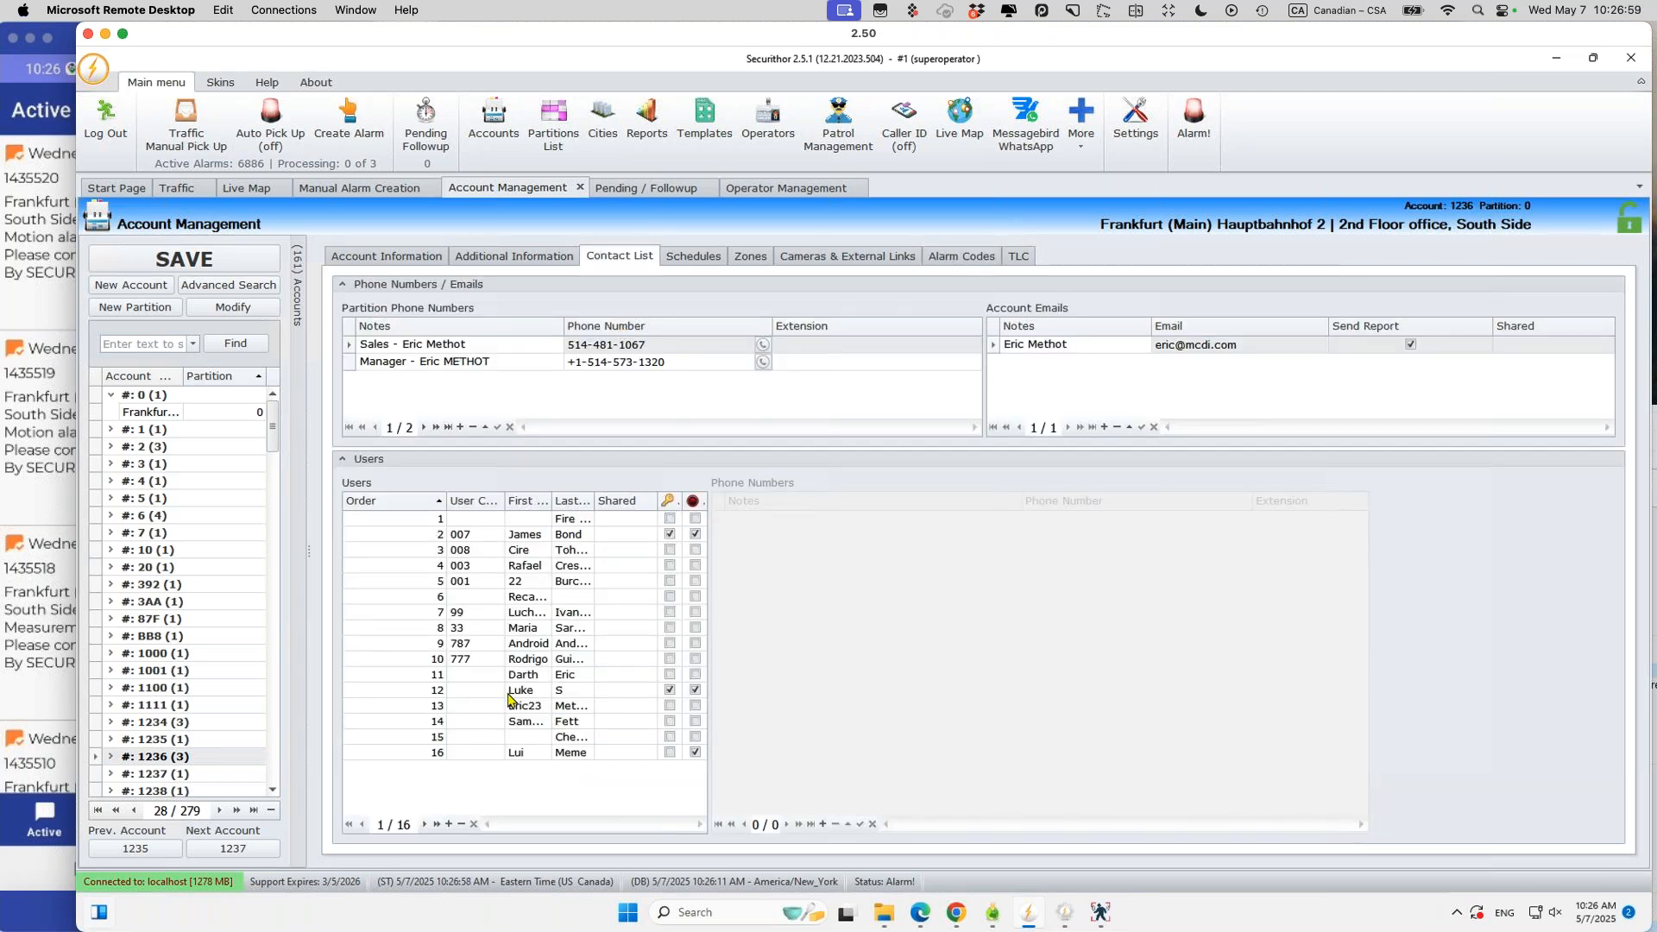
Step: Select user 12, inspect their Push Login and login password, and send an app invitation
left_click(529, 677)
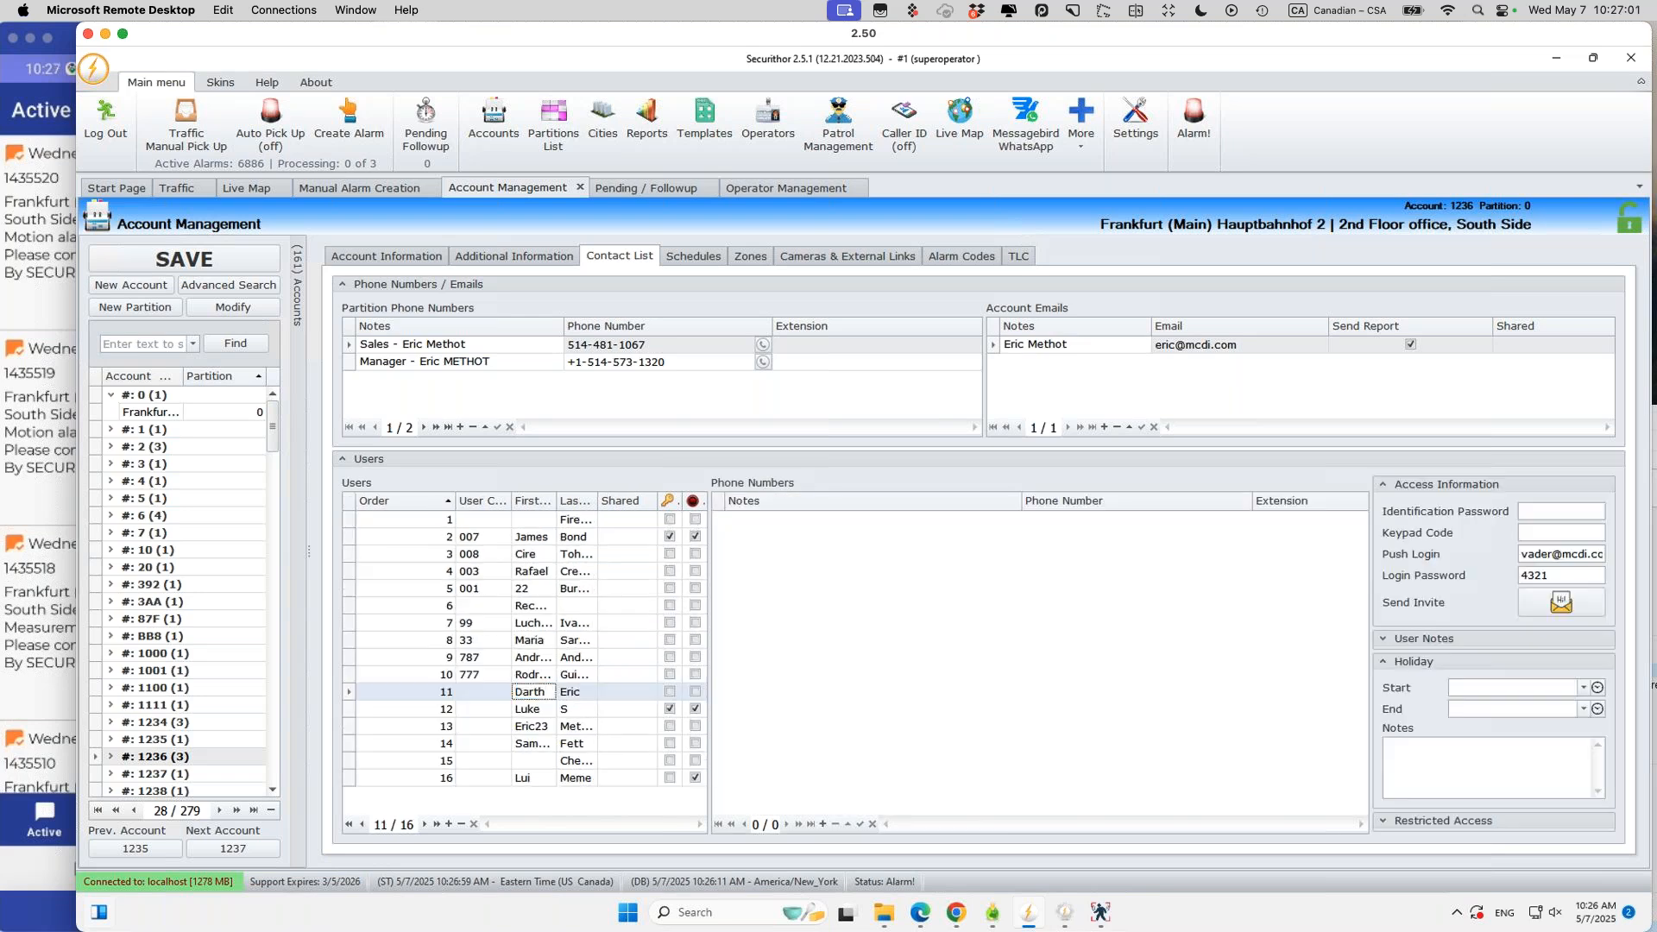
key("Down")
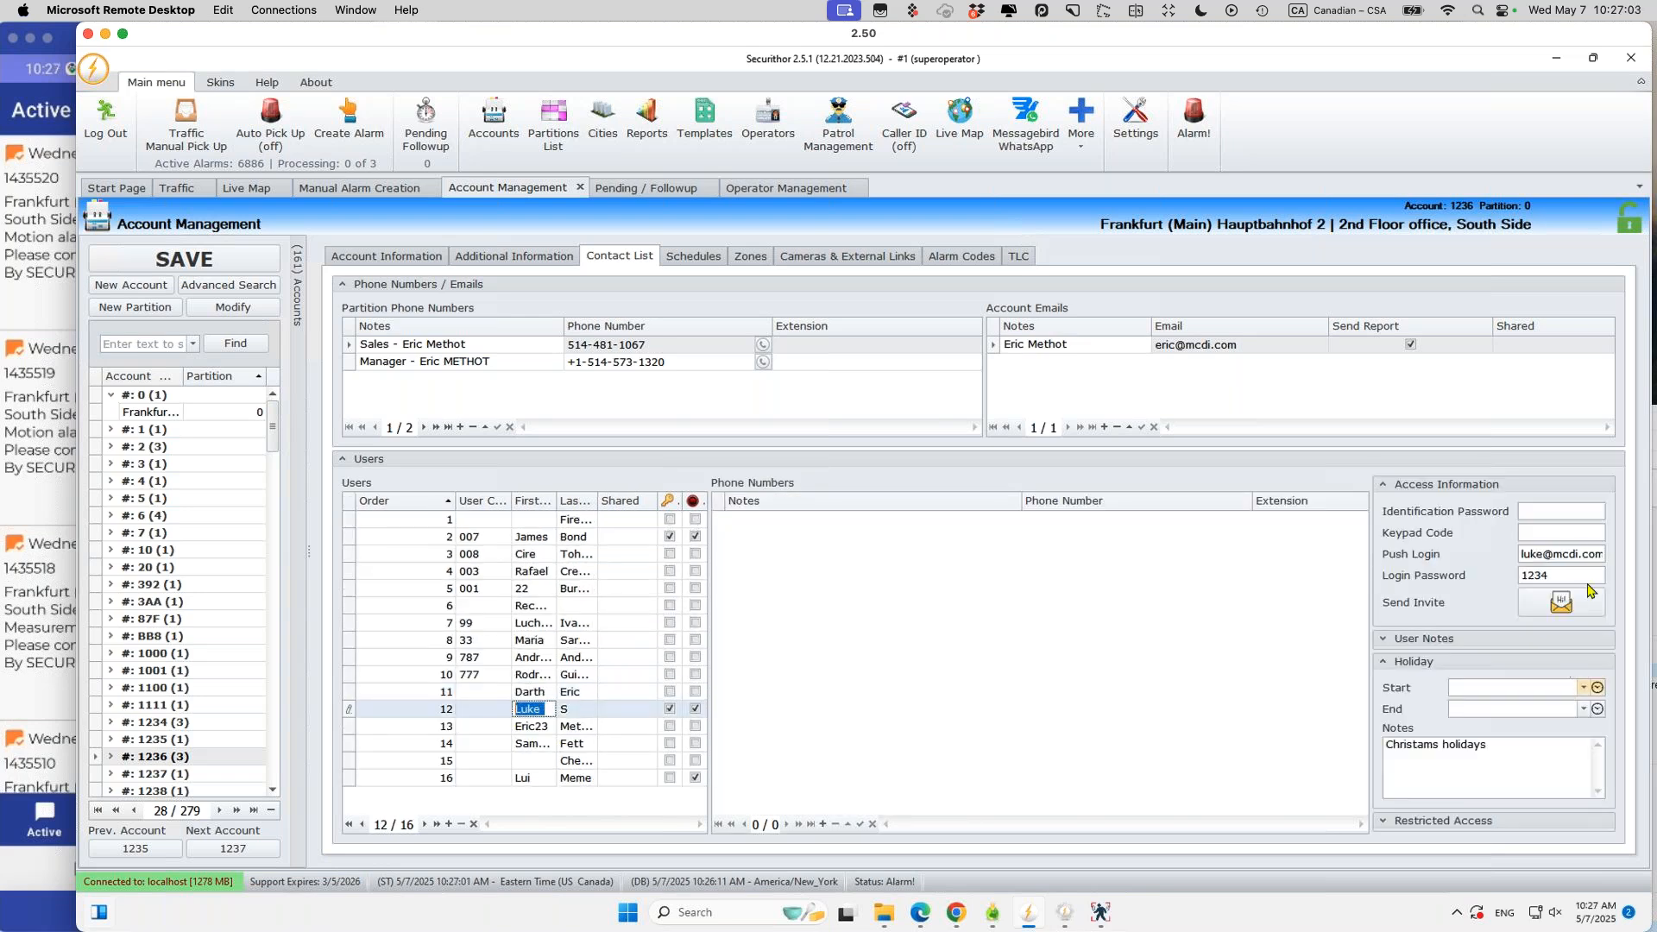
left_click_drag(1586, 554, 1462, 528)
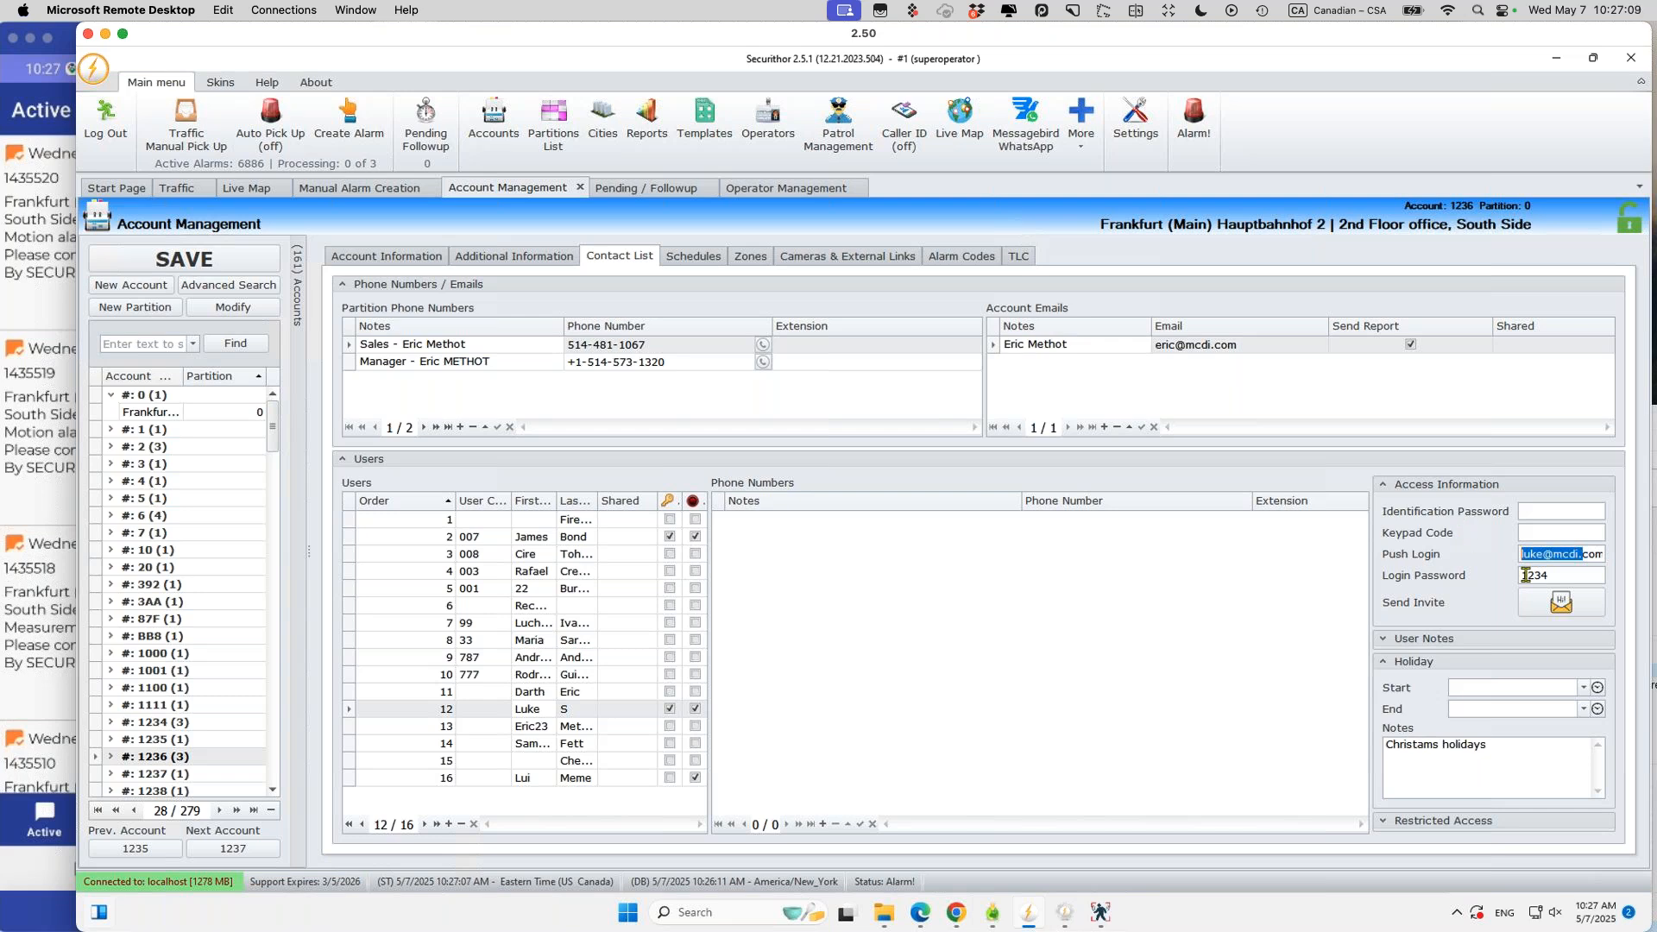
left_click(1590, 554)
left_click(1565, 592)
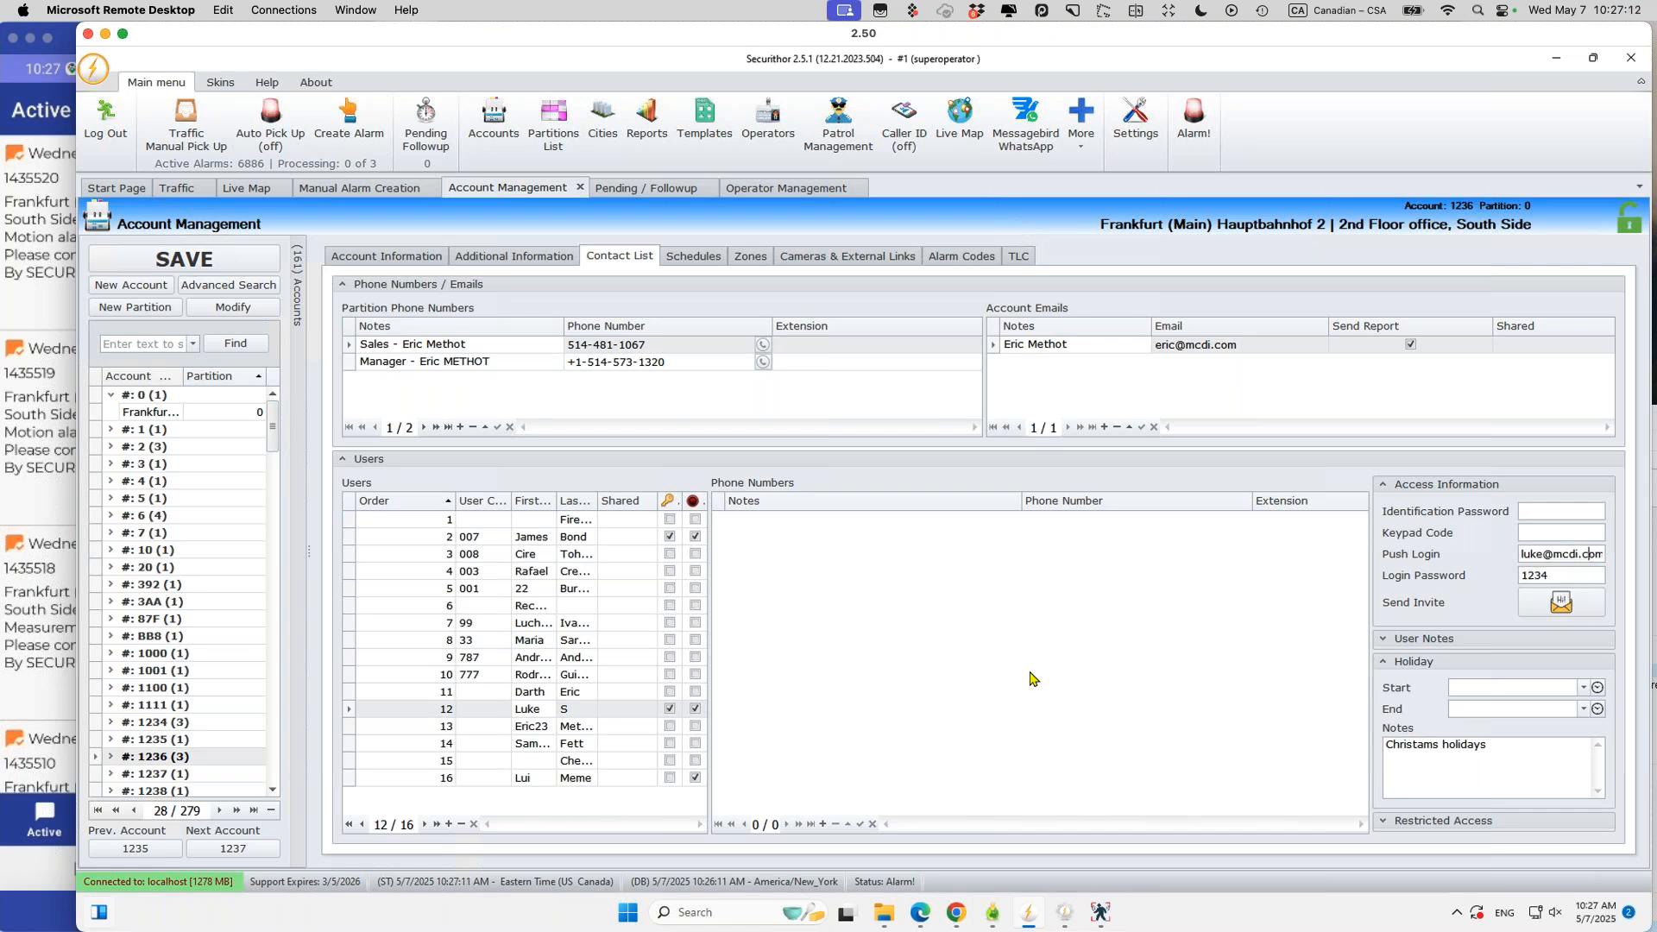
Step: Open STNet's Tools > Central Information and click into the welcome email message
mouse_move(1071, 917)
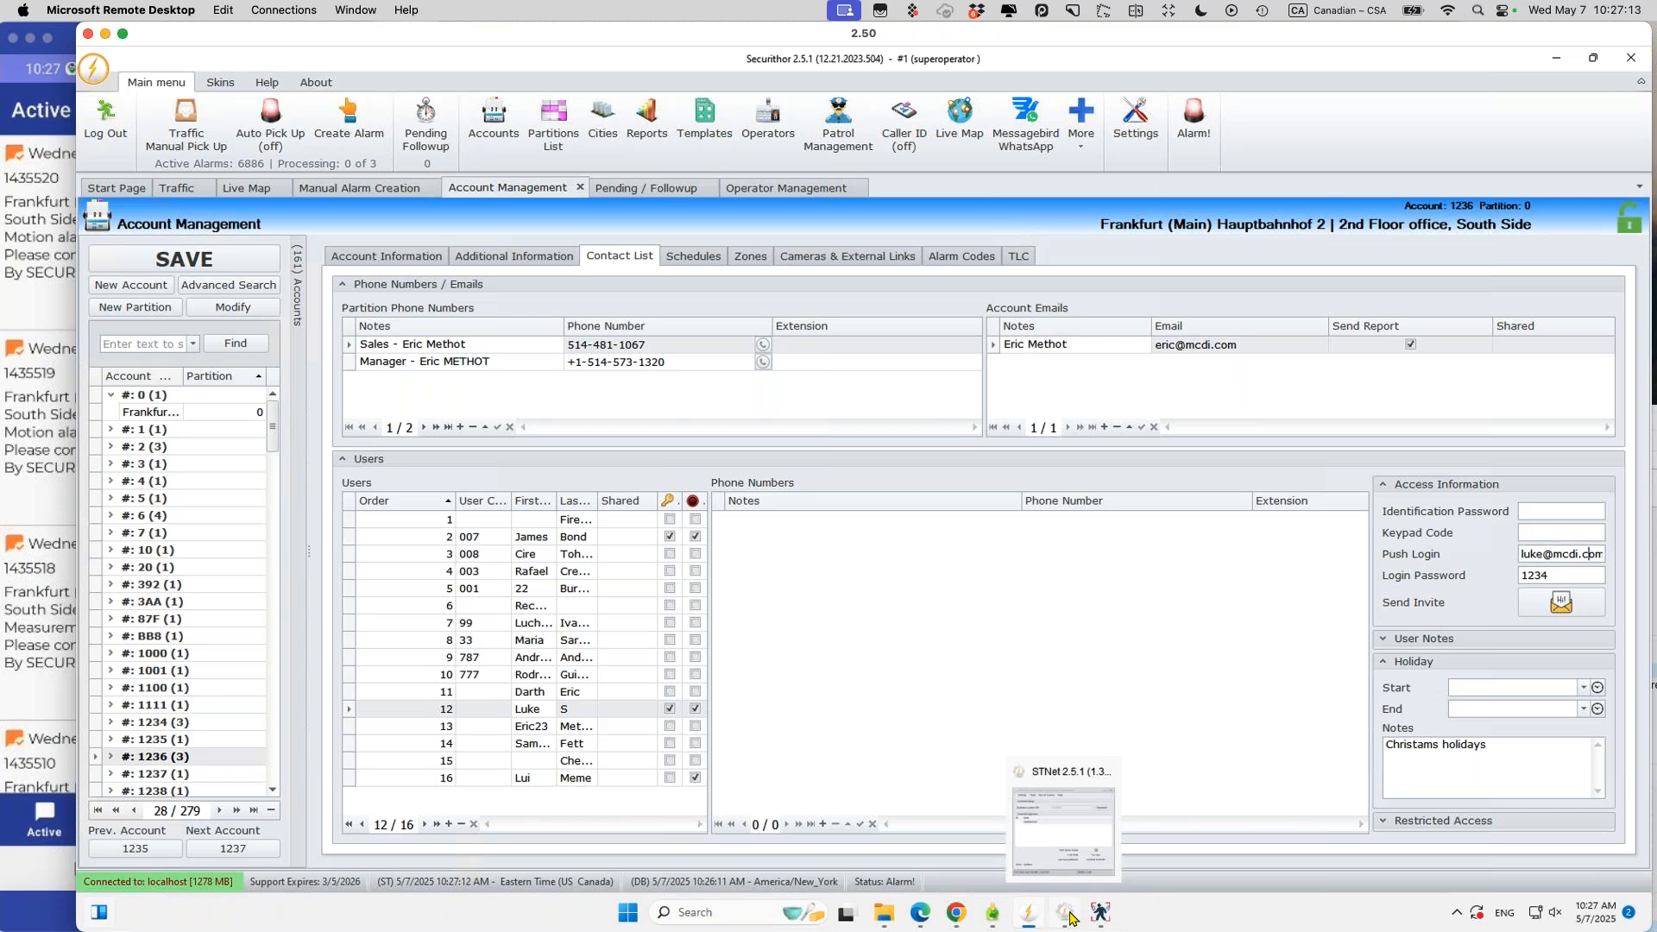
left_click(1071, 917)
left_click(222, 133)
left_click(255, 390)
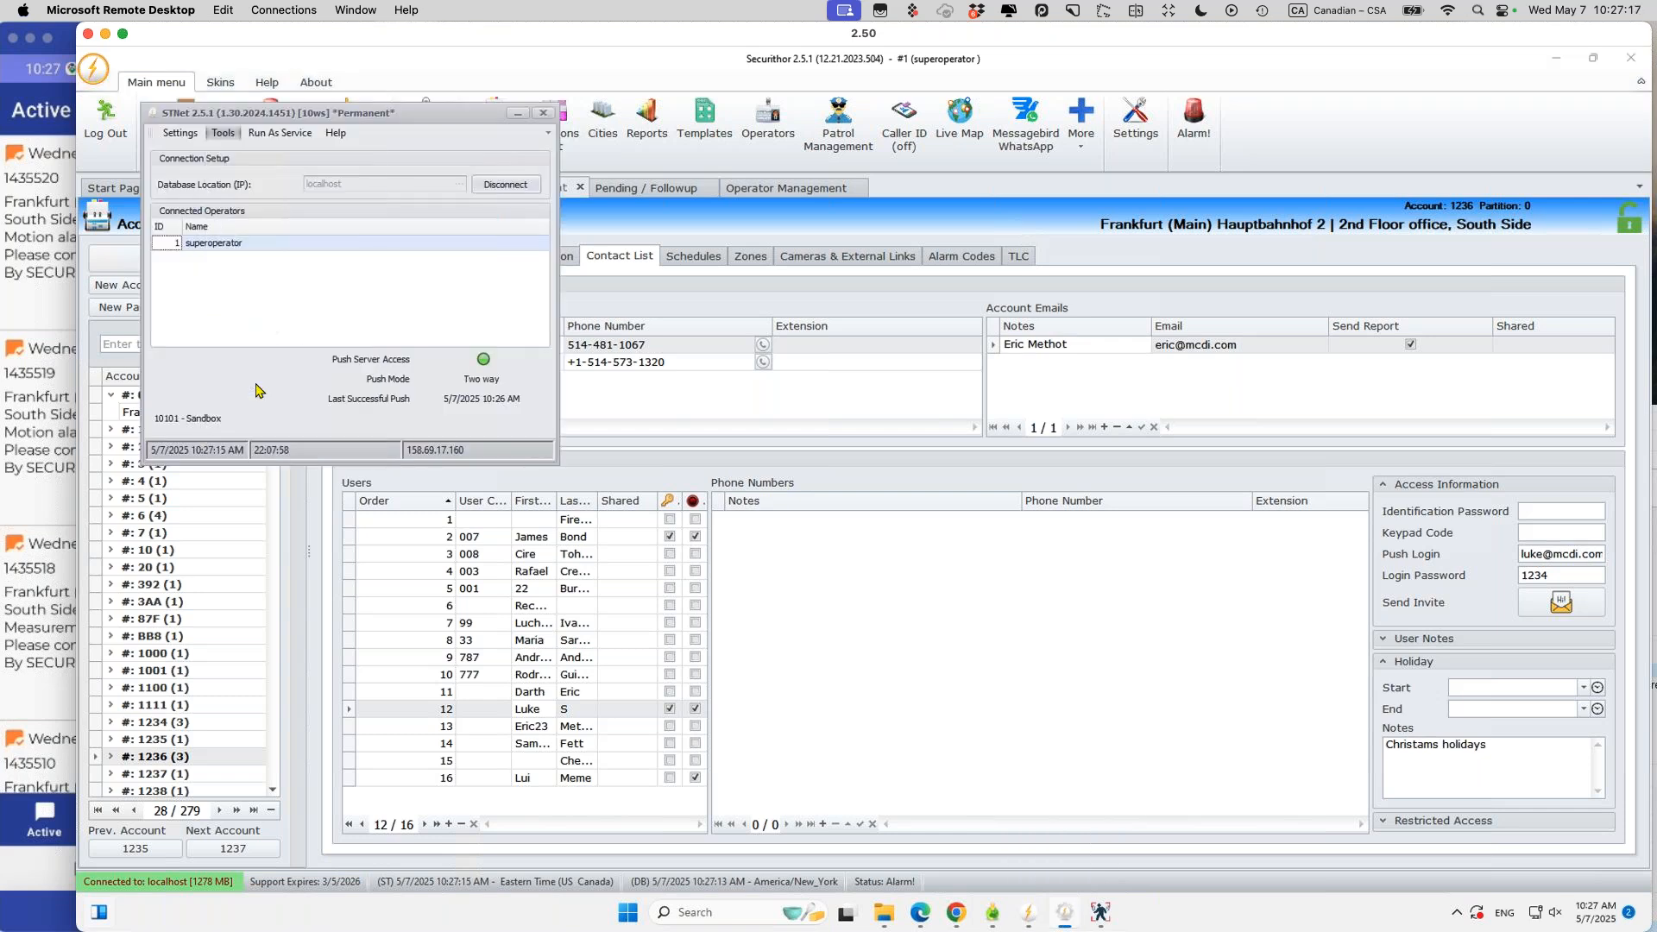
left_click(319, 577)
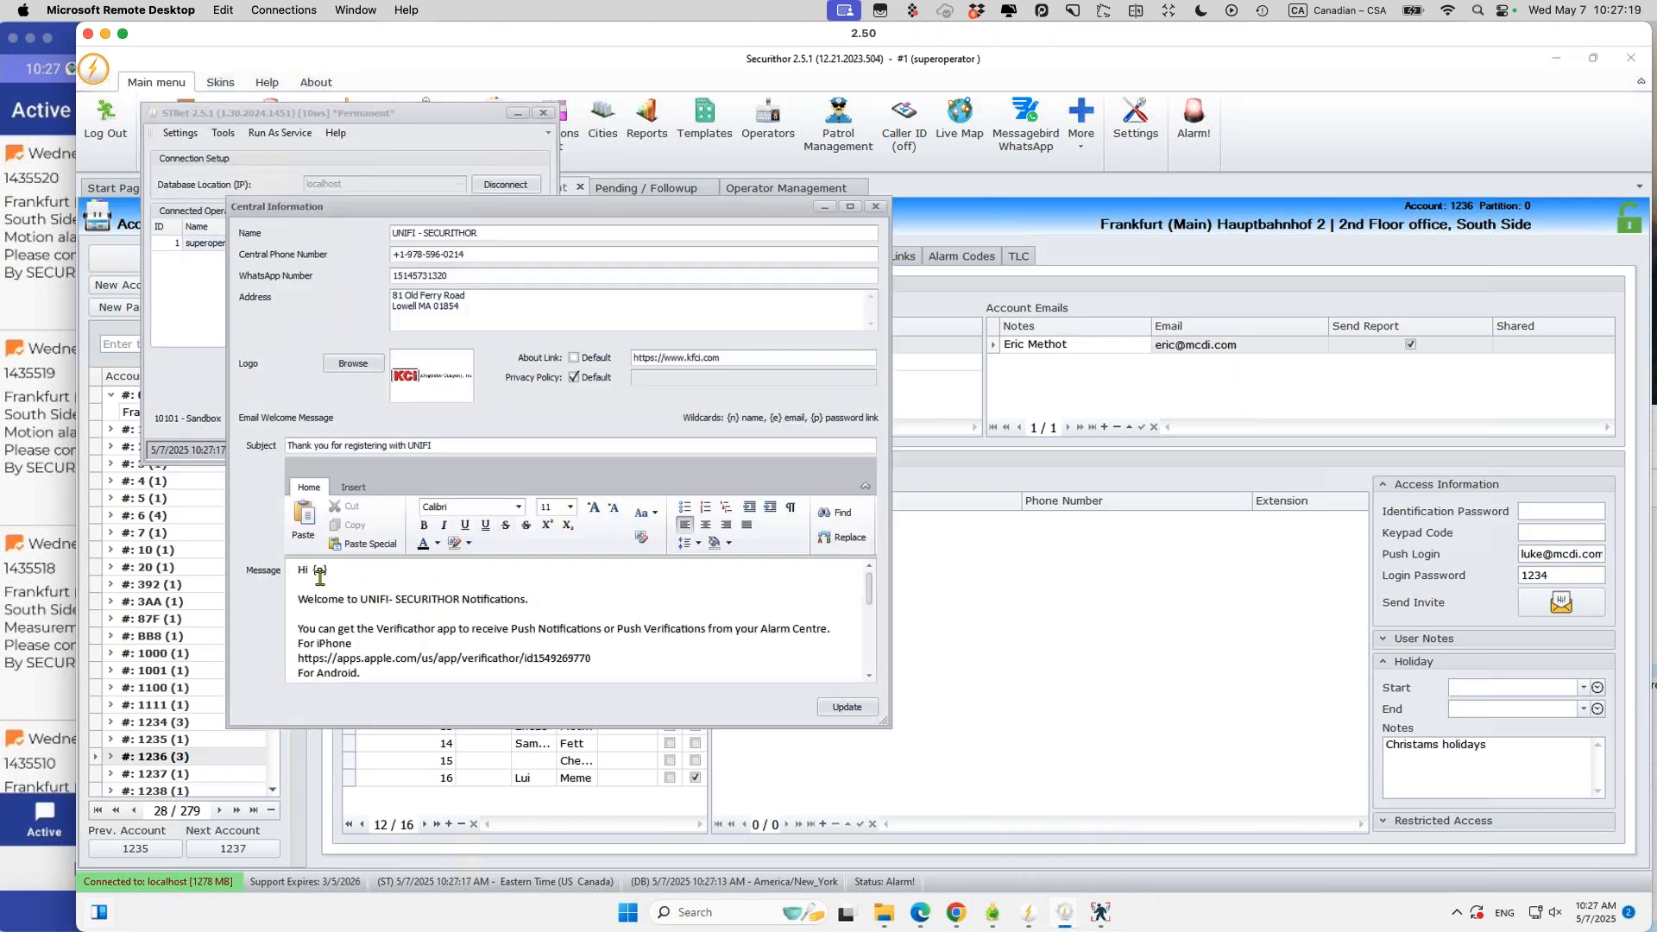
left_click(291, 575)
left_click(372, 661)
Step: Scroll through the welcome message, then show the Android app's Settings with the Kingfisher Company logo
scroll(870, 677, "down", 1)
scroll(578, 621, "down", 1)
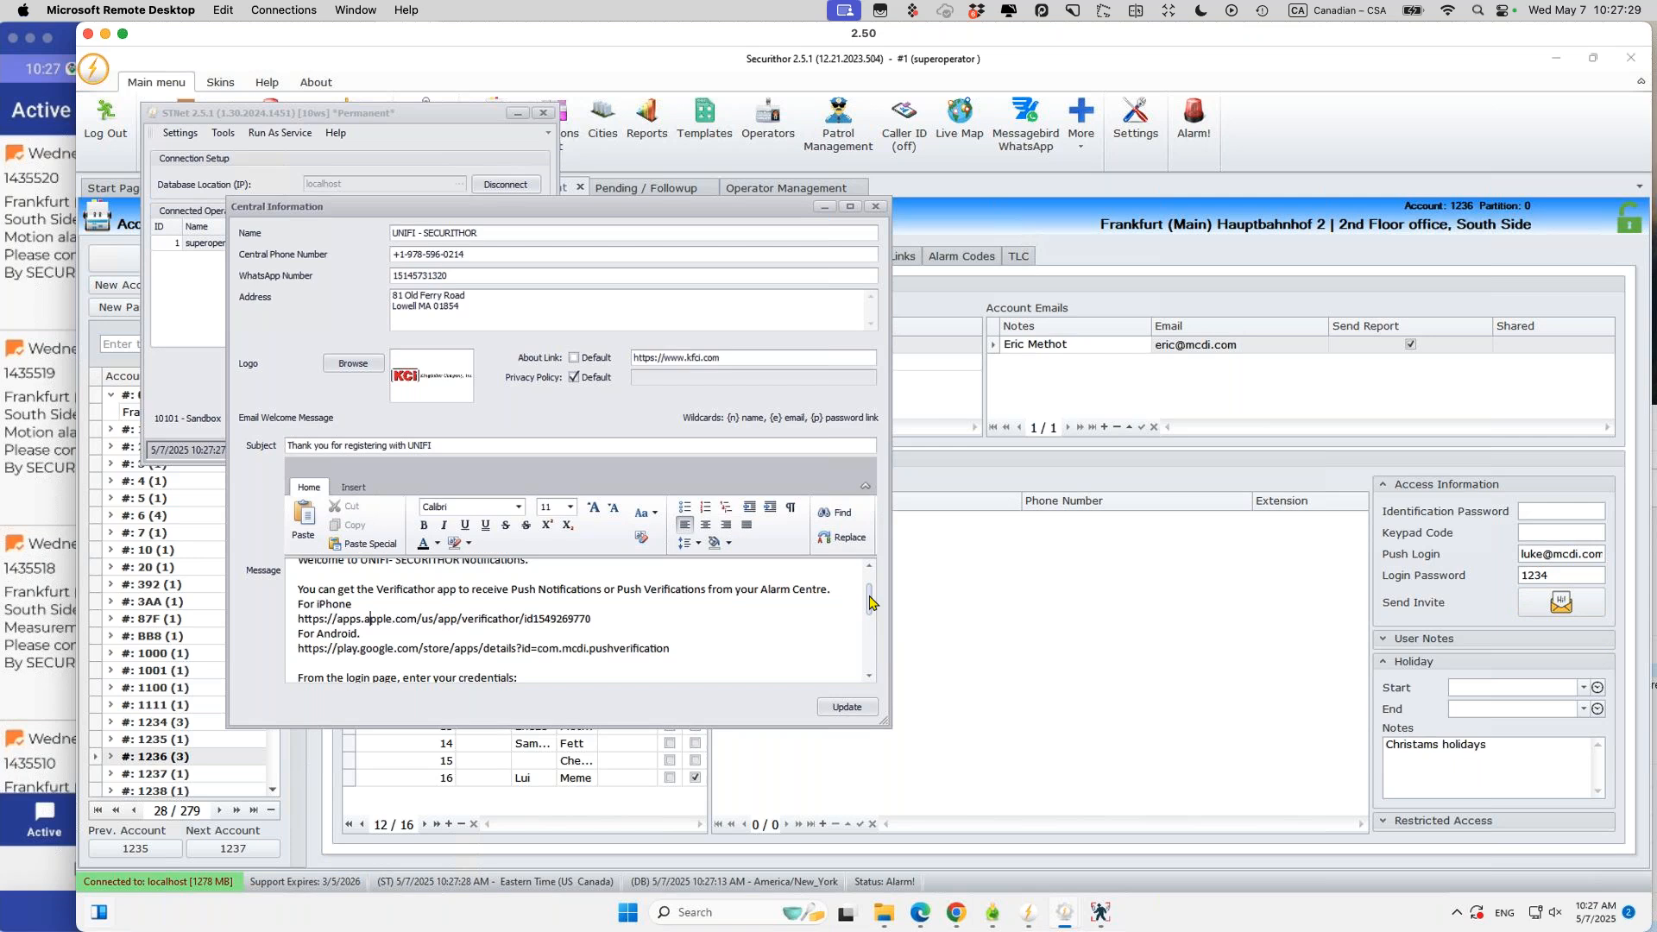
scroll(877, 578, "up", 1)
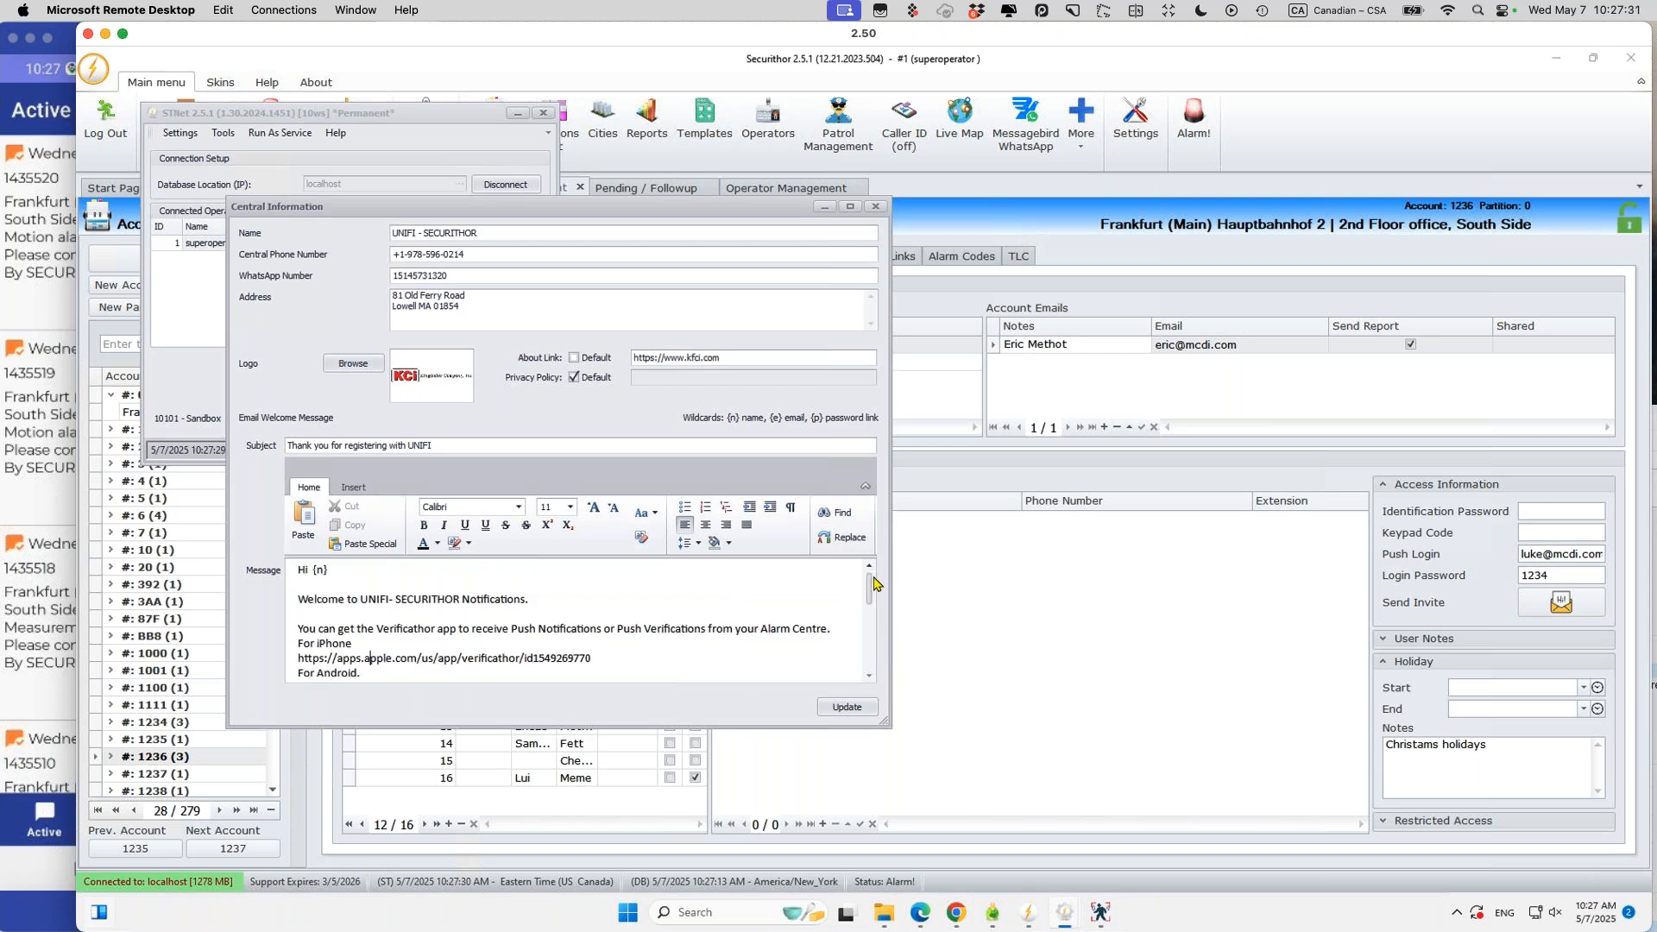
scroll(863, 628, "down", 5)
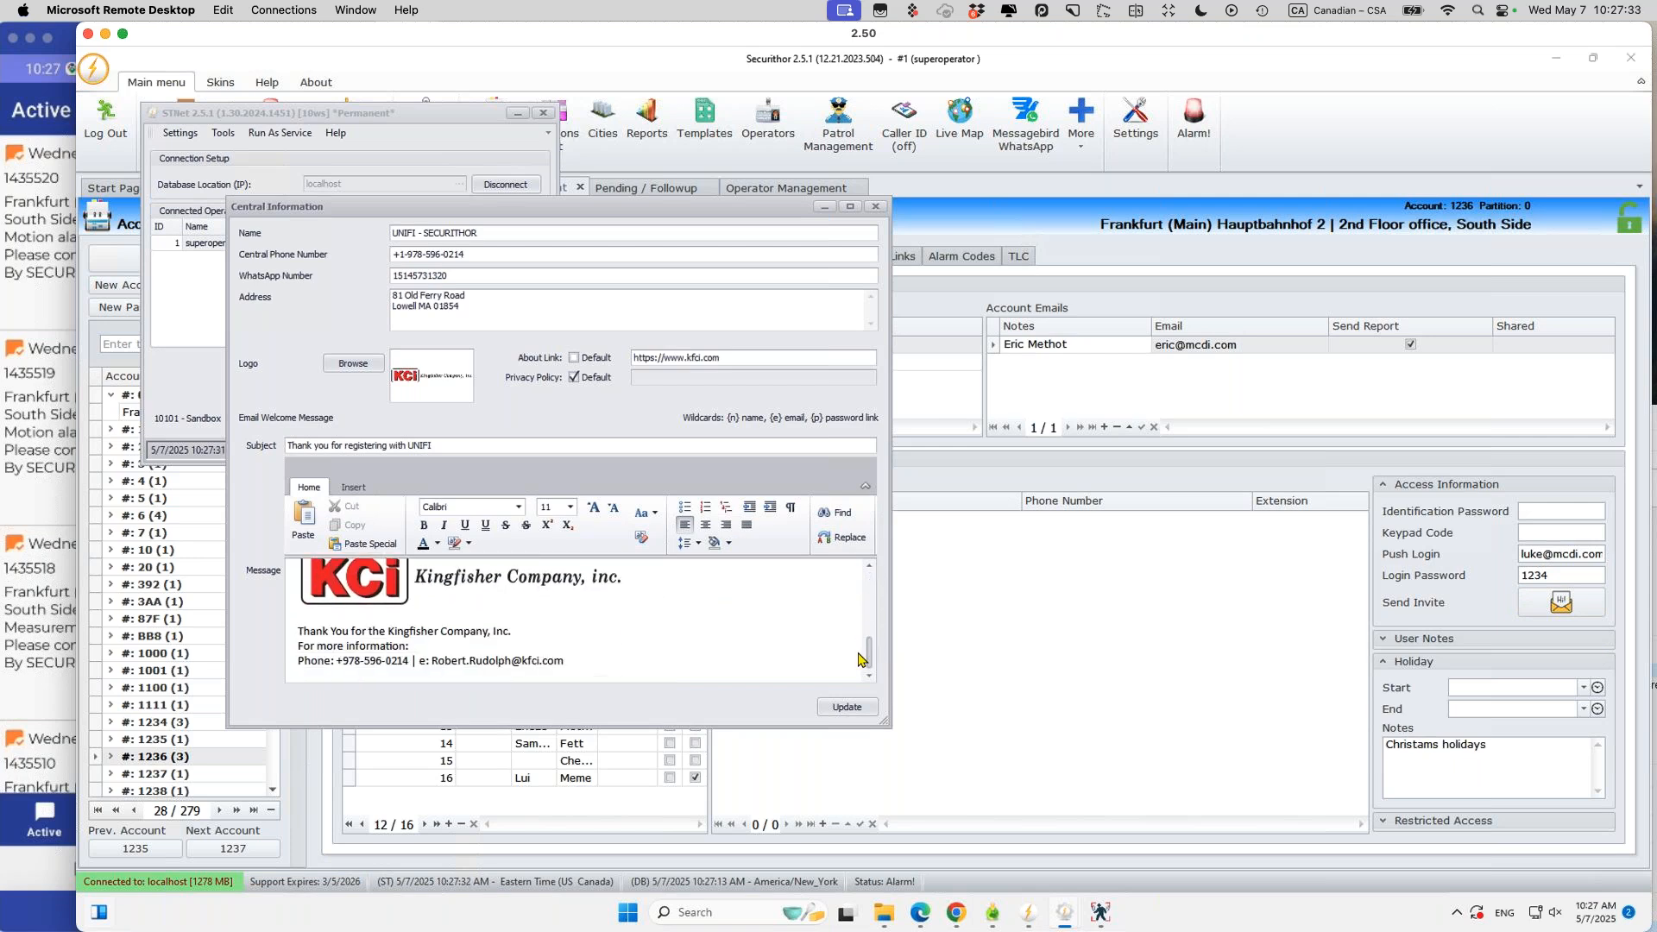
scroll(858, 612, "up", 5)
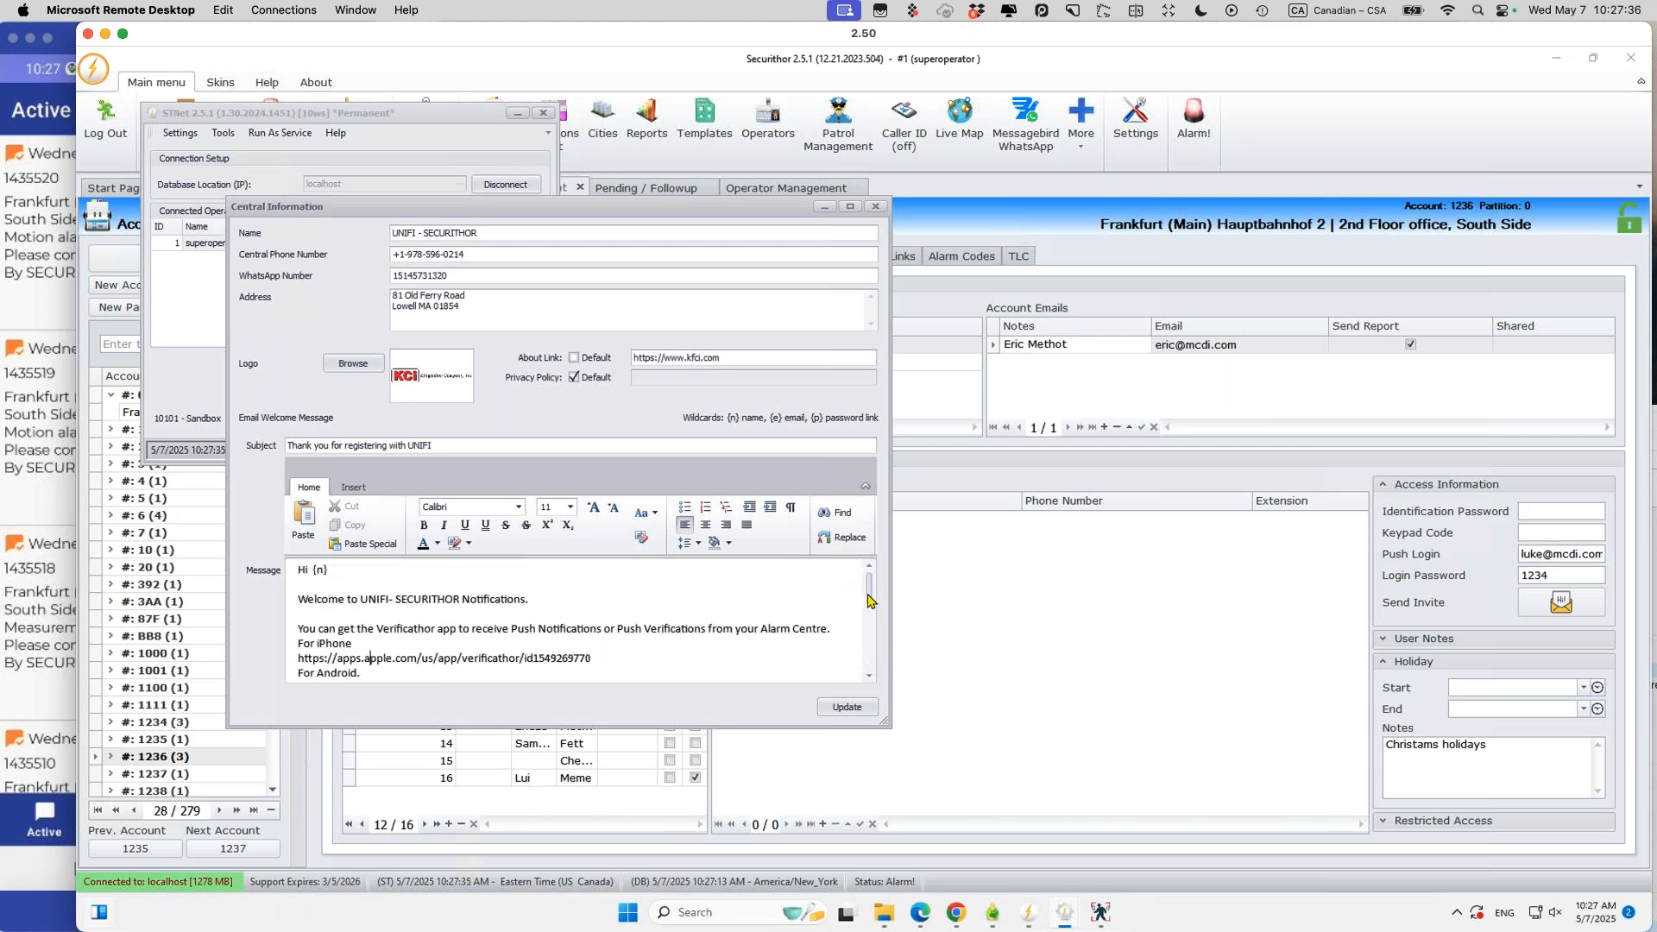
left_click_drag(869, 599, 870, 651)
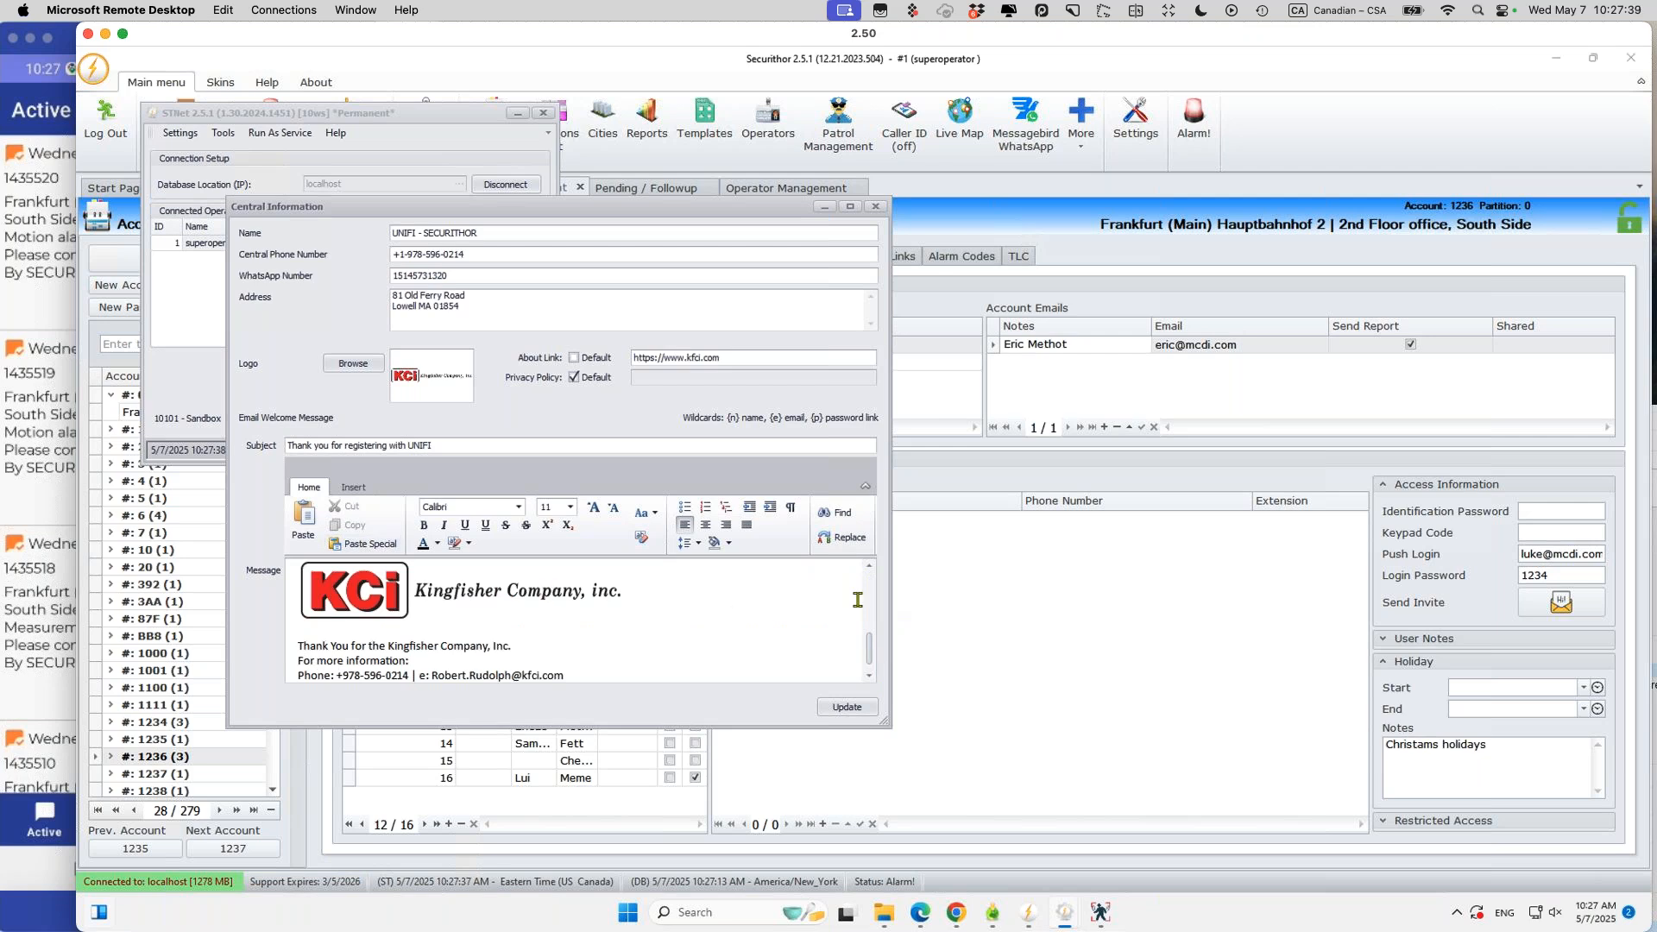
left_click_drag(869, 650, 869, 623)
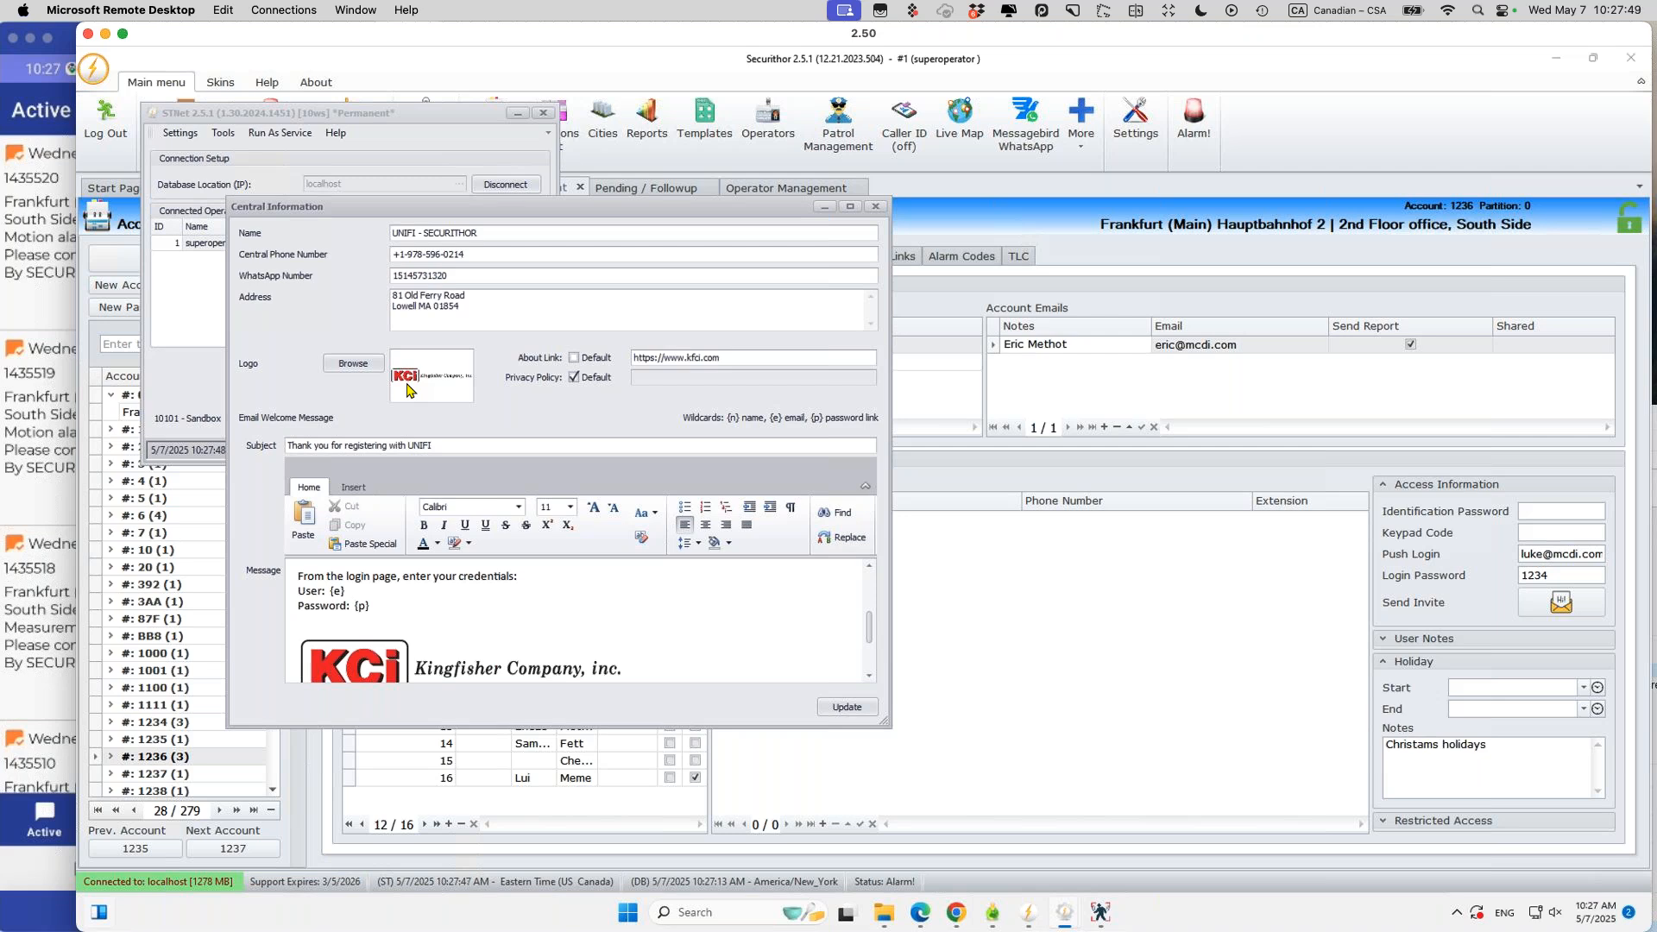
left_click(54, 463)
left_click(235, 833)
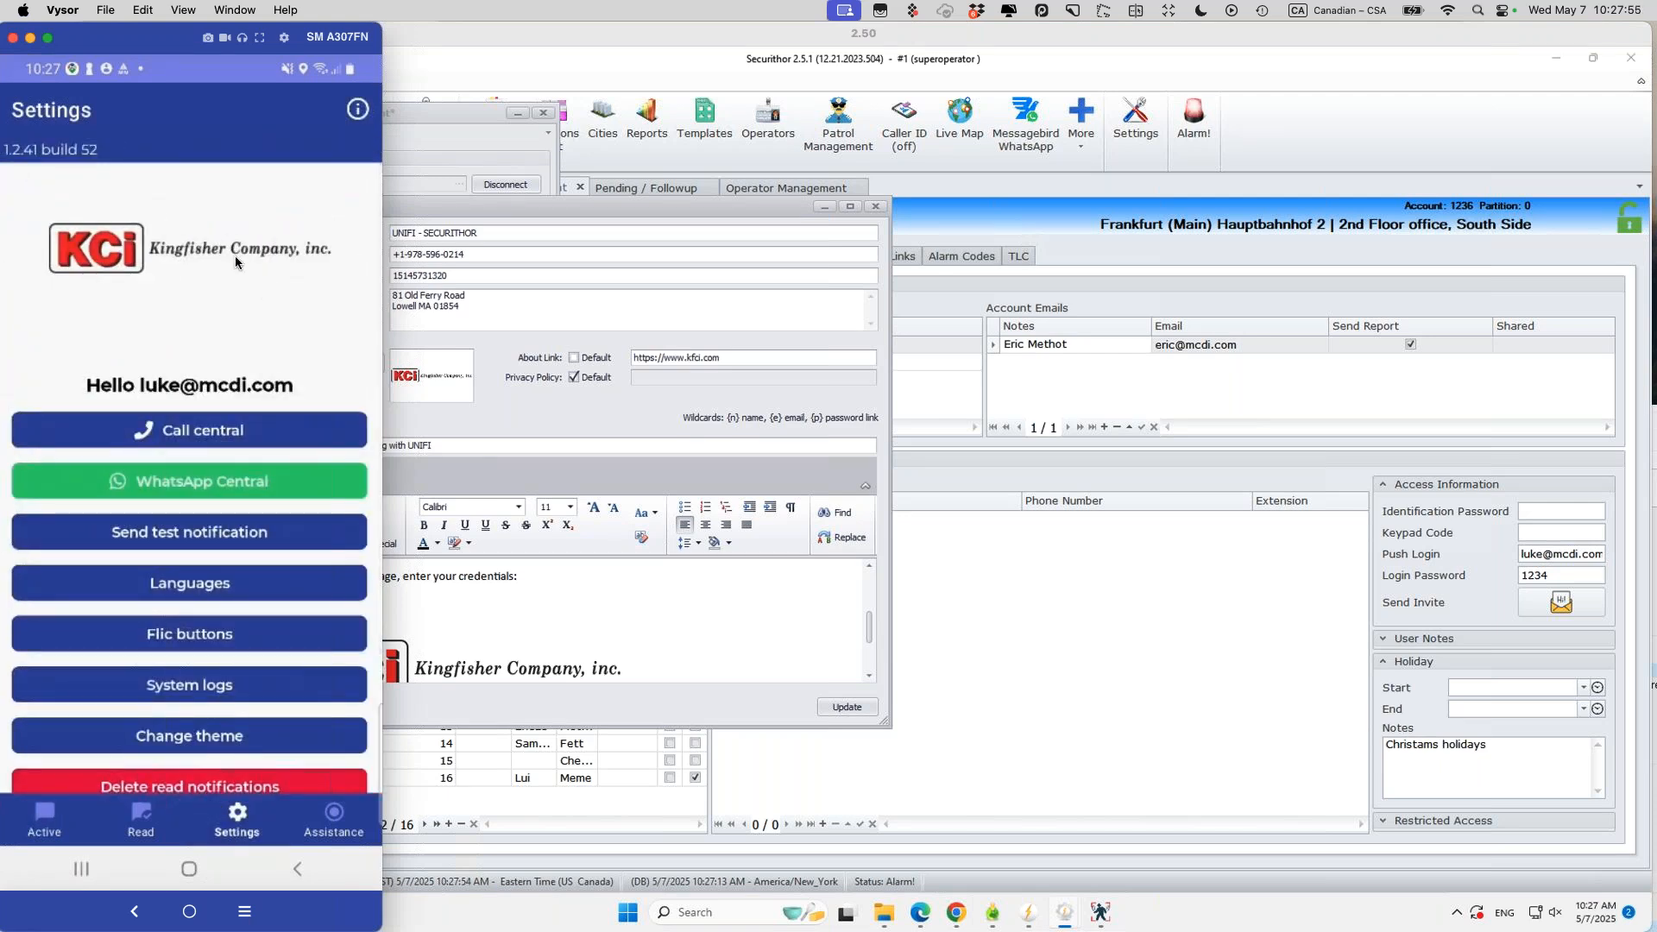
Step: Call central from the app, compare with the Central Phone Number, then cancel the call
left_click(509, 412)
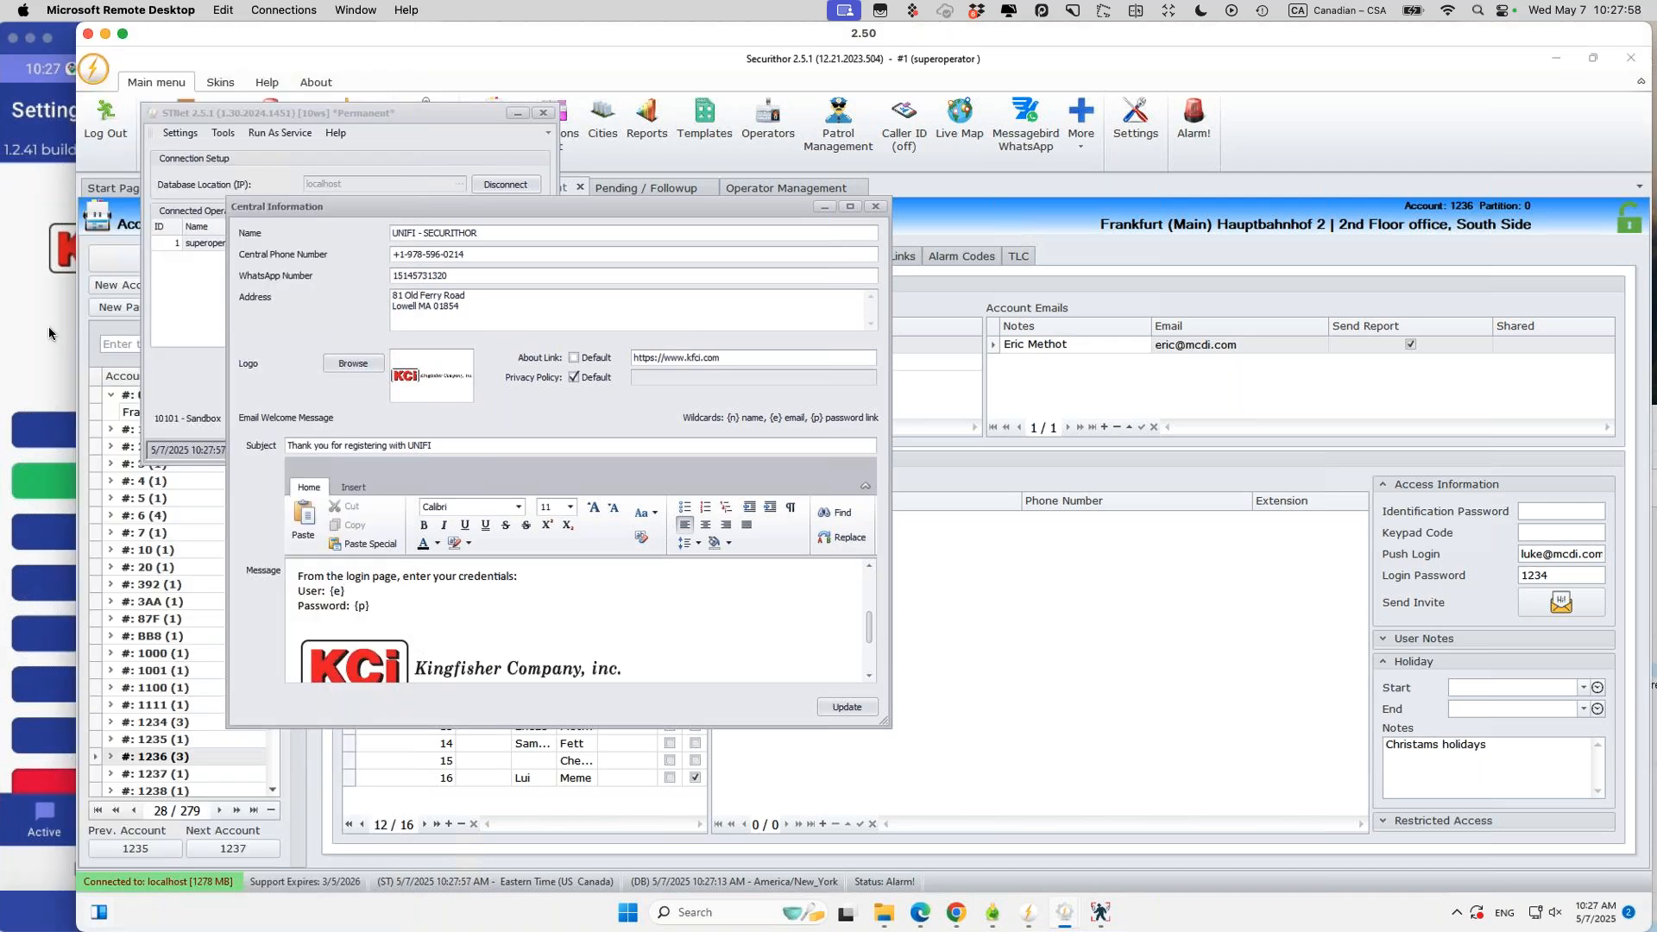
left_click(48, 333)
left_click(101, 437)
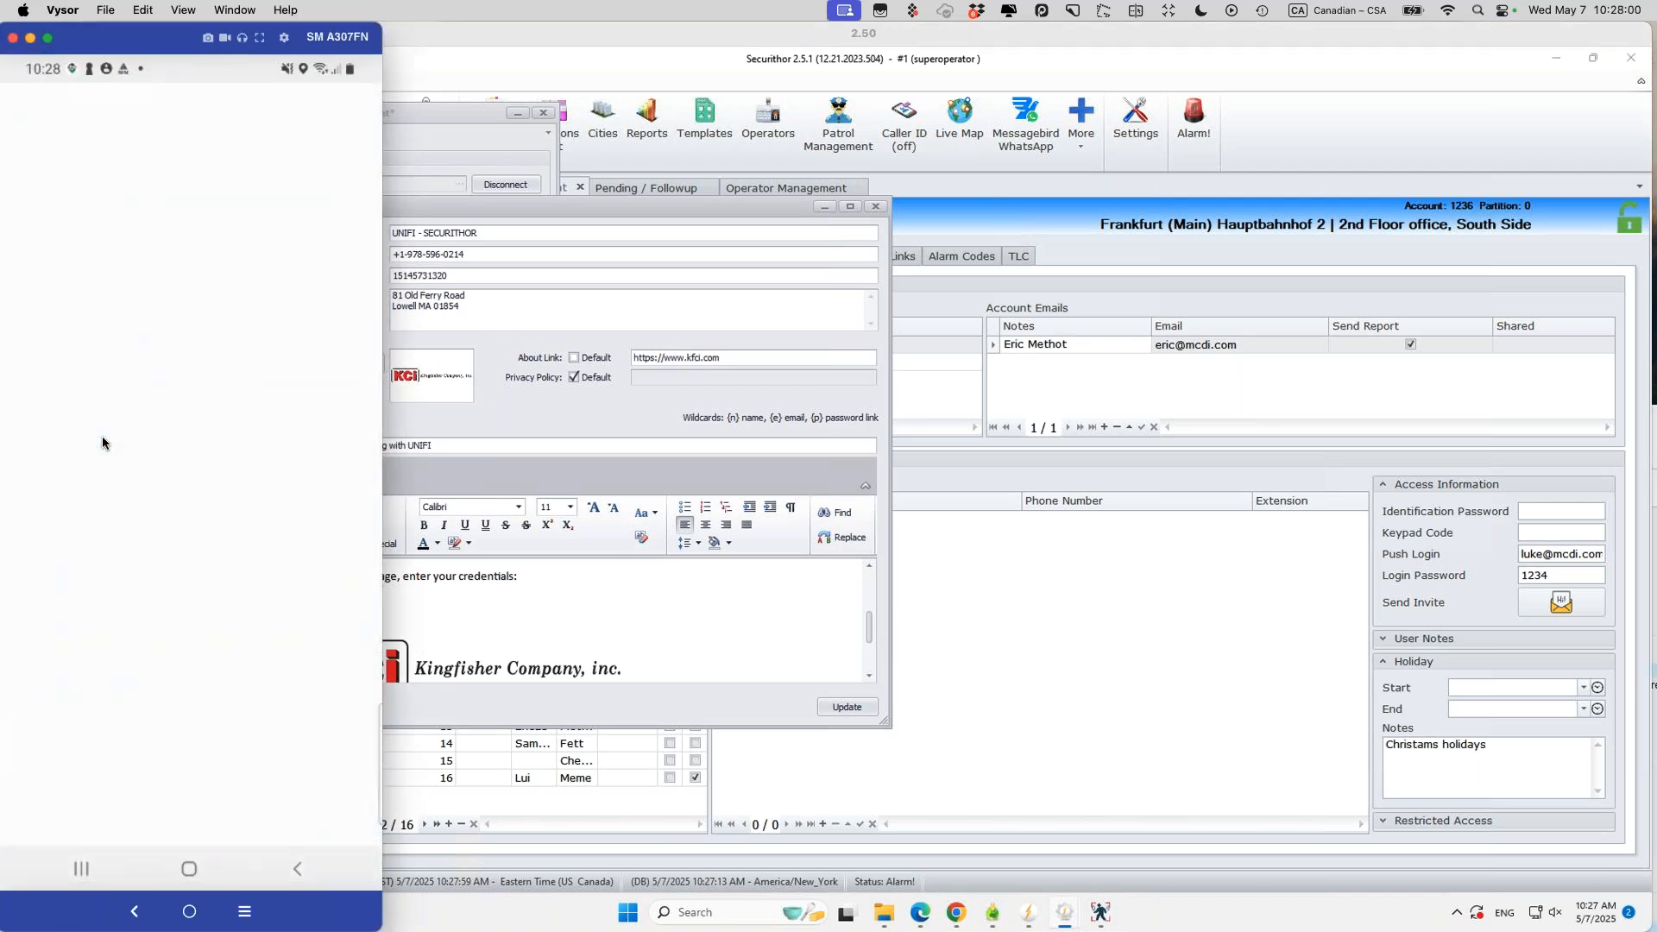
left_click(493, 253)
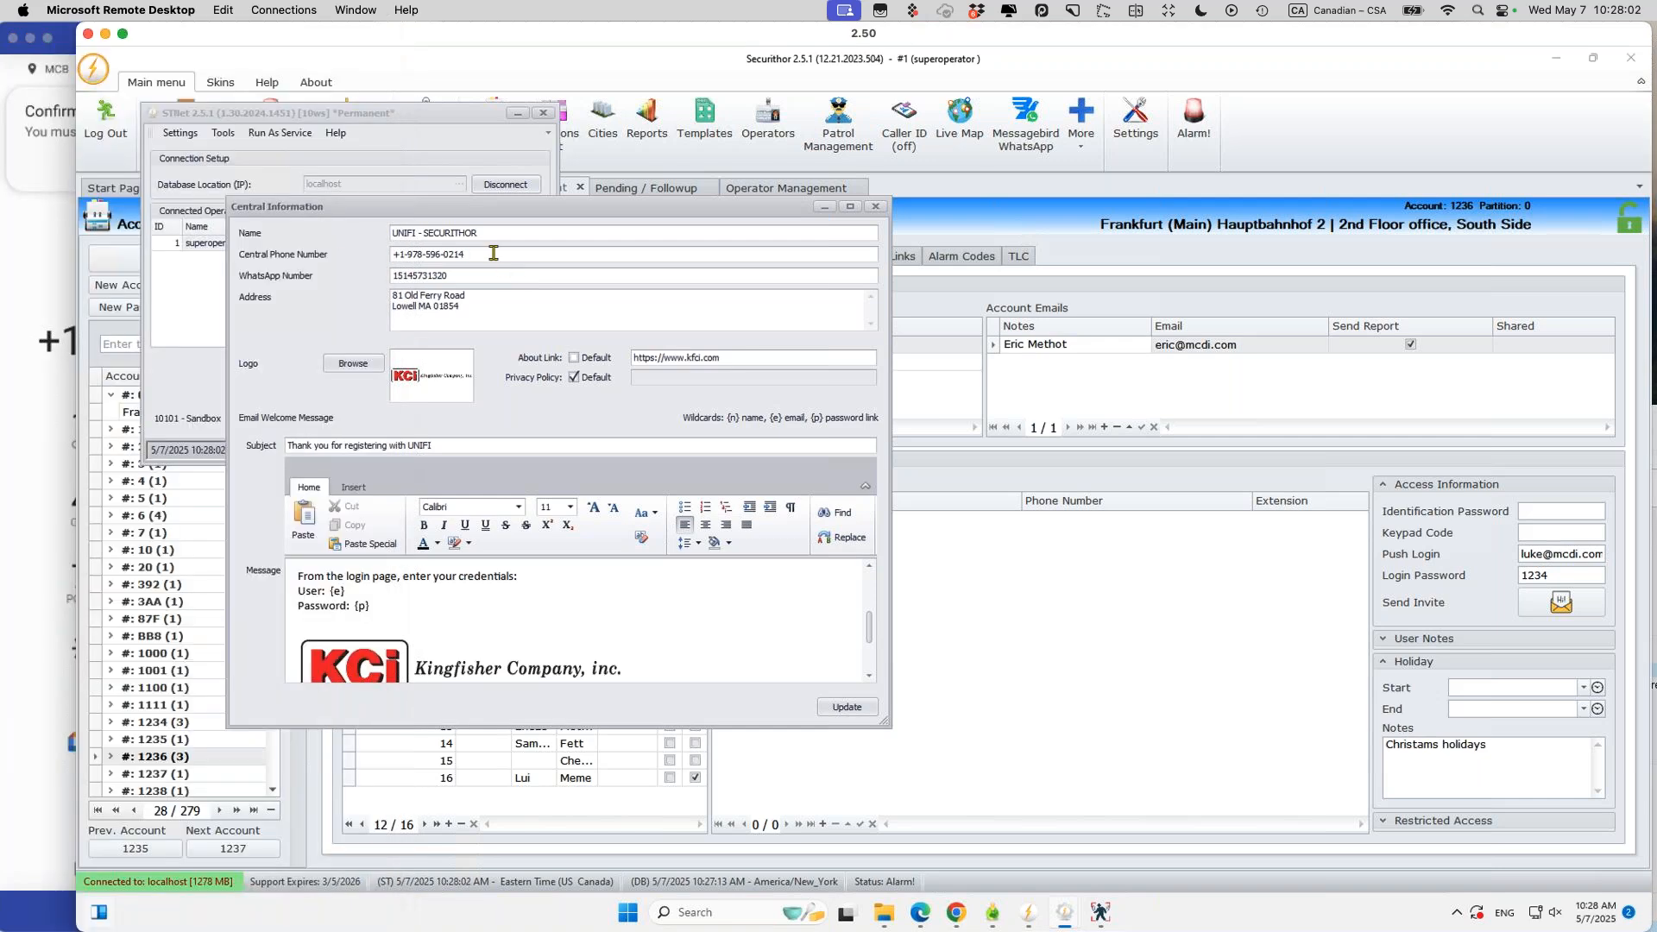
double_click(494, 253)
left_click(472, 275)
key("ctrl+a")
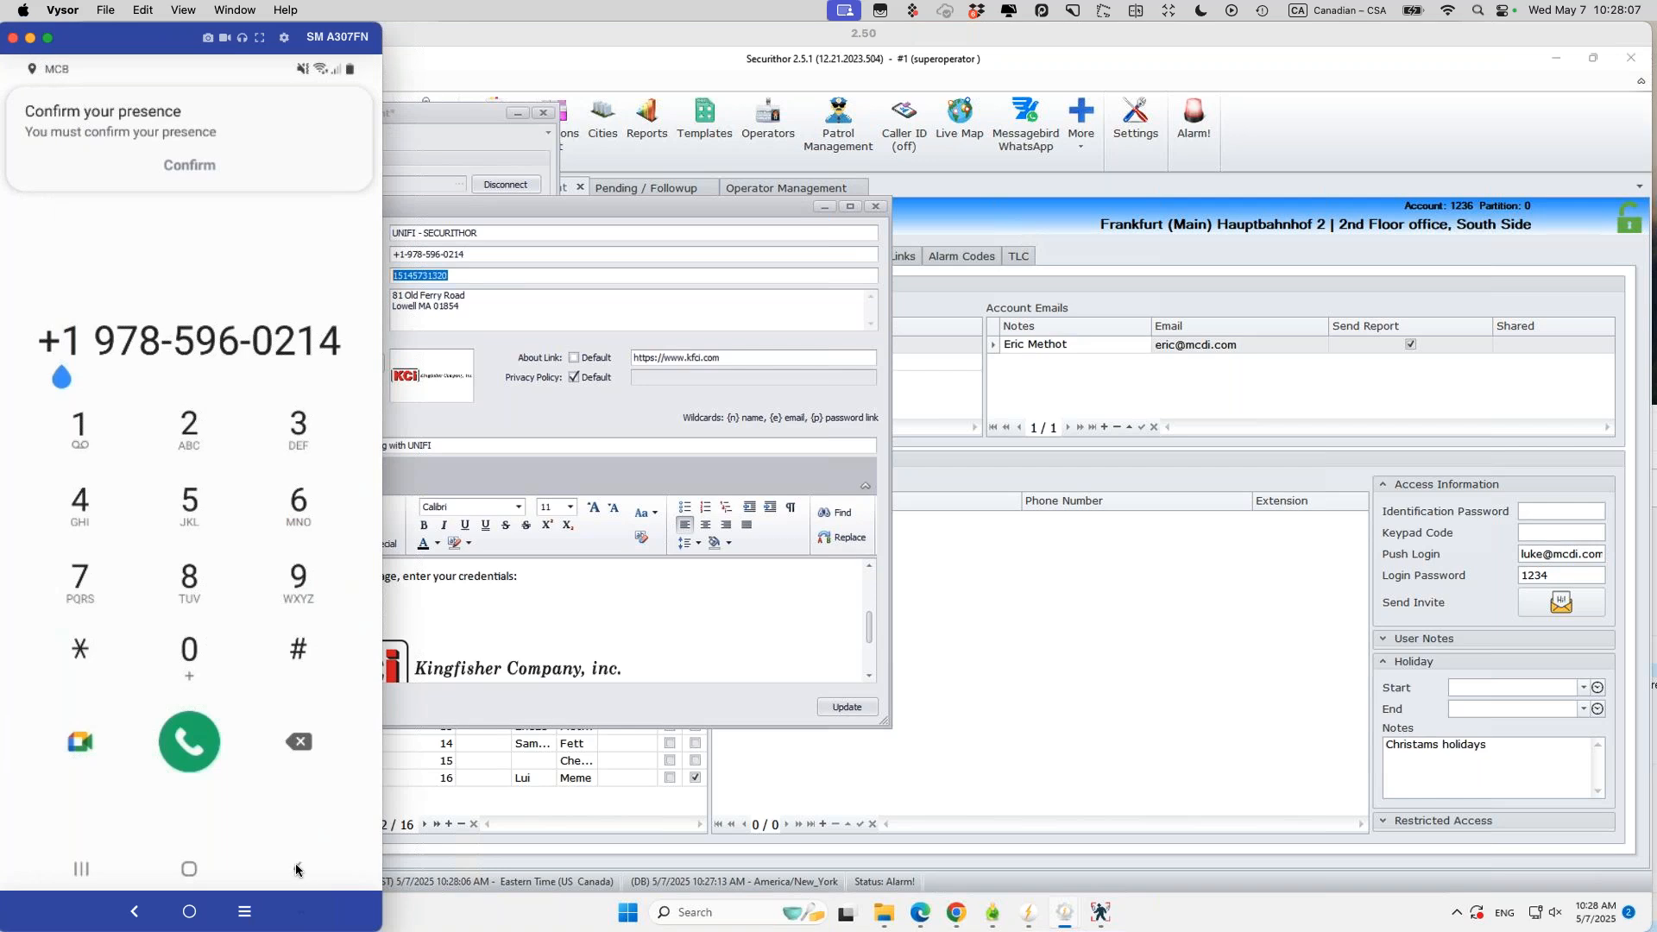
left_click(298, 868)
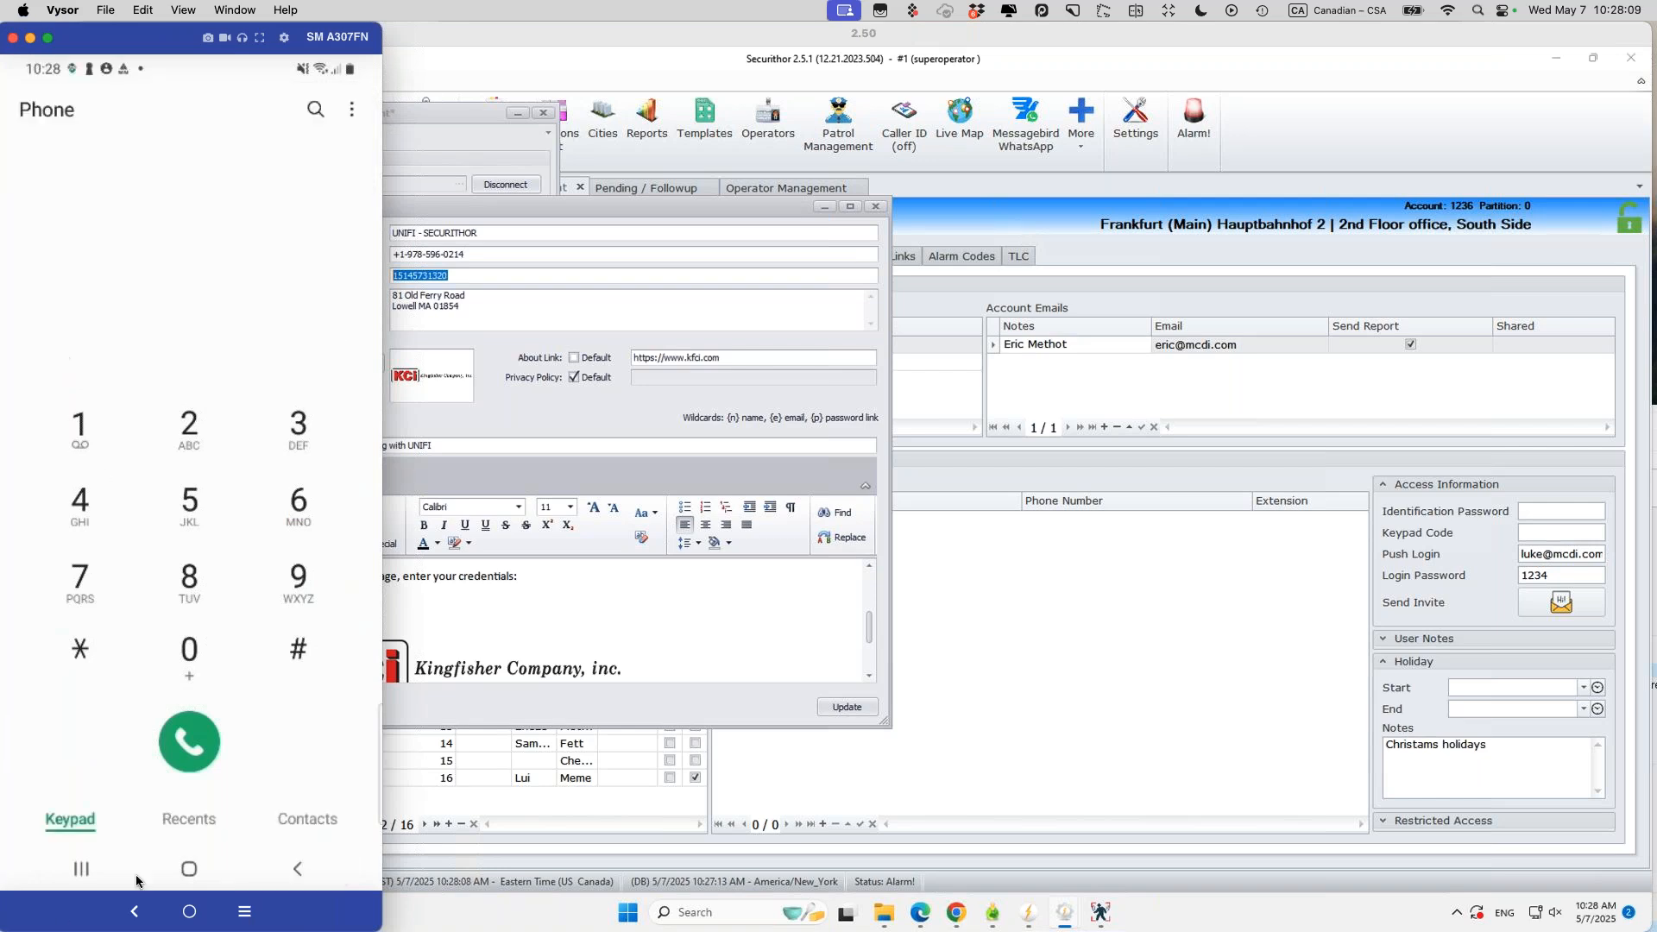
Step: Reopen Verificathor's settings and show the iPhone app's Portuguese Definições page alongside it
left_click(80, 868)
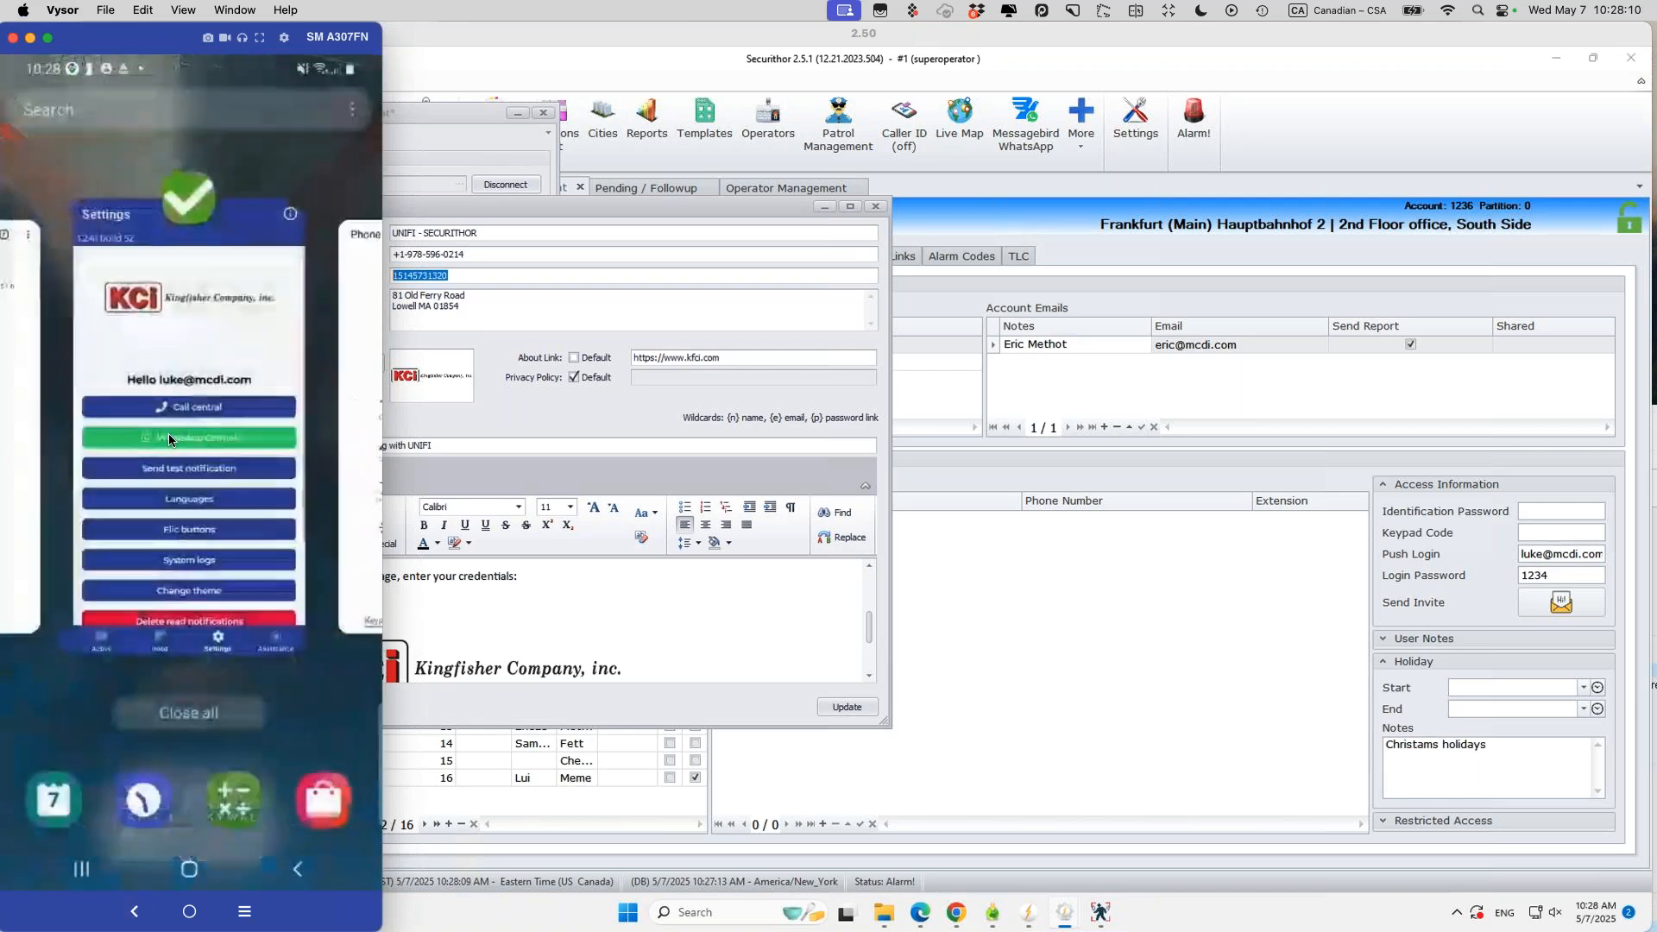
left_click(208, 333)
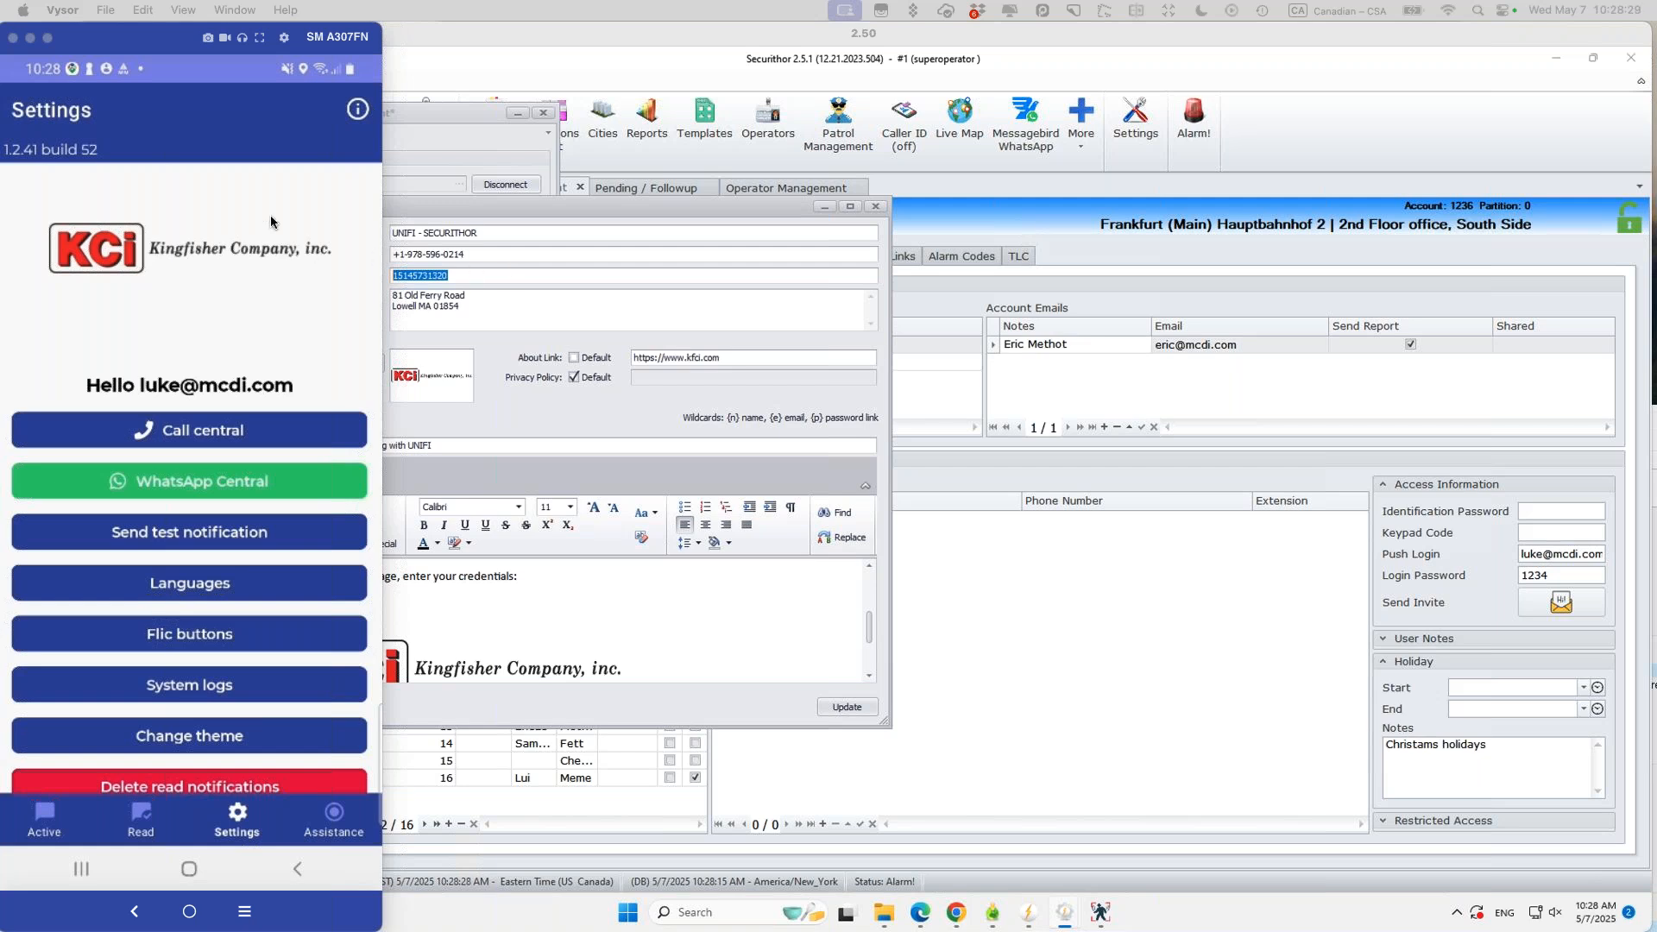
left_click_drag(112, 466, 587, 19)
left_click(844, 833)
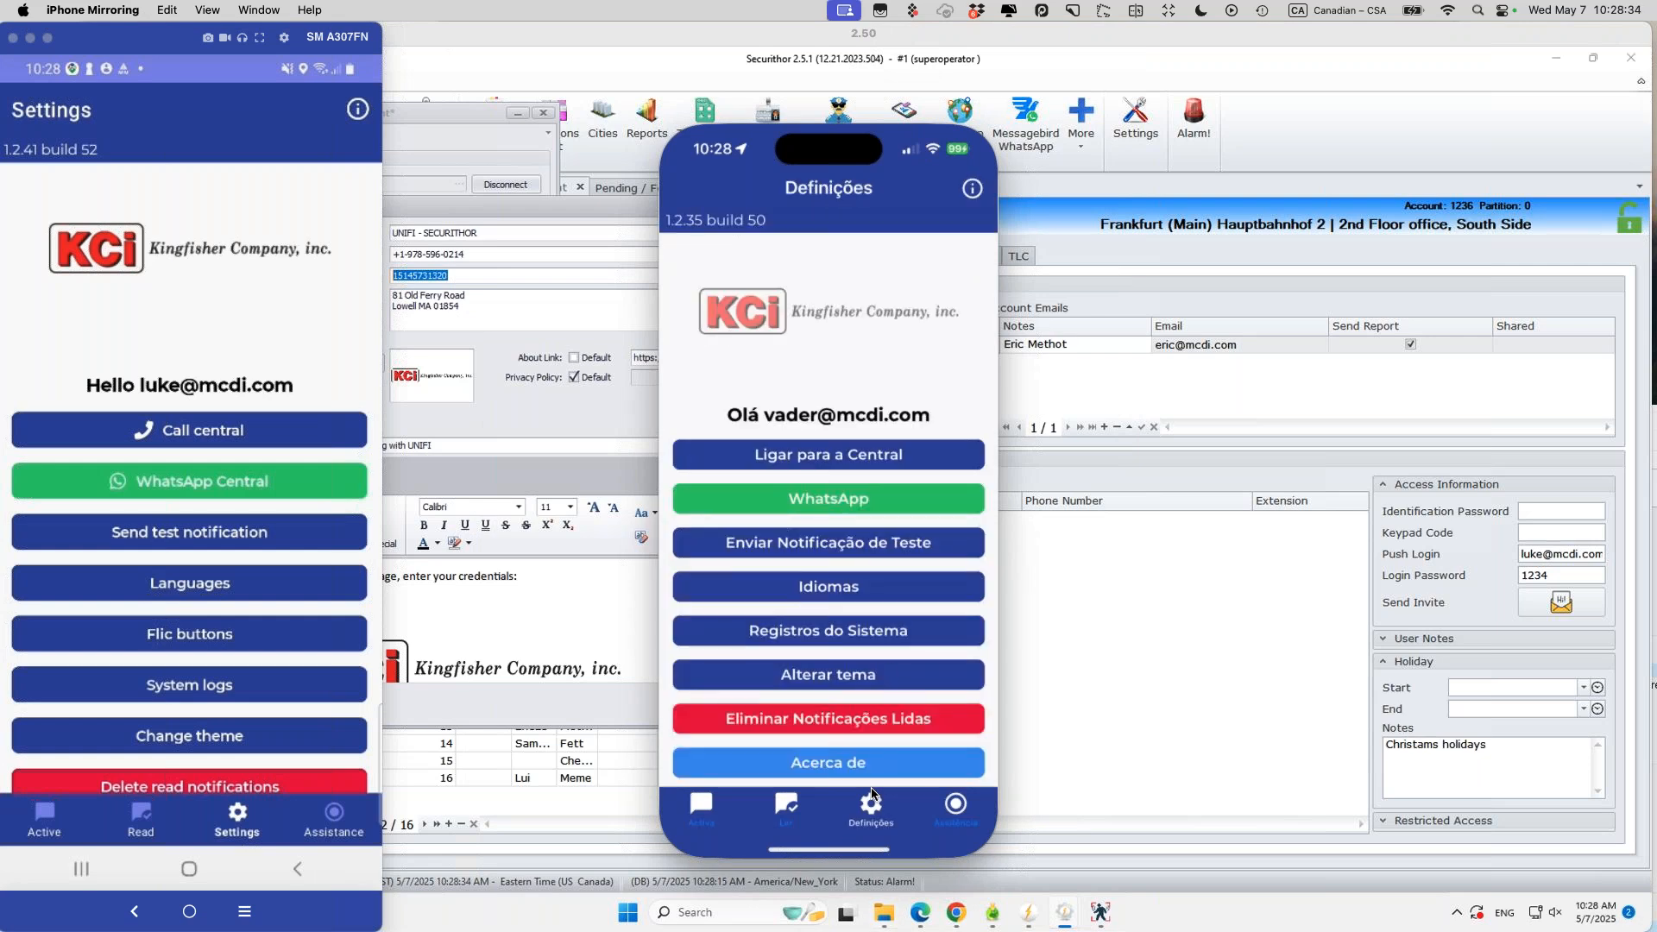
left_click(793, 593)
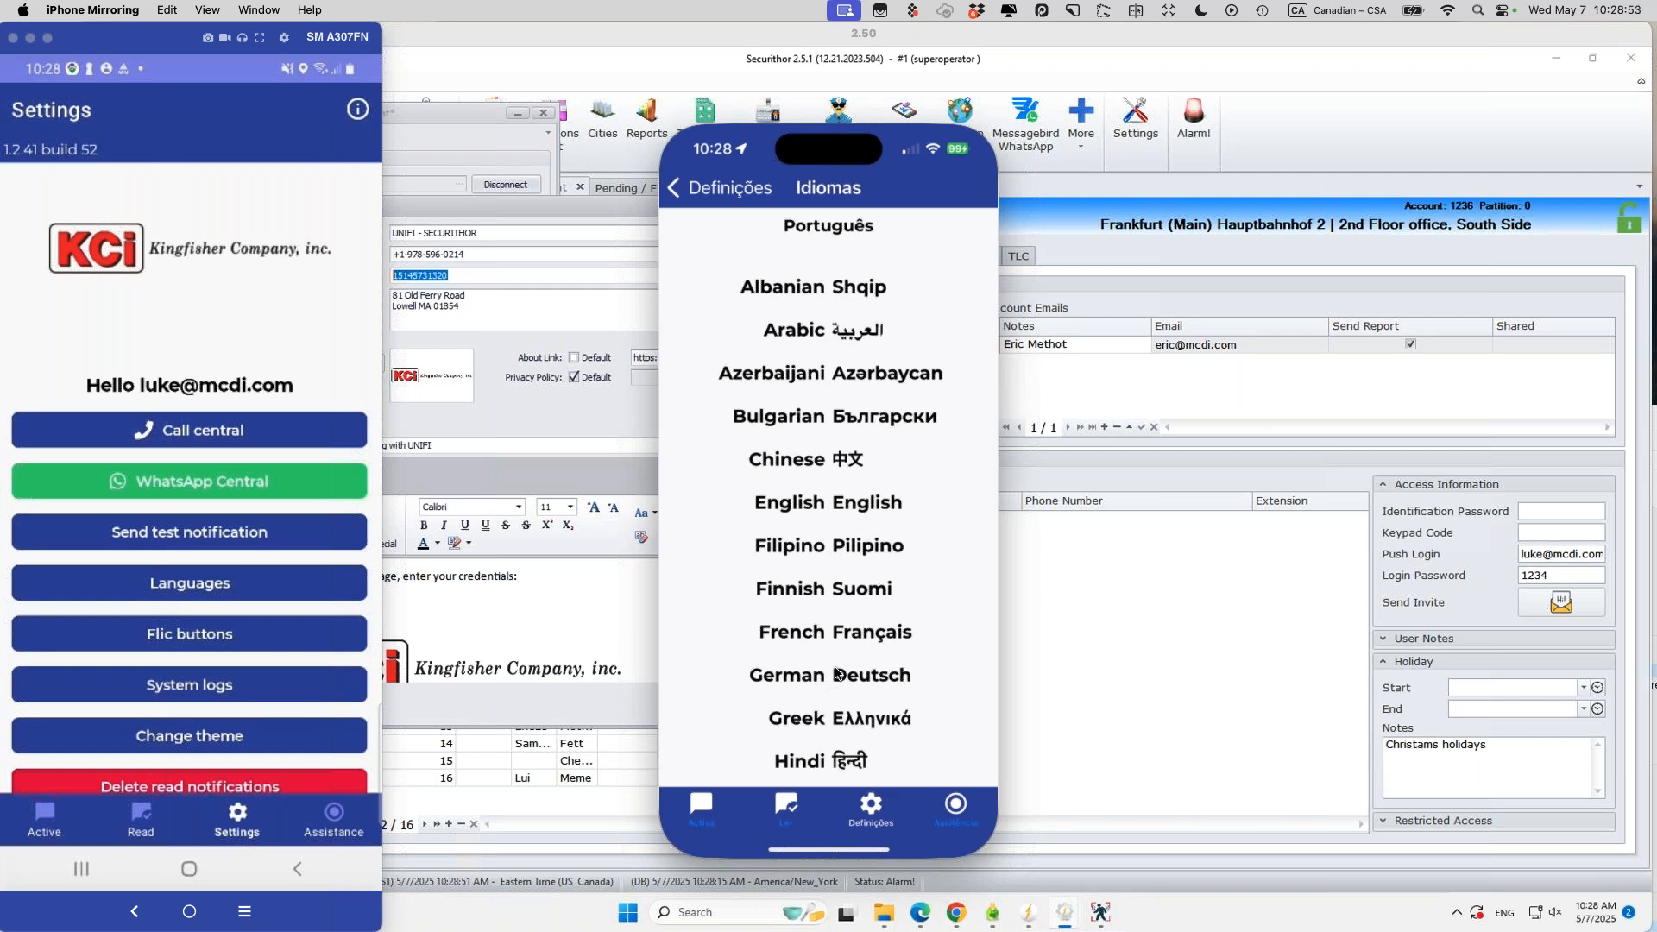
scroll(965, 691, "up", 1)
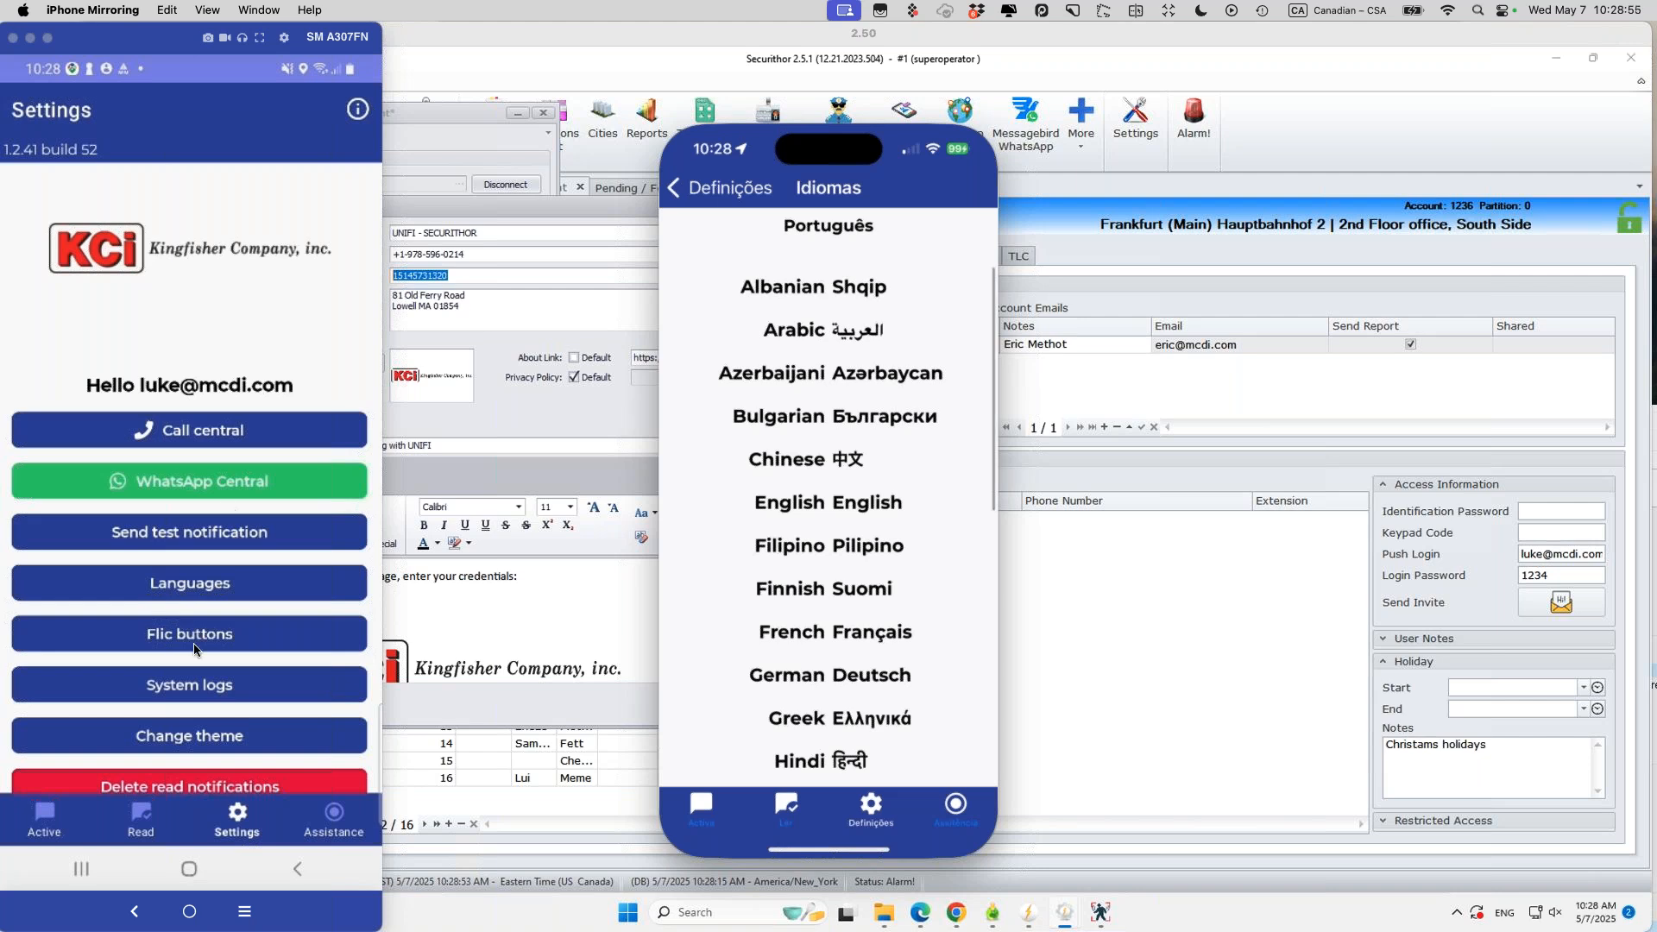
left_click(173, 594)
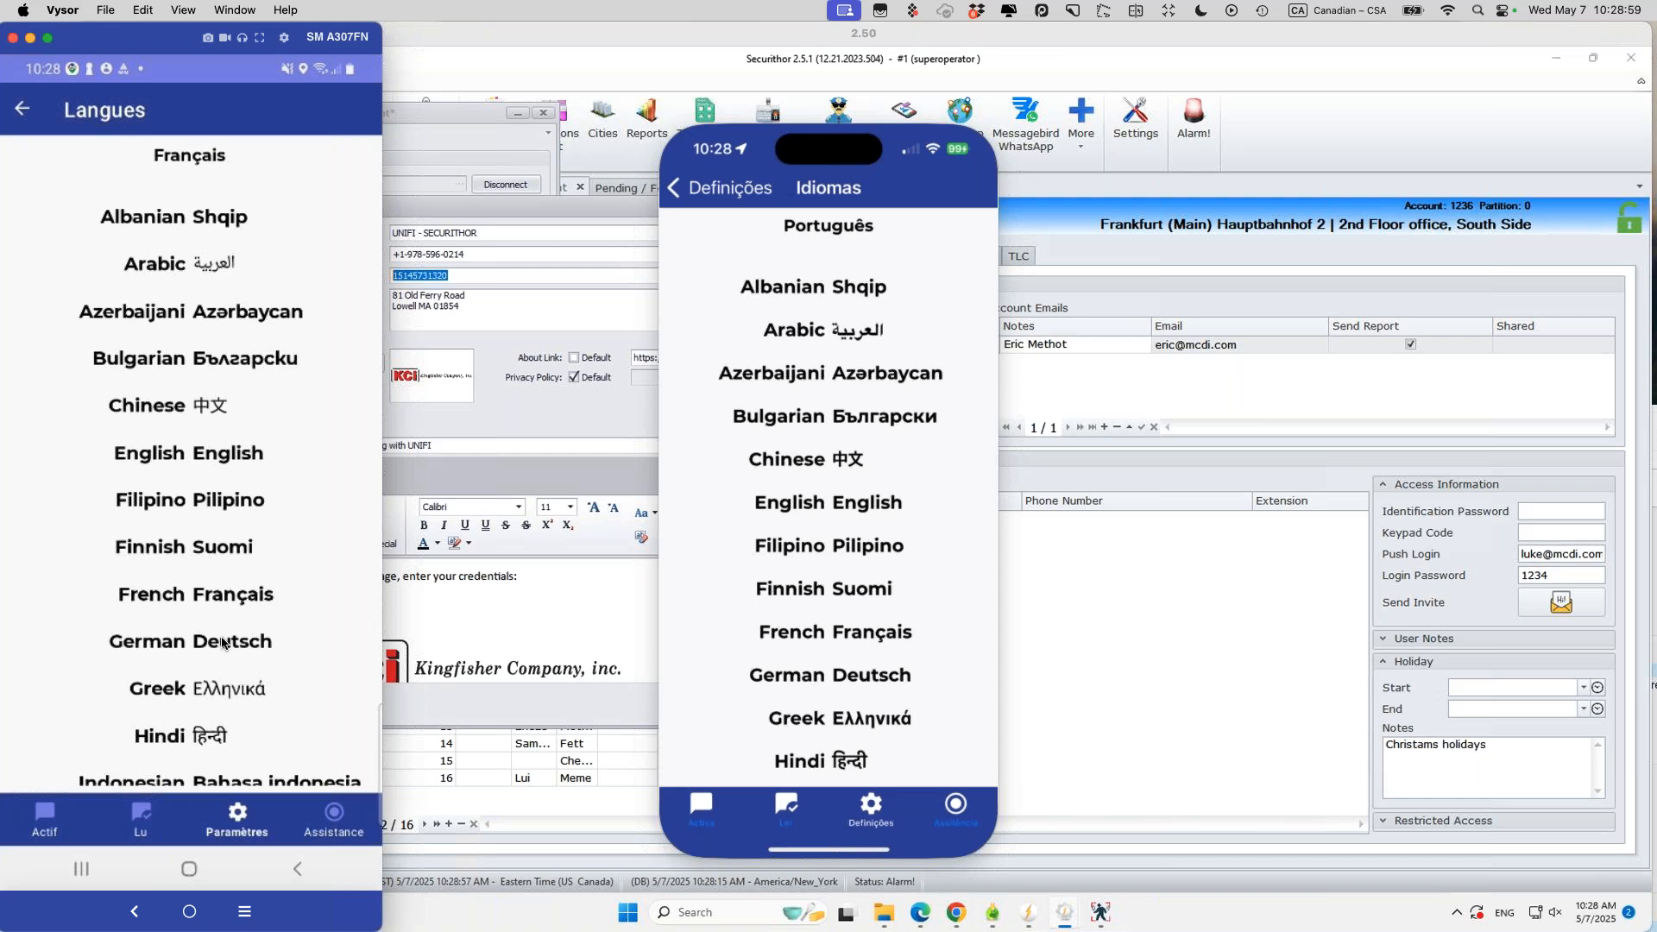
left_click(221, 638)
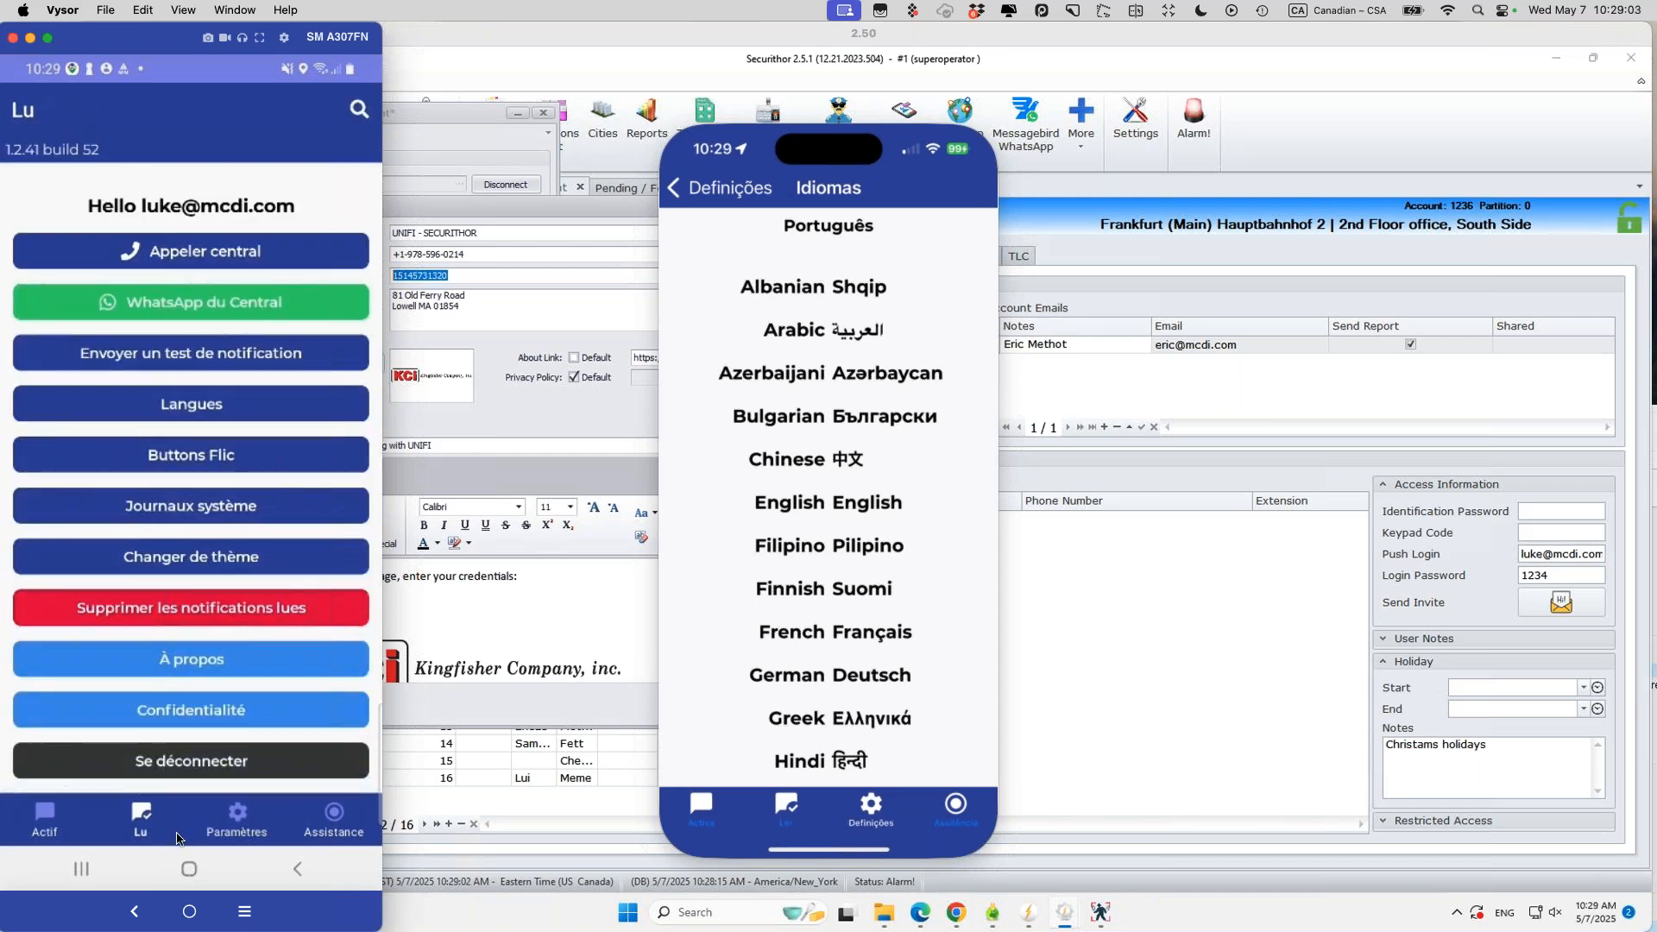
scroll(170, 640, "up", 3)
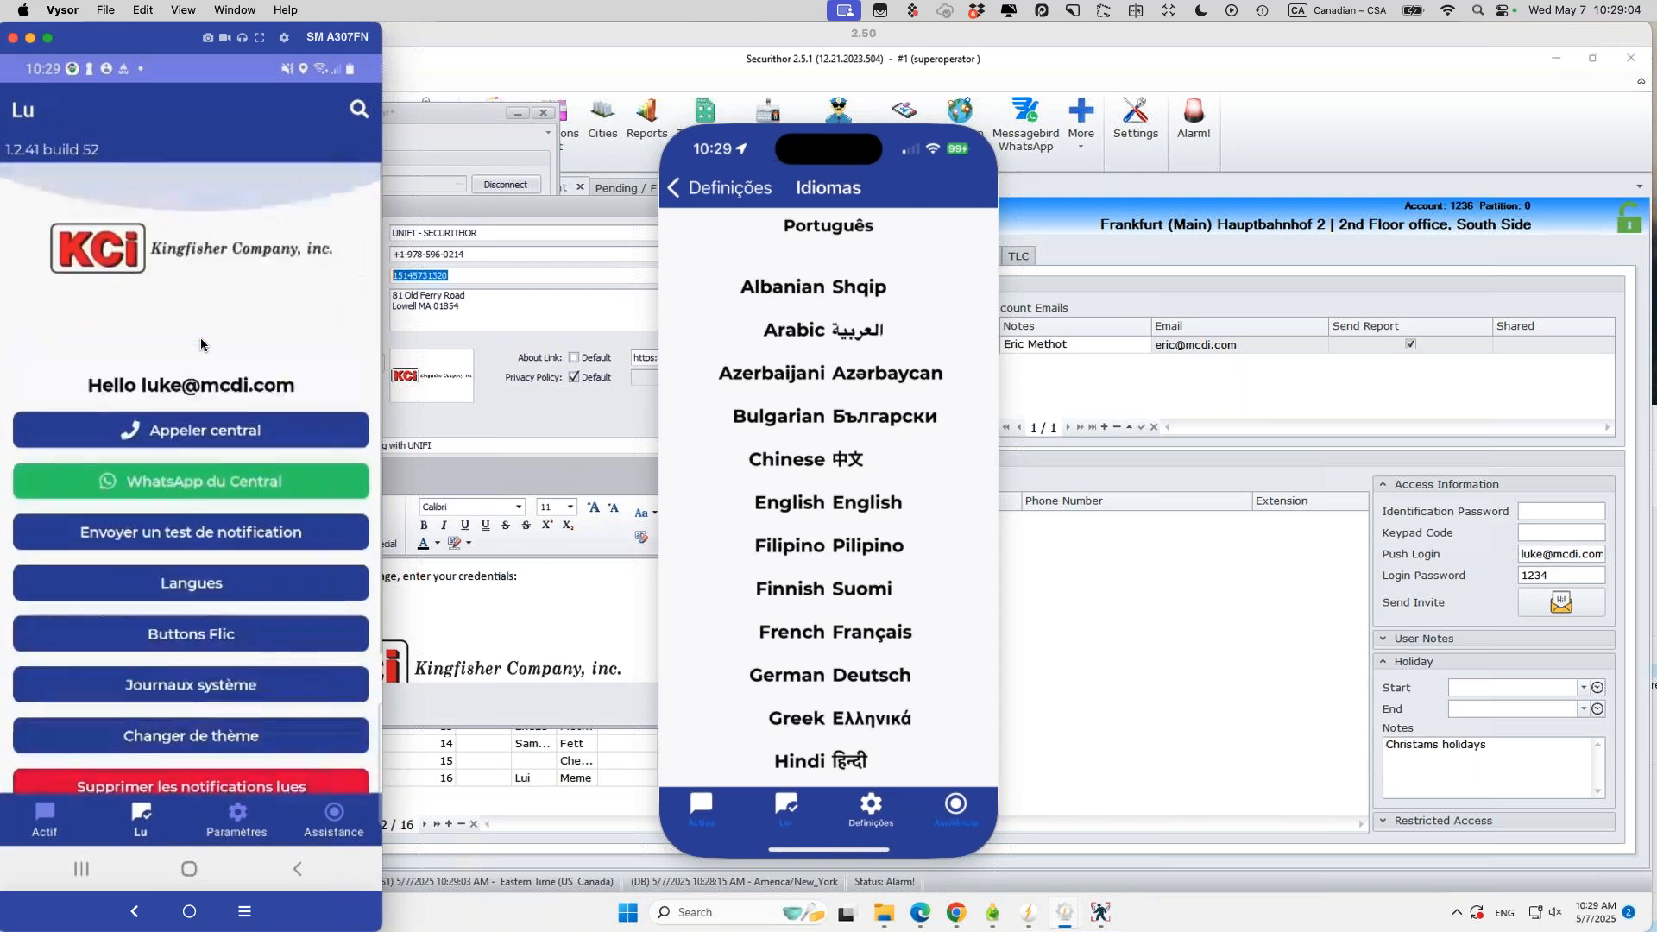
left_click(180, 585)
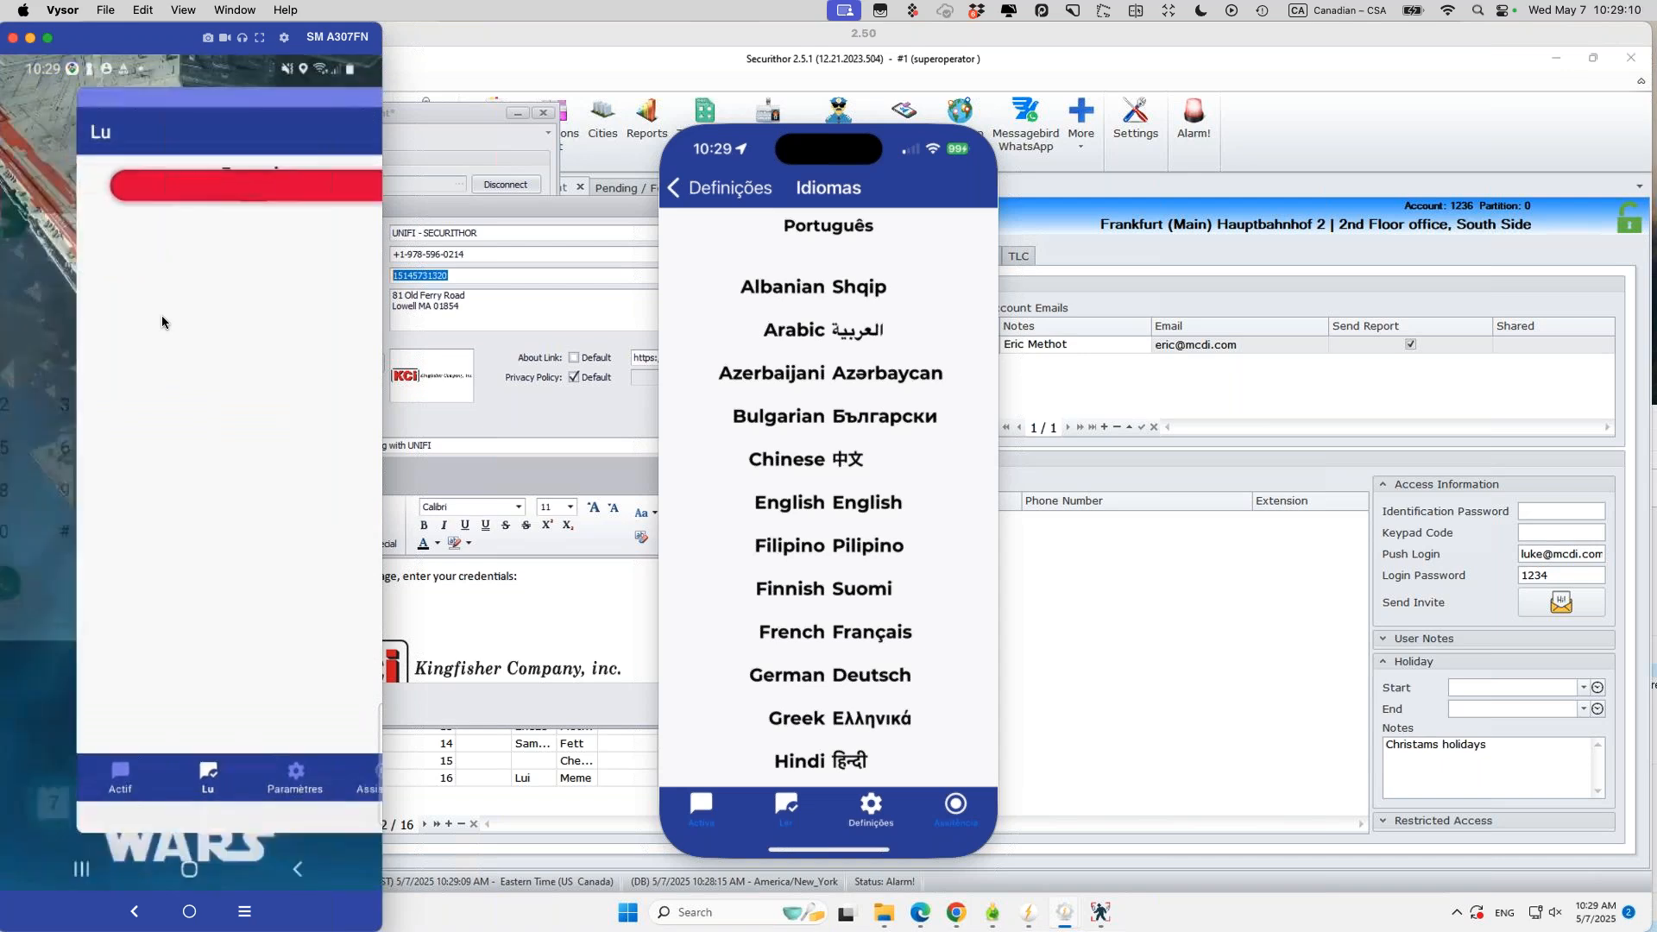
left_click(579, 424)
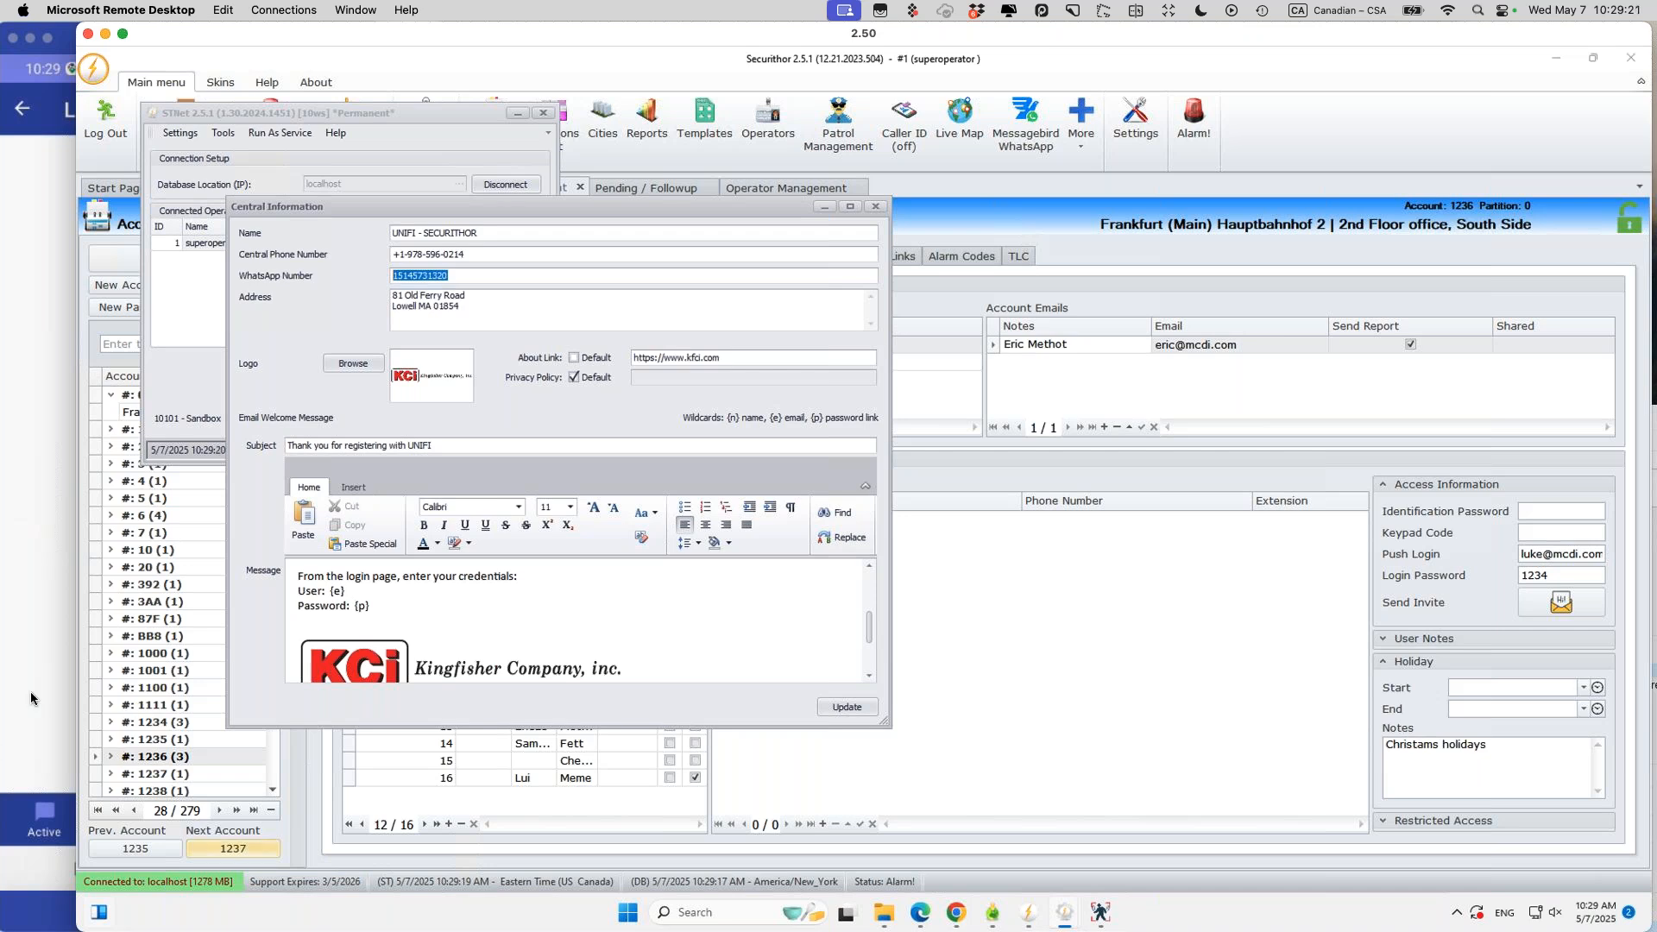
left_click(69, 671)
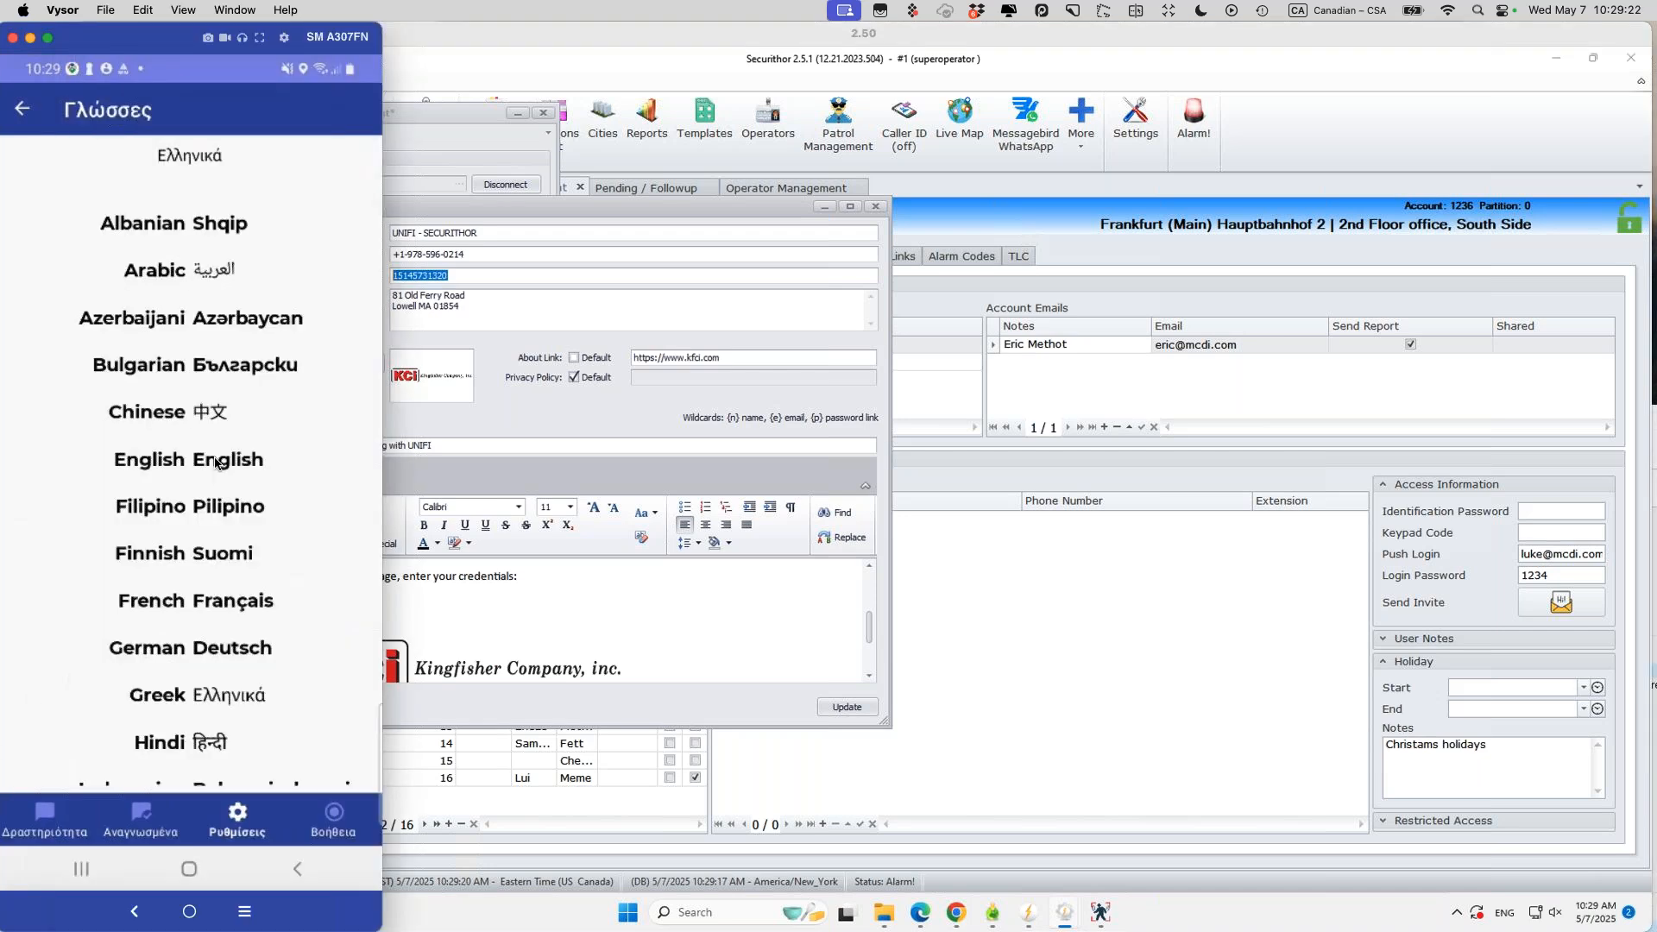
left_click(11, 107)
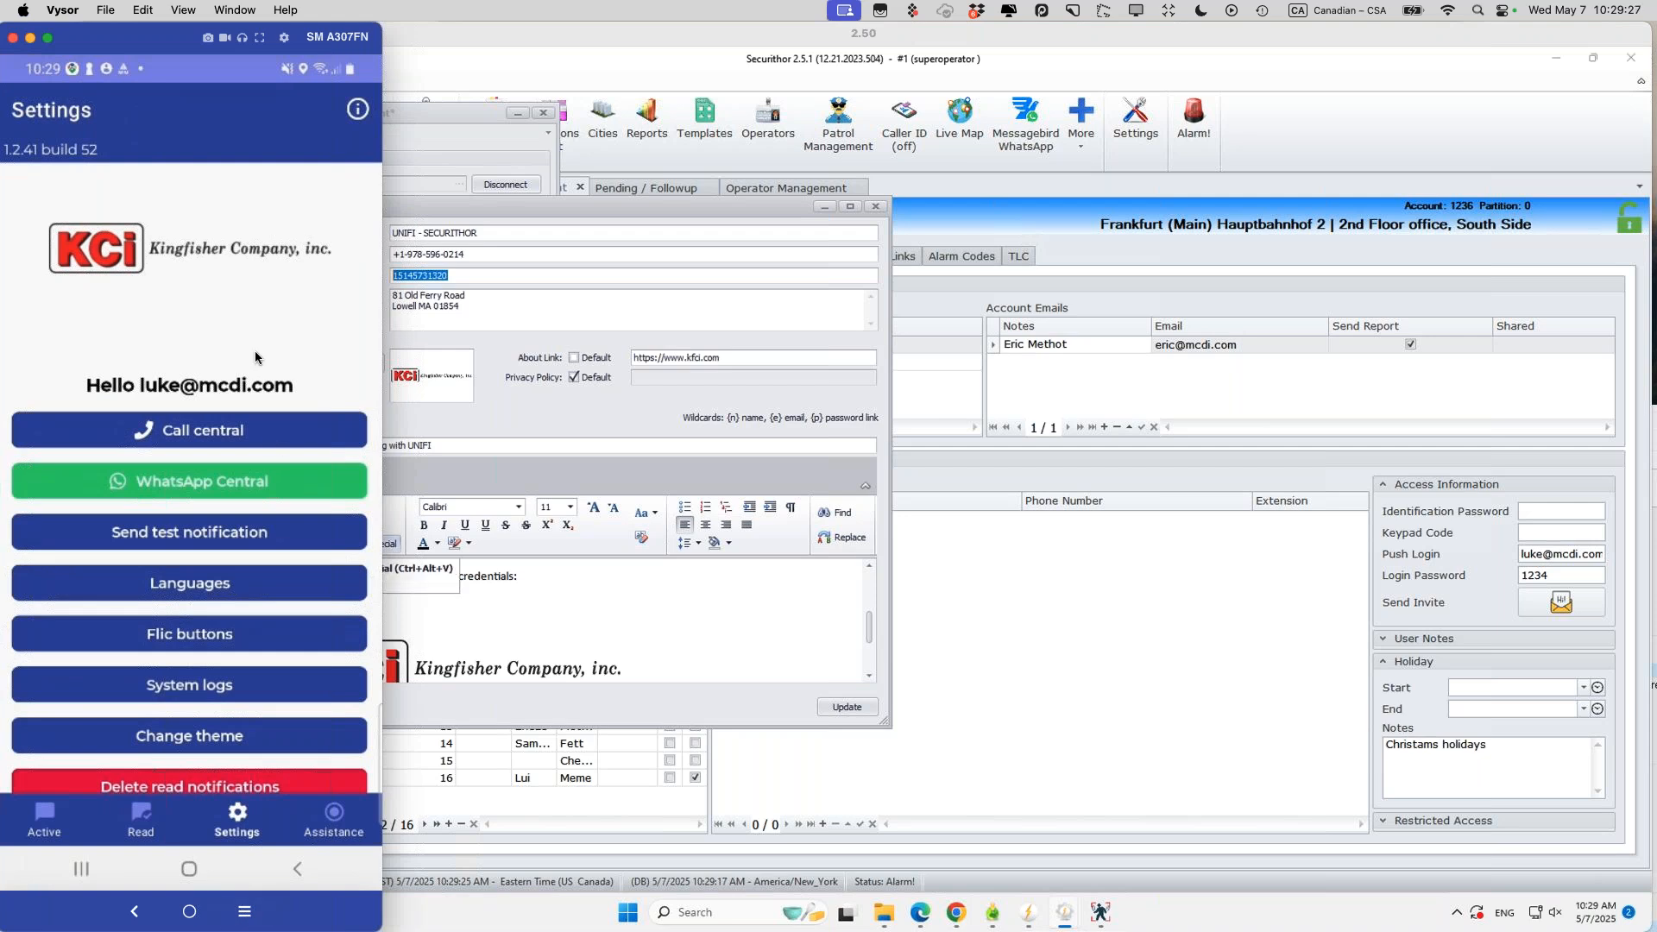
mouse_move(159, 927)
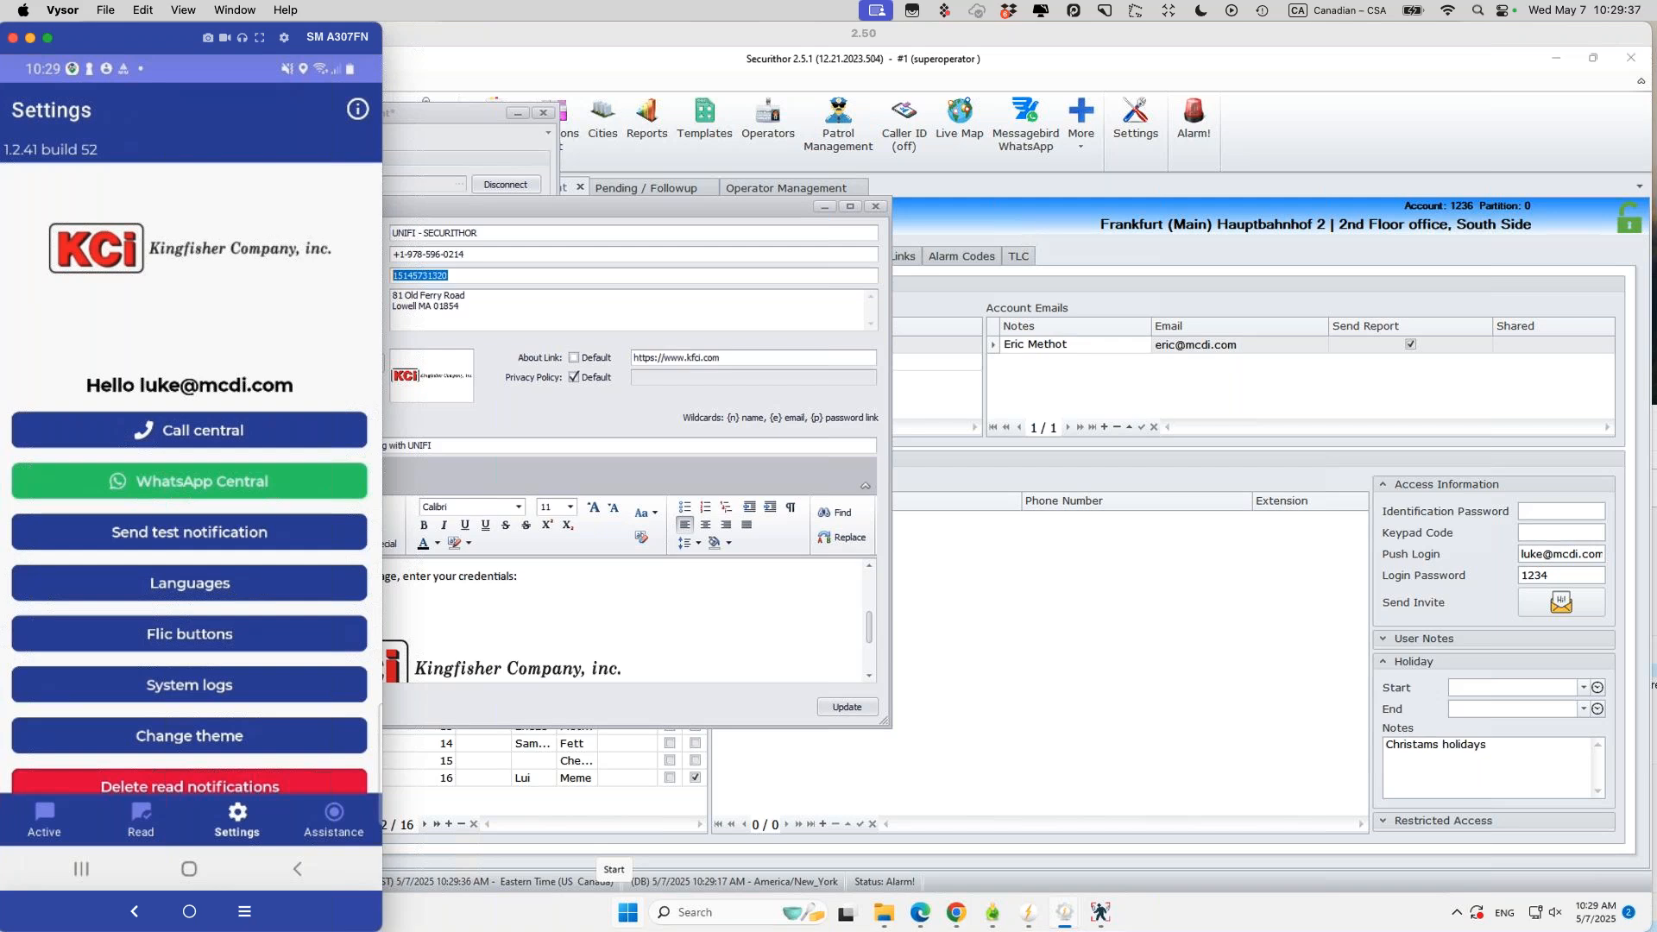
key("super+Tab")
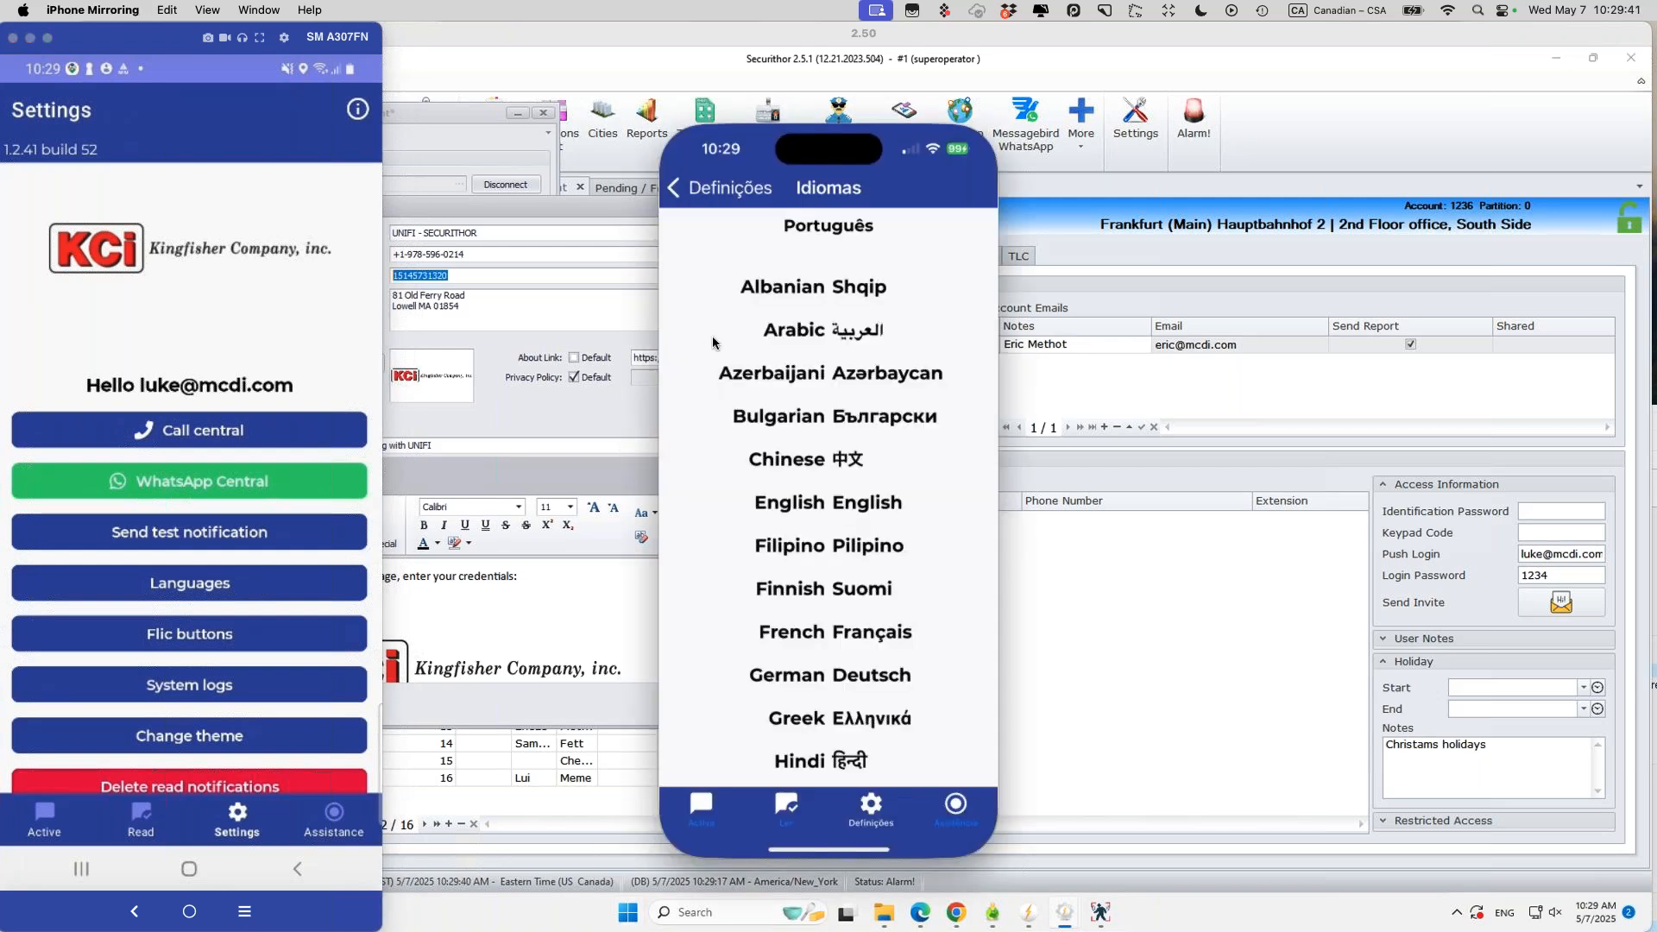
left_click(671, 189)
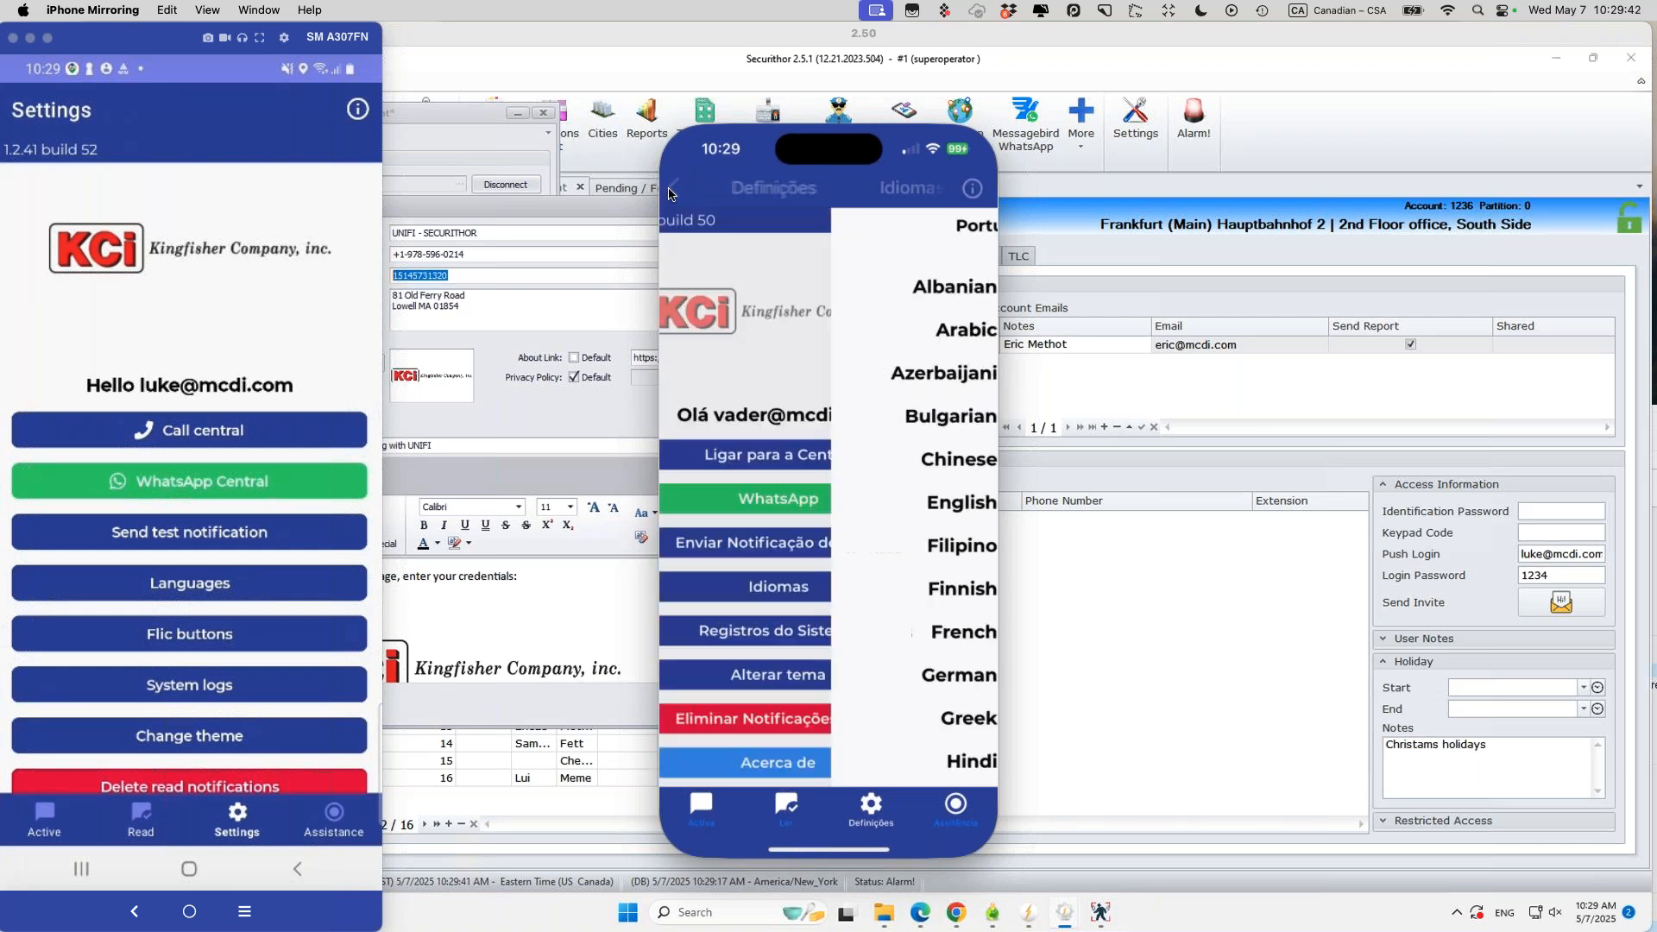
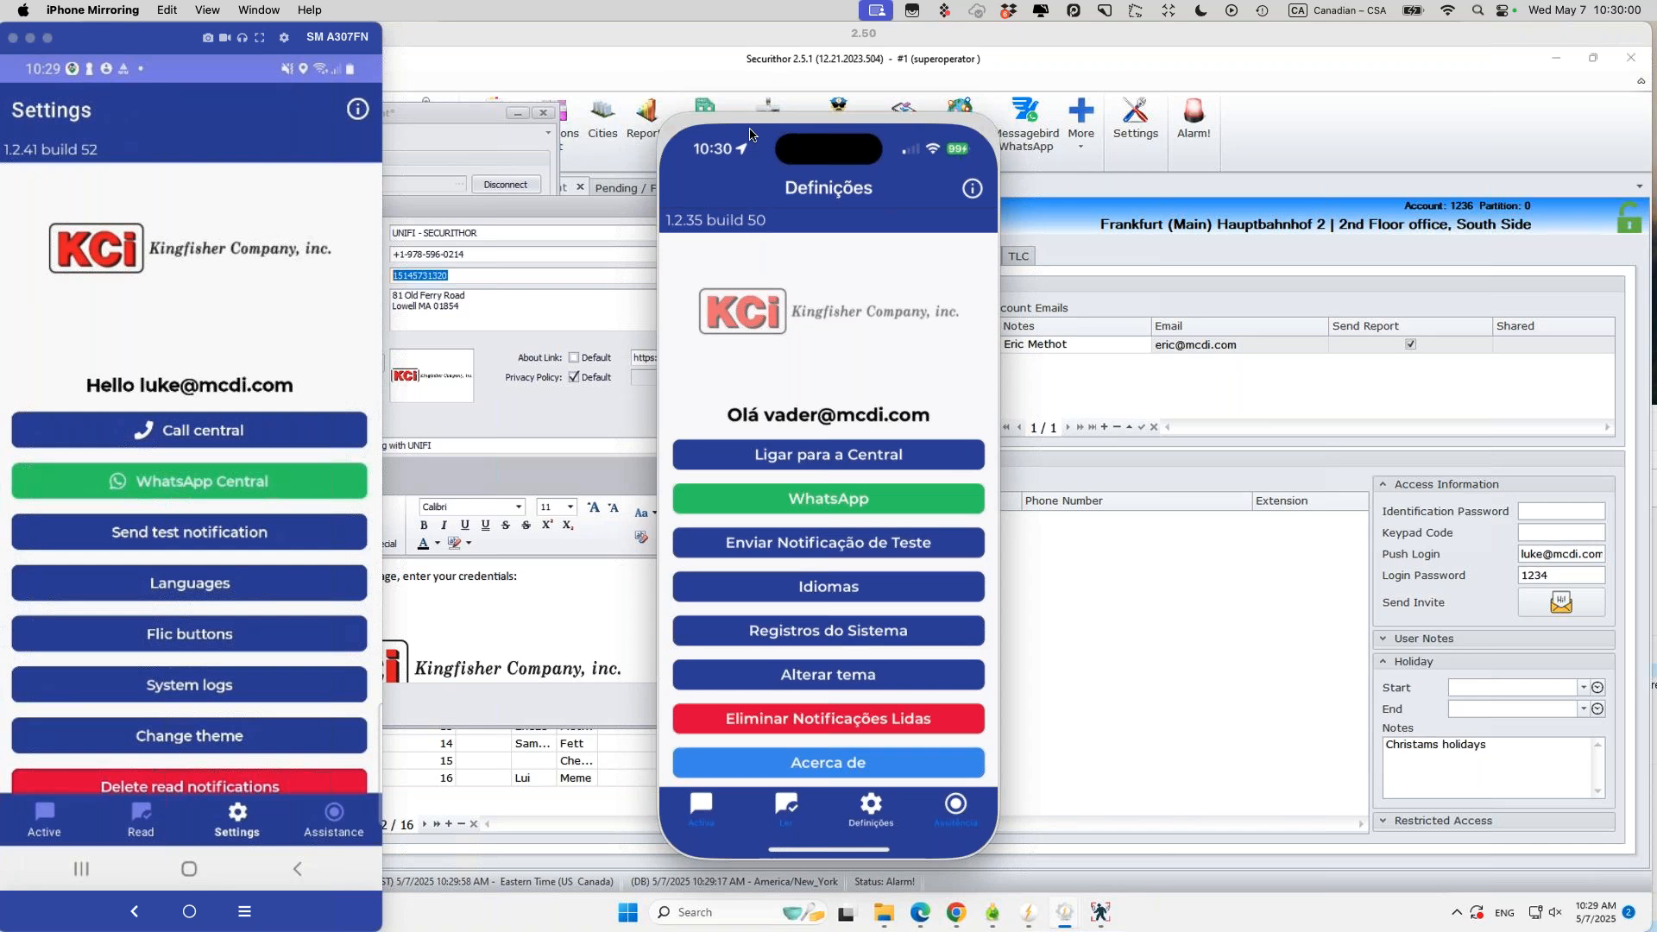
Step: Minimize the iPhone Mirroring window and bring the Securithor remote desktop to the front
mouse_move(742, 111)
left_mouse_down()
mouse_move(509, 26)
mouse_move(763, 98)
left_mouse_up()
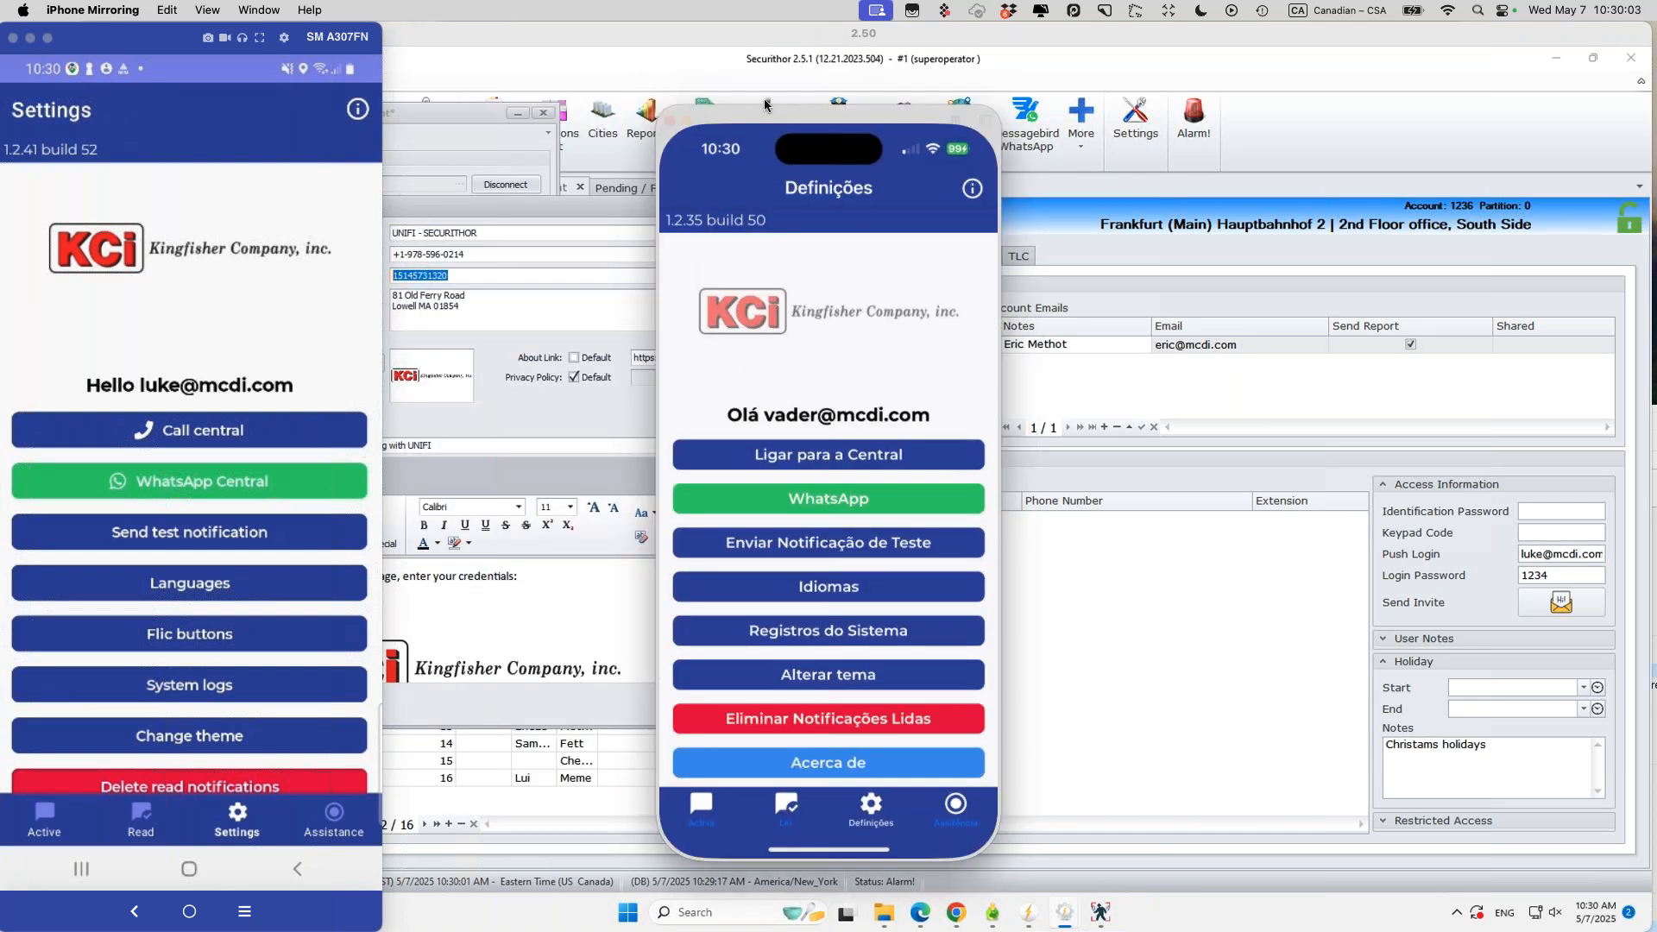
left_click(688, 108)
left_click(820, 213)
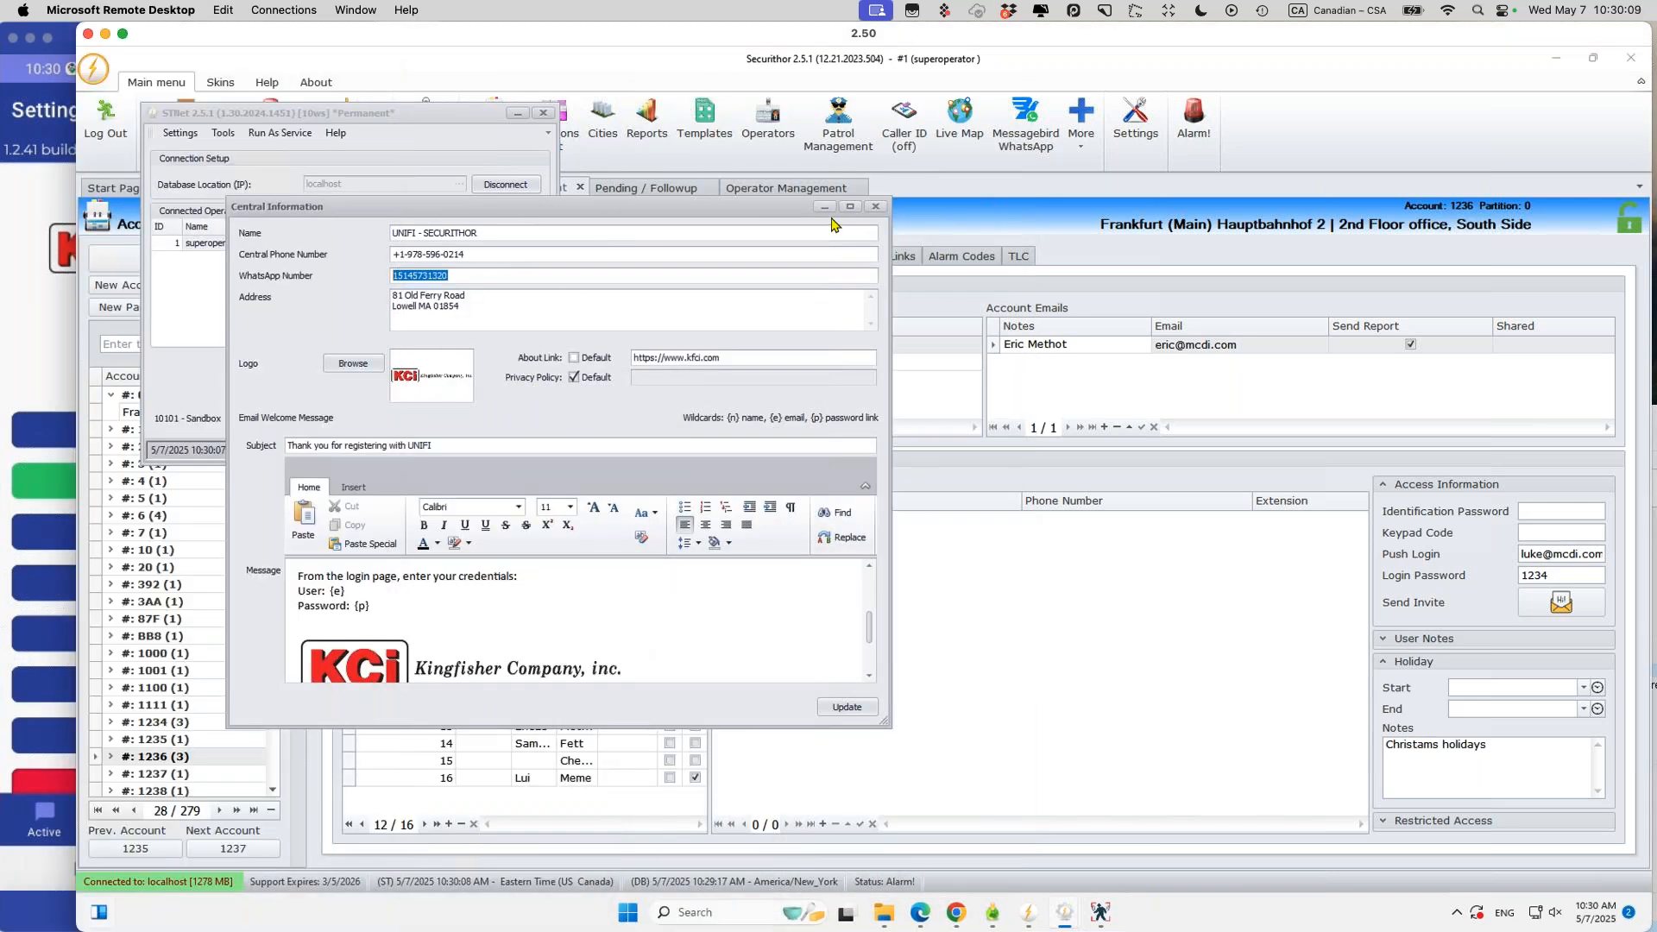
Step: Close Central Information and show account 1236's Alarm Codes with E130 and its push-notification recipients
left_click(822, 208)
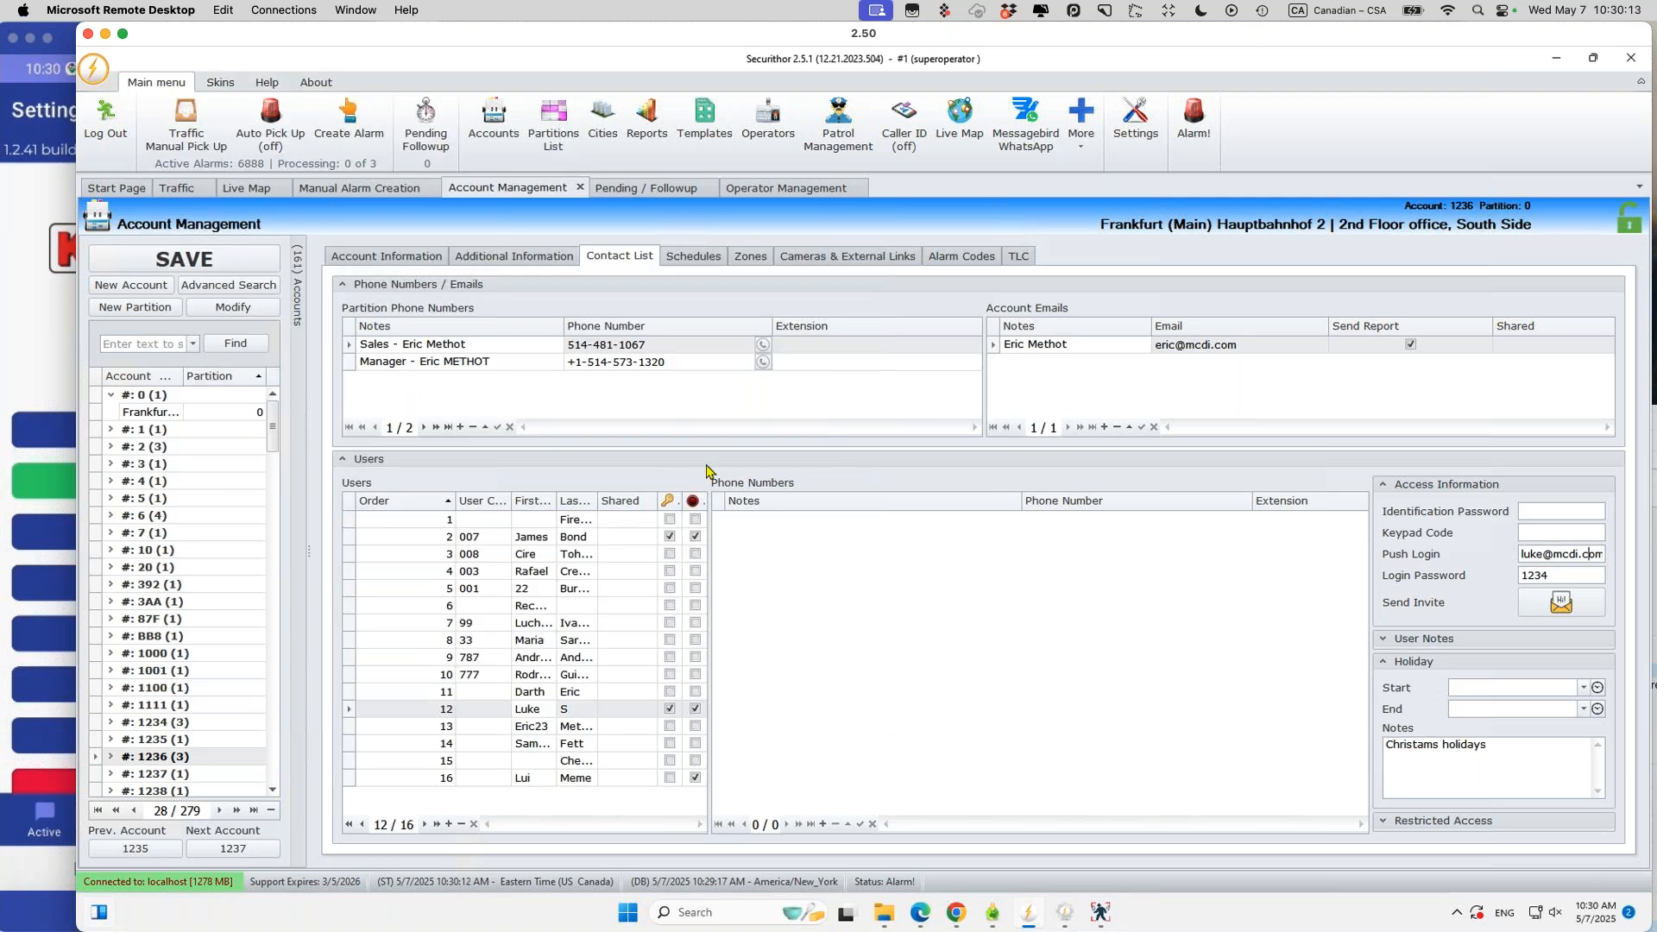
left_click(200, 759)
left_click(962, 263)
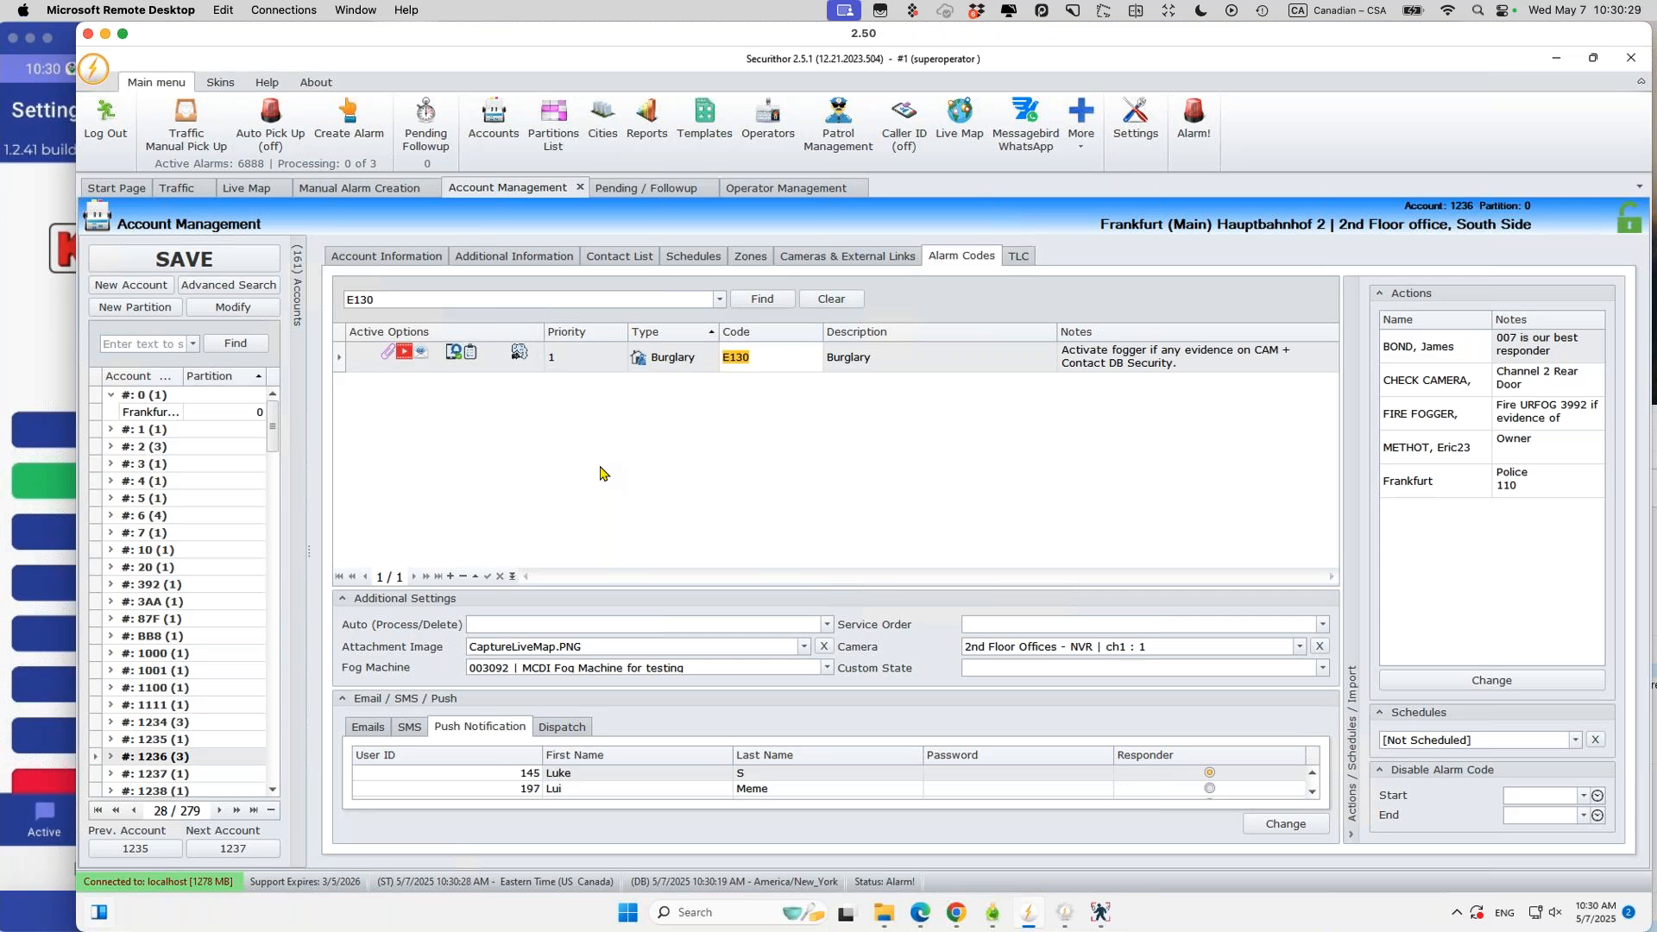
left_click(26, 332)
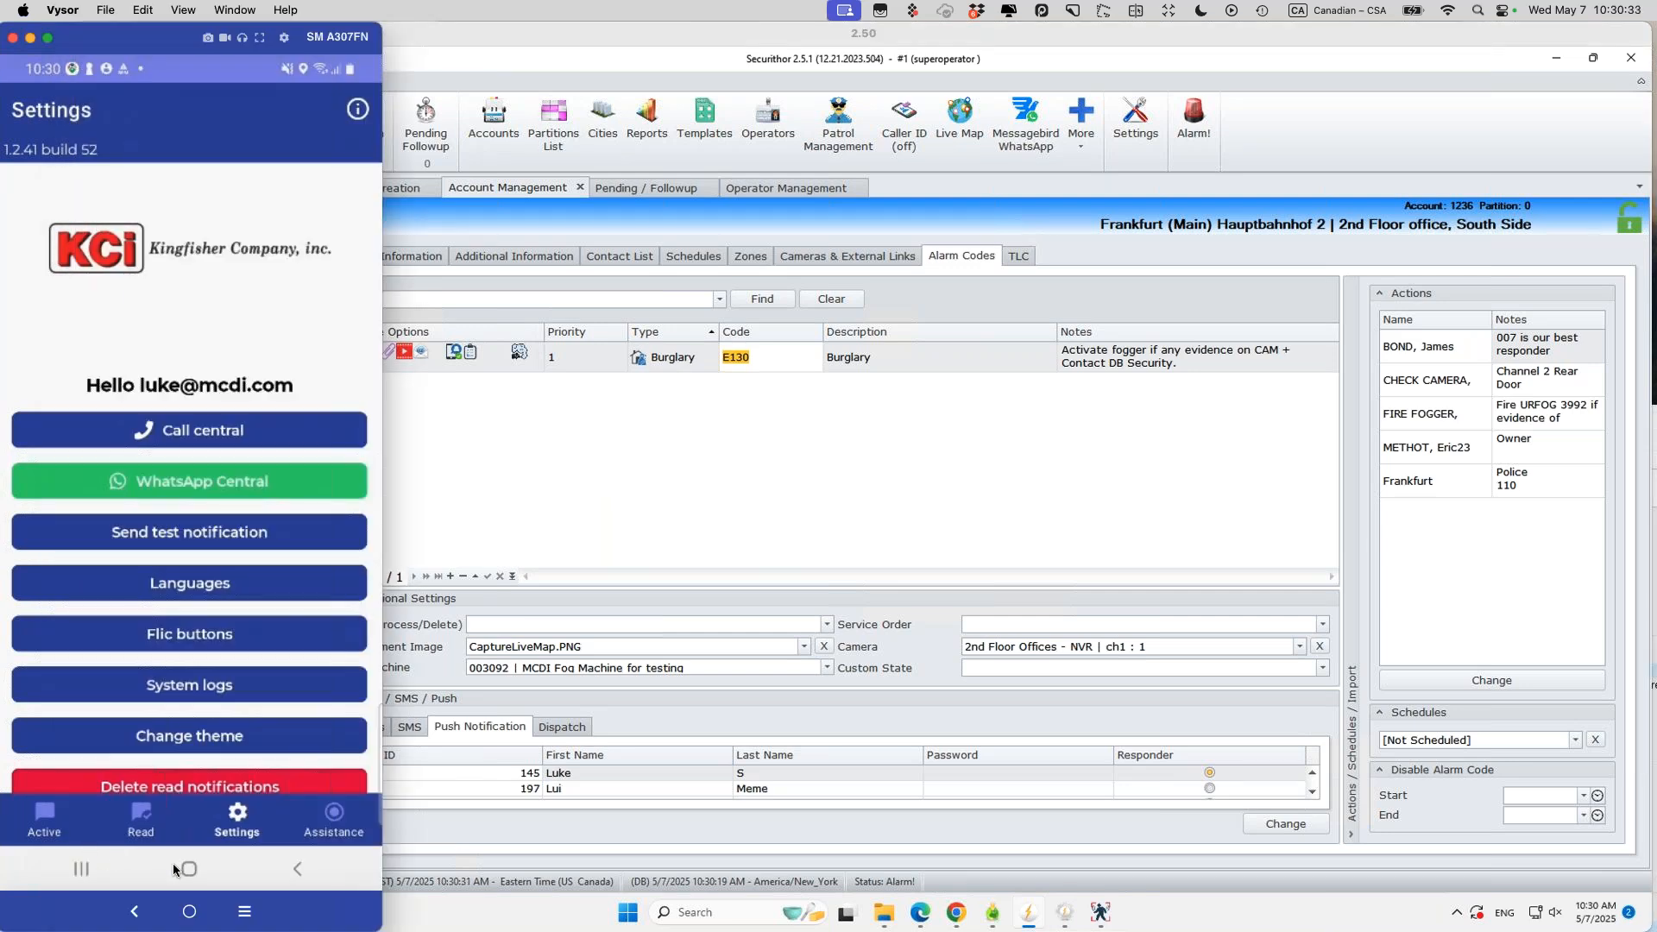
Step: Launch Verificathor on the phone and open its Settings and About us page
left_click(80, 869)
left_click(51, 732)
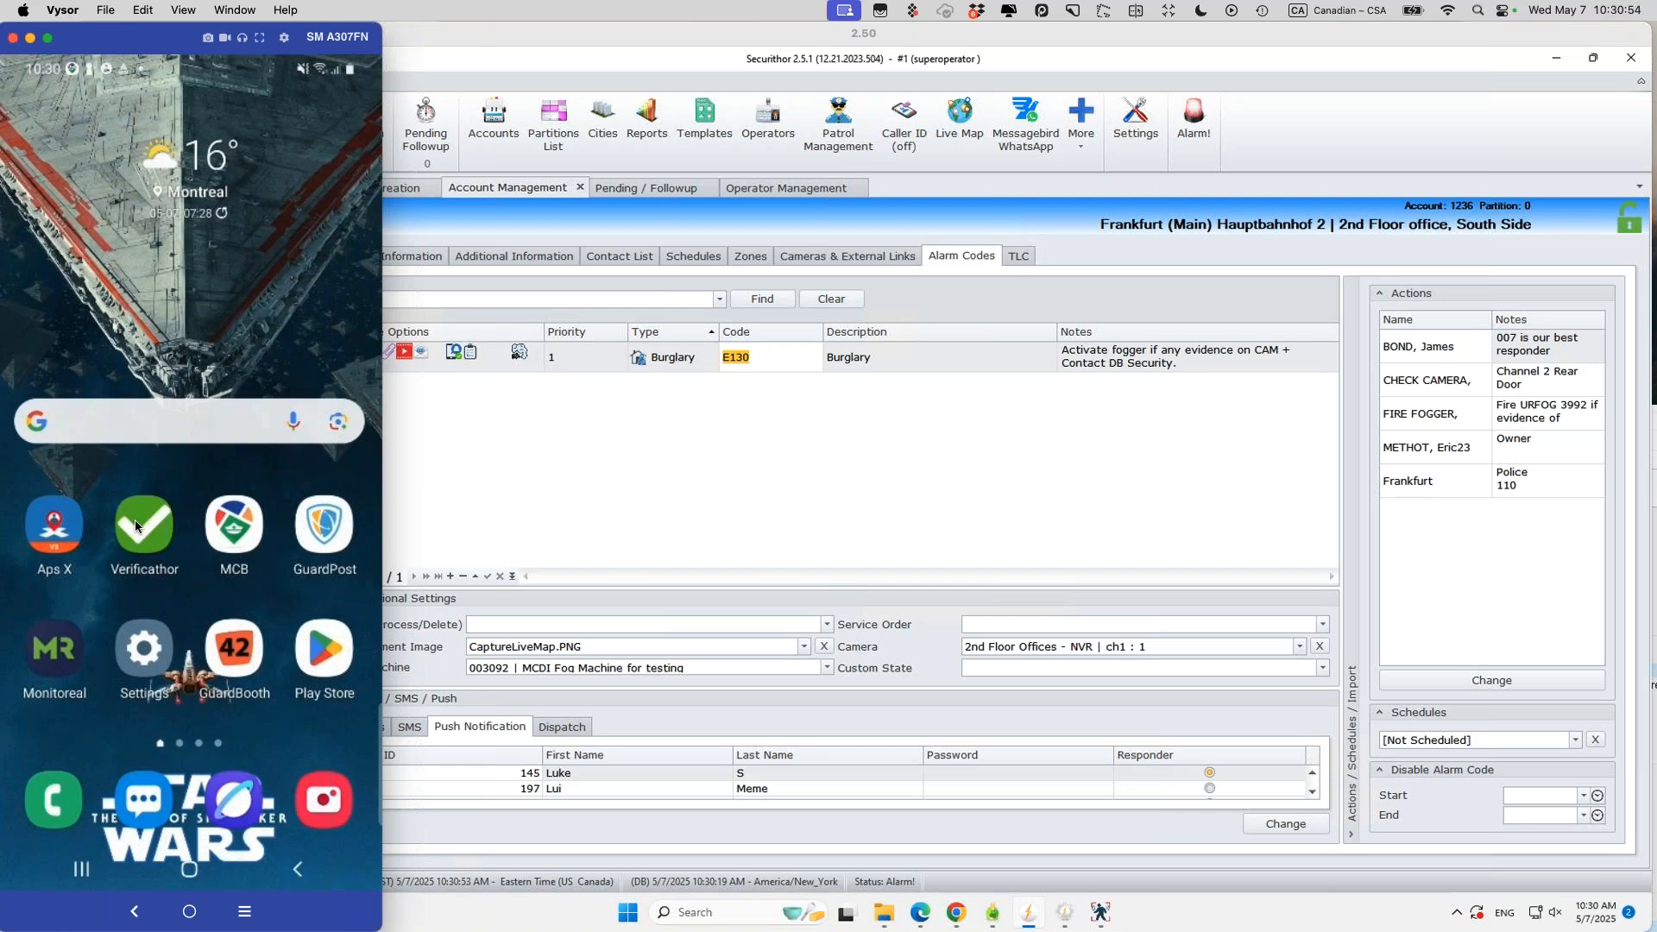
left_click(135, 519)
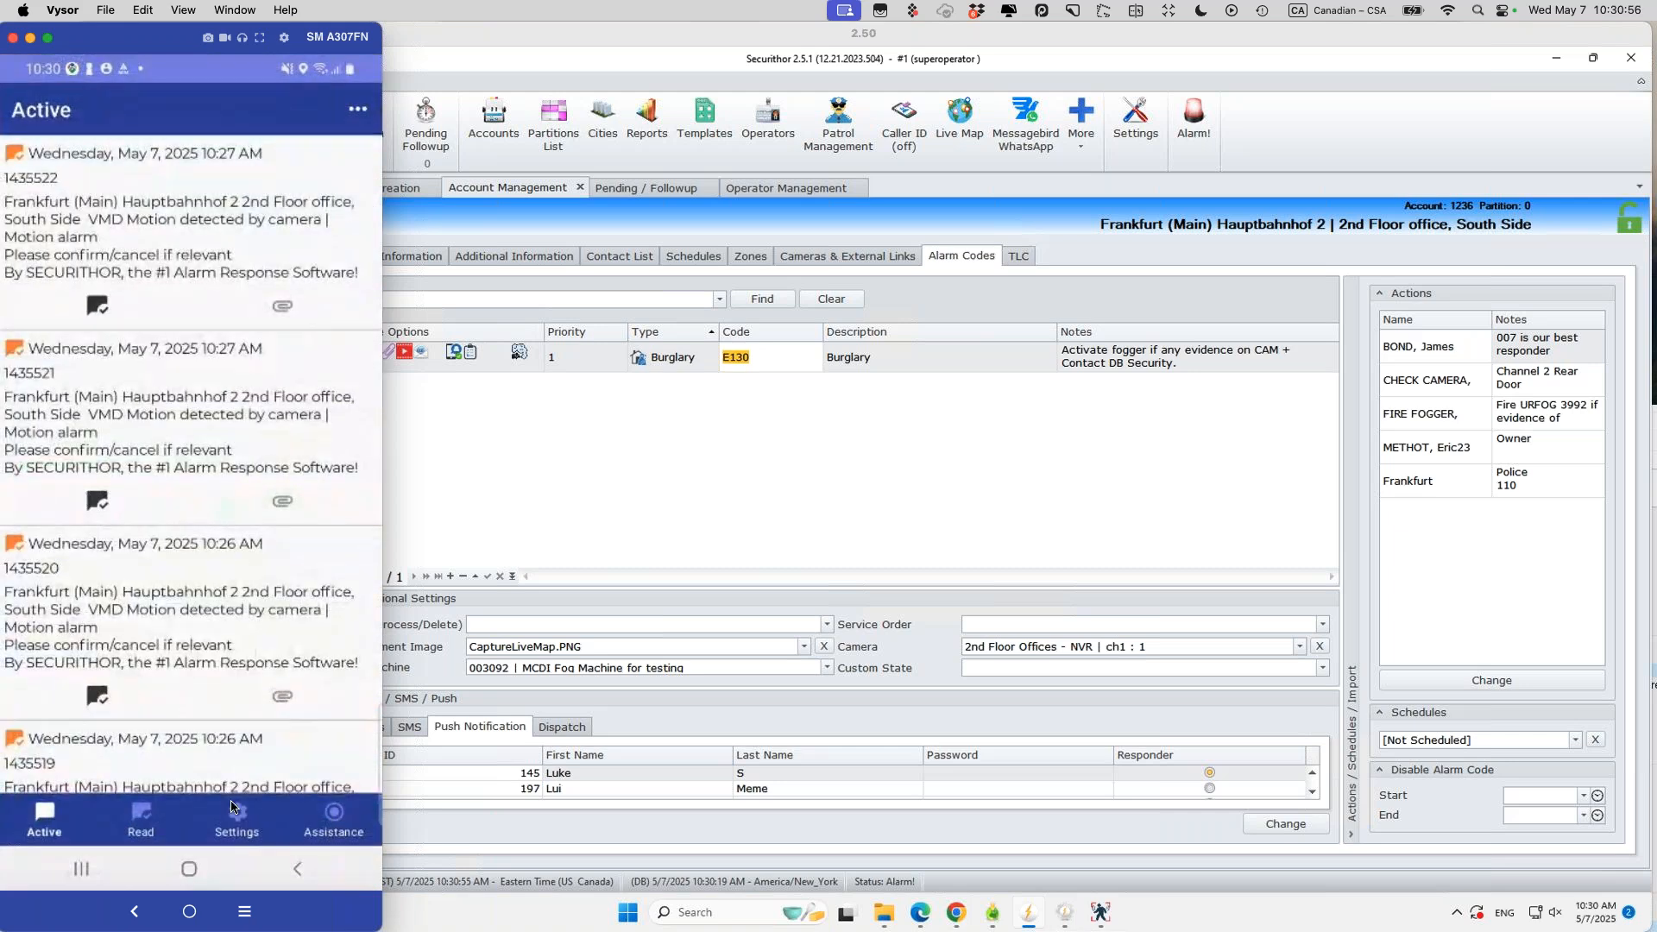
left_click(237, 820)
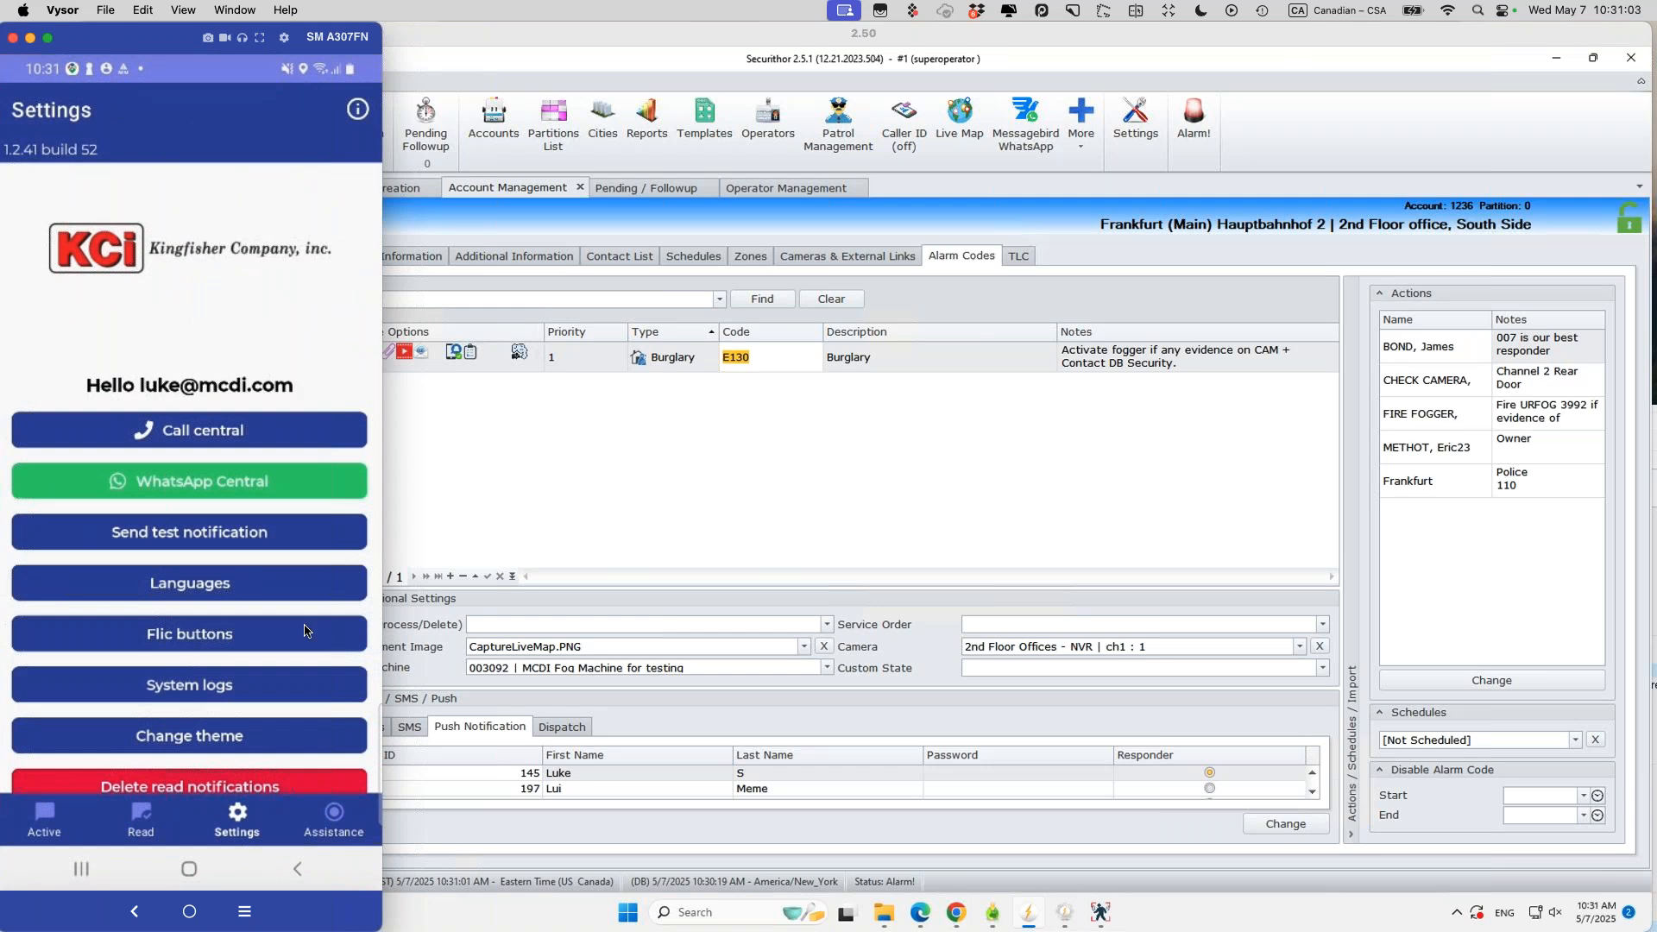
scroll(304, 630, "down", 3)
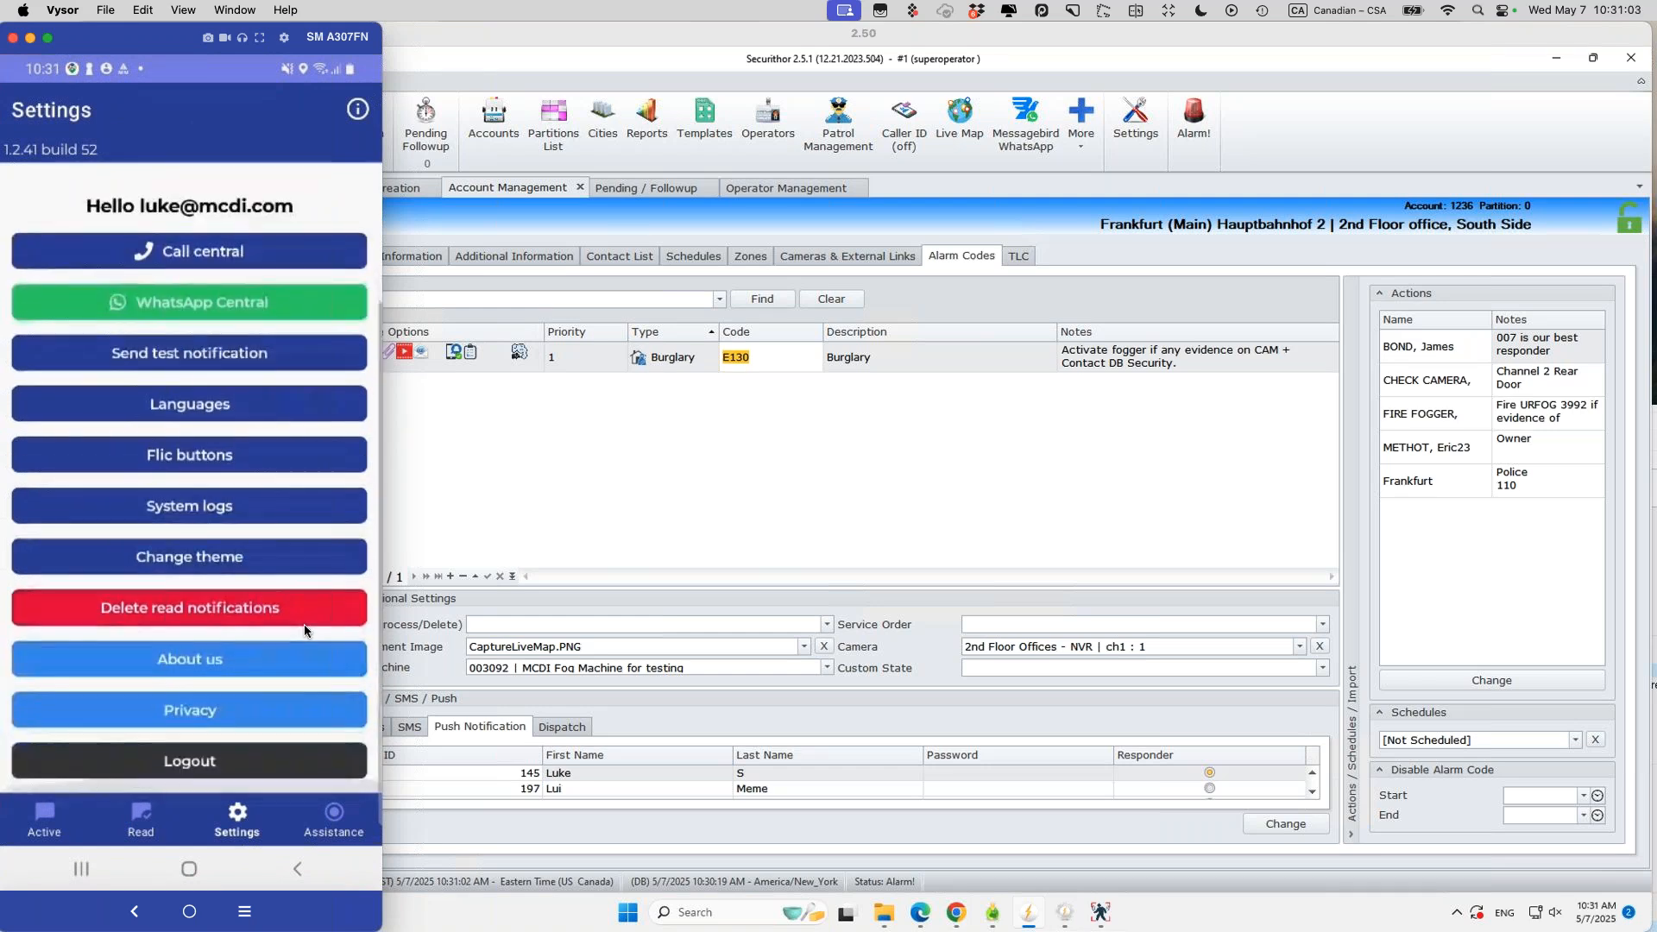
left_click(203, 663)
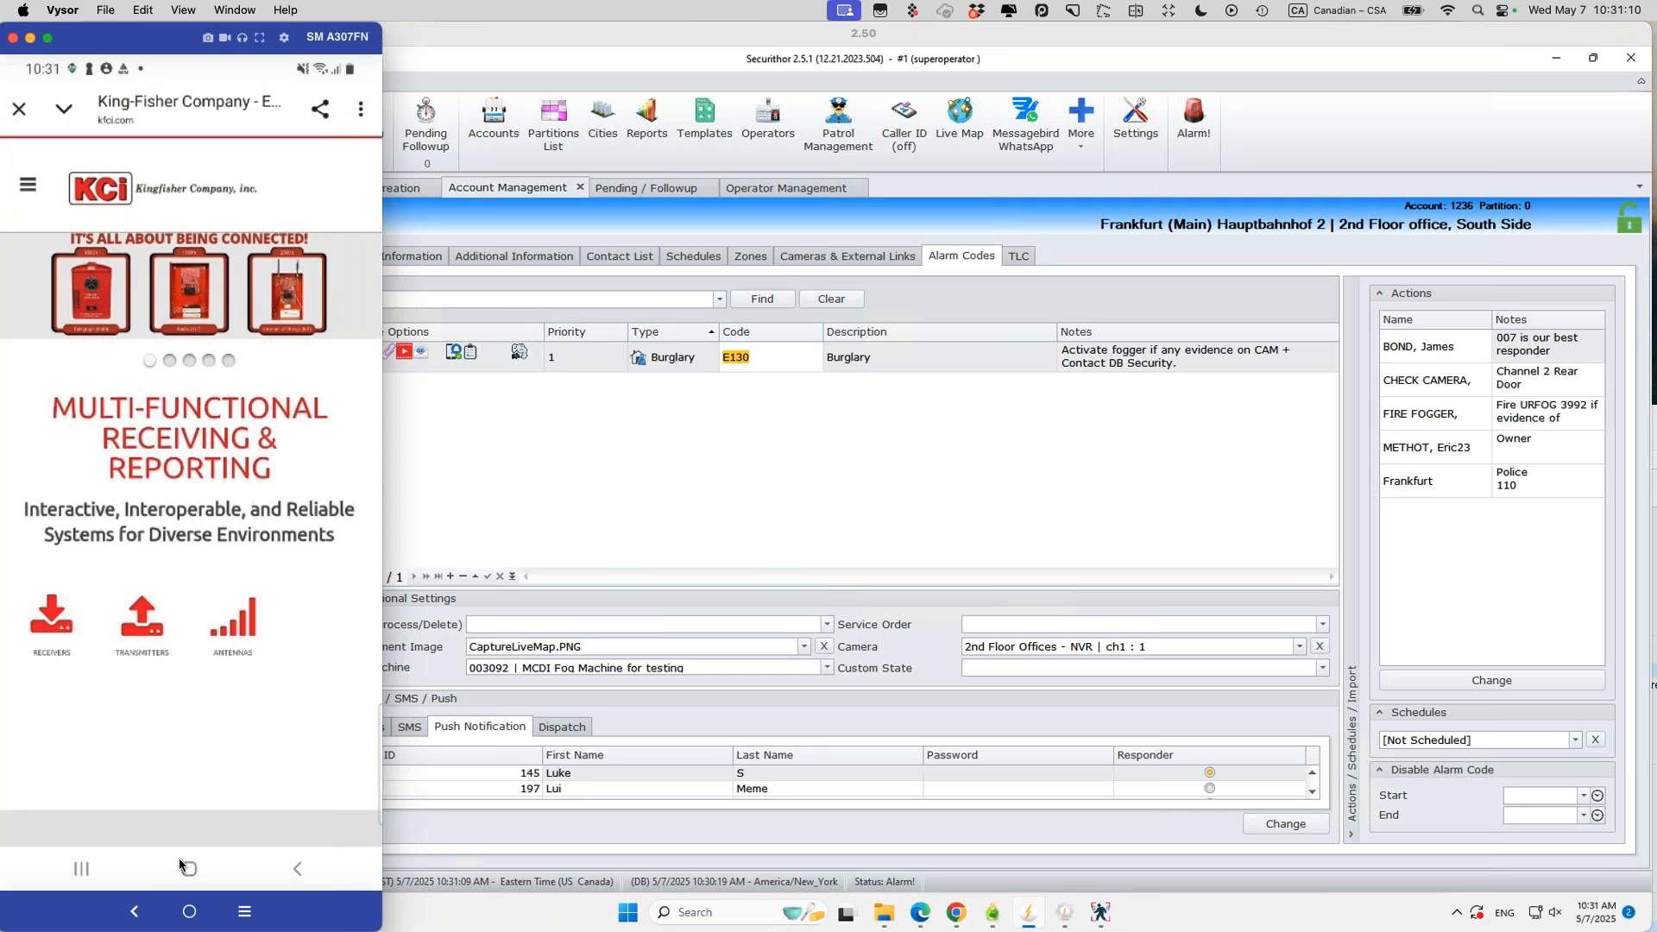
Step: Reopen and close the King-Fisher web page from recent apps, back to Verificathor's Active alarms
left_click(82, 868)
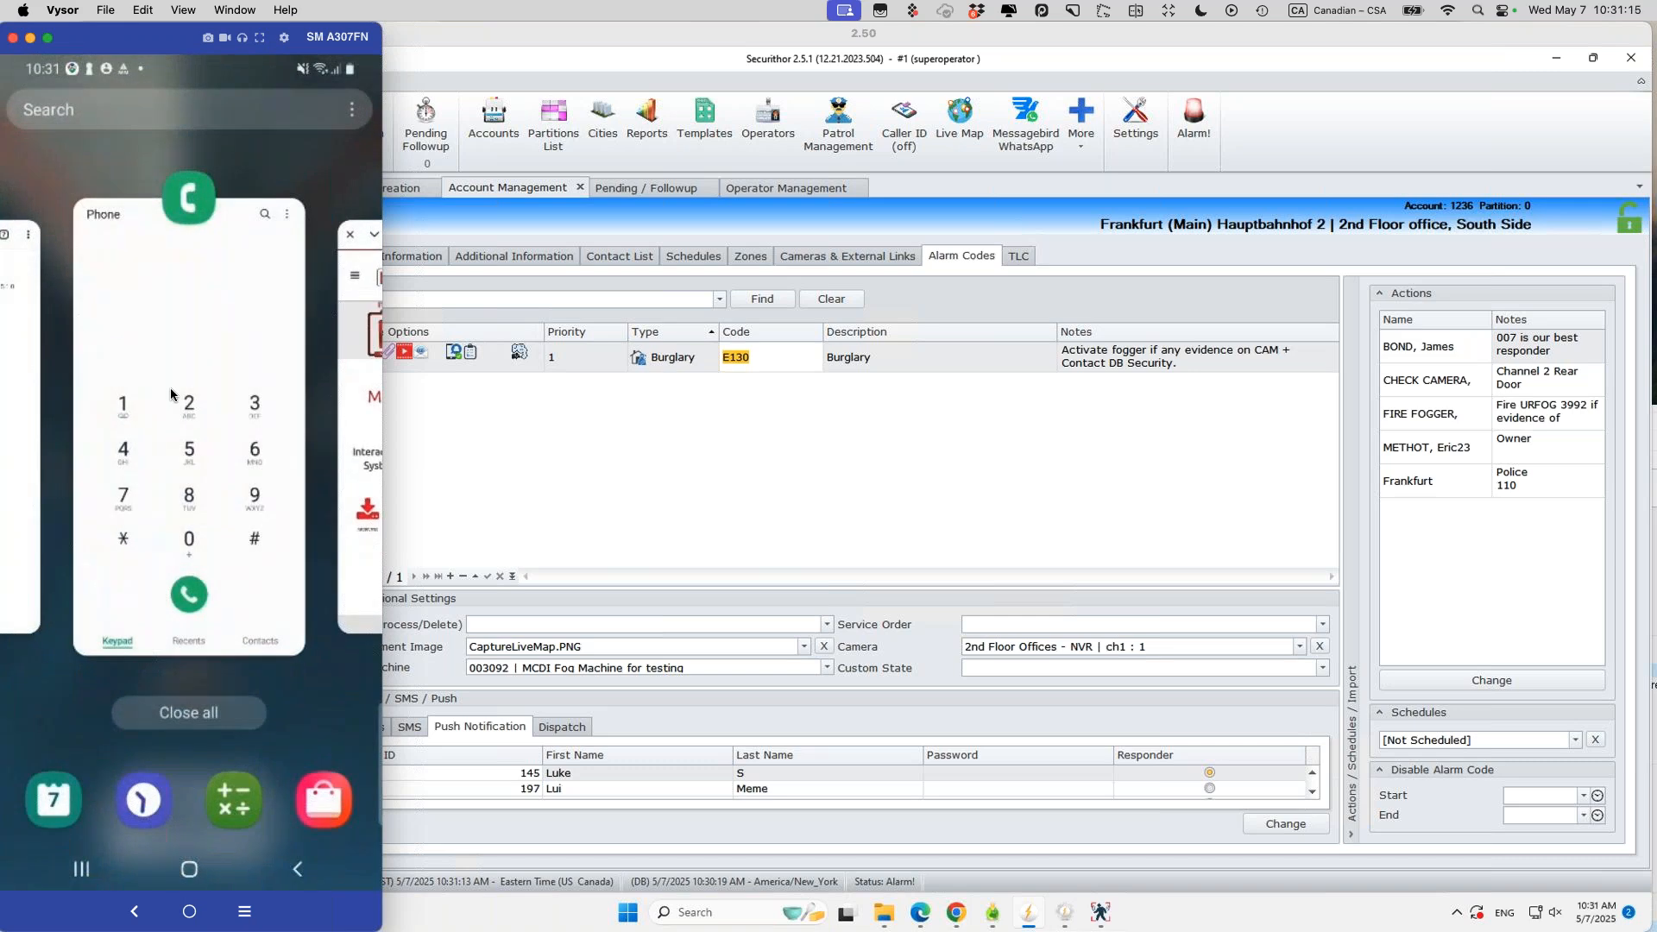
scroll(170, 395, "left", 5)
scroll(170, 394, "left", 5)
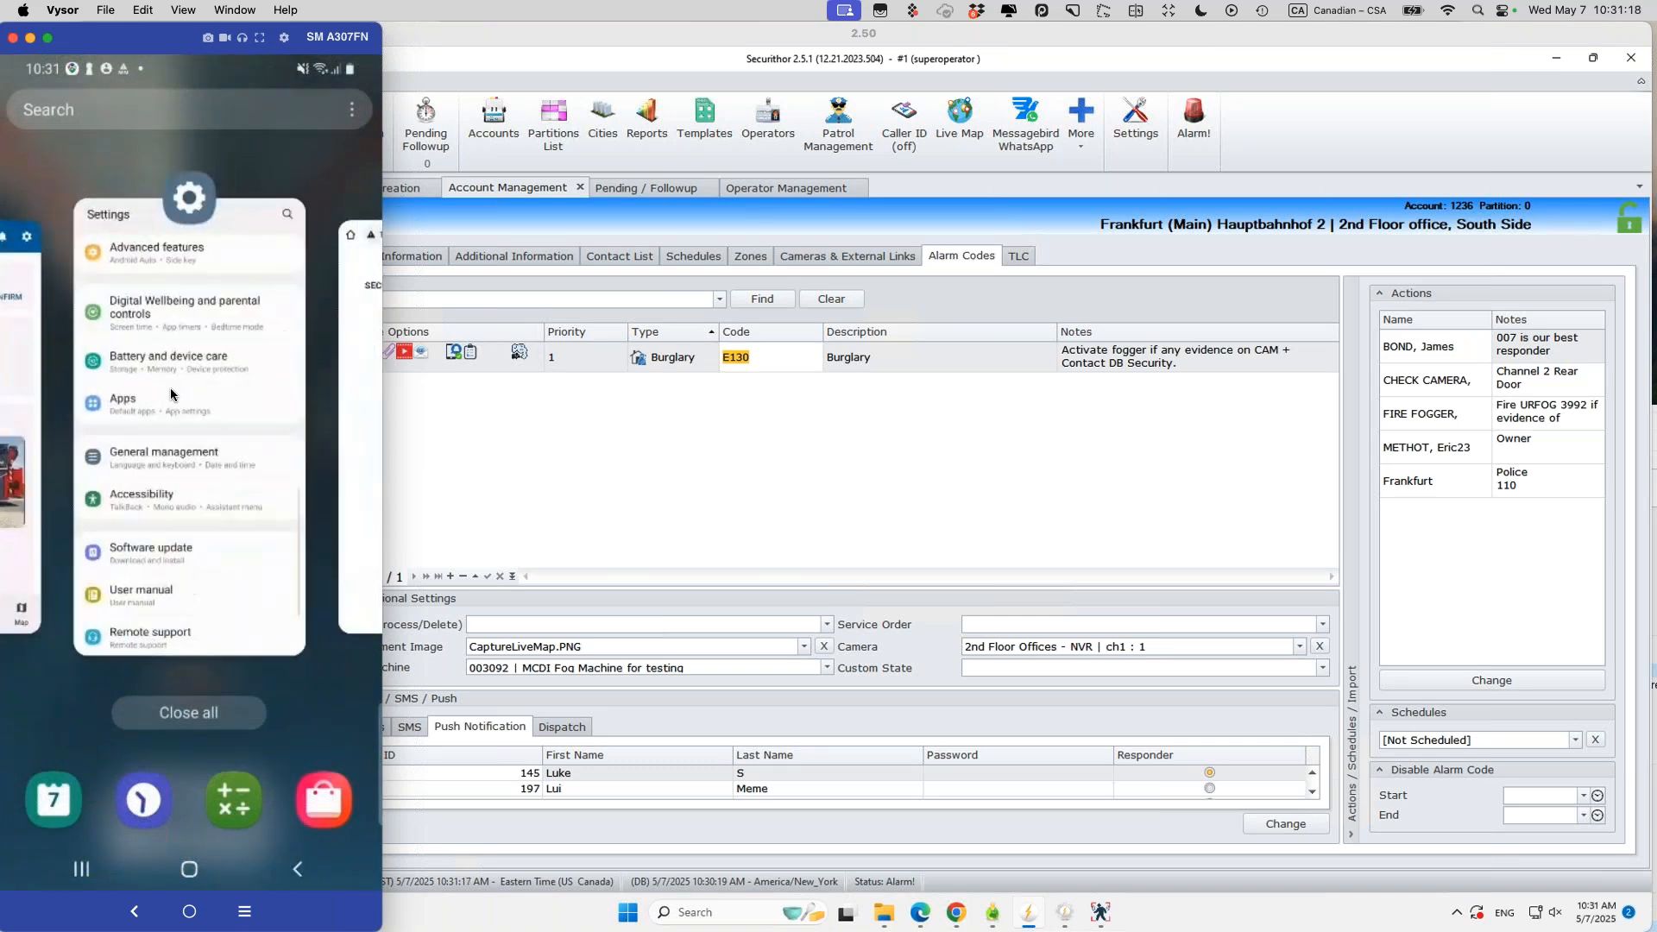
scroll(169, 387, "left", 5)
scroll(169, 386, "left", 10)
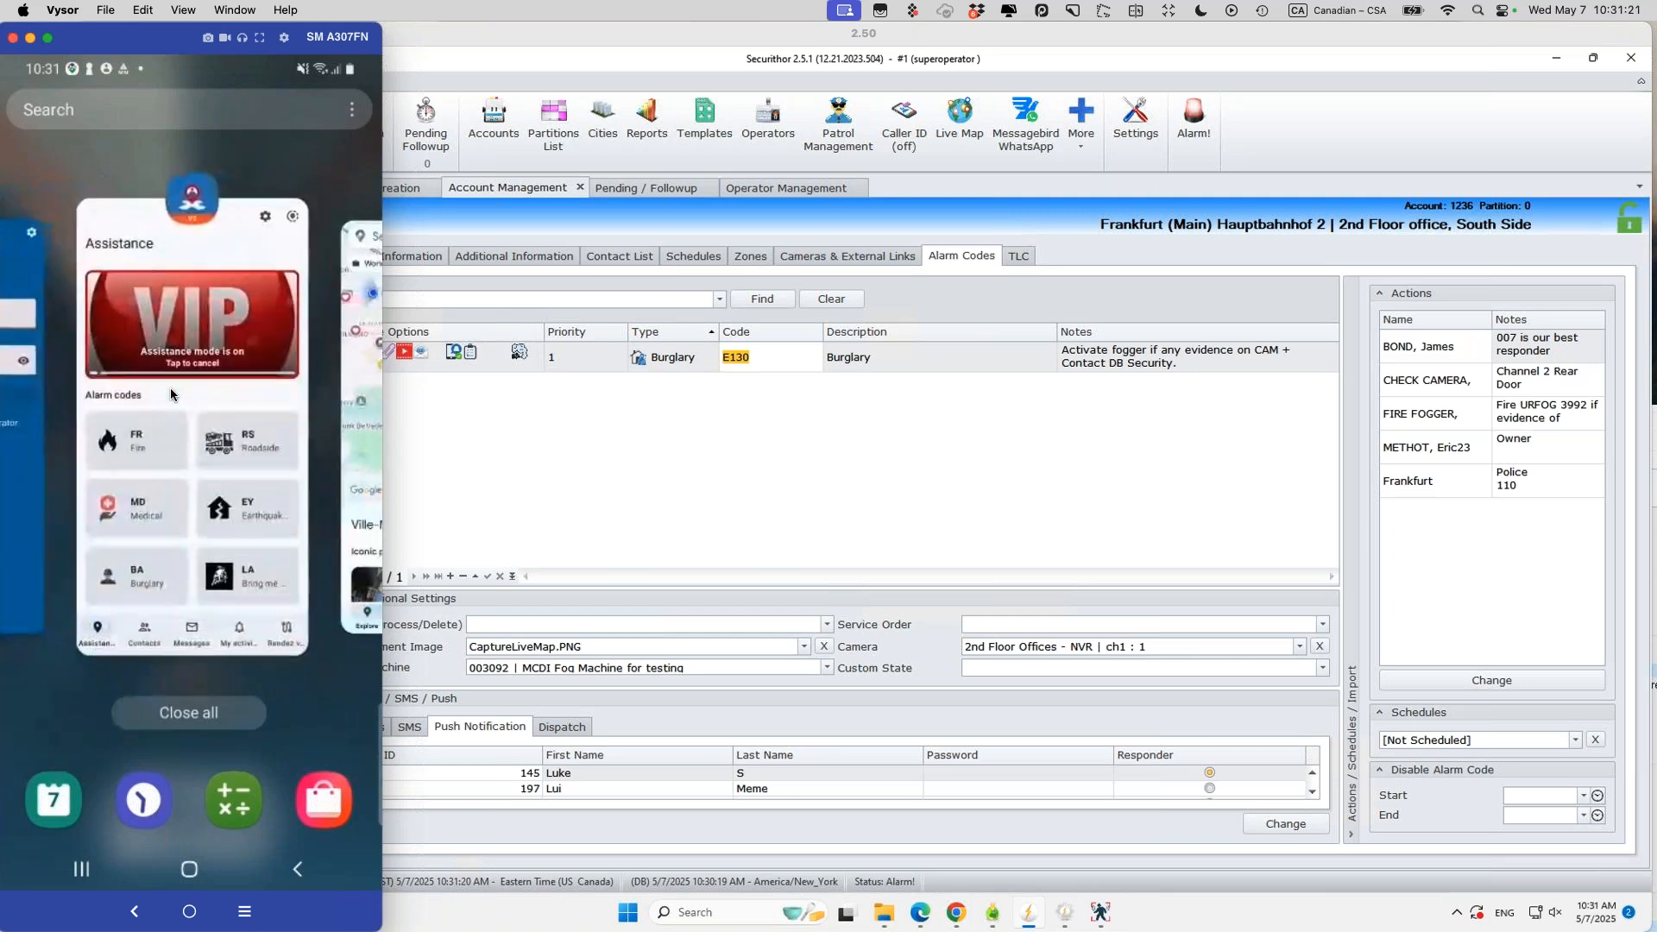
scroll(170, 394, "left", 5)
scroll(170, 394, "right", 6)
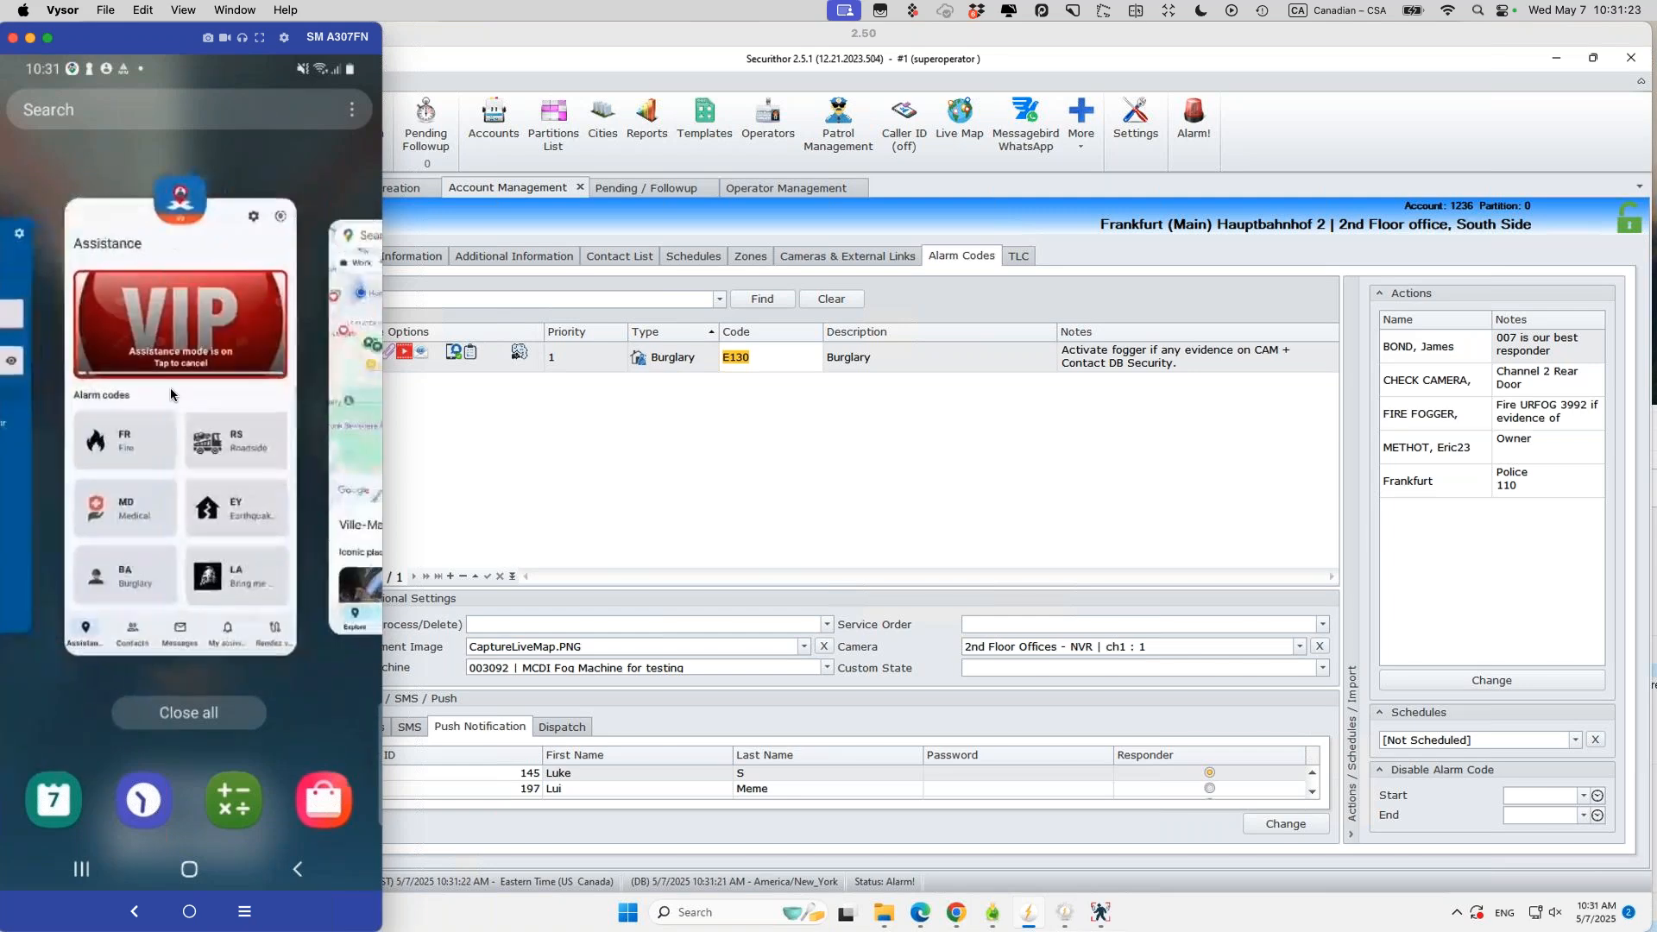
scroll(170, 393, "right", 5)
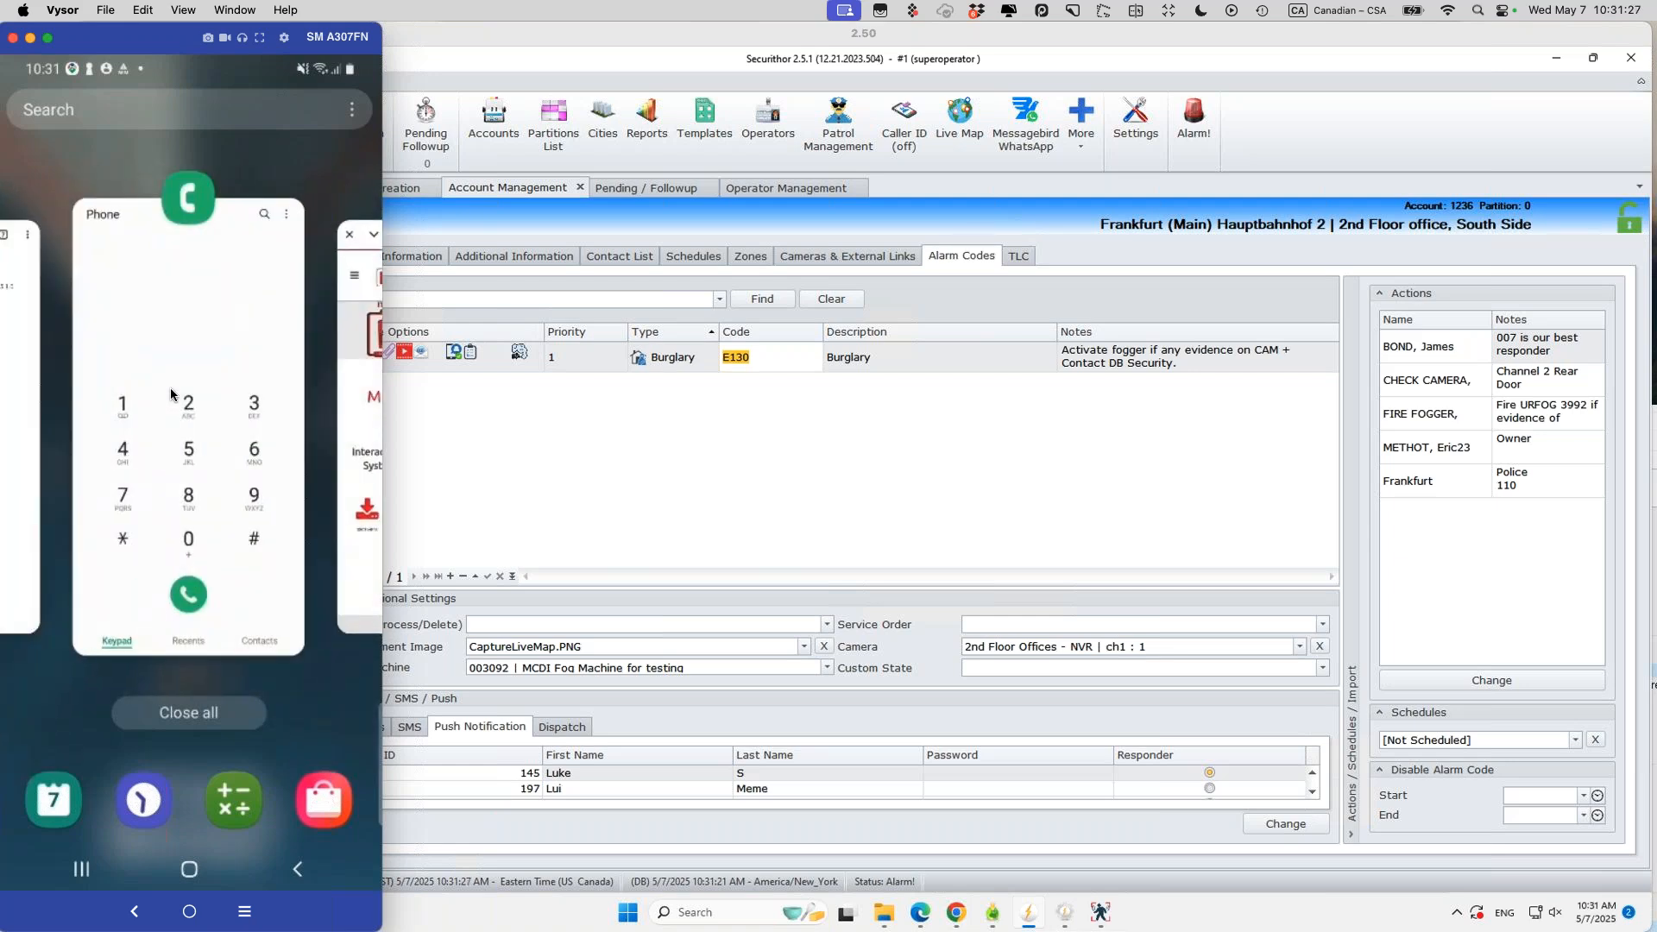
scroll(170, 387, "right", 2)
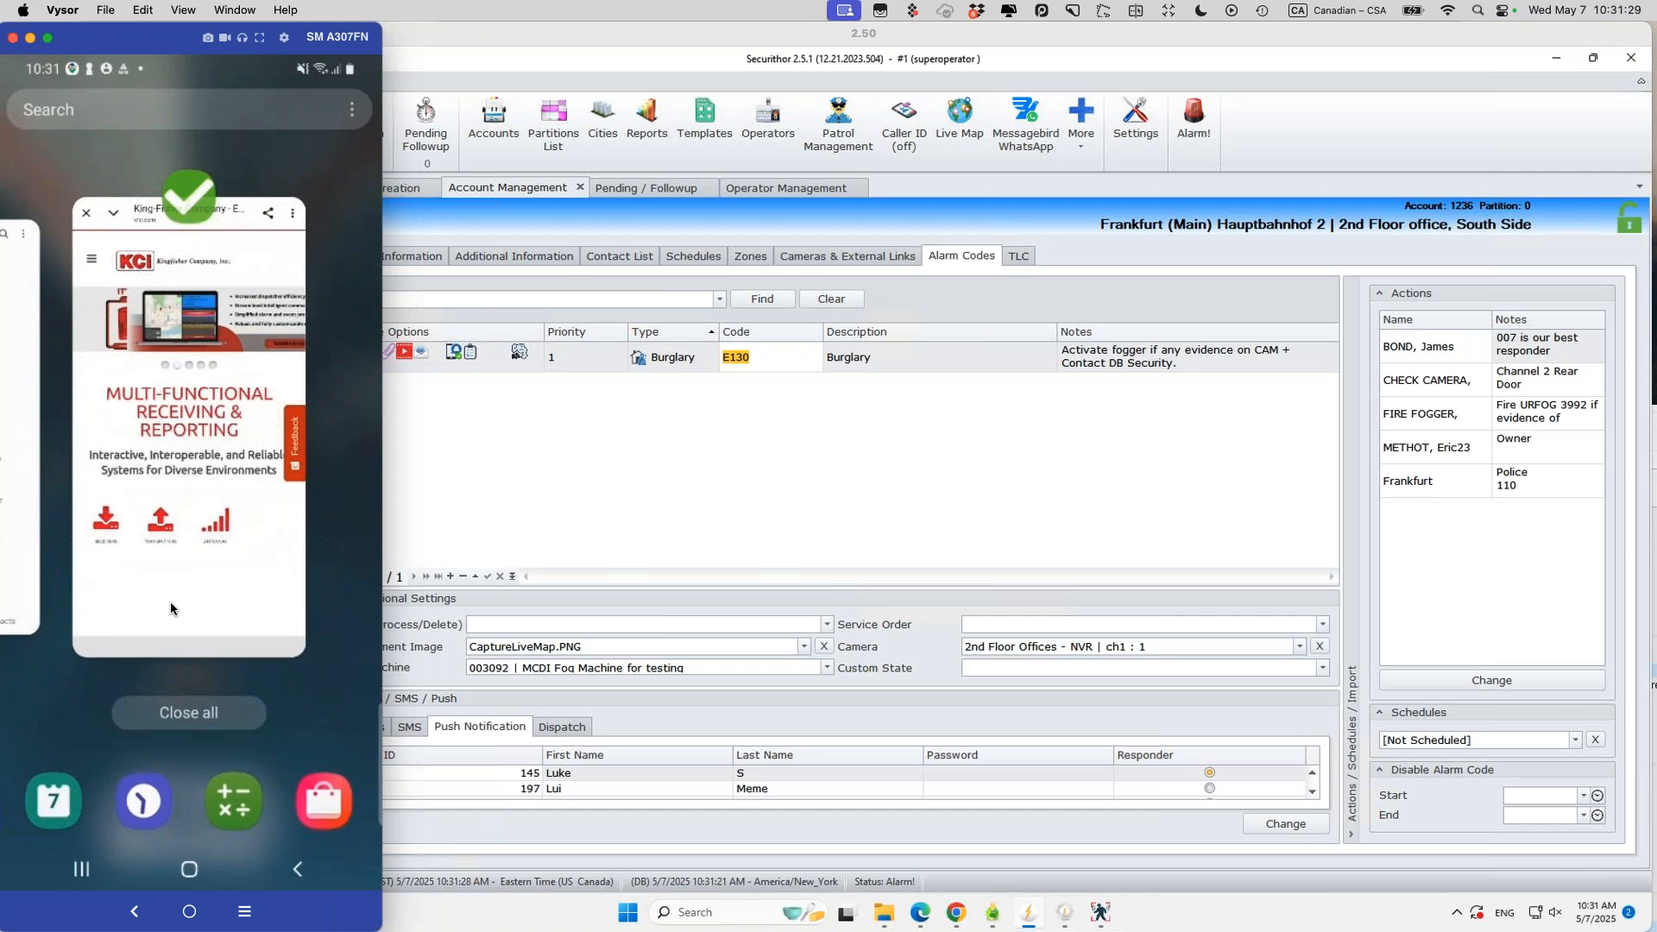
left_click(169, 602)
left_click(19, 110)
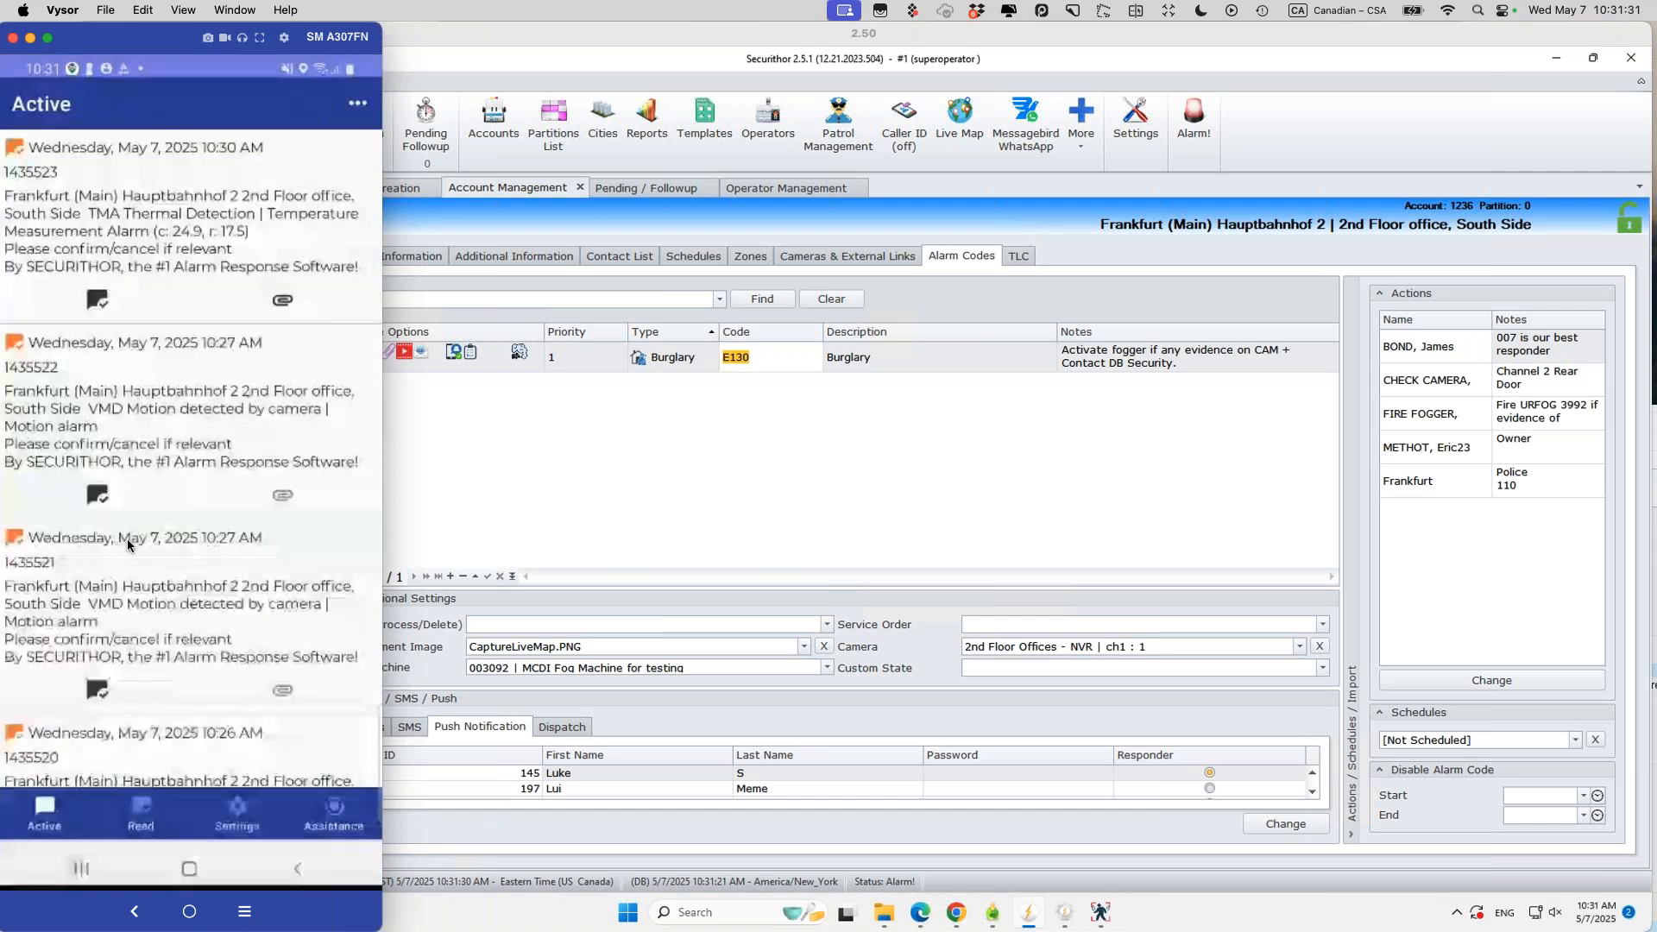
left_click(716, 460)
mouse_move(1068, 916)
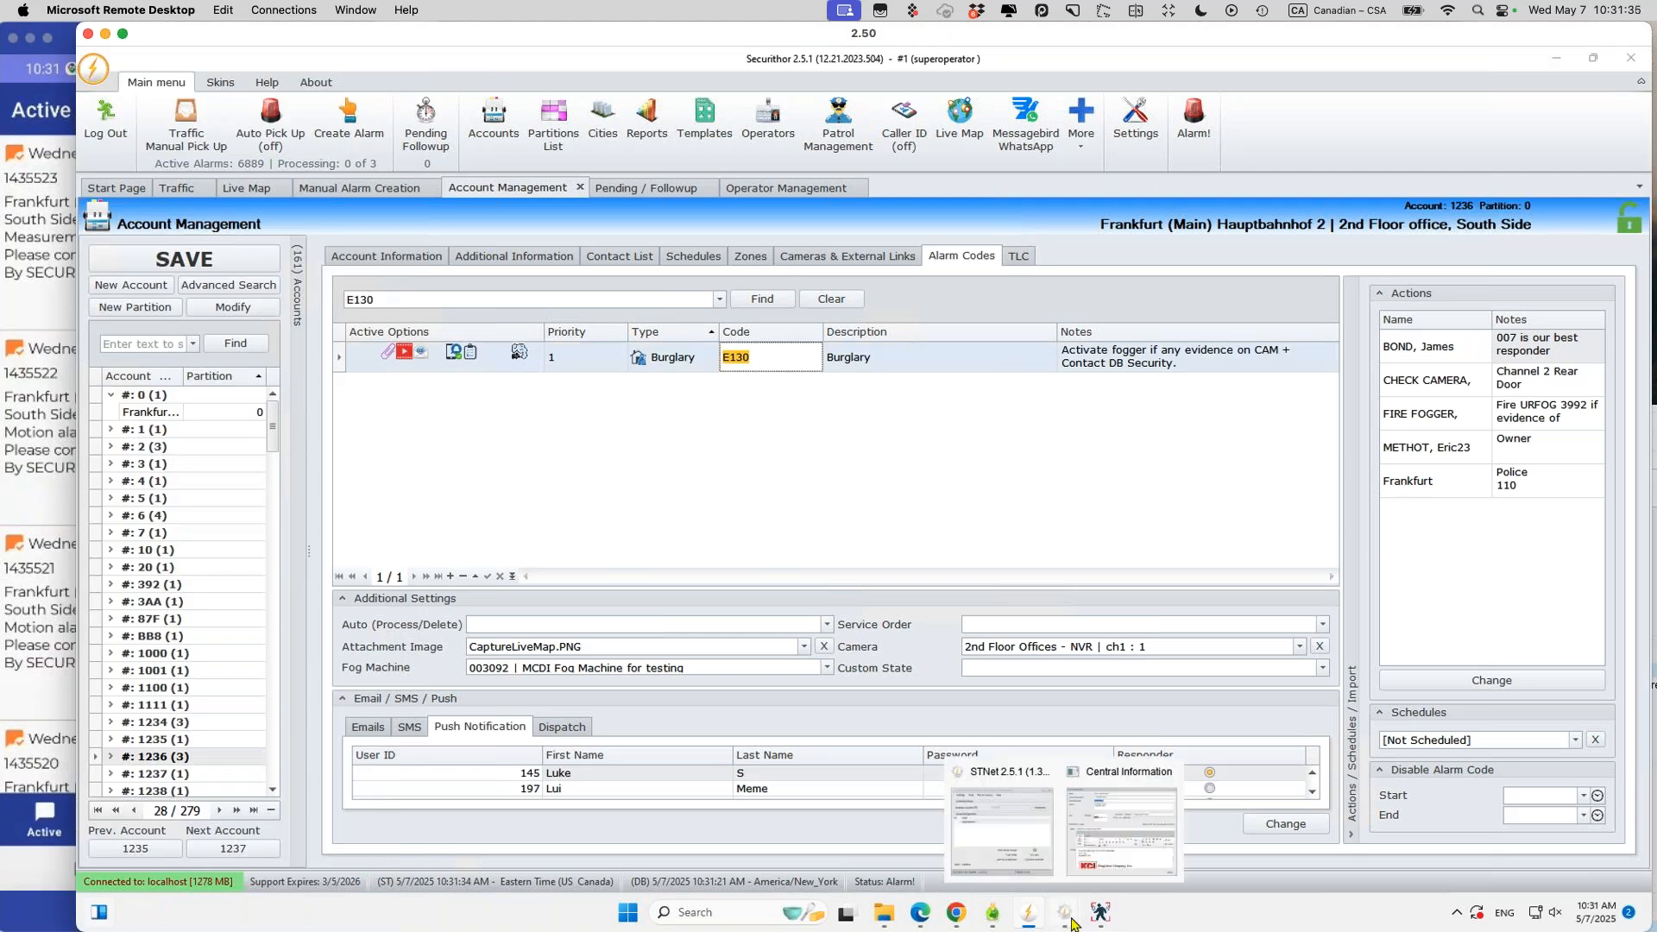
left_click(1104, 850)
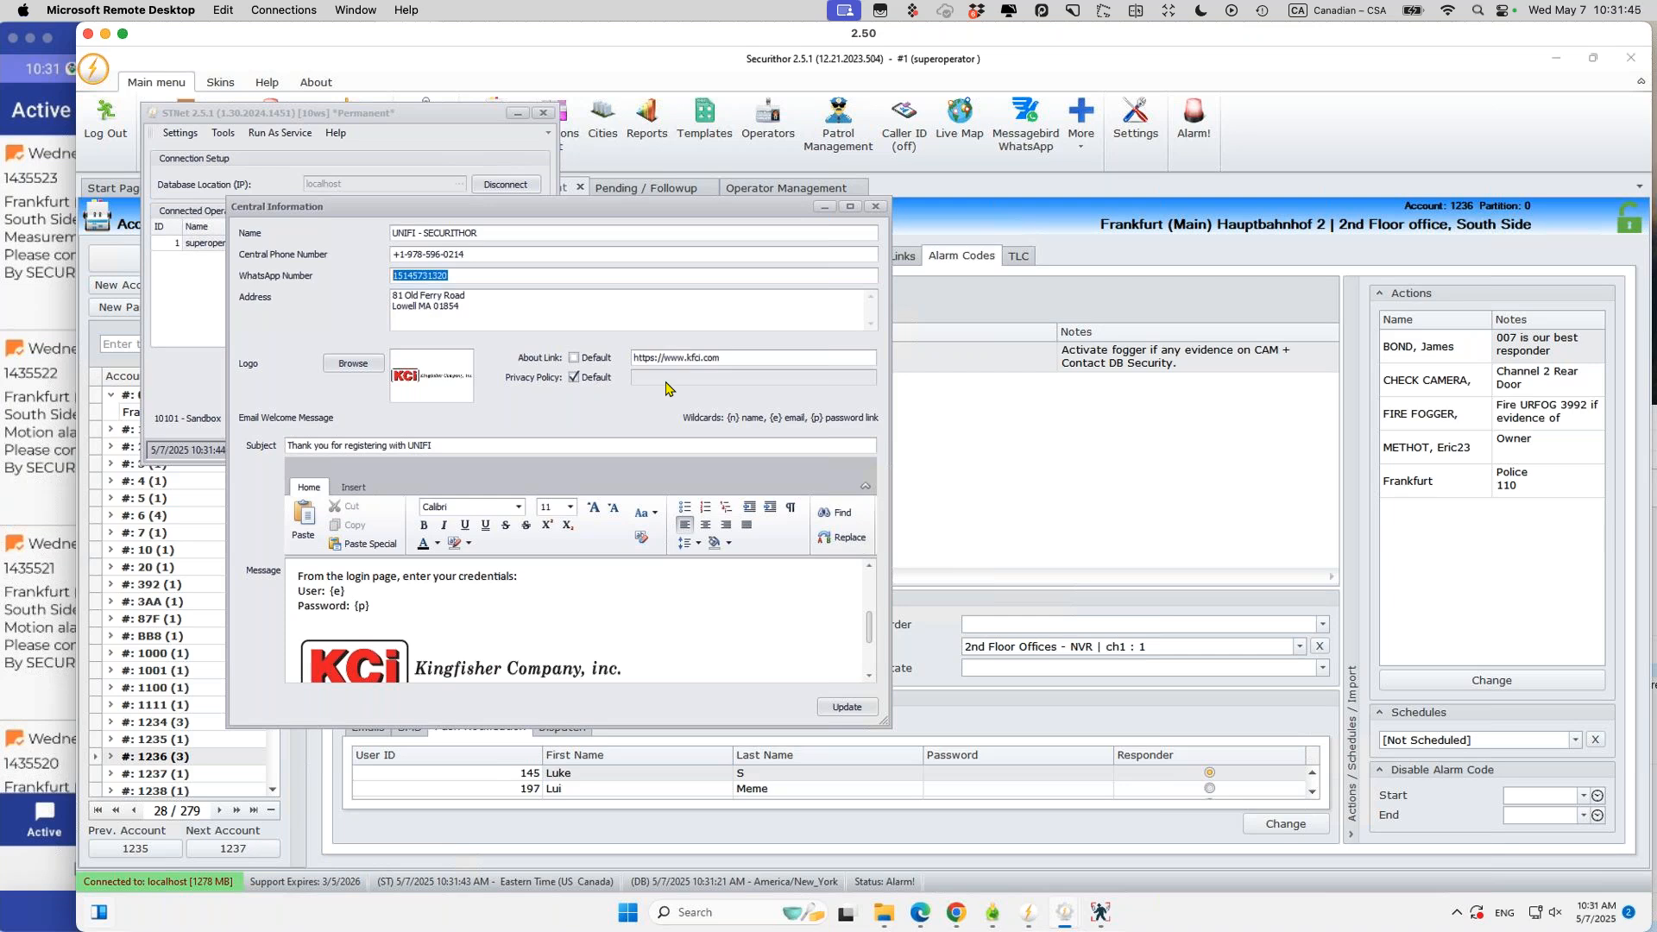
mouse_move(840, 208)
left_click(876, 207)
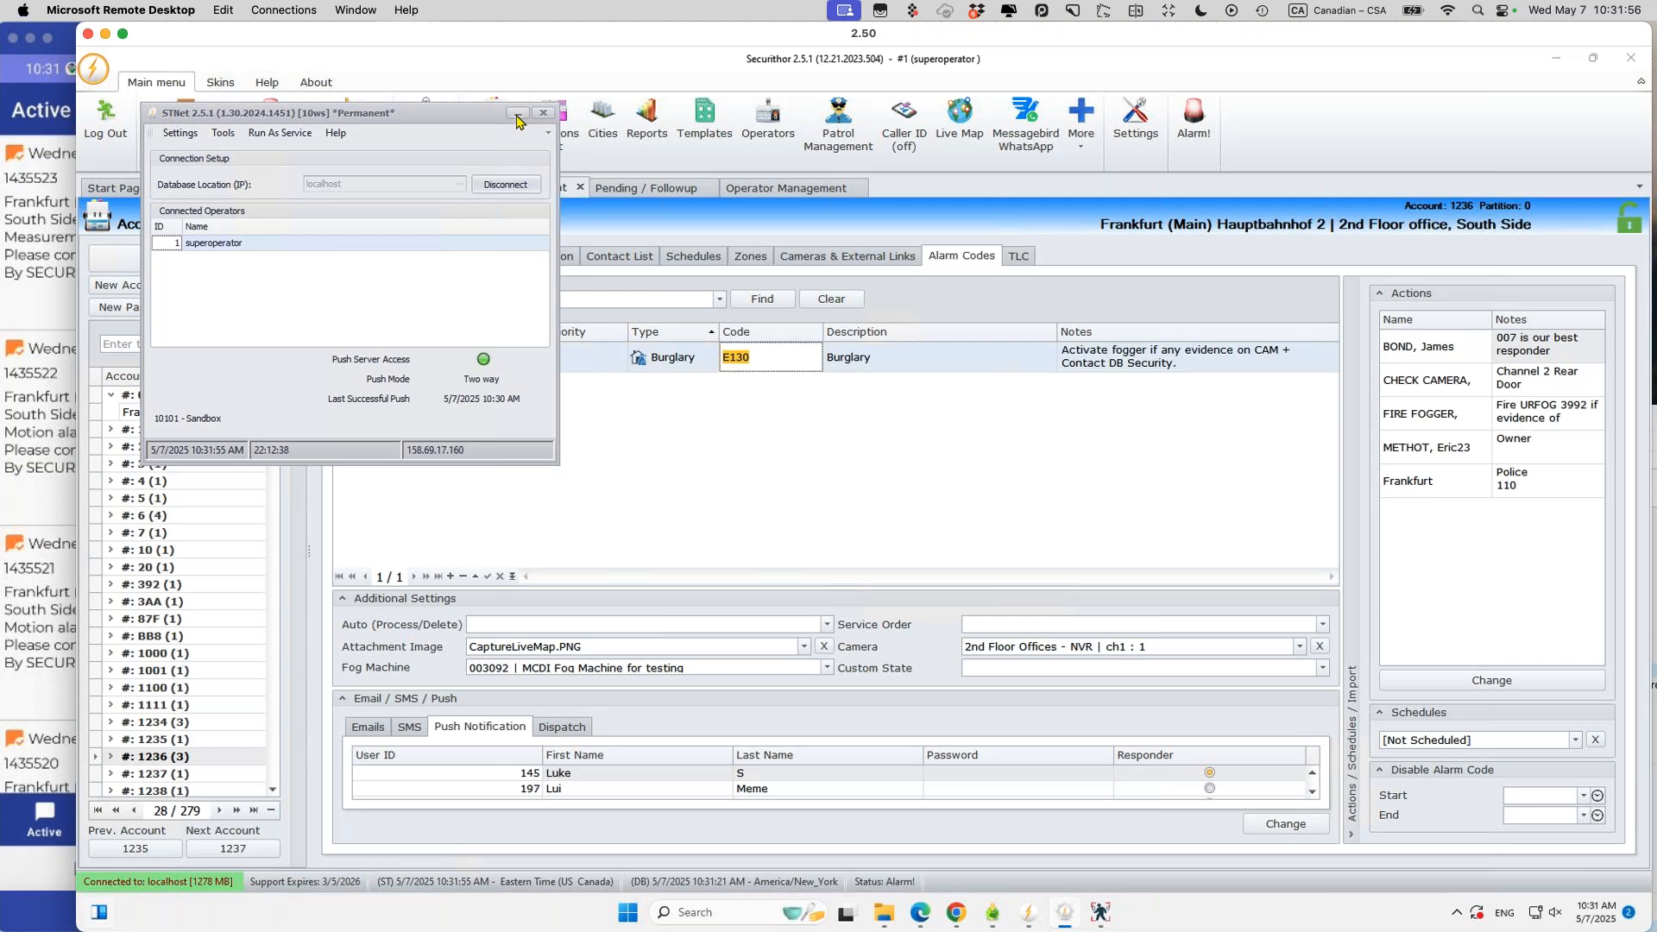
left_click(516, 115)
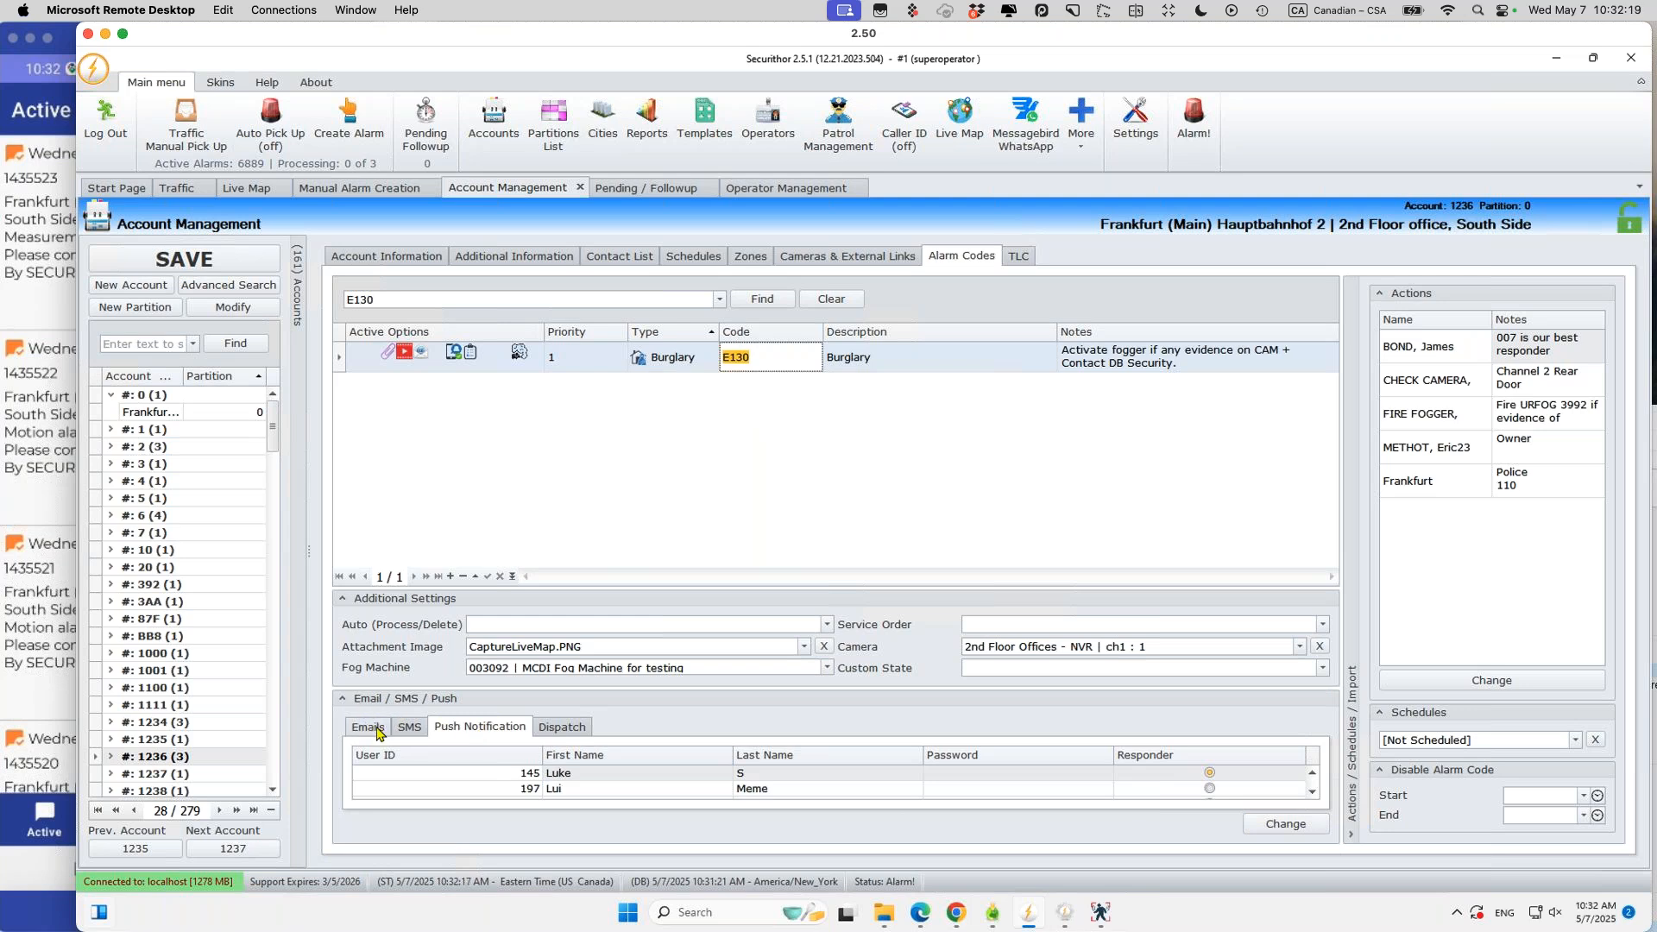
Step: Open E130's push-notification settings and mark user 145 as the responder
left_click(488, 731)
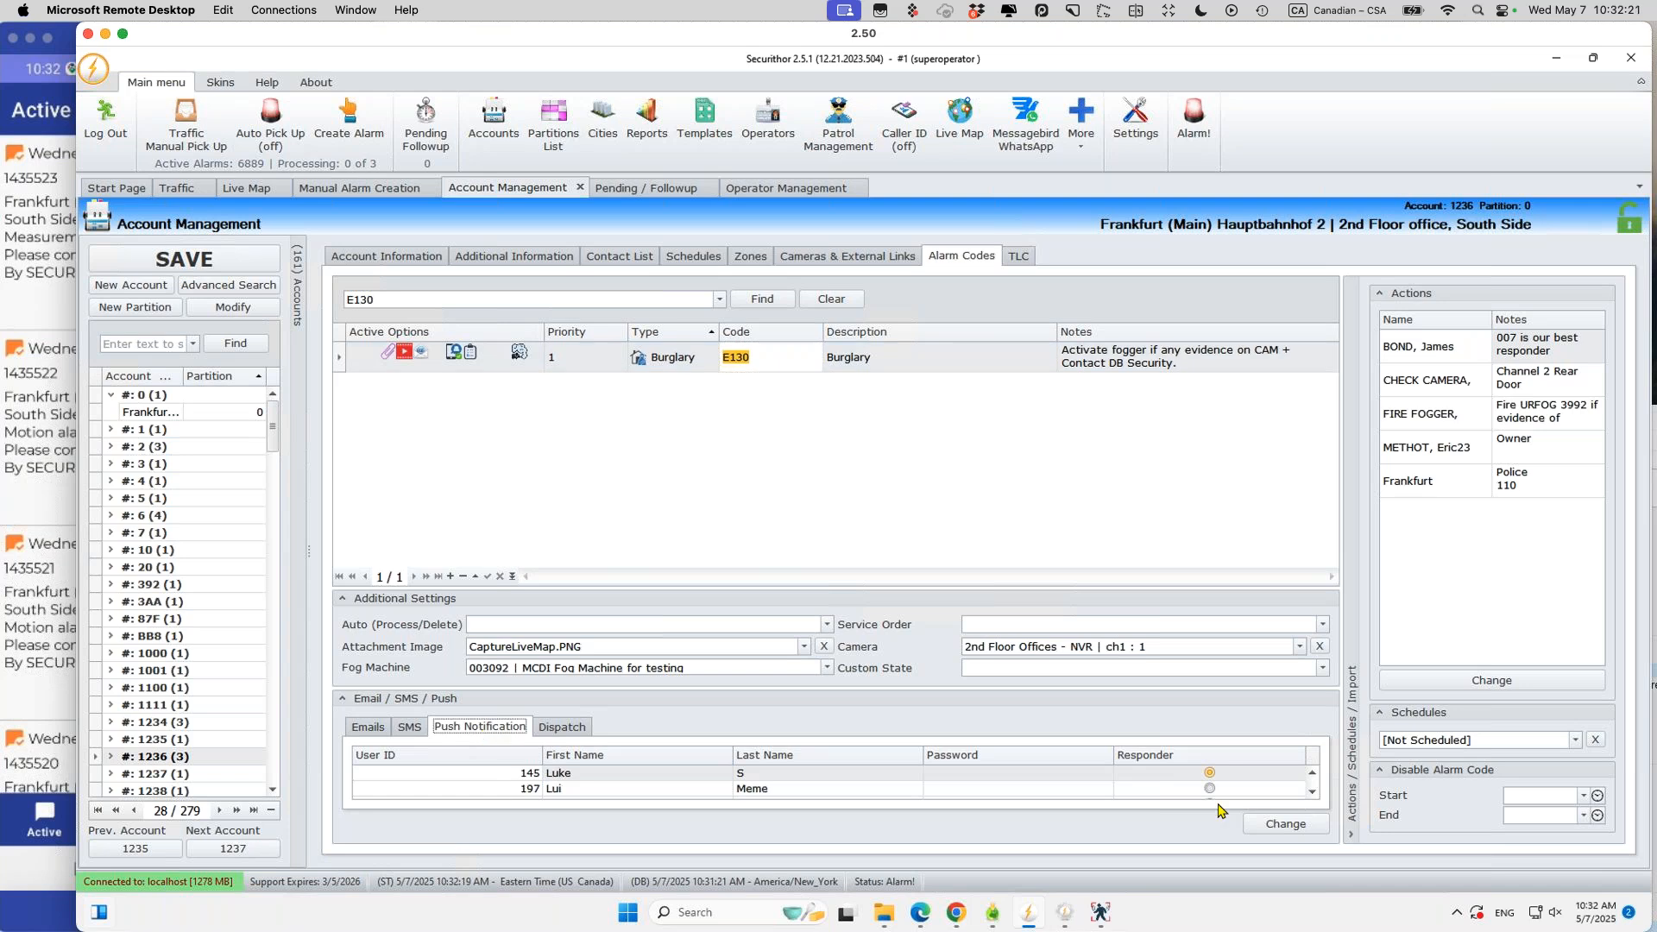
left_click(1285, 824)
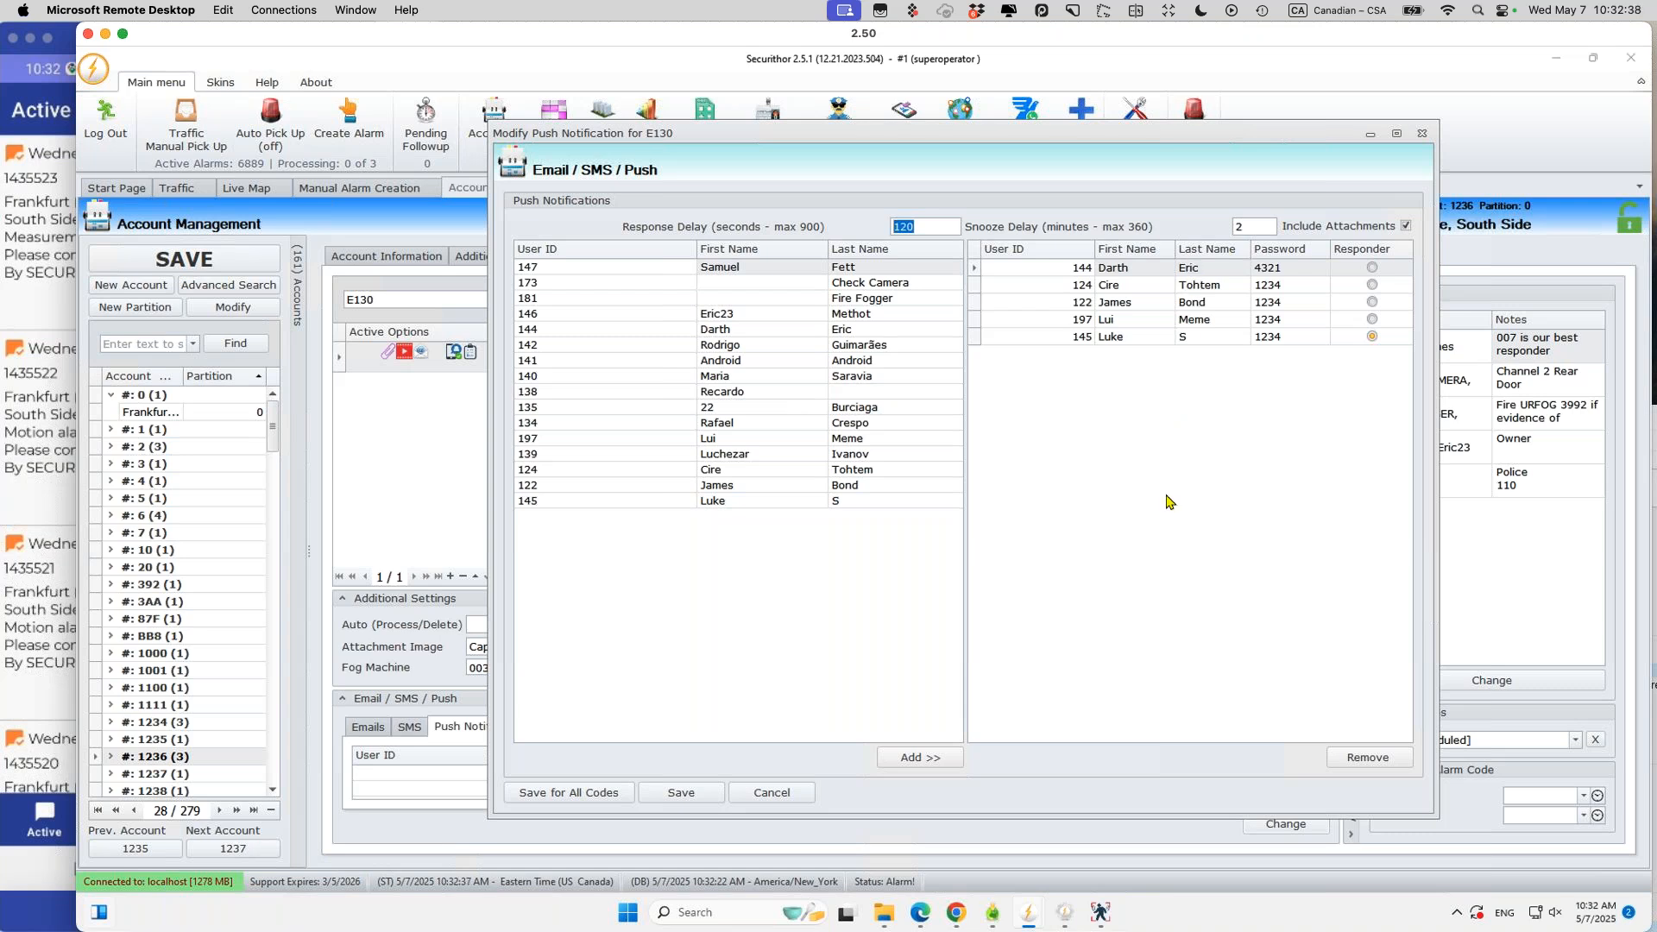
left_click(1122, 338)
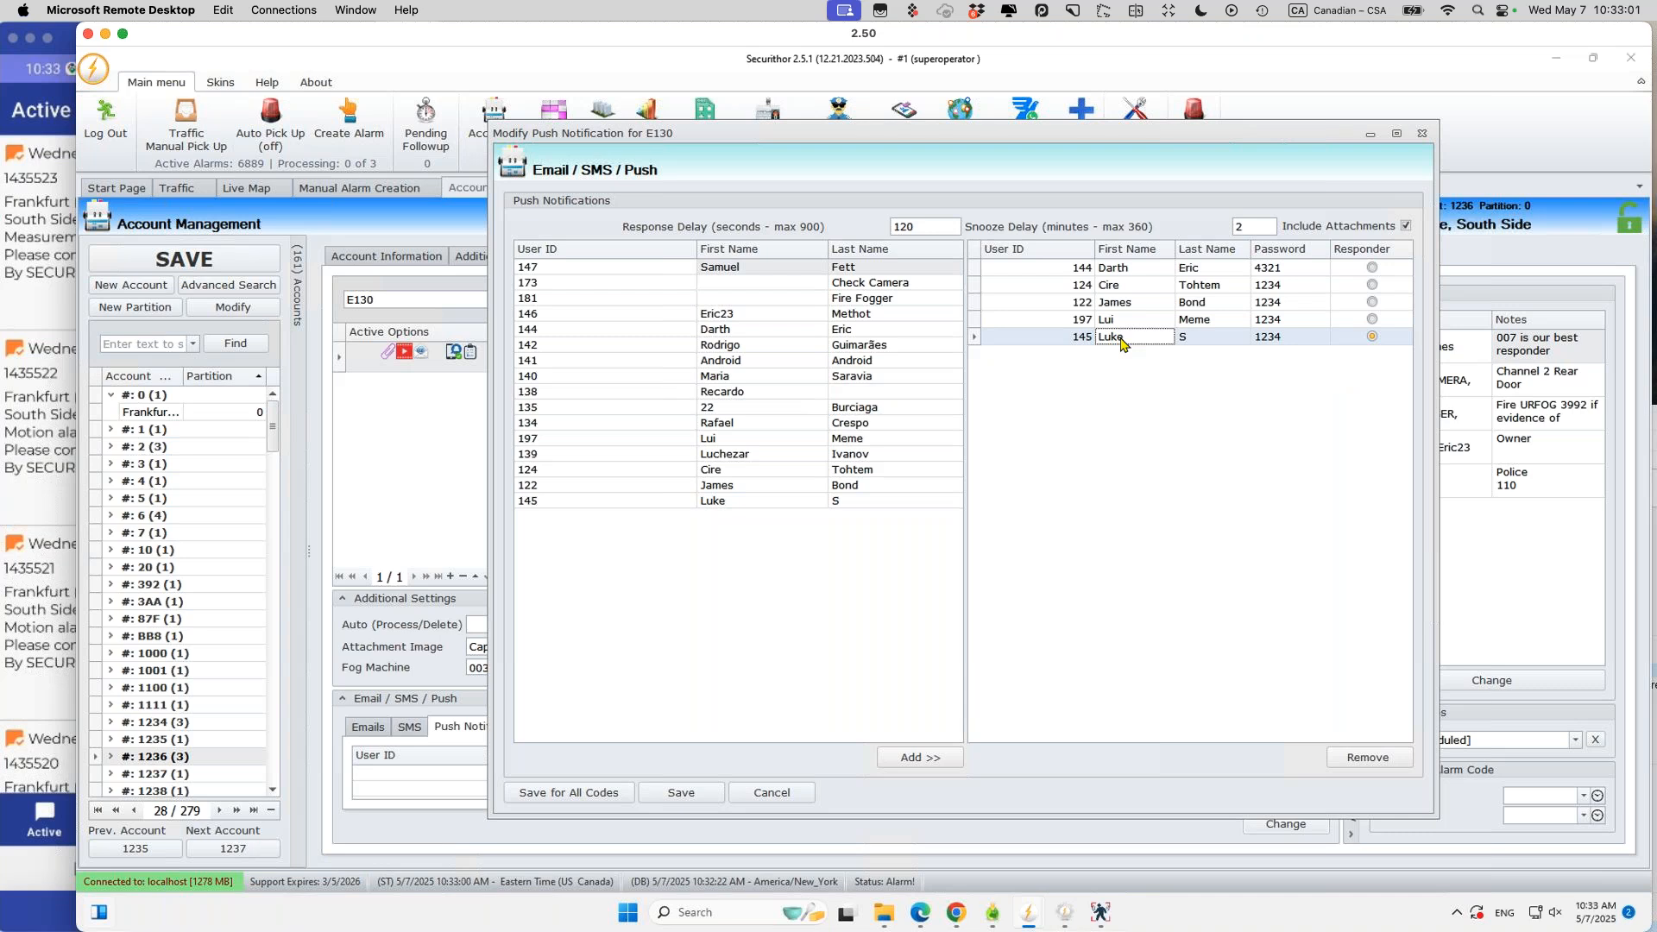
left_click(1152, 270)
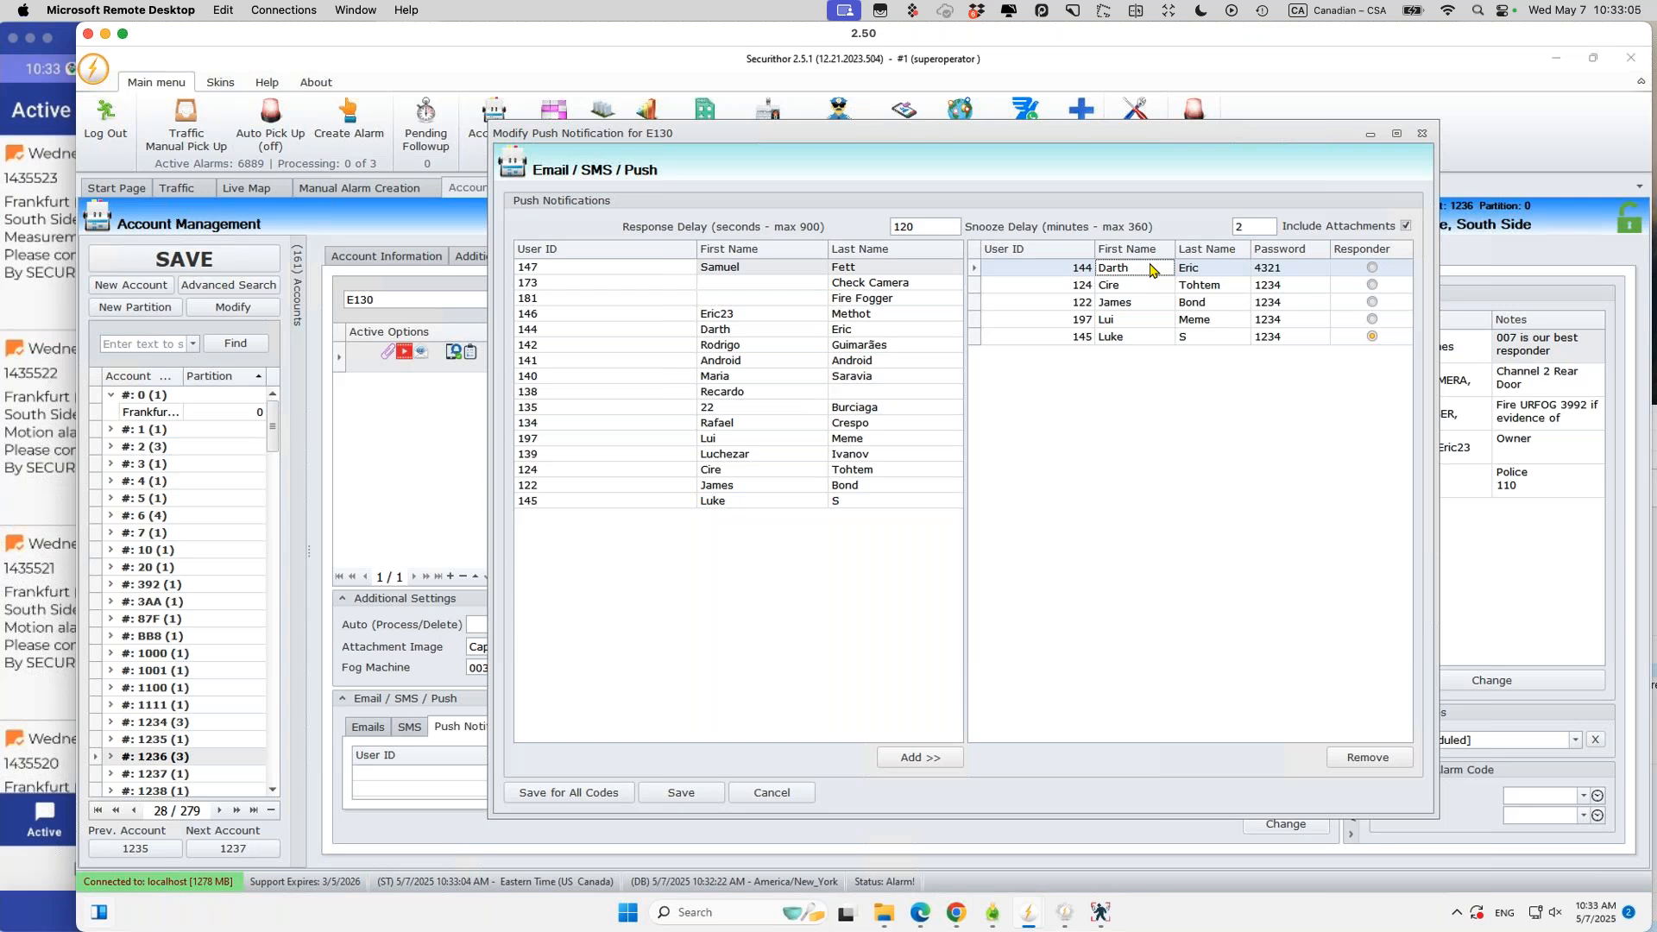
left_click(1152, 338)
left_click(1373, 336)
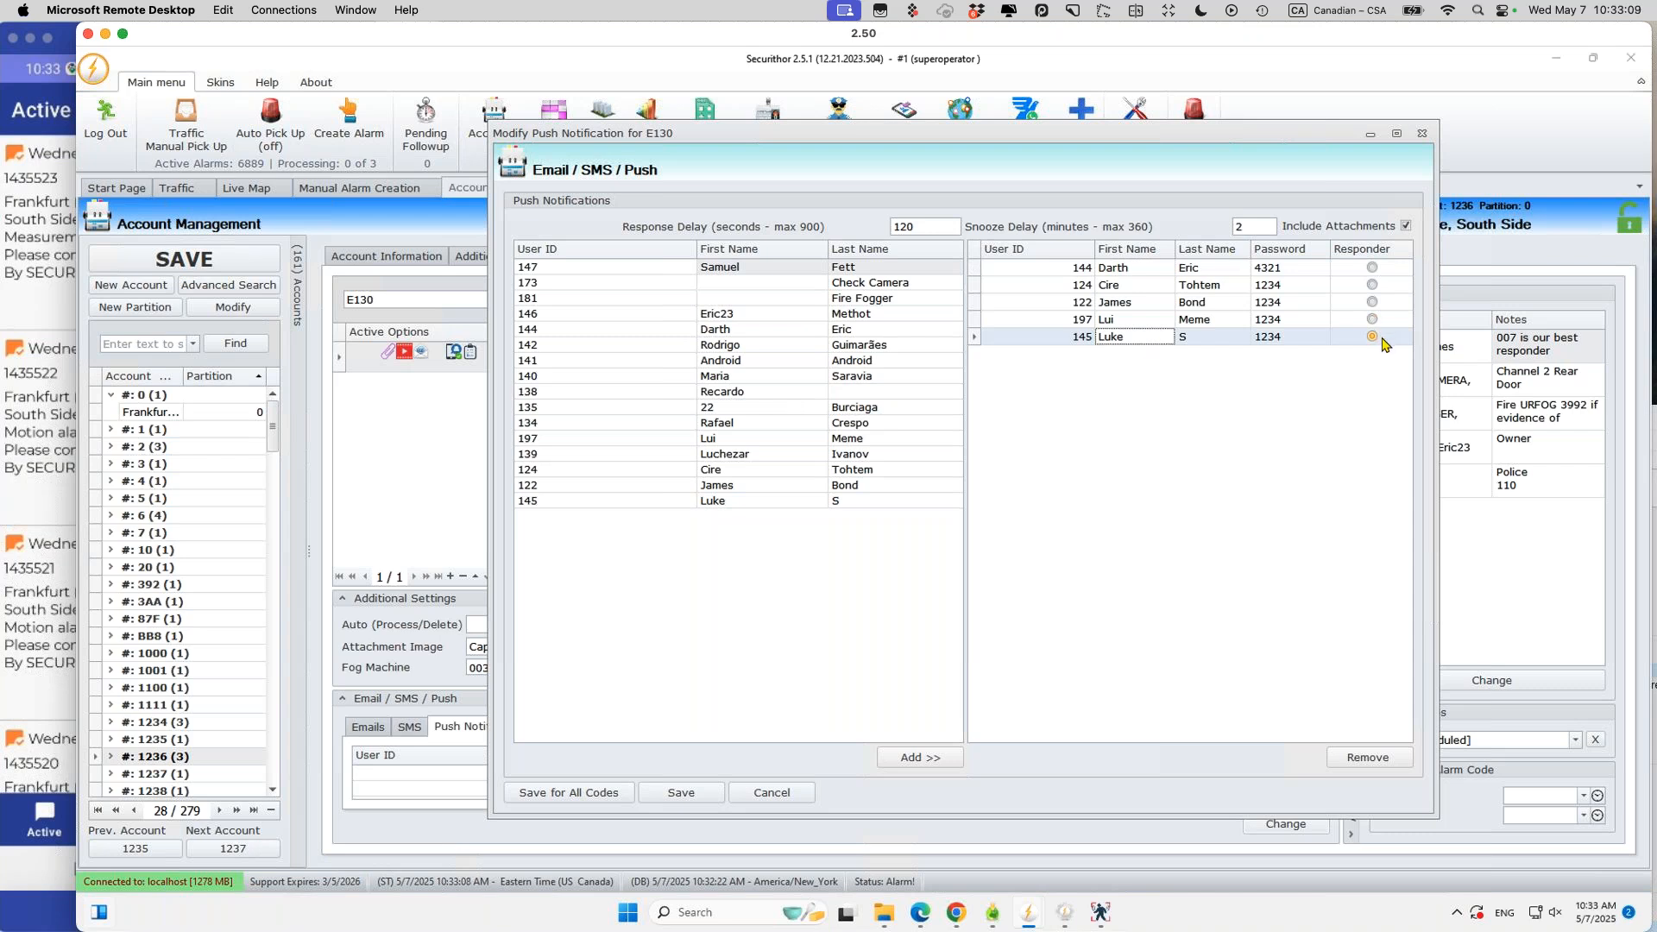
Step: Edit user 144's last name entry, then cancel out of the push-notification settings
left_click(1259, 320)
left_click(1234, 272)
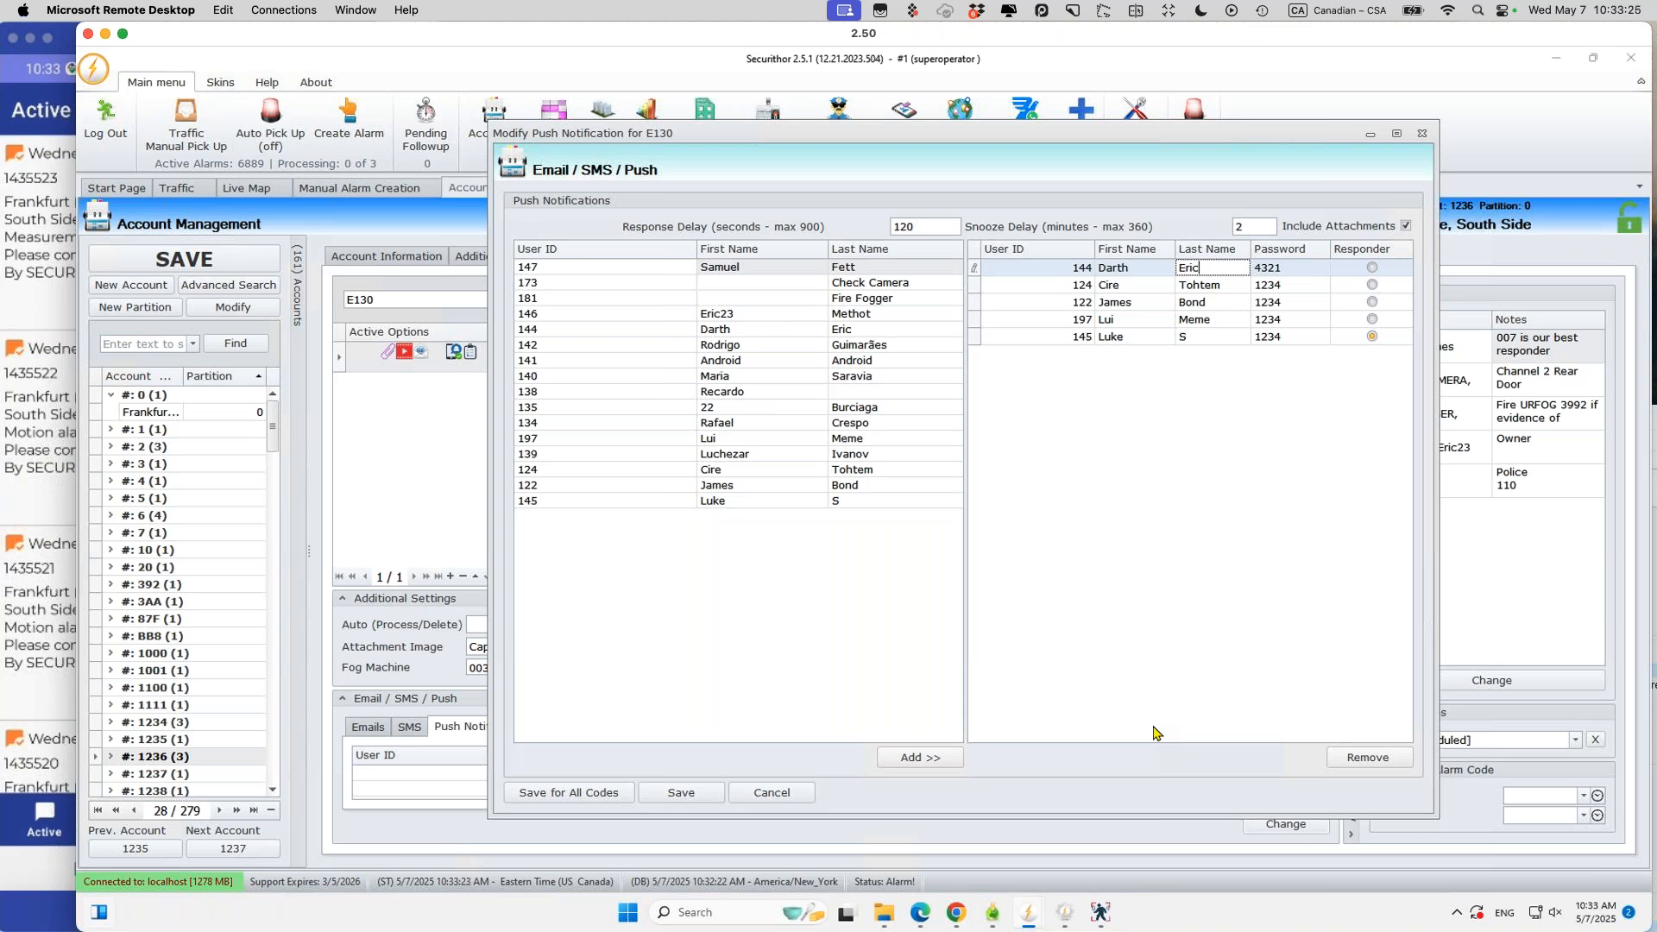
left_click(1156, 339)
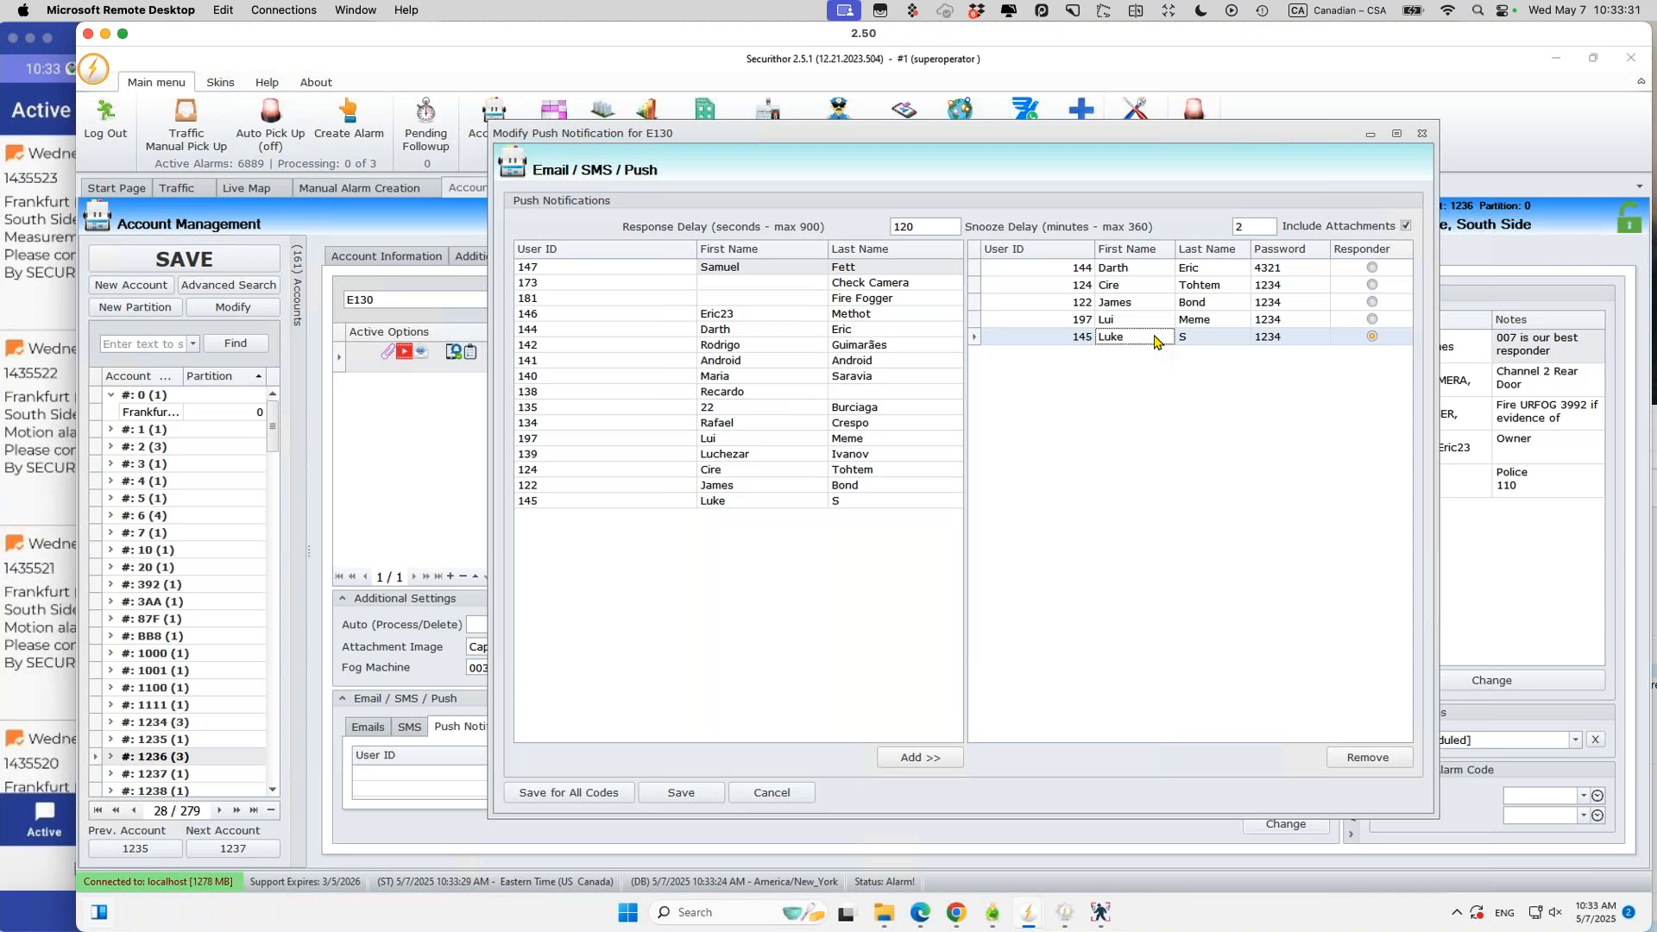
left_click(1373, 338)
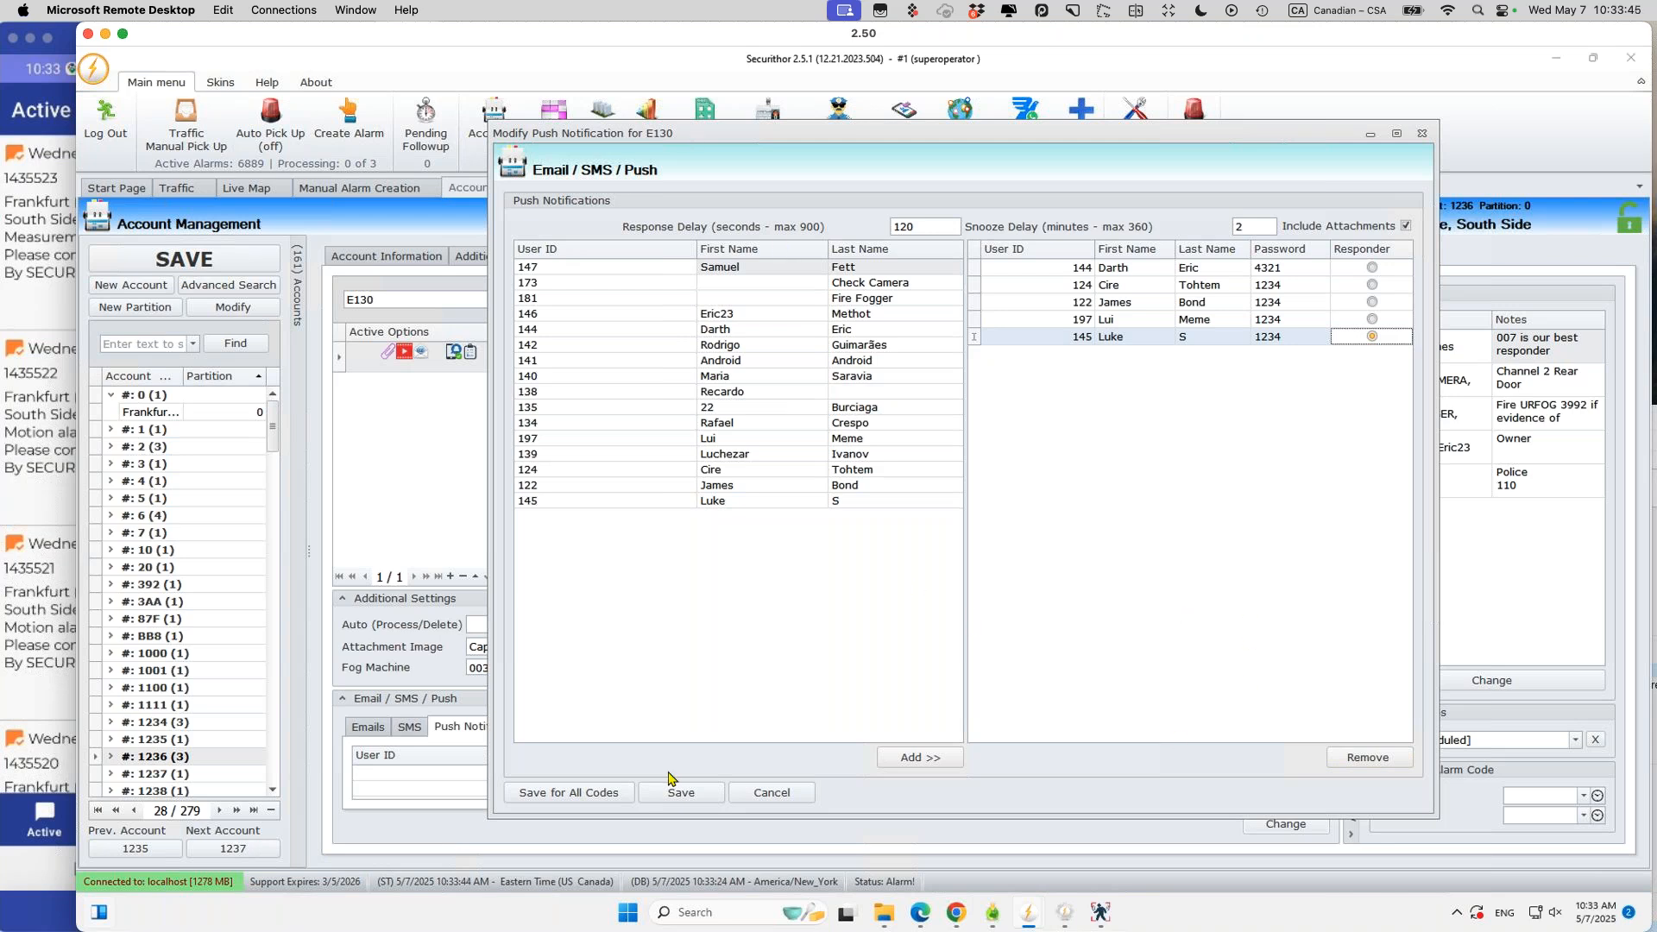
left_click(764, 793)
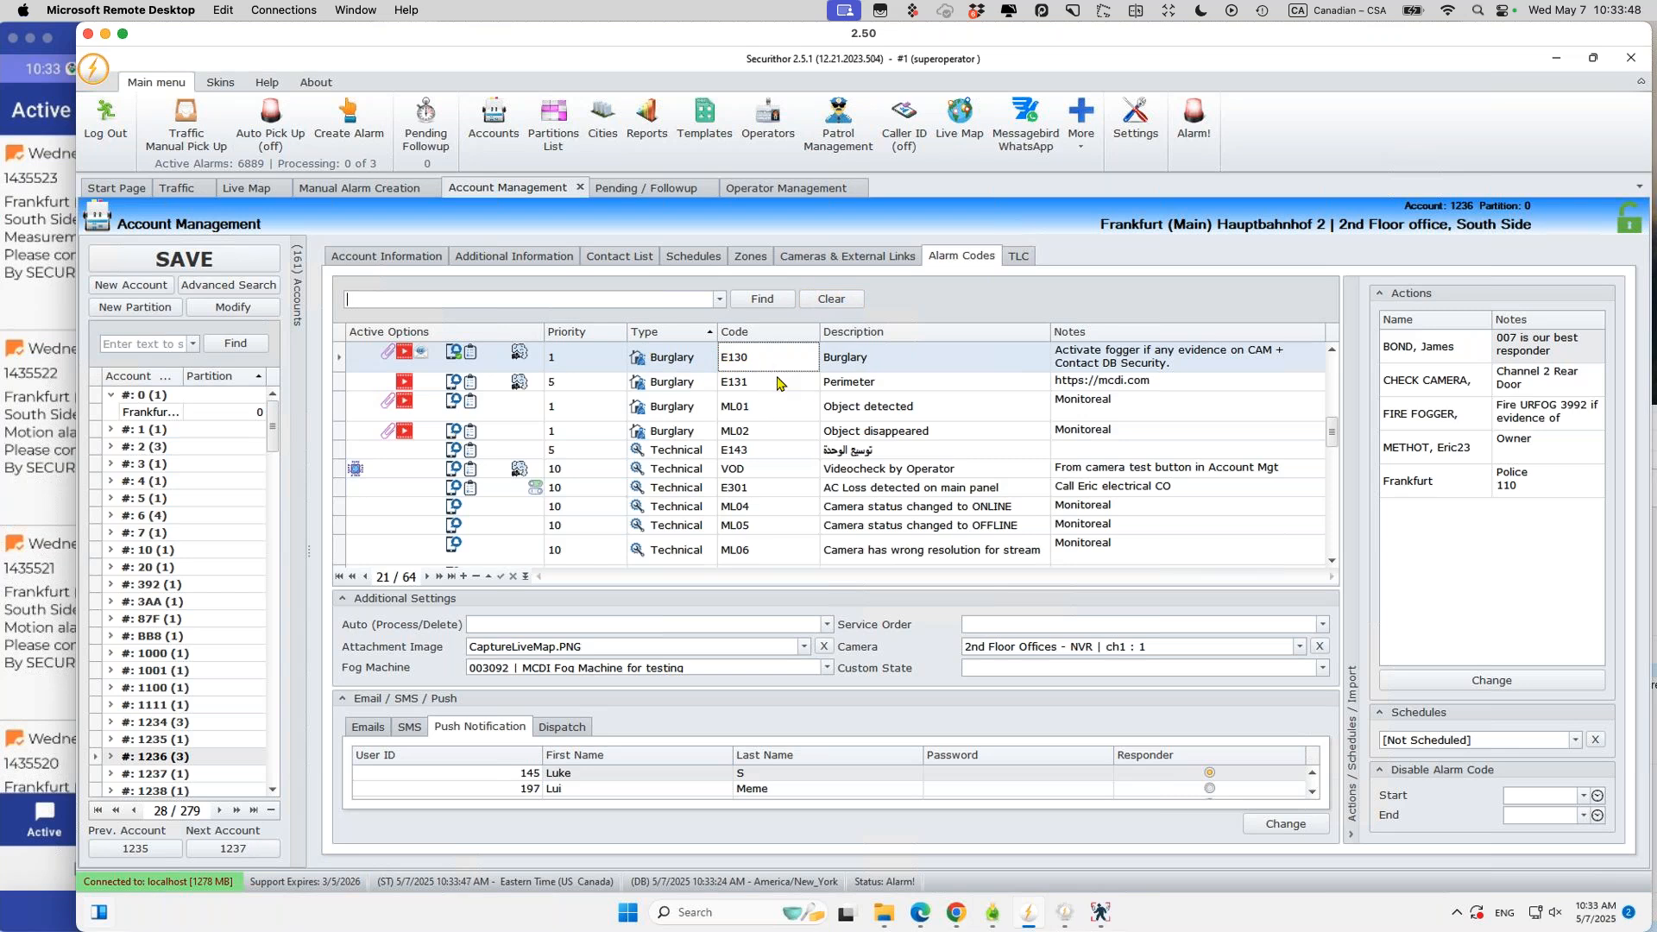
Step: Open push-notification settings for the E131 Perimeter code and close them unchanged
left_click(778, 383)
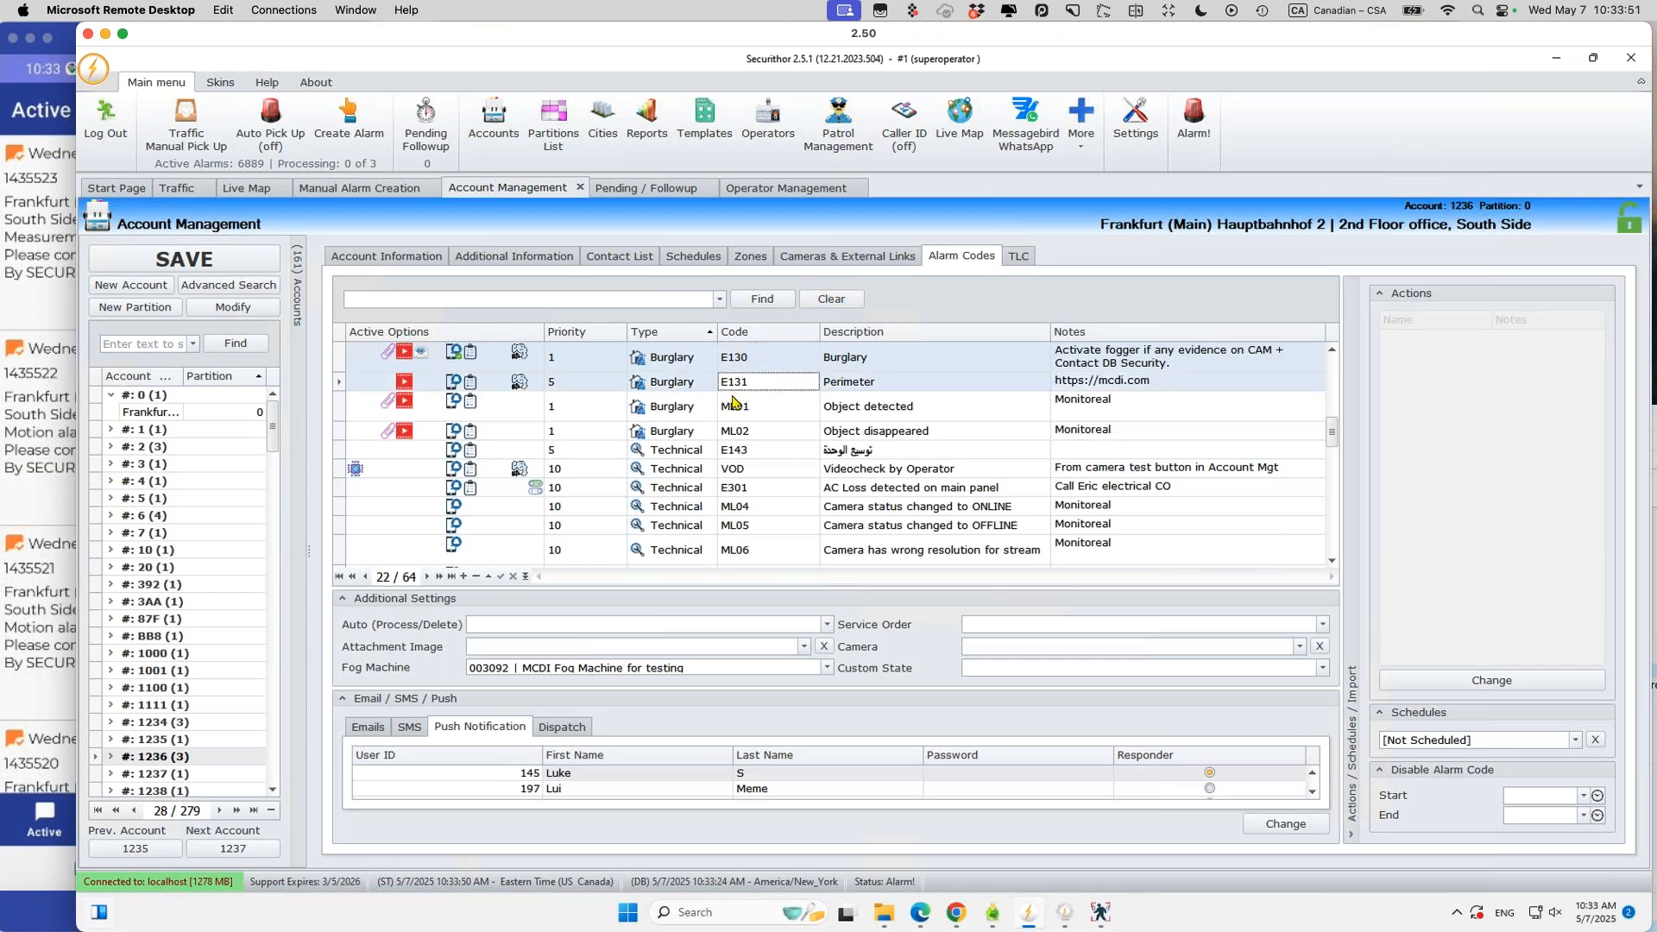
left_click(1285, 825)
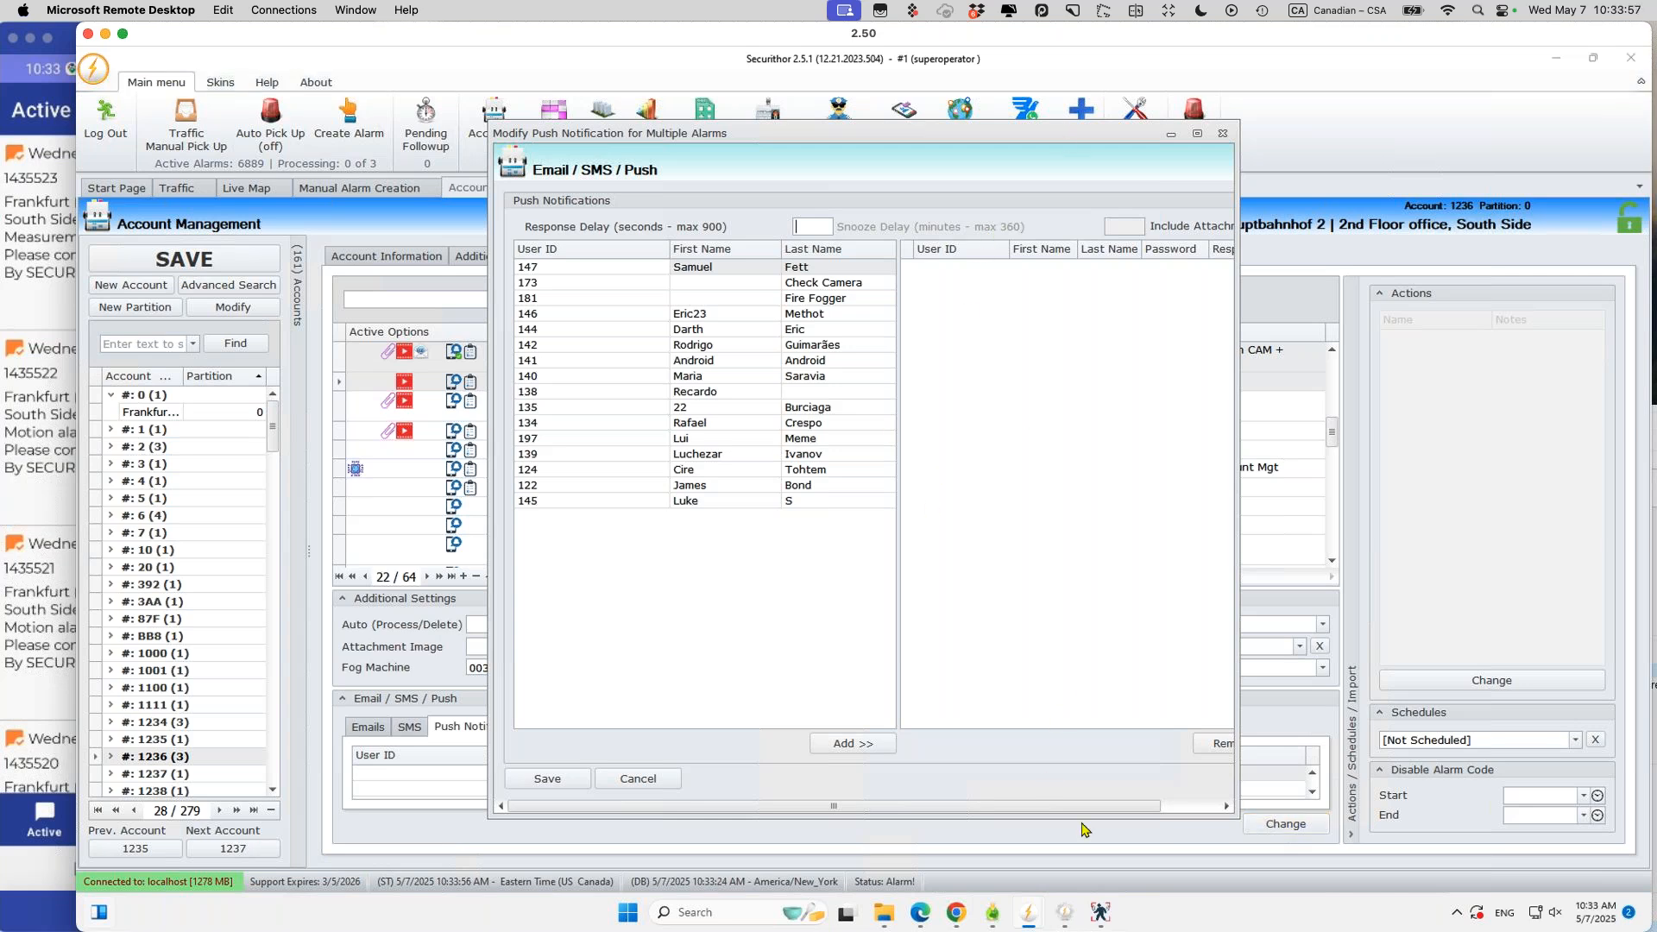
left_click(638, 778)
Step: Review E130's five users, responder and 120-second response delay, then save its push-notification settings
left_click(602, 411)
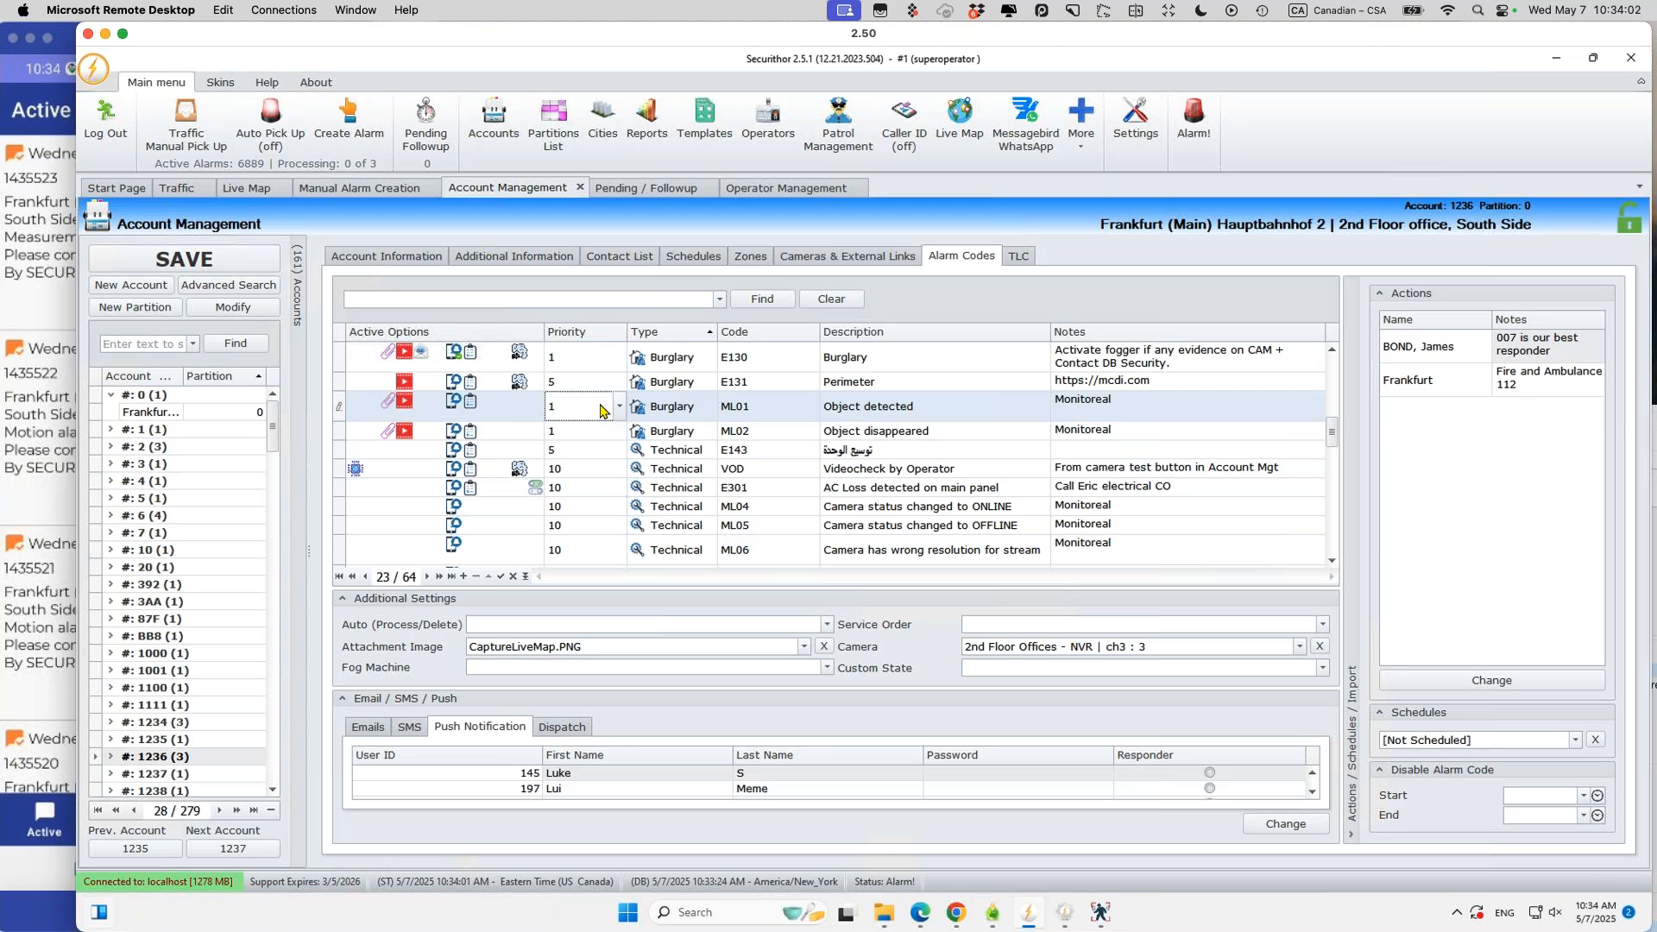
left_click(684, 357)
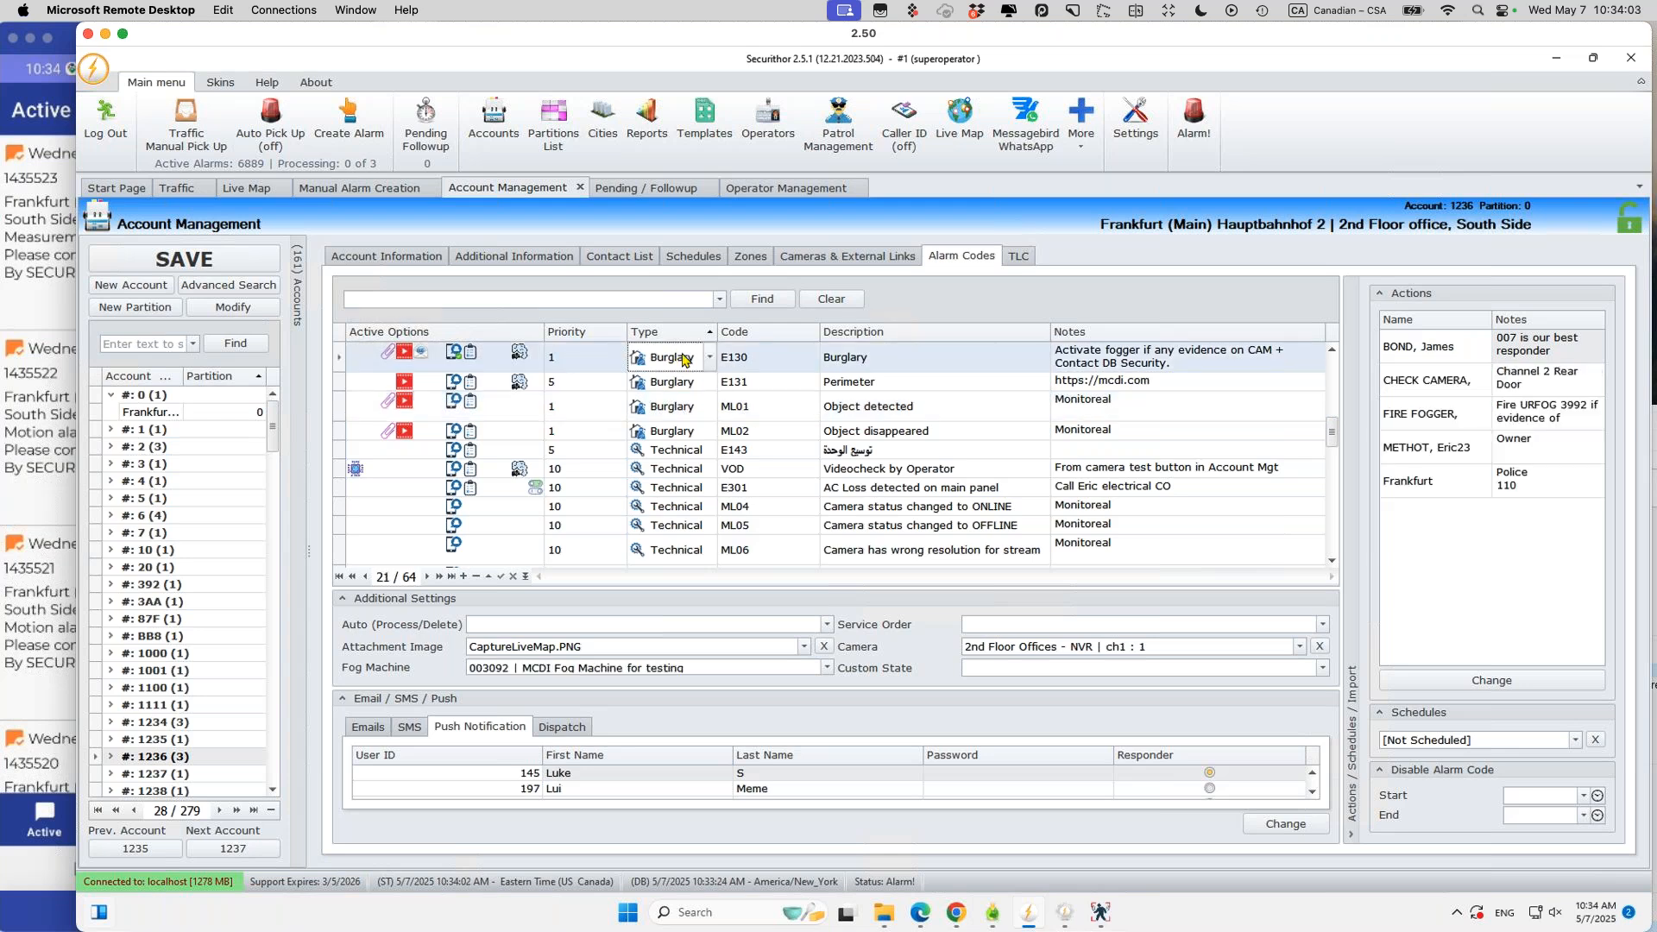
left_click(1282, 828)
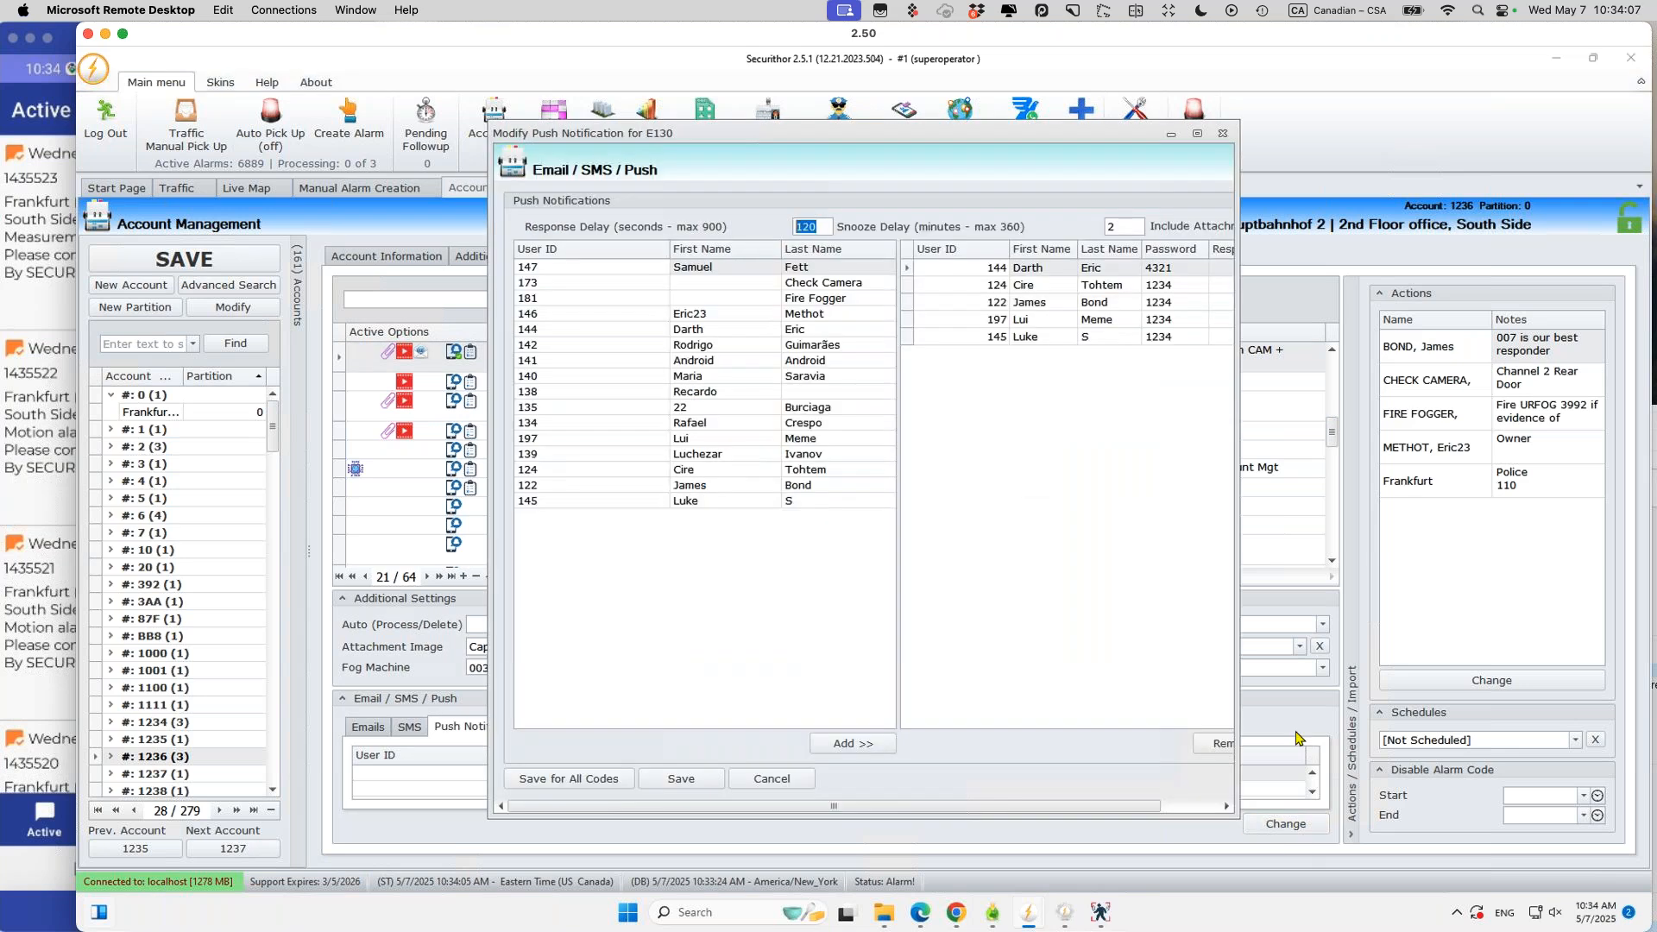
left_click_drag(1236, 704, 1521, 716)
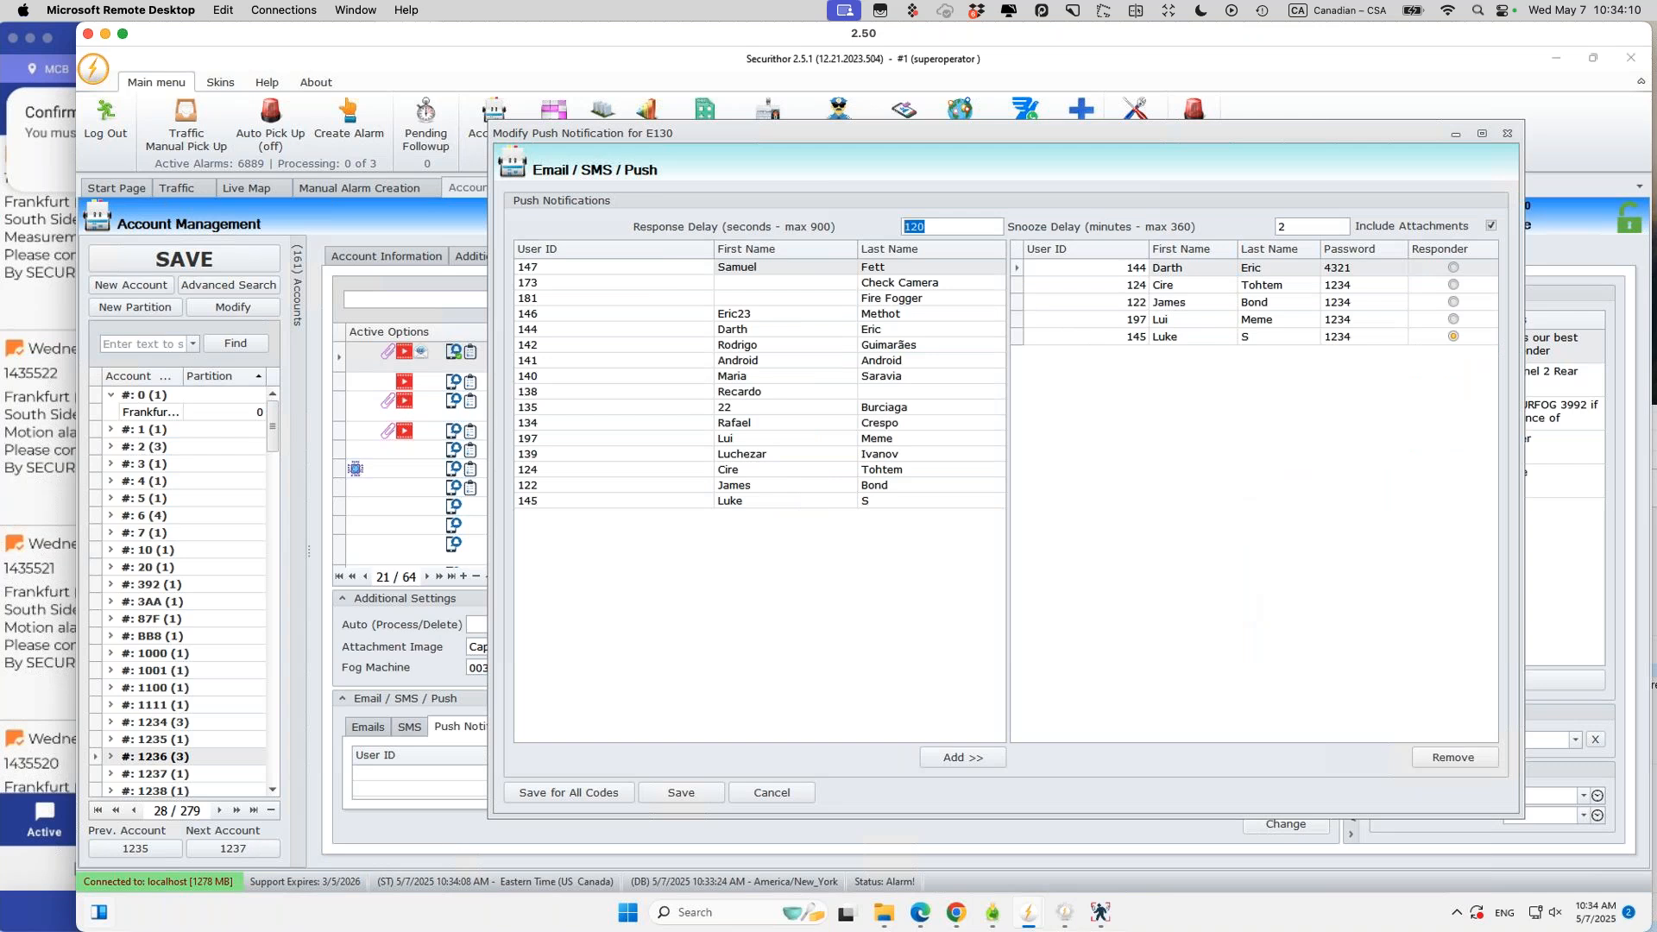
left_click(1277, 337)
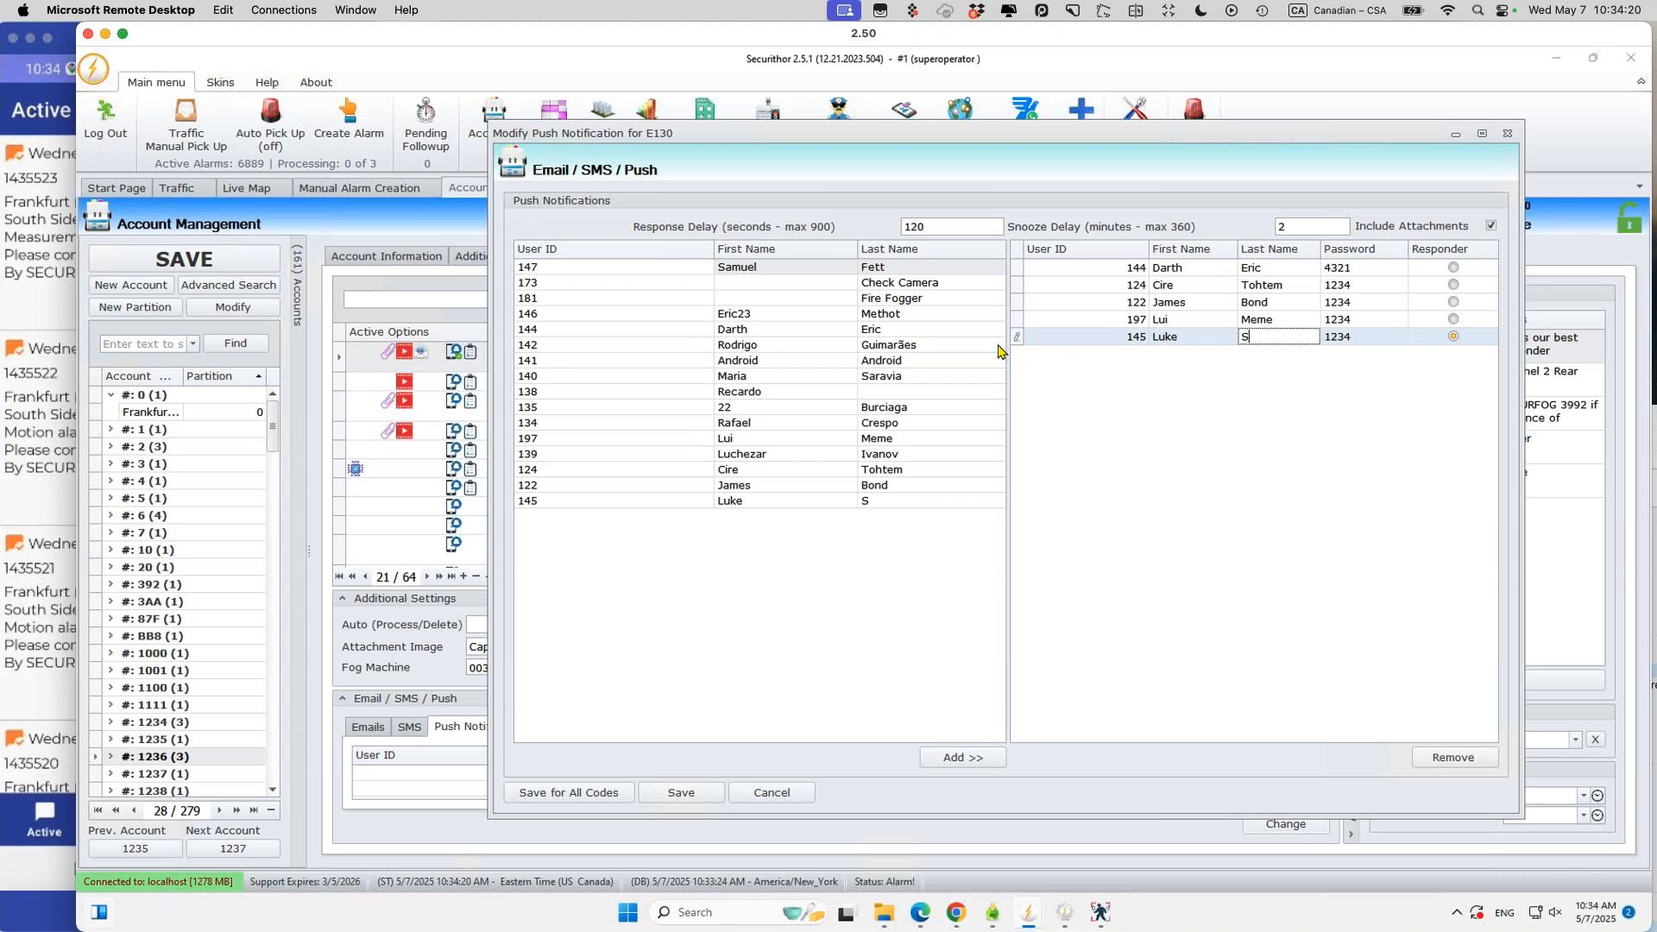
double_click(939, 226)
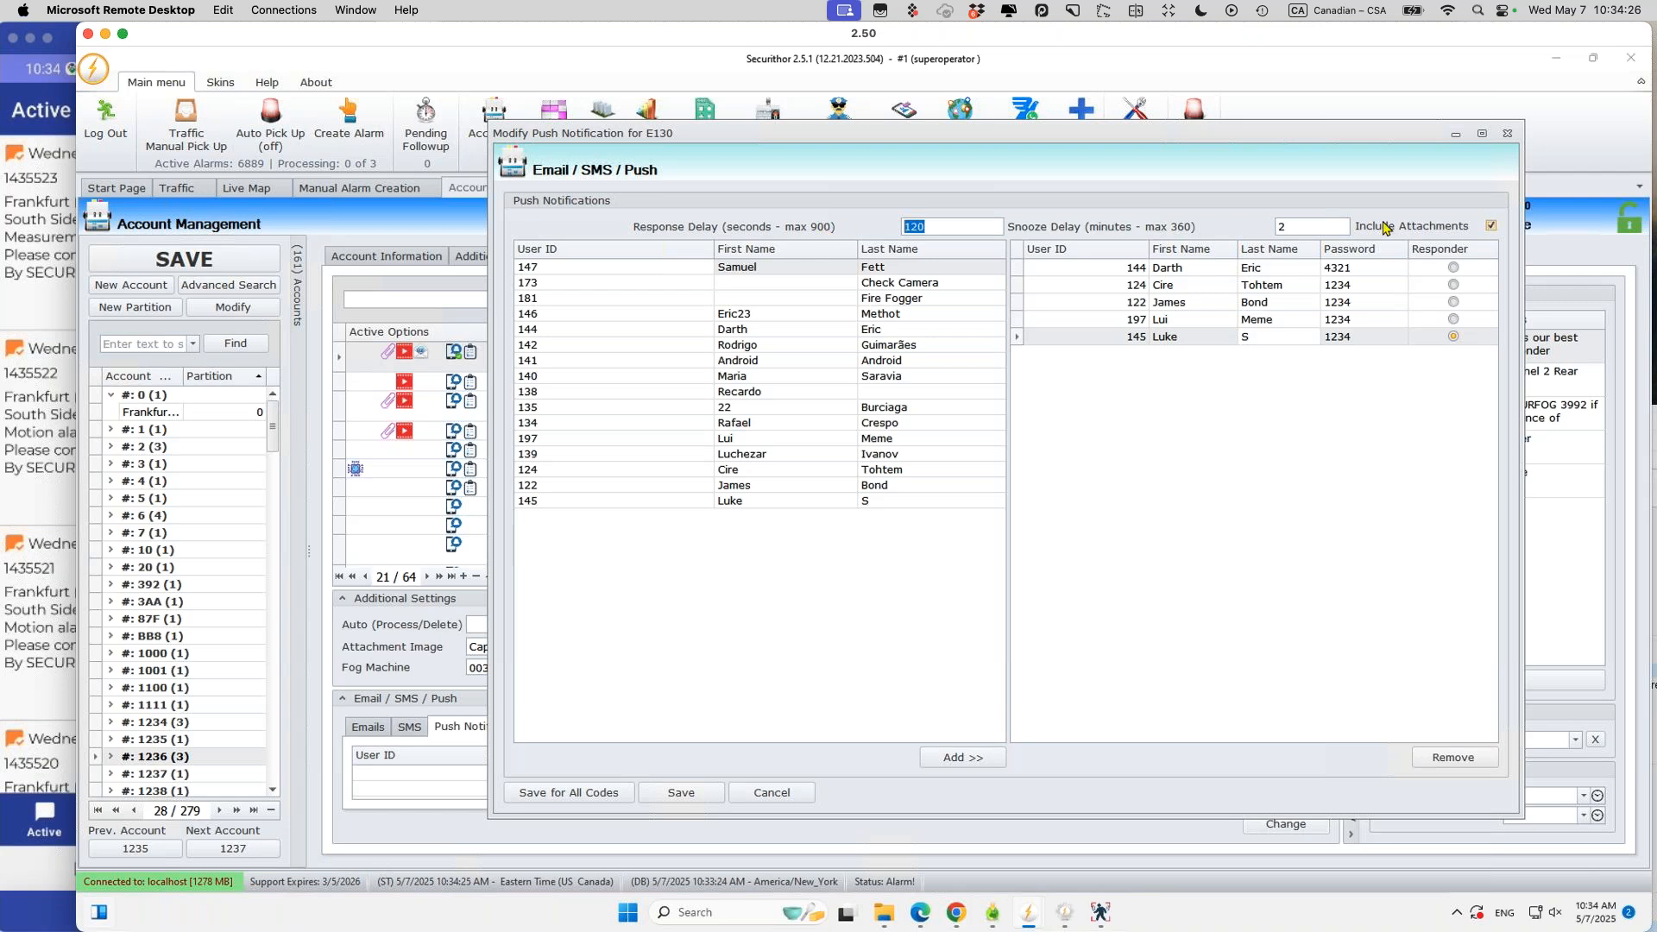
left_click(1308, 227)
key("ctrl+a")
left_click(1092, 640)
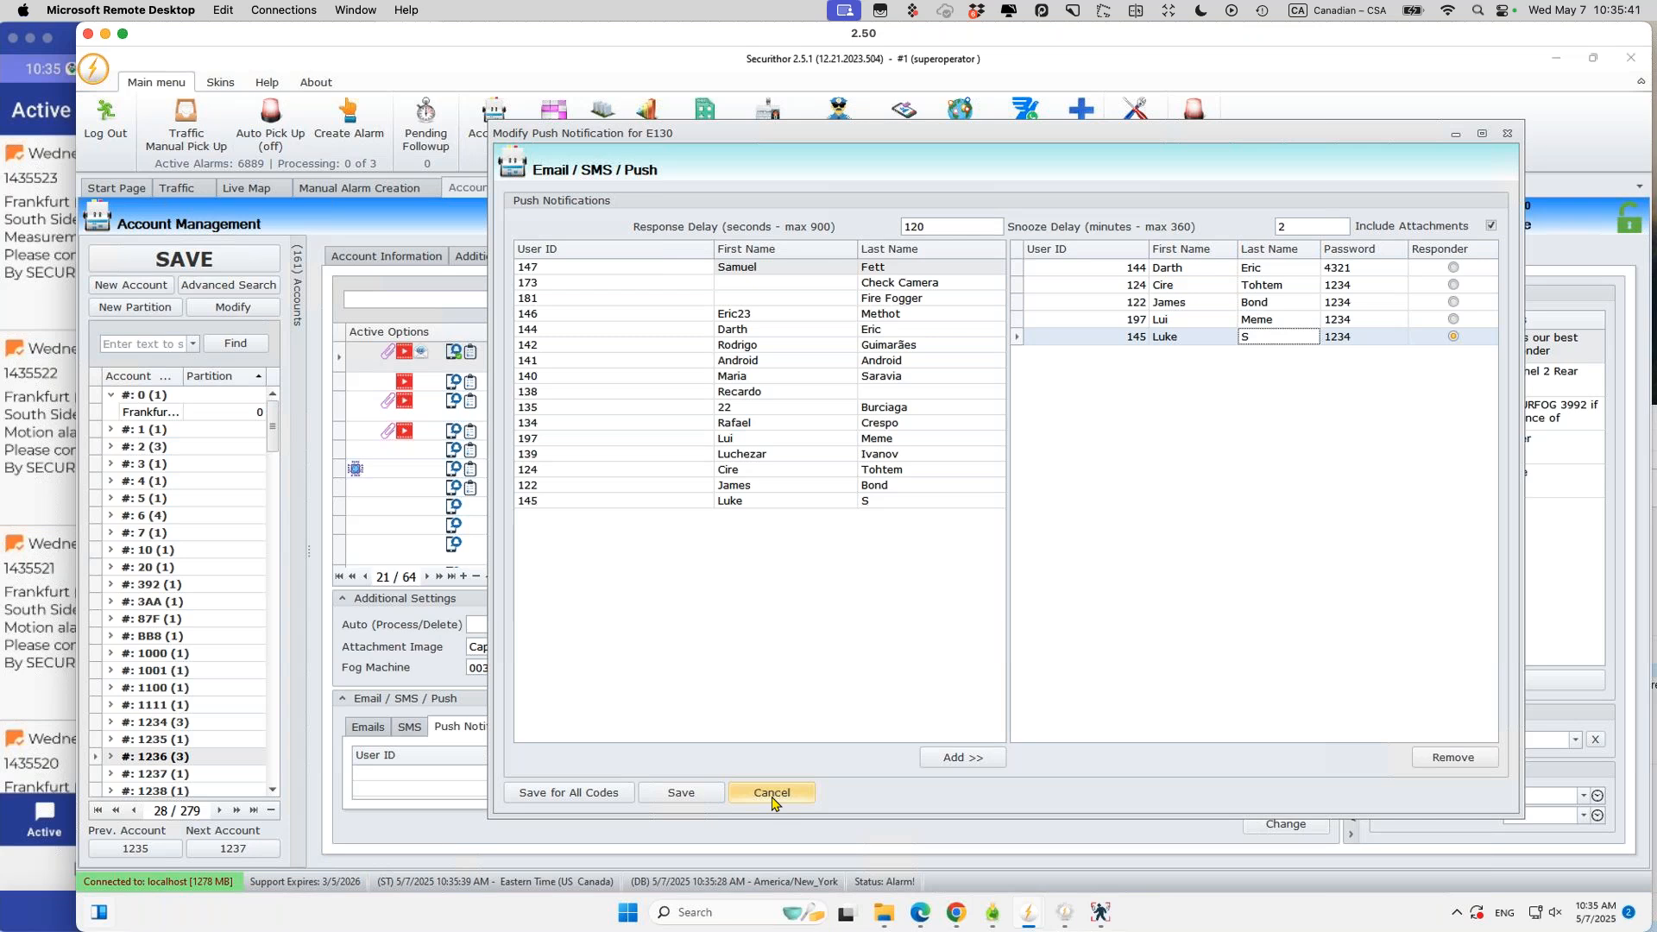
left_click(773, 801)
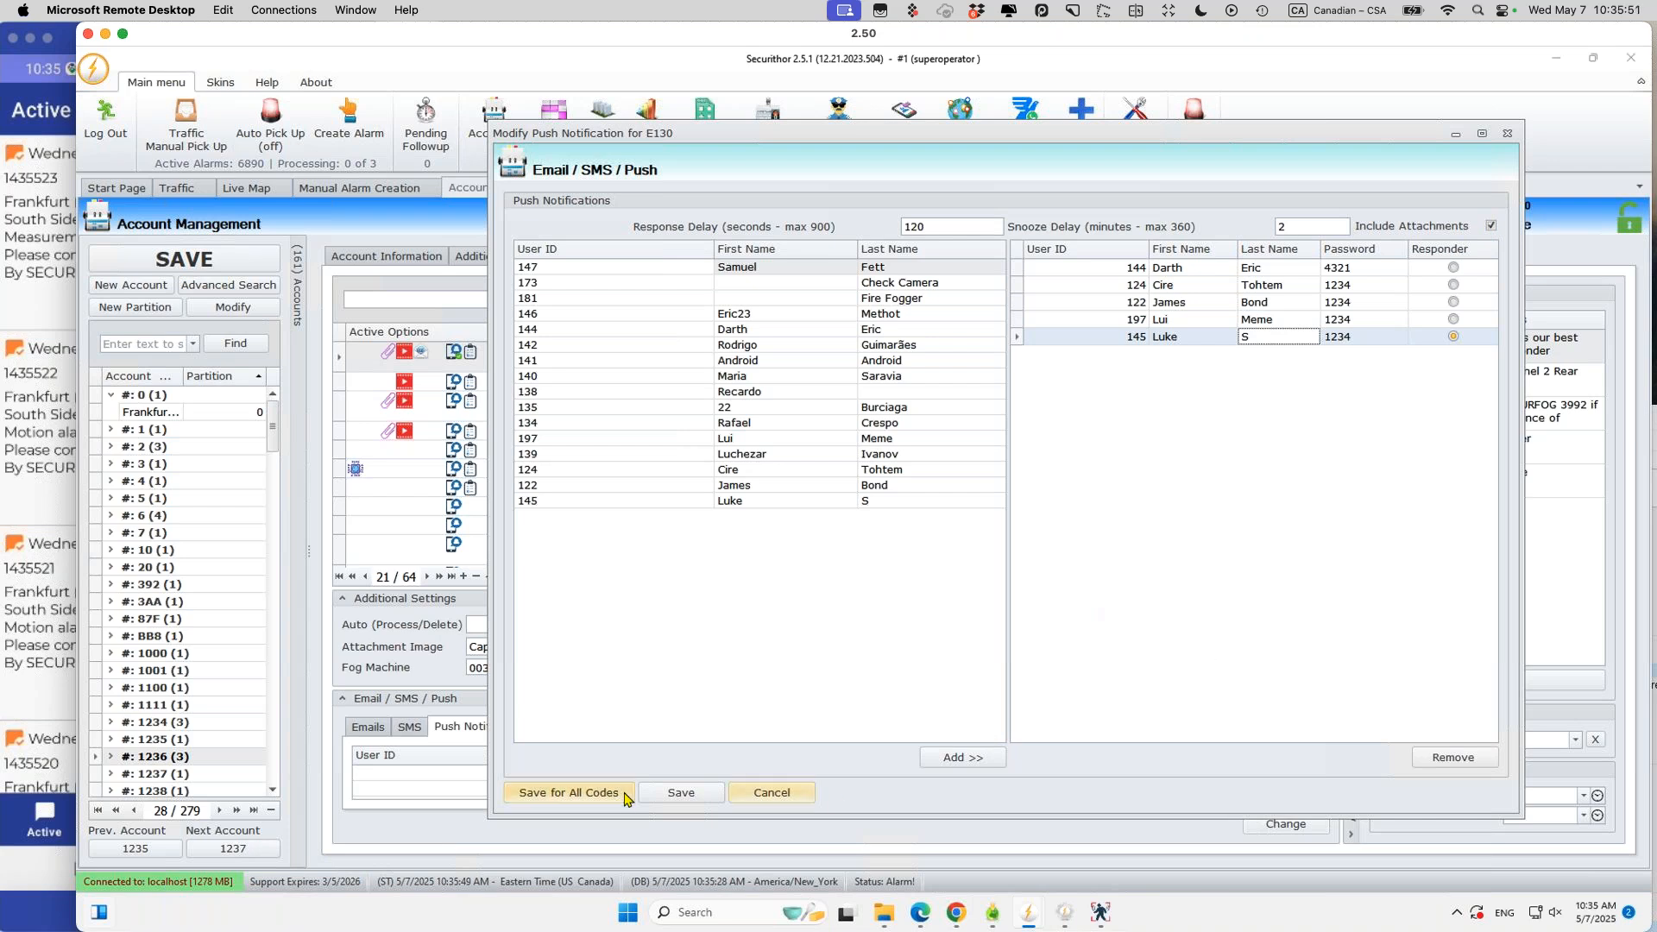
left_click(703, 795)
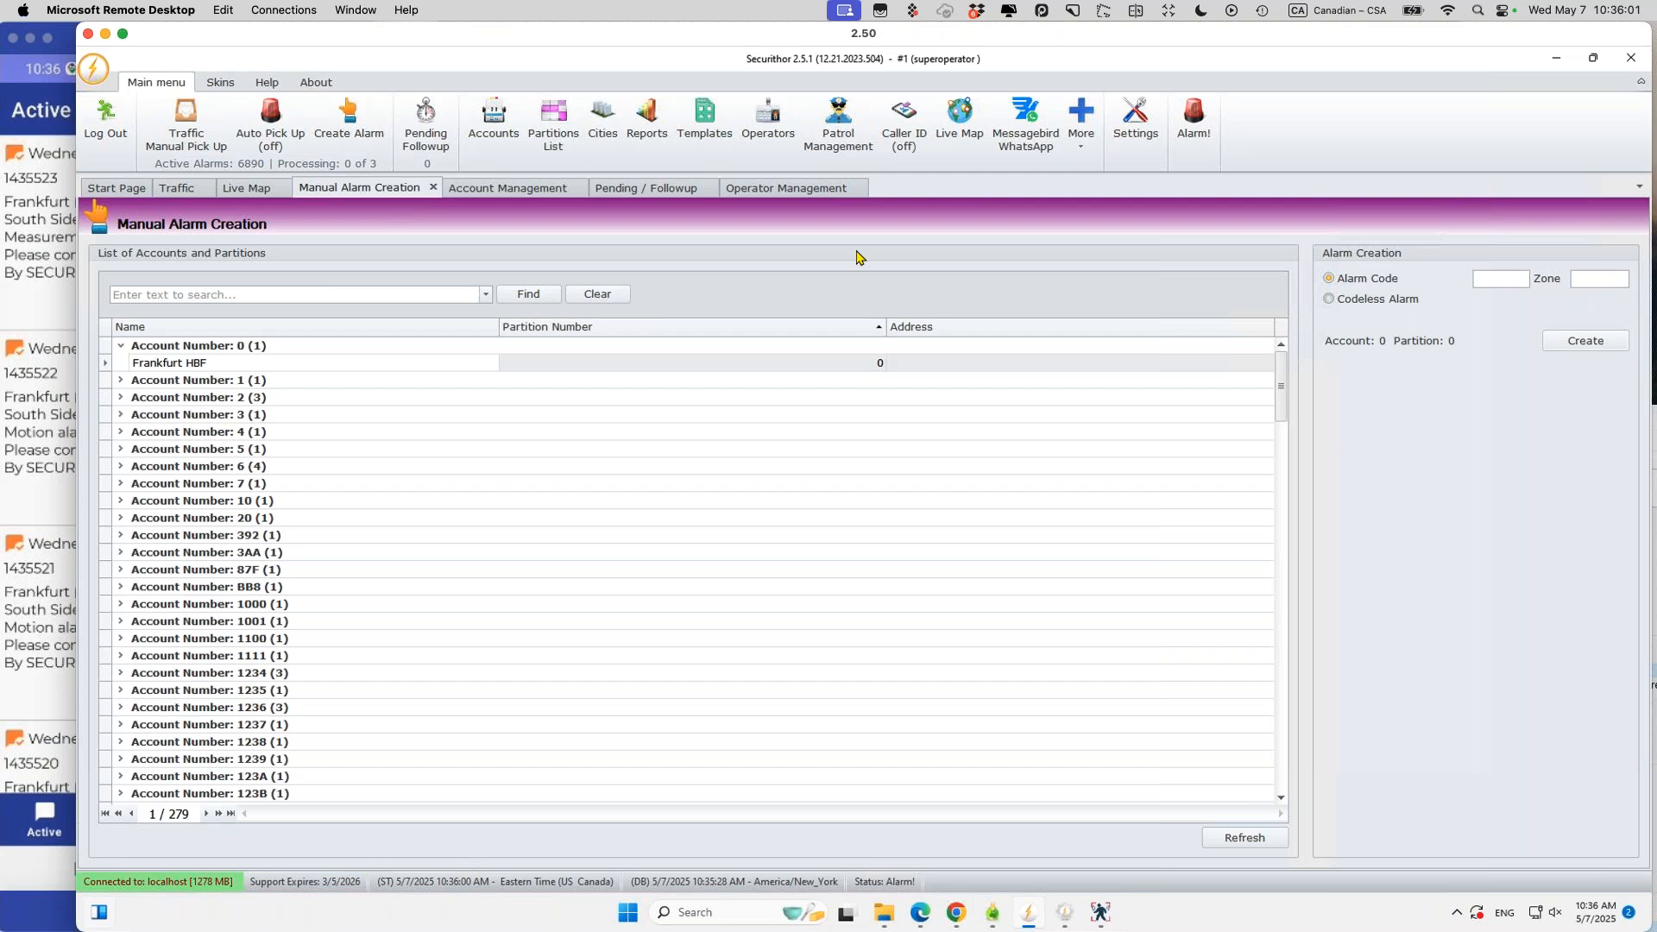
left_click(496, 190)
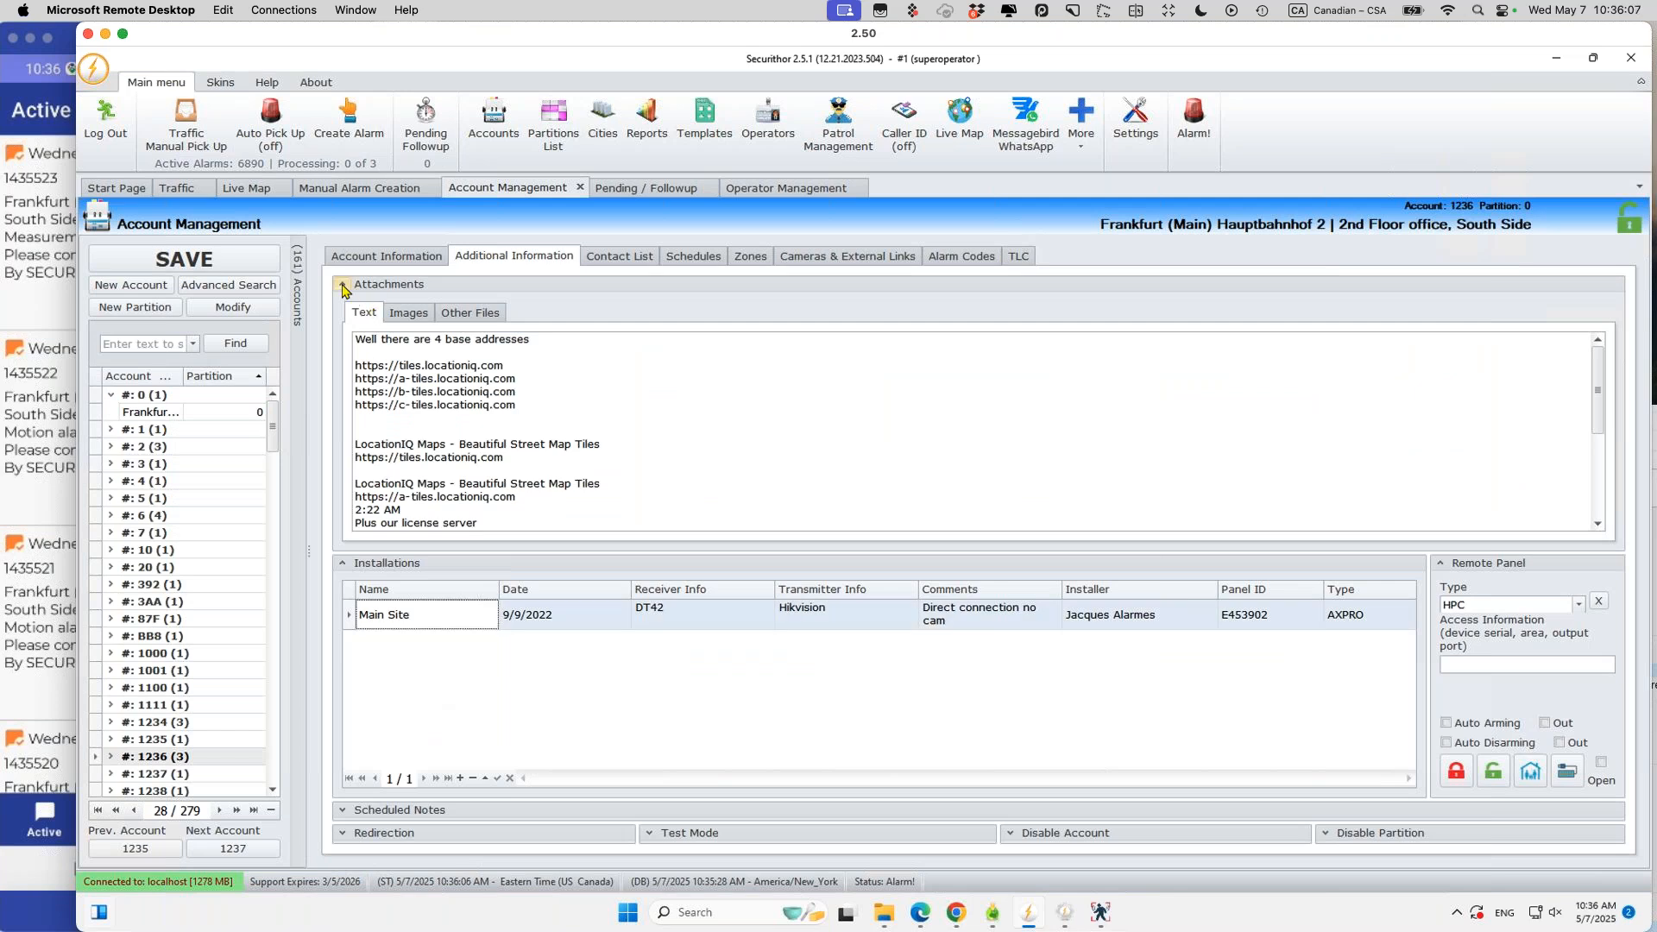
left_click(343, 284)
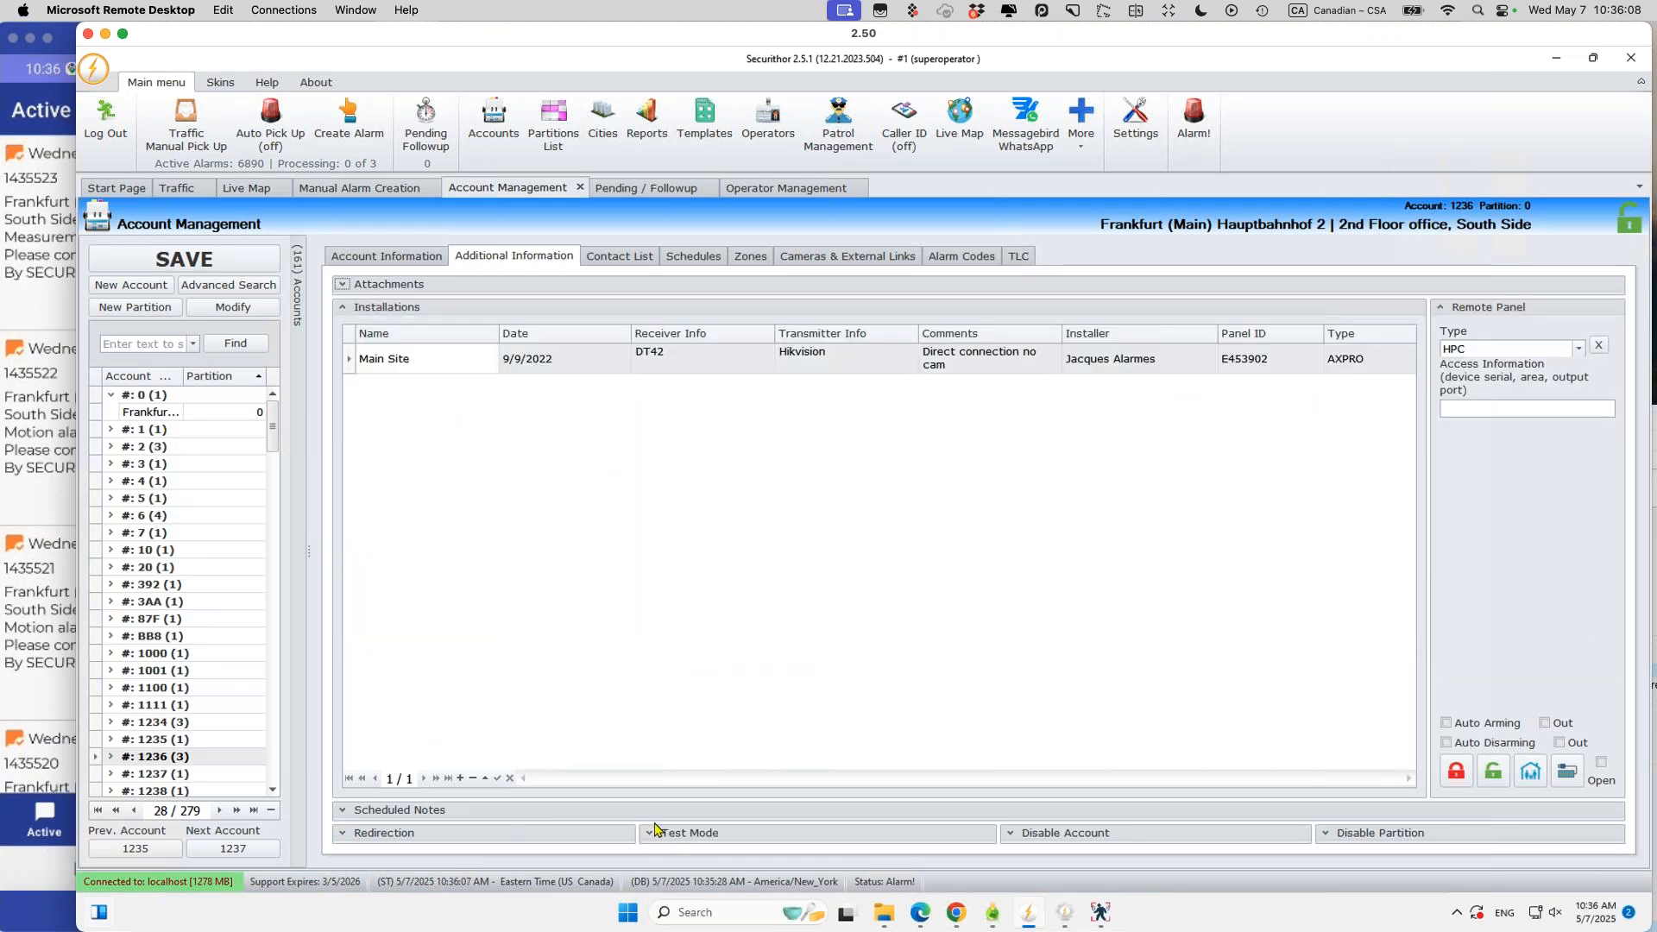
left_click(652, 832)
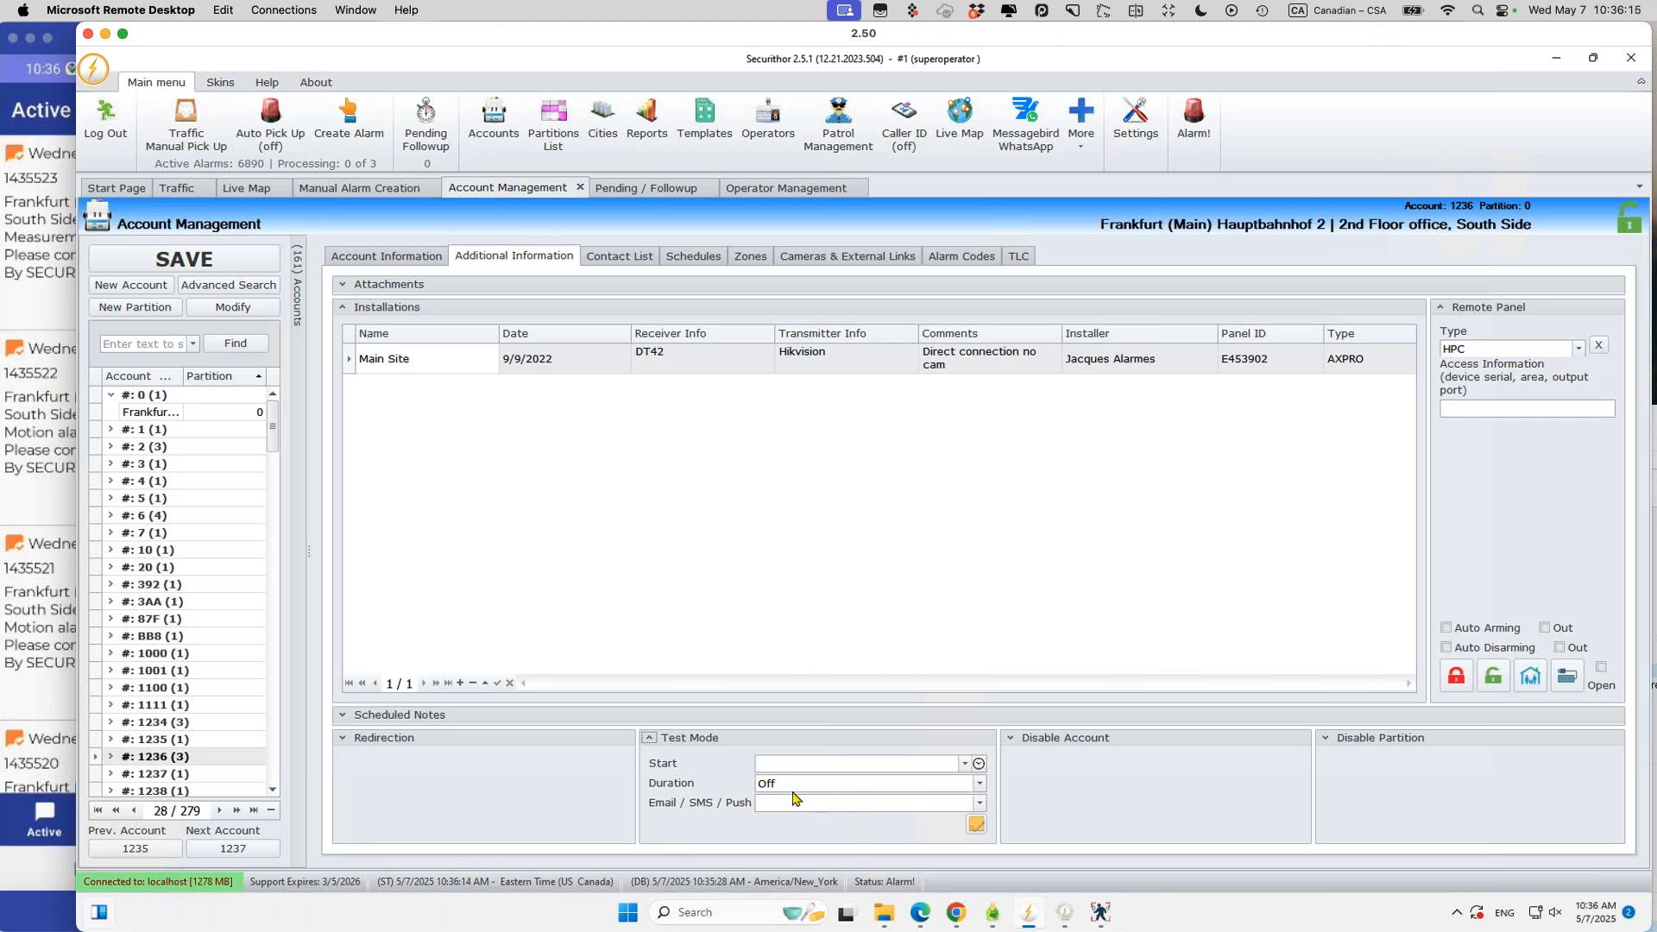
left_click(980, 802)
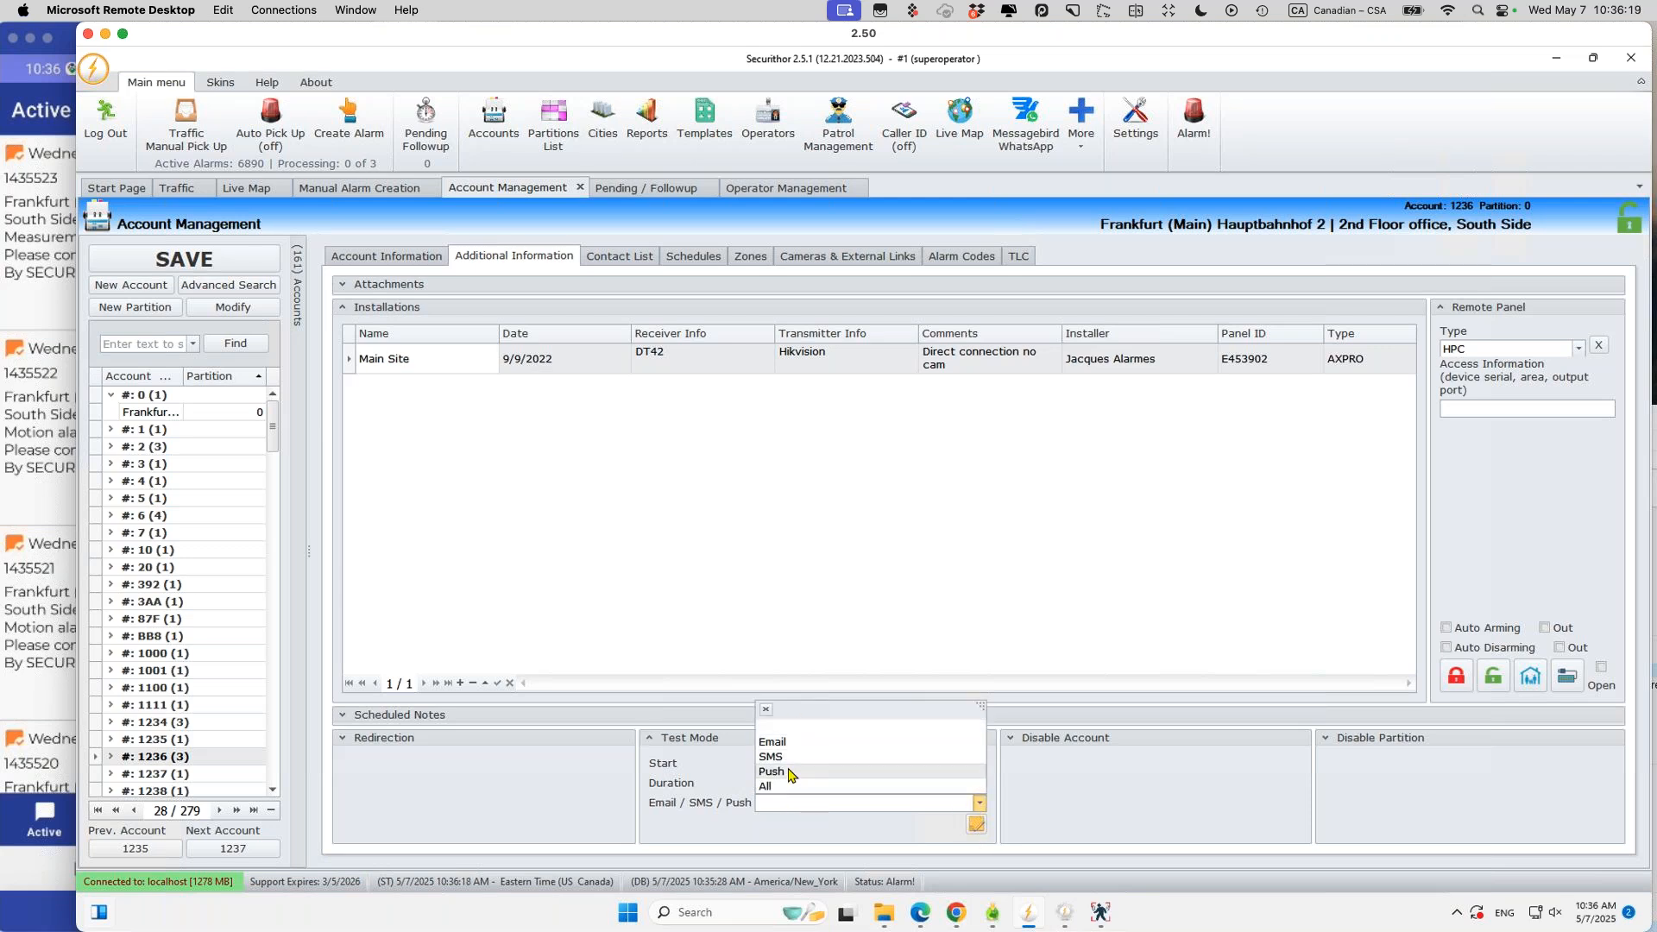
left_click(1220, 647)
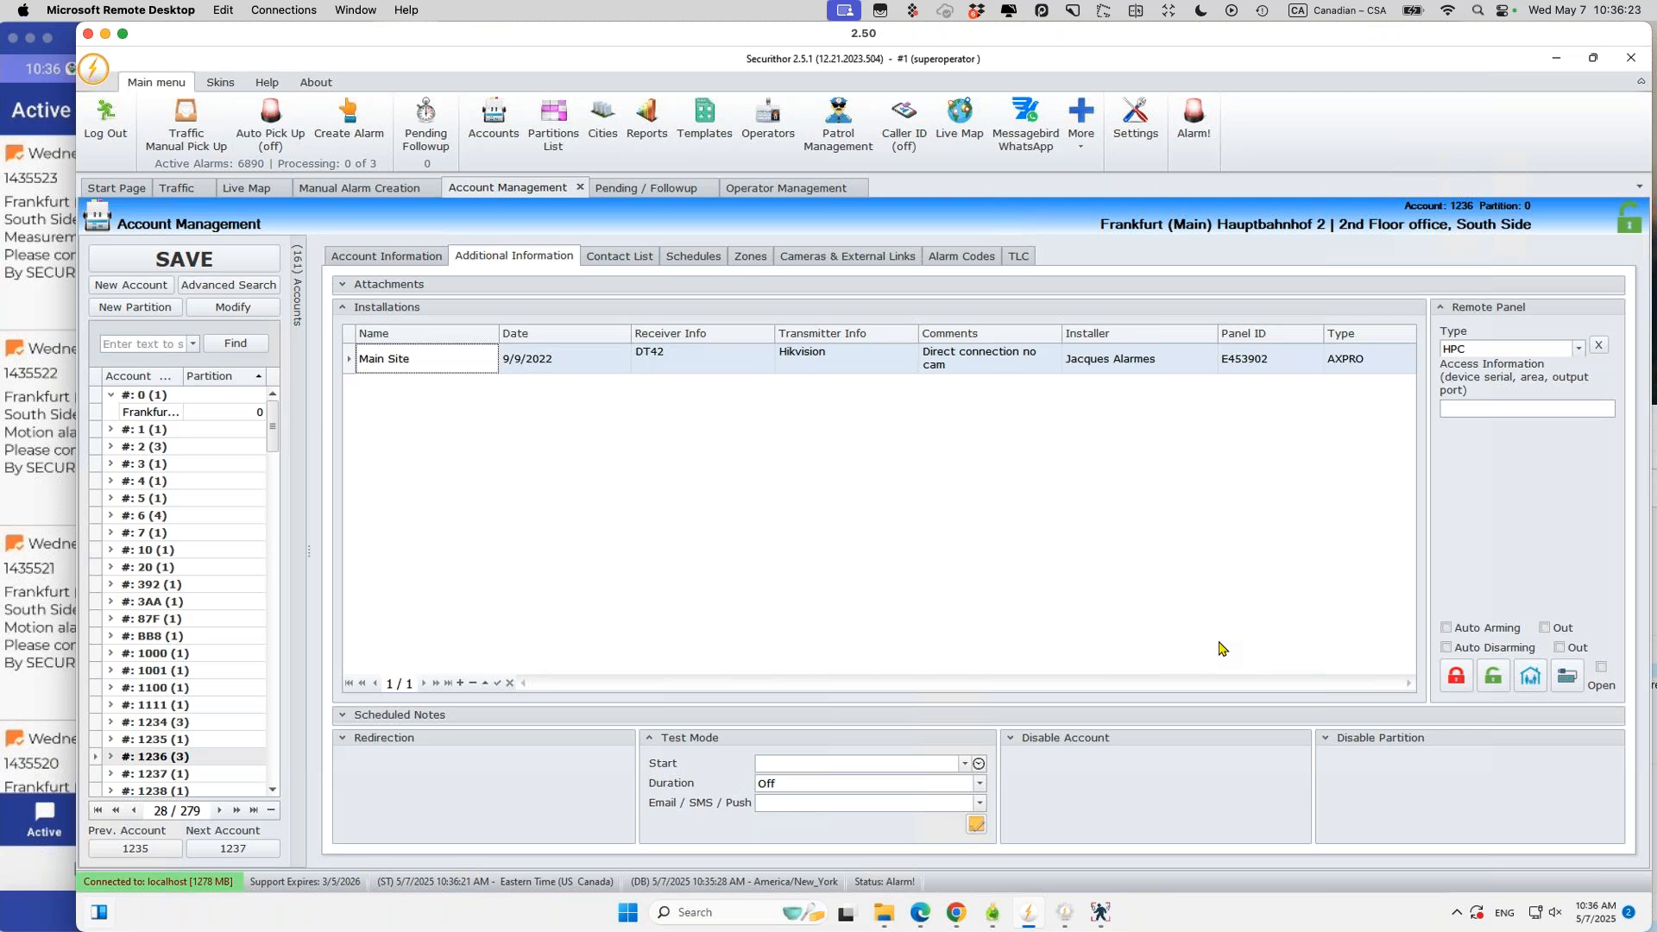
left_click(362, 190)
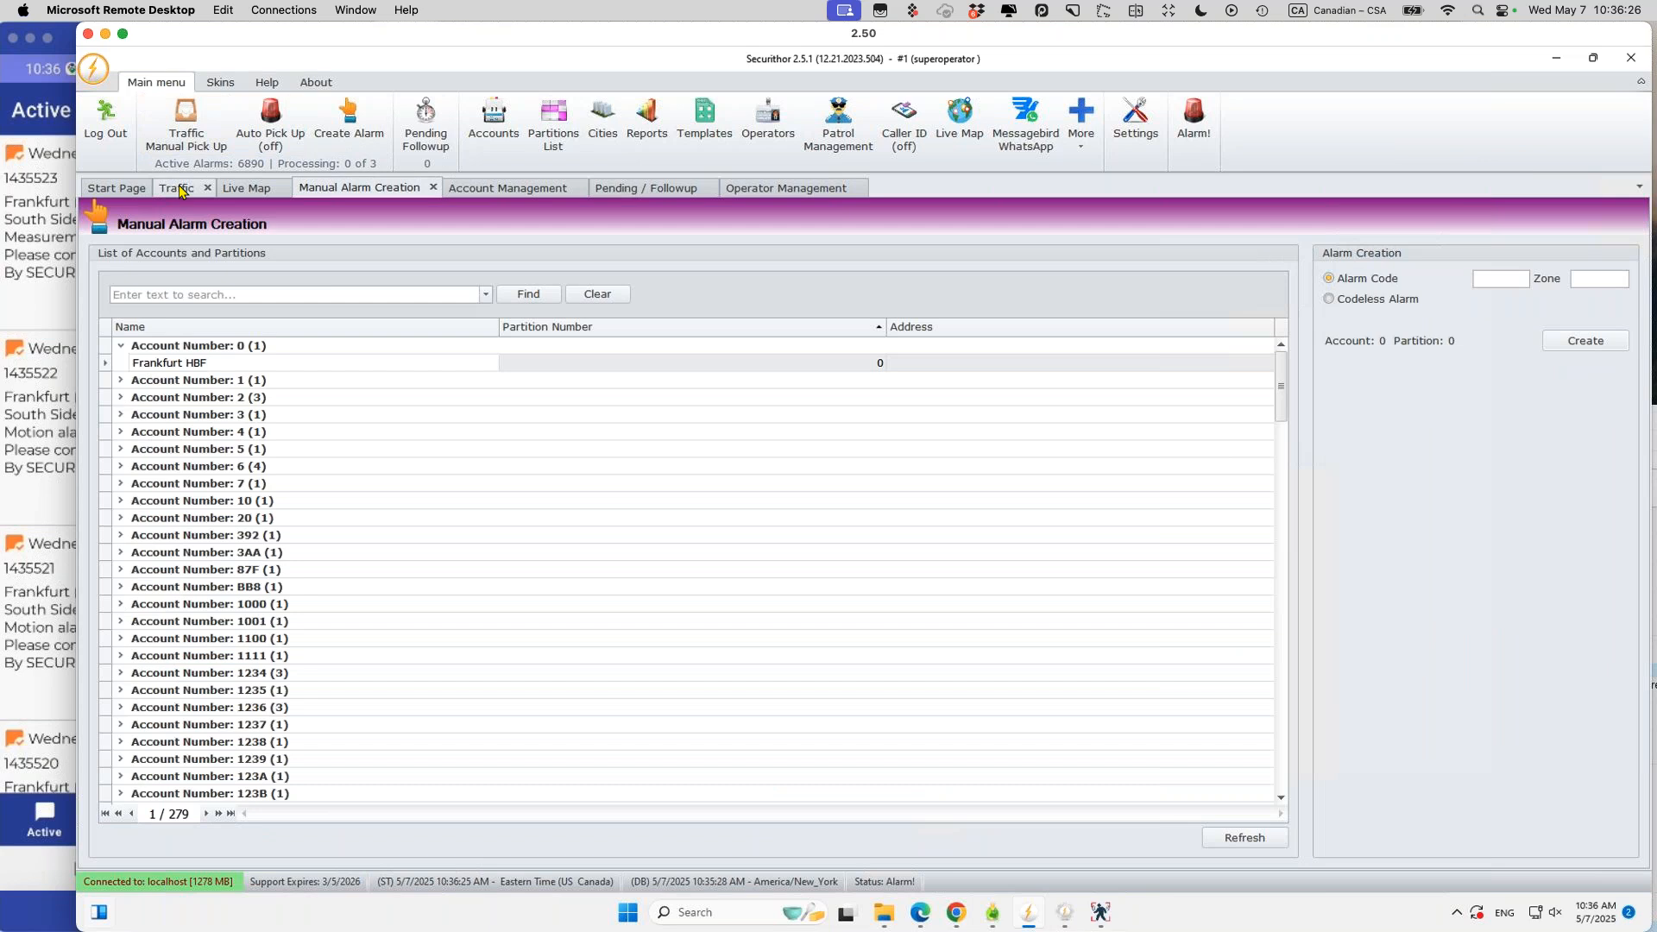
Step: On Manual Alarm Creation, pick account 1236, enter alarm code E130, and create the alarm
left_click(179, 190)
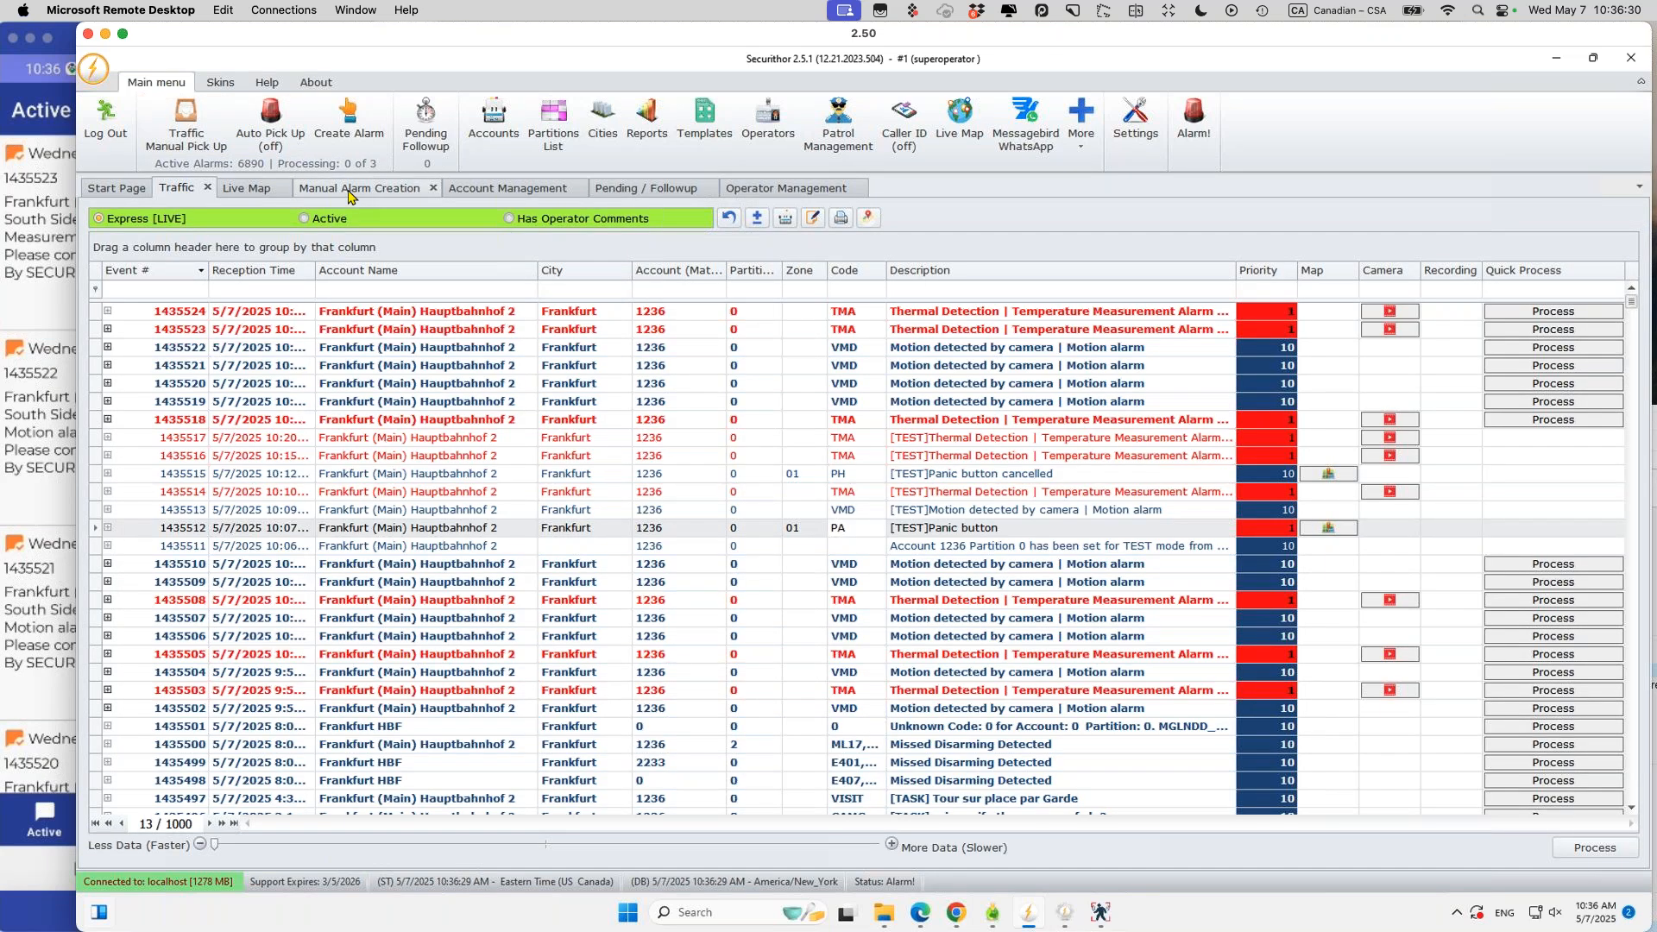
left_click(350, 195)
left_click(224, 696)
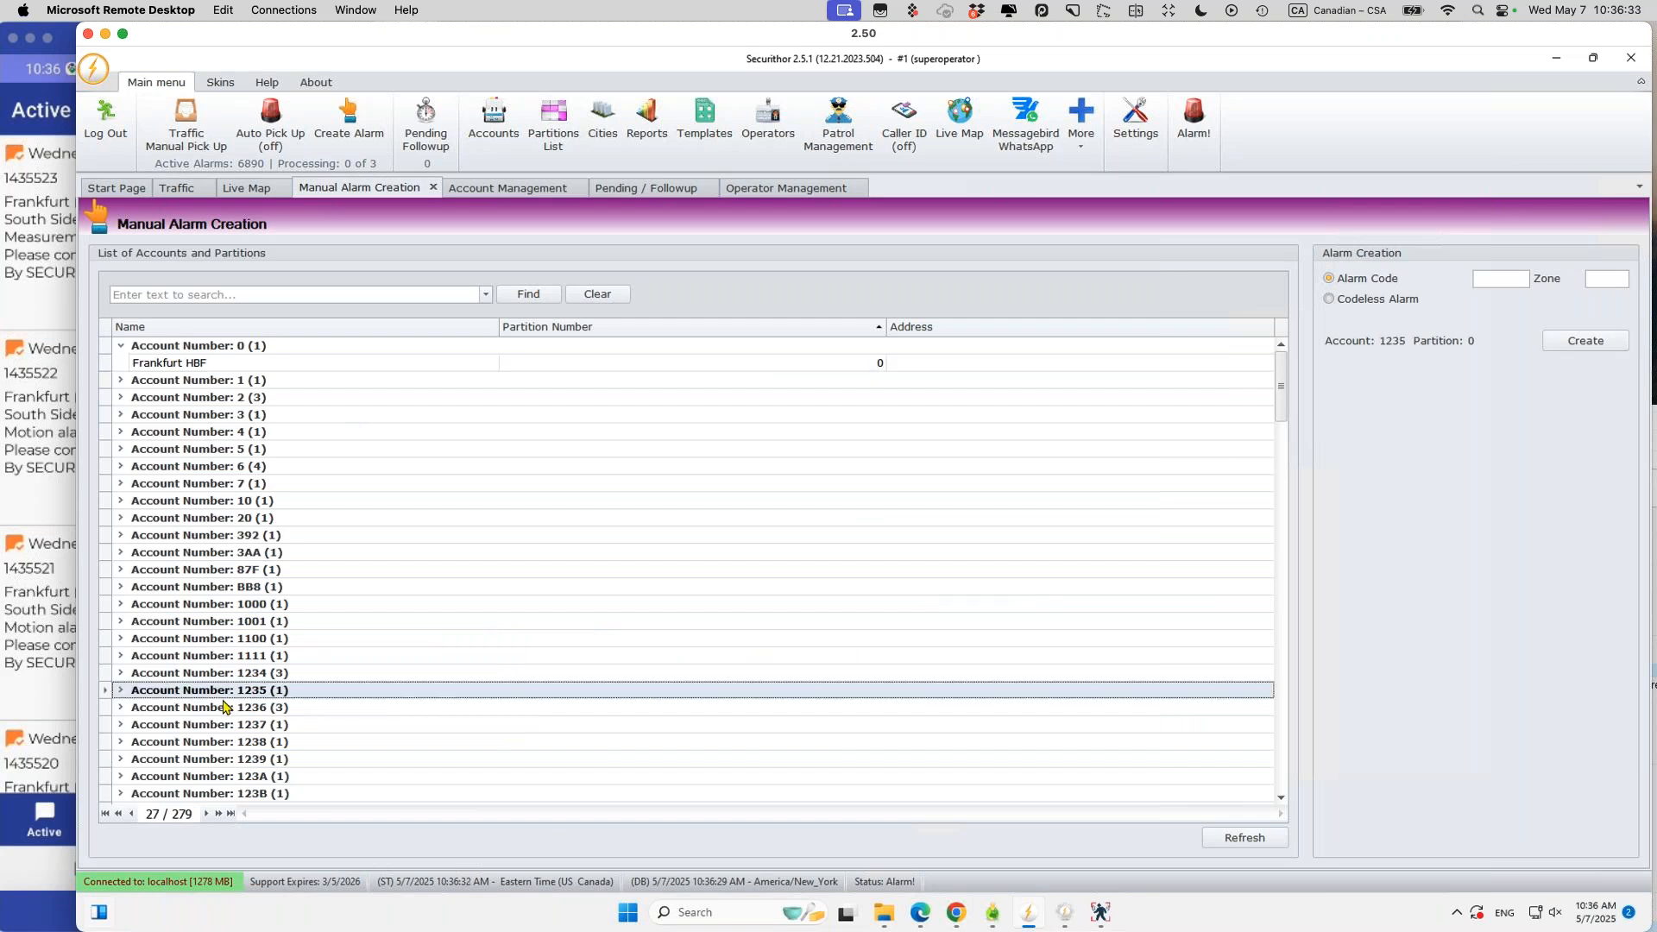
left_click(224, 706)
left_click(1491, 279)
type("E13")
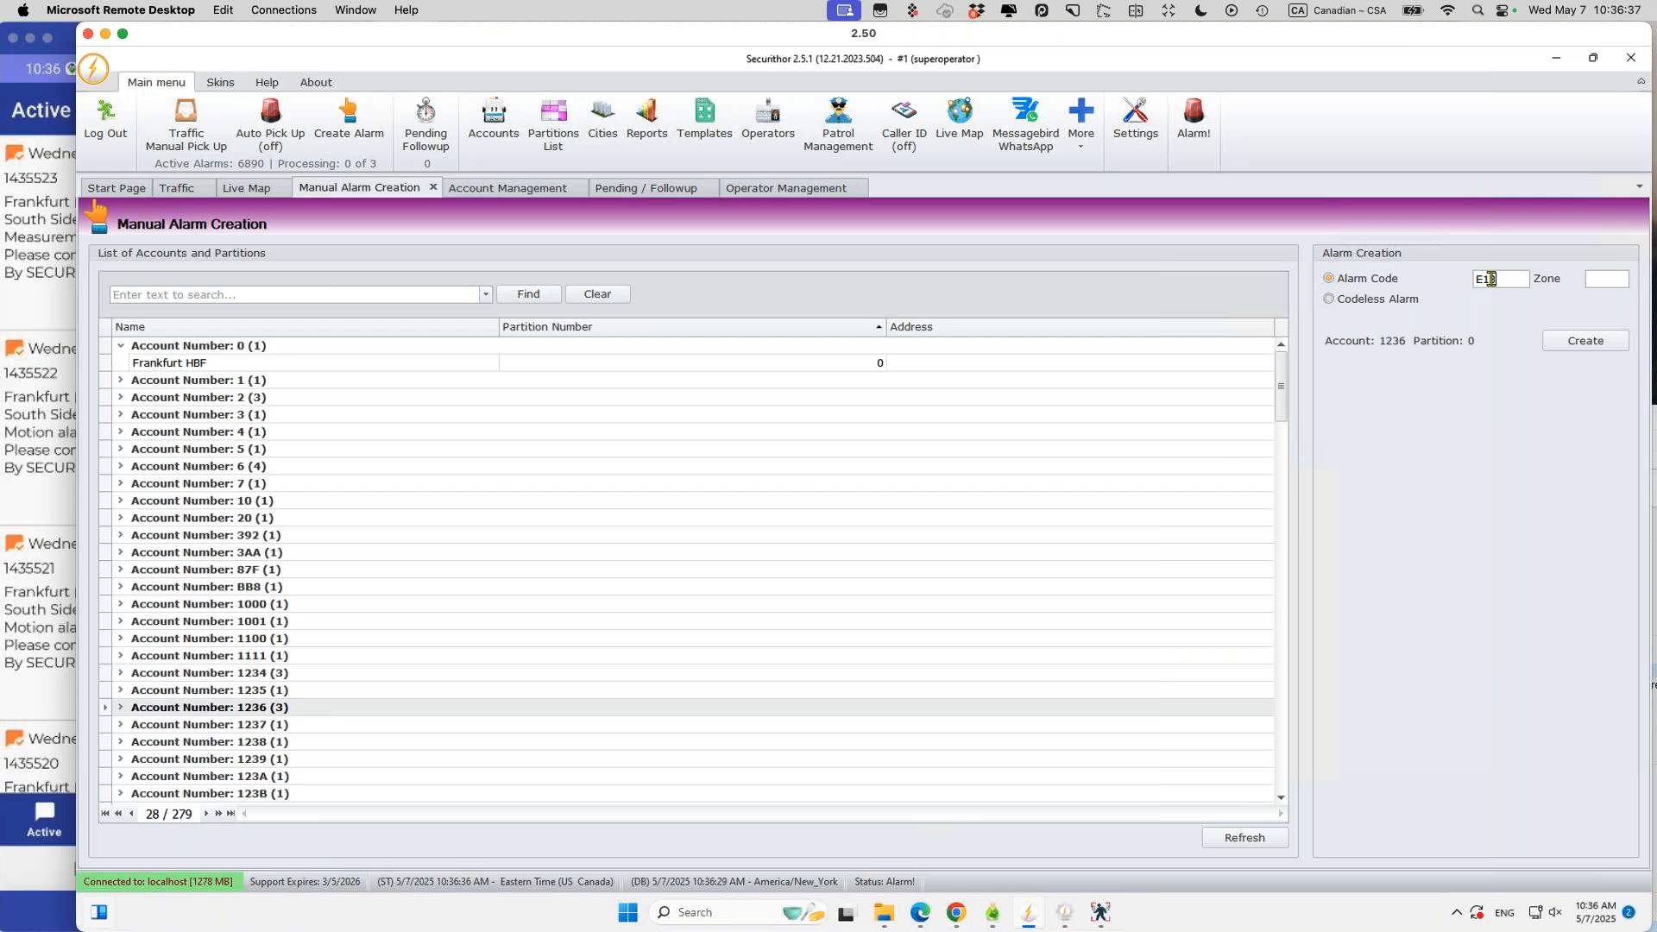
type("0")
left_click(1572, 344)
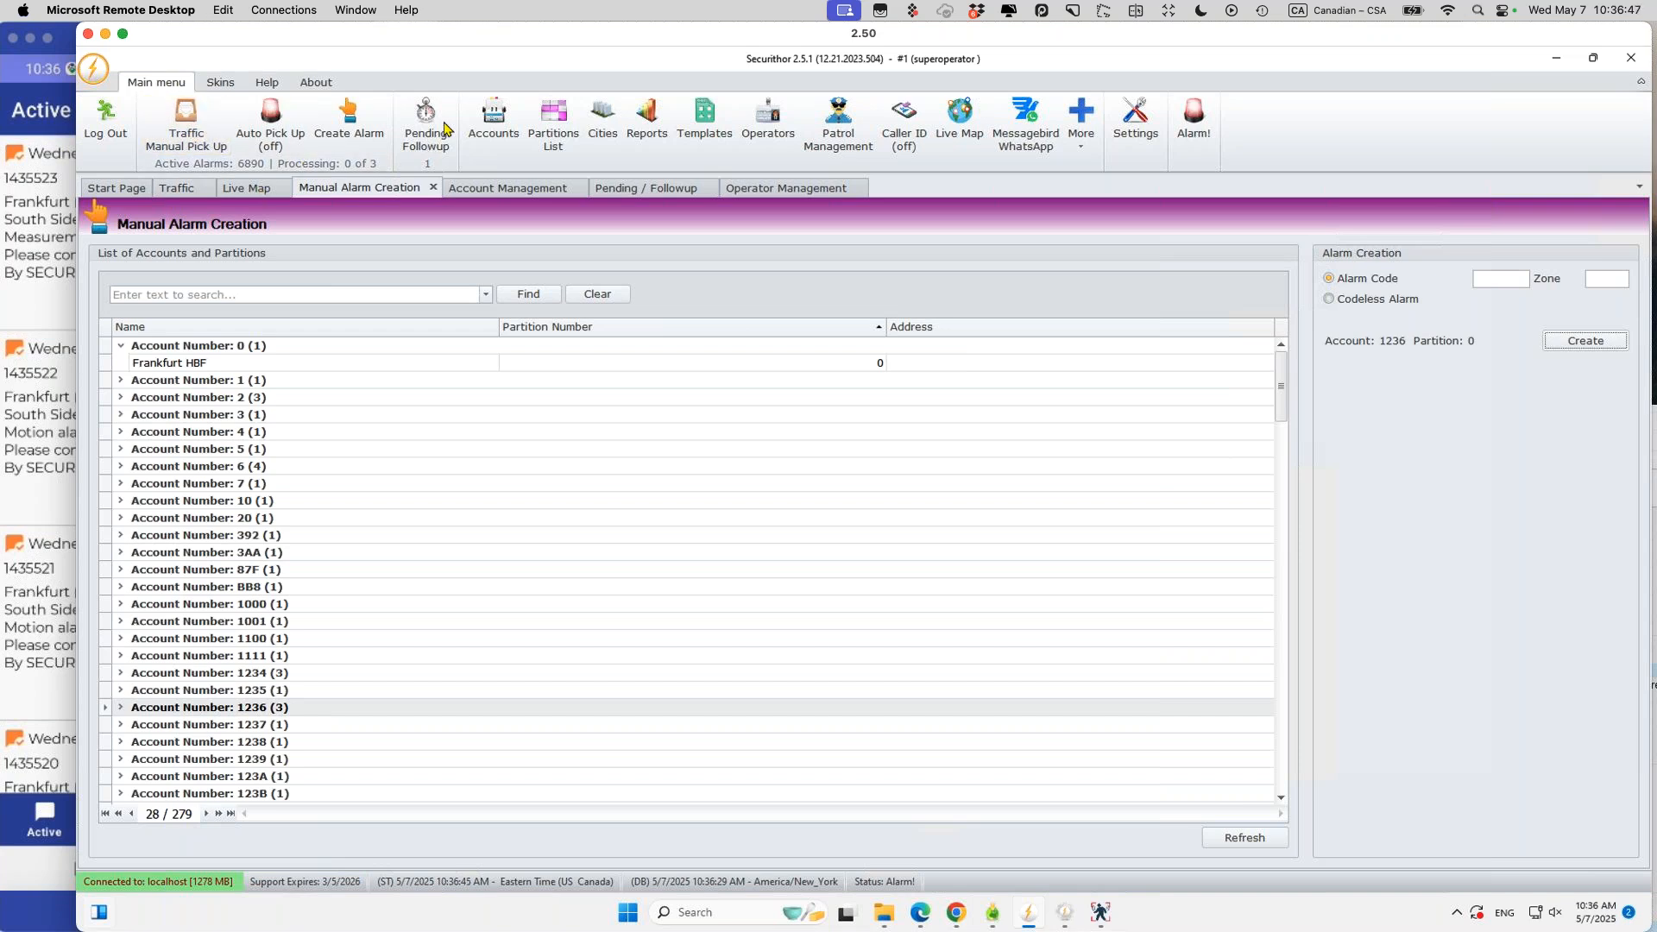
Step: Try opening the E130 Burglary event from Traffic and dismiss the Alarm Unavailable notice
left_click(177, 188)
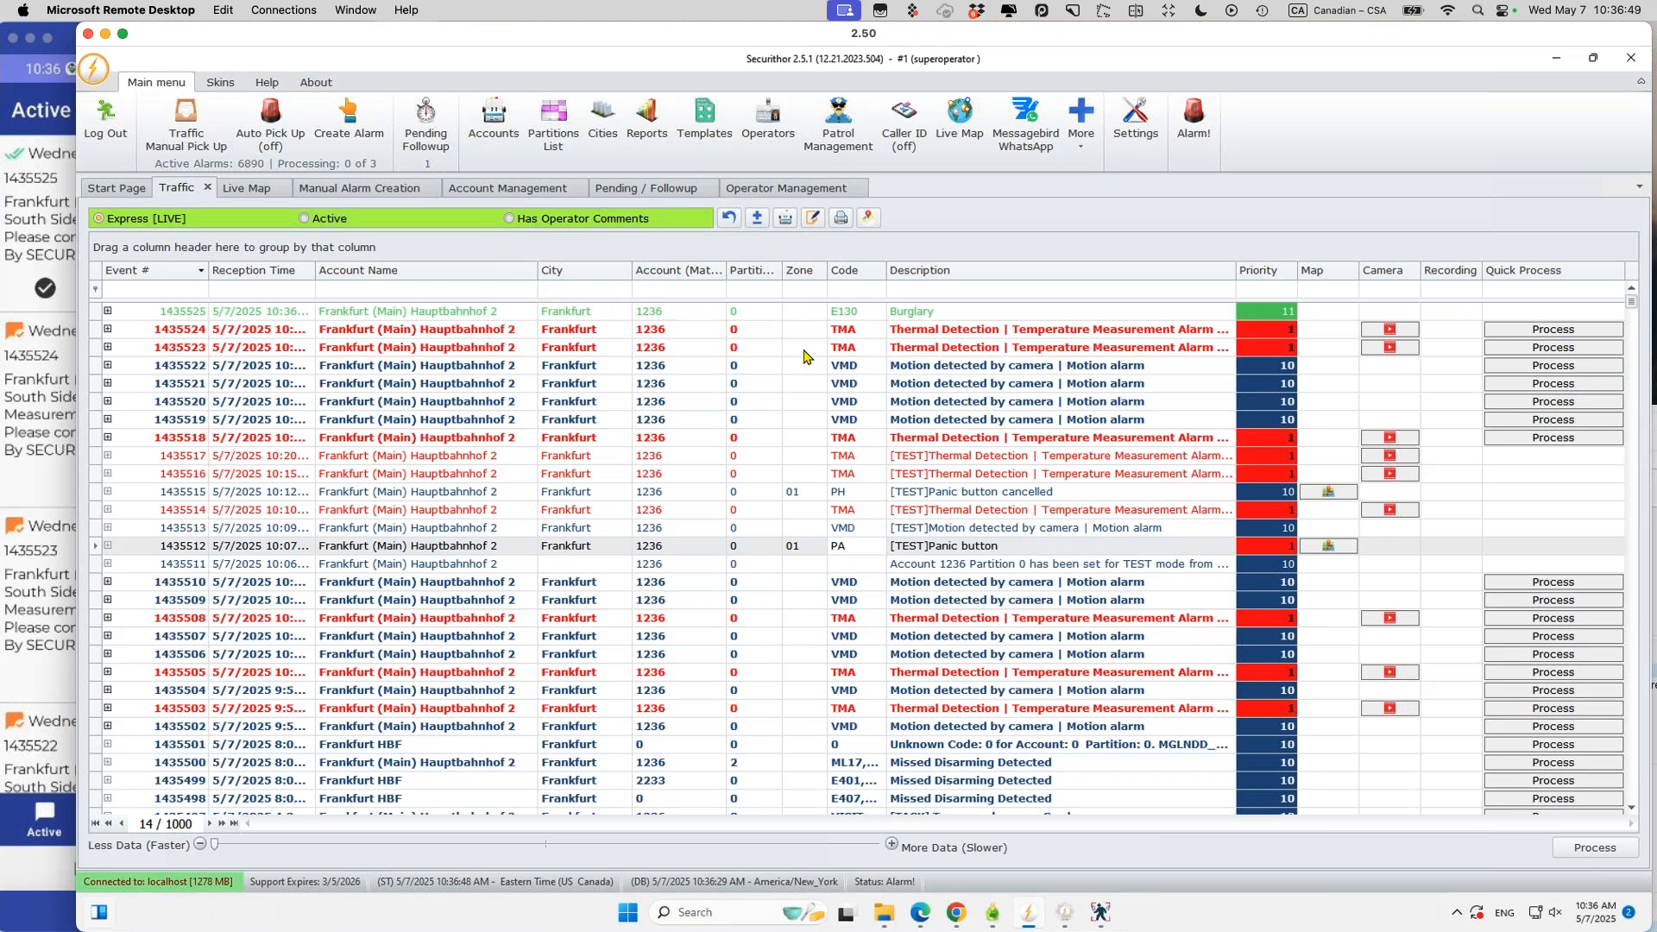
double_click(958, 310)
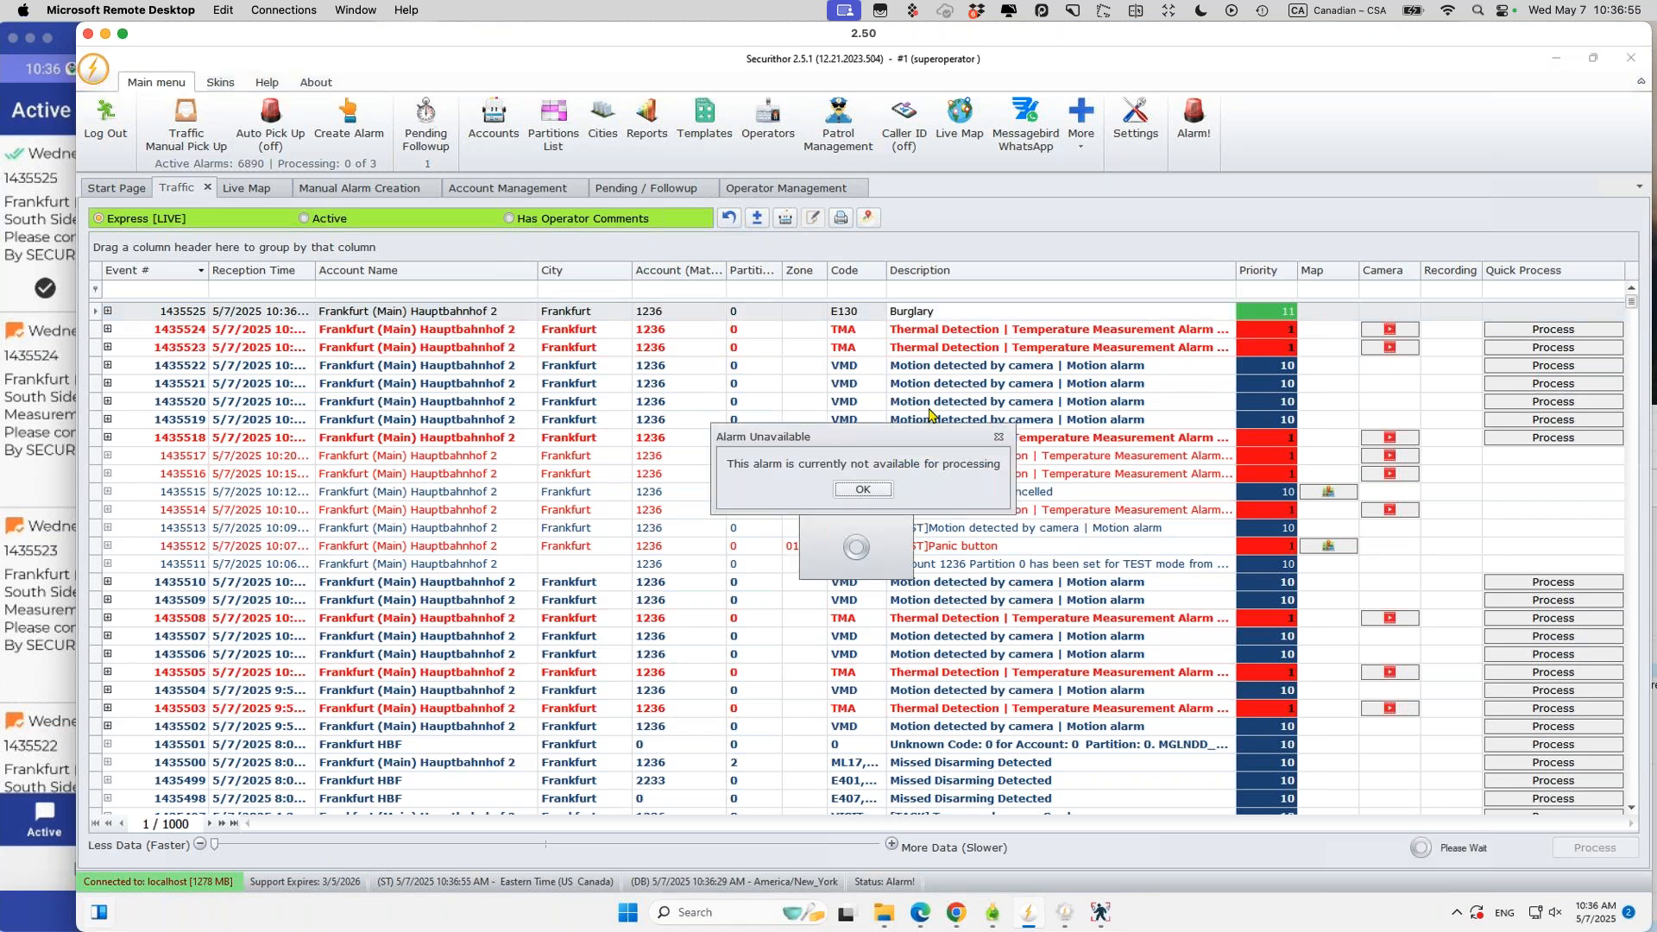
left_click(864, 489)
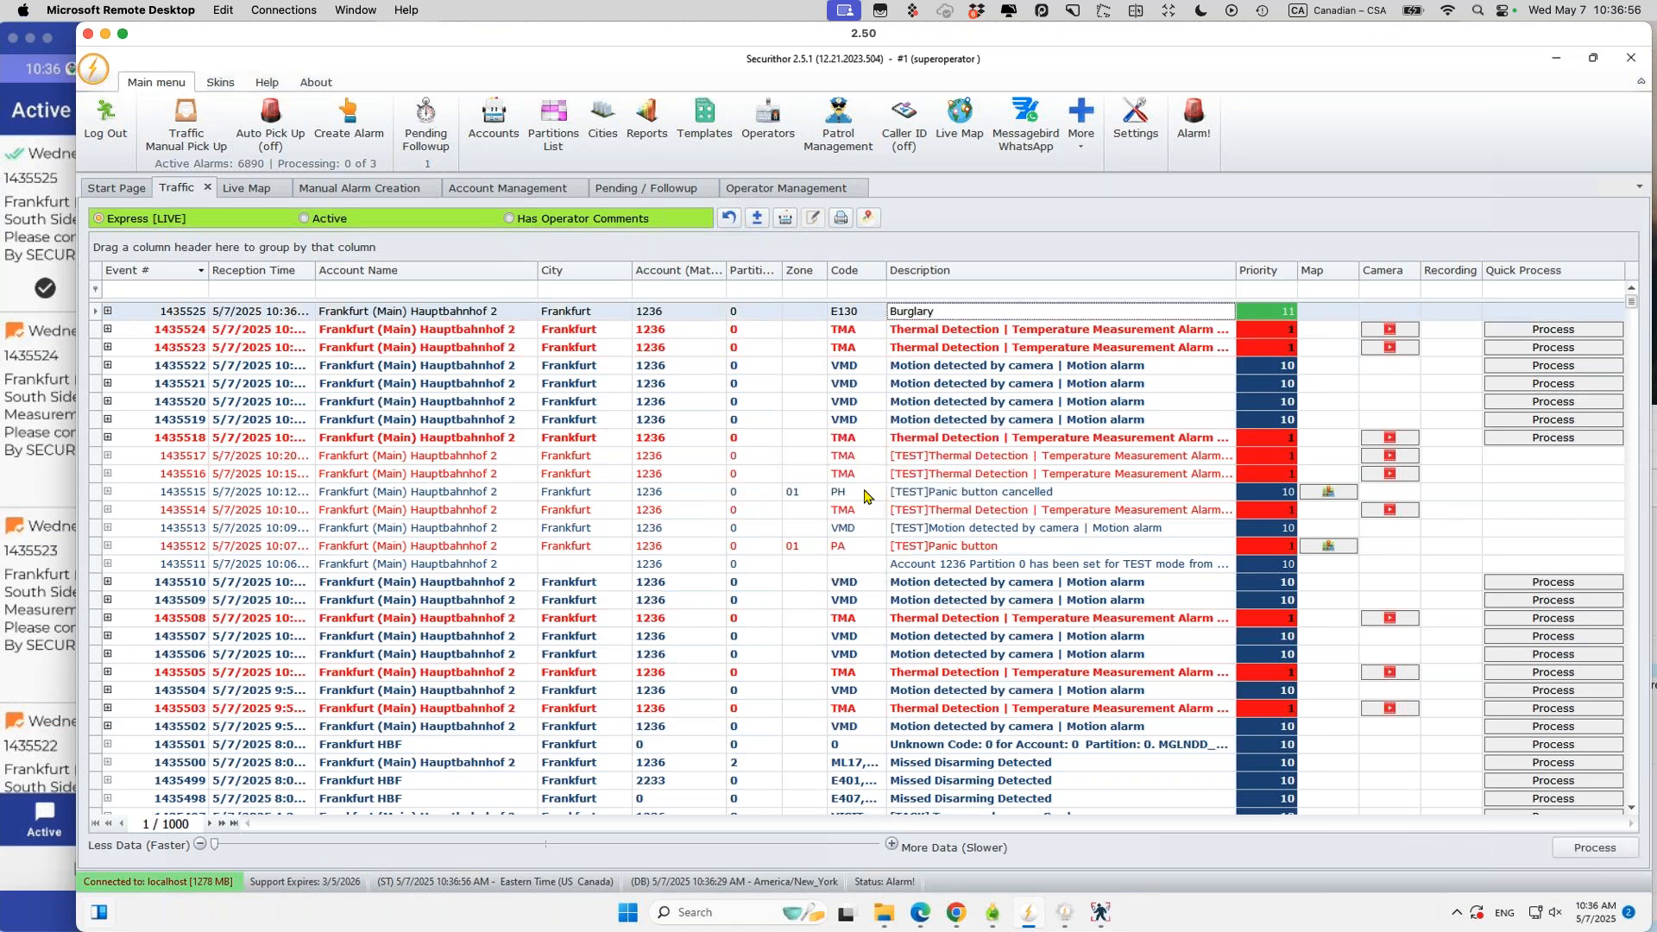
left_click(48, 197)
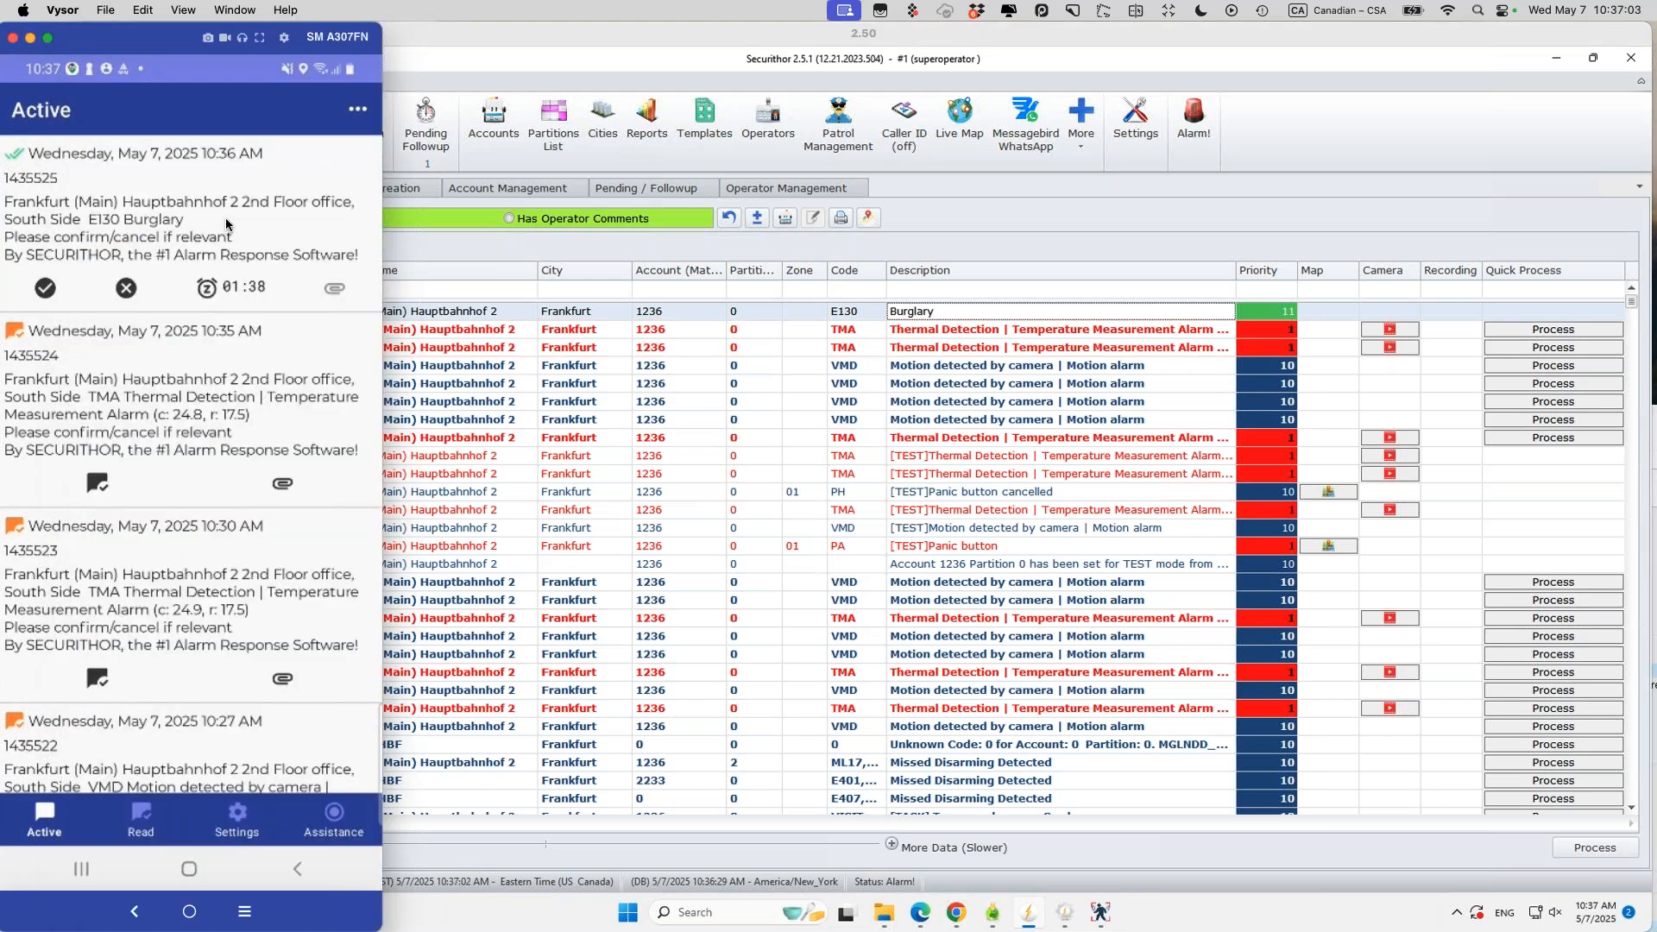
Step: Check the phone app's settings and active alarms, then return to Securithor's Traffic list
left_click(236, 820)
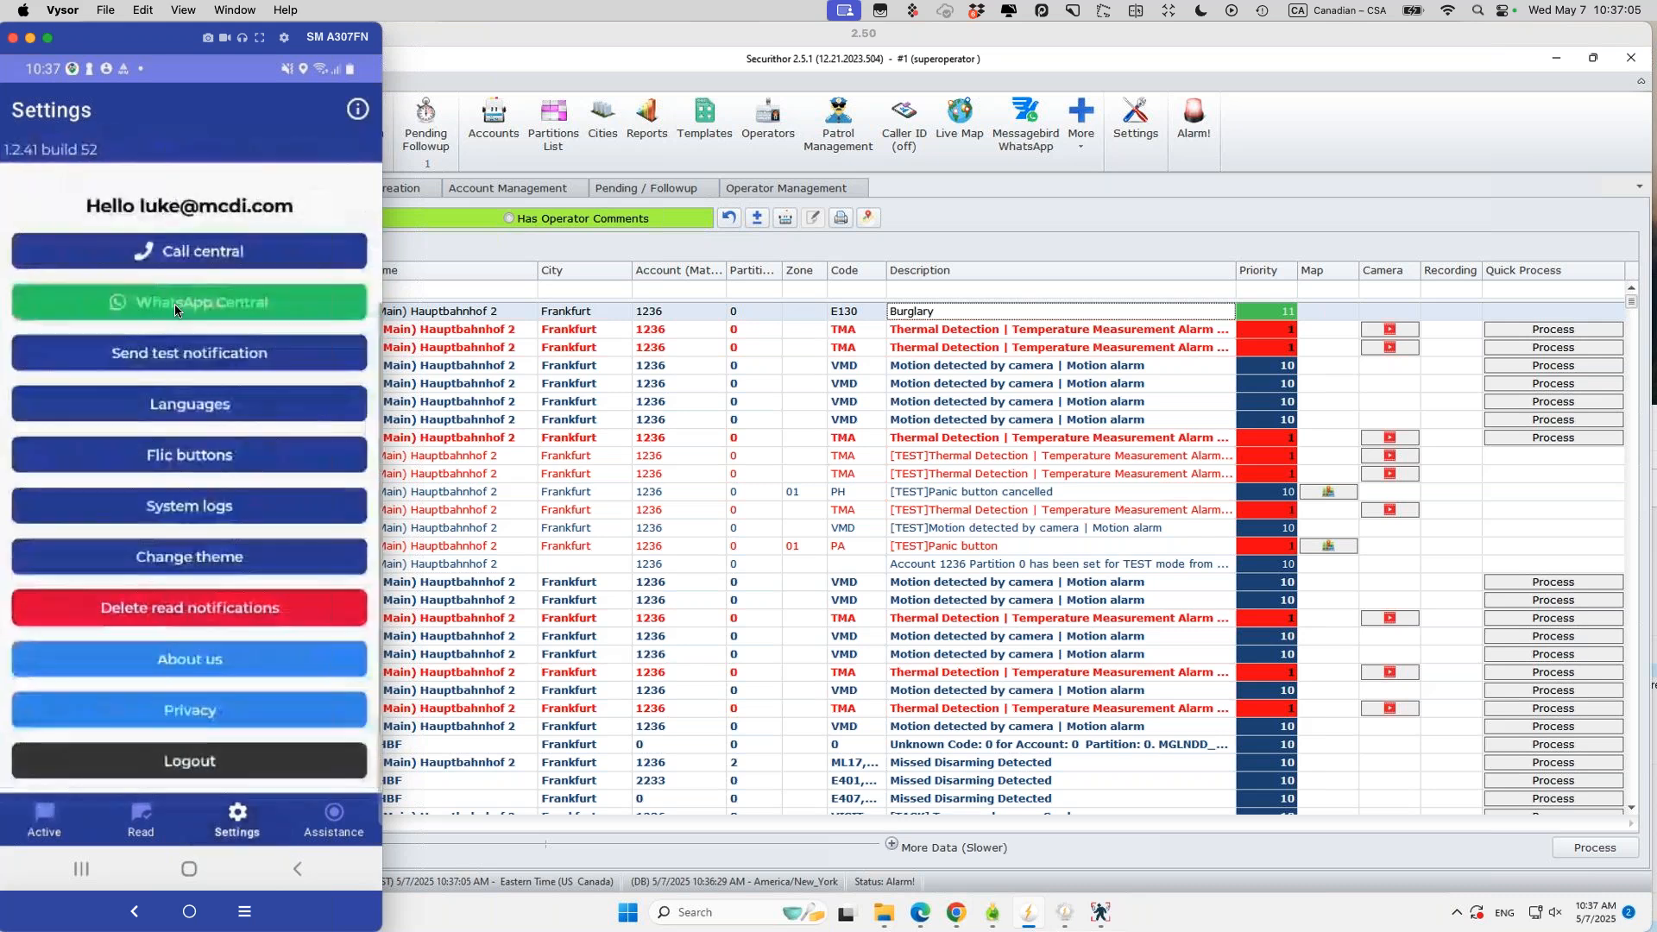
left_click(43, 819)
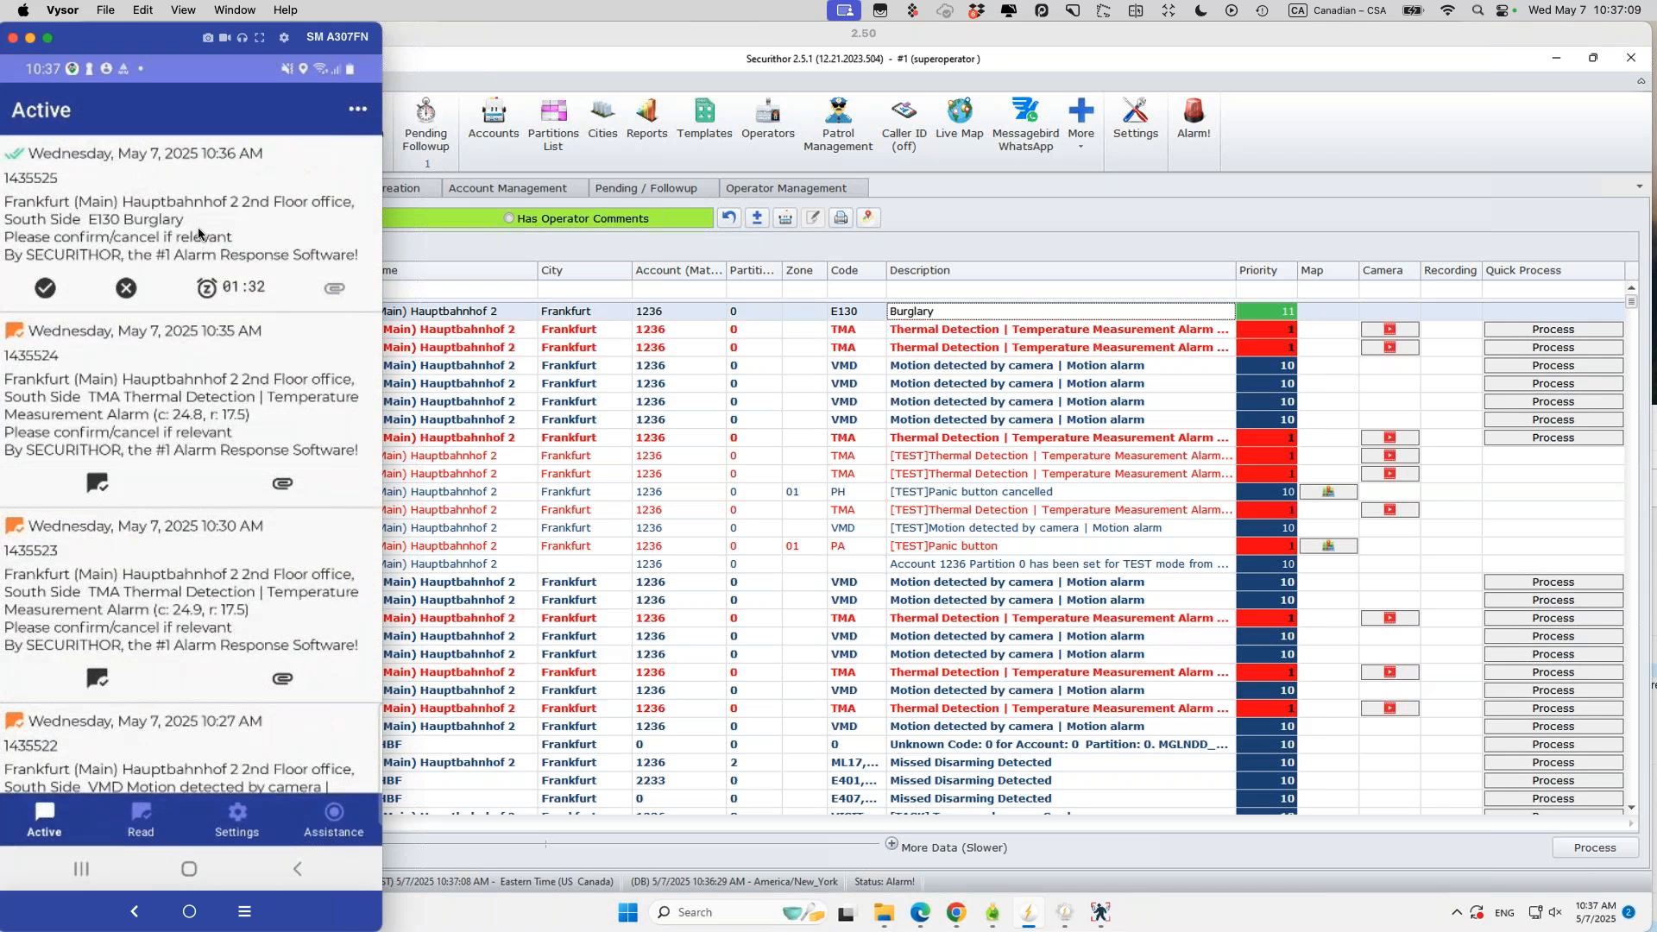
left_click(253, 295)
left_click(654, 50)
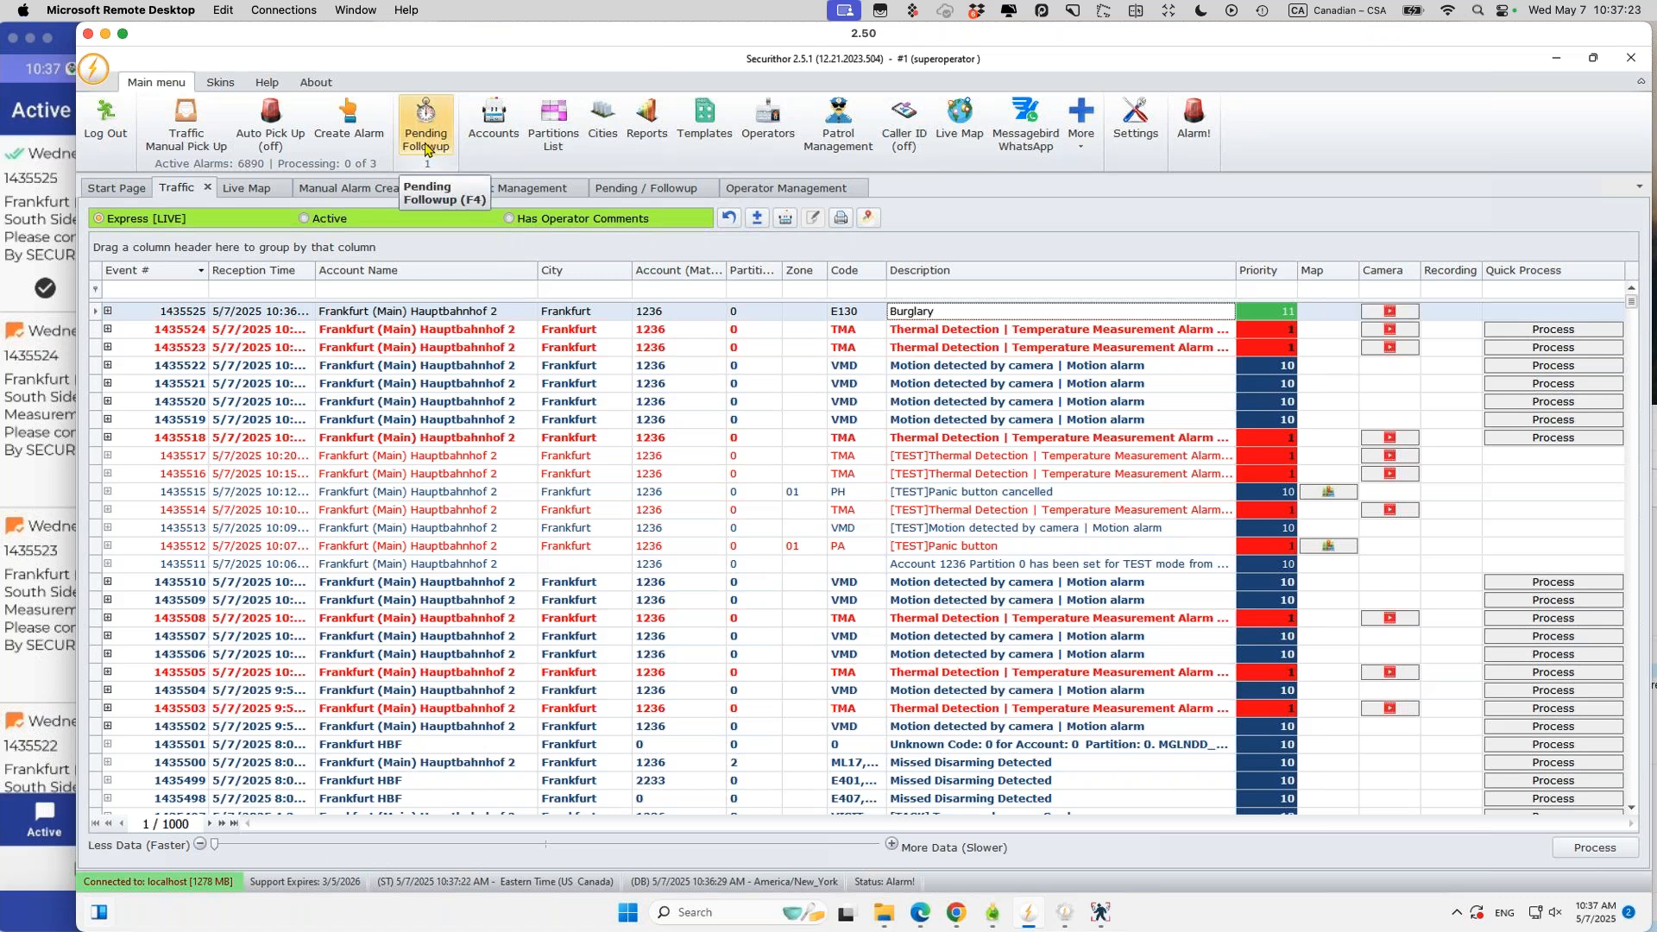
left_click(62, 38)
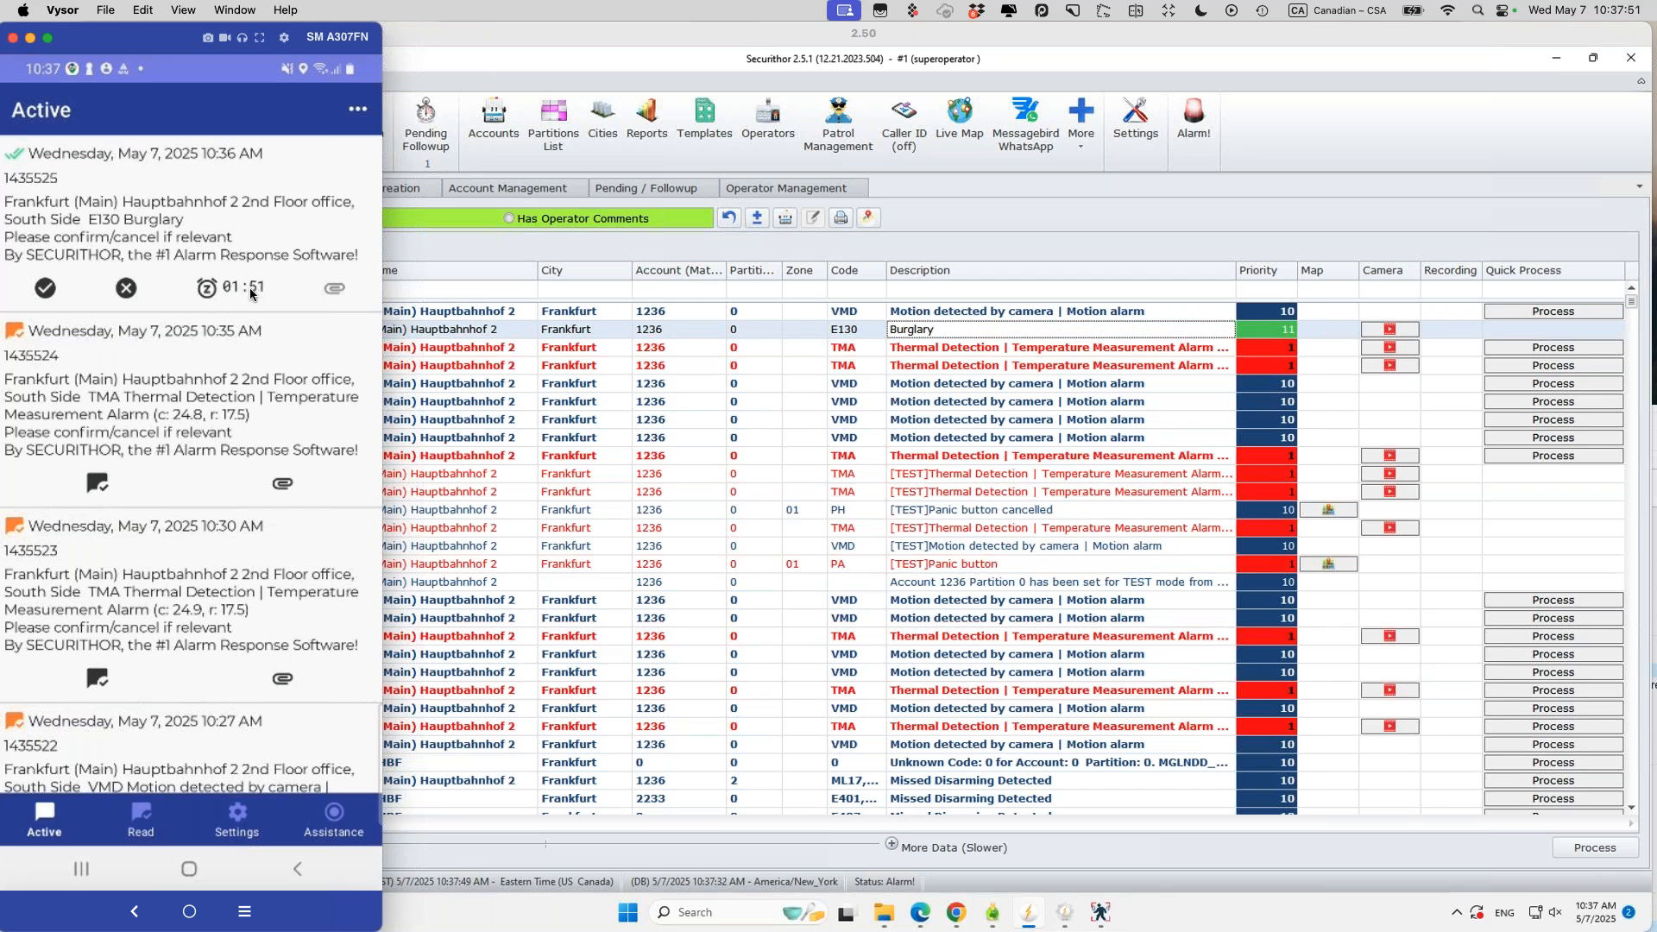
left_click(1038, 214)
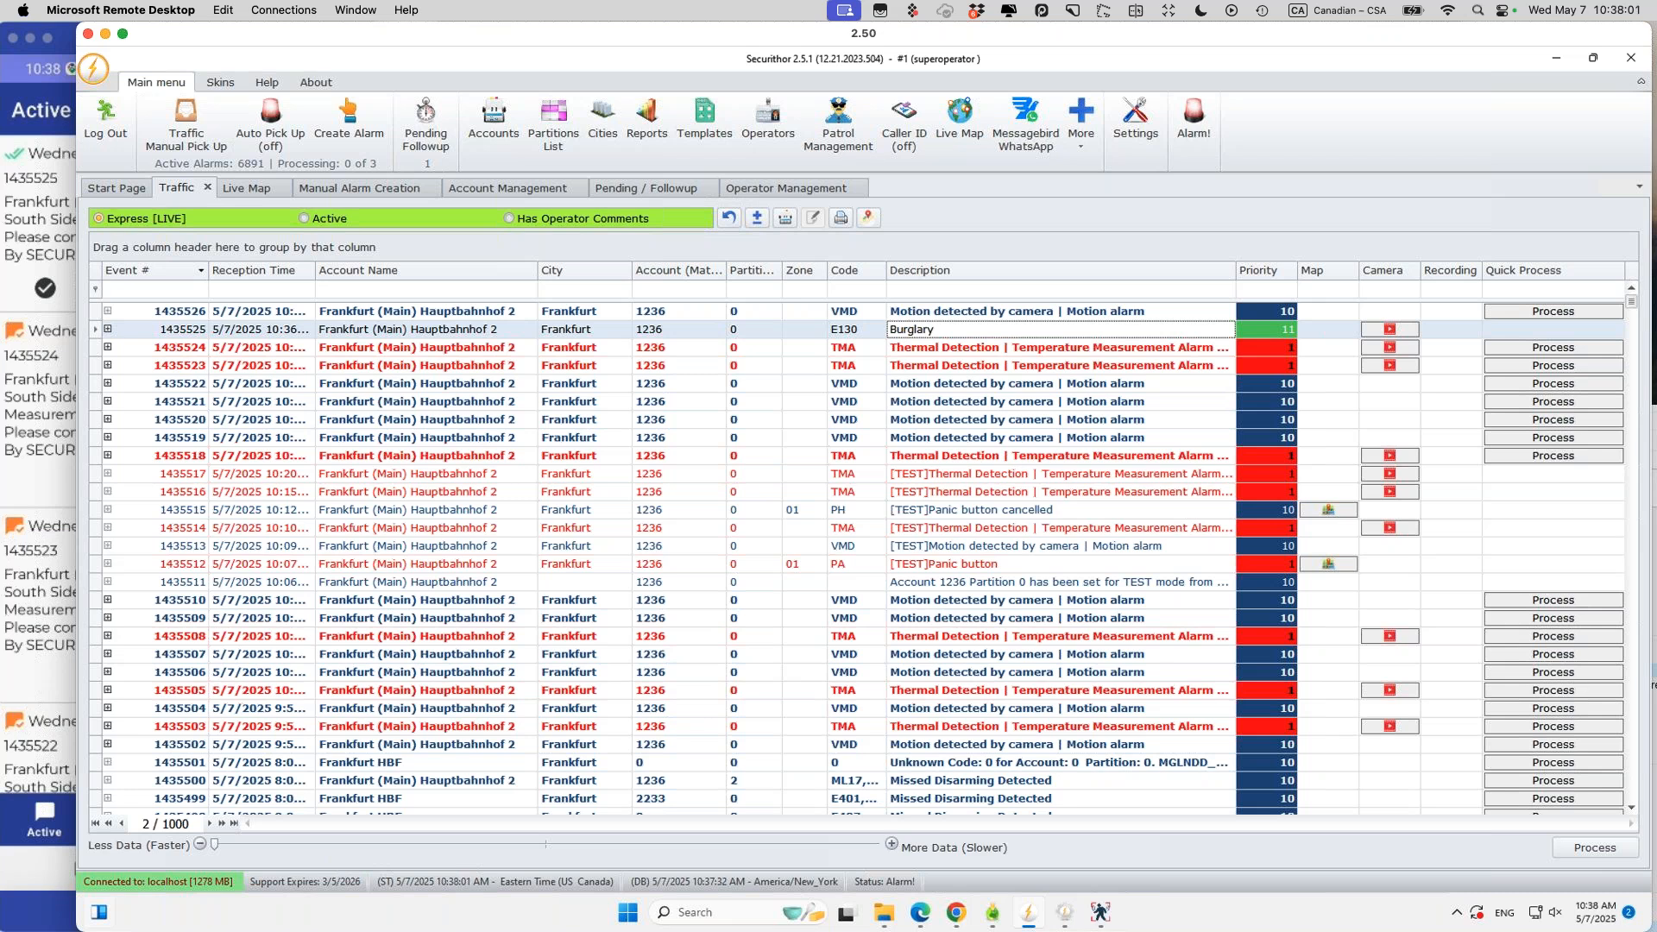
Step: Confirm Burglary alarm 1435525 in Verificathor, check the Read and Active lists, and return to Securithor
left_click(44, 216)
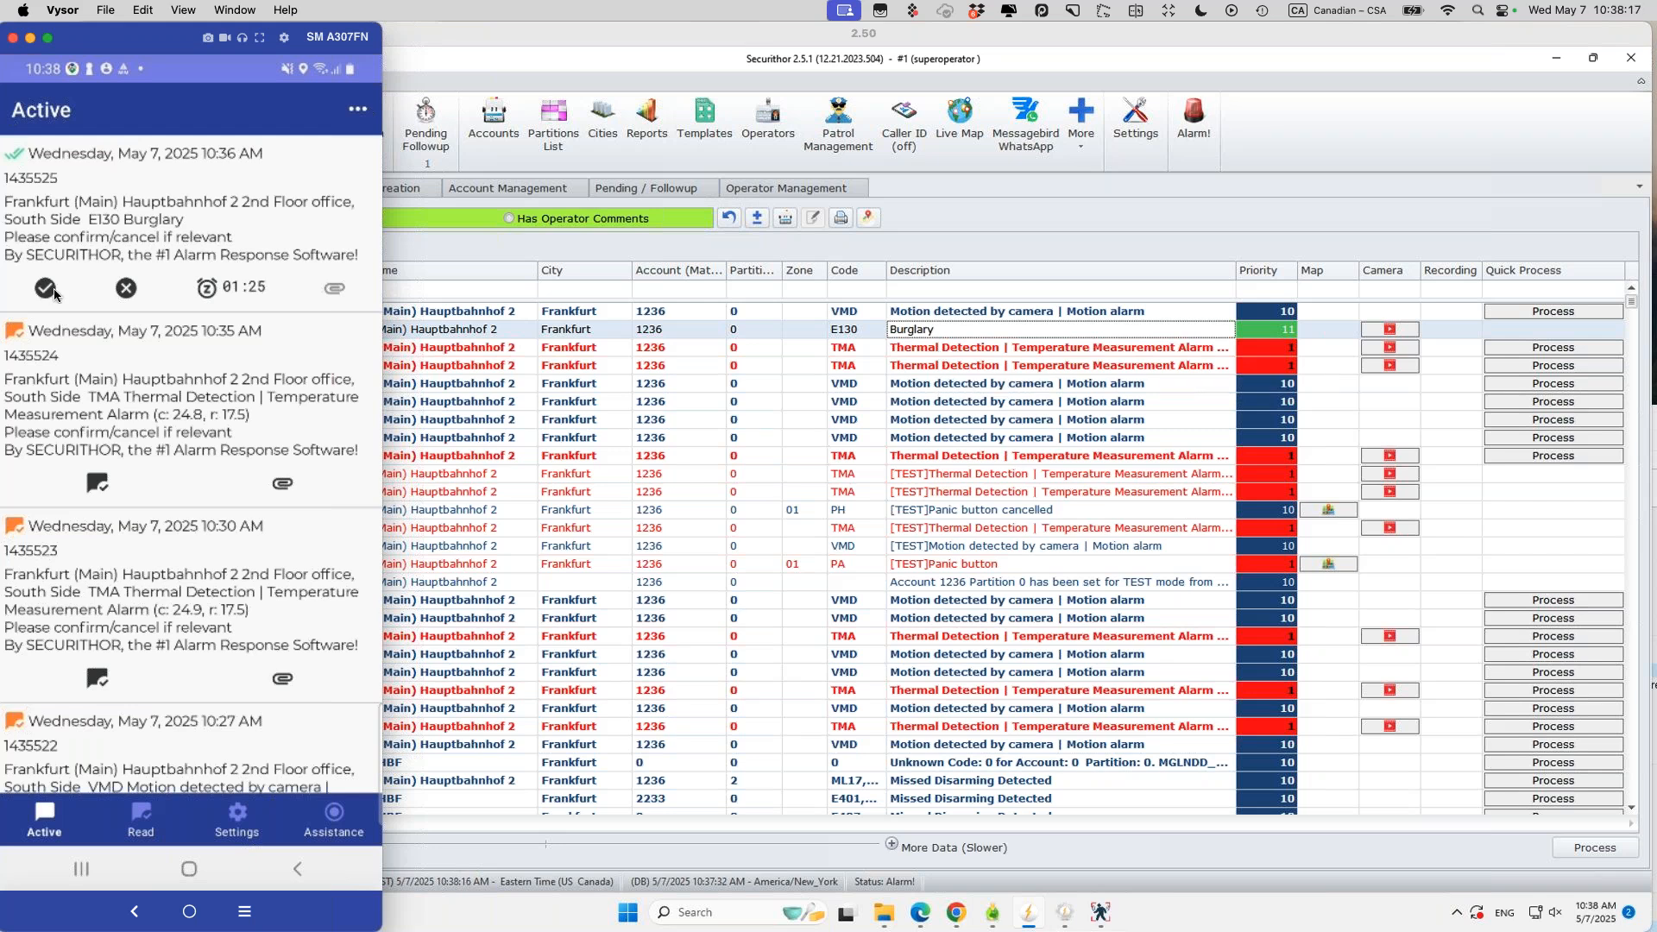
left_click(46, 290)
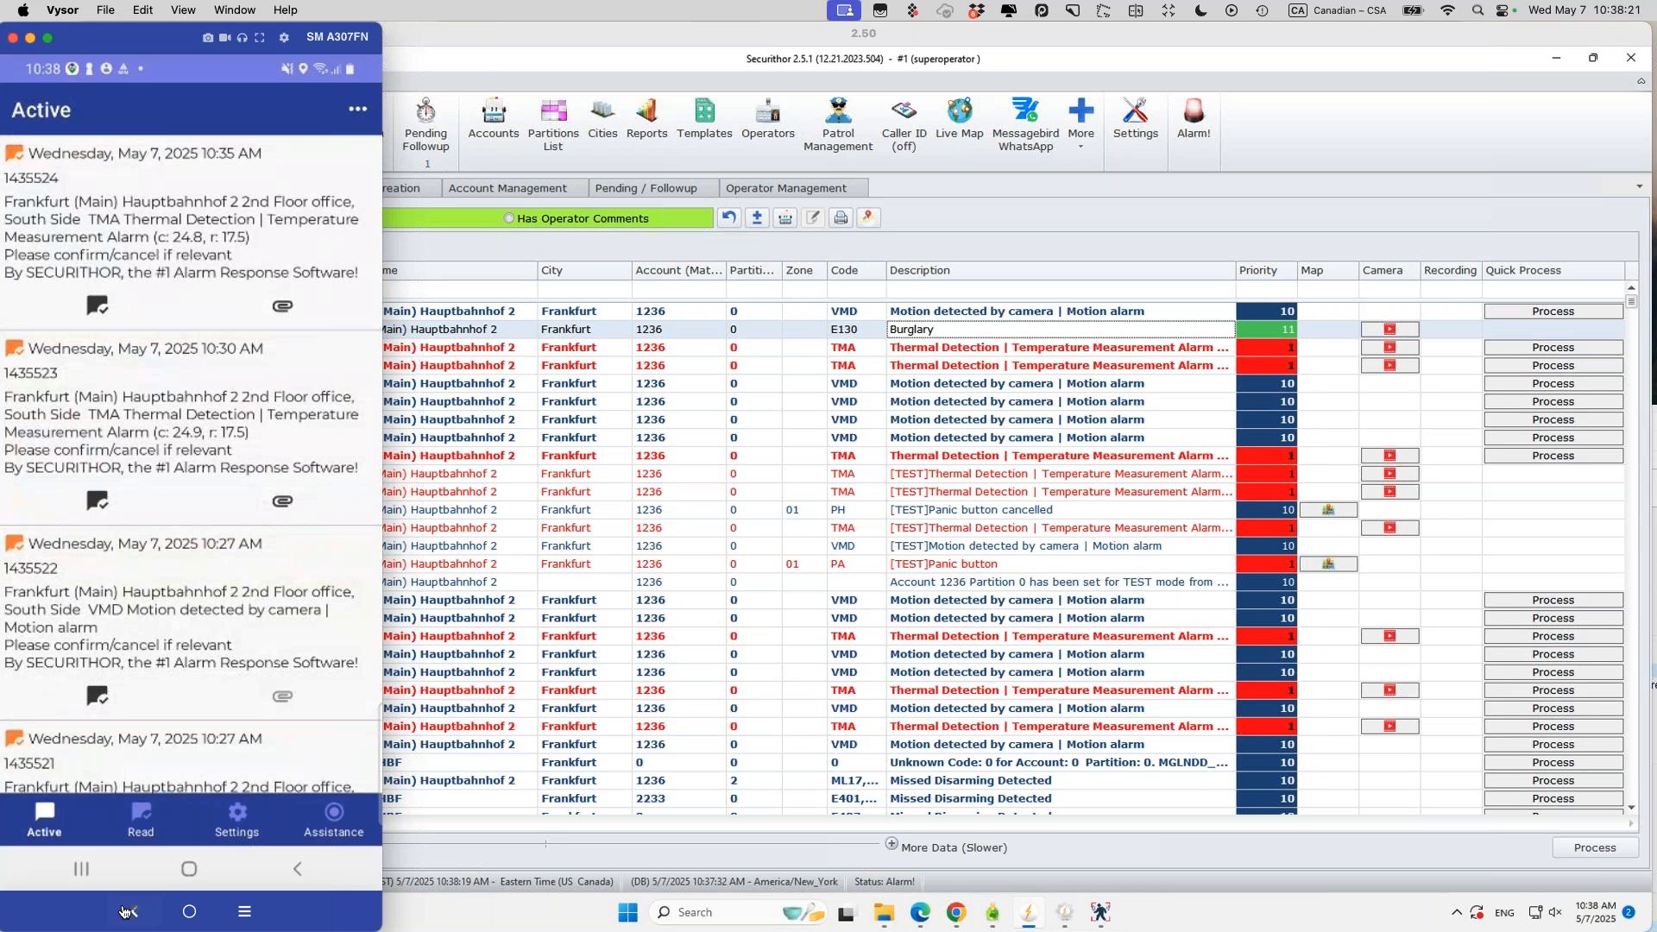
left_click(138, 819)
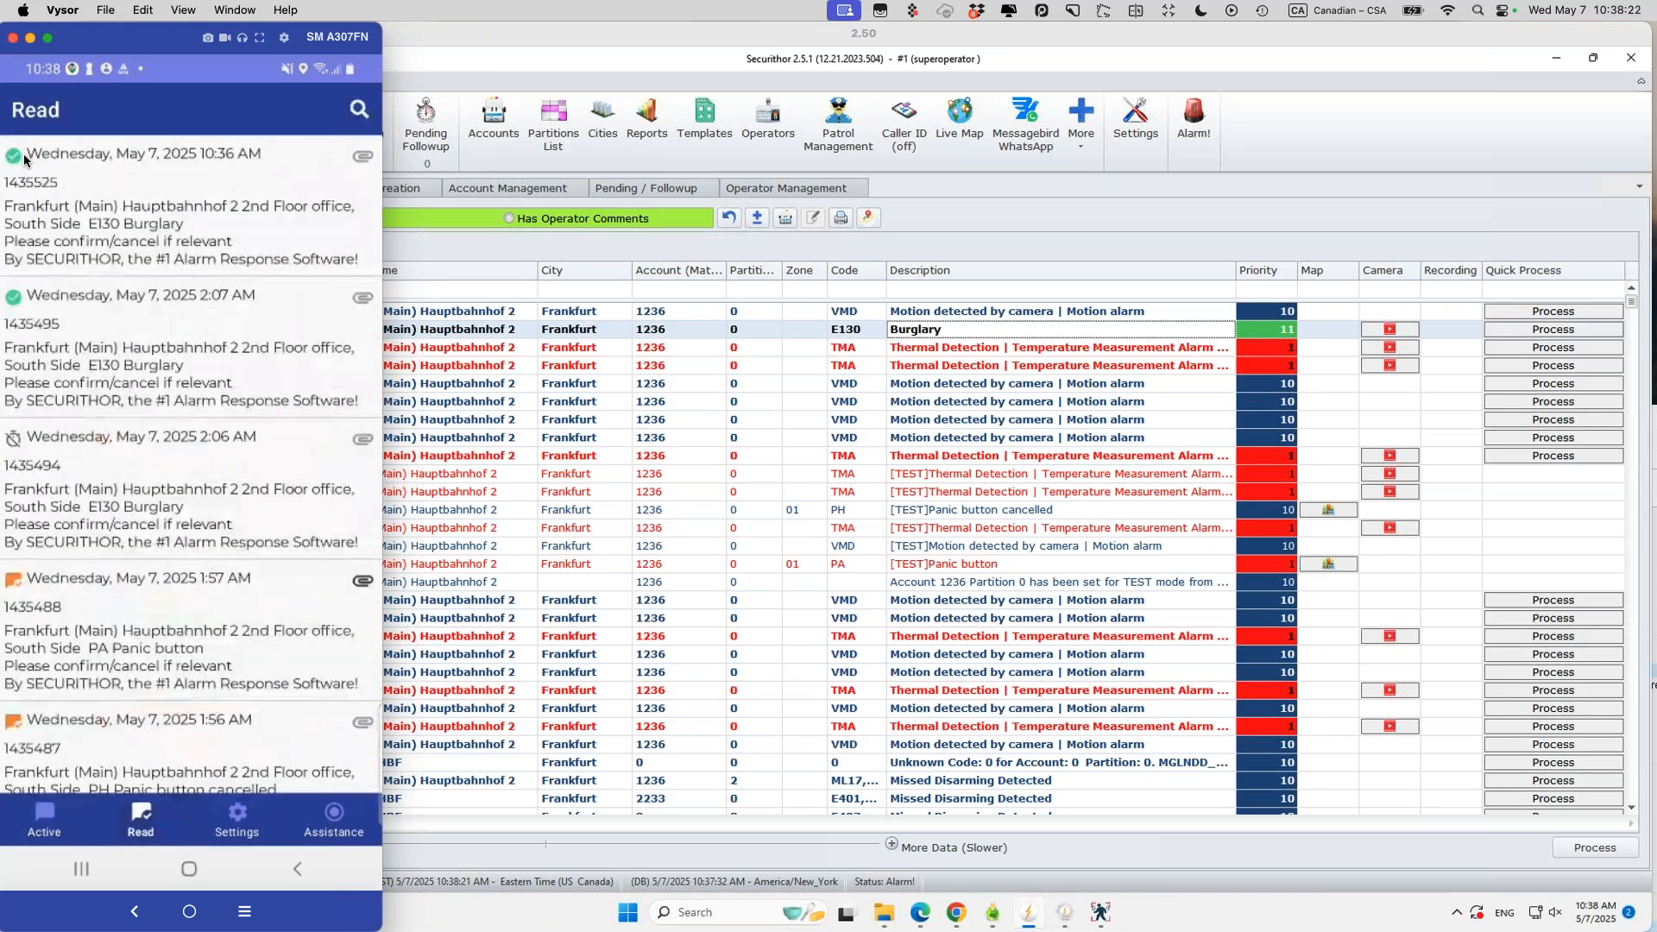
left_click(45, 816)
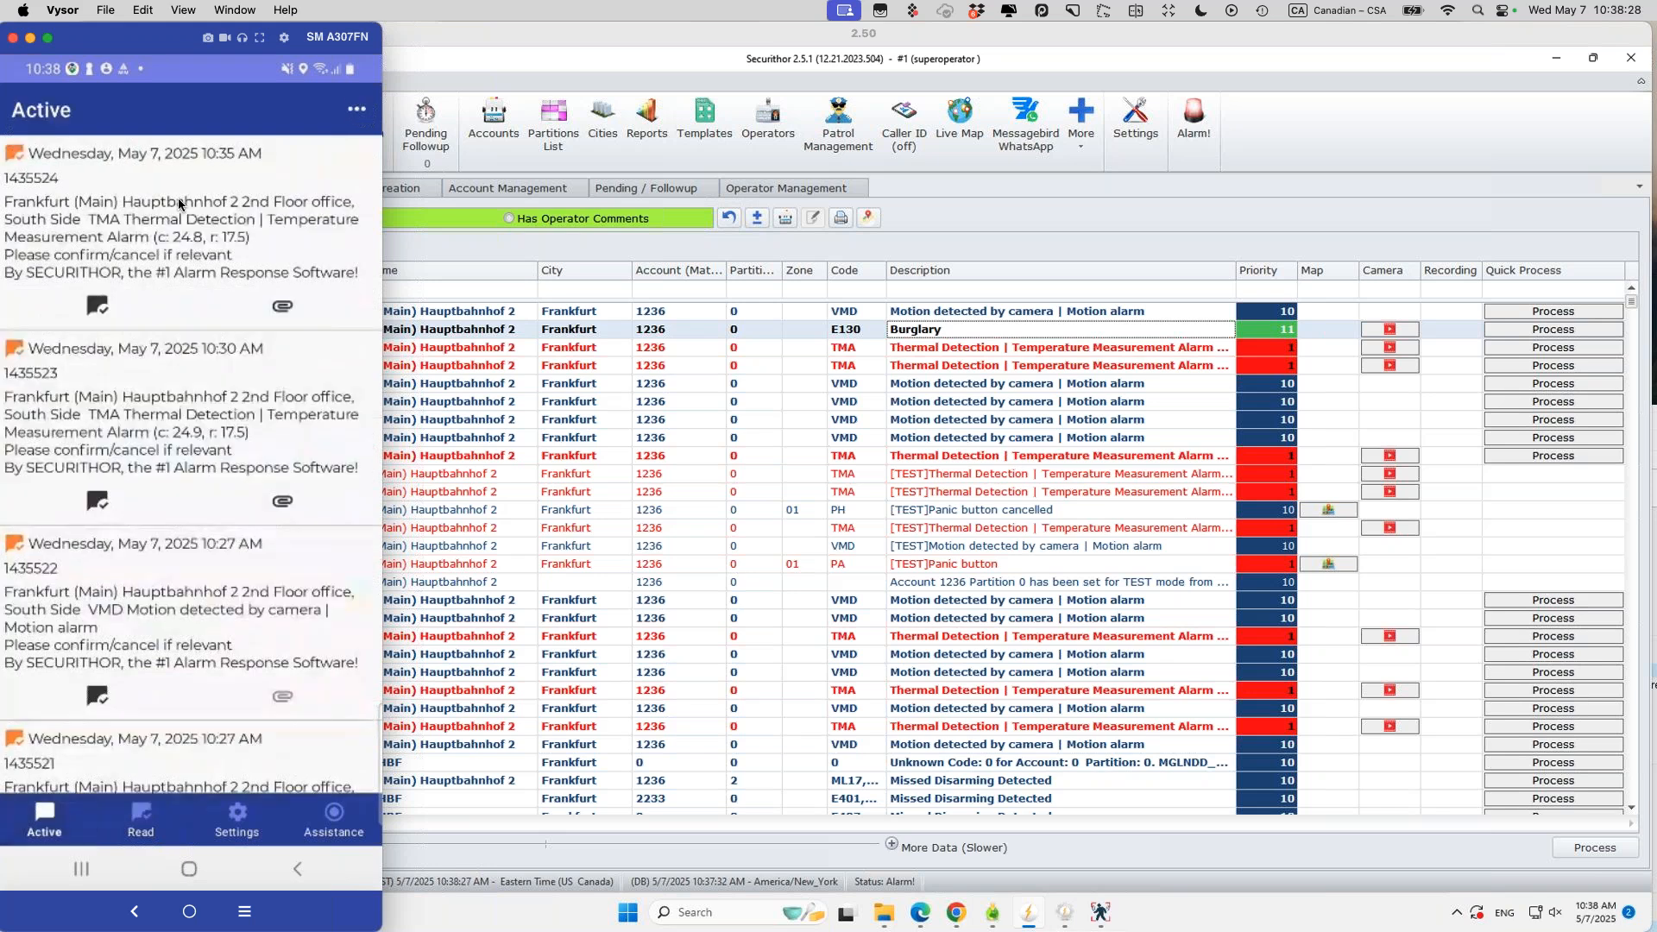
left_click(1255, 251)
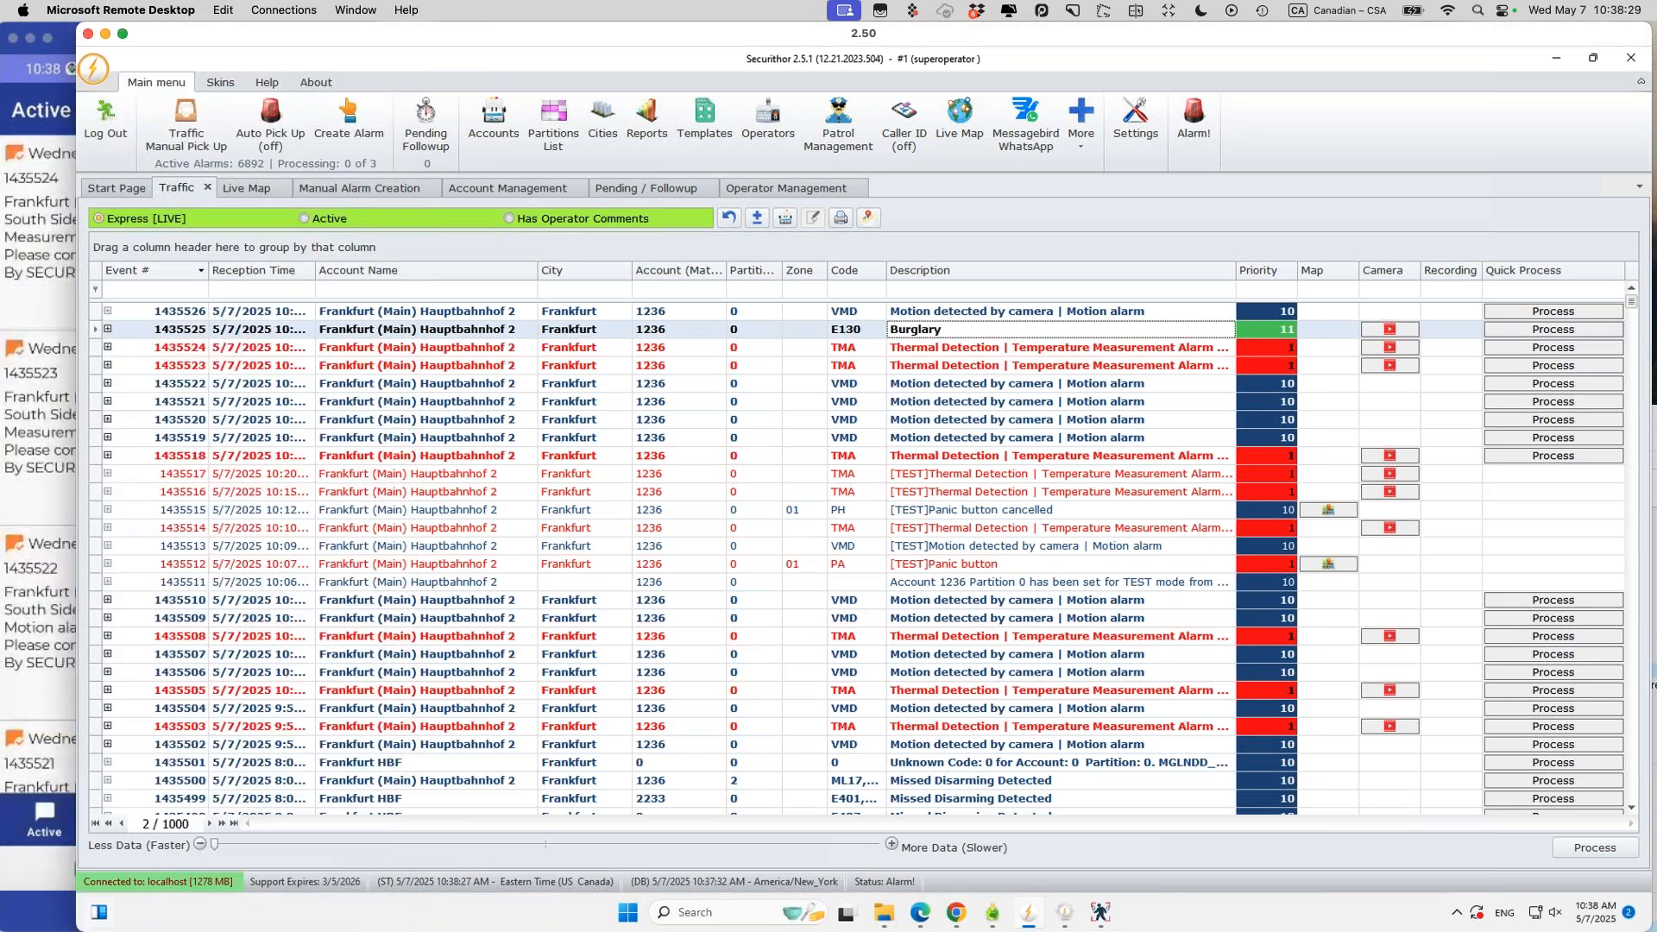
left_click(754, 333)
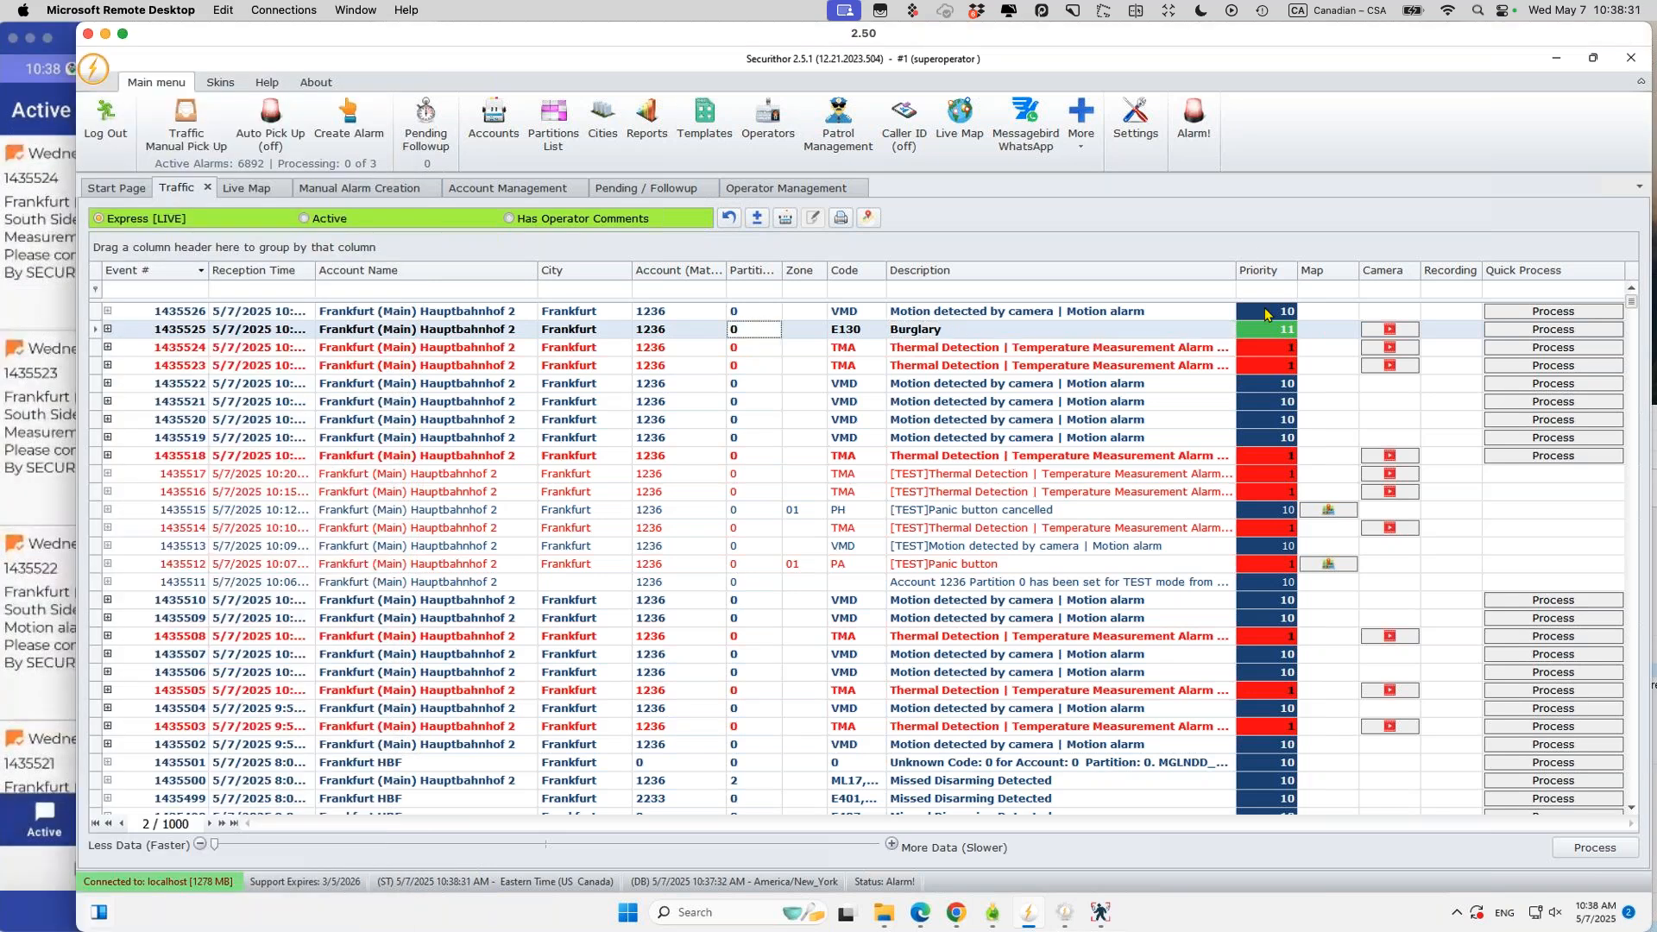
left_click(108, 329)
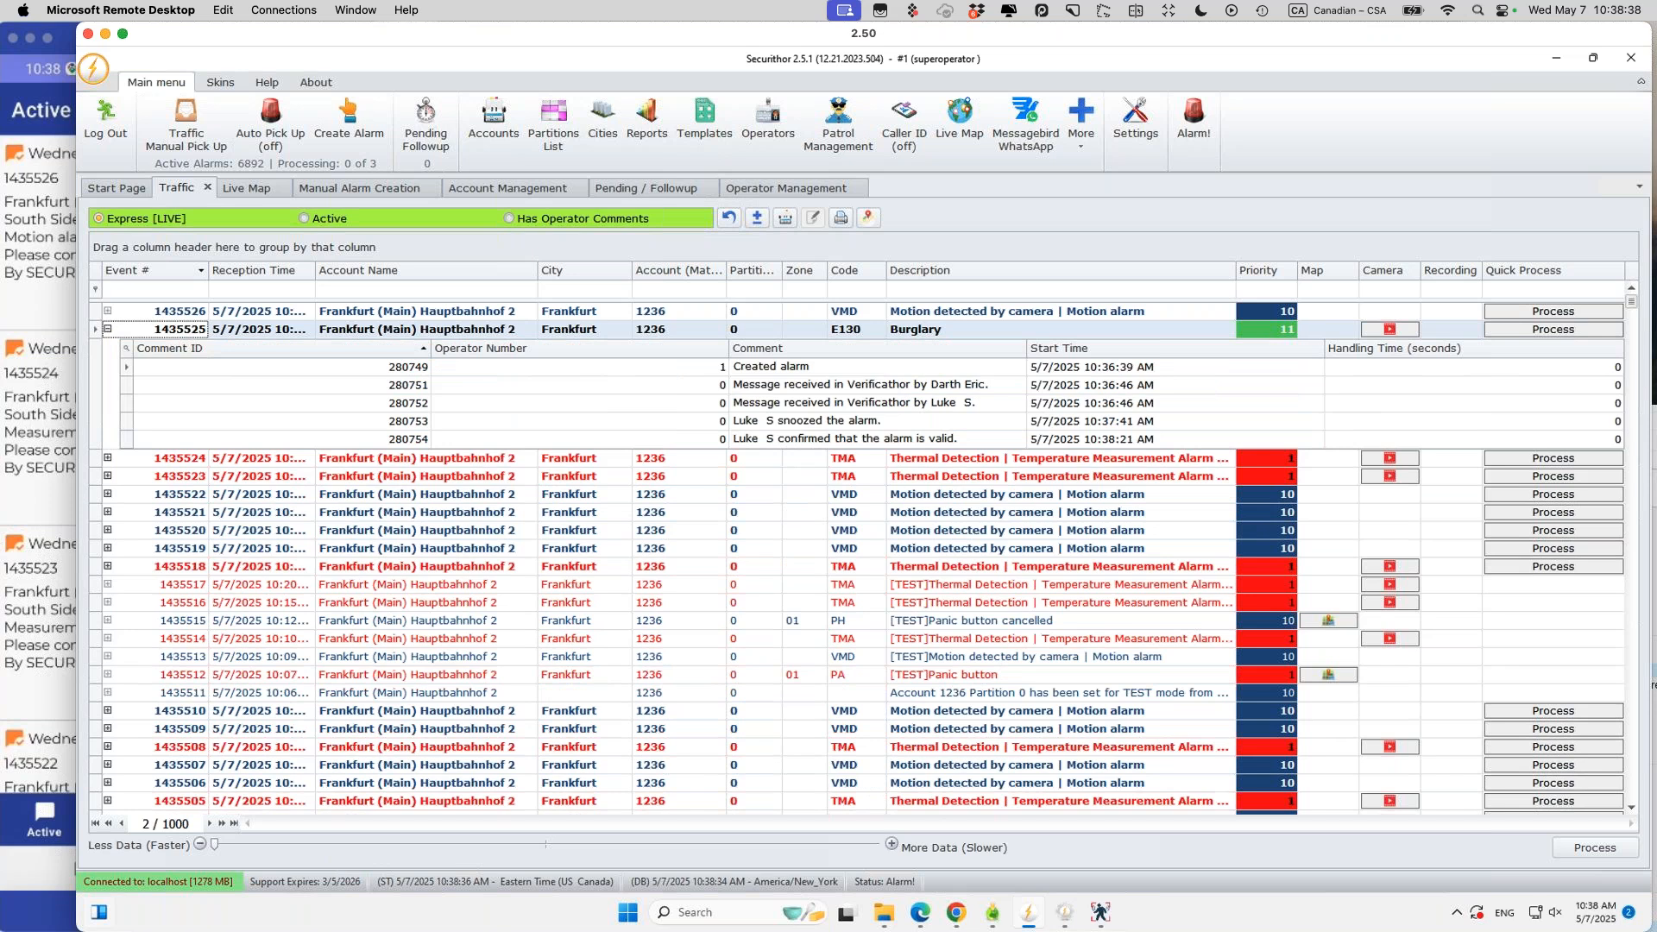
left_click(108, 329)
left_click(108, 329)
left_click(1060, 333)
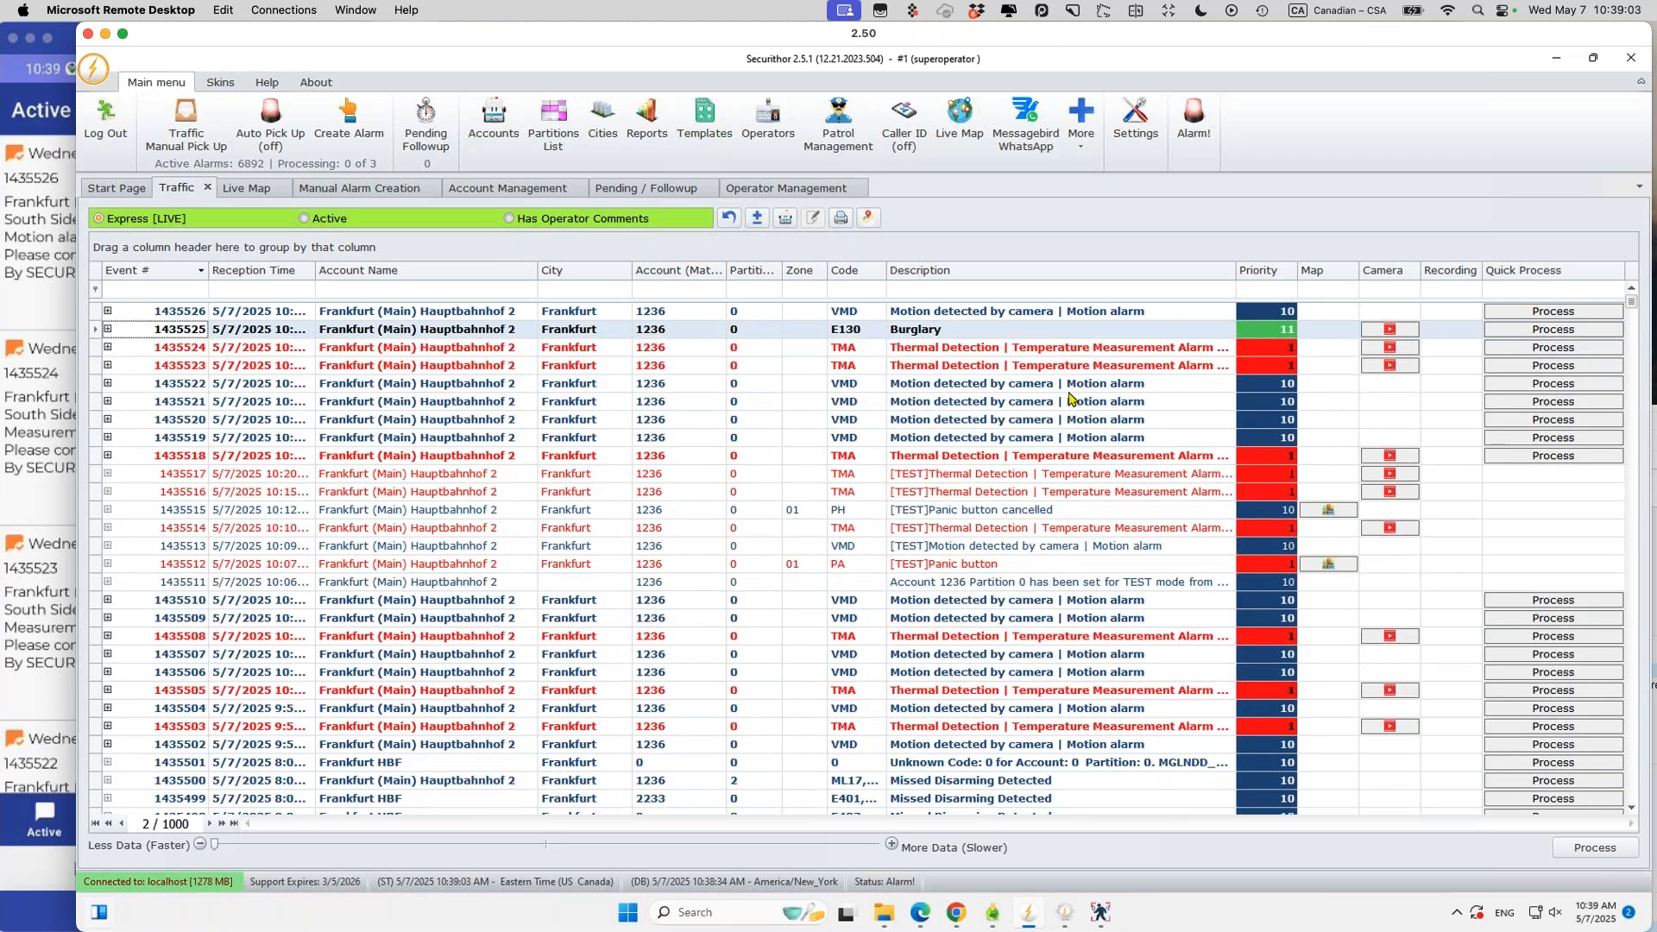
left_click(1068, 333)
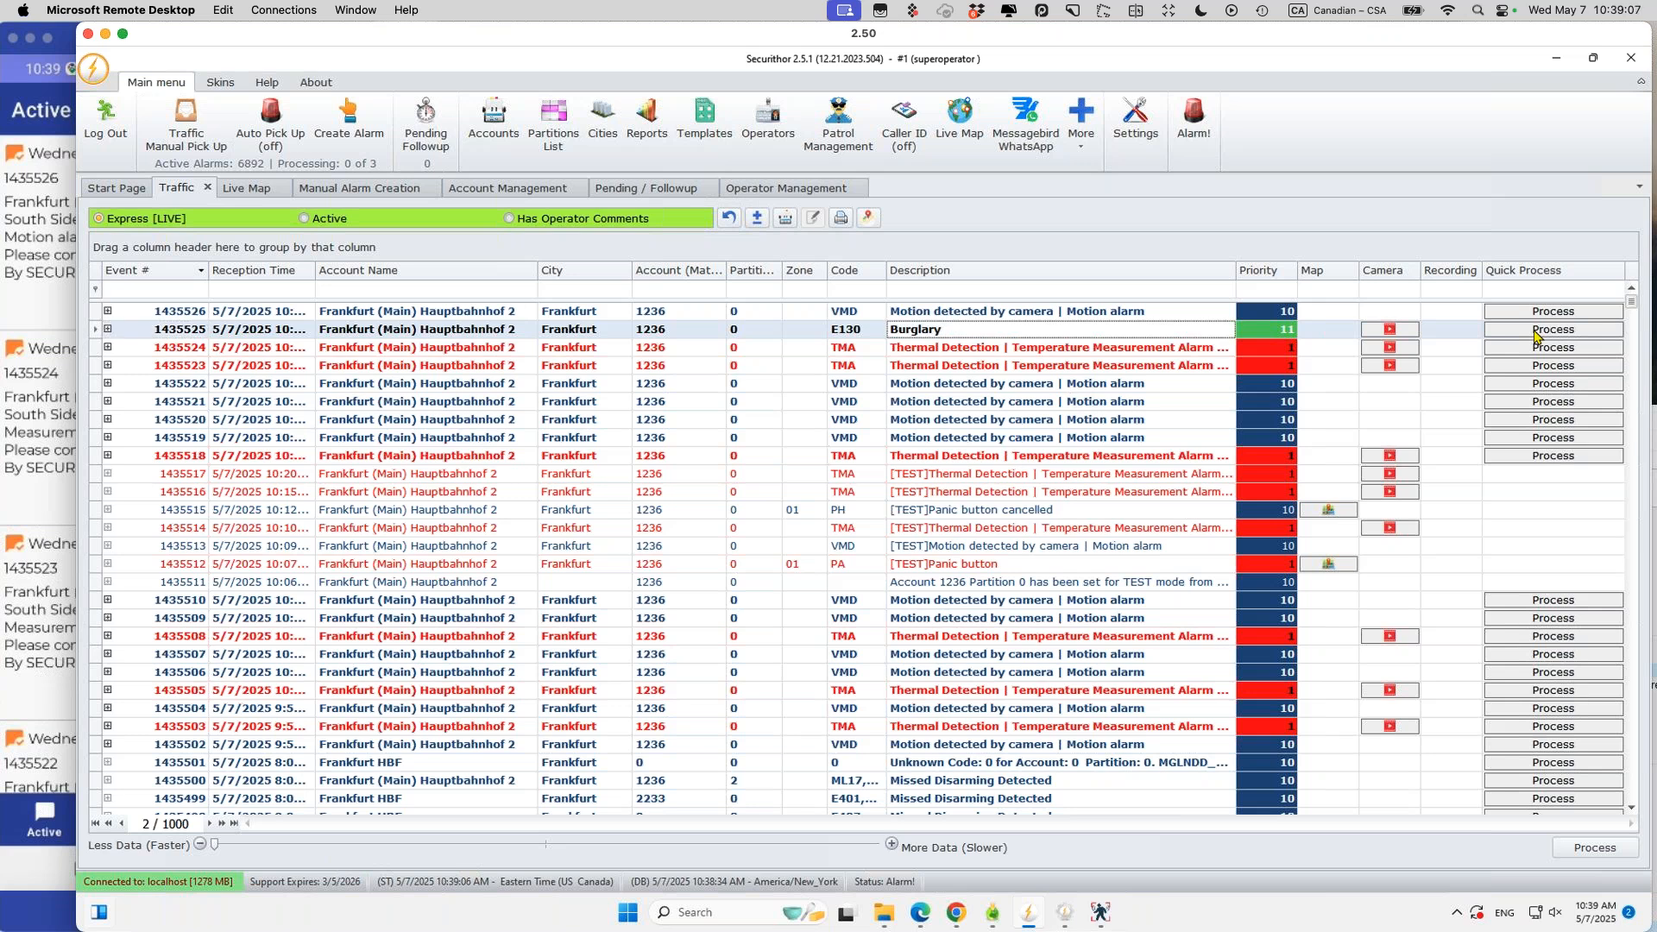
Step: Process Burglary event 1435525, view its Event History, and open Write Comments to finalize it
left_click(1585, 851)
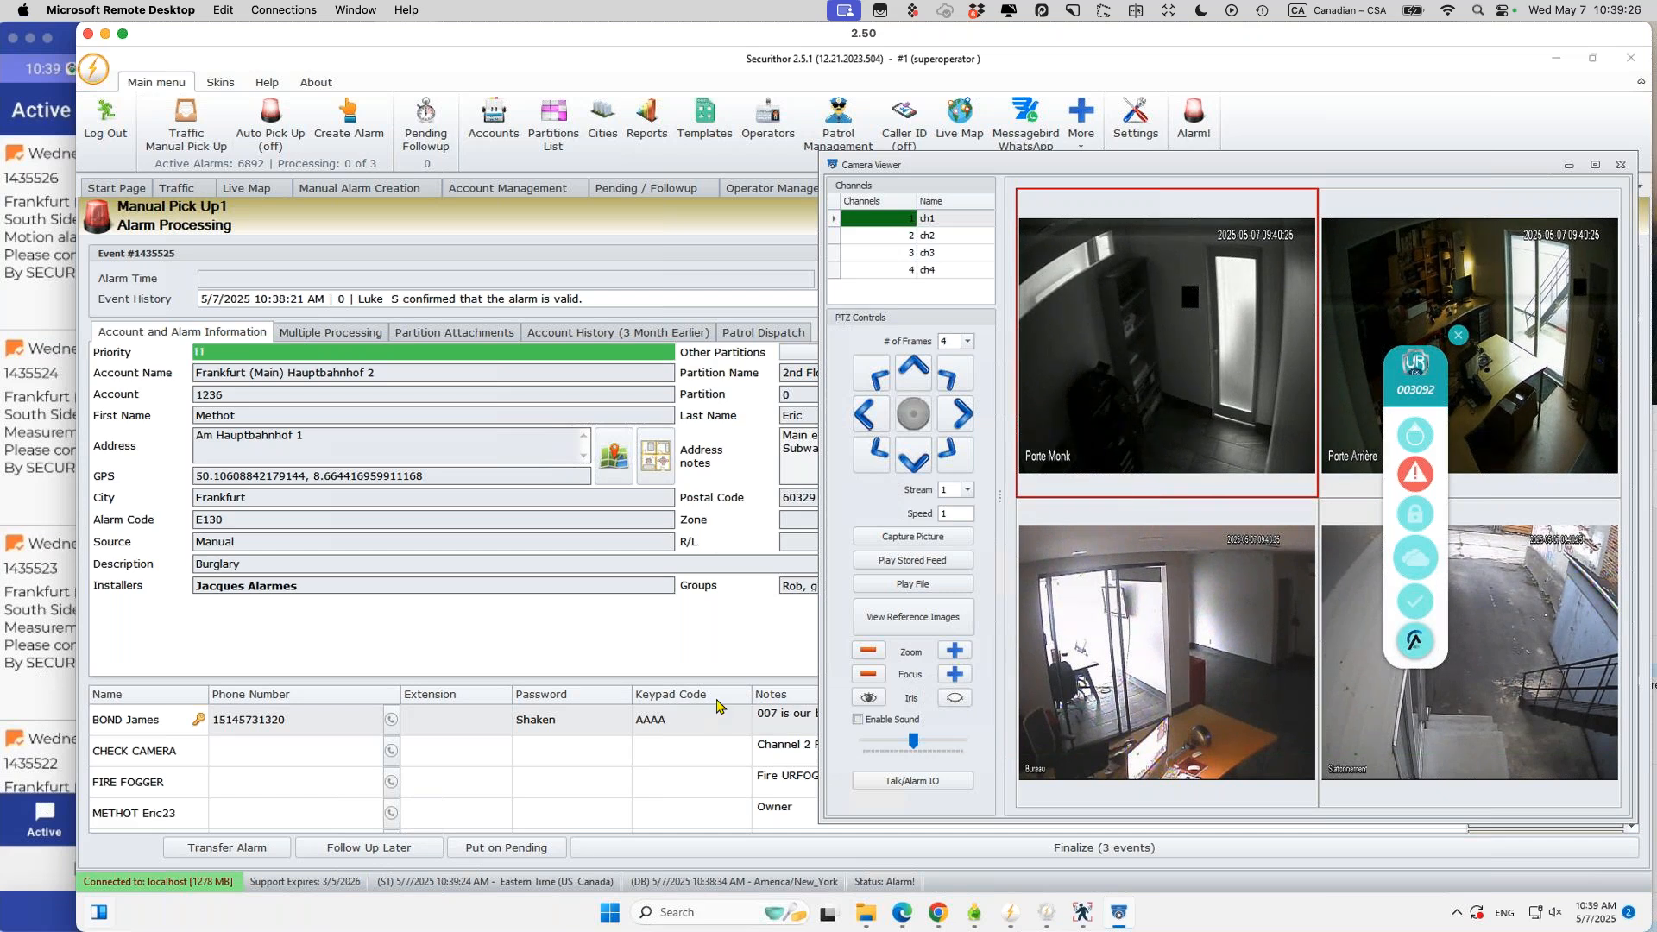
left_click(1643, 300)
left_click(1622, 300)
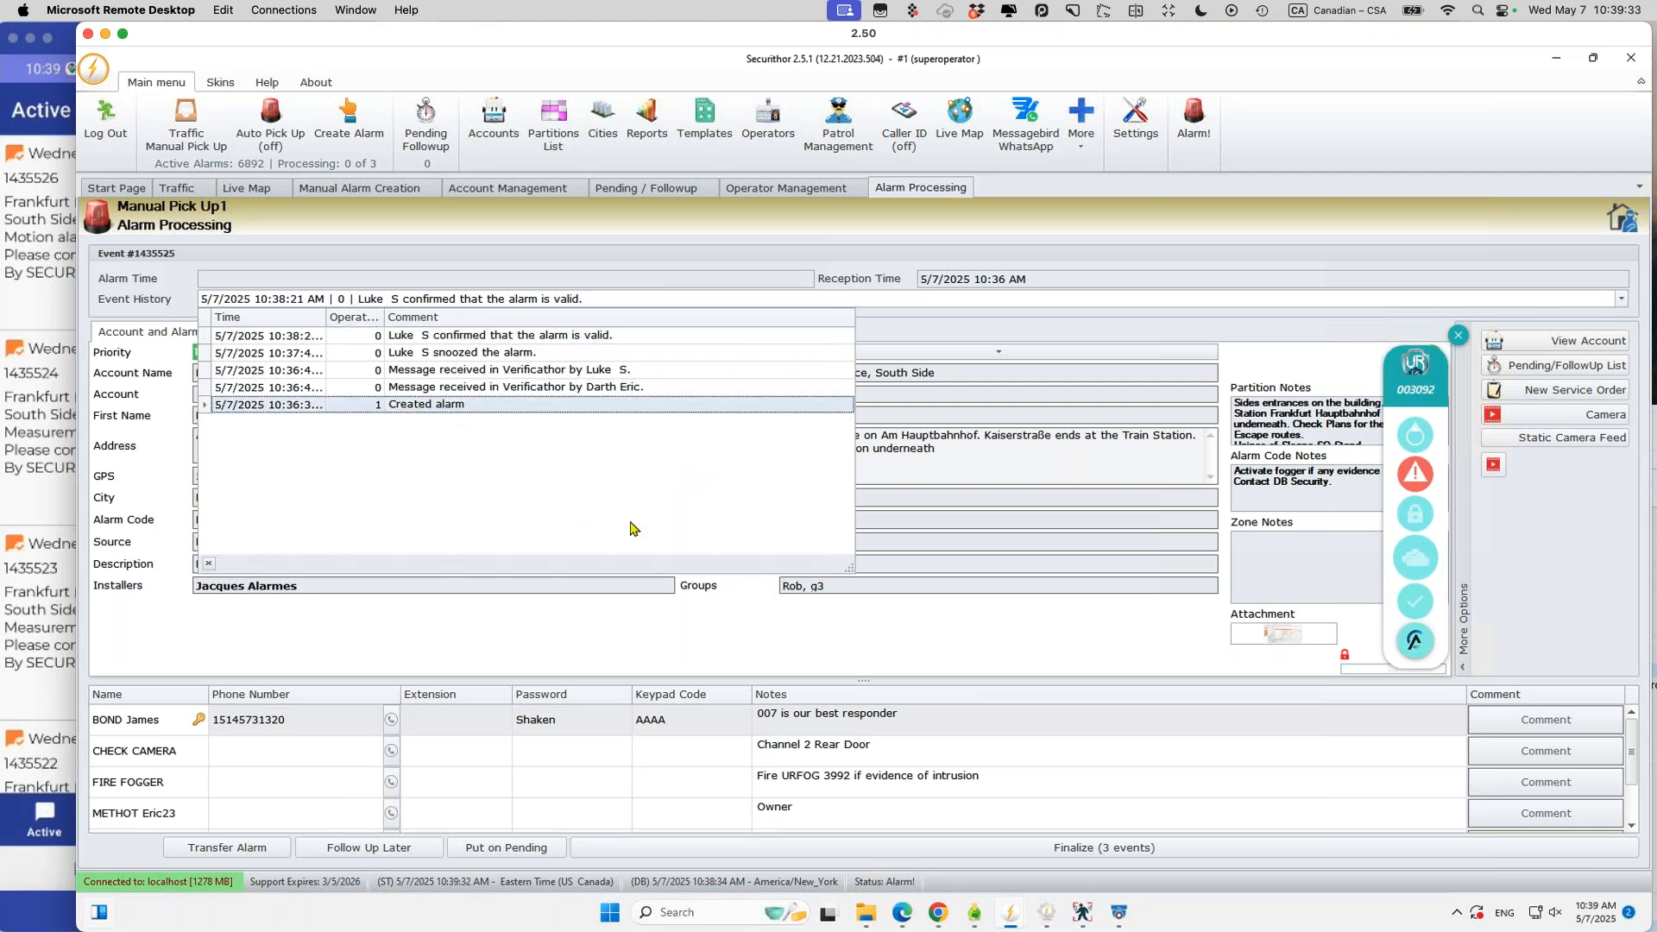
left_click(912, 849)
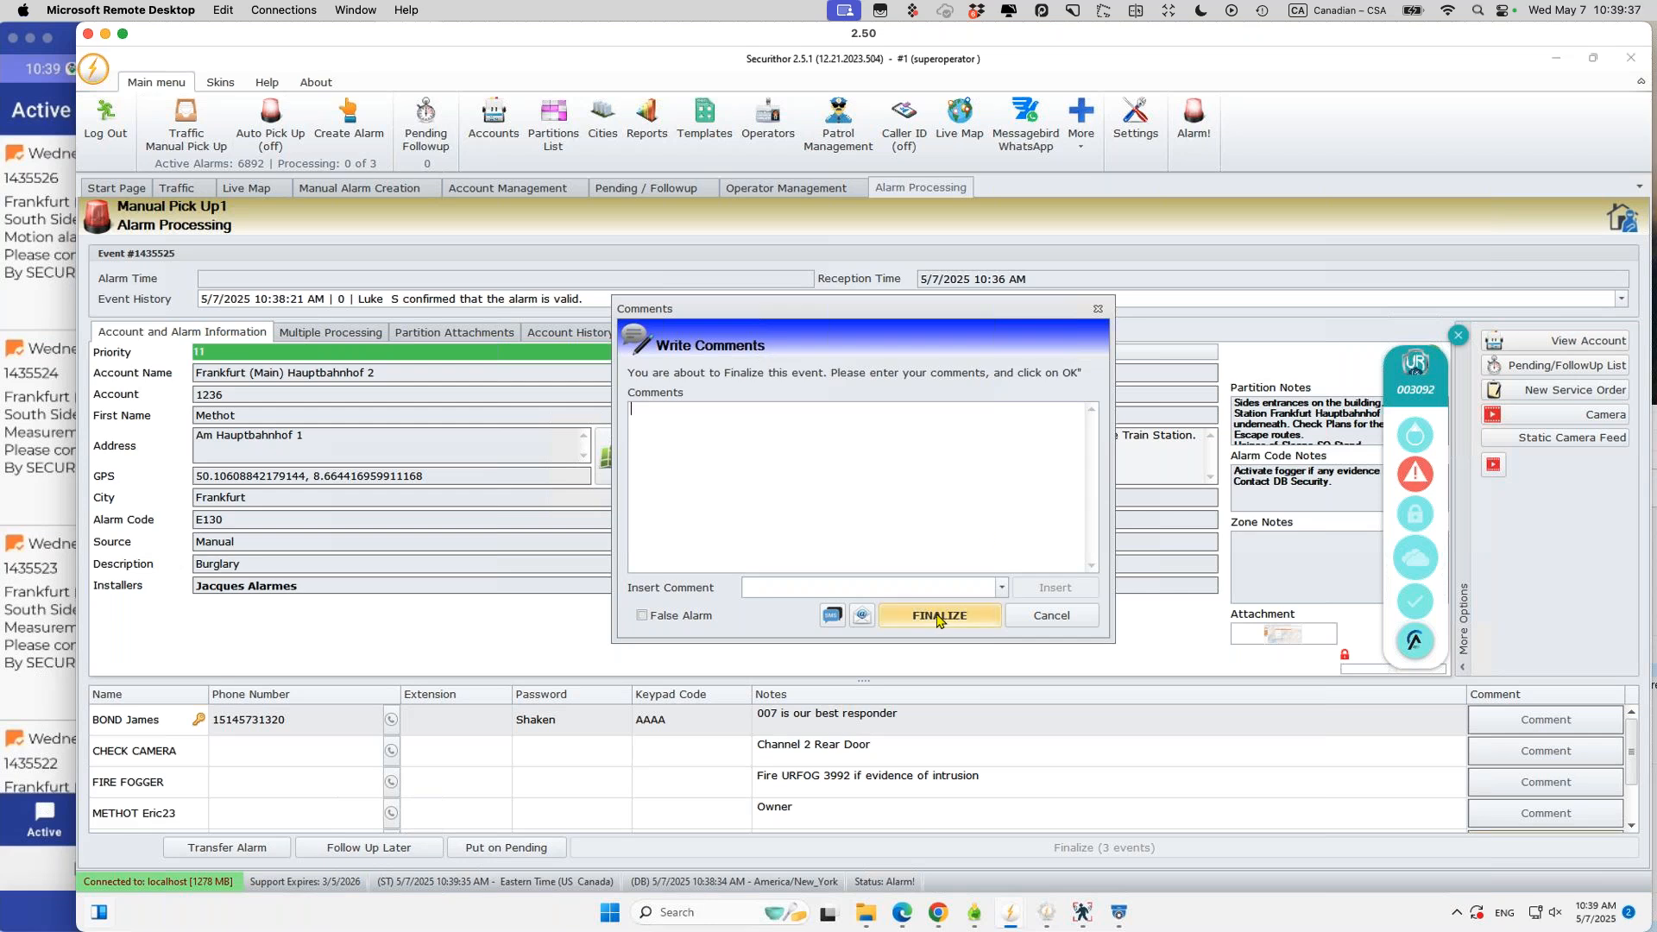
Step: Finalize Burglary event 1435525 with the predefined comment 'All clear at the location. No action required'
left_click(939, 617)
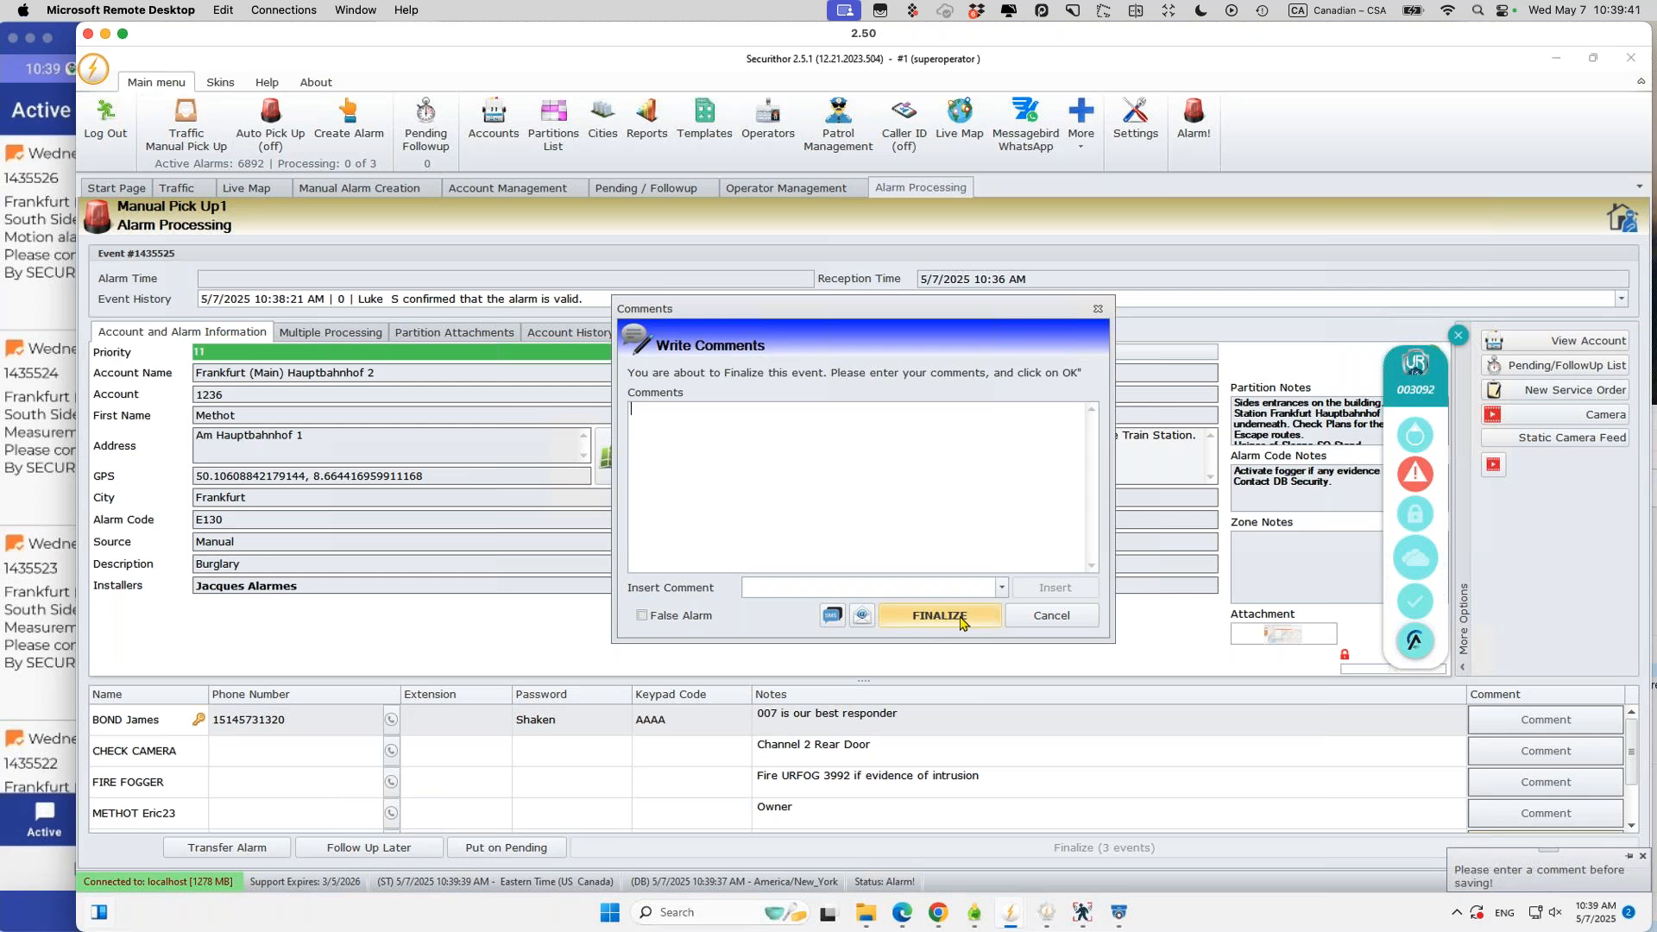
left_click(940, 618)
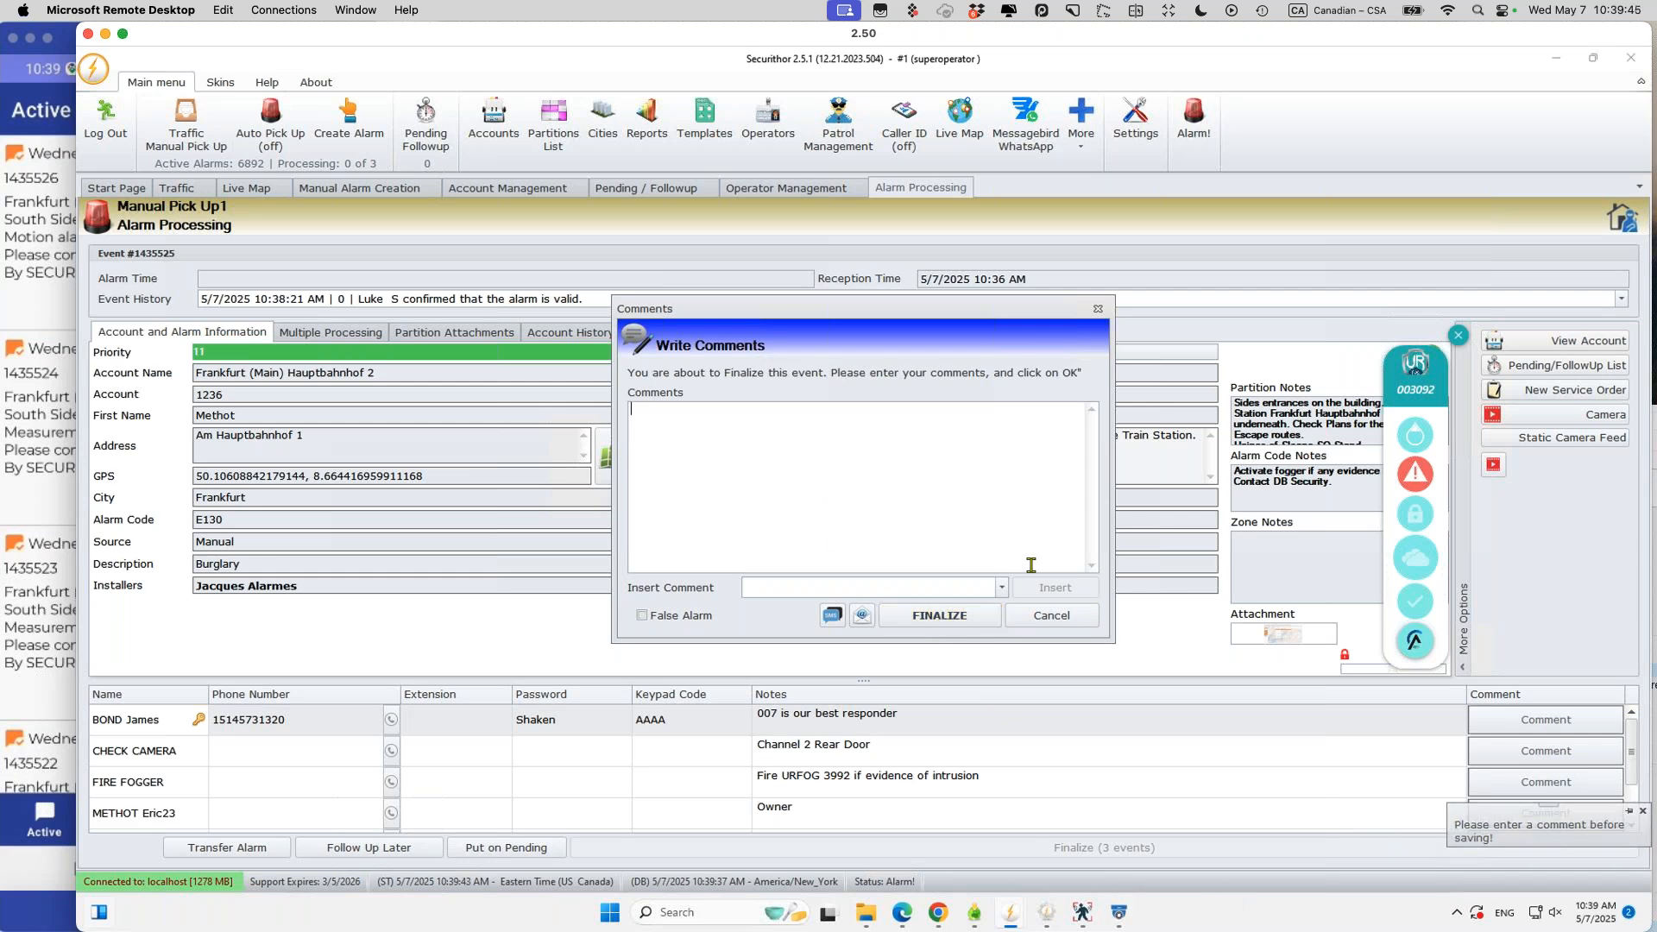
left_click(998, 591)
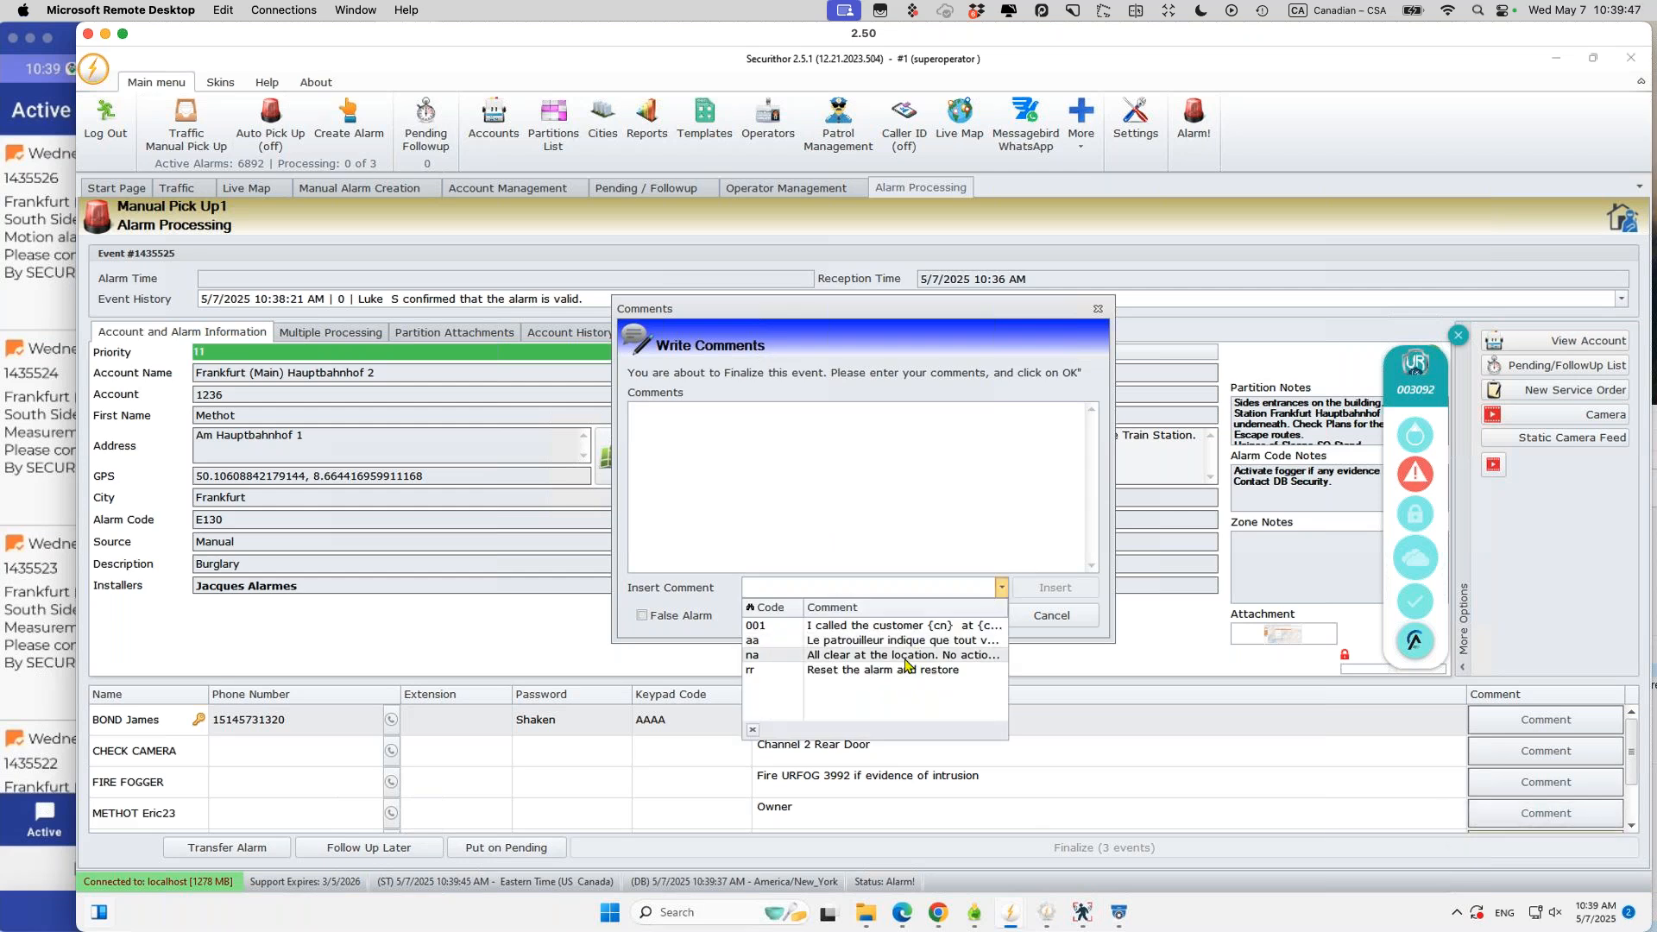
left_click(916, 661)
left_click(1048, 591)
left_click(935, 615)
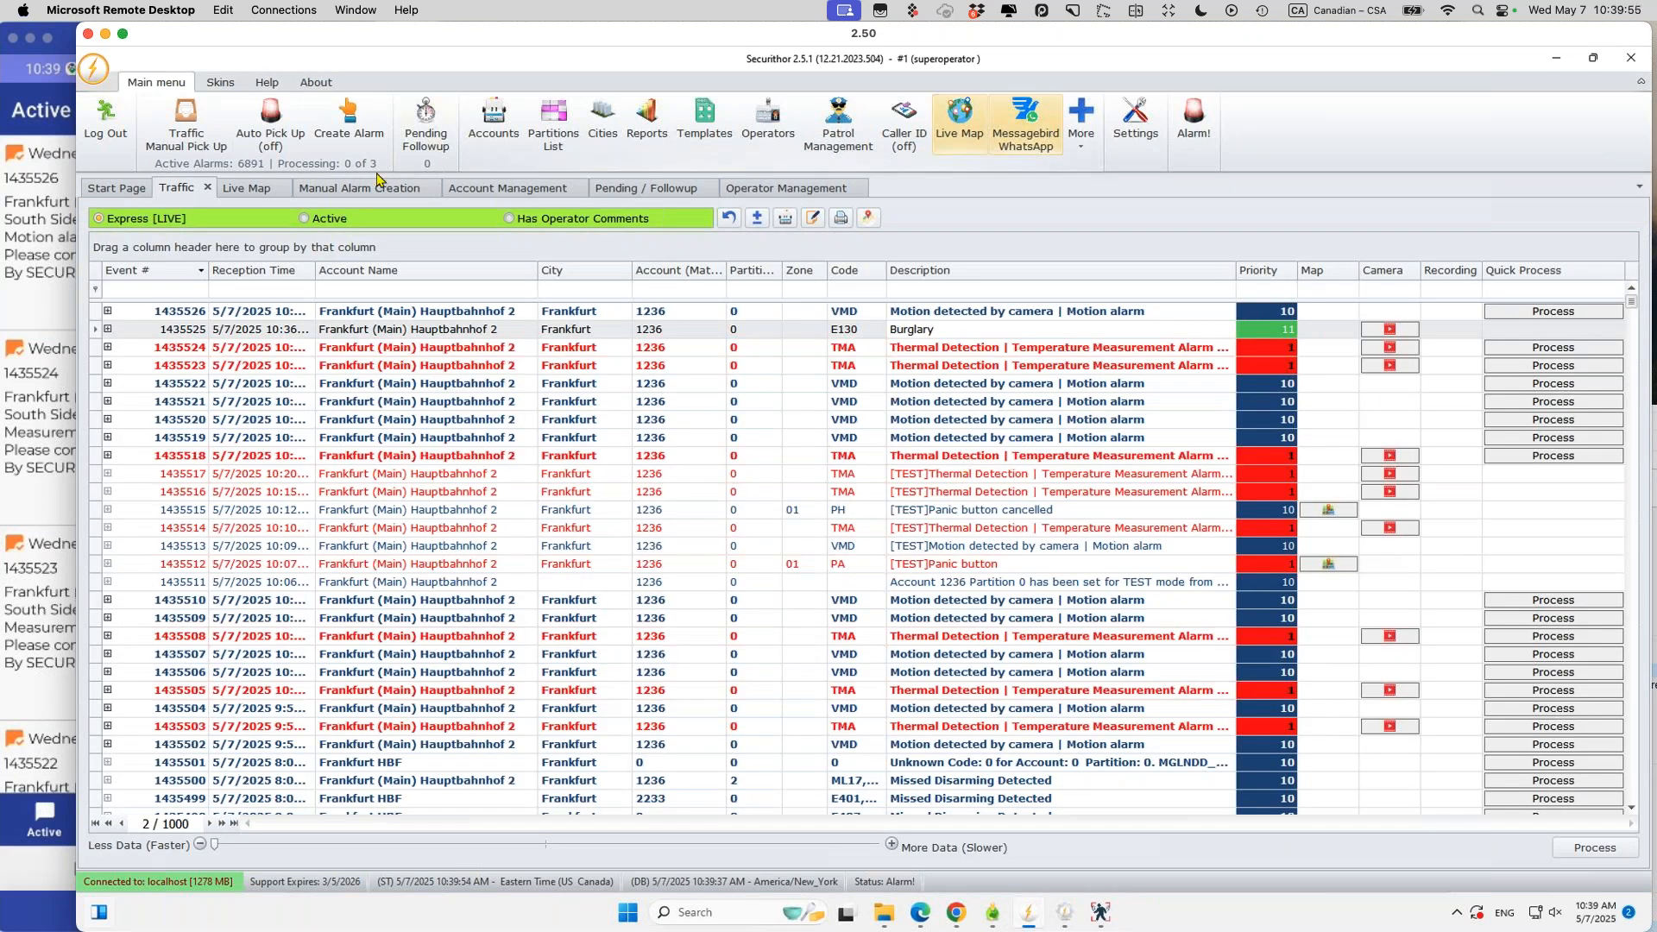
Step: Review the read and active alarm lists in the mirrored Verificathor phone app
left_click(42, 243)
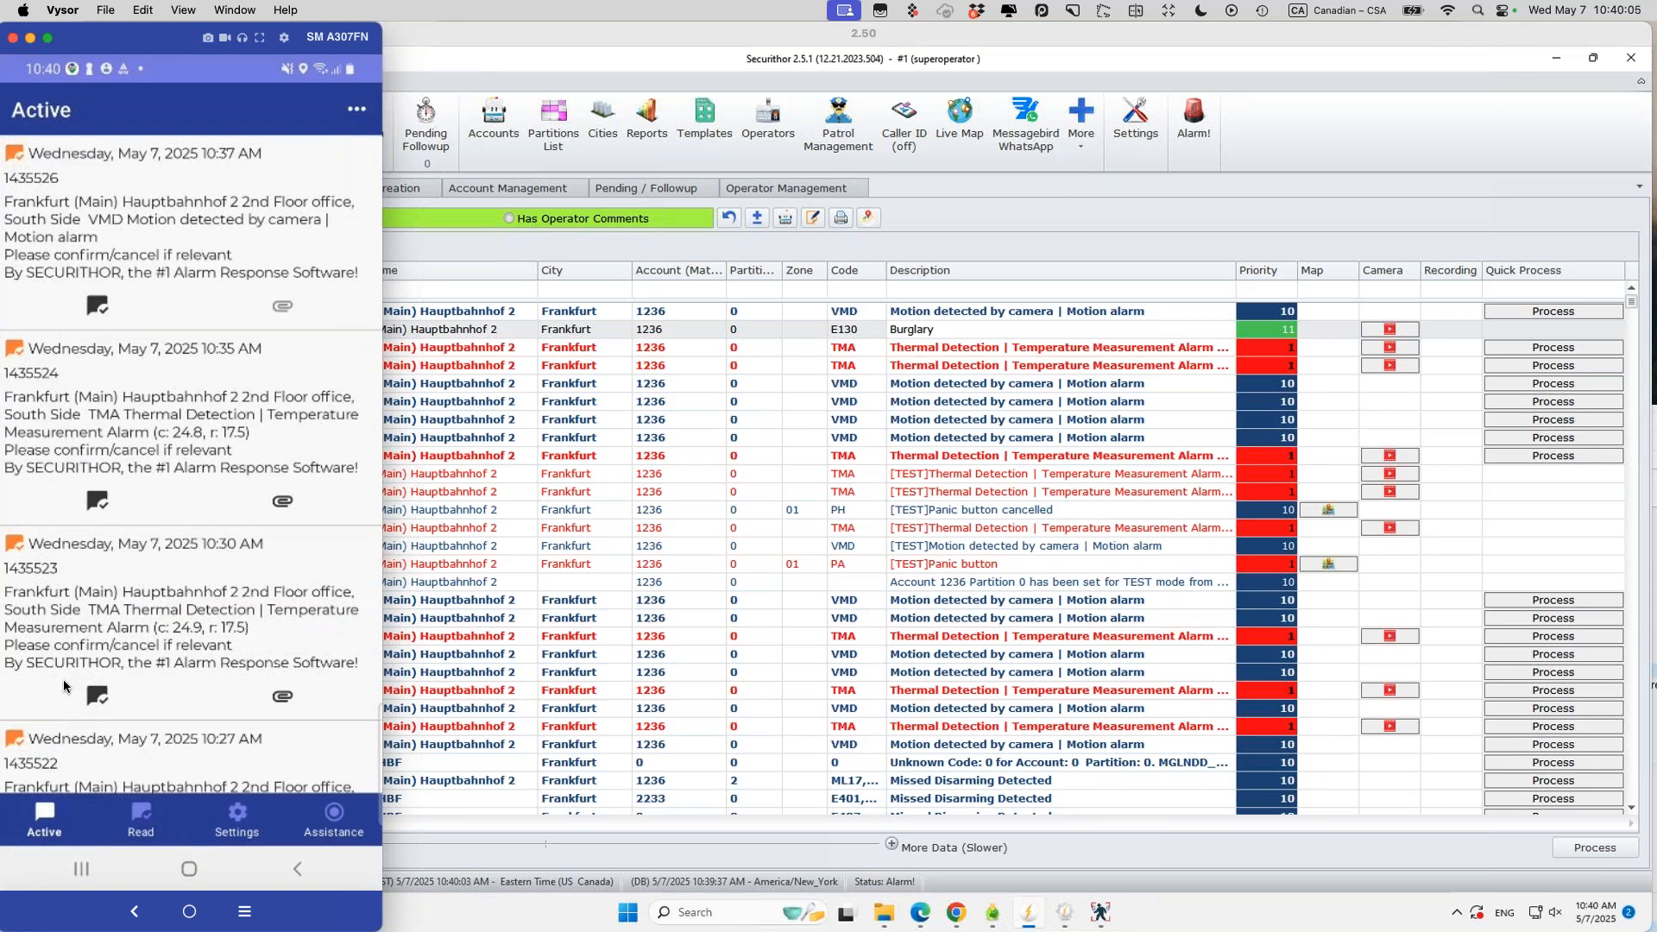
left_click(136, 820)
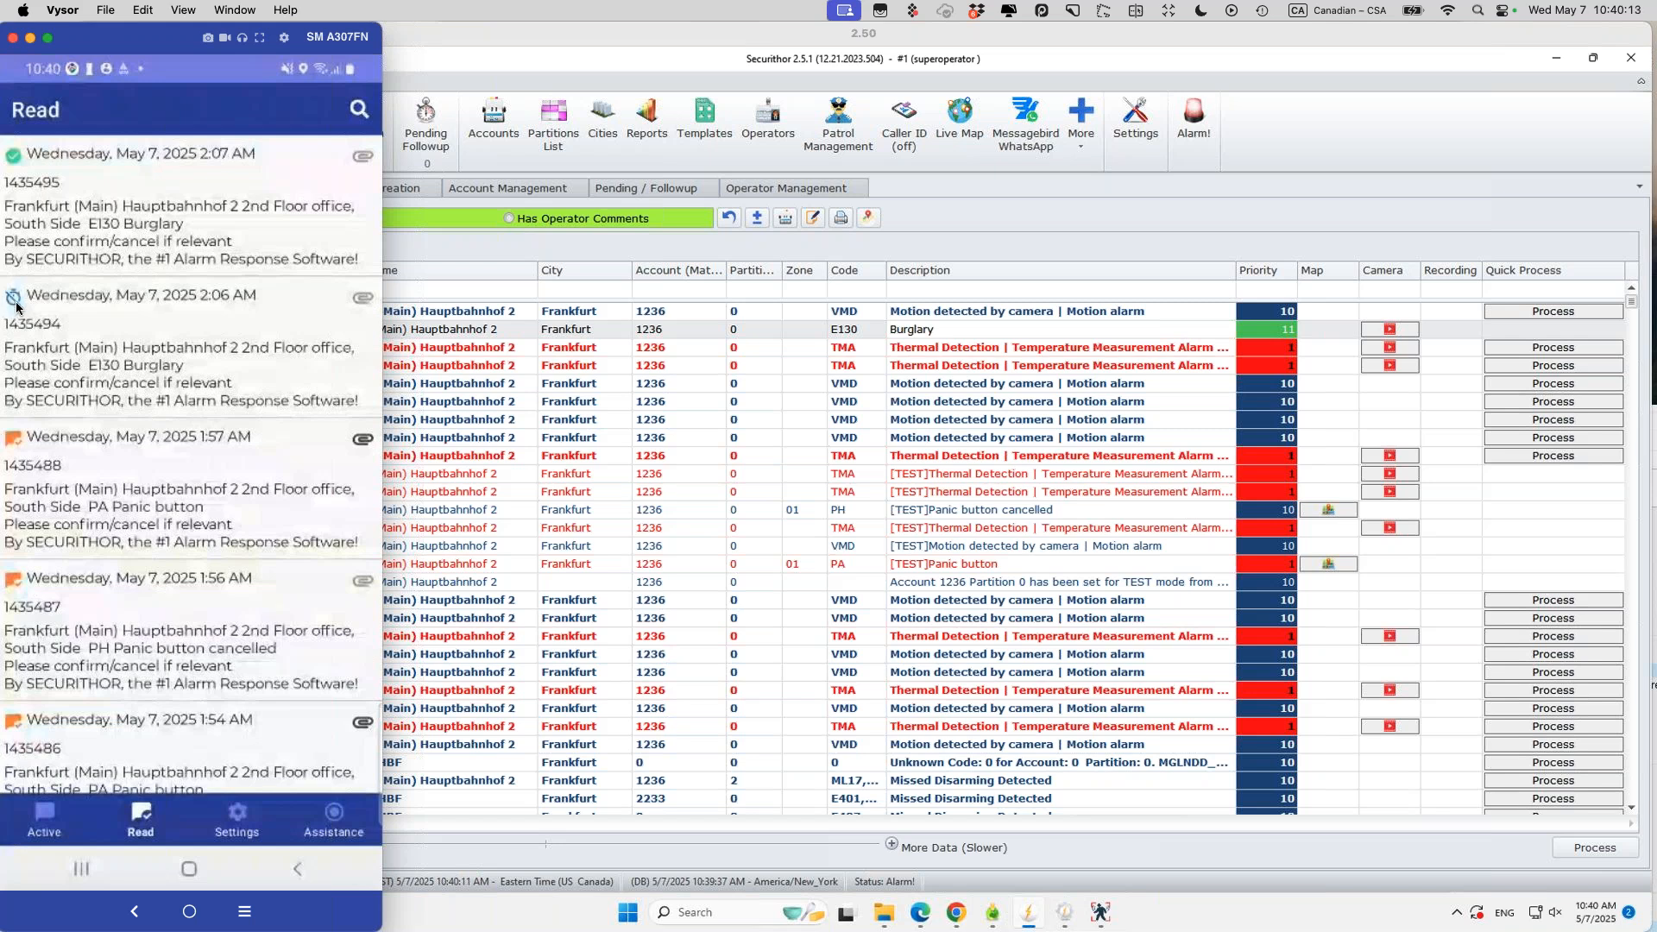
left_click_drag(162, 36, 791, 39)
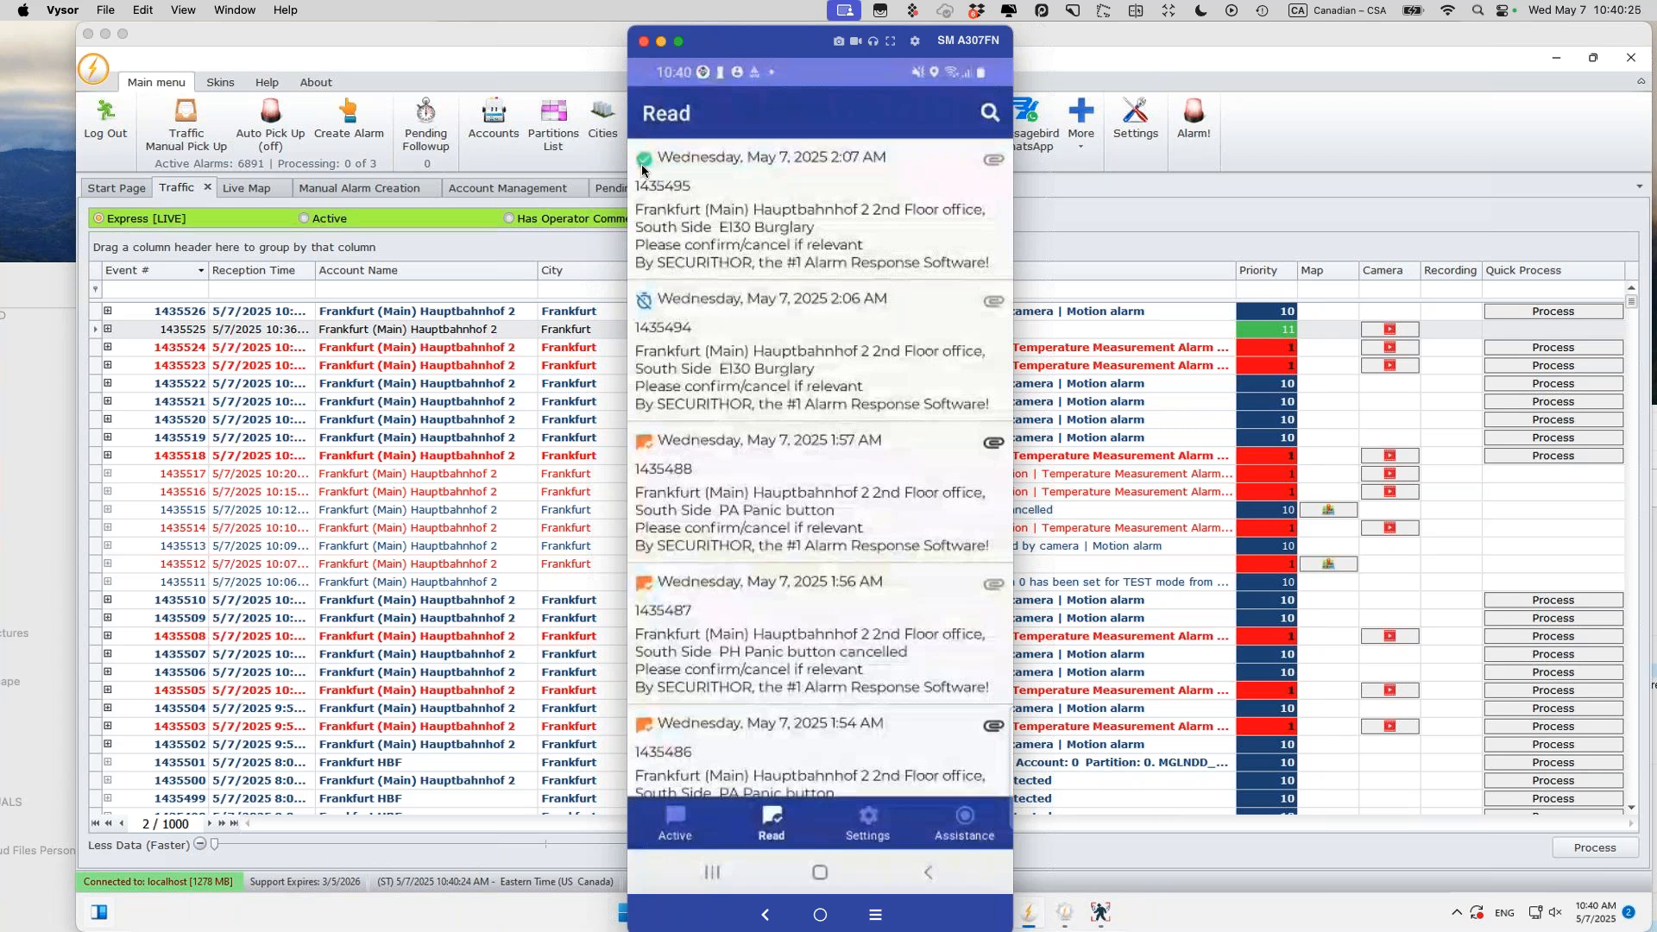
left_click(676, 822)
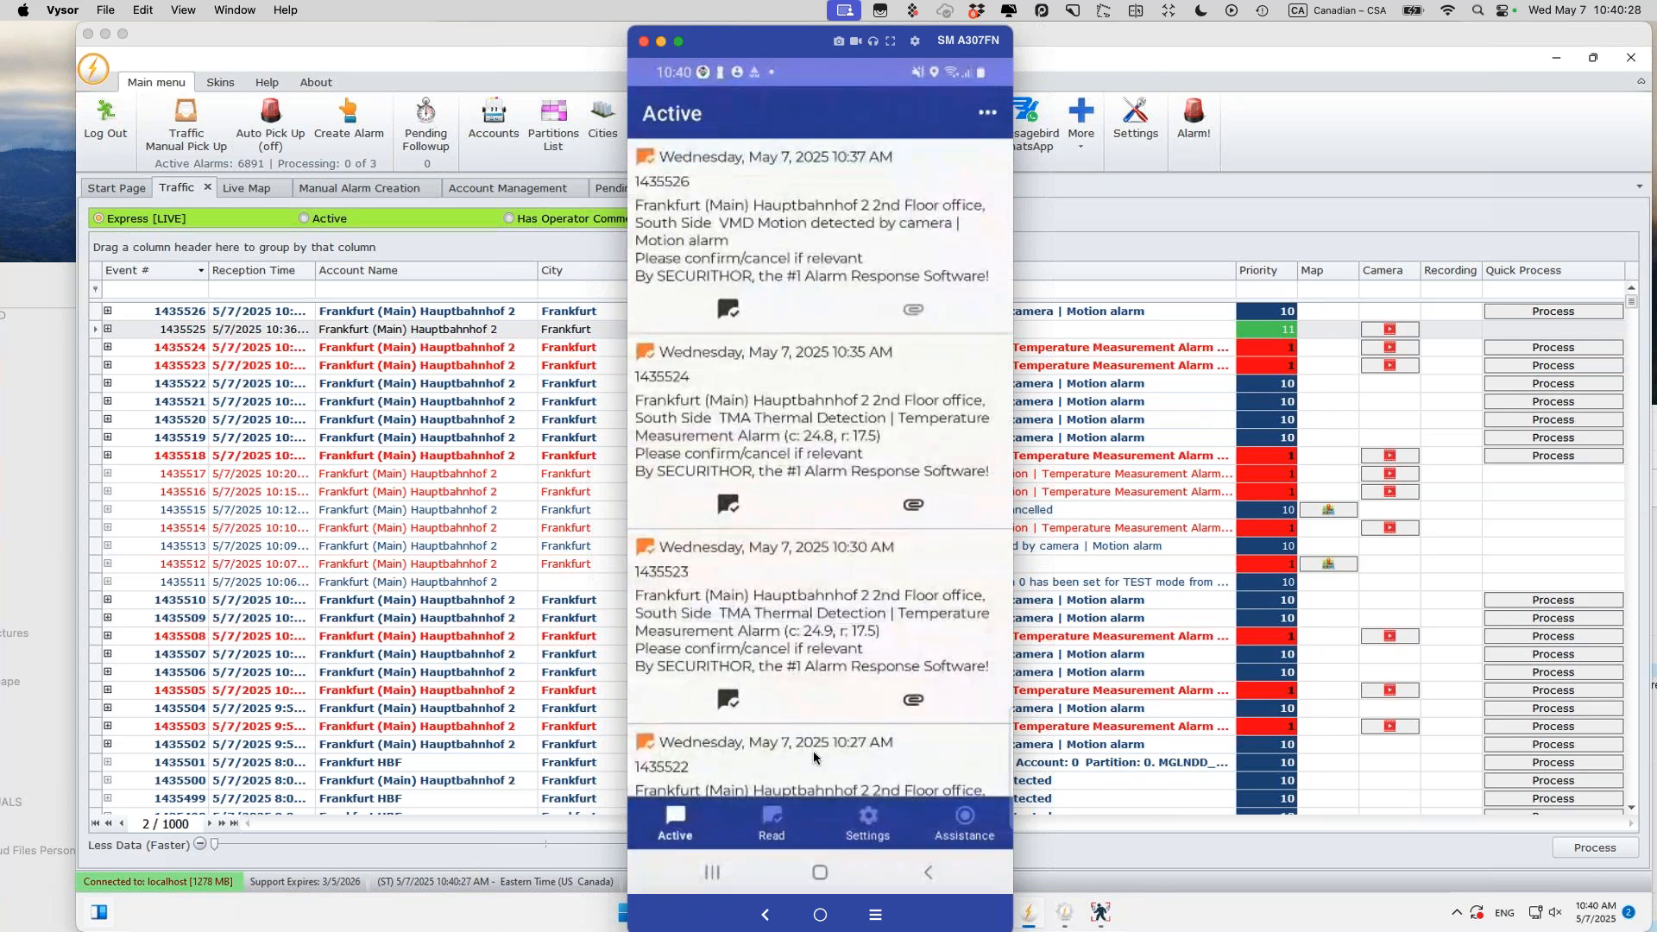
Step: Confirm presence as a responder, then return to Securithor's alarm list
left_click(817, 173)
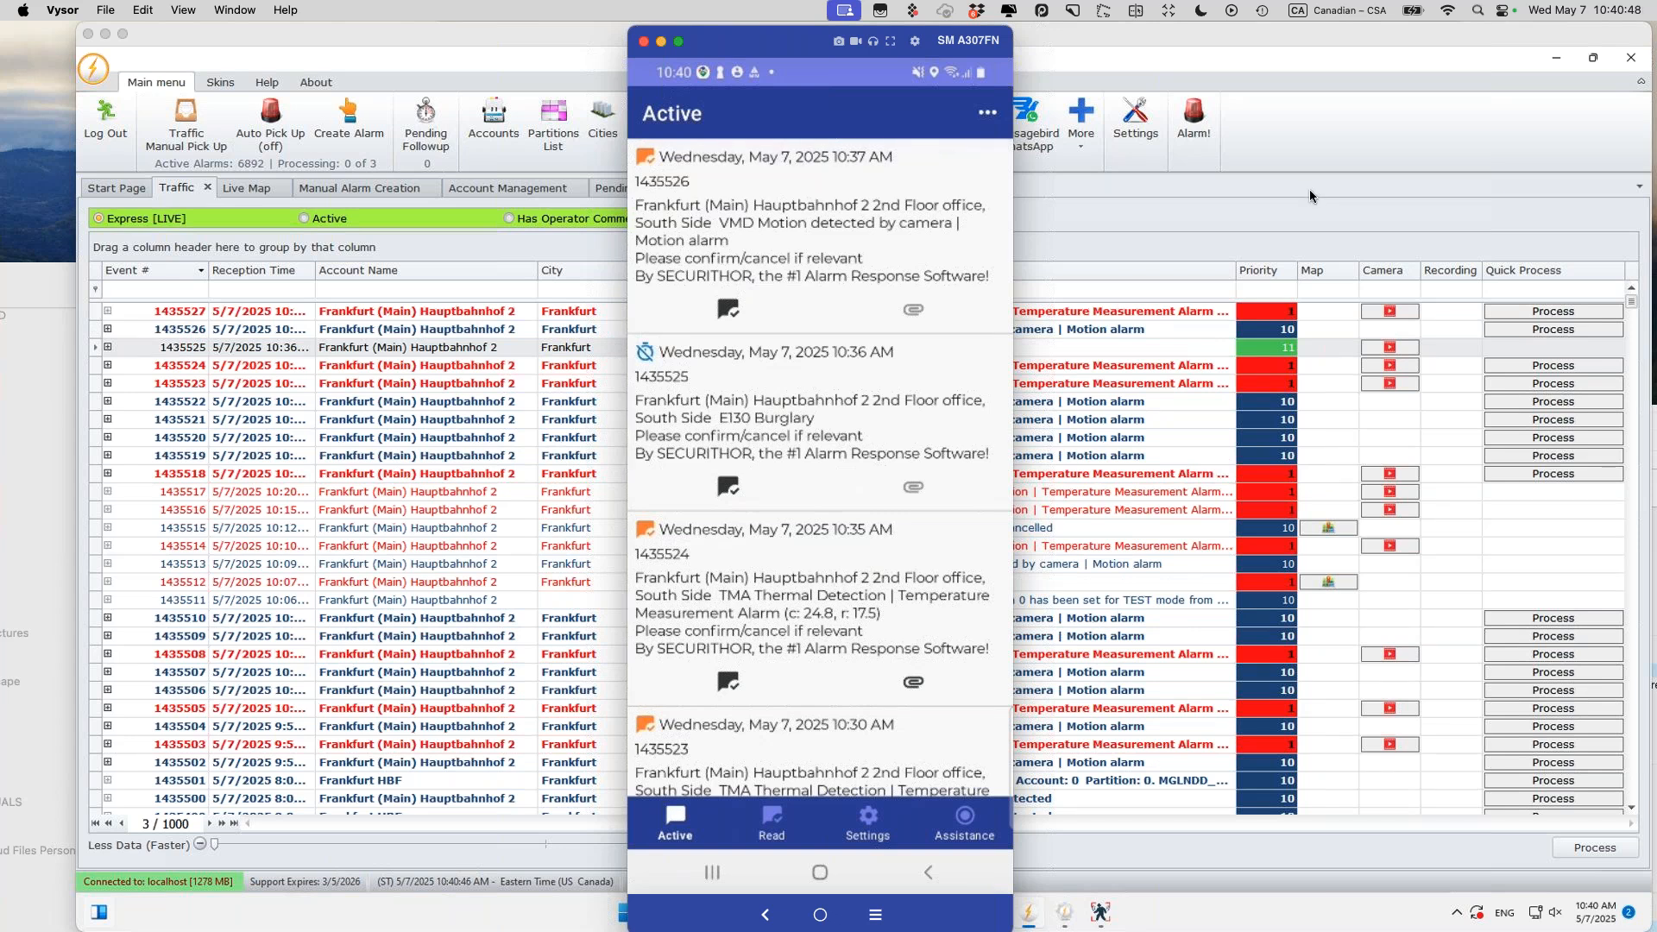
left_click_drag(759, 44, 152, 50)
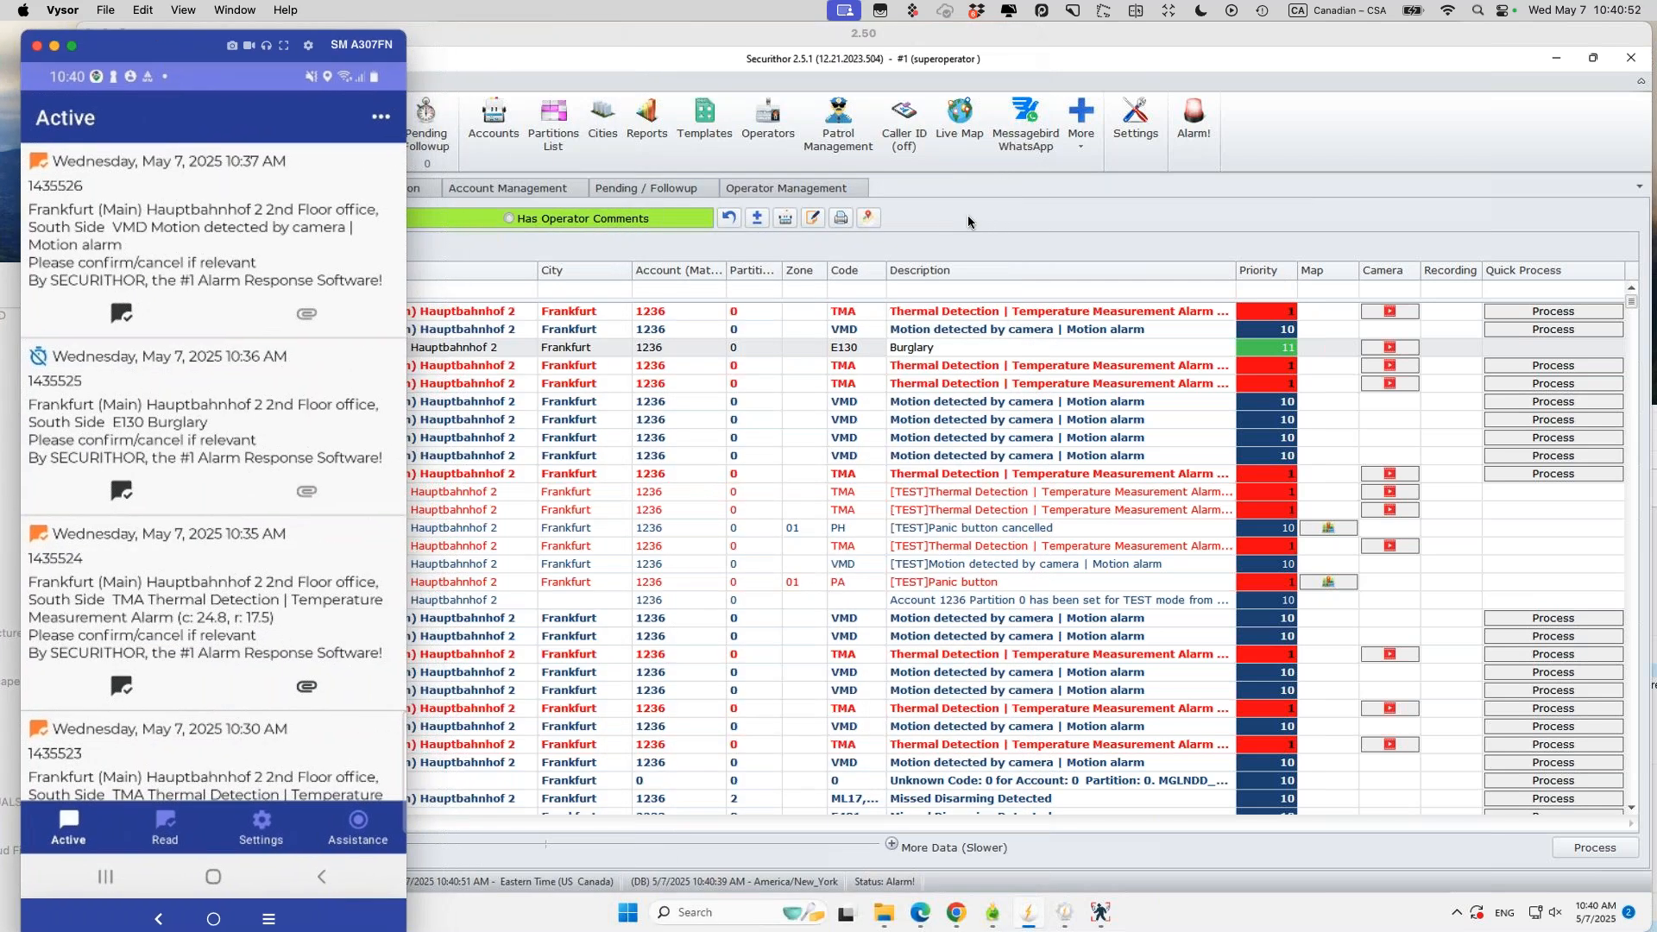
left_click(1054, 312)
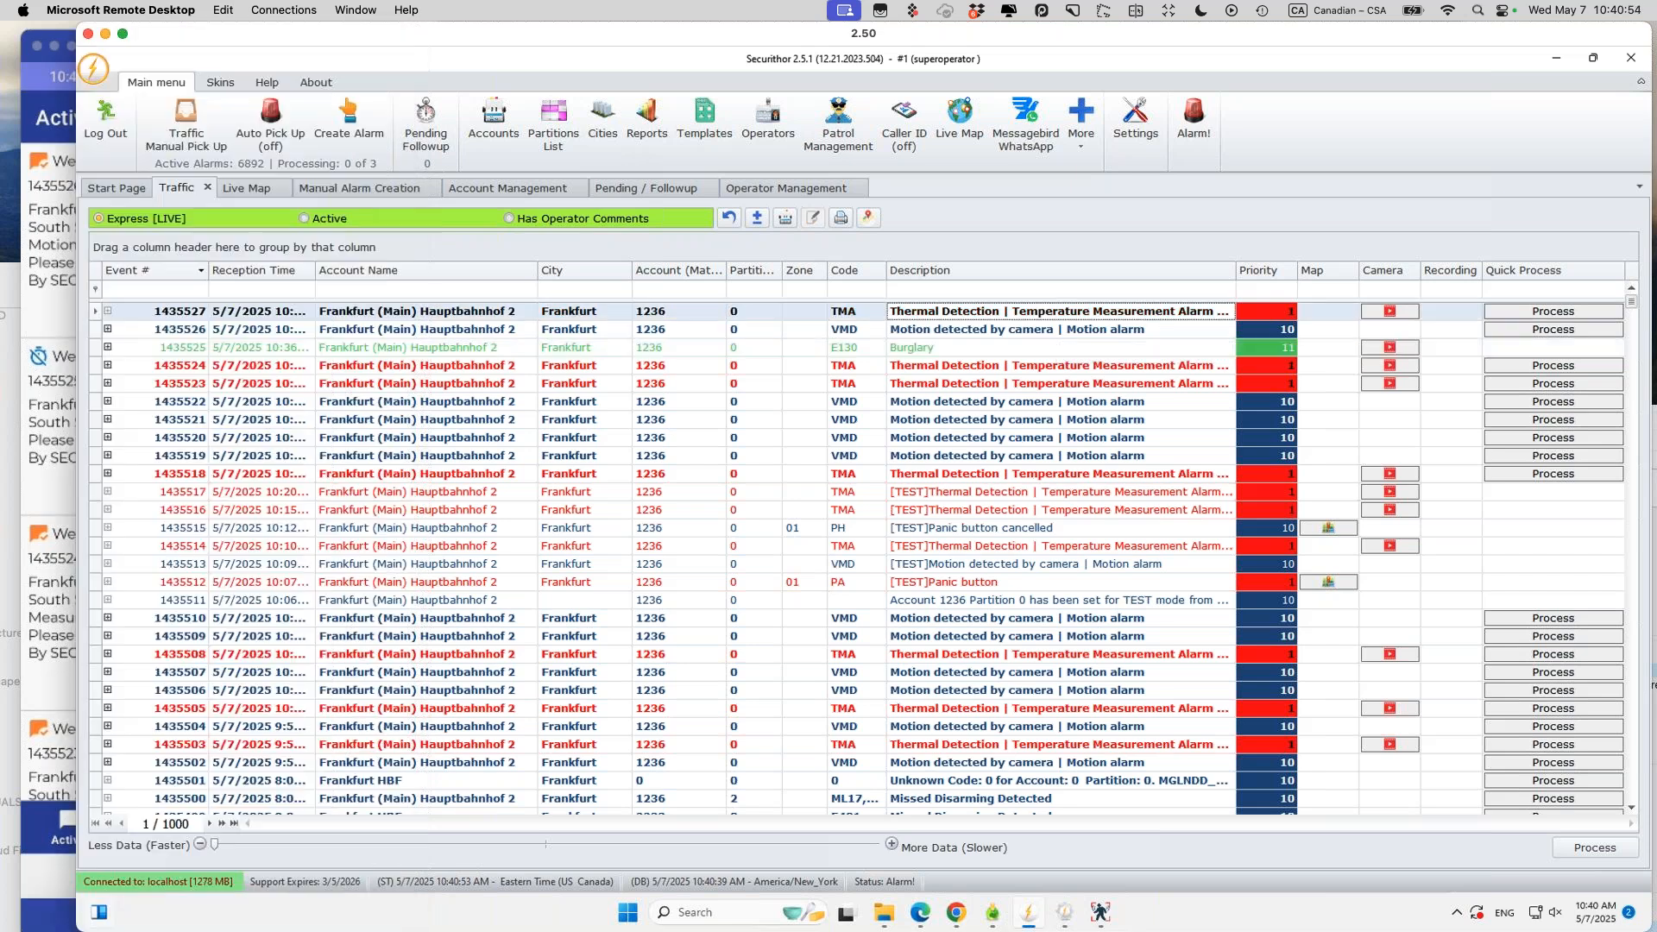
Step: View both camera images of Thermal Detection alarm 1435527 in Securithor, then close the viewer
left_click(1380, 311)
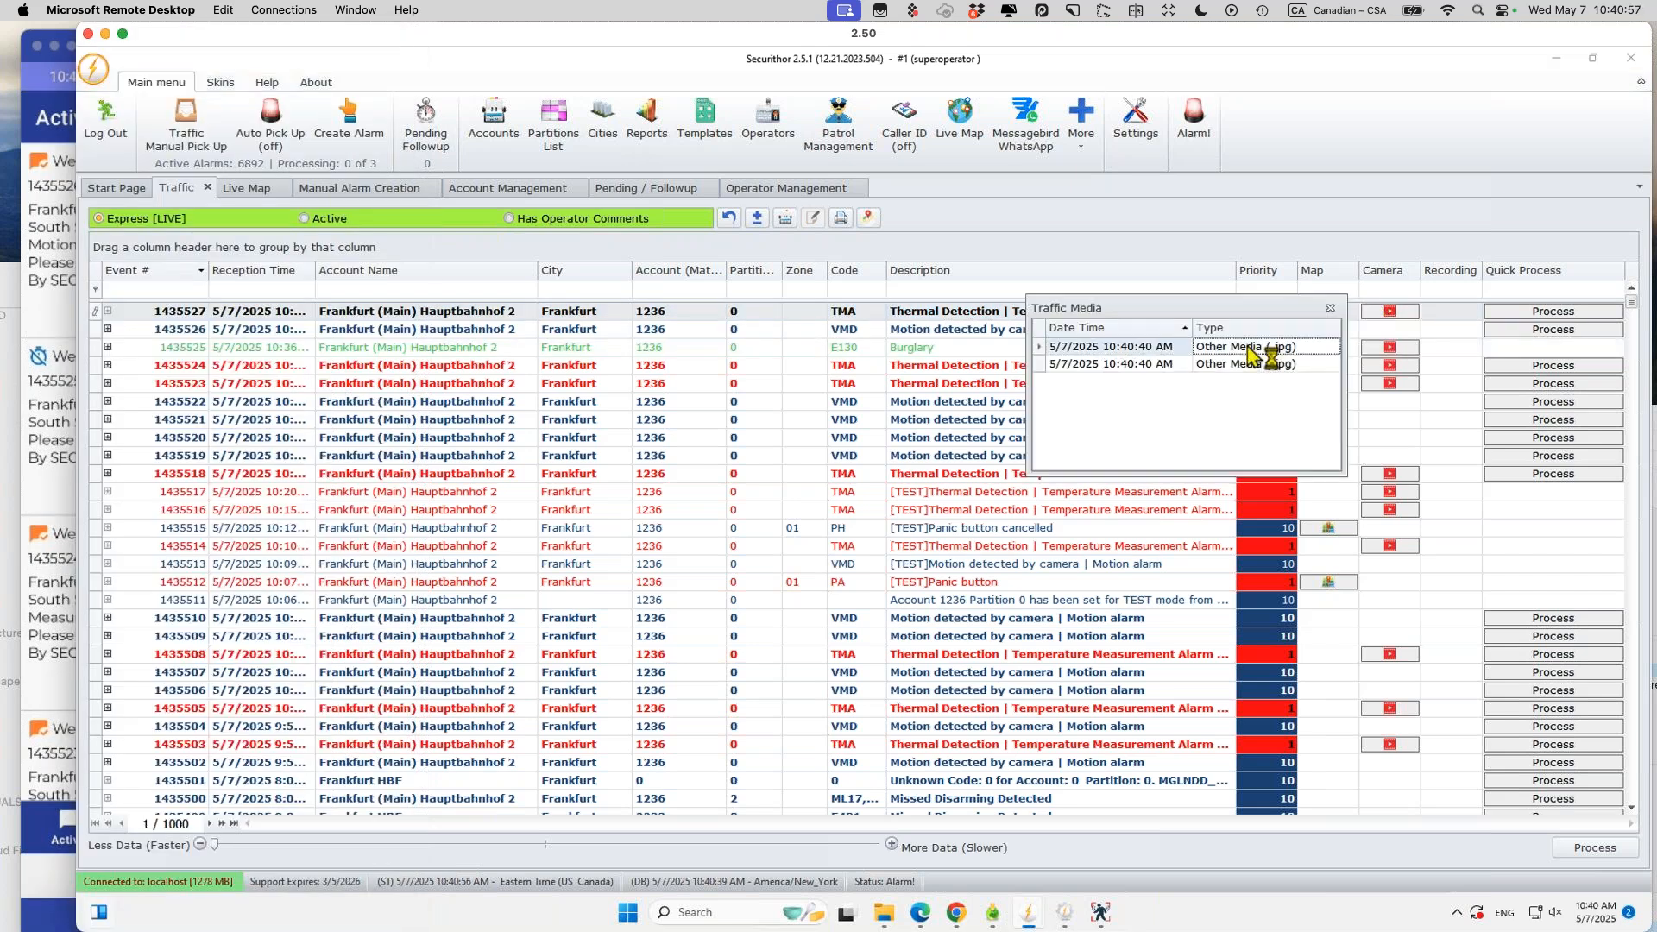
double_click(1248, 346)
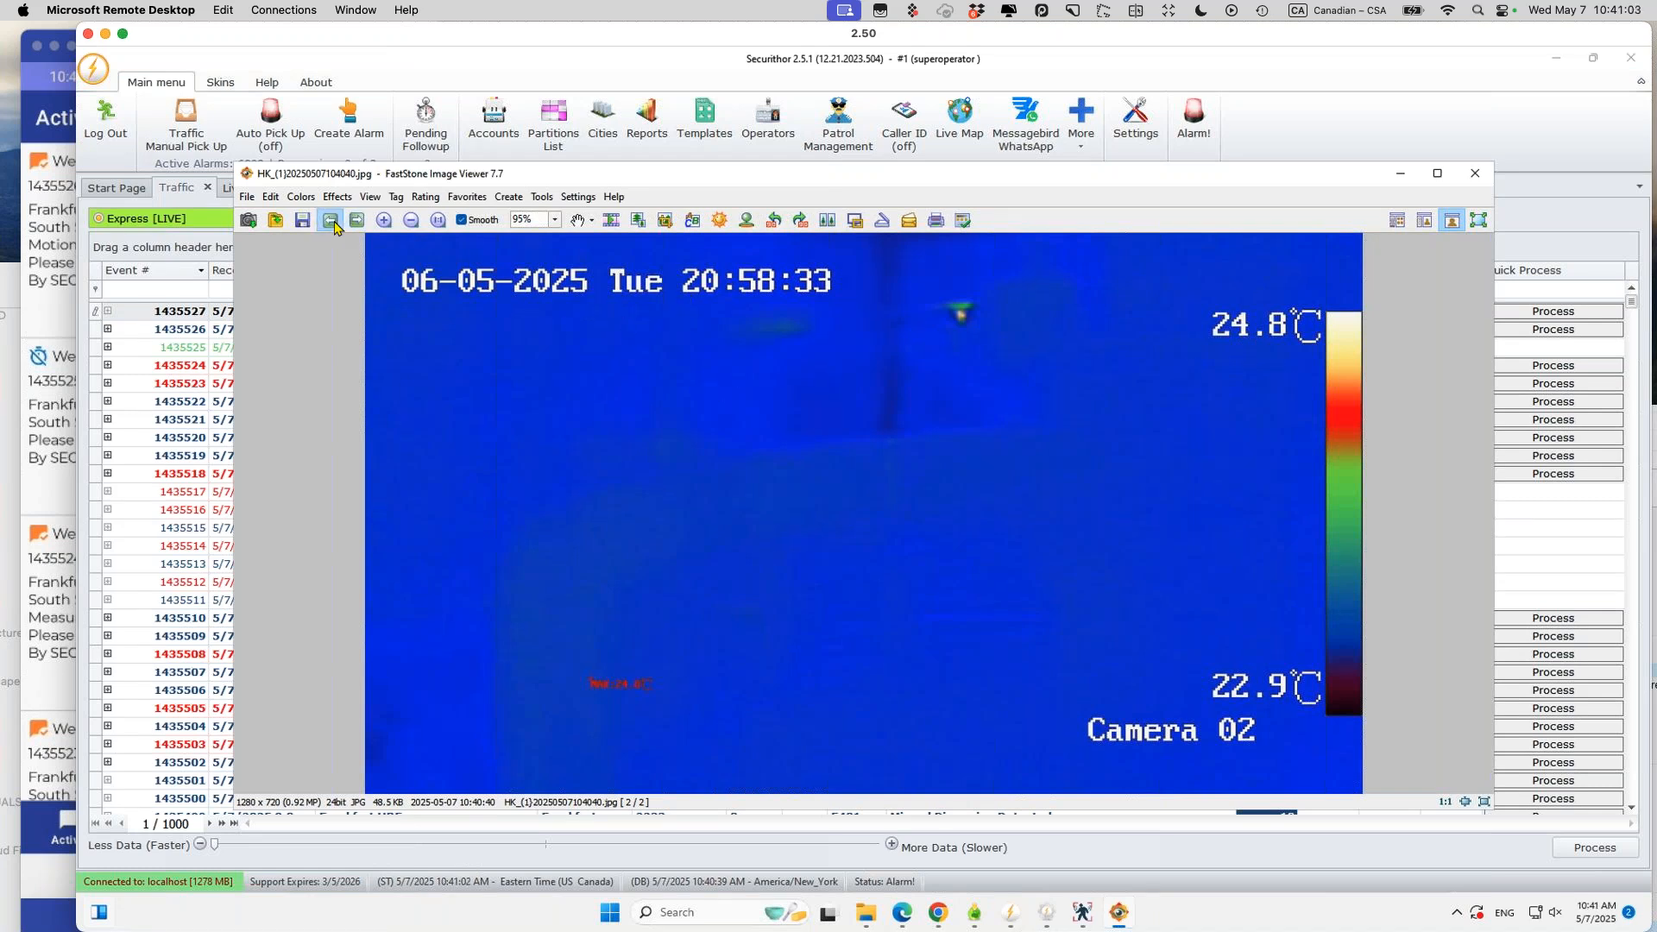
left_click(329, 221)
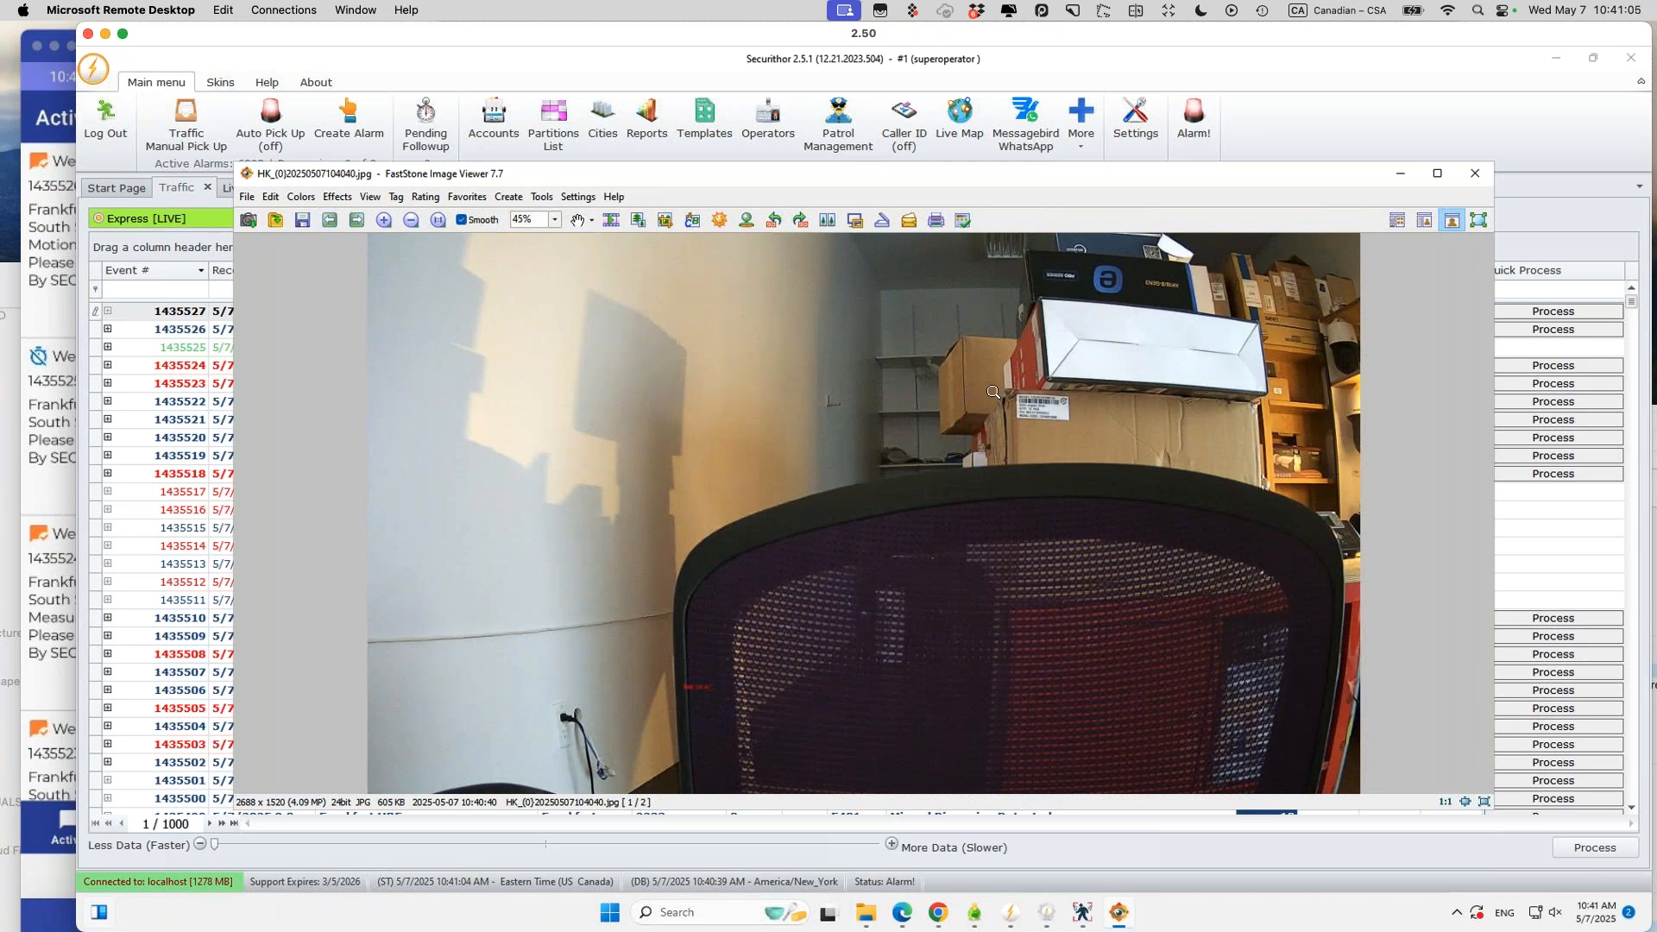
left_click(1476, 175)
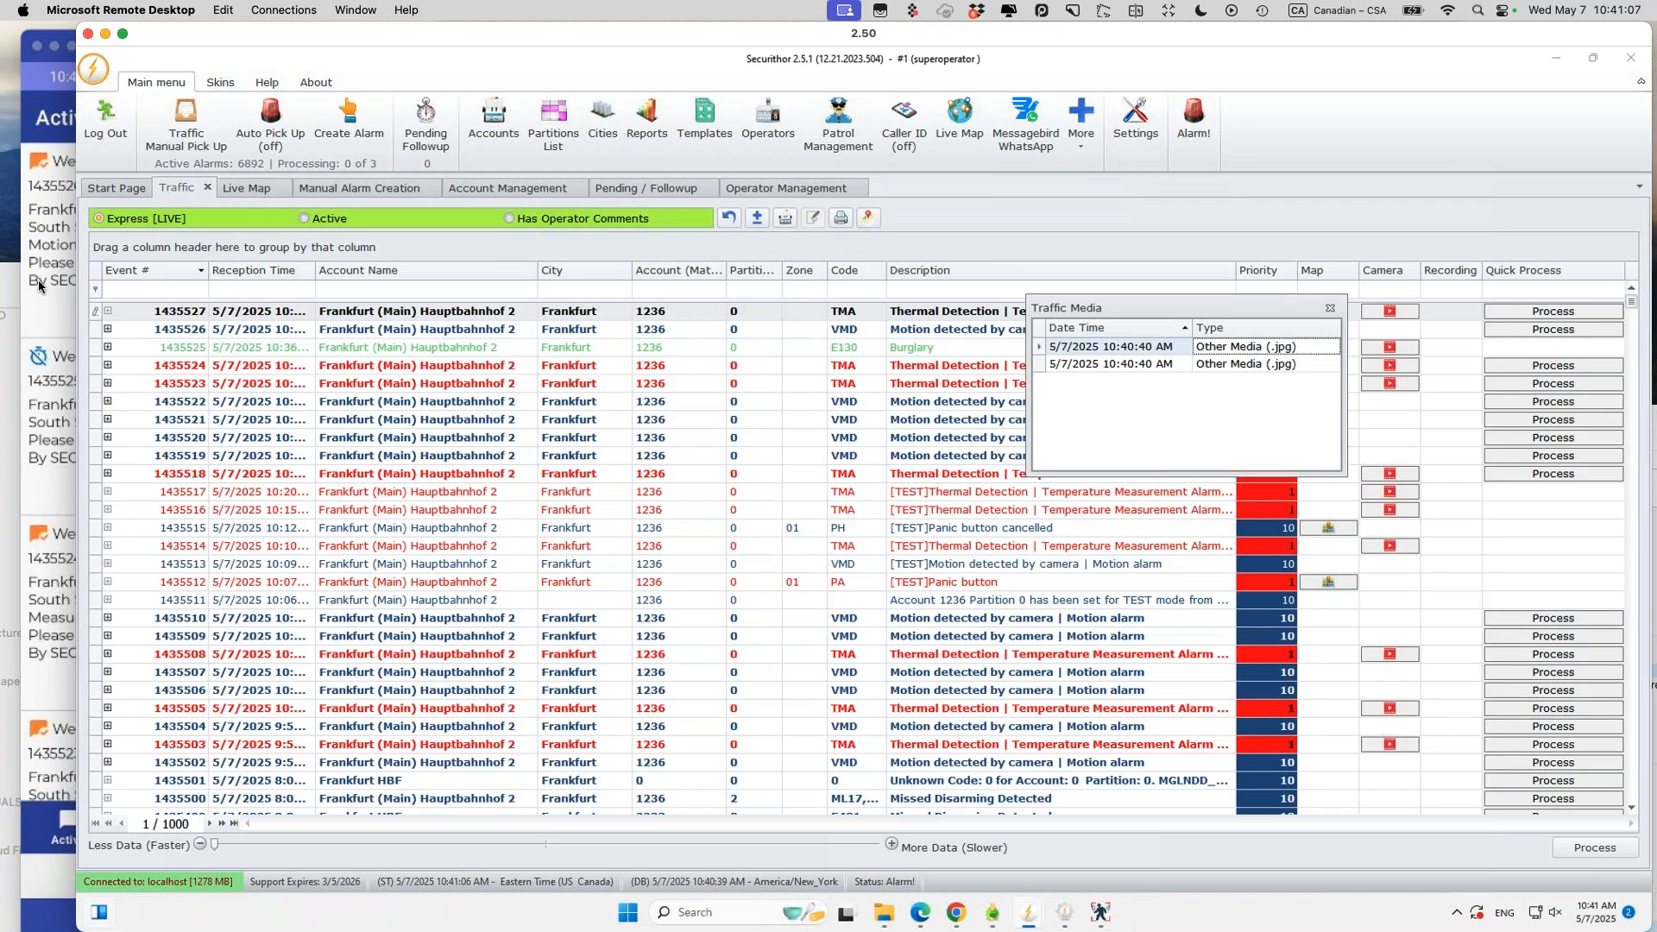
Step: On the phone, view the thermal alert's and motion alarm's attached camera images
left_click(45, 280)
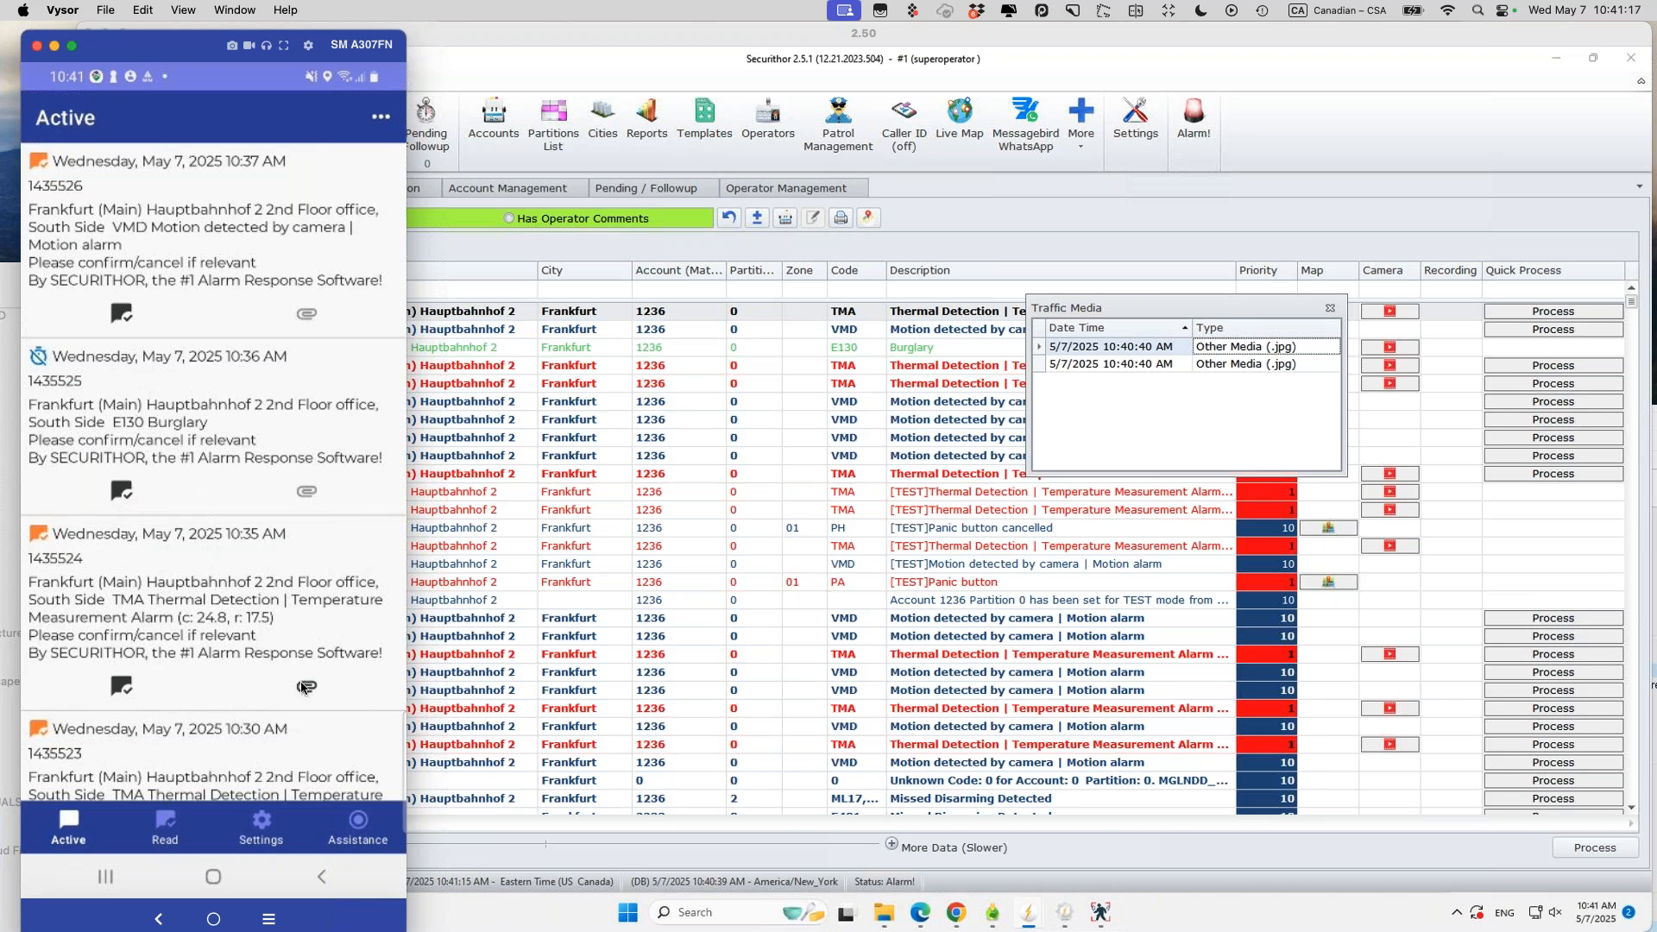
left_click(305, 688)
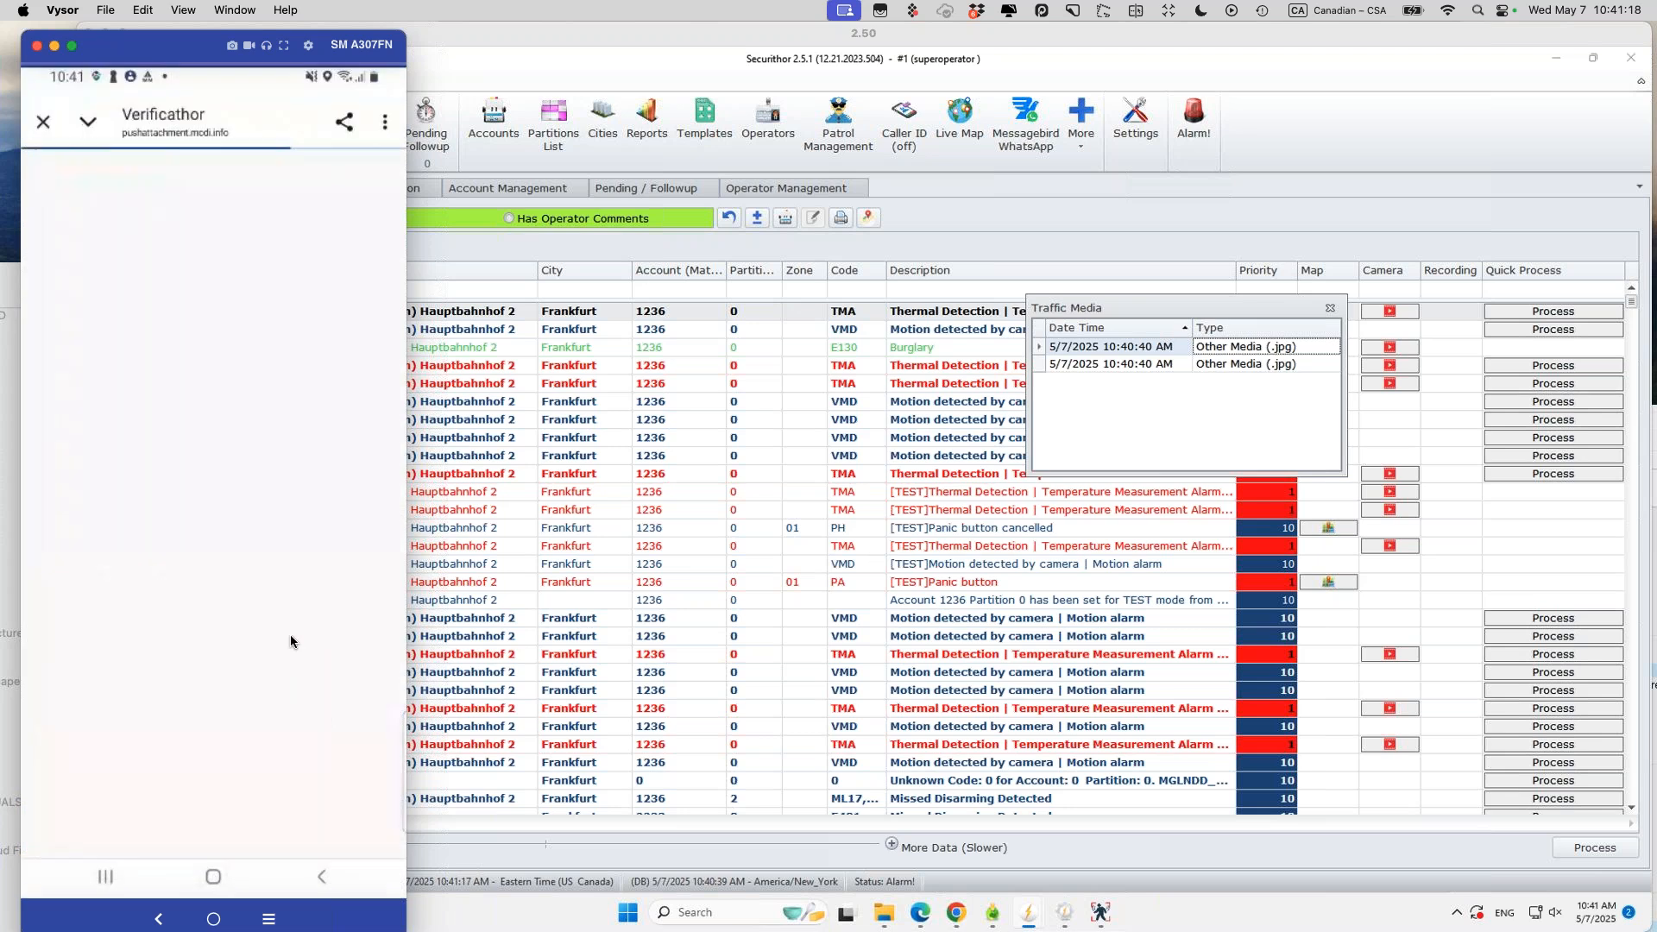
left_click(136, 251)
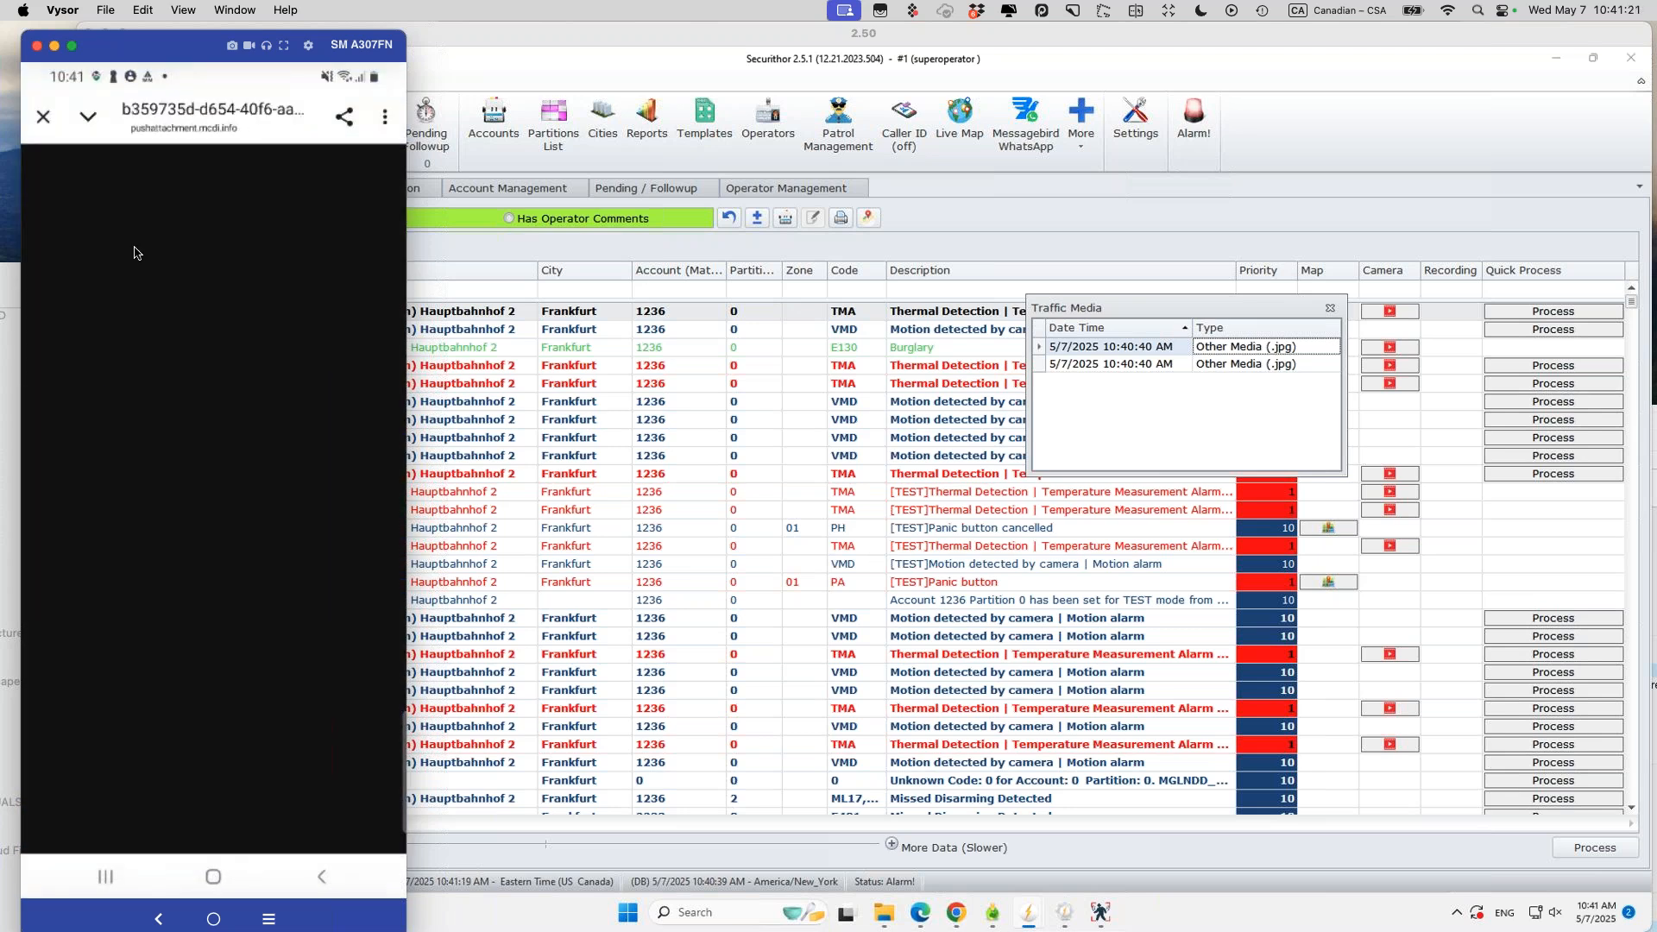
left_click(43, 117)
right_click(152, 433)
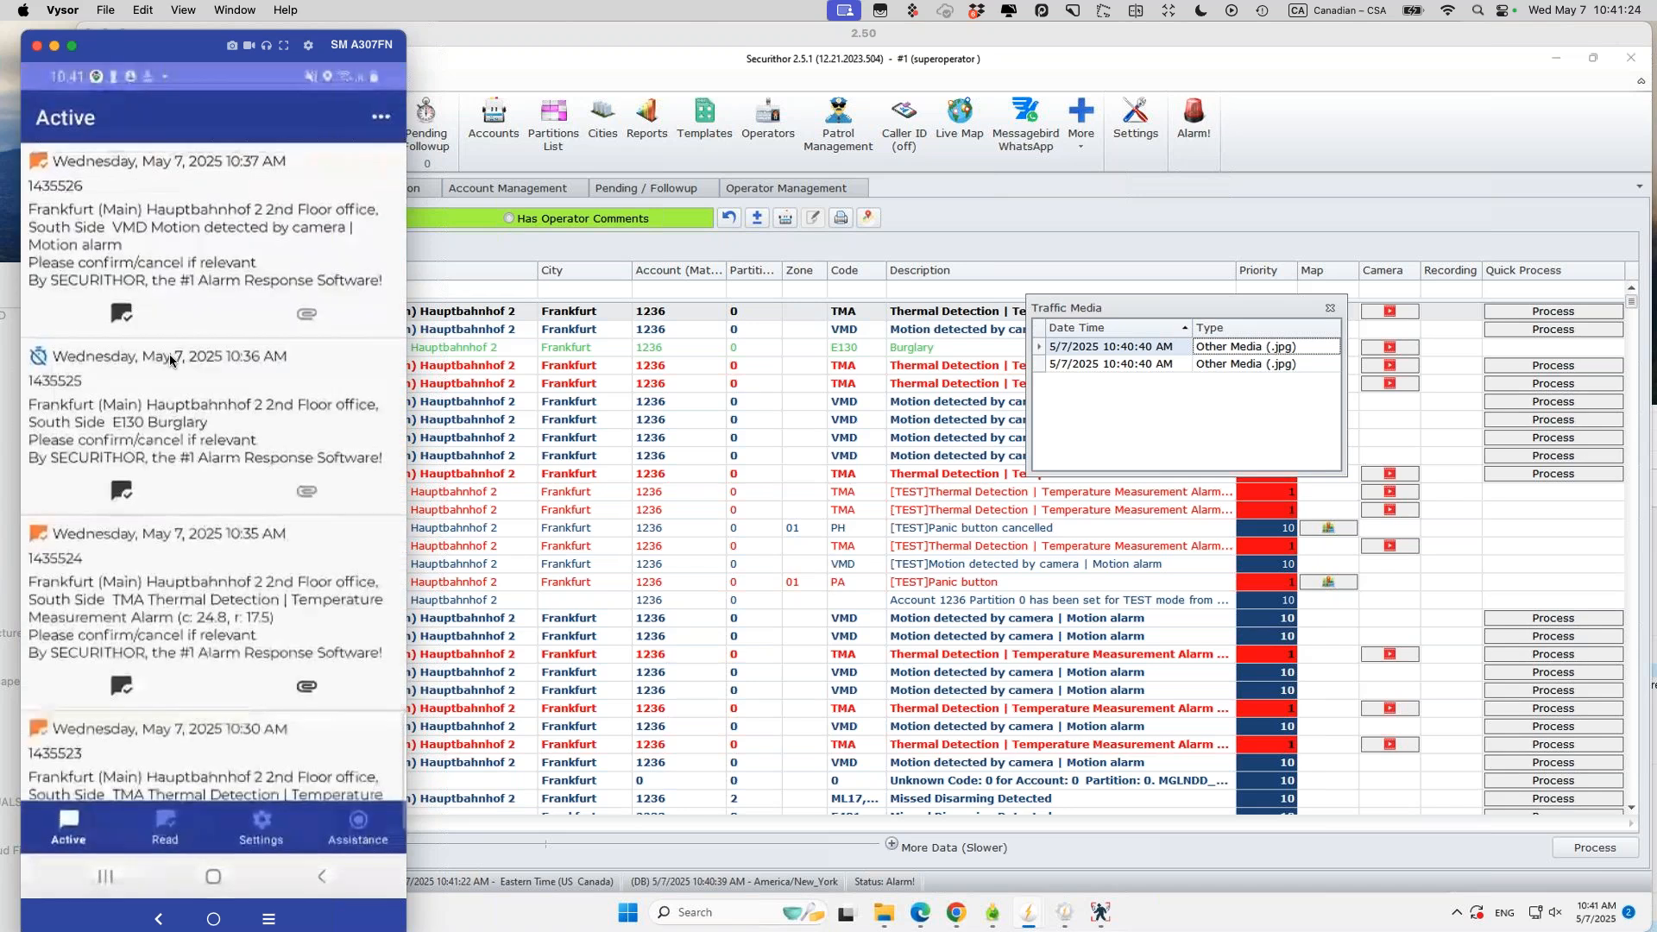
left_click(286, 697)
left_click(146, 333)
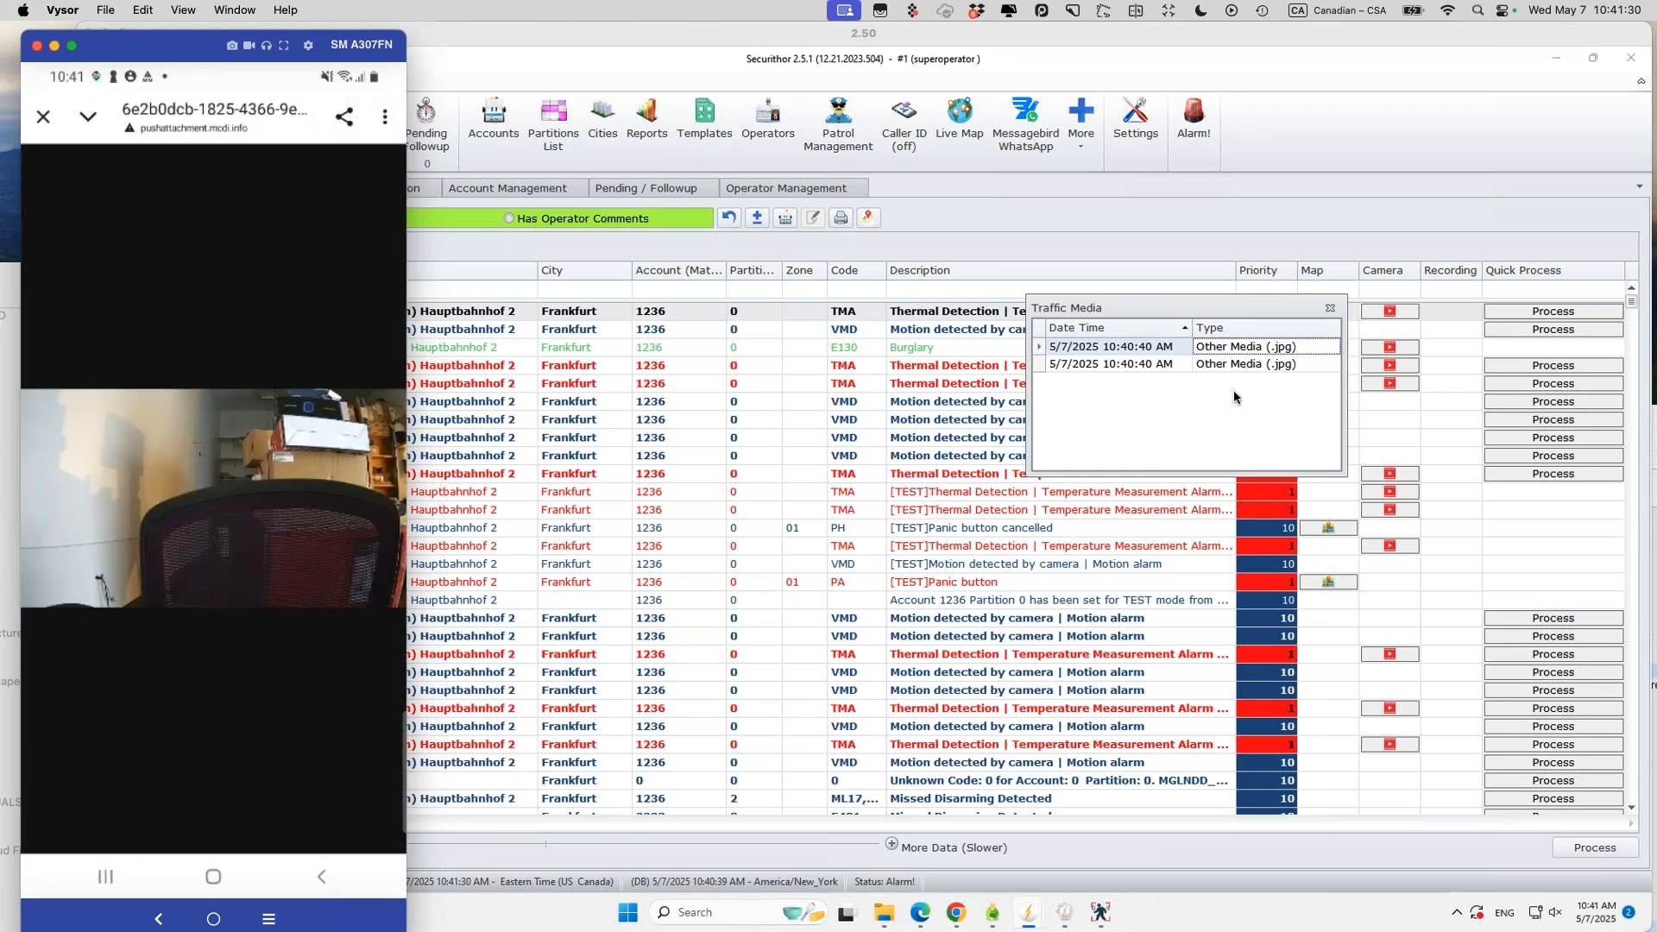
Step: Compare the second Traffic Media image with the phone's, then close it and the media list
double_click(1293, 362)
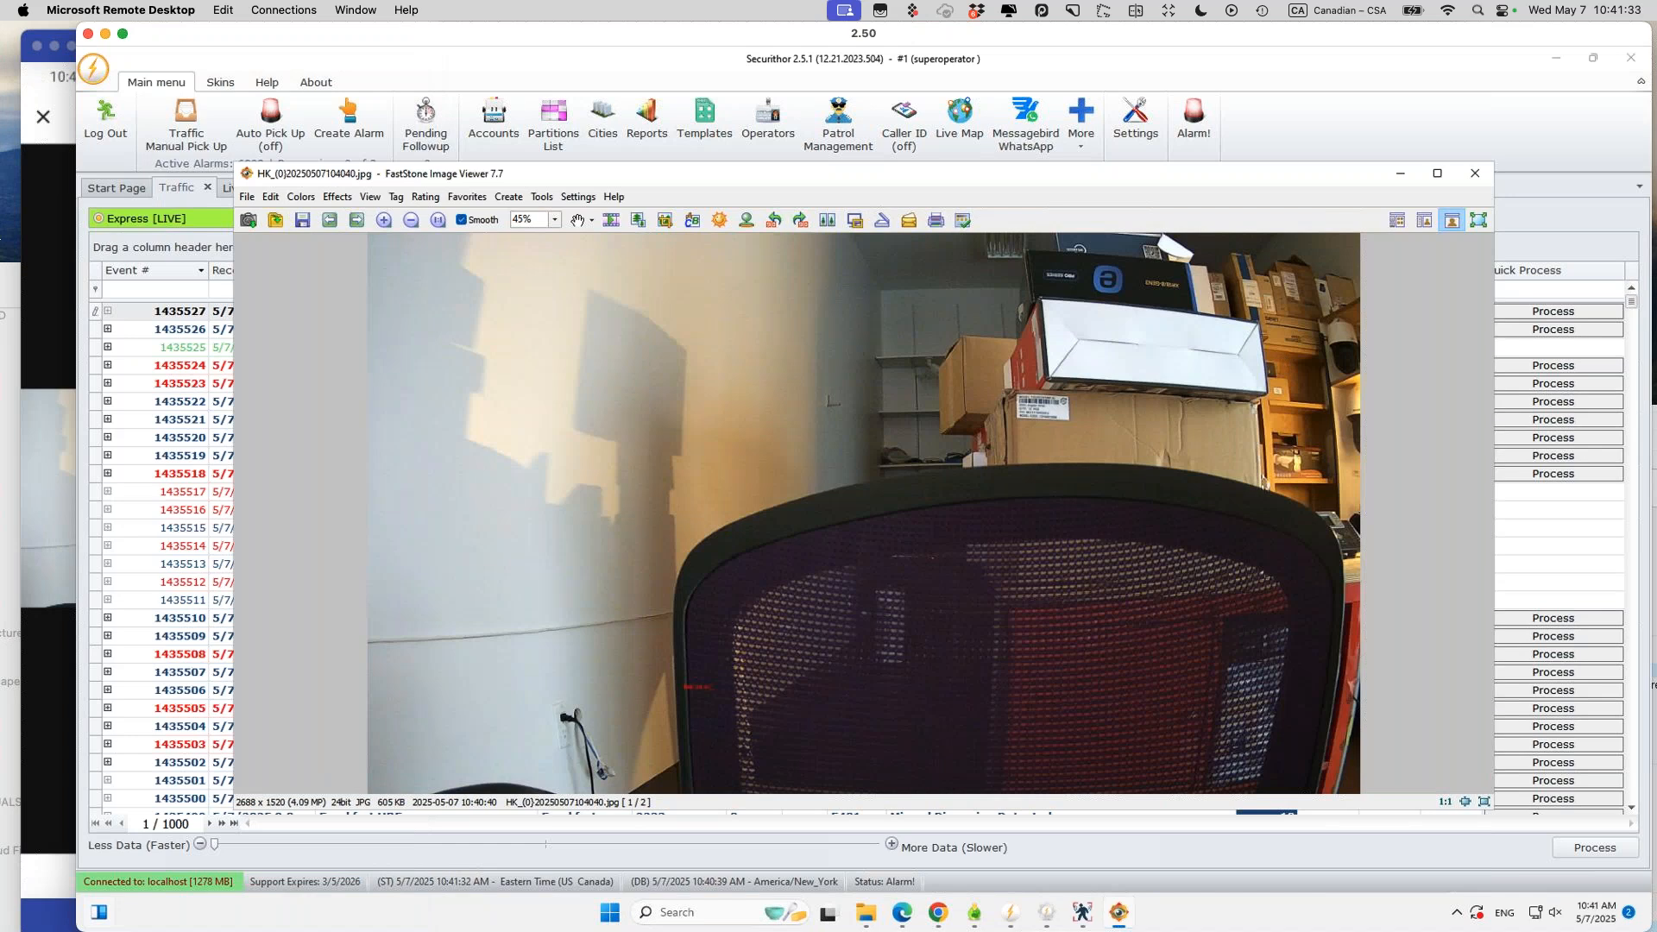
left_click(38, 273)
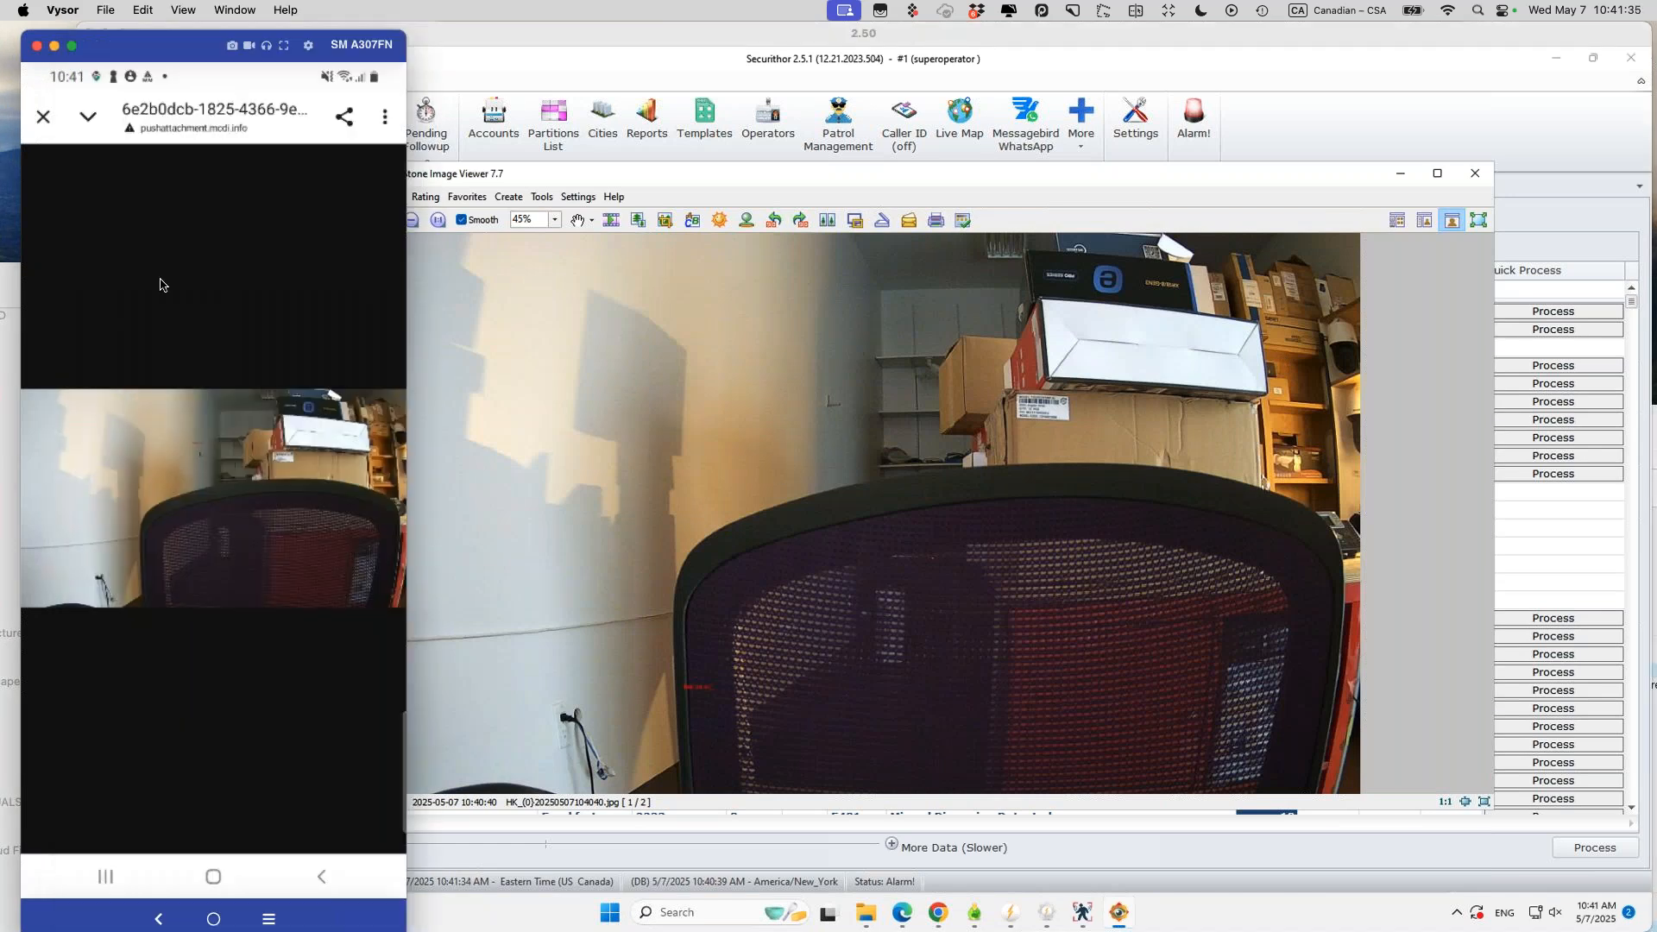
left_click(1477, 178)
left_click(1476, 178)
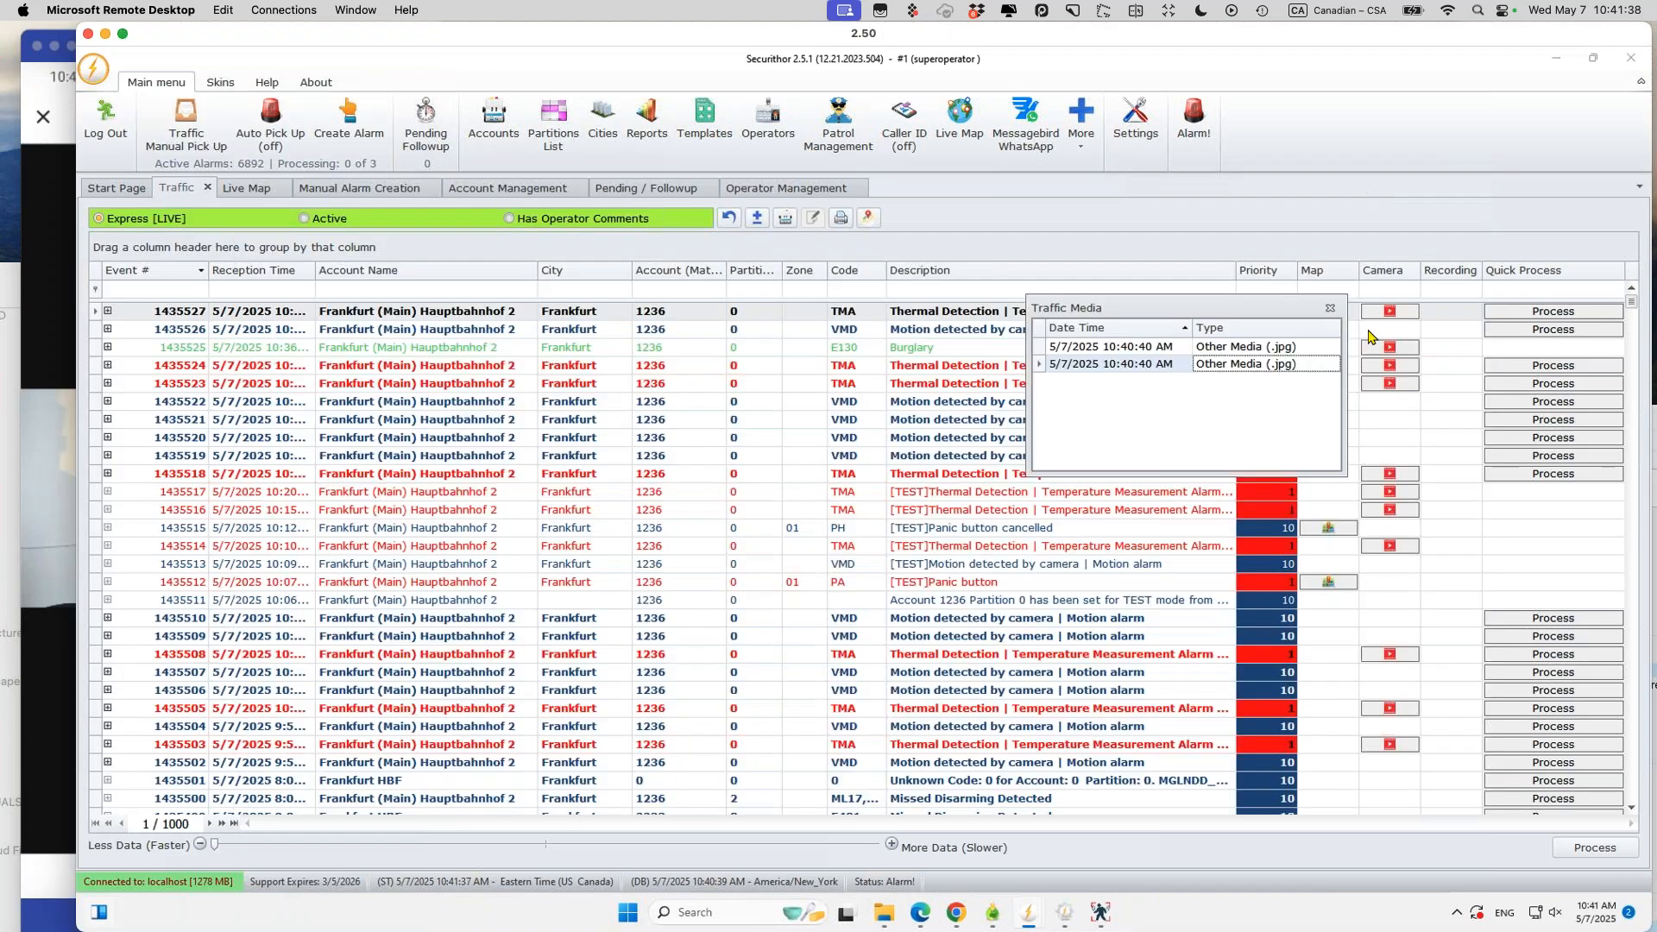
left_click(1330, 308)
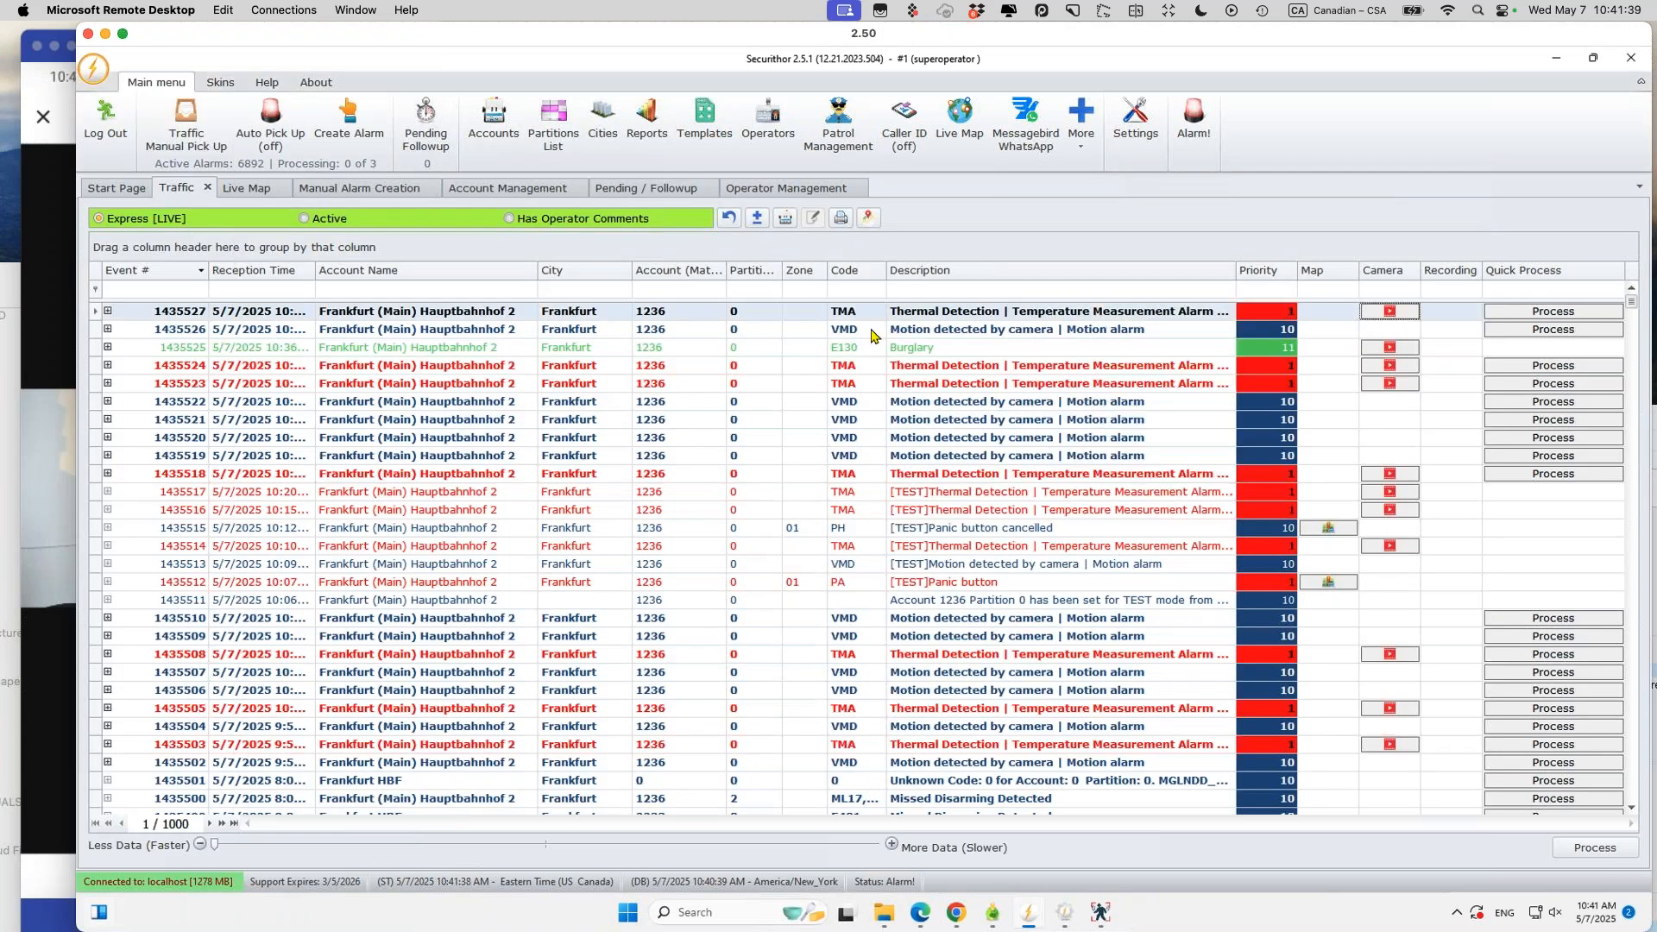
left_click(856, 288)
type("ML0")
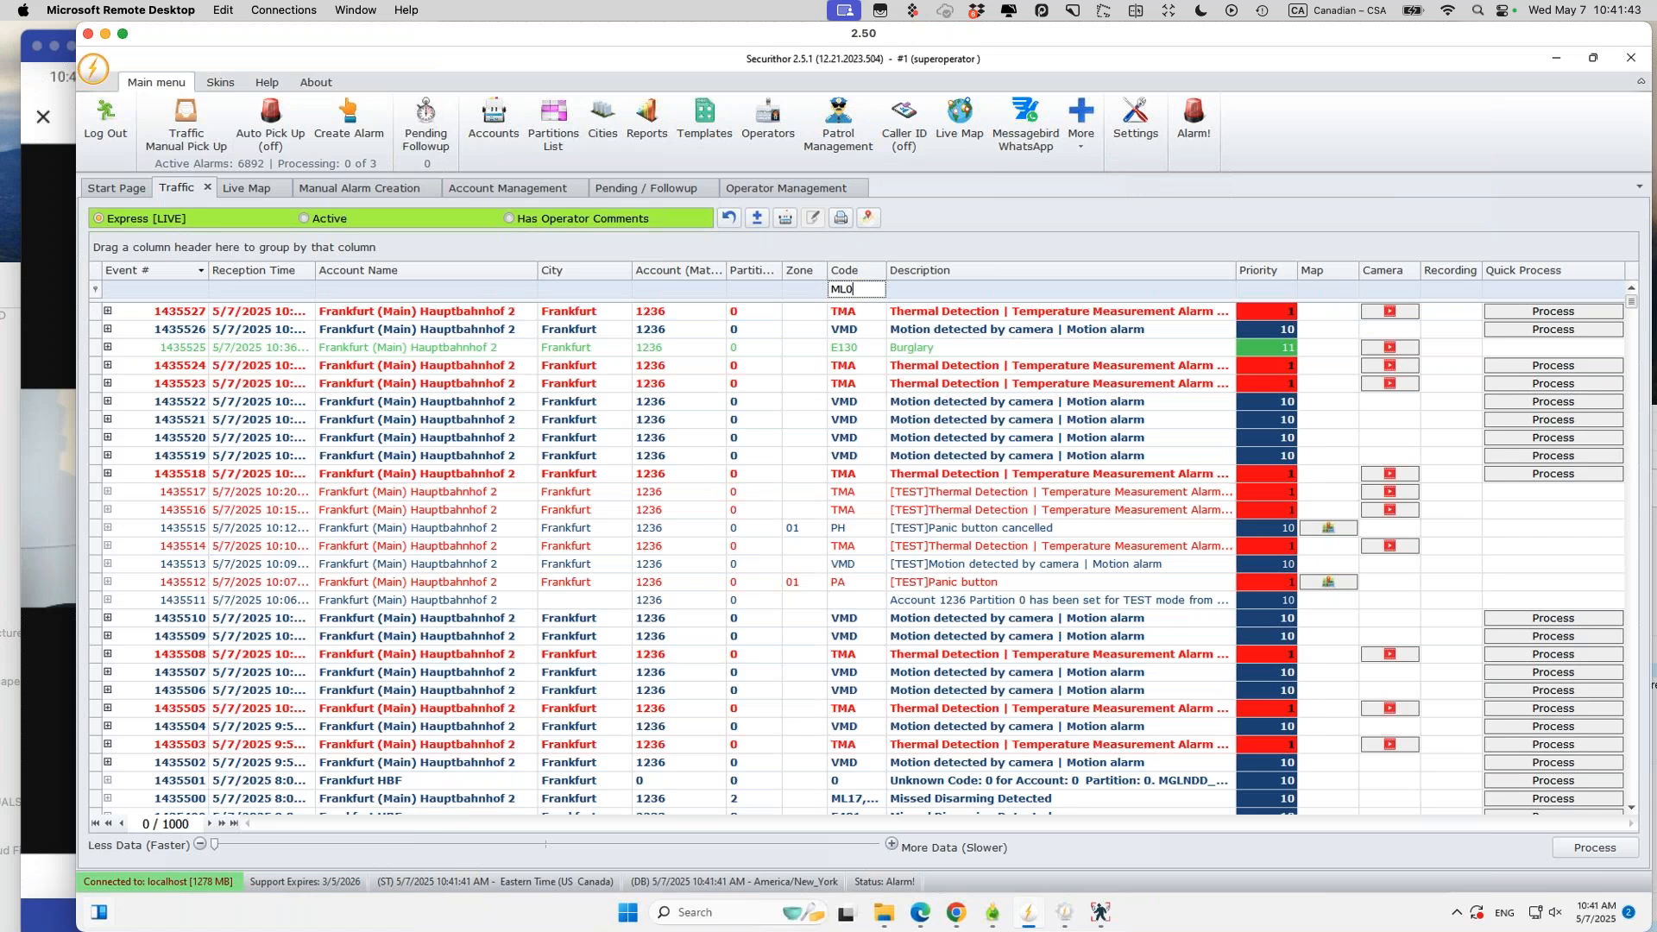
type("1")
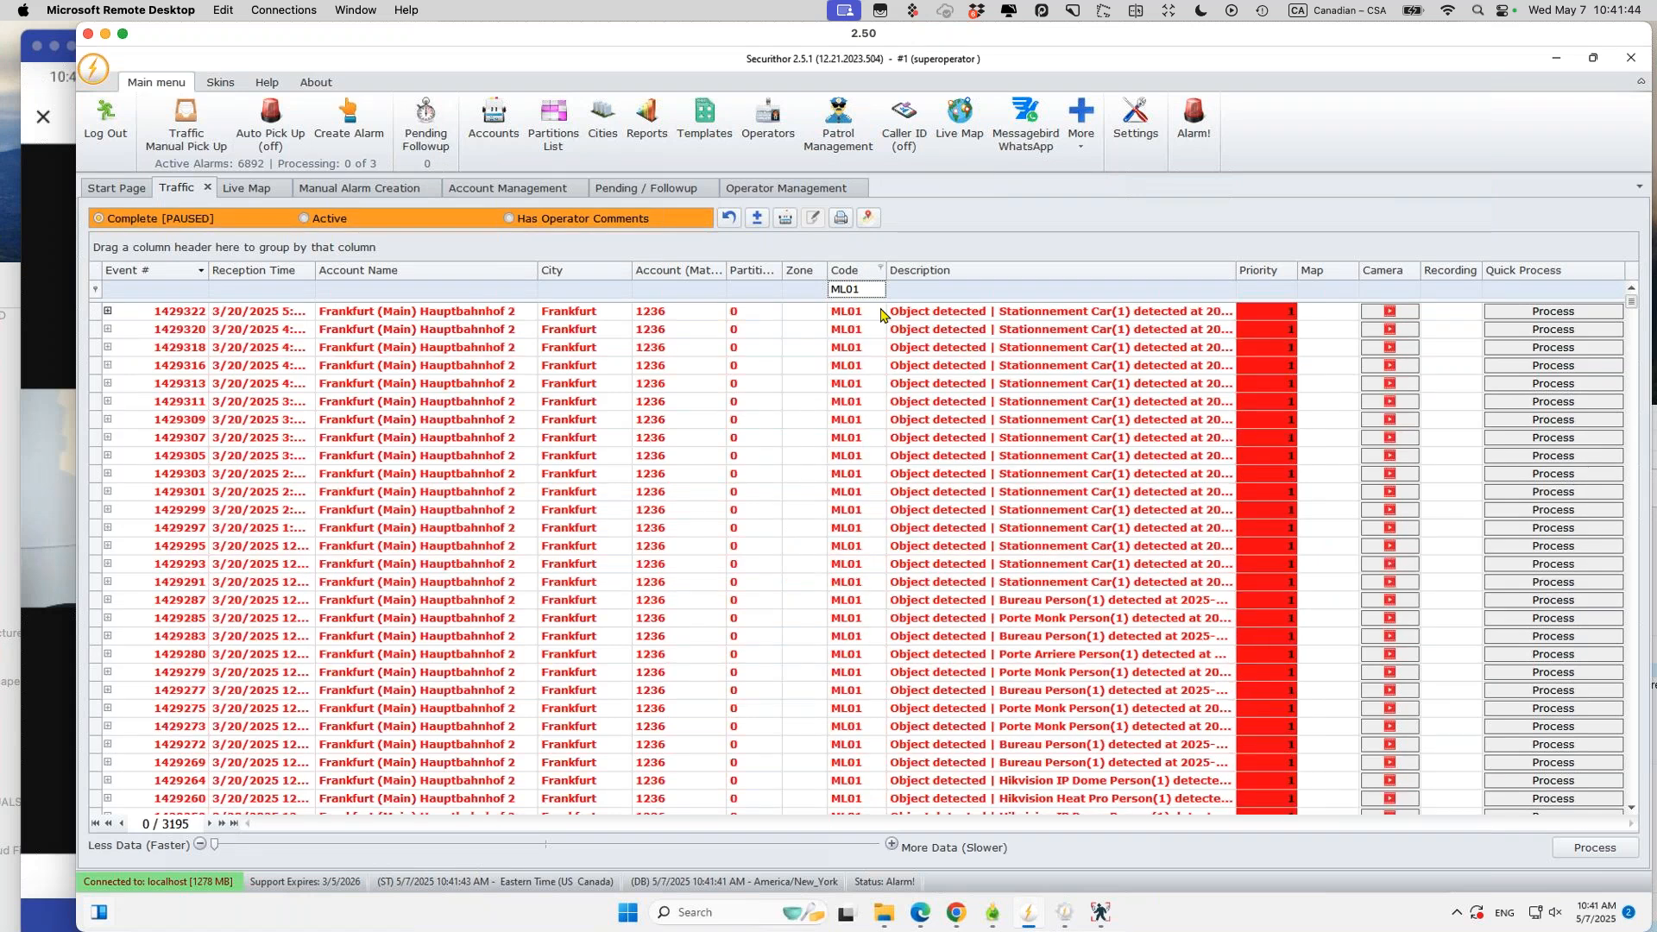
left_click(882, 312)
left_click(1385, 312)
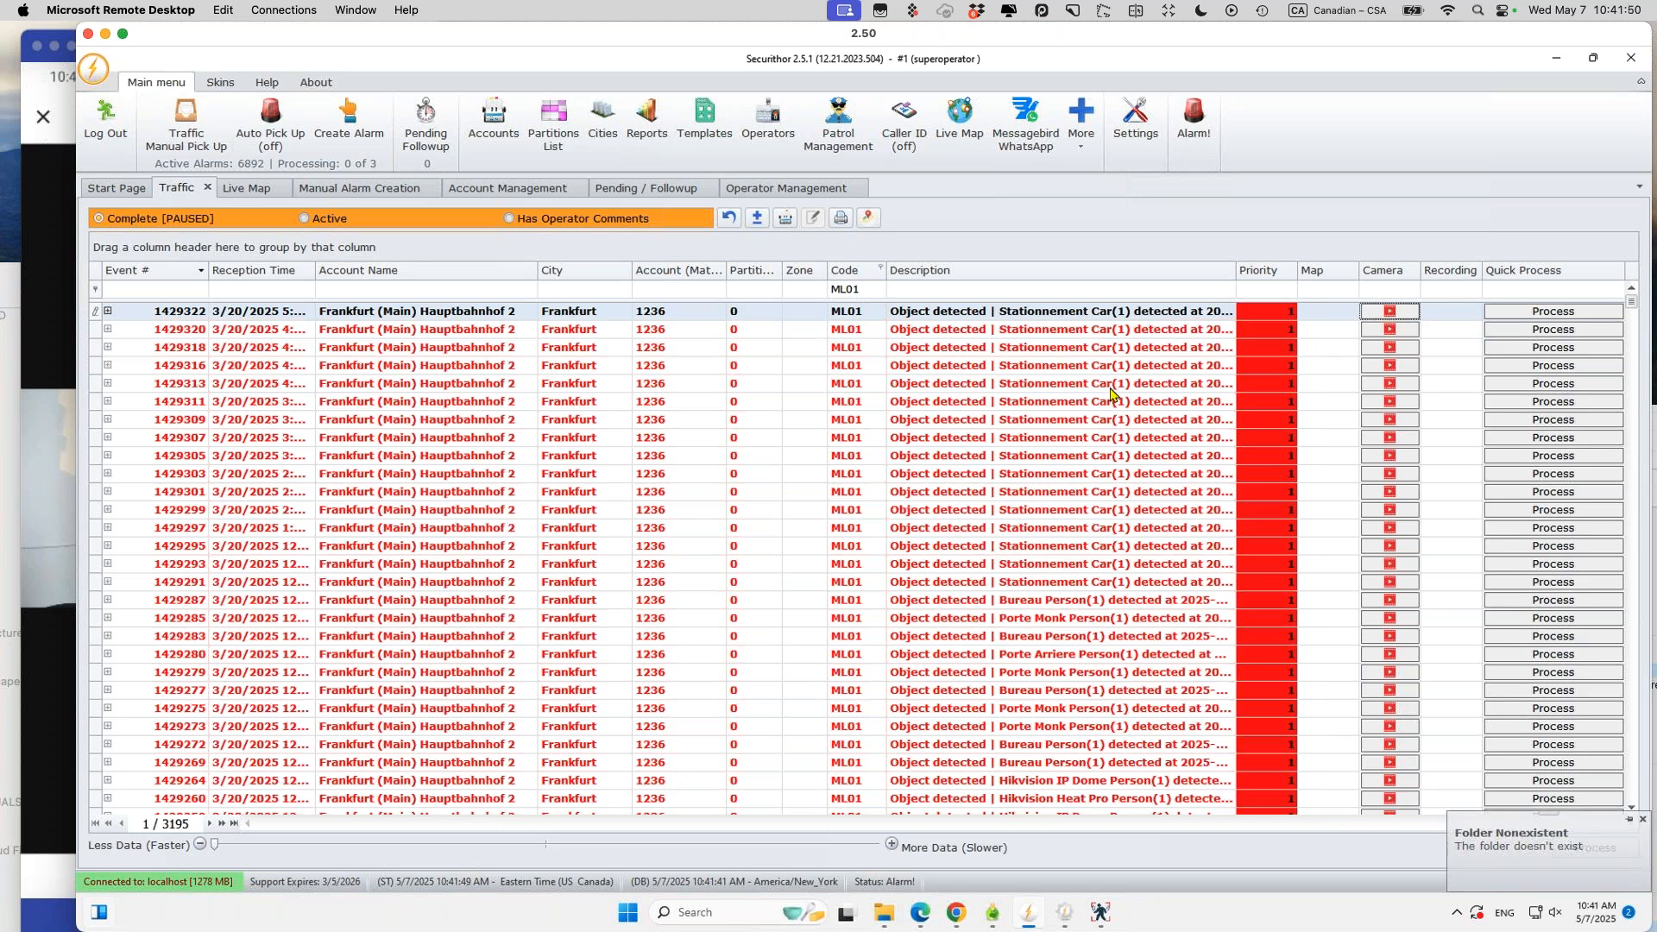
left_click(1044, 365)
left_click(871, 292)
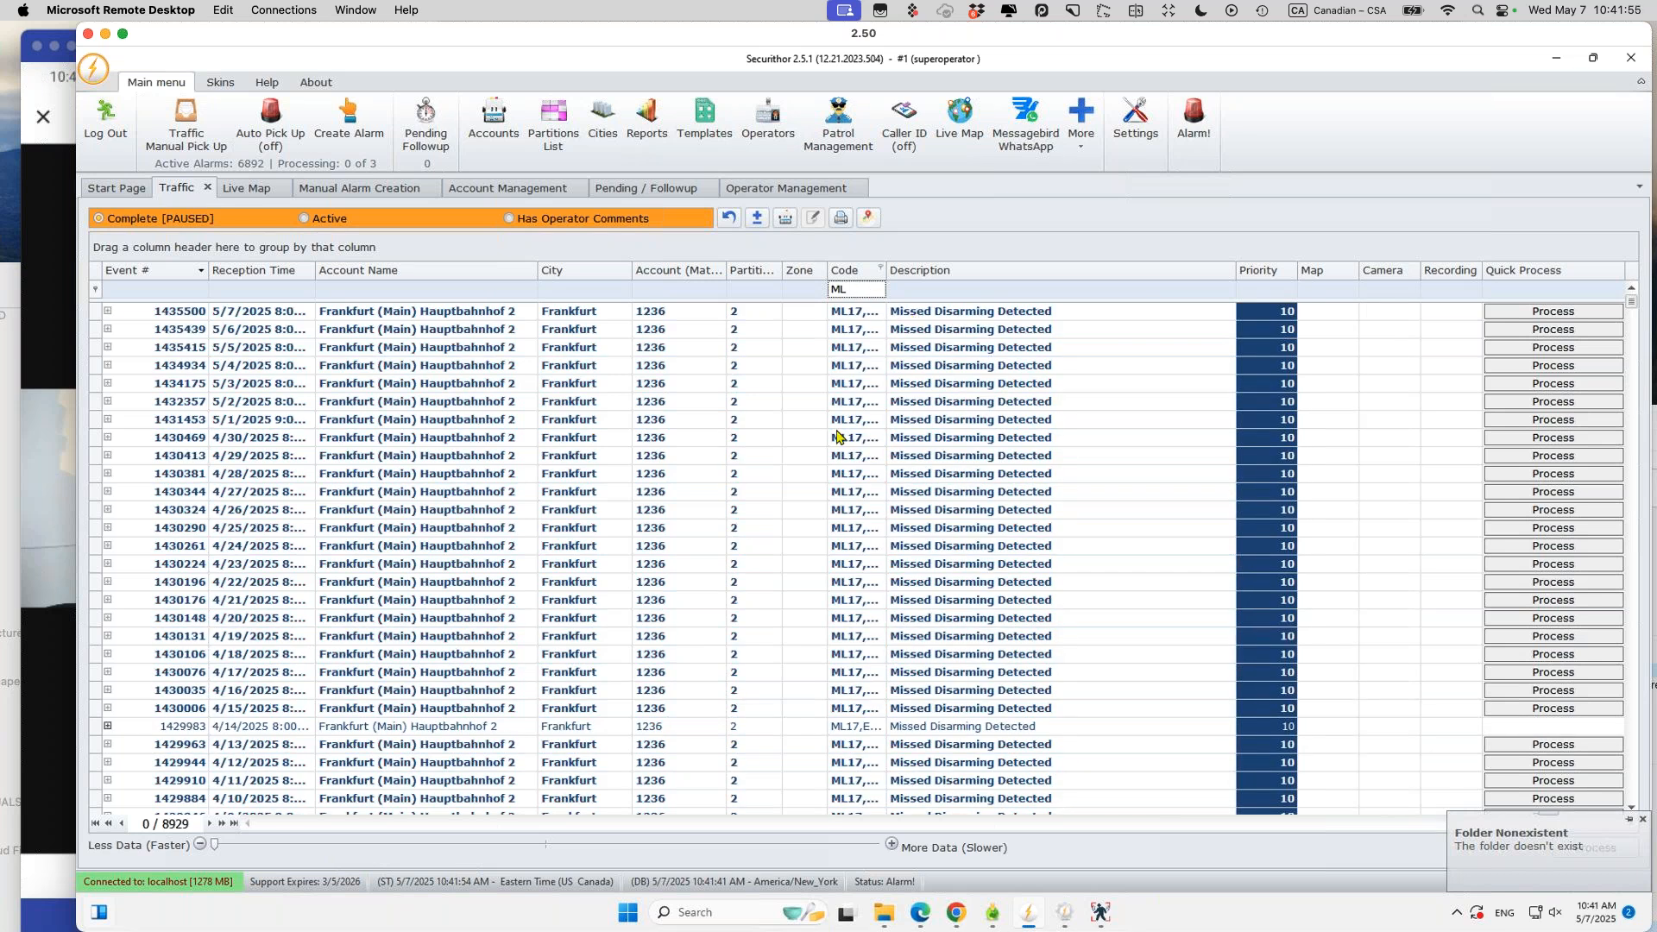
left_click_drag(853, 290, 791, 289)
key("BackSpace")
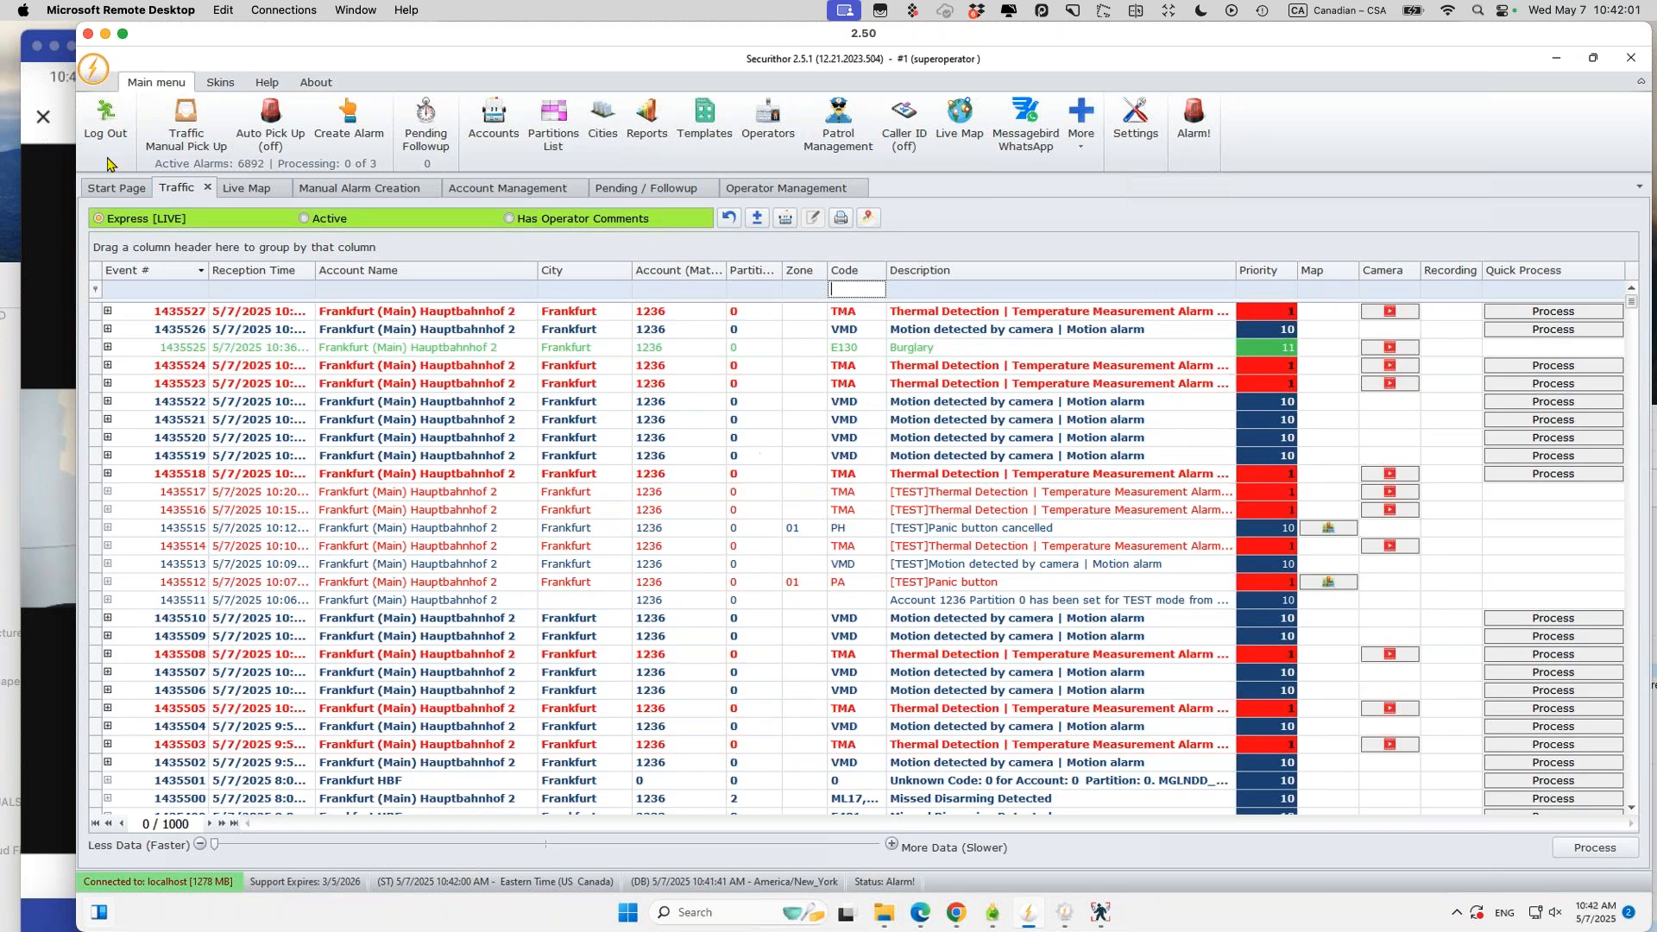
Step: Close the phone's camera image and look over Verificathor's assistance page
left_click(52, 234)
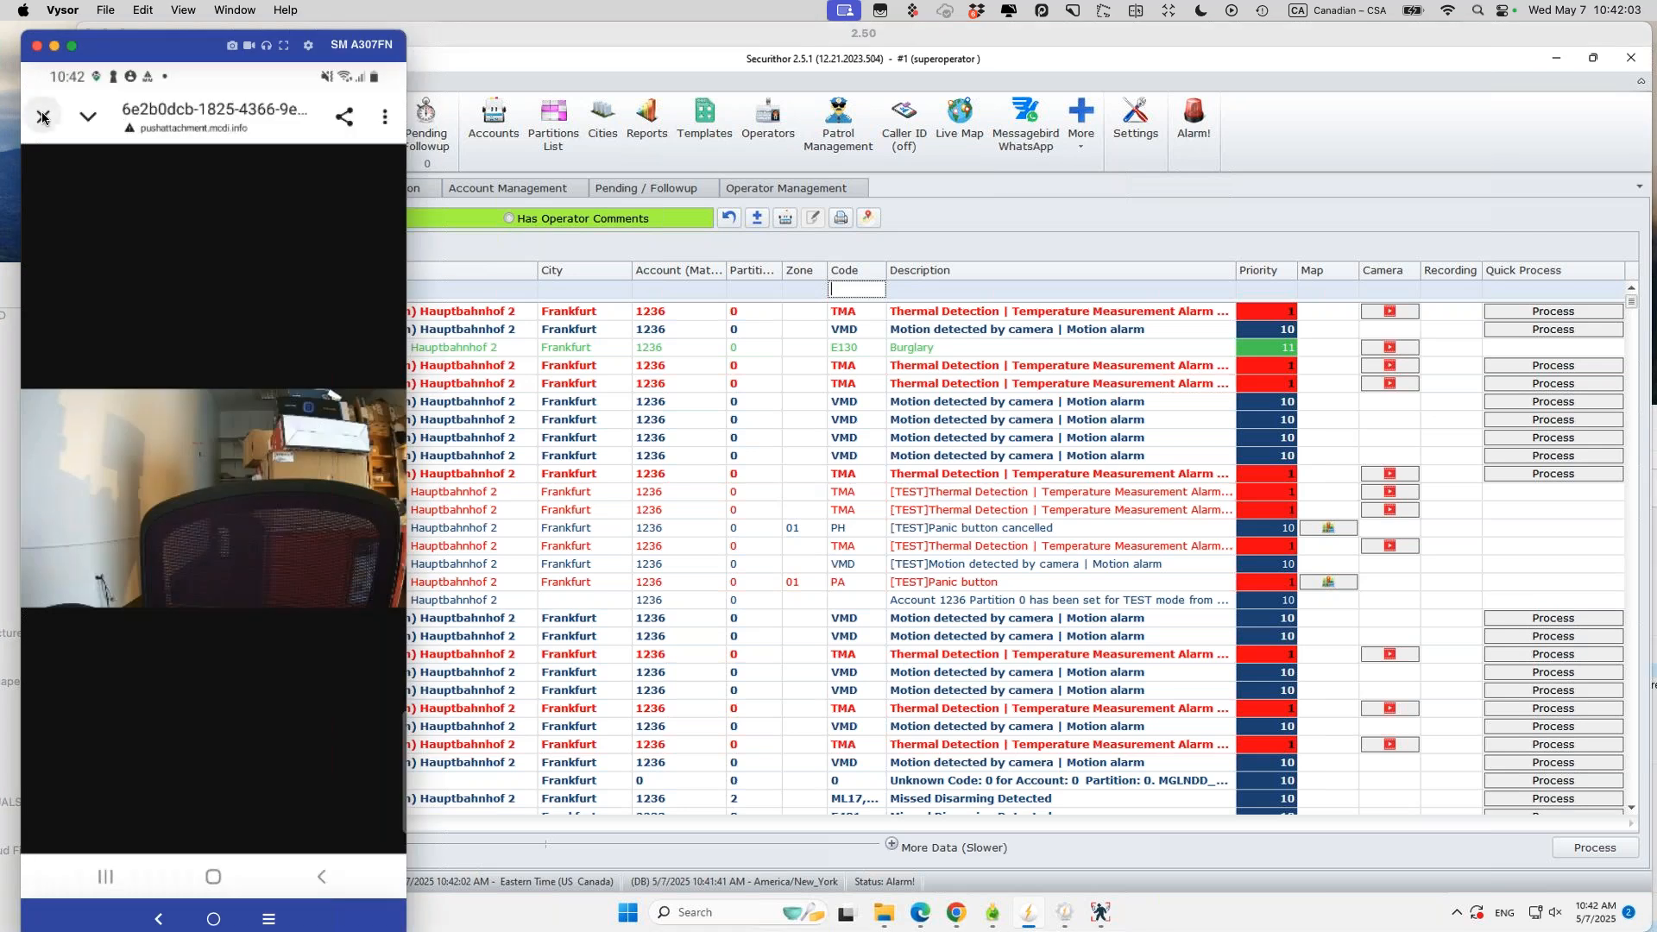
left_click(43, 118)
left_click(44, 121)
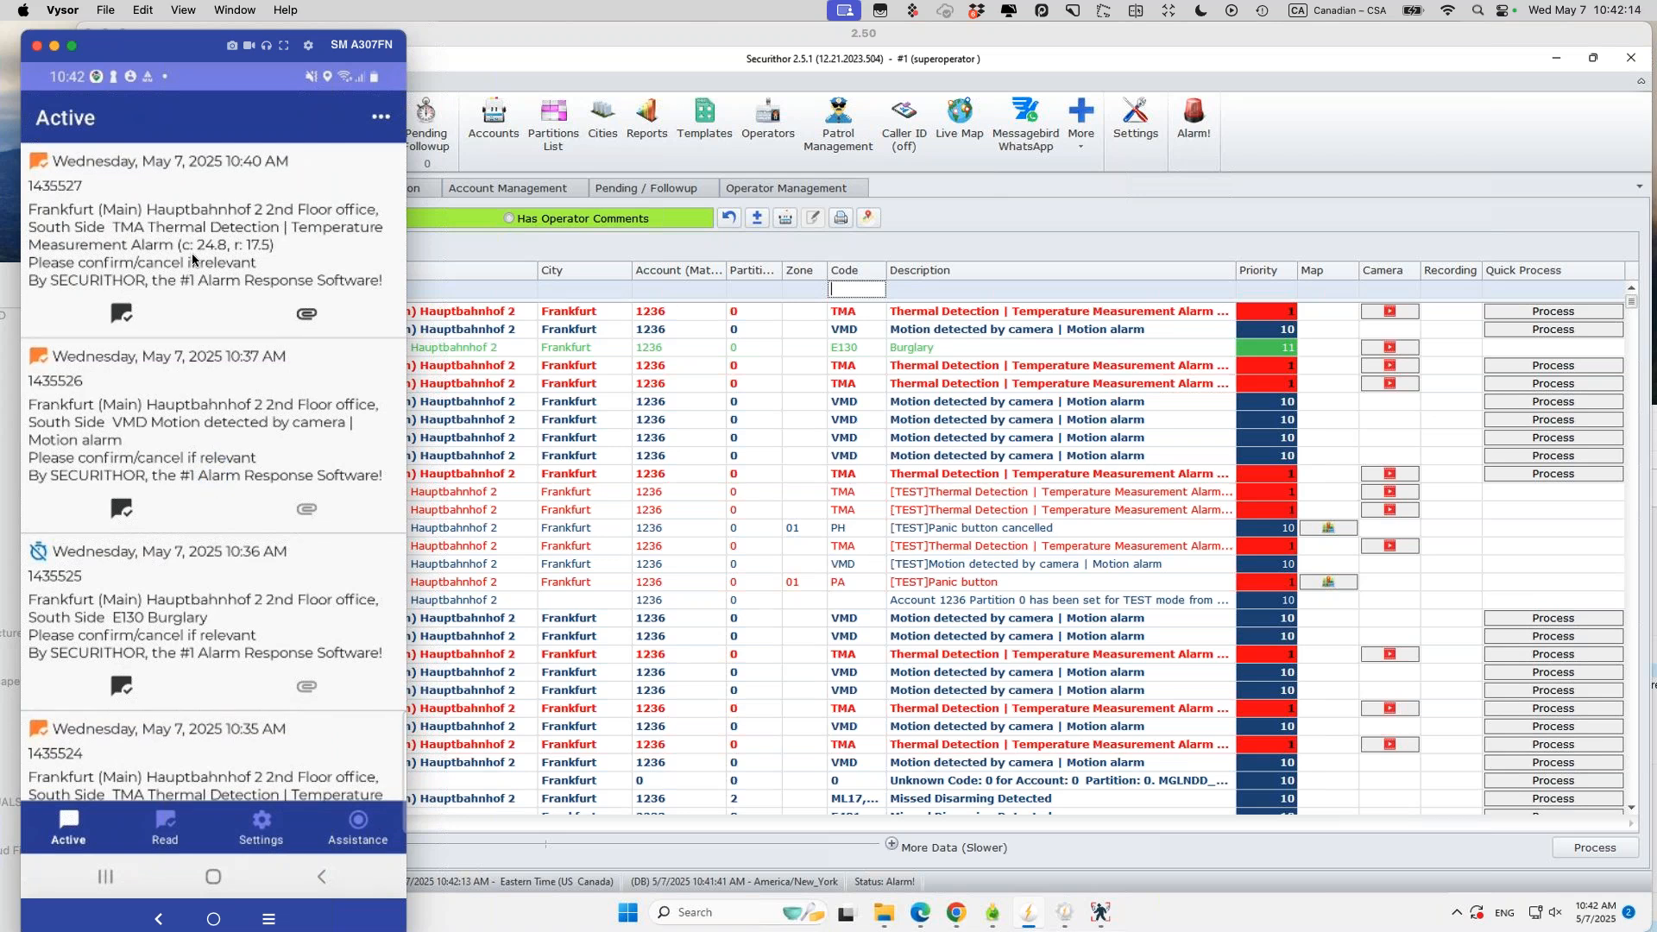
left_click(361, 830)
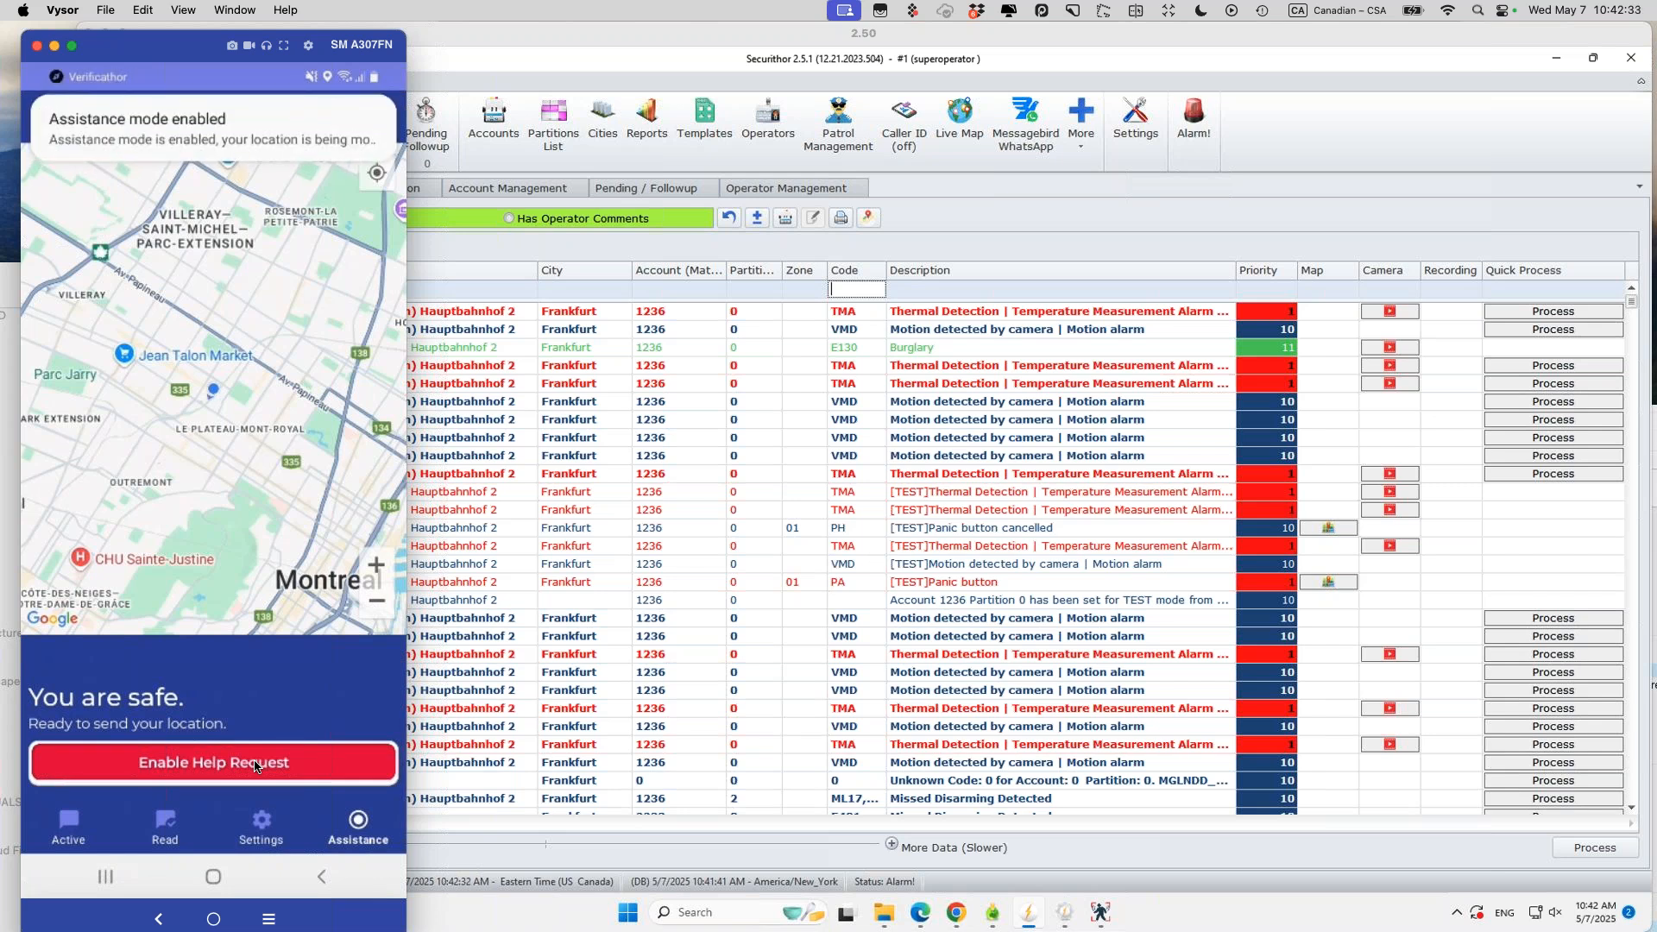
left_click(78, 834)
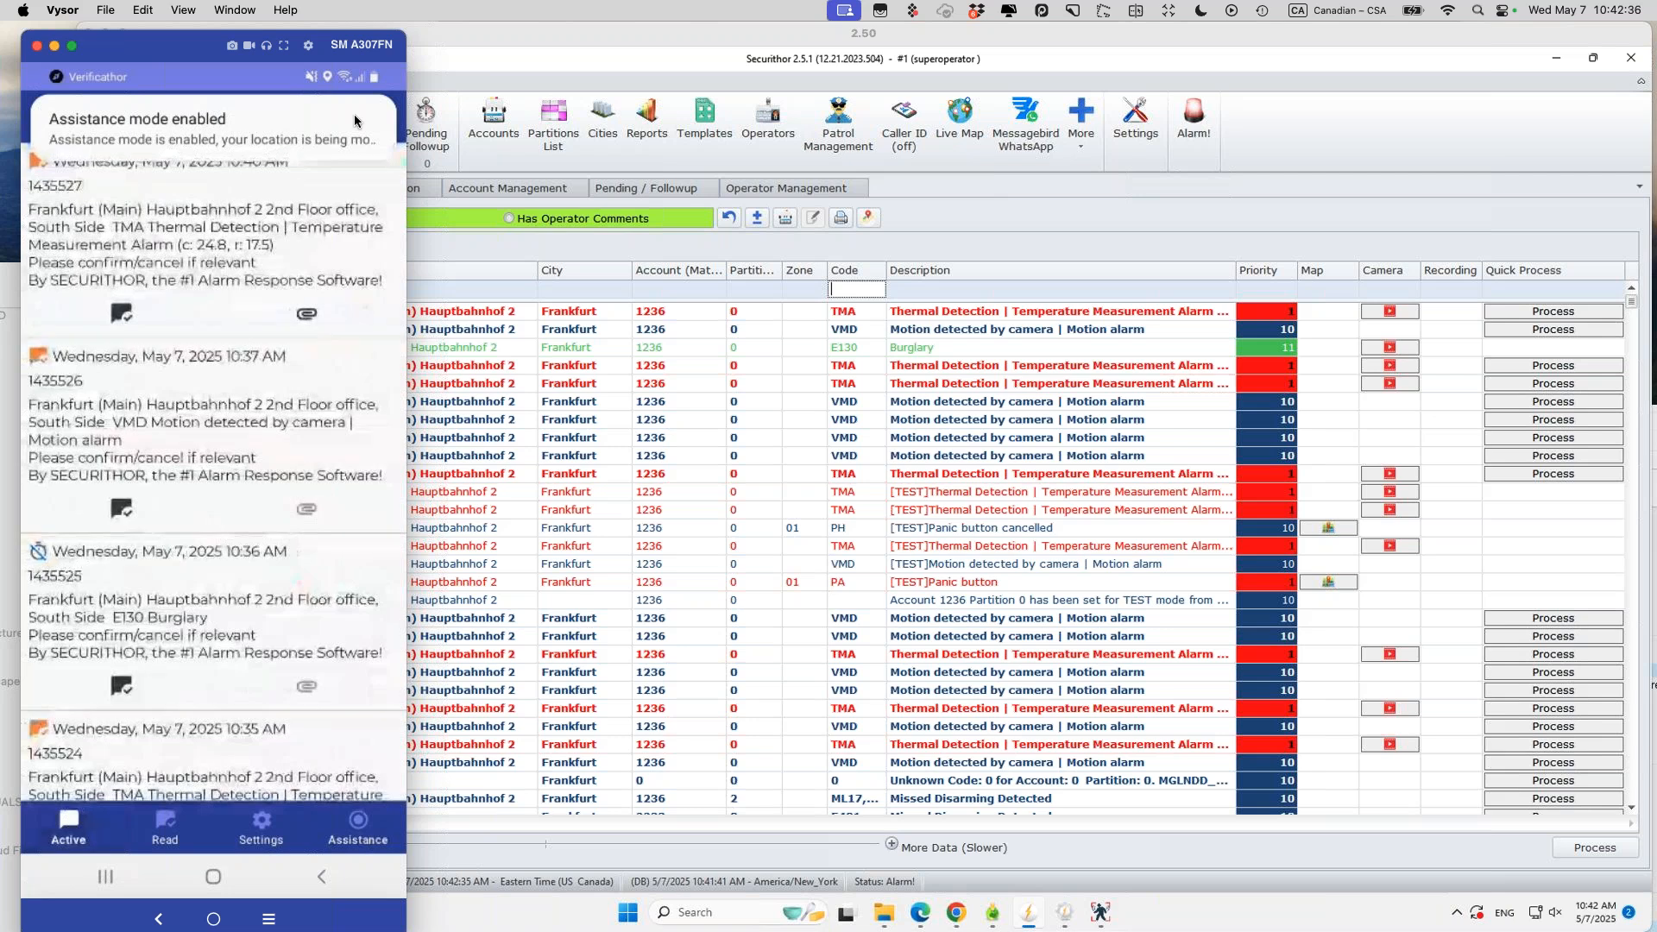
Step: Send and cancel an iPhone help request, then select the new Panic button alarm in Securithor
left_click(967, 162)
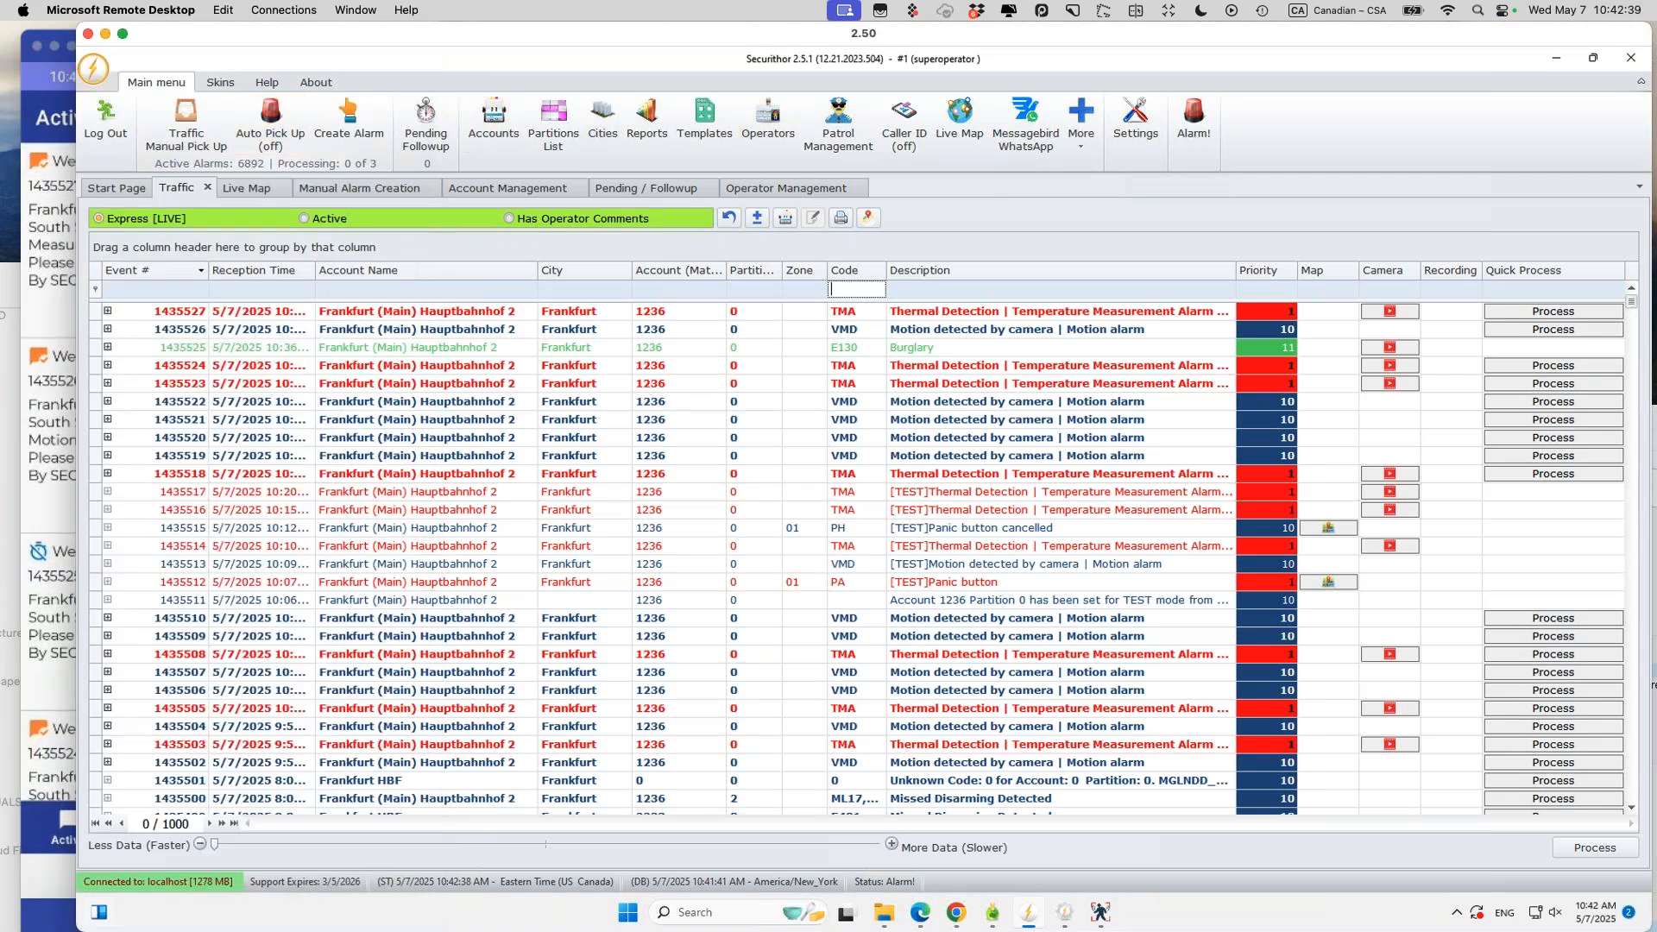
key("super+Tab")
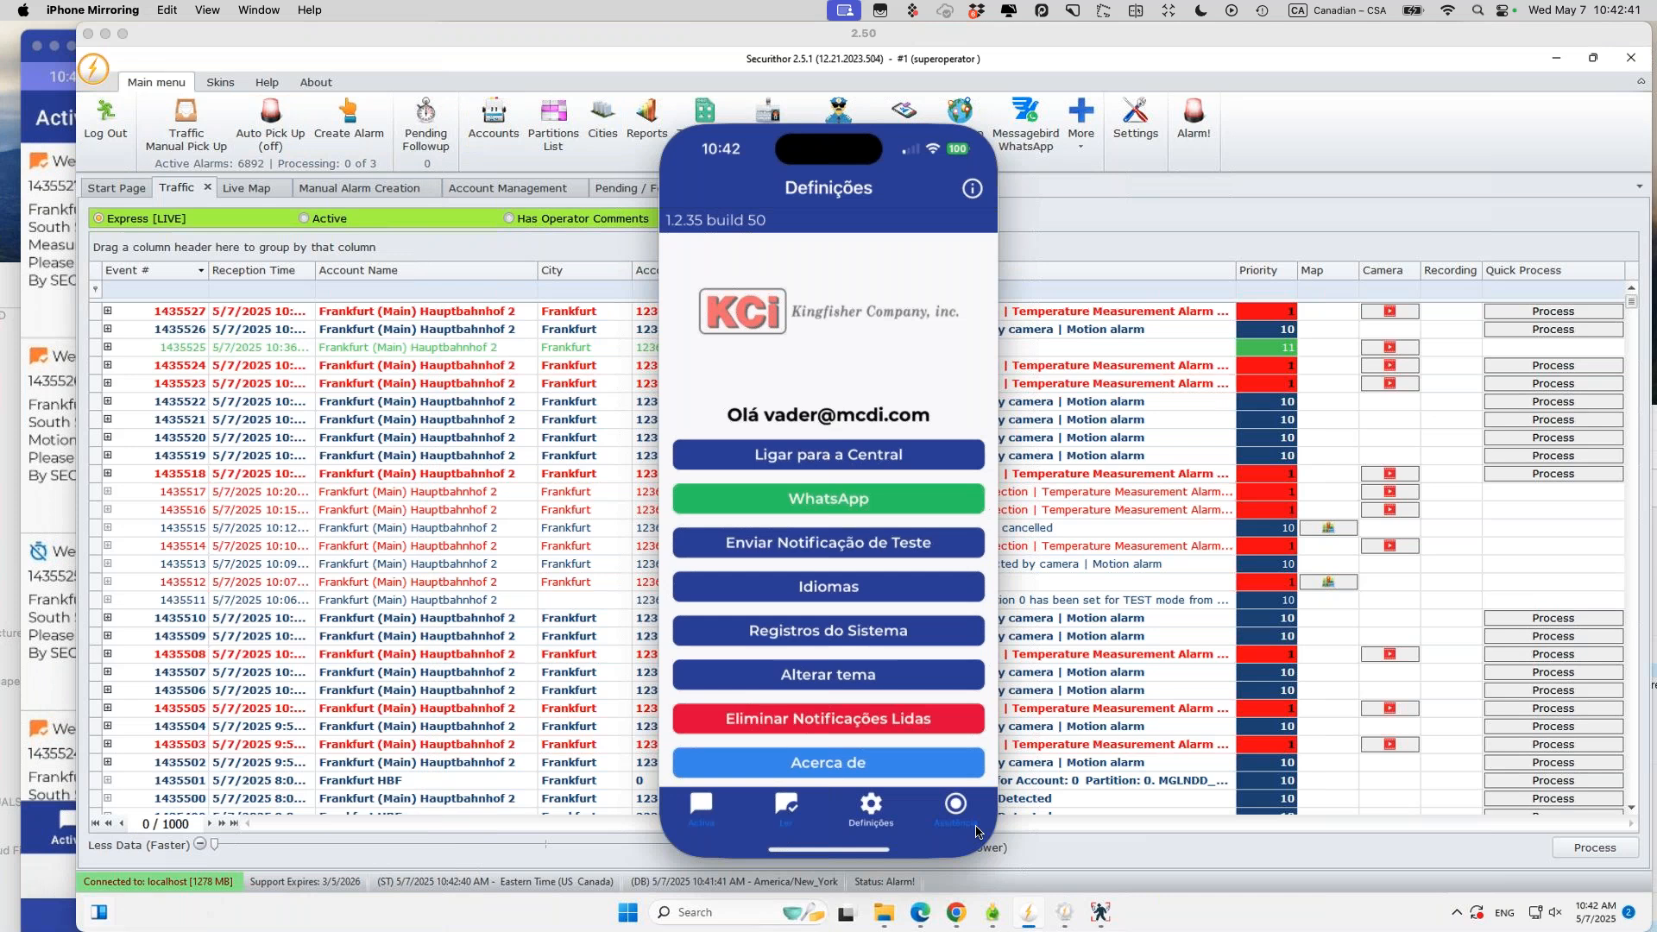
left_click(955, 804)
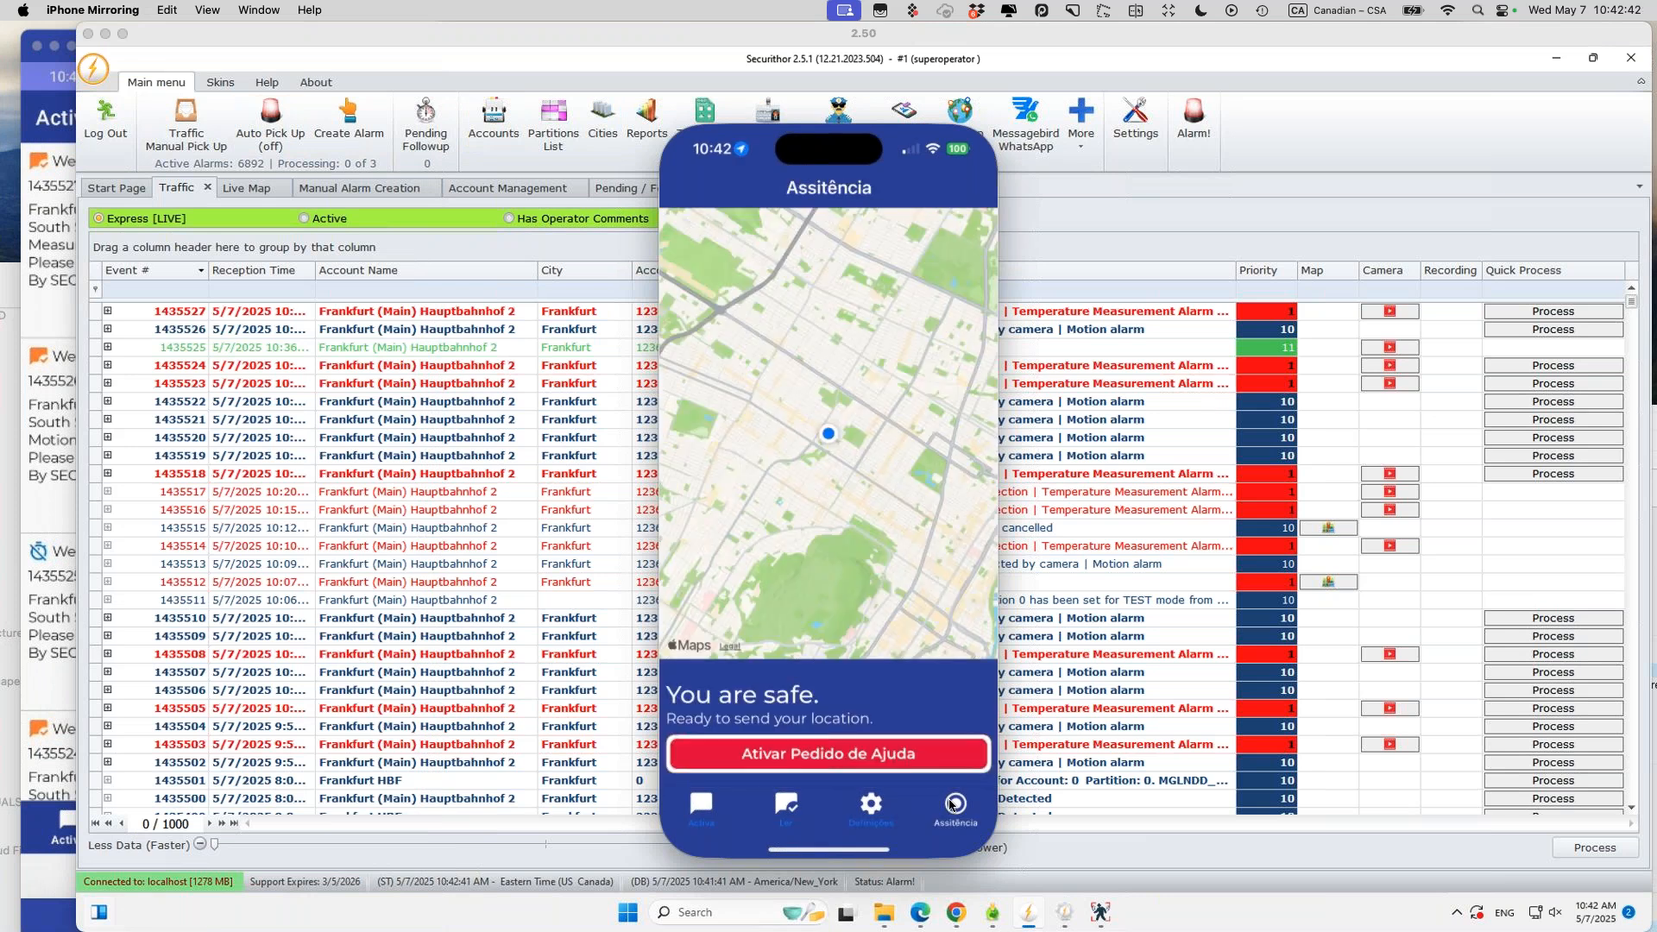
left_click(811, 759)
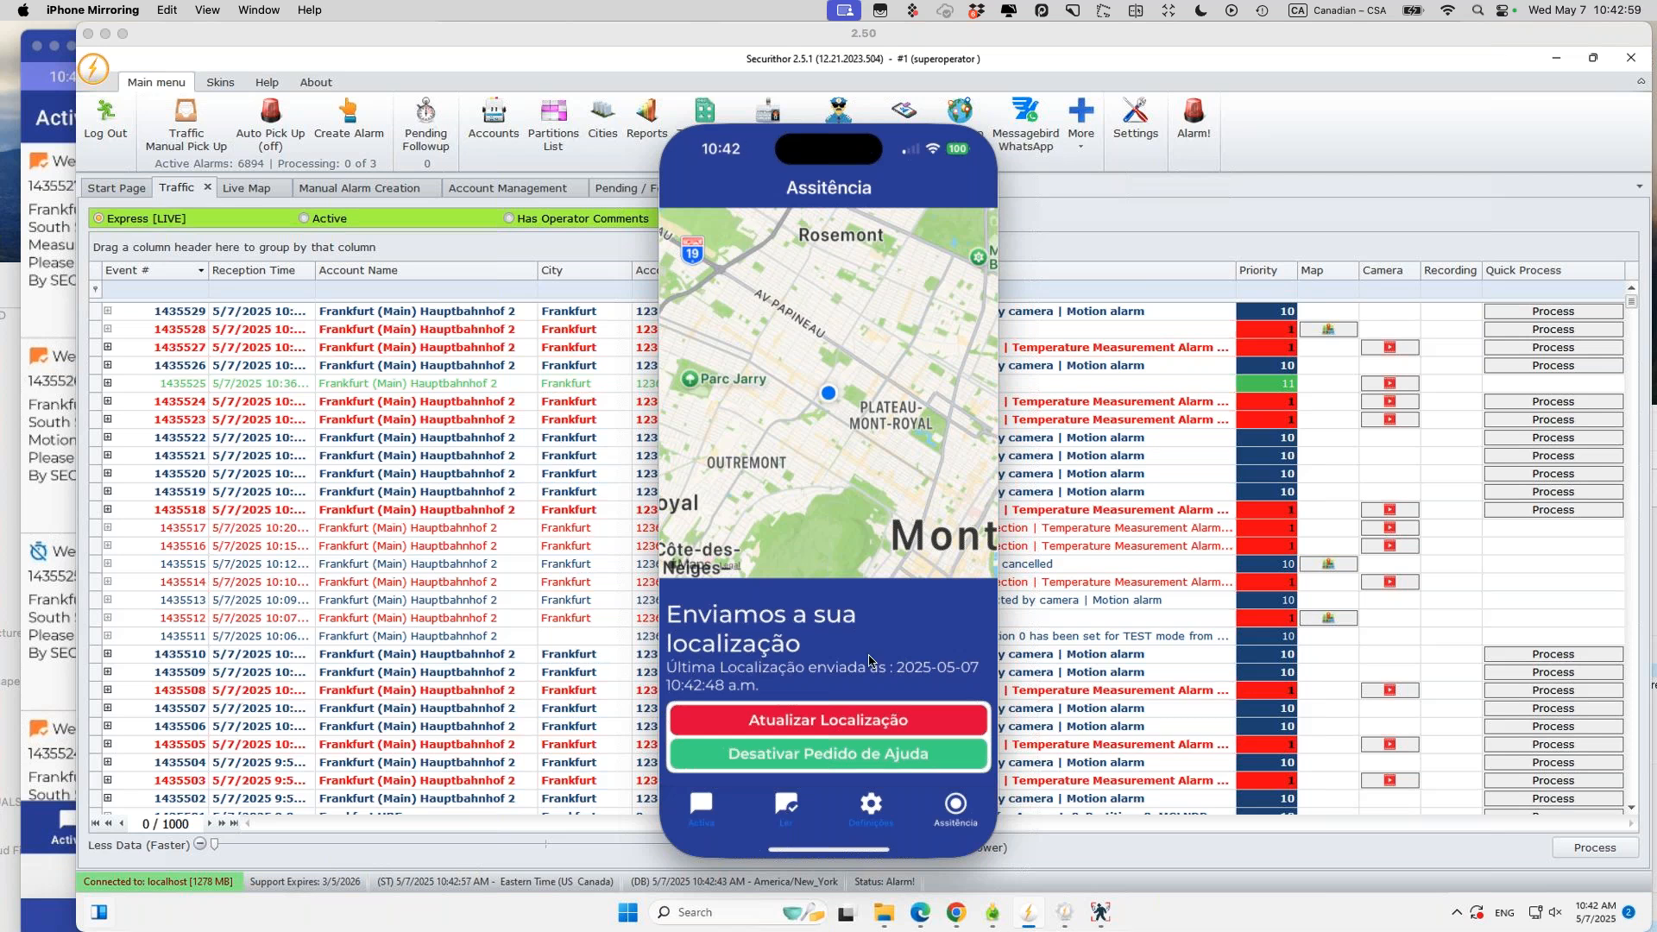
left_click(821, 755)
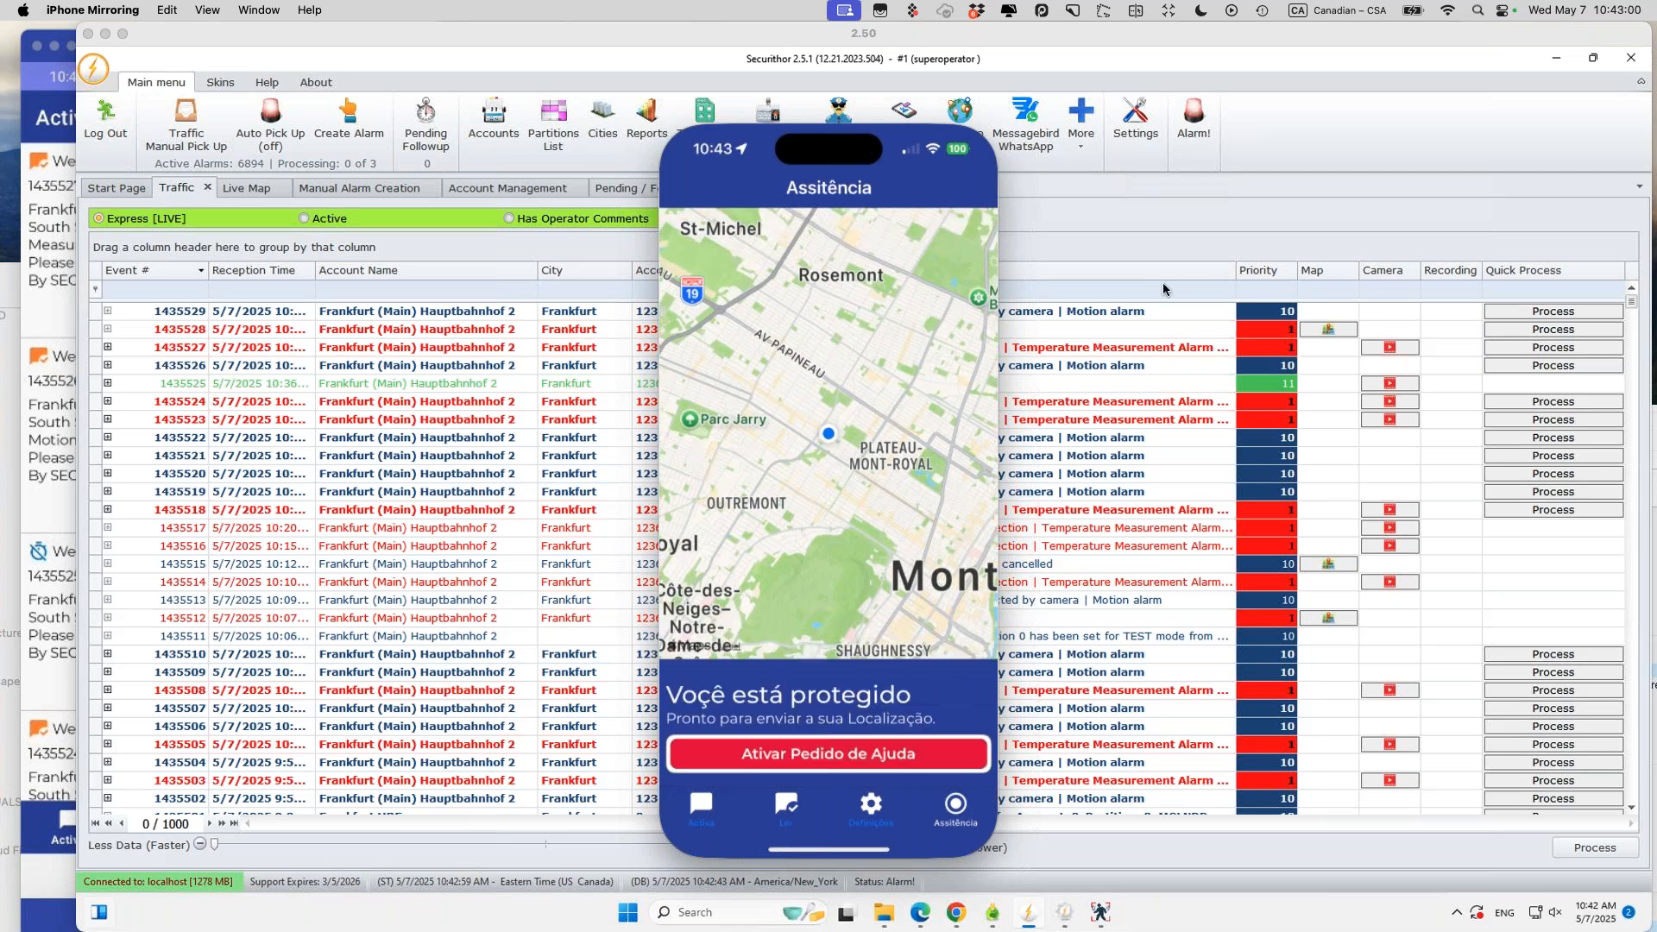
left_click(1181, 257)
left_click(943, 330)
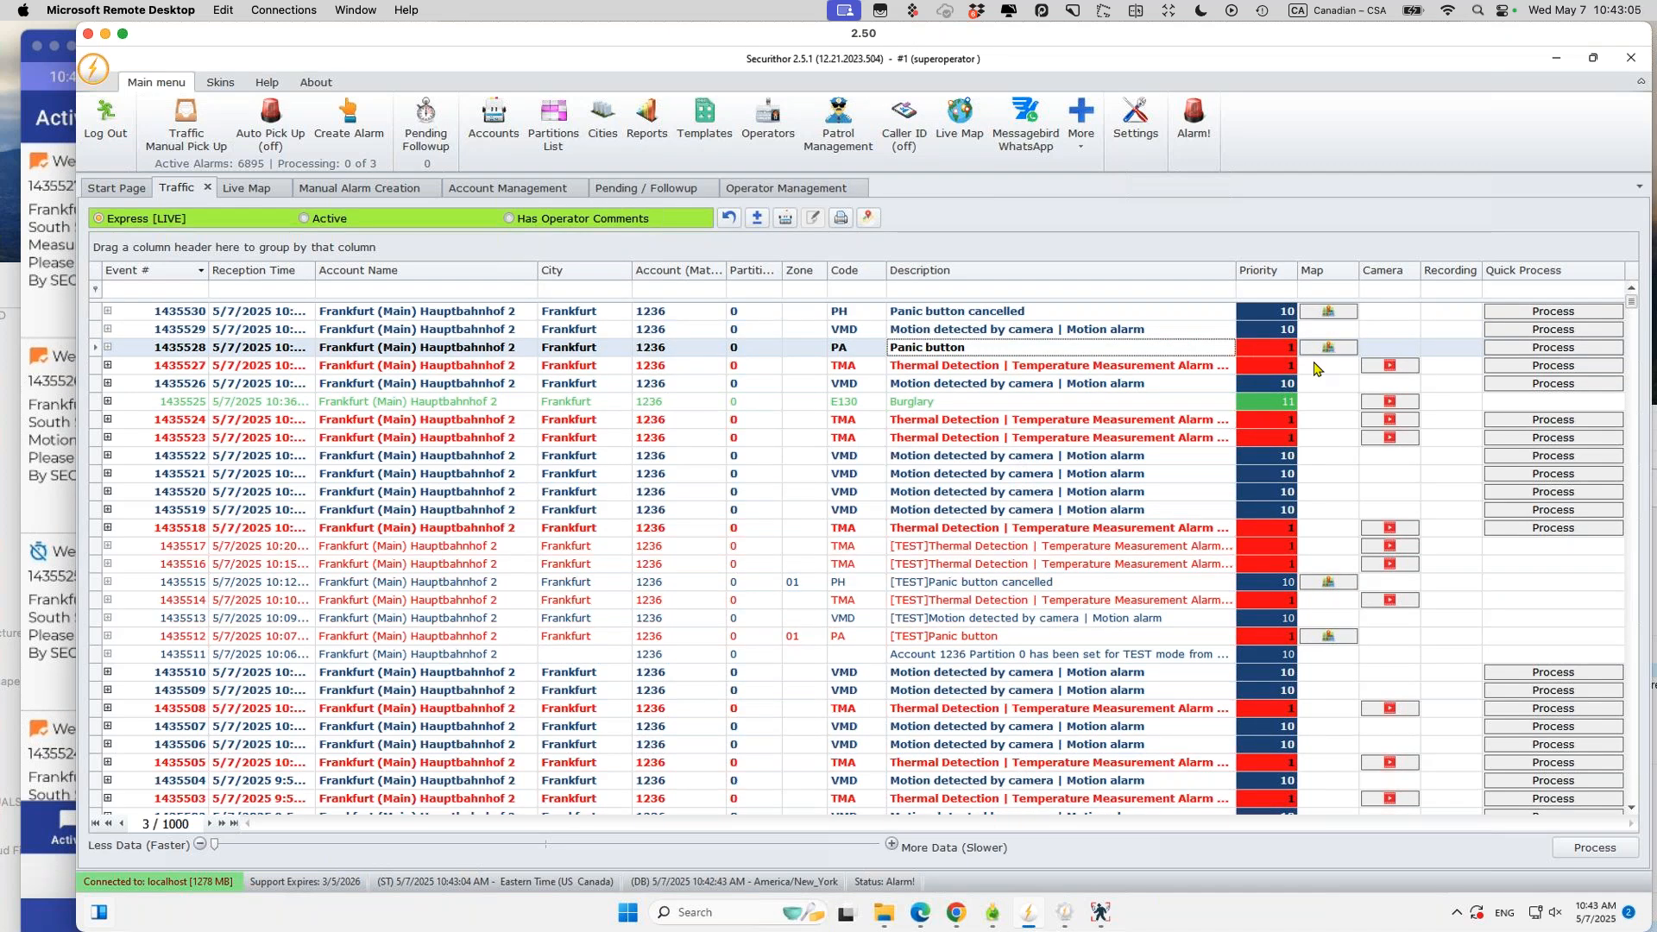
Step: View the Panic button alarm's location map, close it, and switch to the Live Map
left_click(1327, 352)
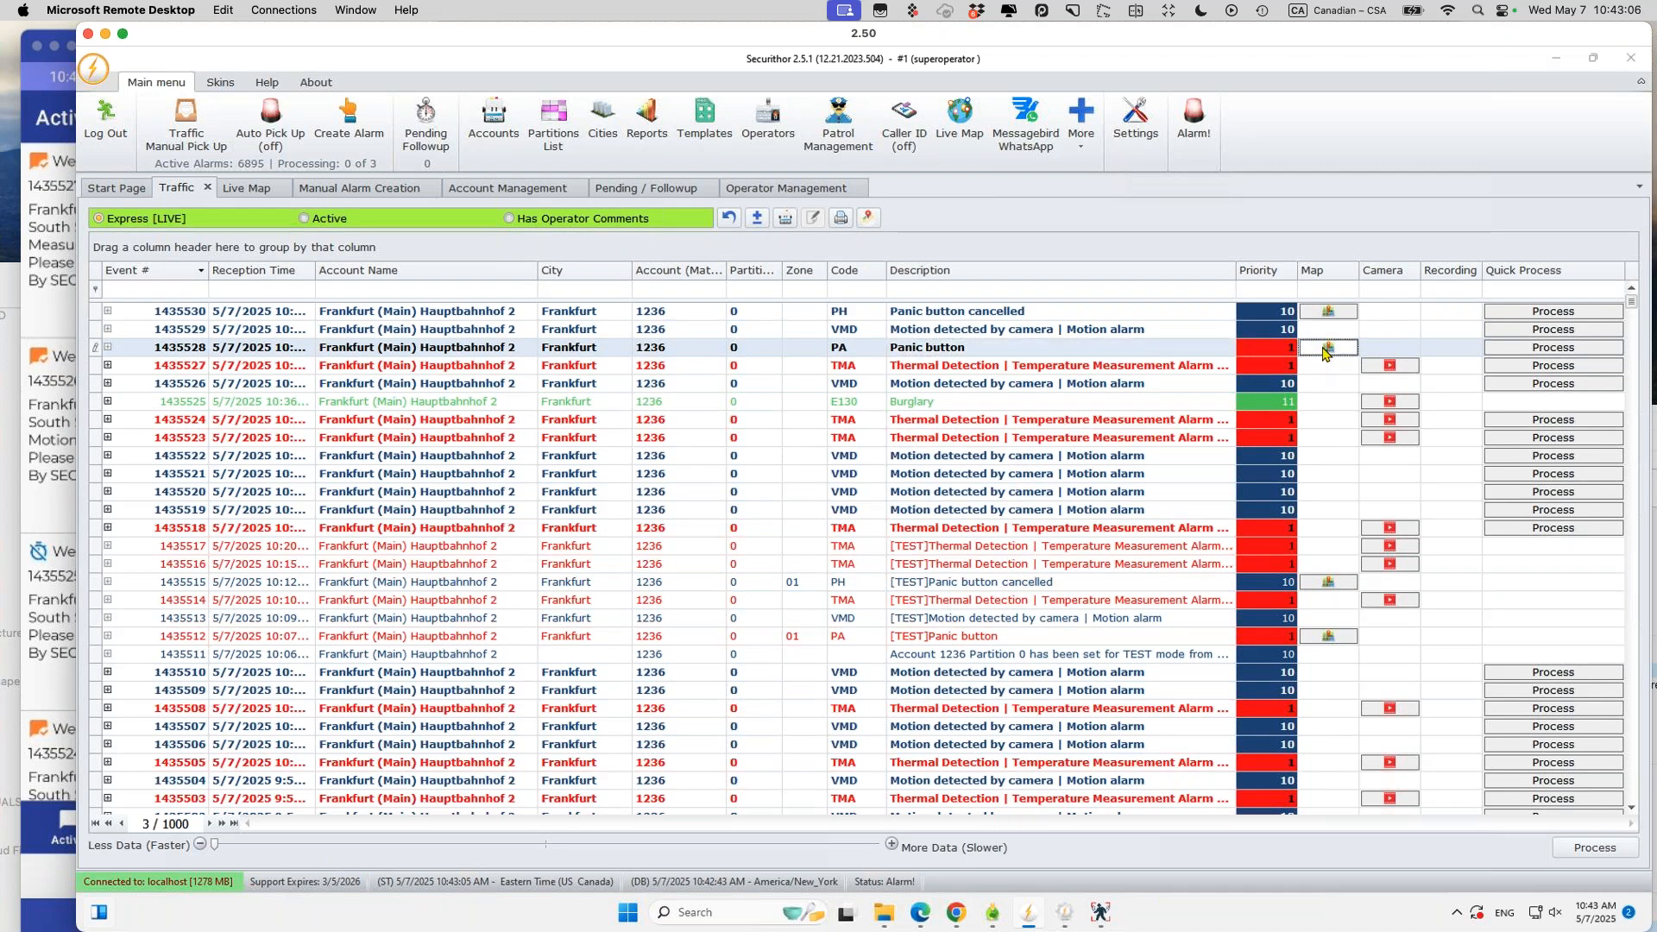
left_click(1326, 352)
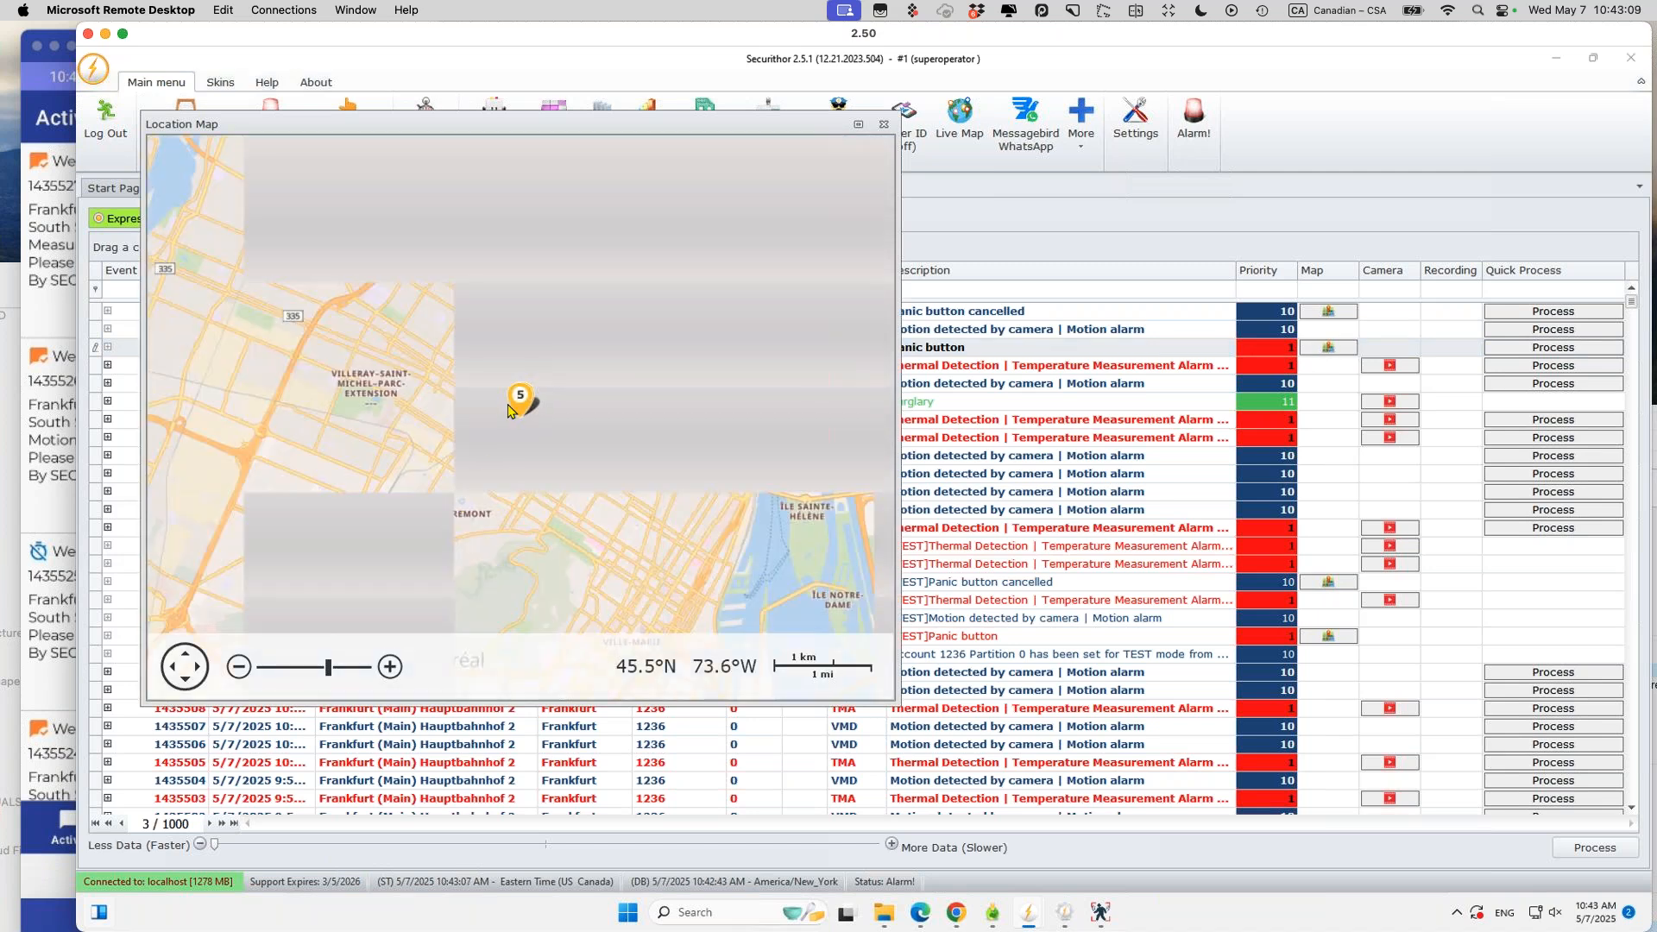
left_click(884, 127)
left_click(248, 188)
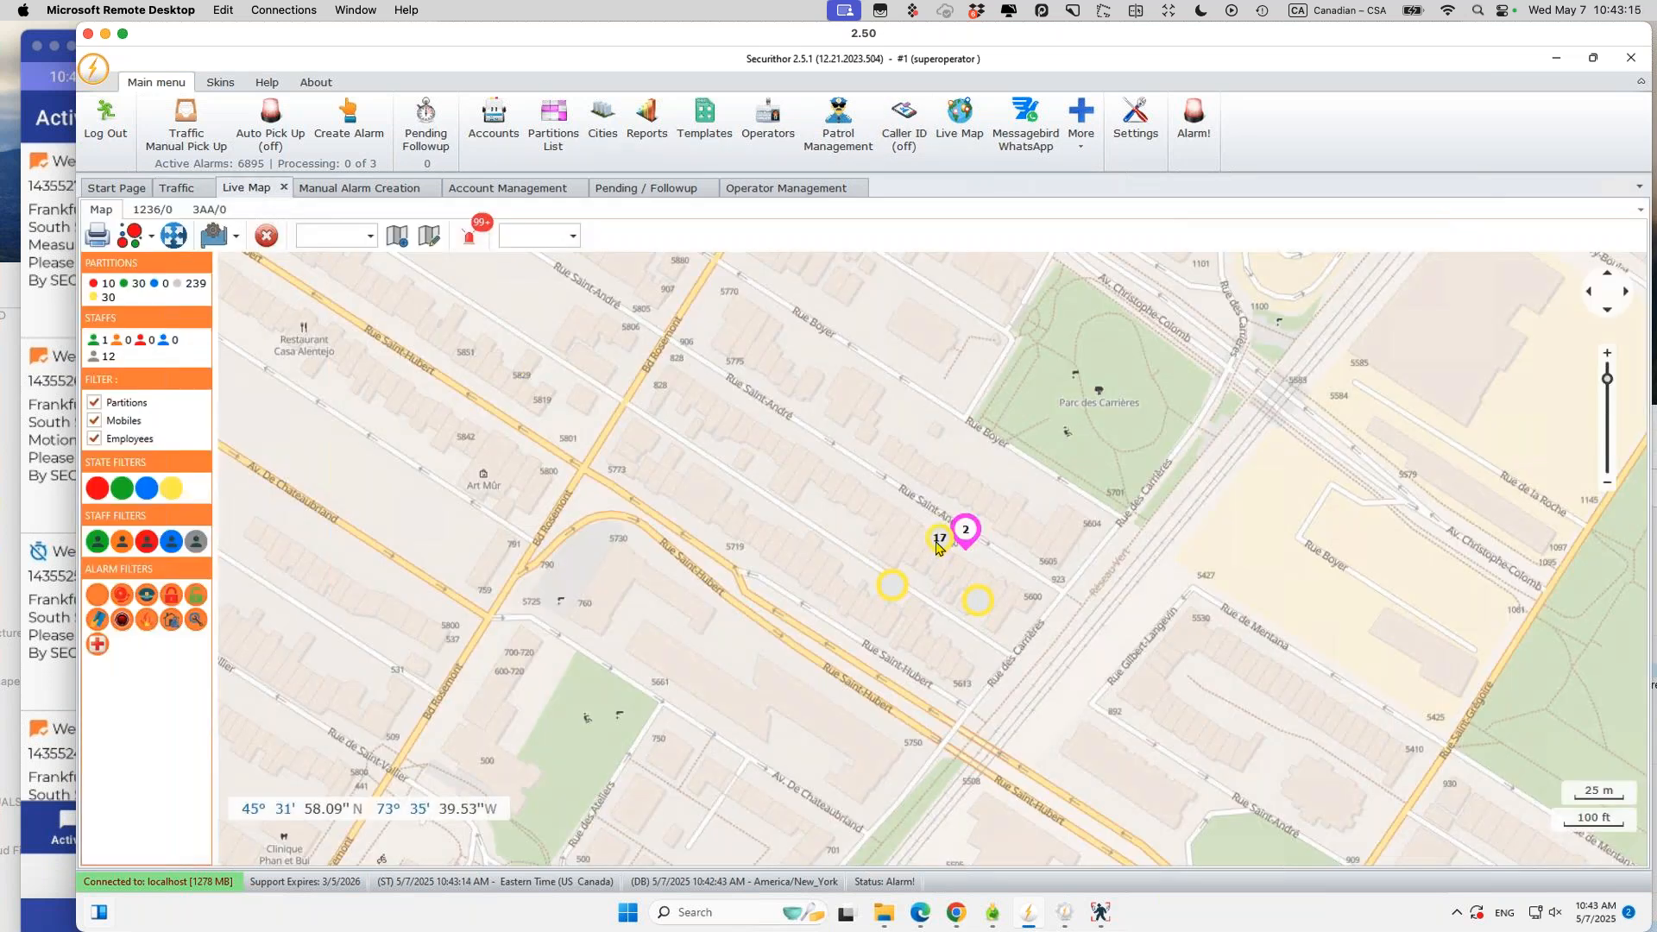
Step: Zoom the live map out to the city and open Panic alarm 1435465 from its cluster
left_click(1608, 482)
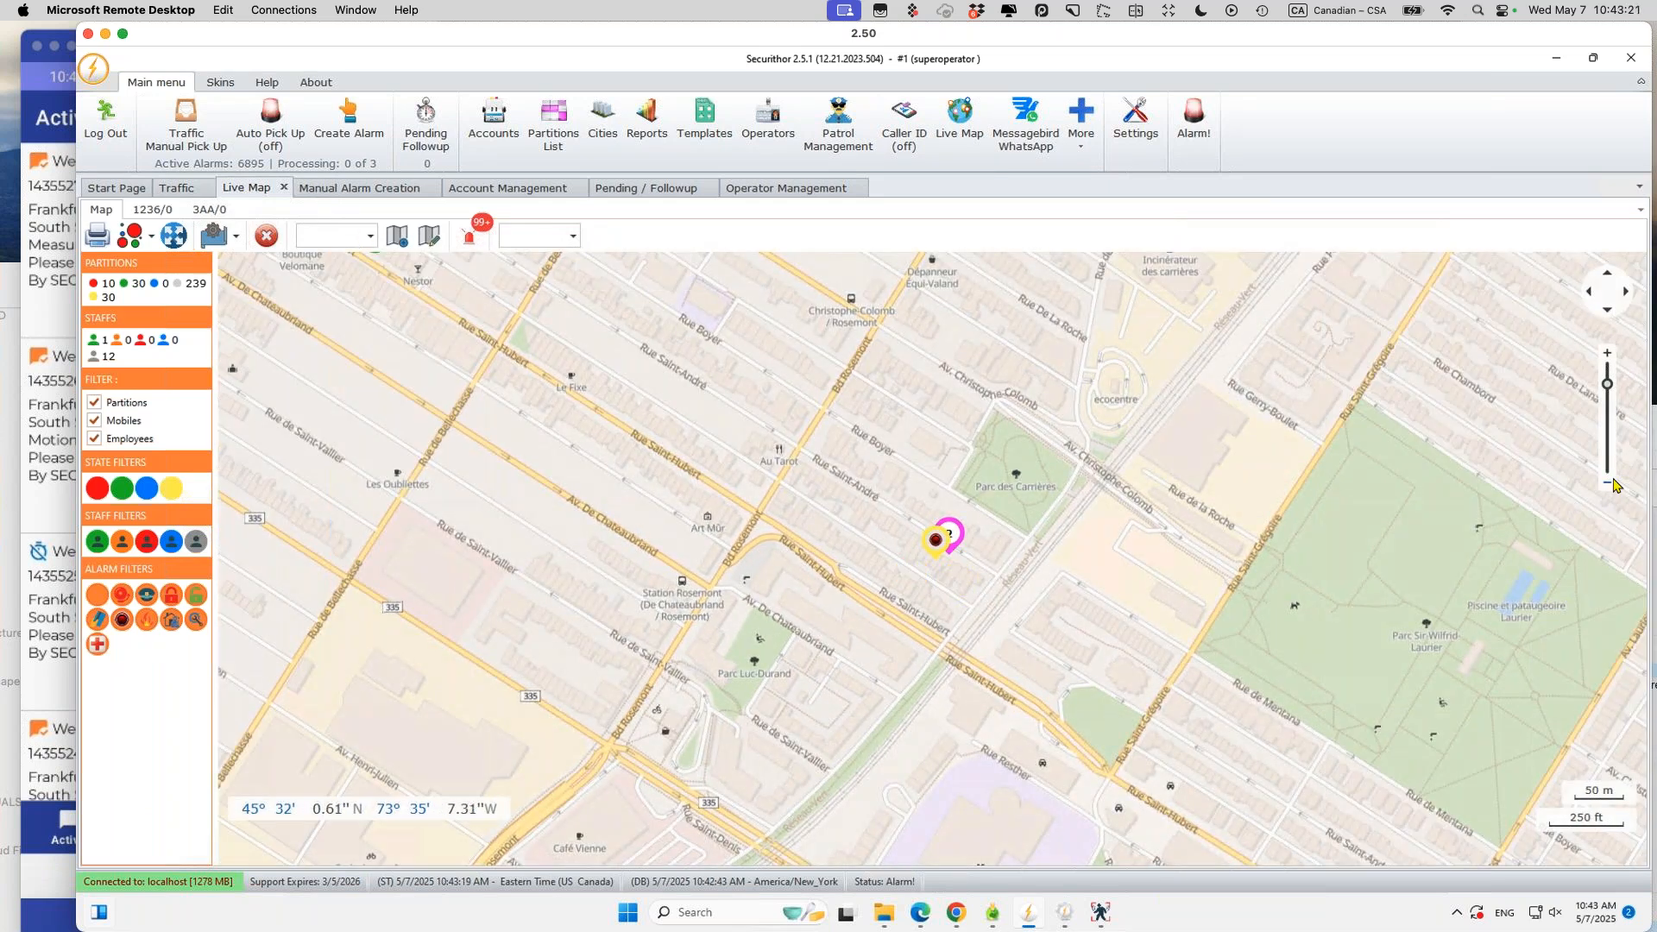
left_click(1610, 482)
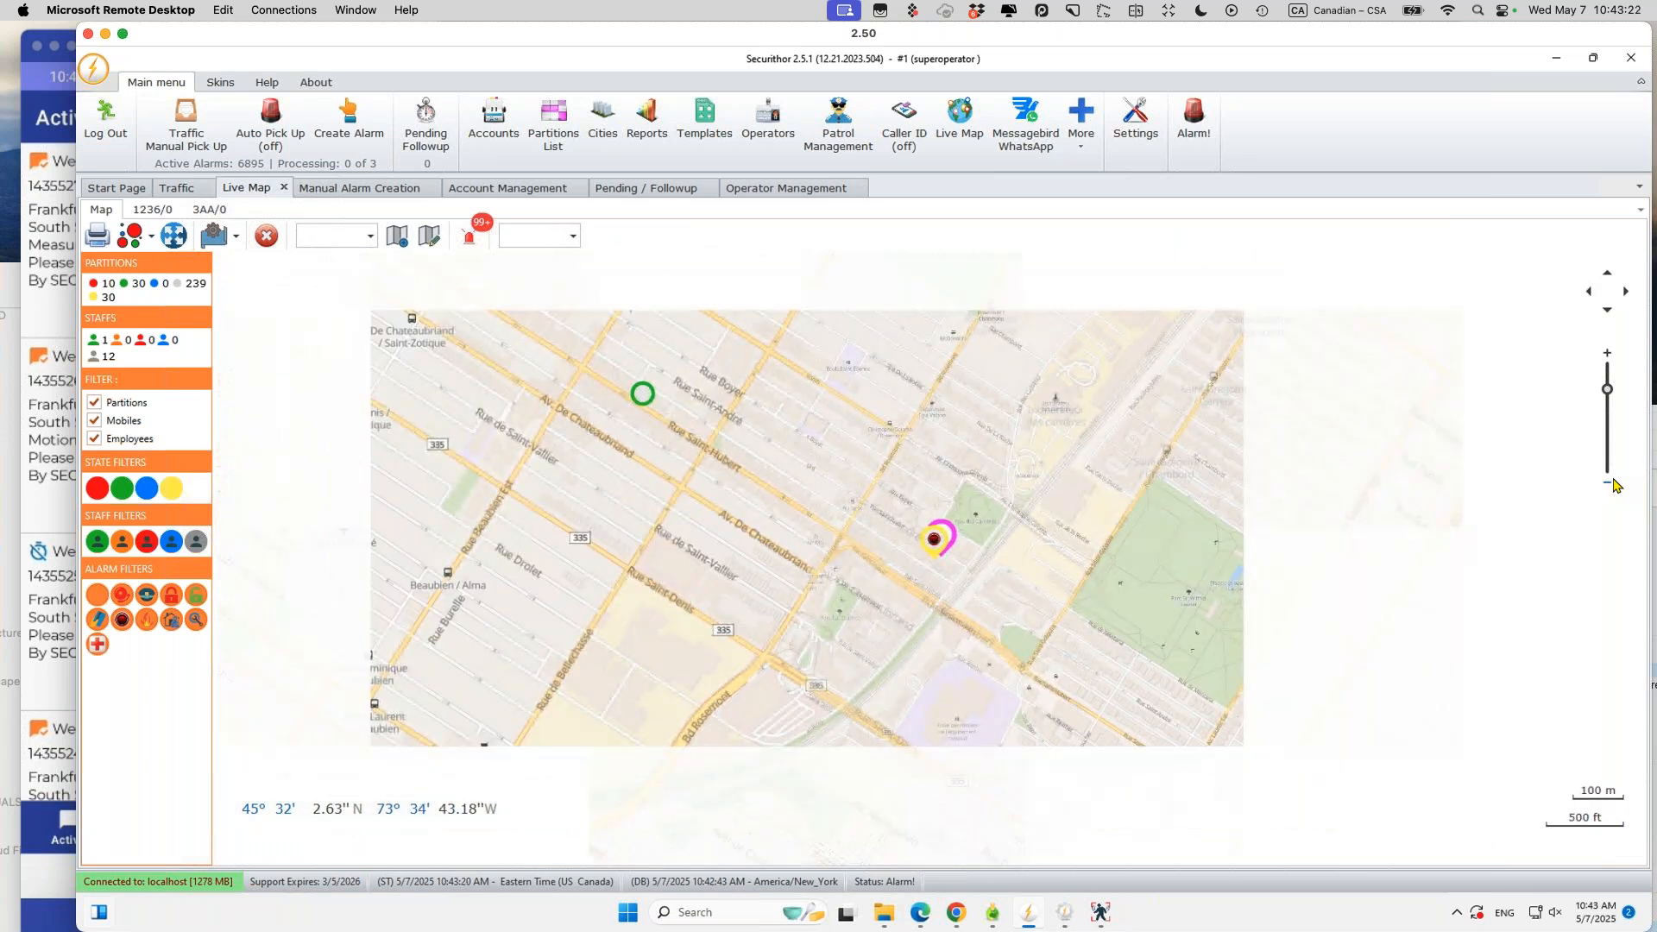
left_click(1610, 482)
left_click(1610, 483)
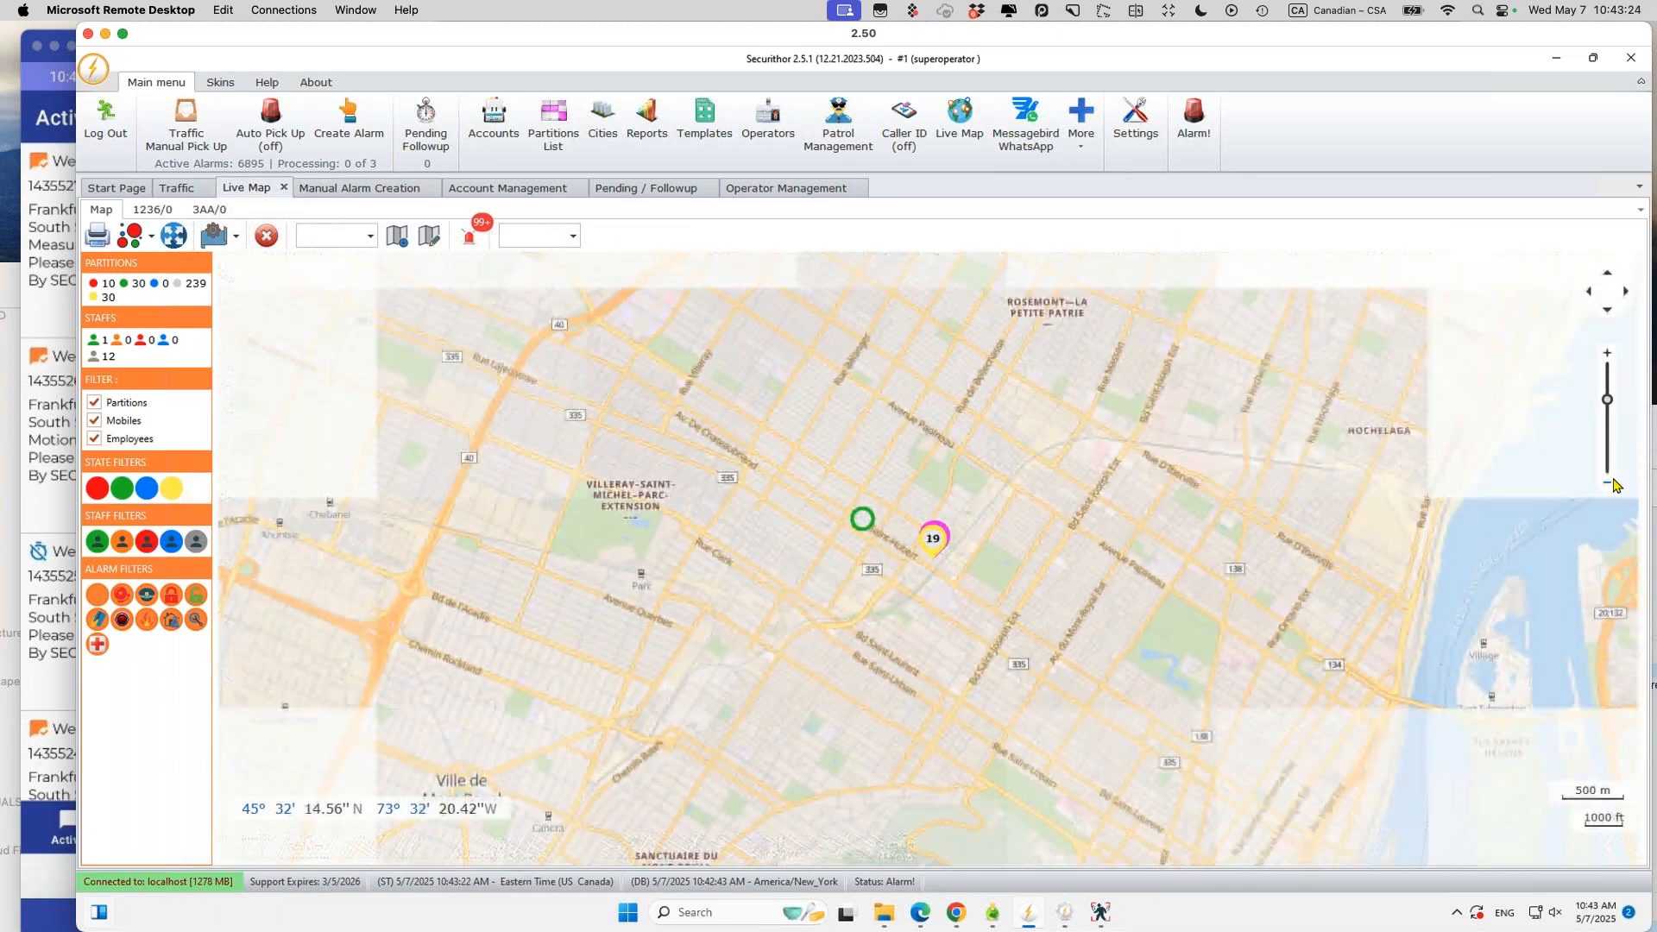
left_click(1610, 482)
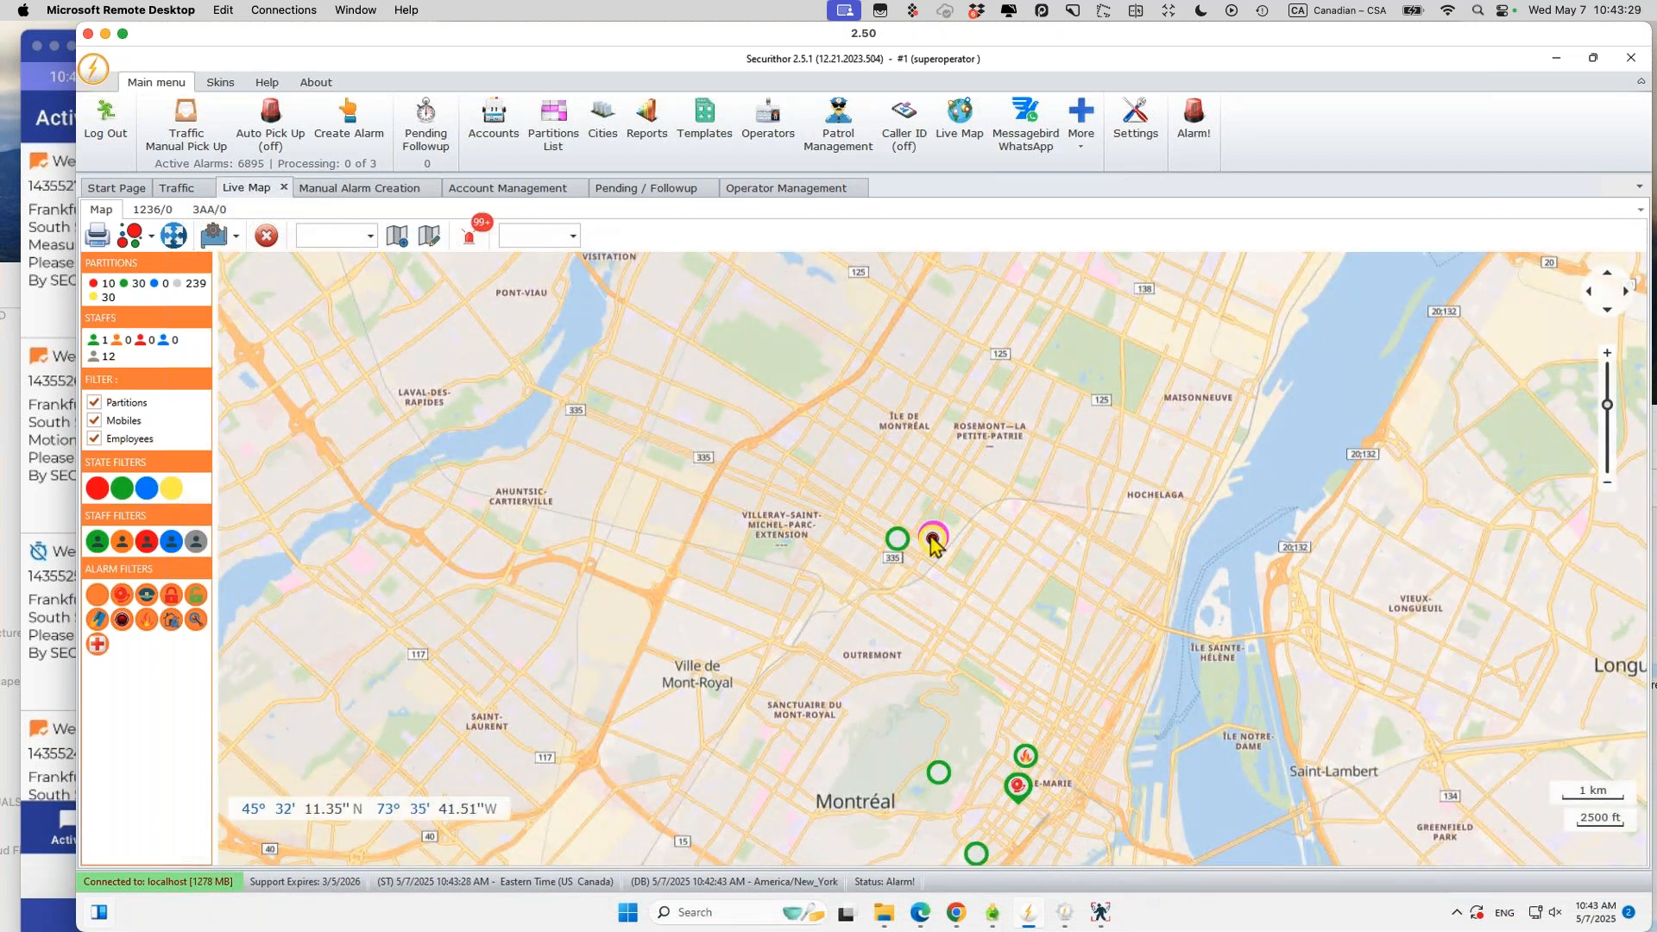
left_click(935, 548)
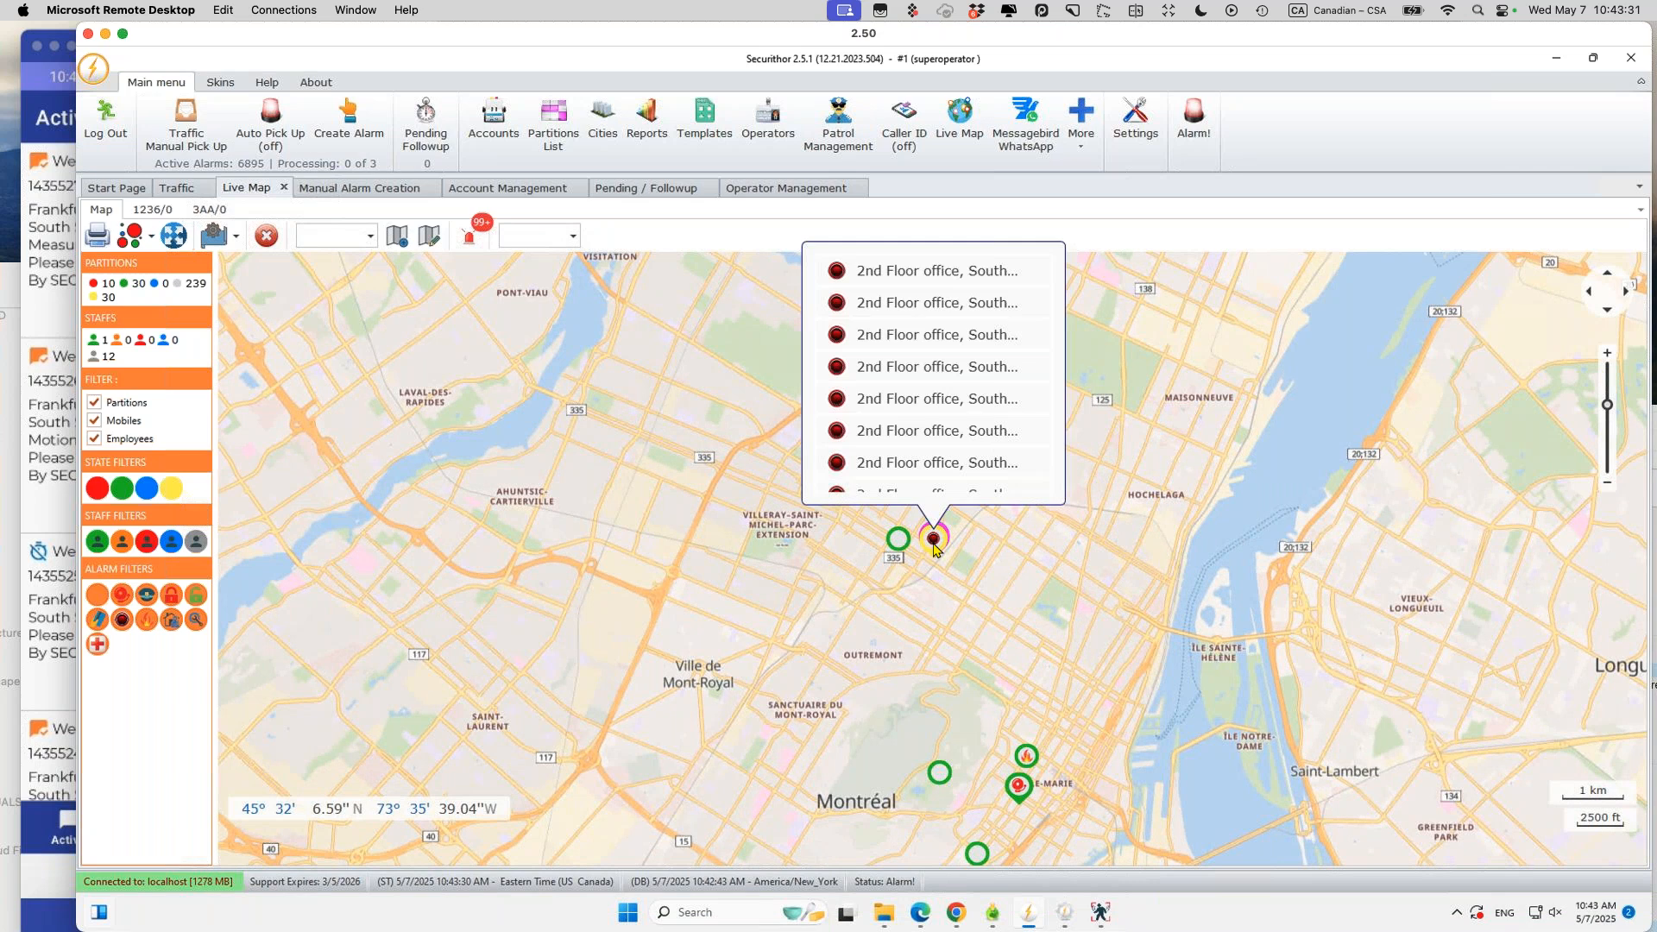
left_click(944, 270)
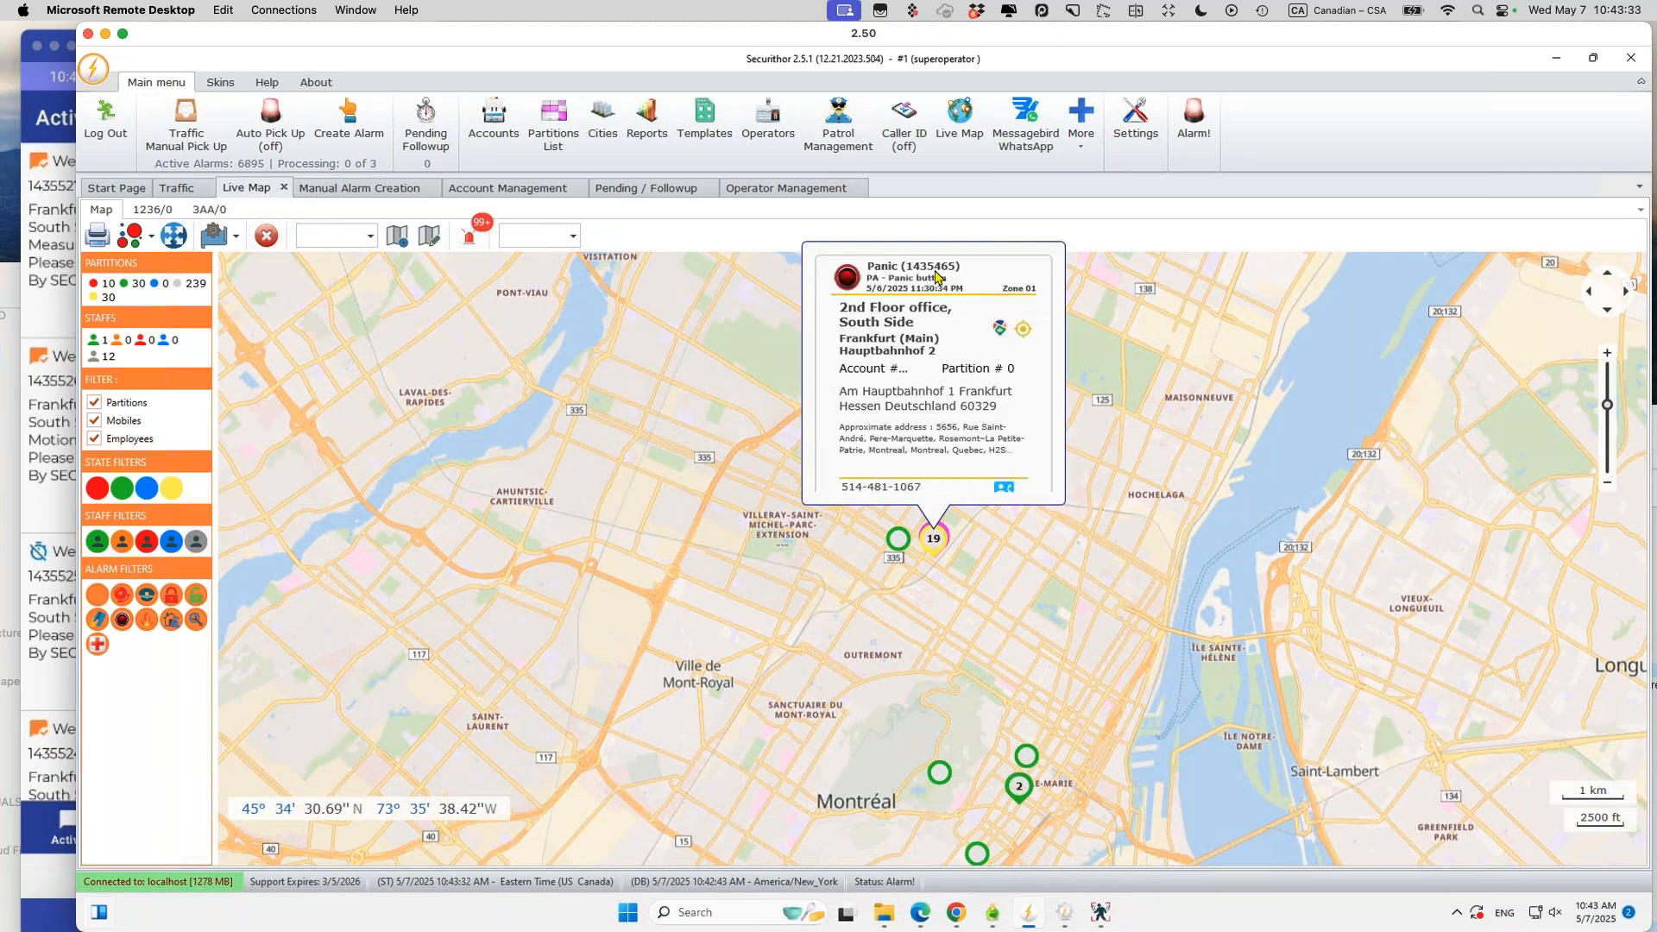
Step: Zoom in on Panic alarm 1435465, show its responding staff, and bring up the phone's recent apps
left_click(1024, 331)
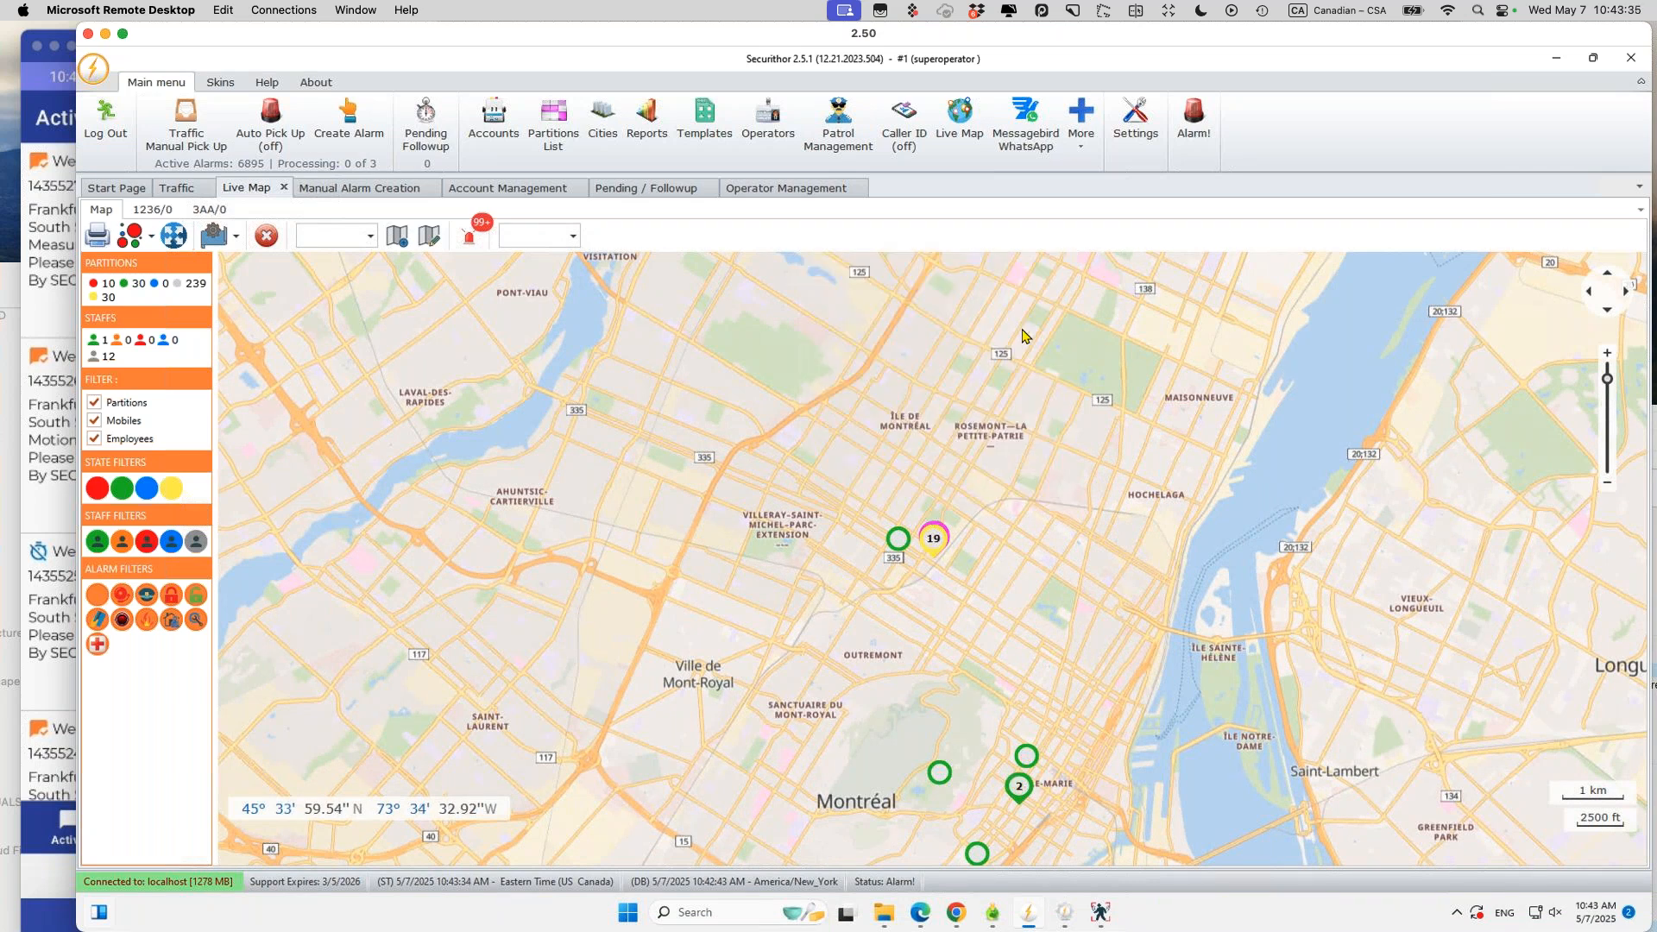
left_click(941, 537)
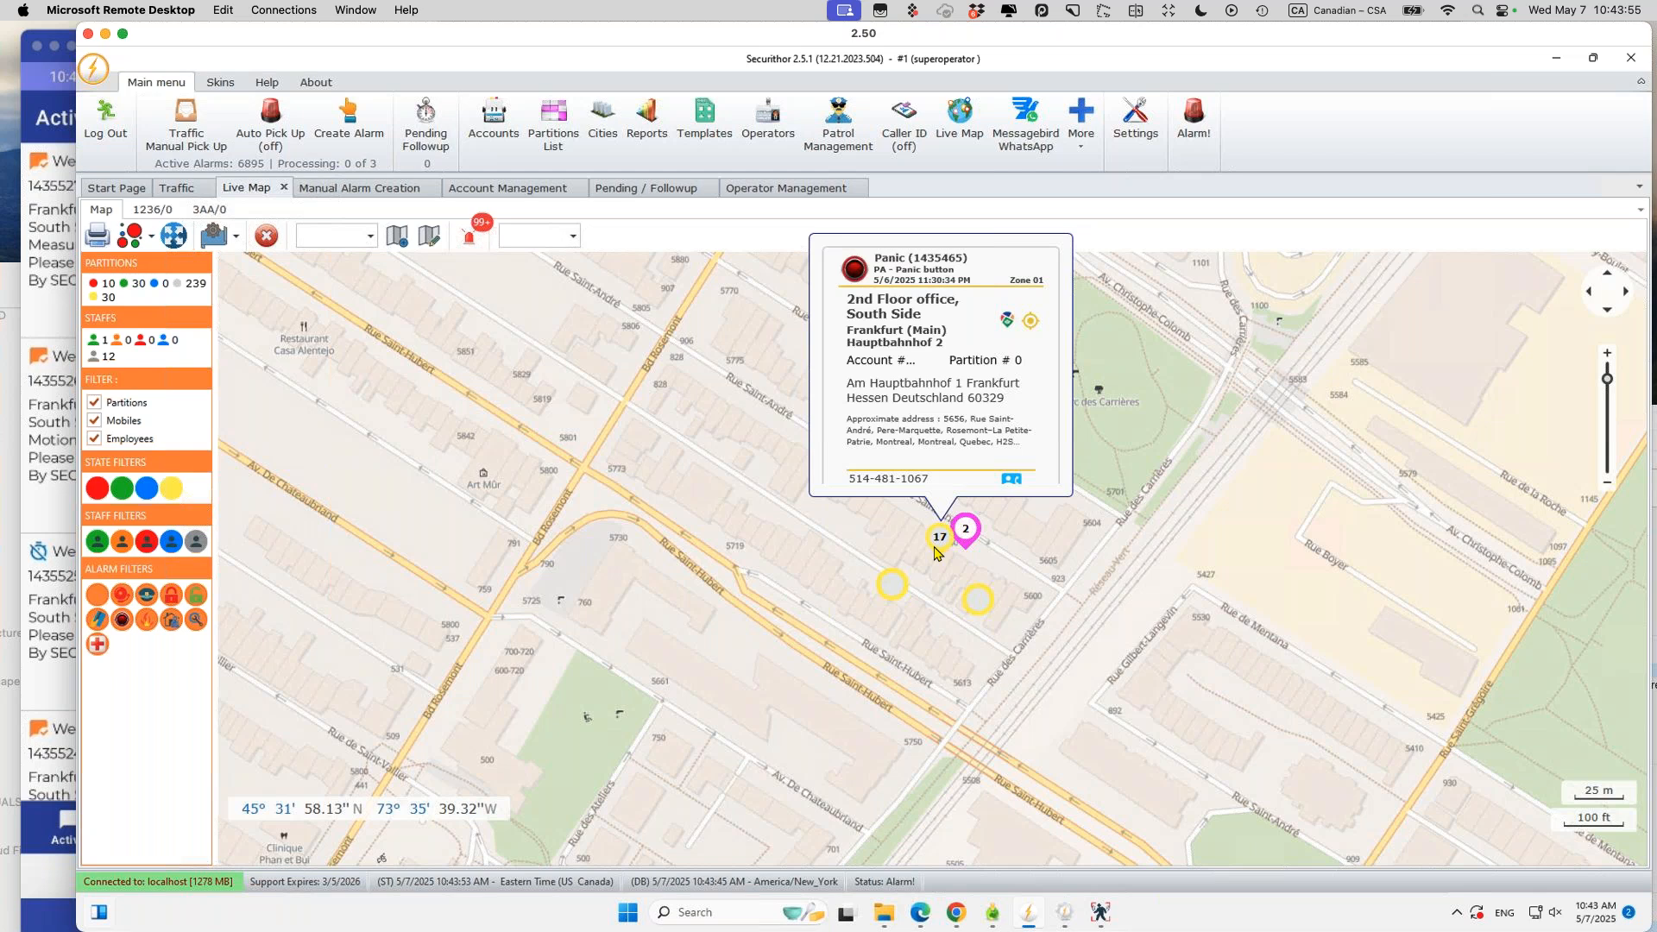
left_click(1007, 321)
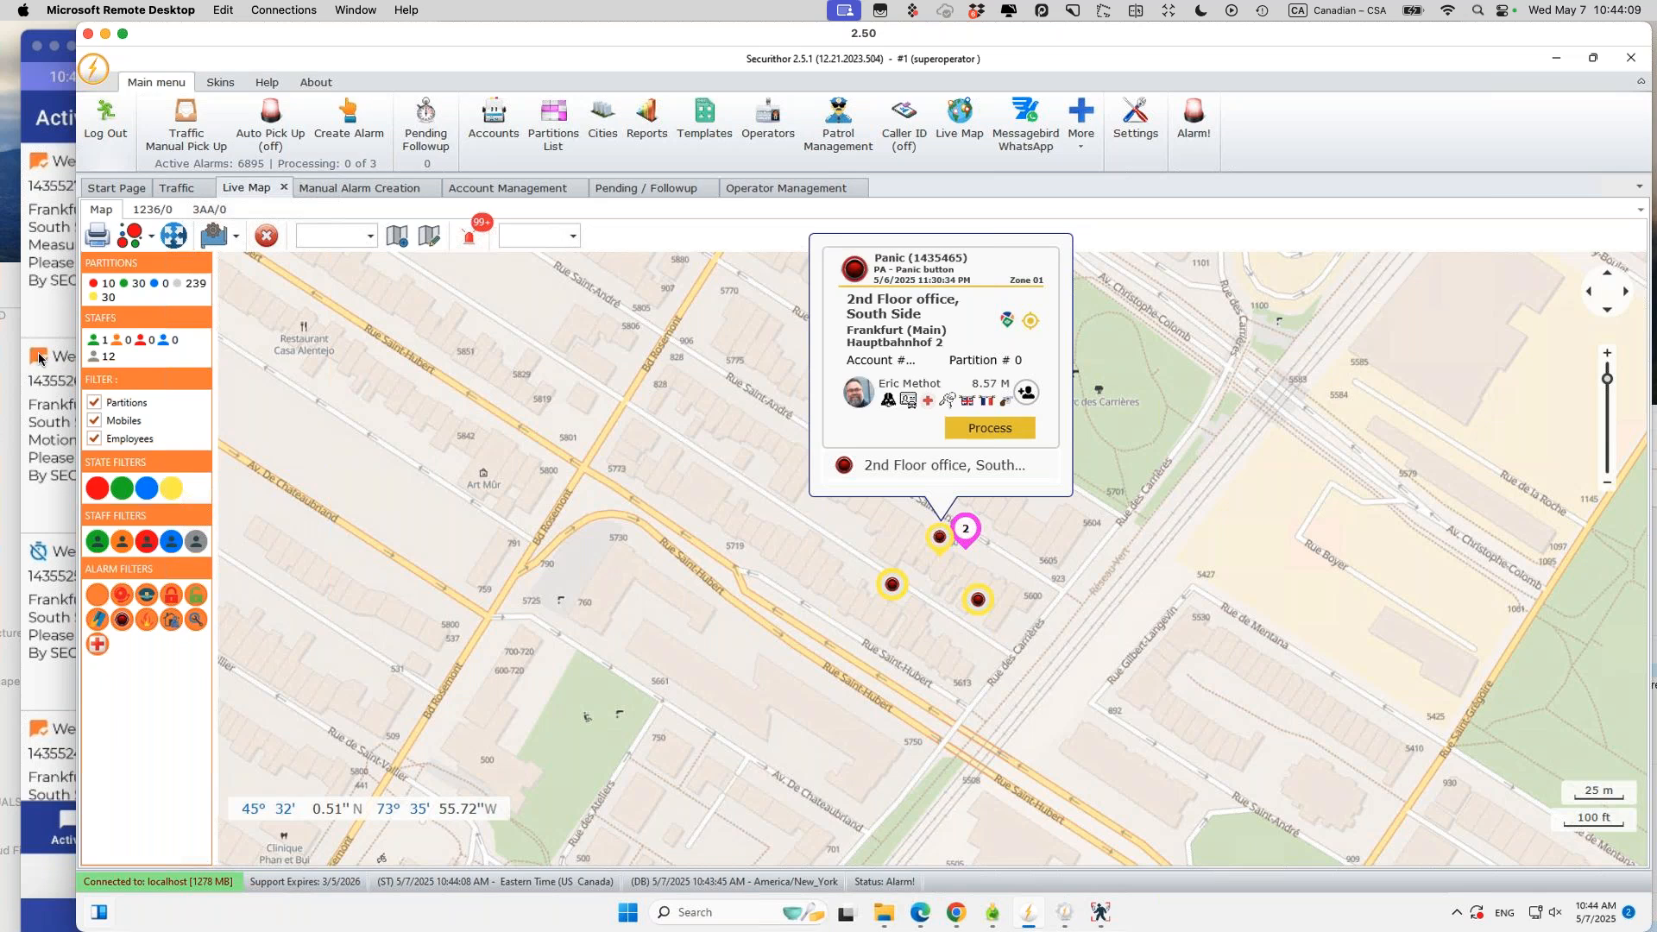
left_click(49, 694)
left_click(105, 877)
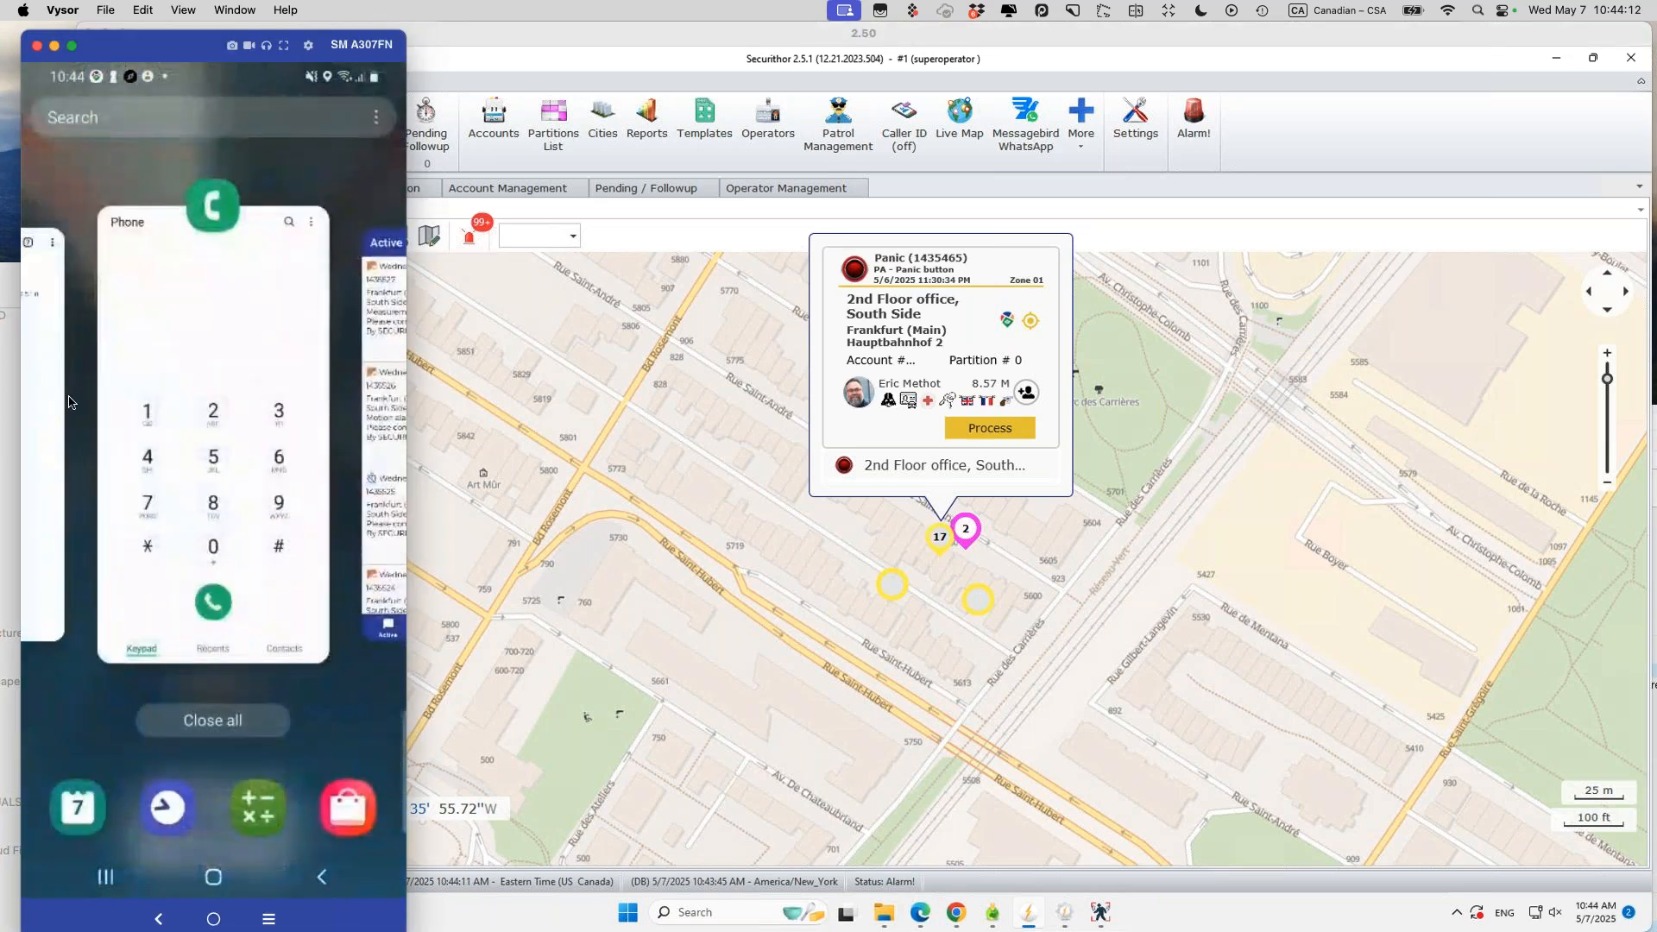
Step: Confirm presence in the phone's Dashboard app and show the responder's staff card (driver, vehicle 22)
scroll(69, 402, "left", 3)
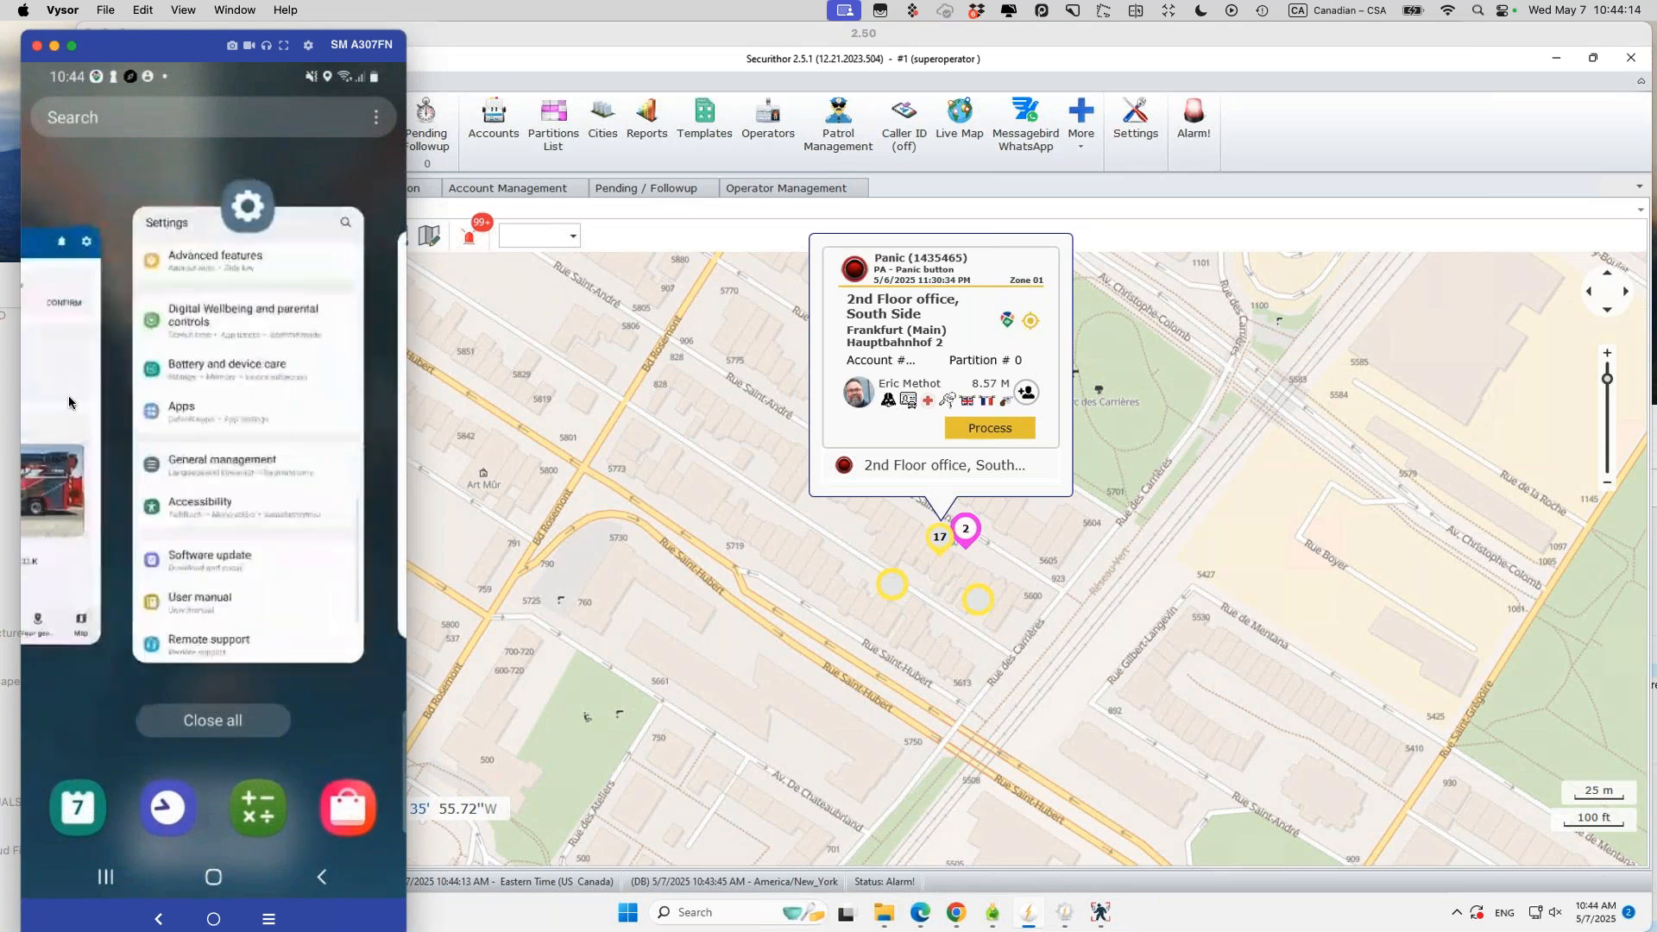
left_click(70, 402)
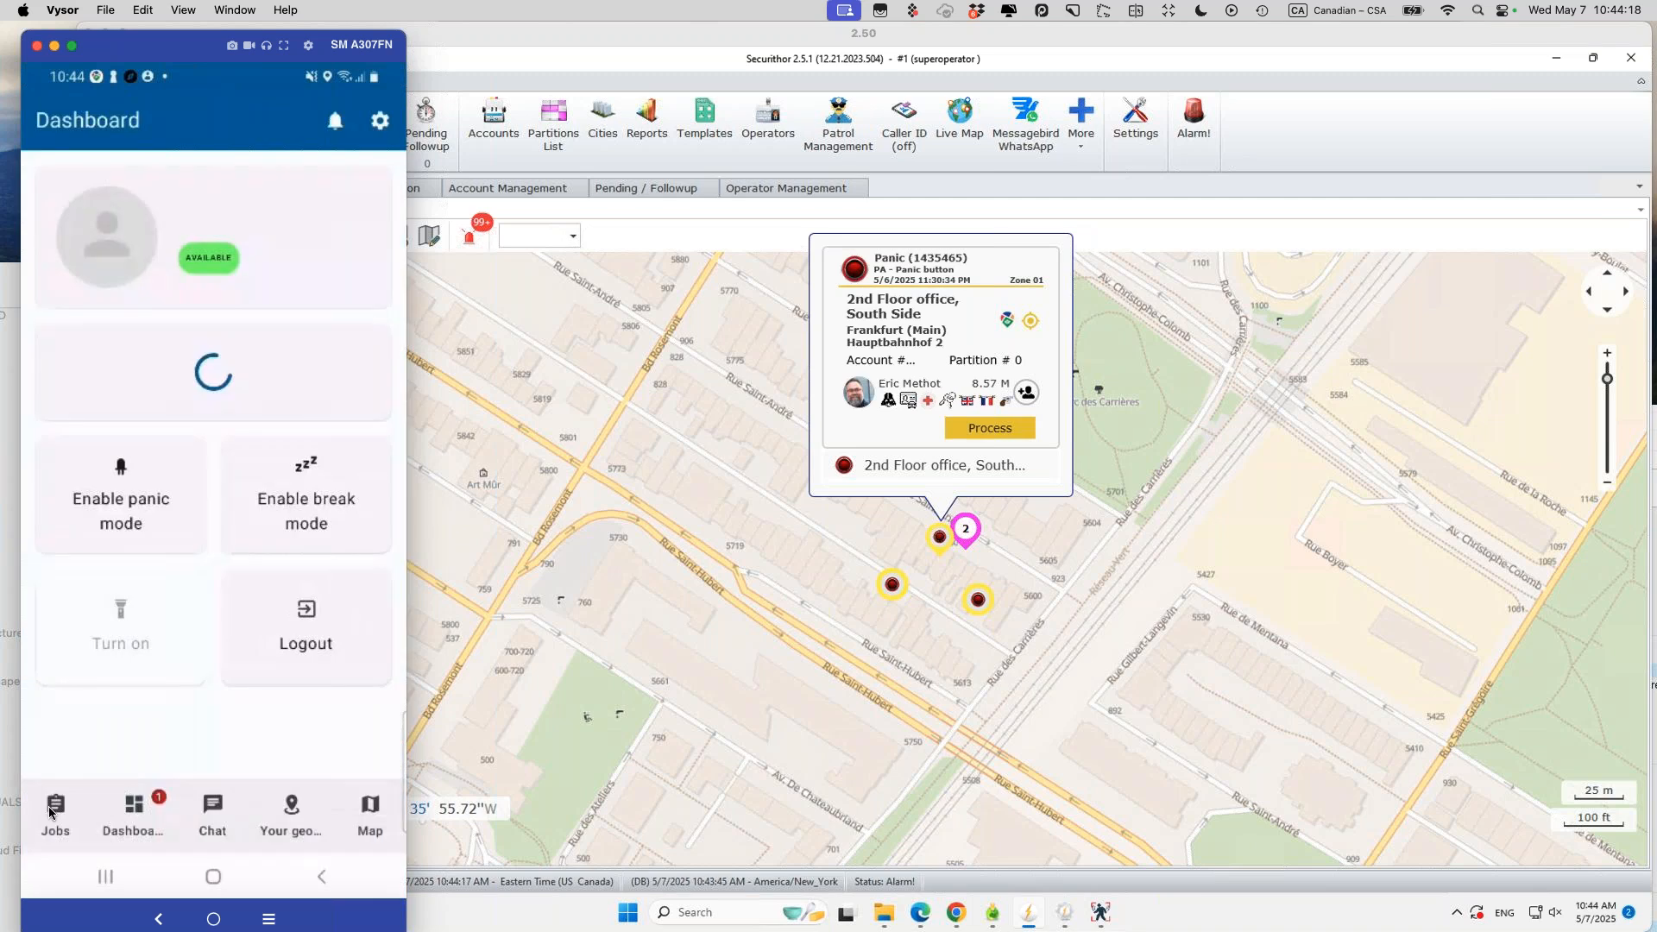
left_click(321, 233)
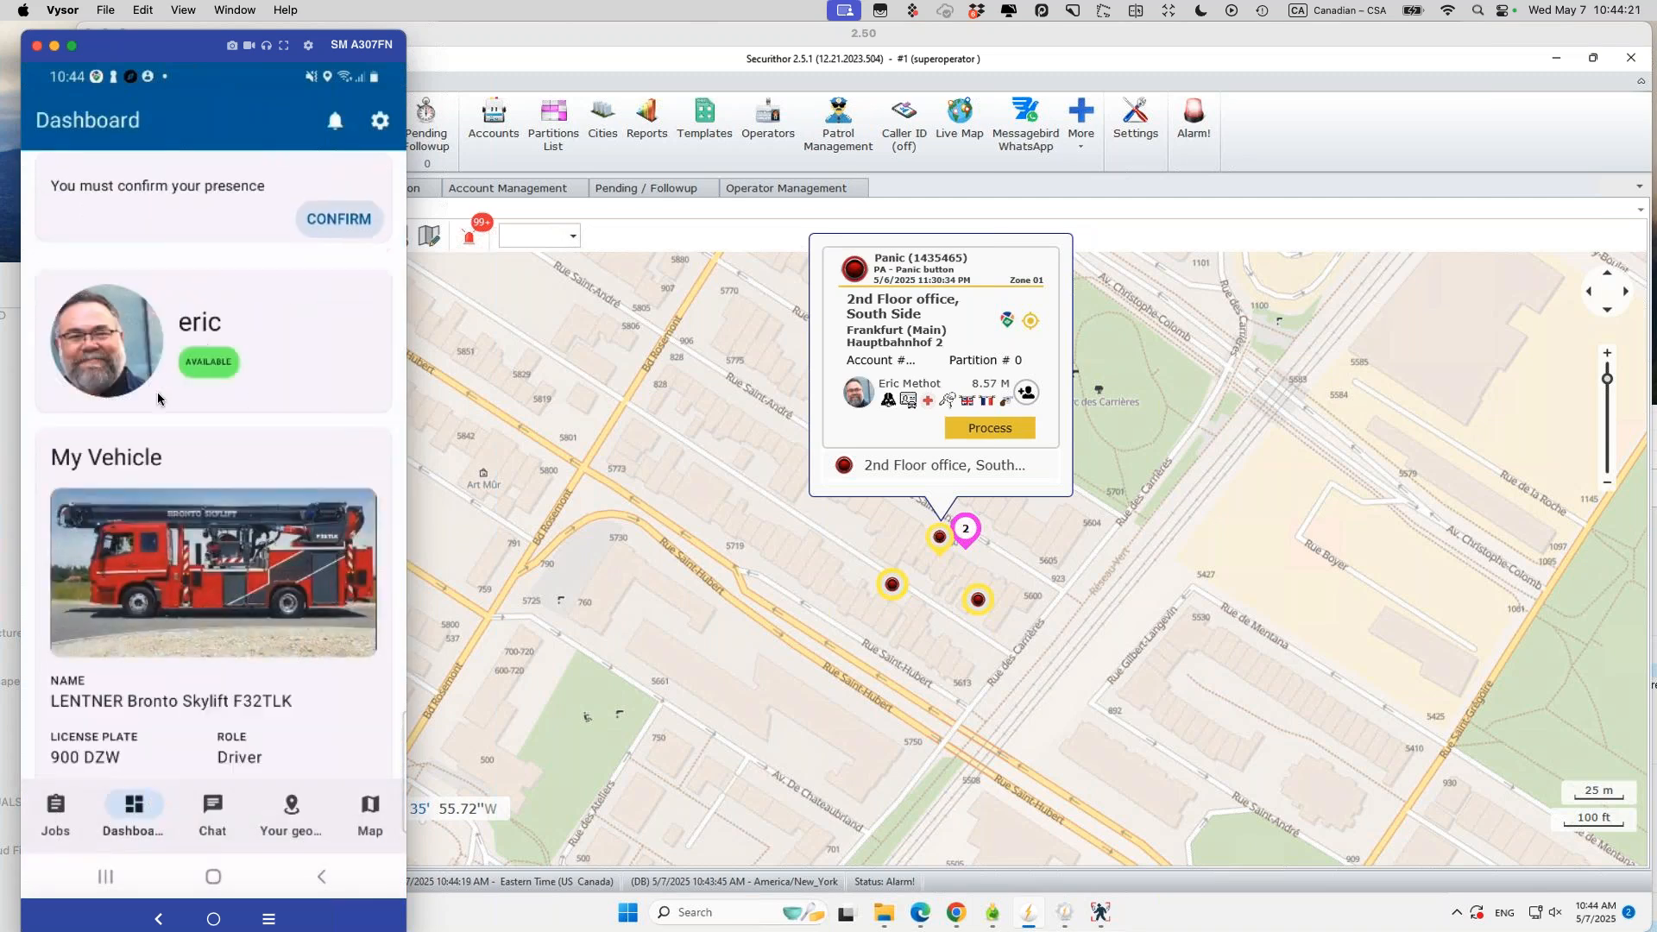
left_click(967, 528)
left_click(897, 461)
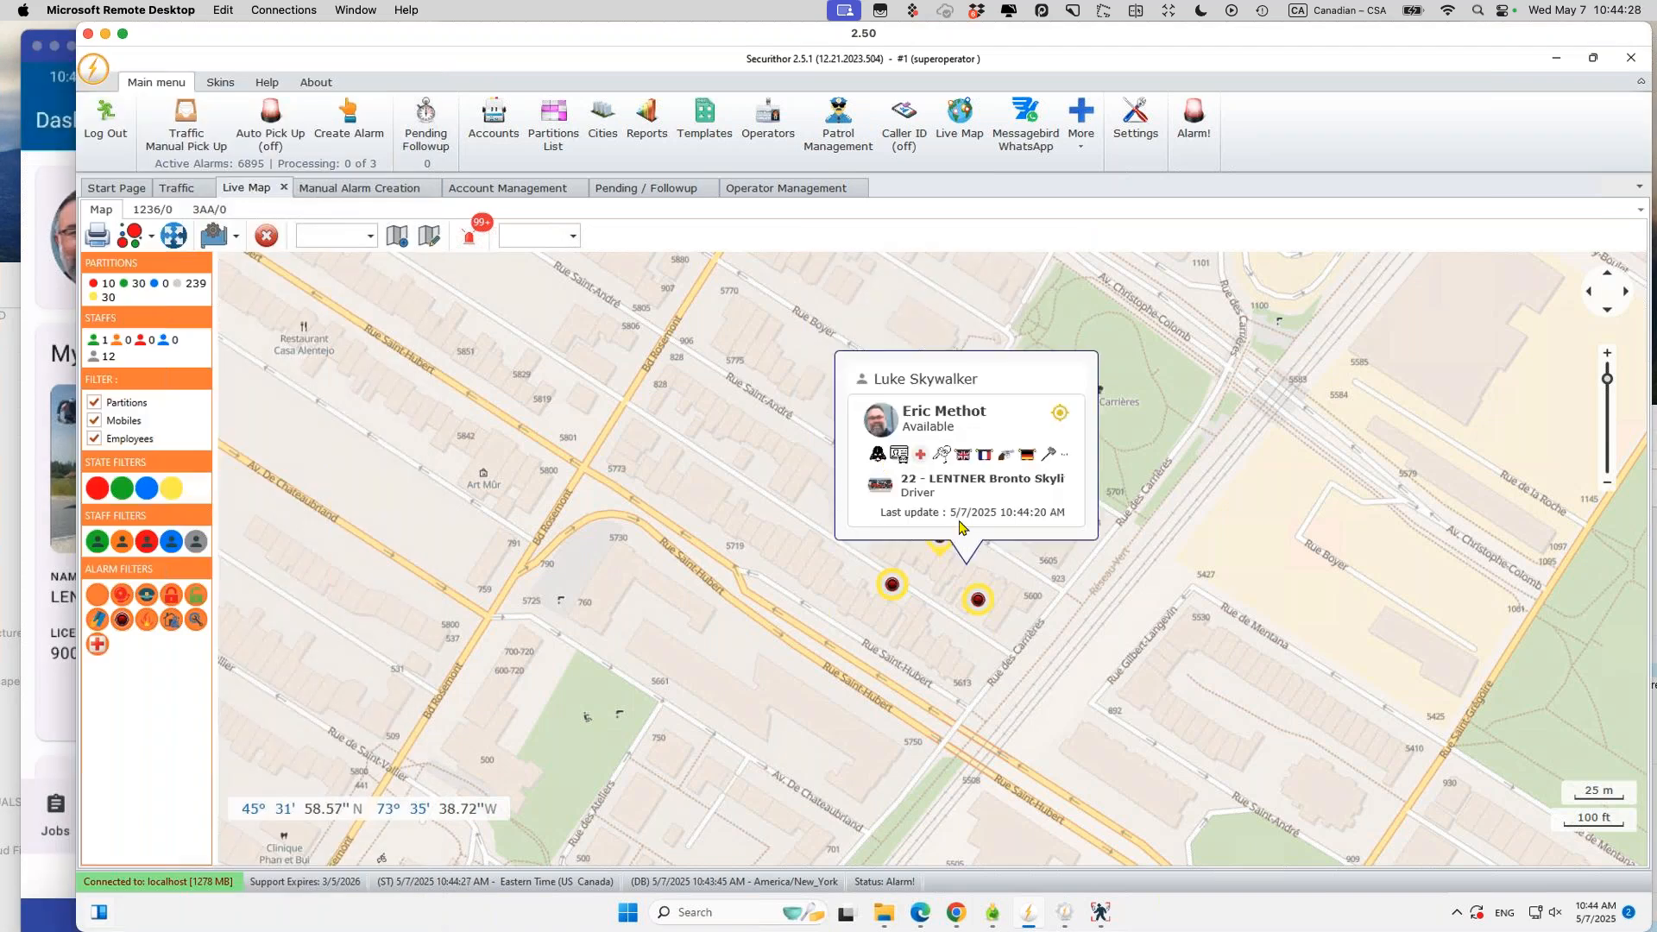
Step: Close the staff card and show account 1236's alarm codes in Account Management
left_click(1065, 630)
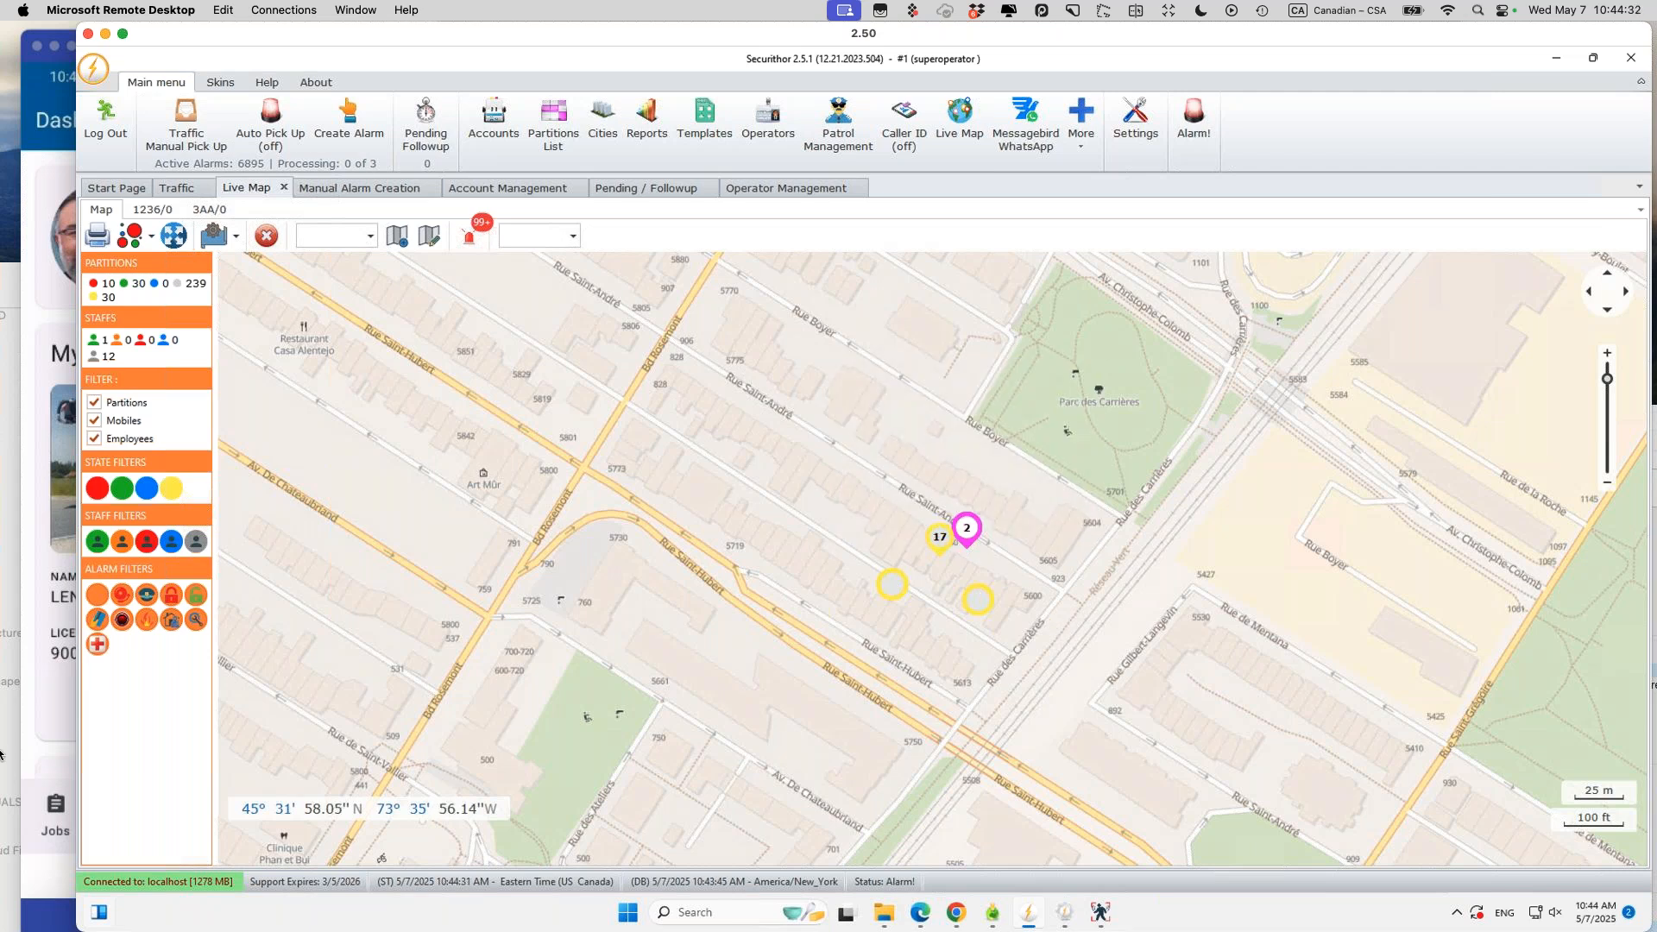
left_click(490, 183)
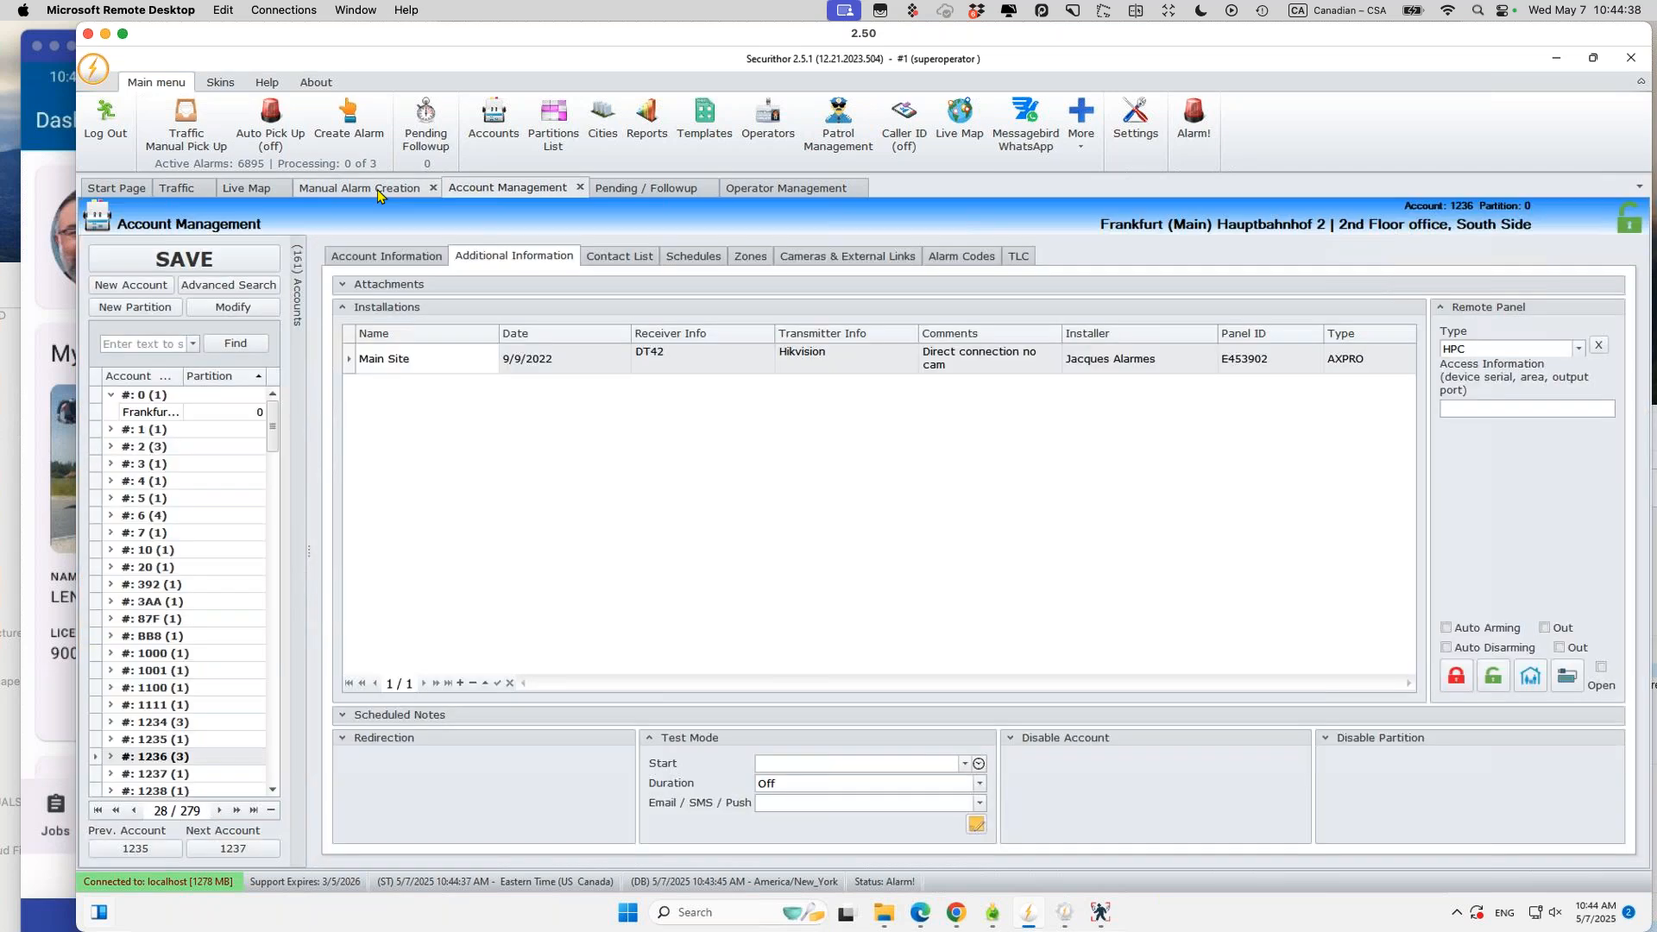
left_click(190, 758)
left_click(949, 253)
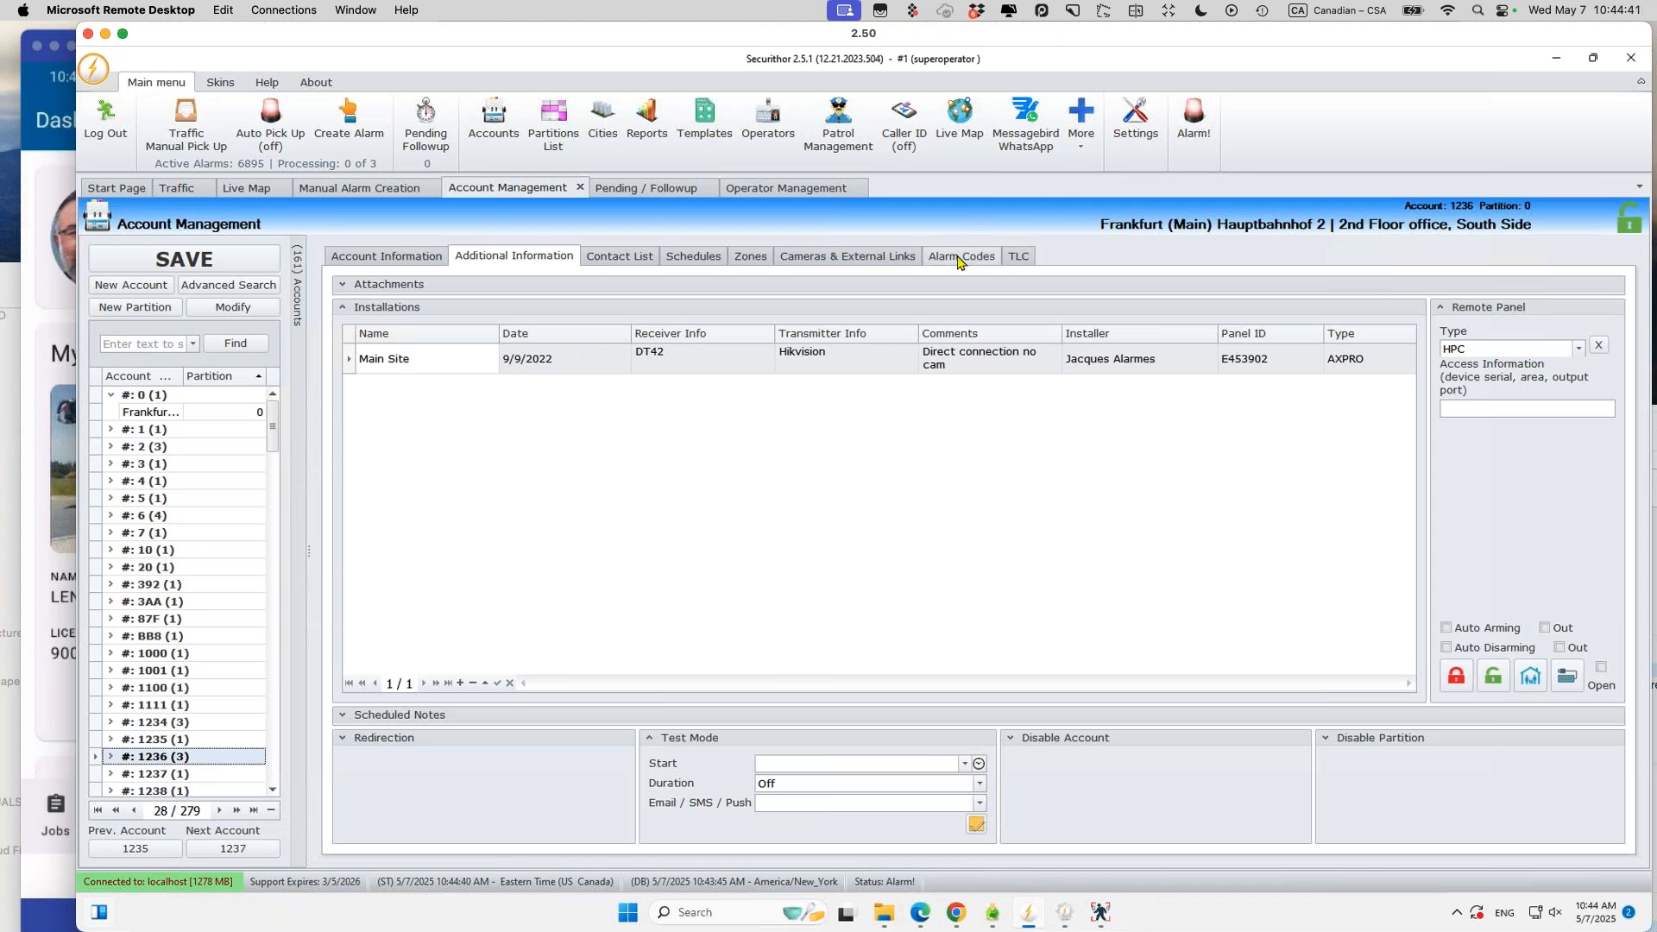
Step: Open the phone app's settings page and place the STNet server window alongside, opening its Tools menu
left_click(1064, 912)
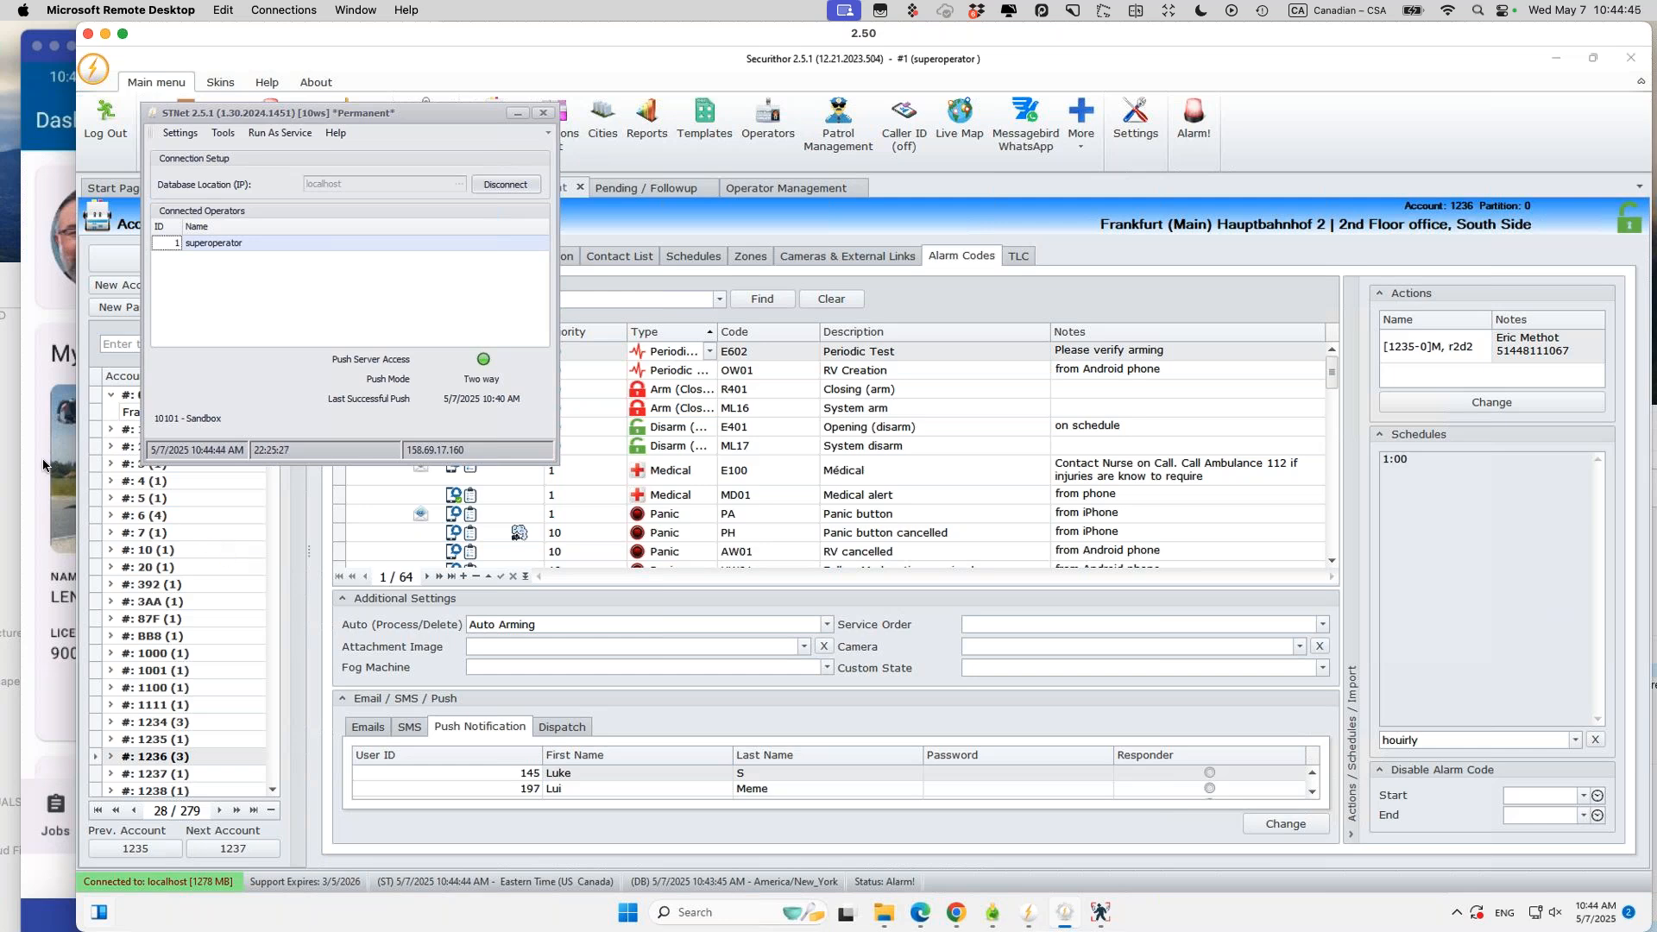
left_click(45, 466)
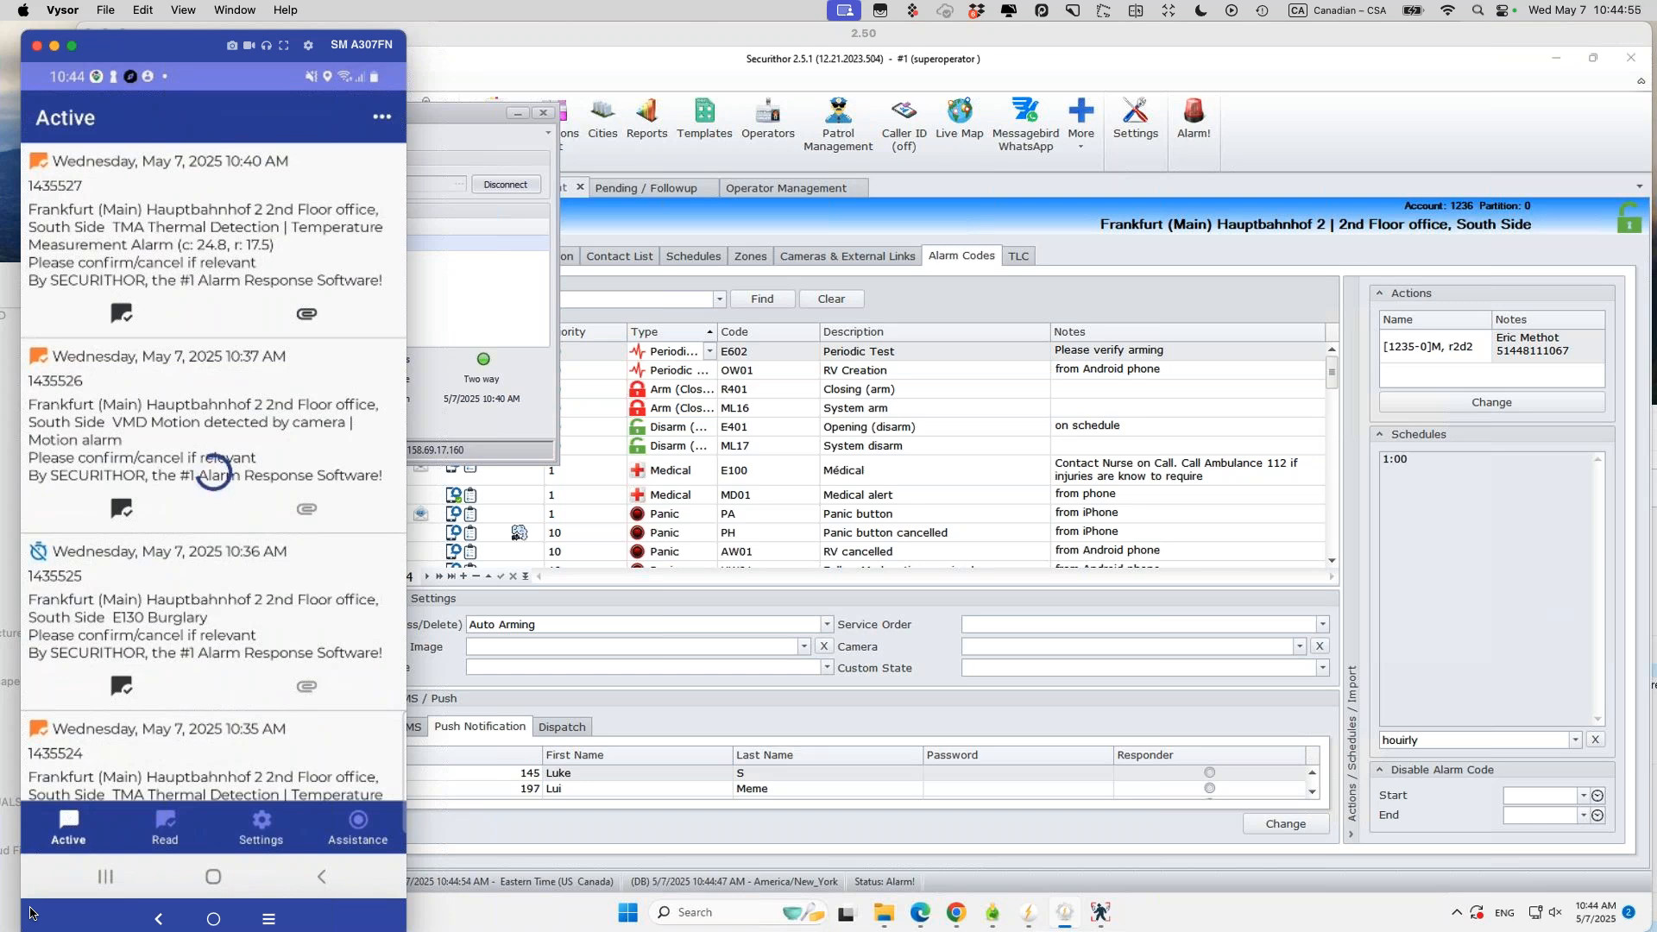
left_click(271, 824)
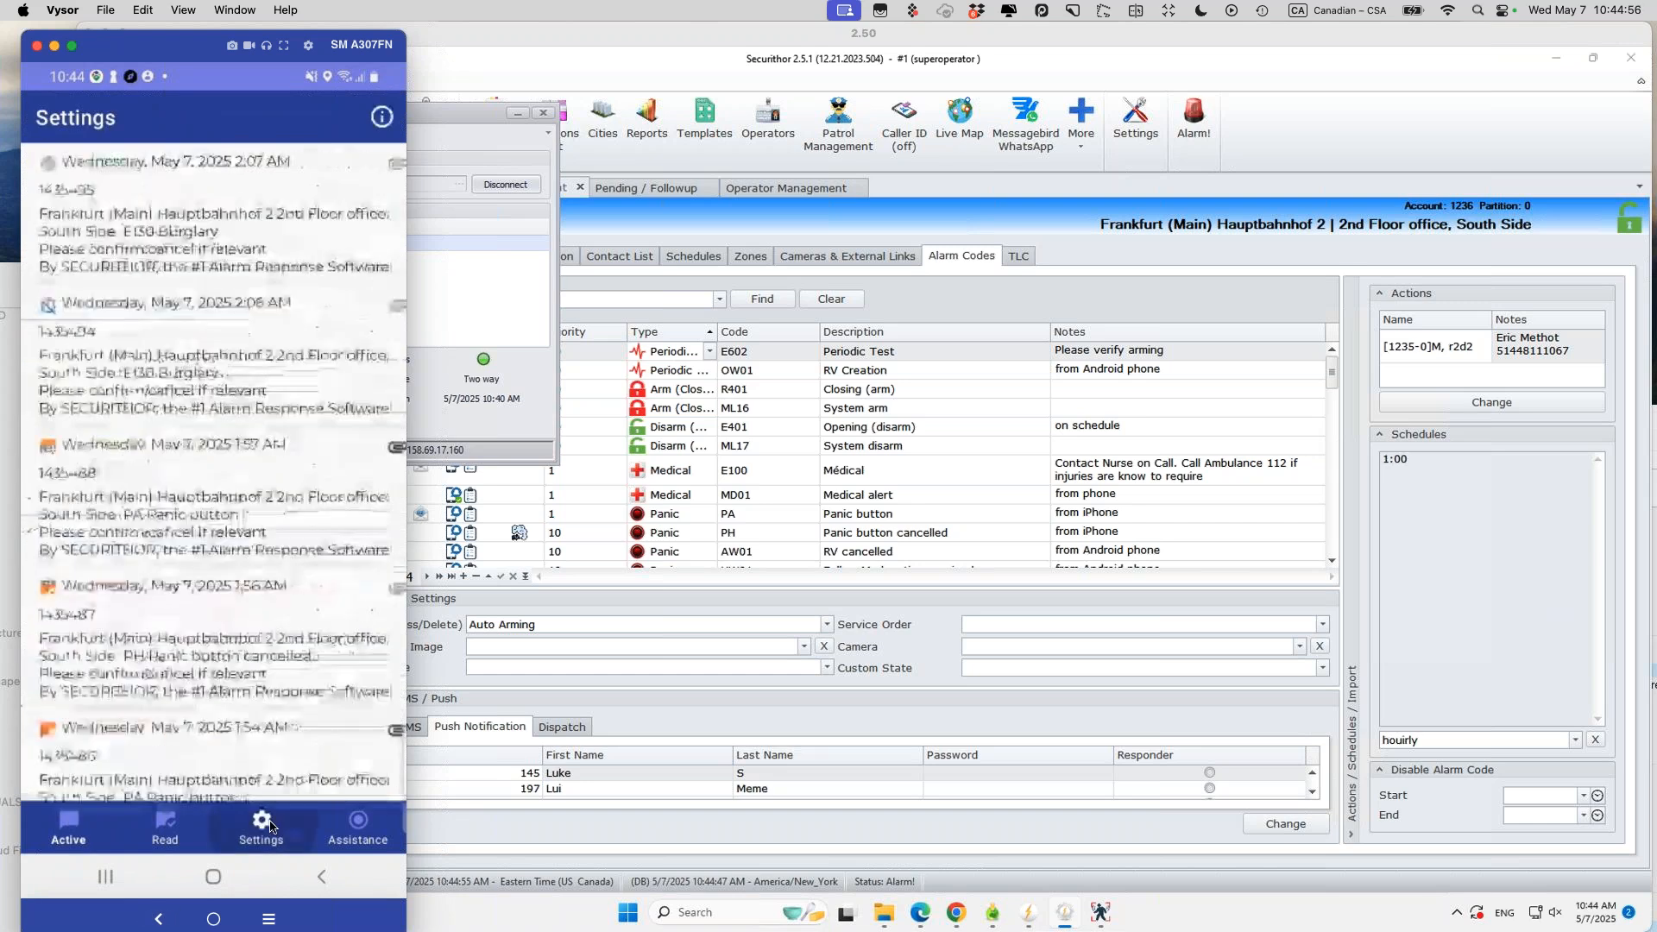
left_click_drag(464, 113, 932, 133)
left_click(689, 154)
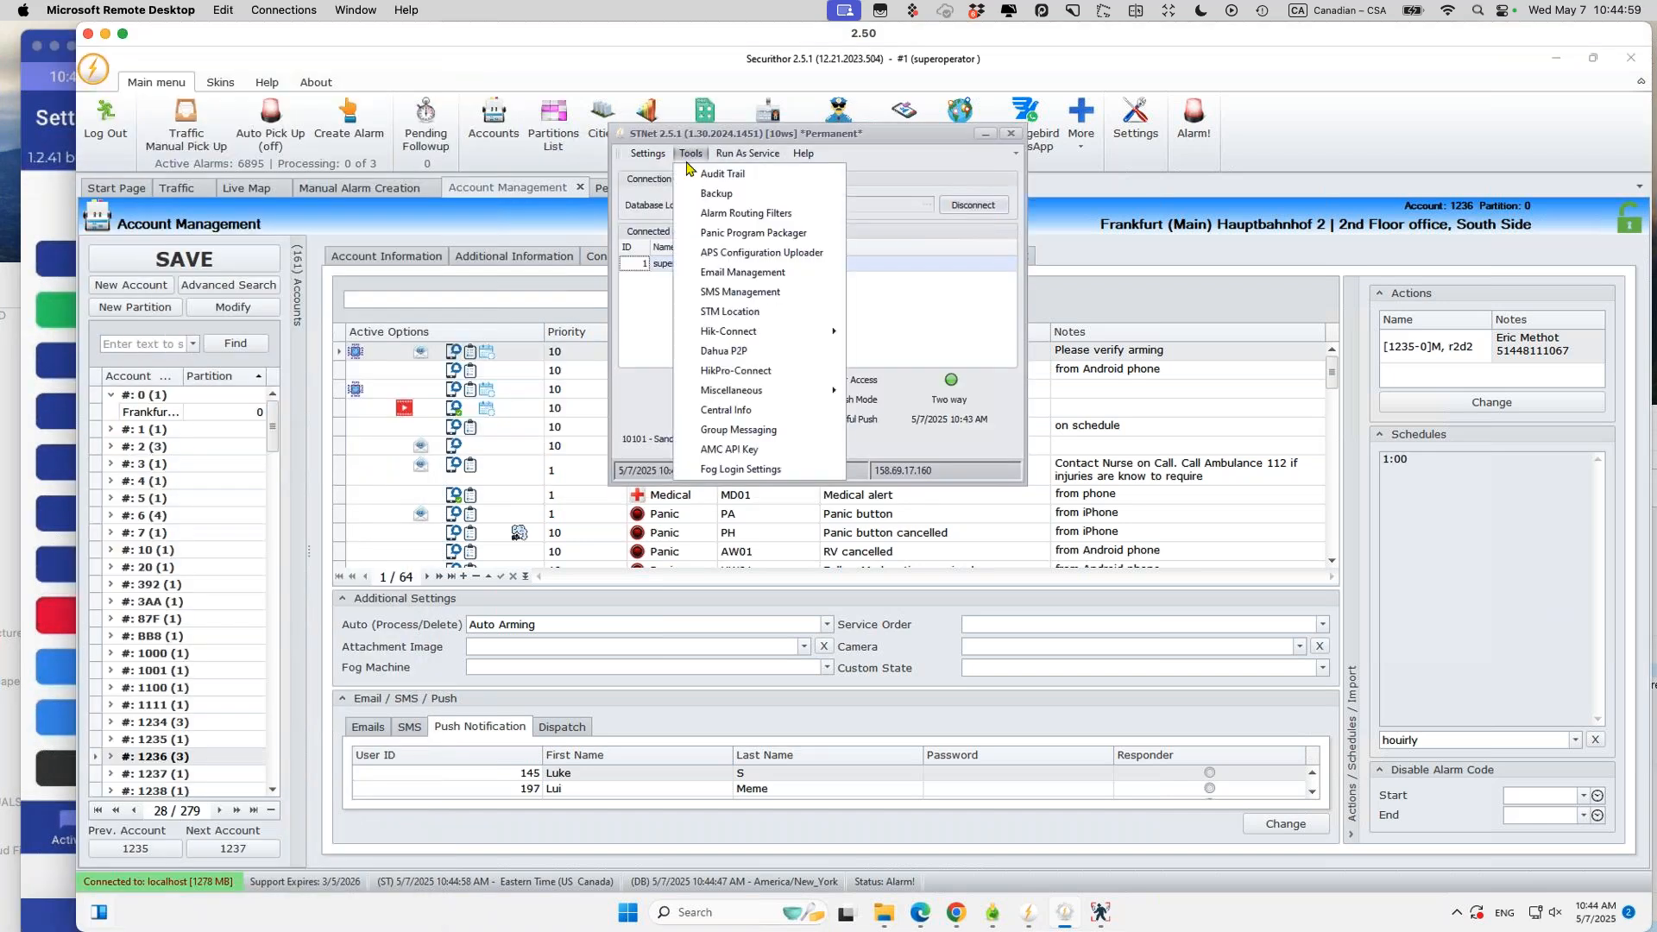
Step: Open STNet's Central Info and select the central's WhatsApp number, then bring up the iPhone
left_click(700, 412)
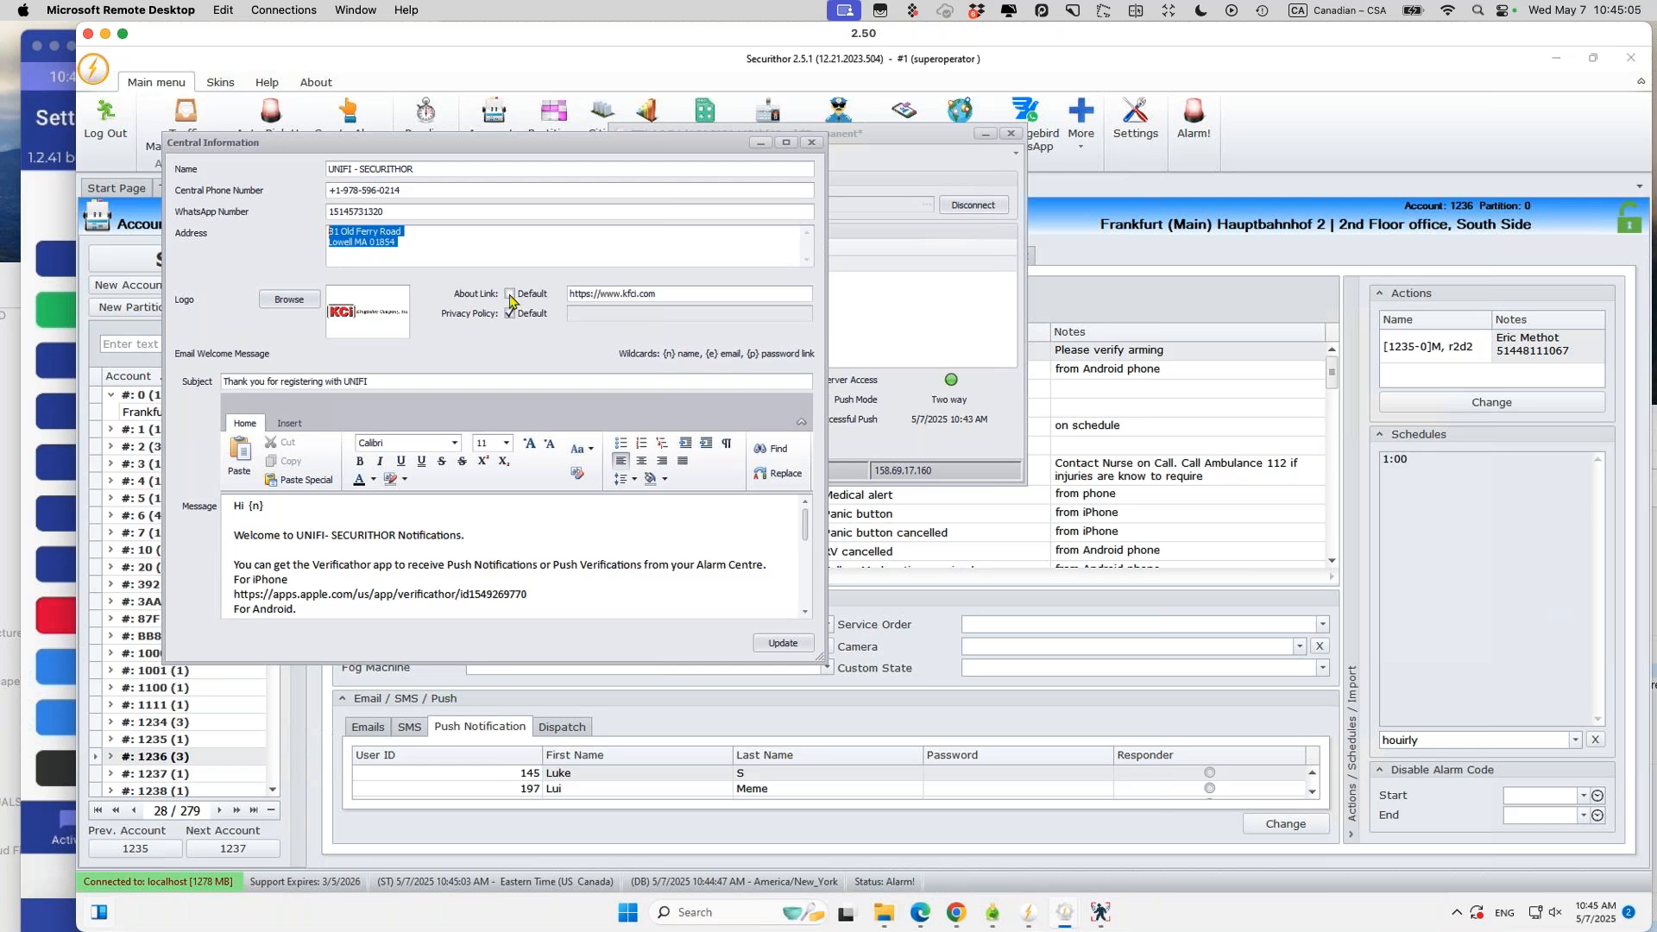
left_click(452, 188)
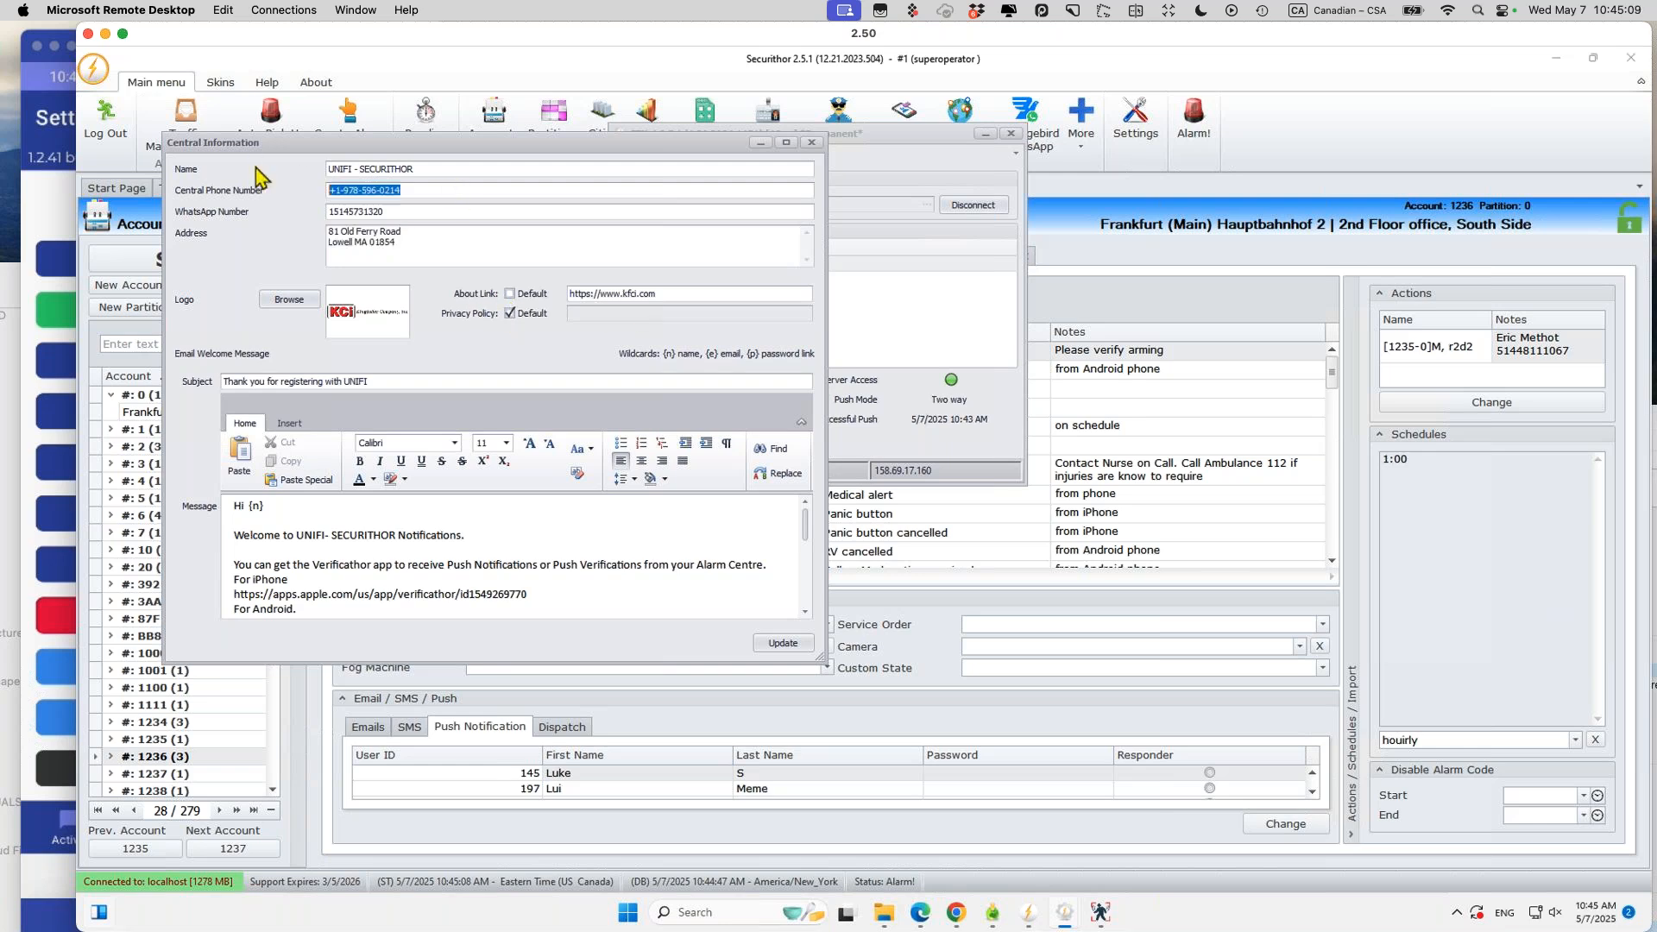
left_click(414, 213)
key("ctrl+a")
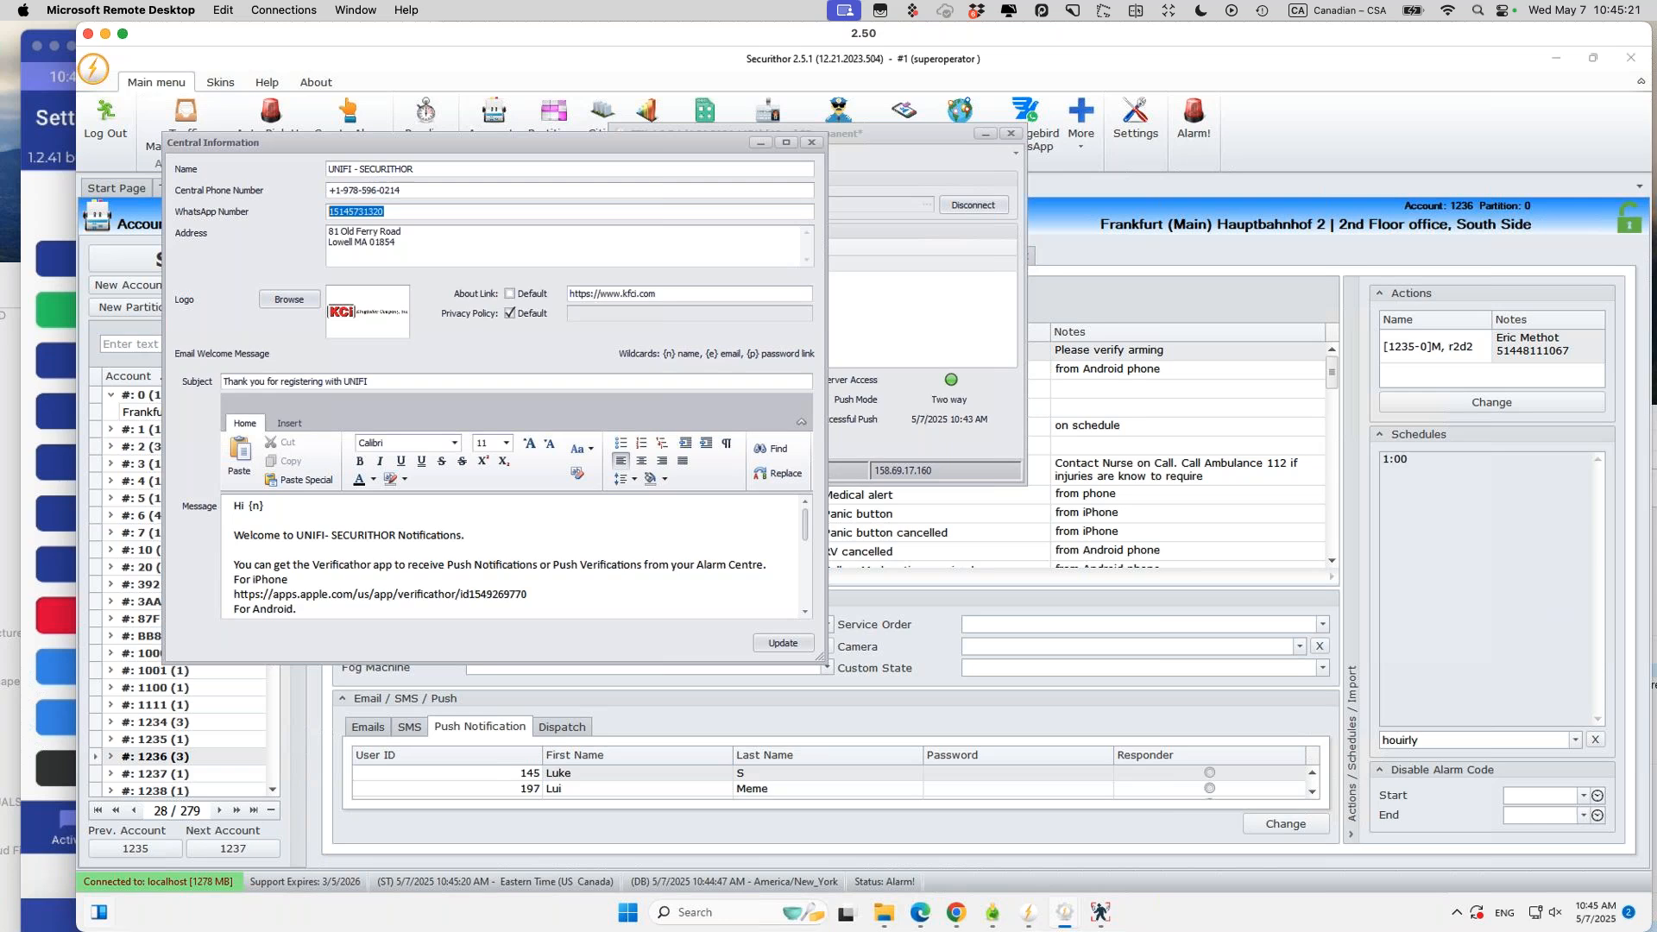
key("super+Tab")
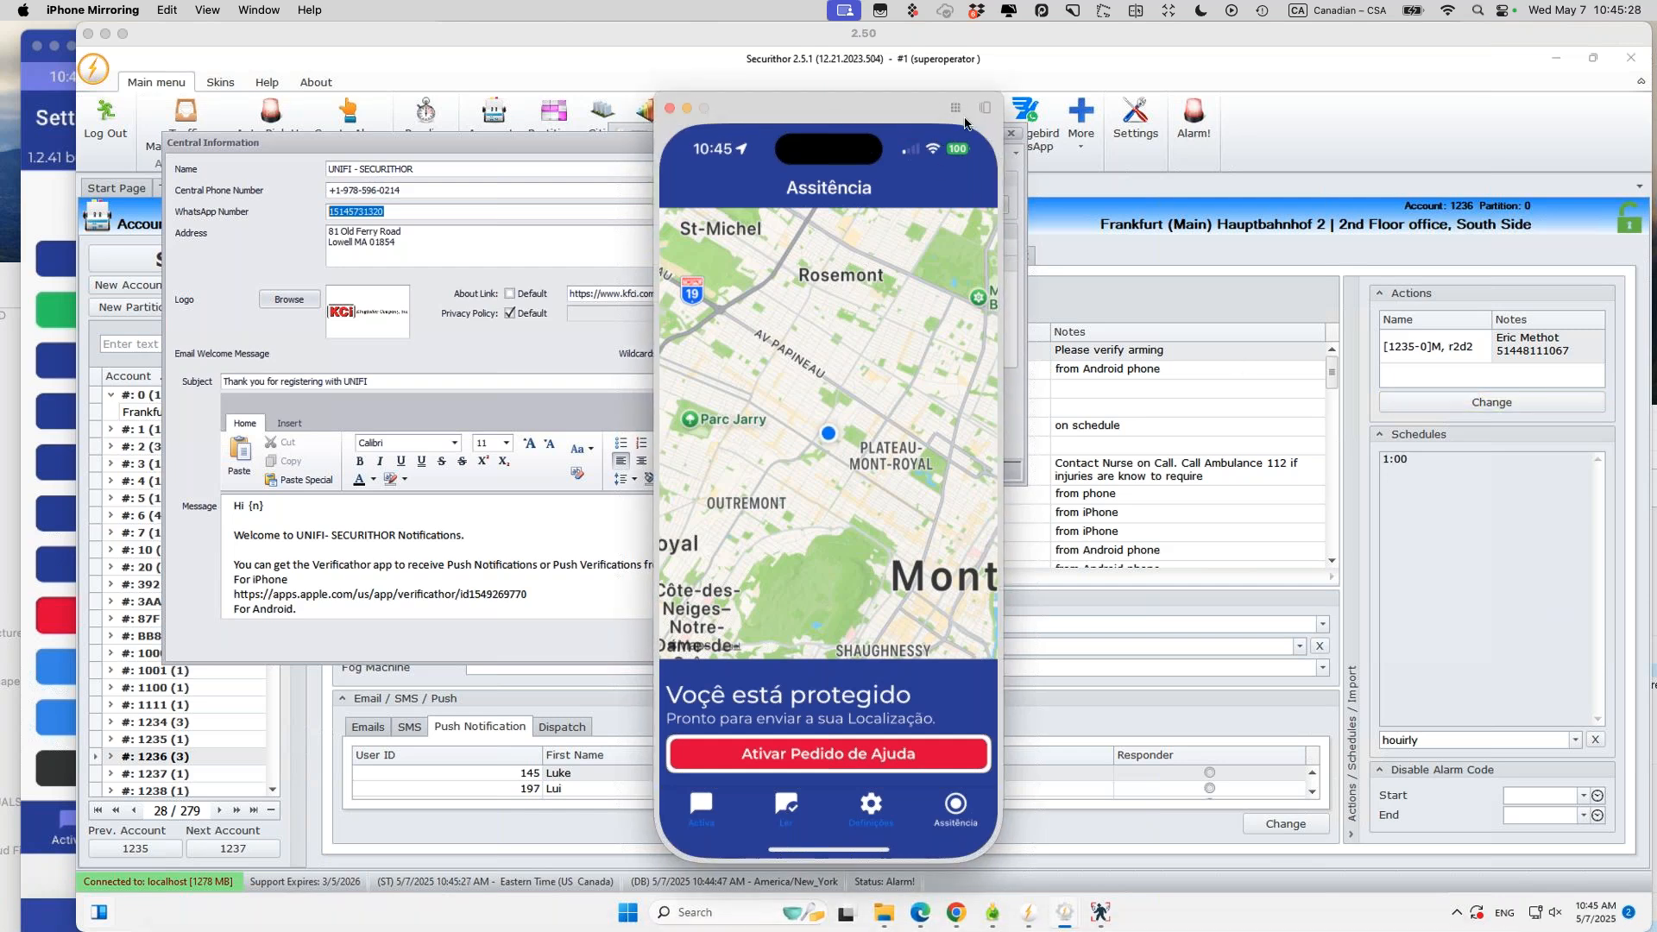
Step: Open a WhatsApp Business chat with the central from Verificathor's Definições page
left_click(955, 106)
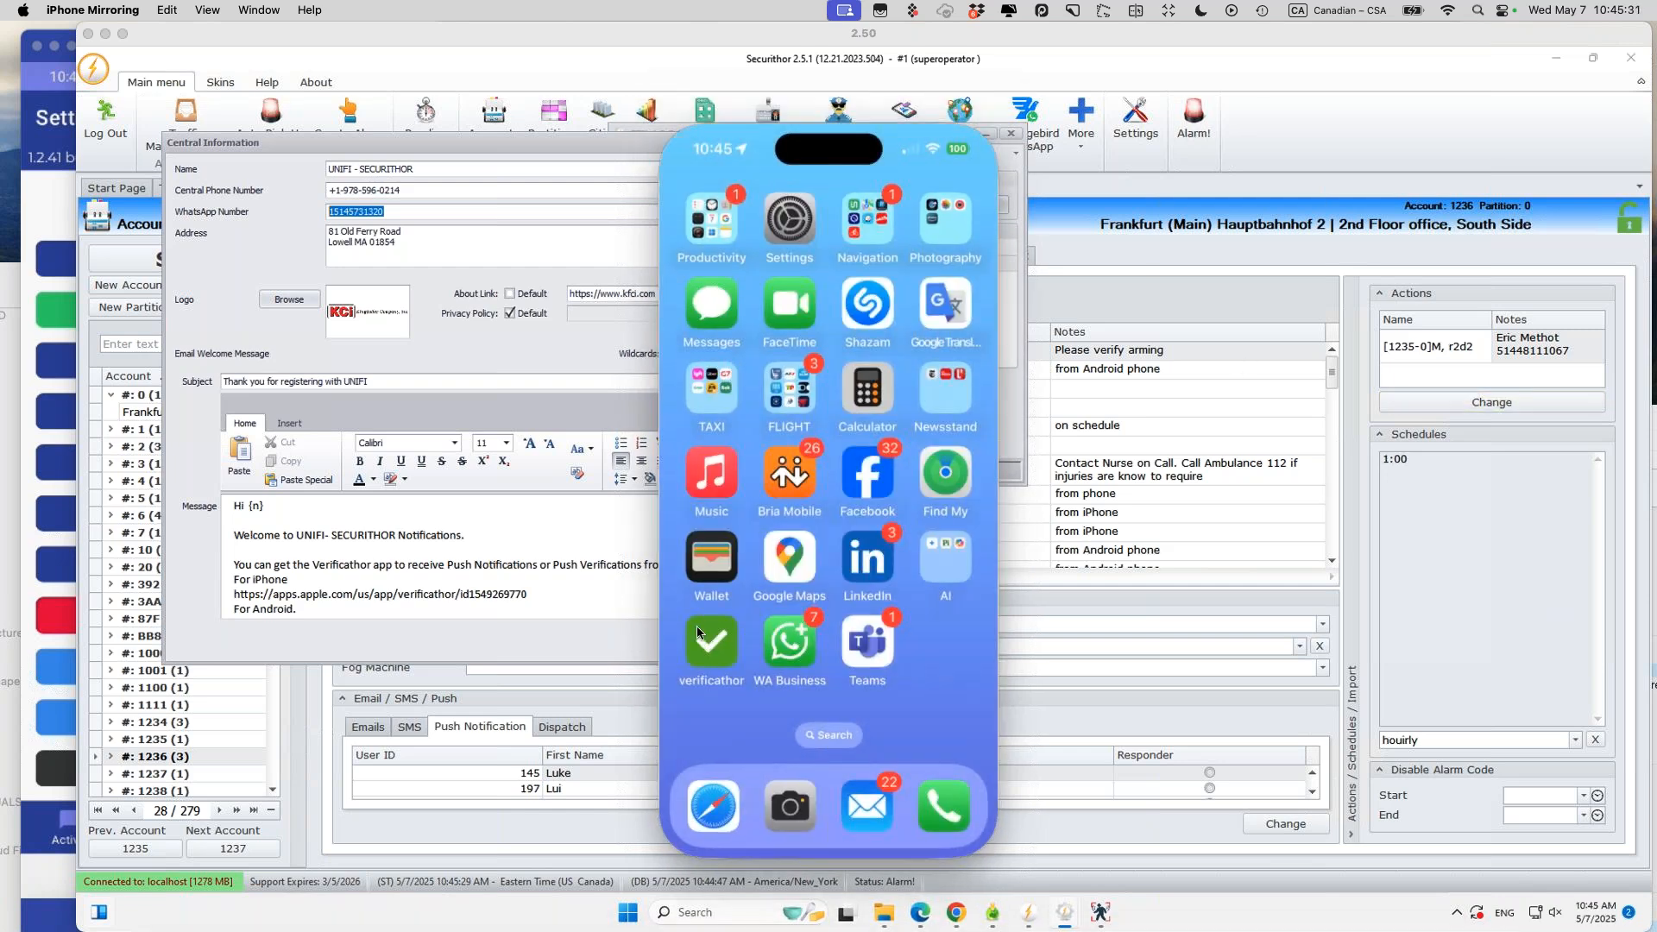
left_click(708, 639)
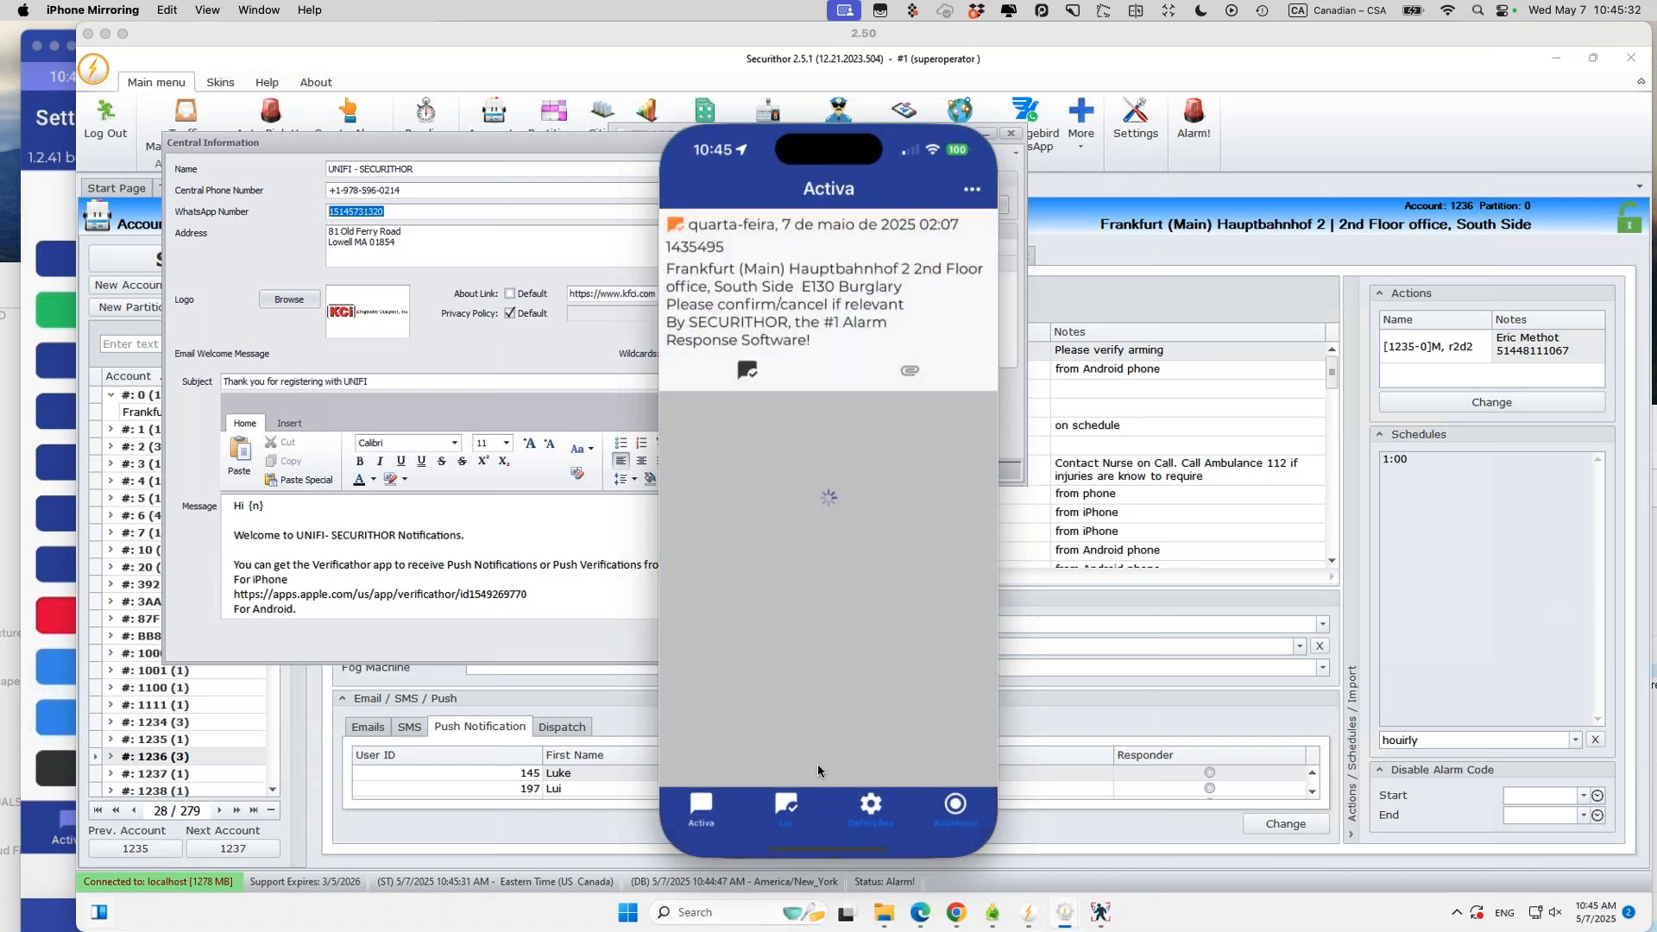
left_click(863, 810)
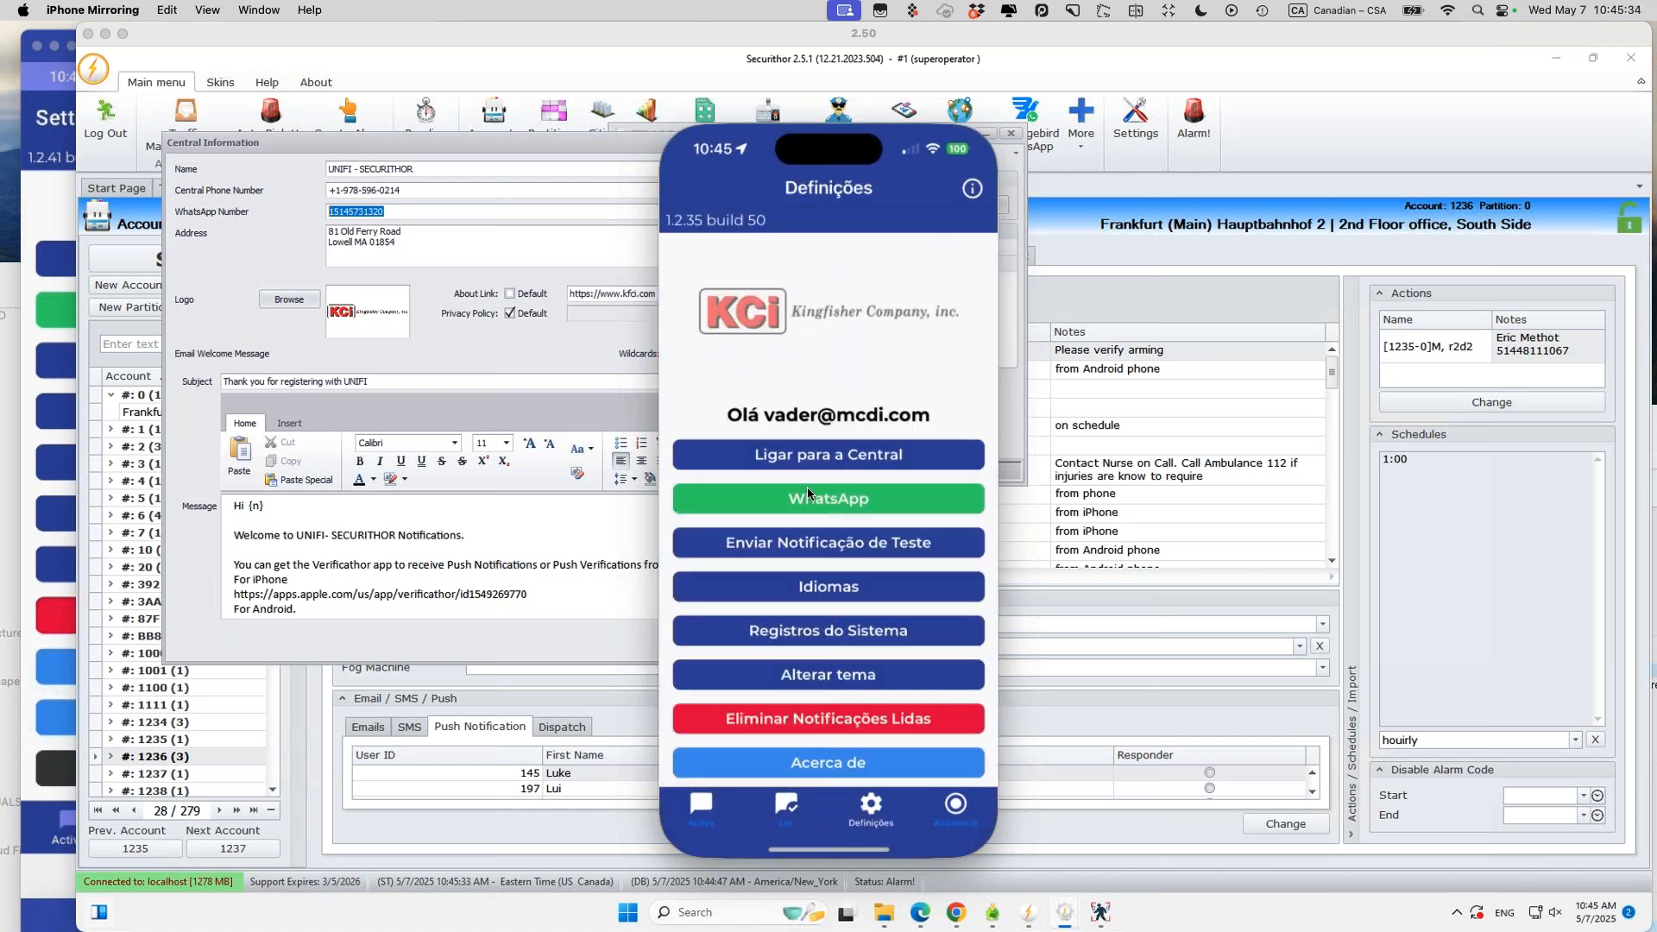
left_click(768, 497)
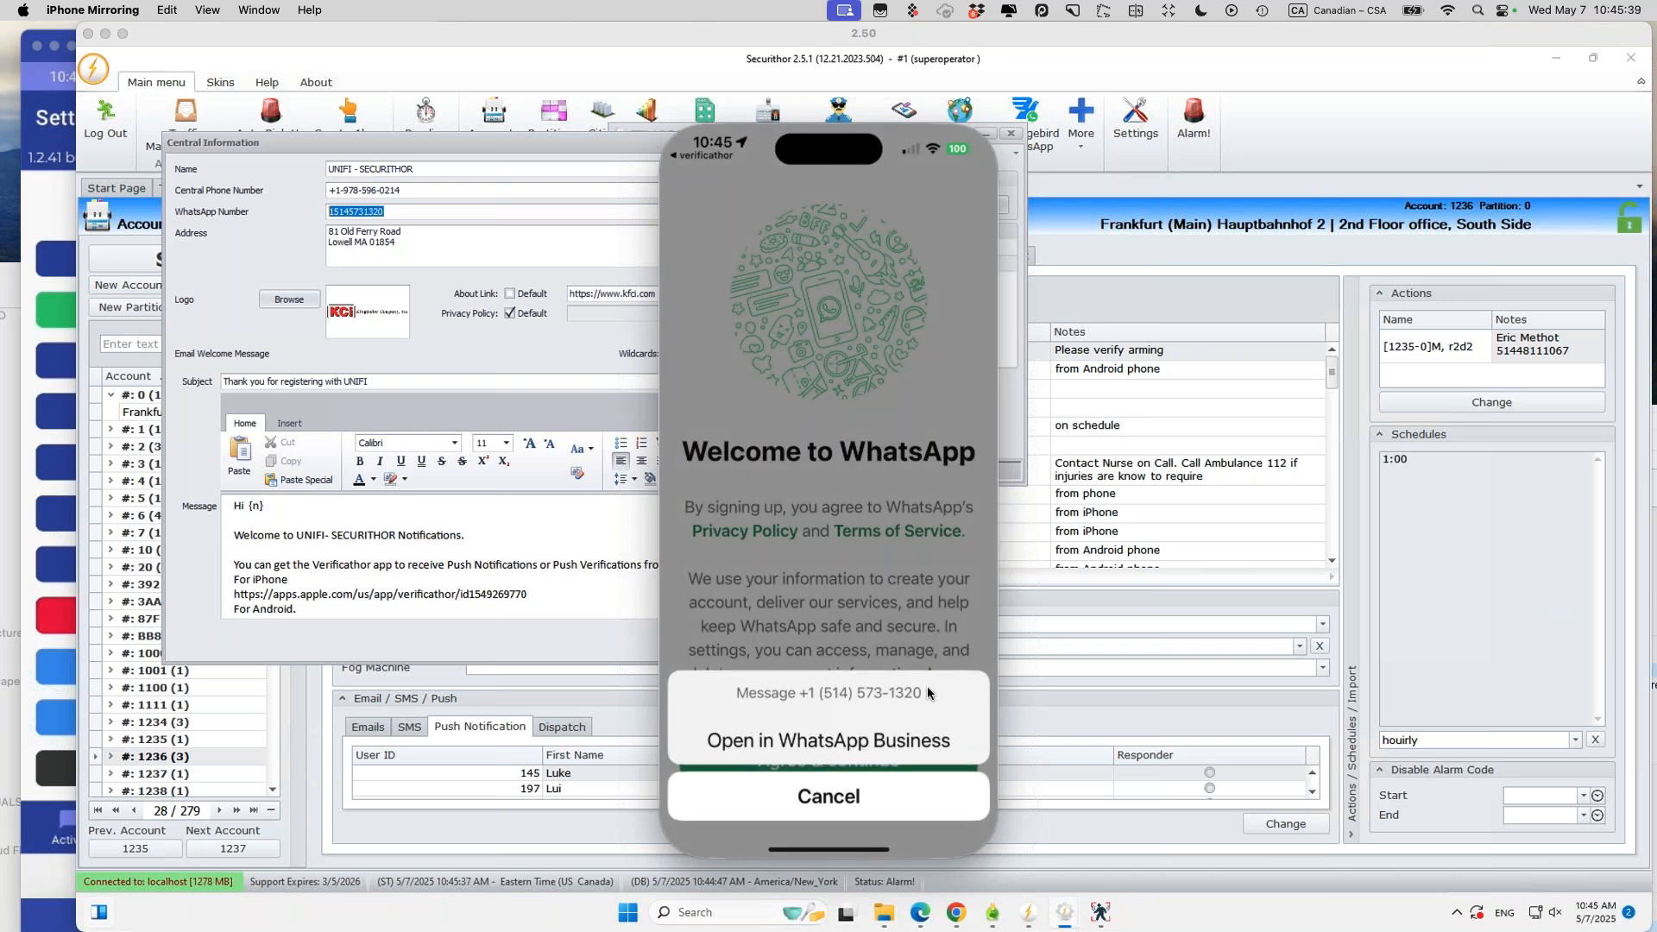
left_click(847, 747)
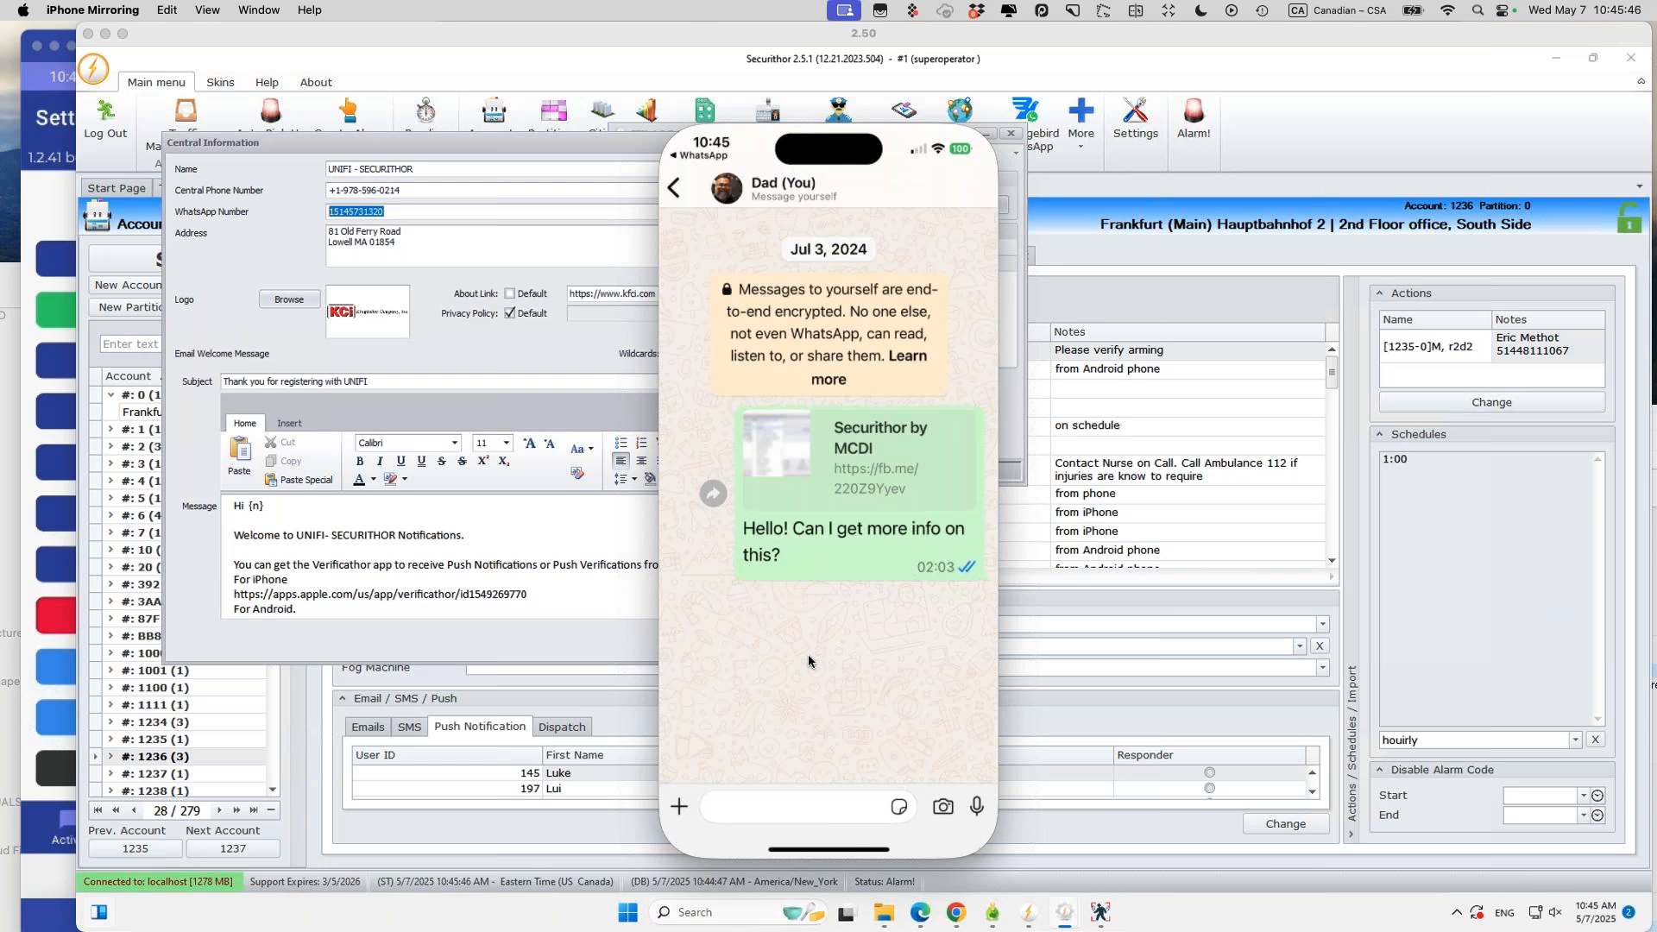
Step: Close Securithor's Central Information window
left_click(398, 214)
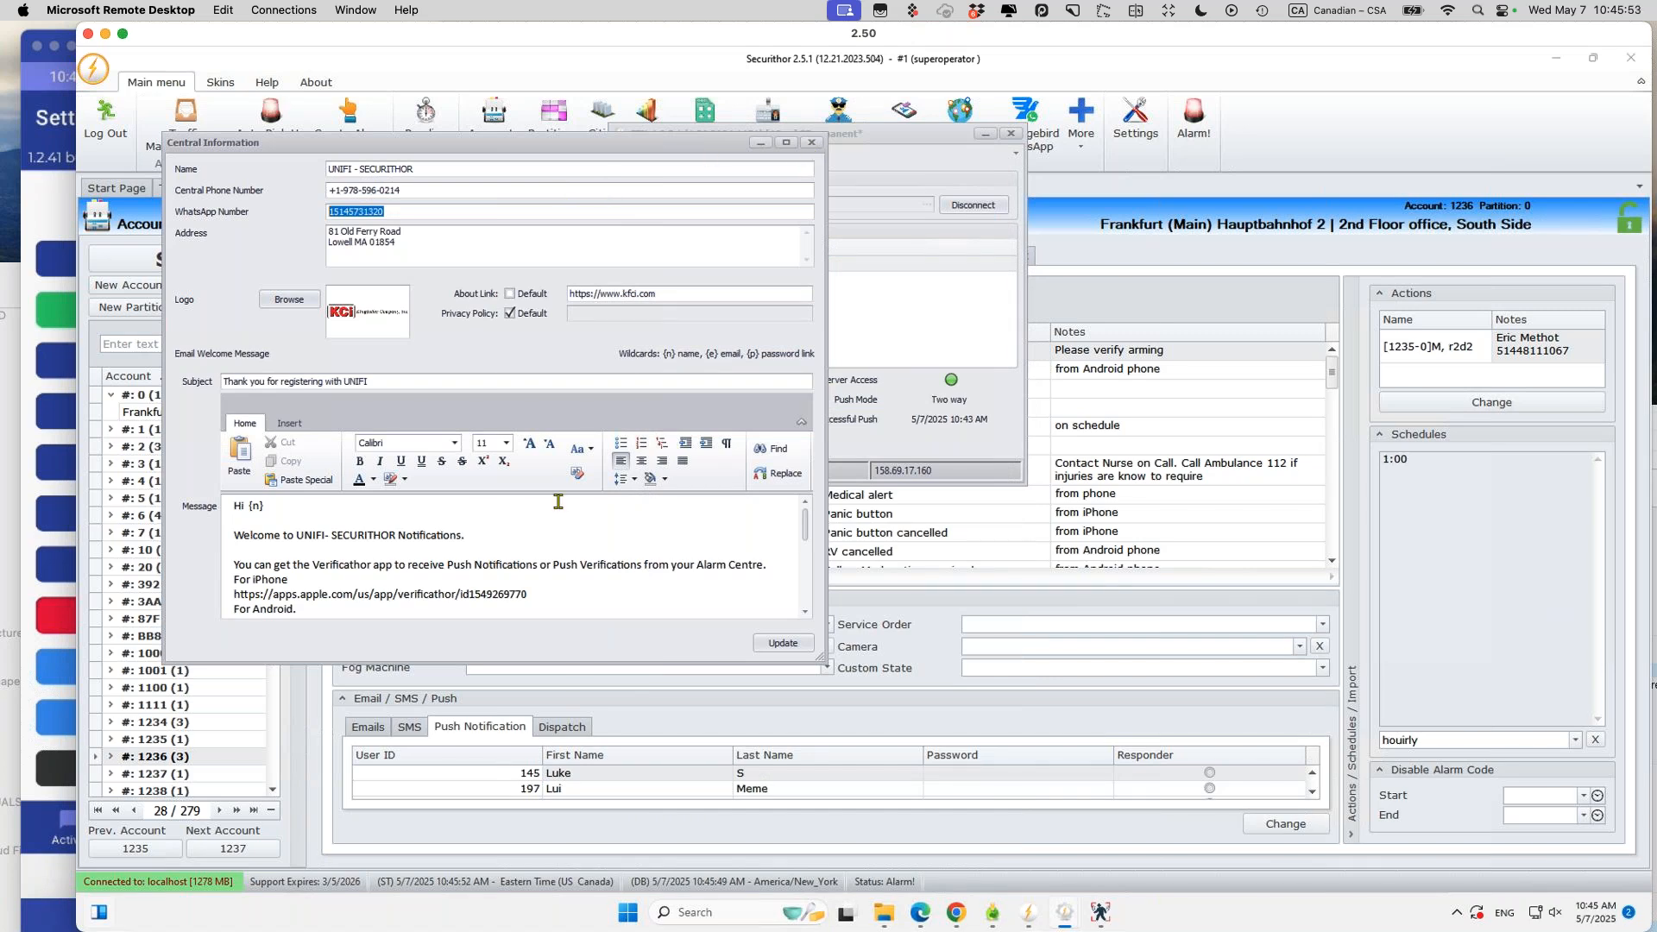
left_click(539, 564)
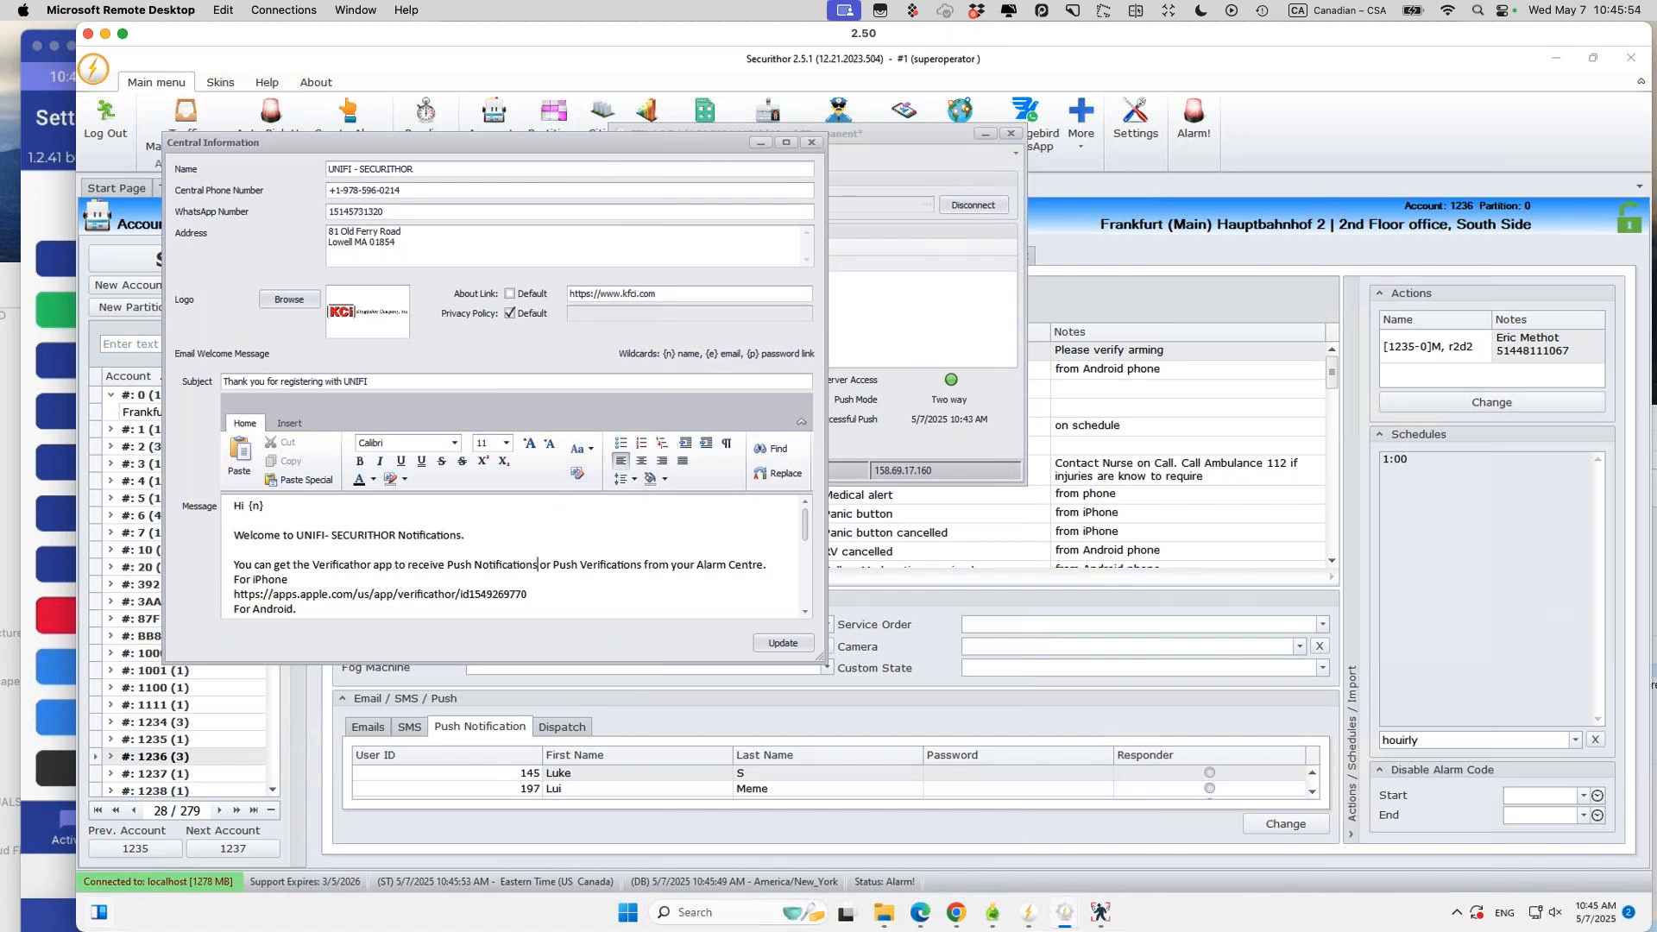
left_click(813, 144)
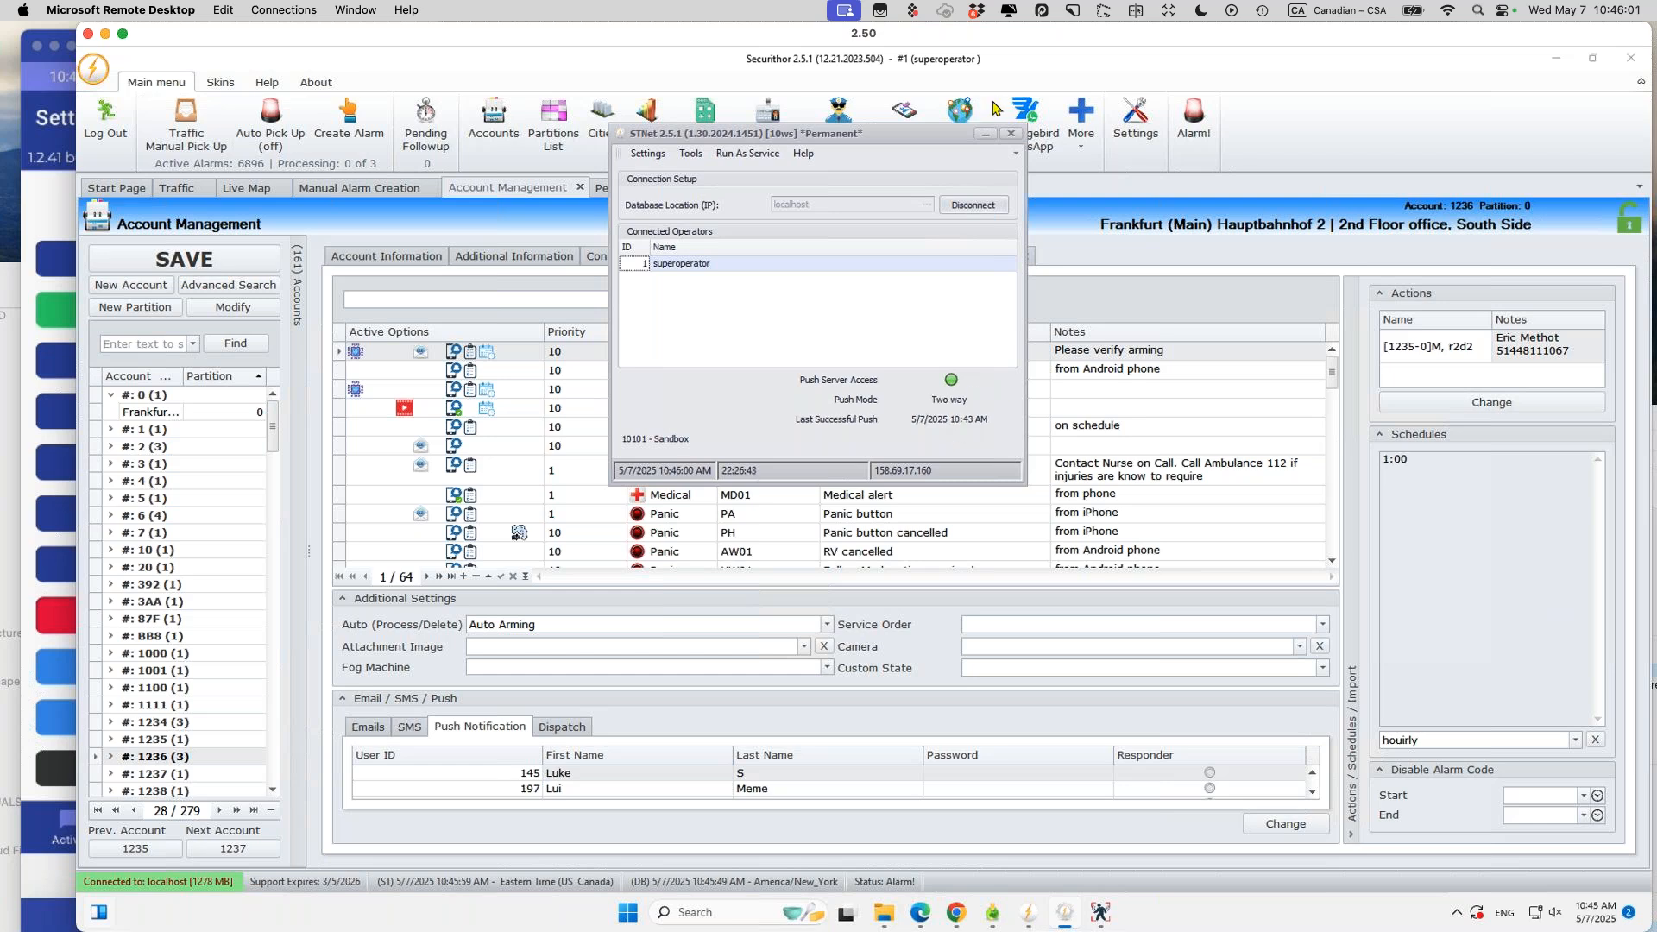
Step: Minimize the STNet server window and select partition 0 of account 1236
left_click(984, 135)
left_click(150, 758)
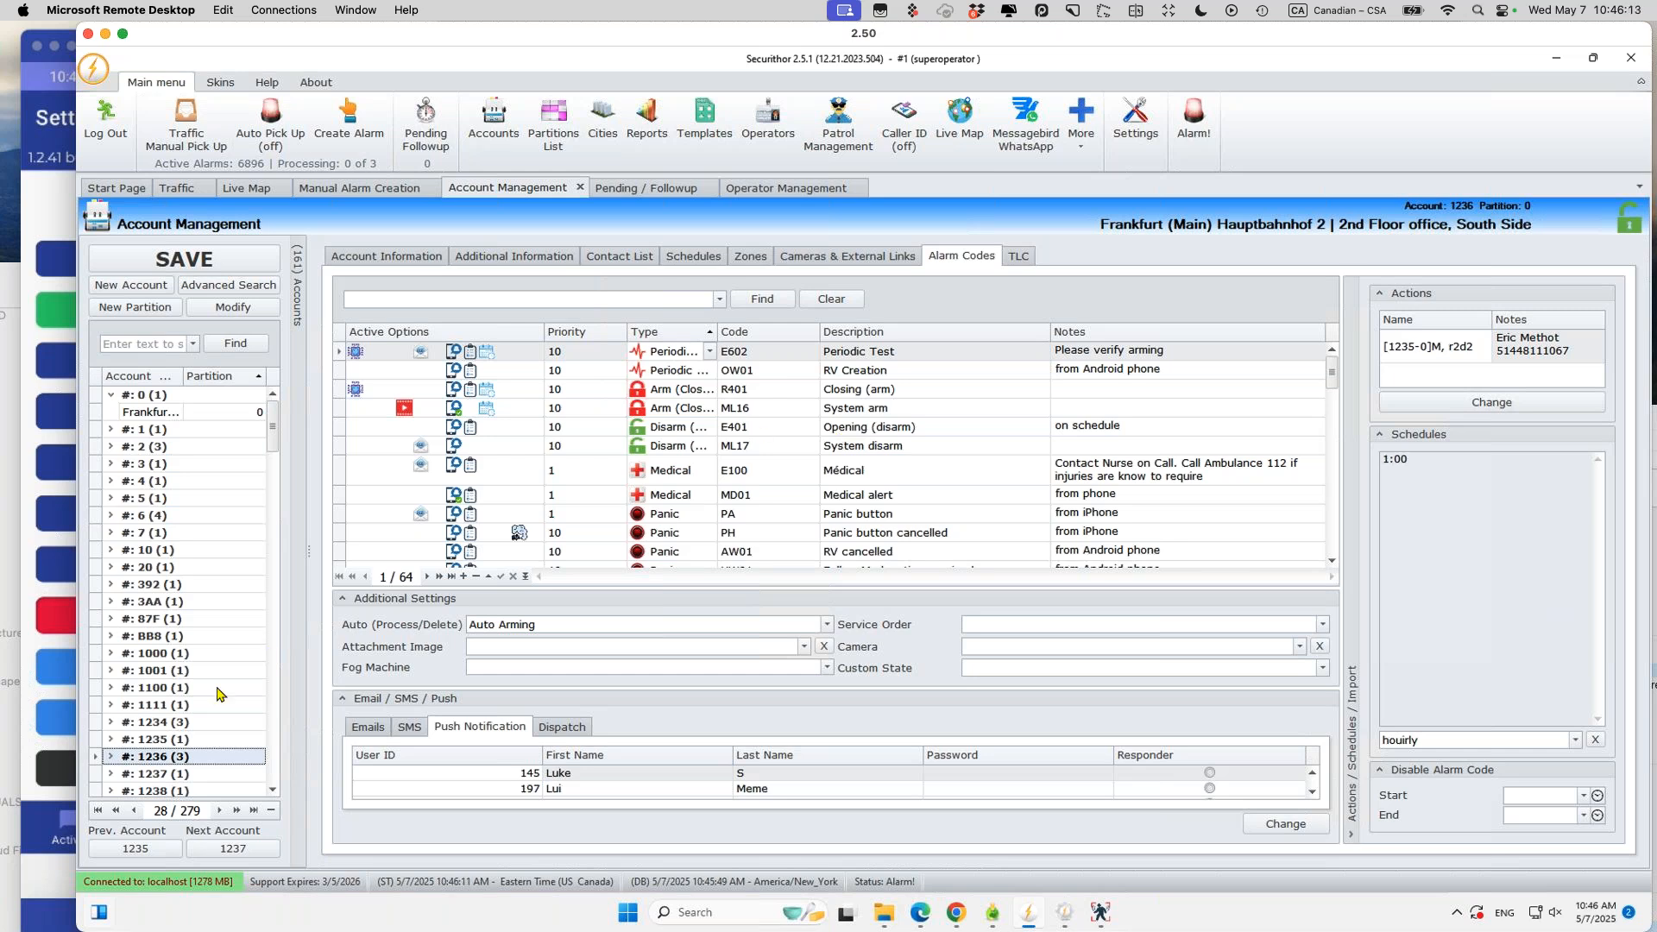
left_click(111, 757)
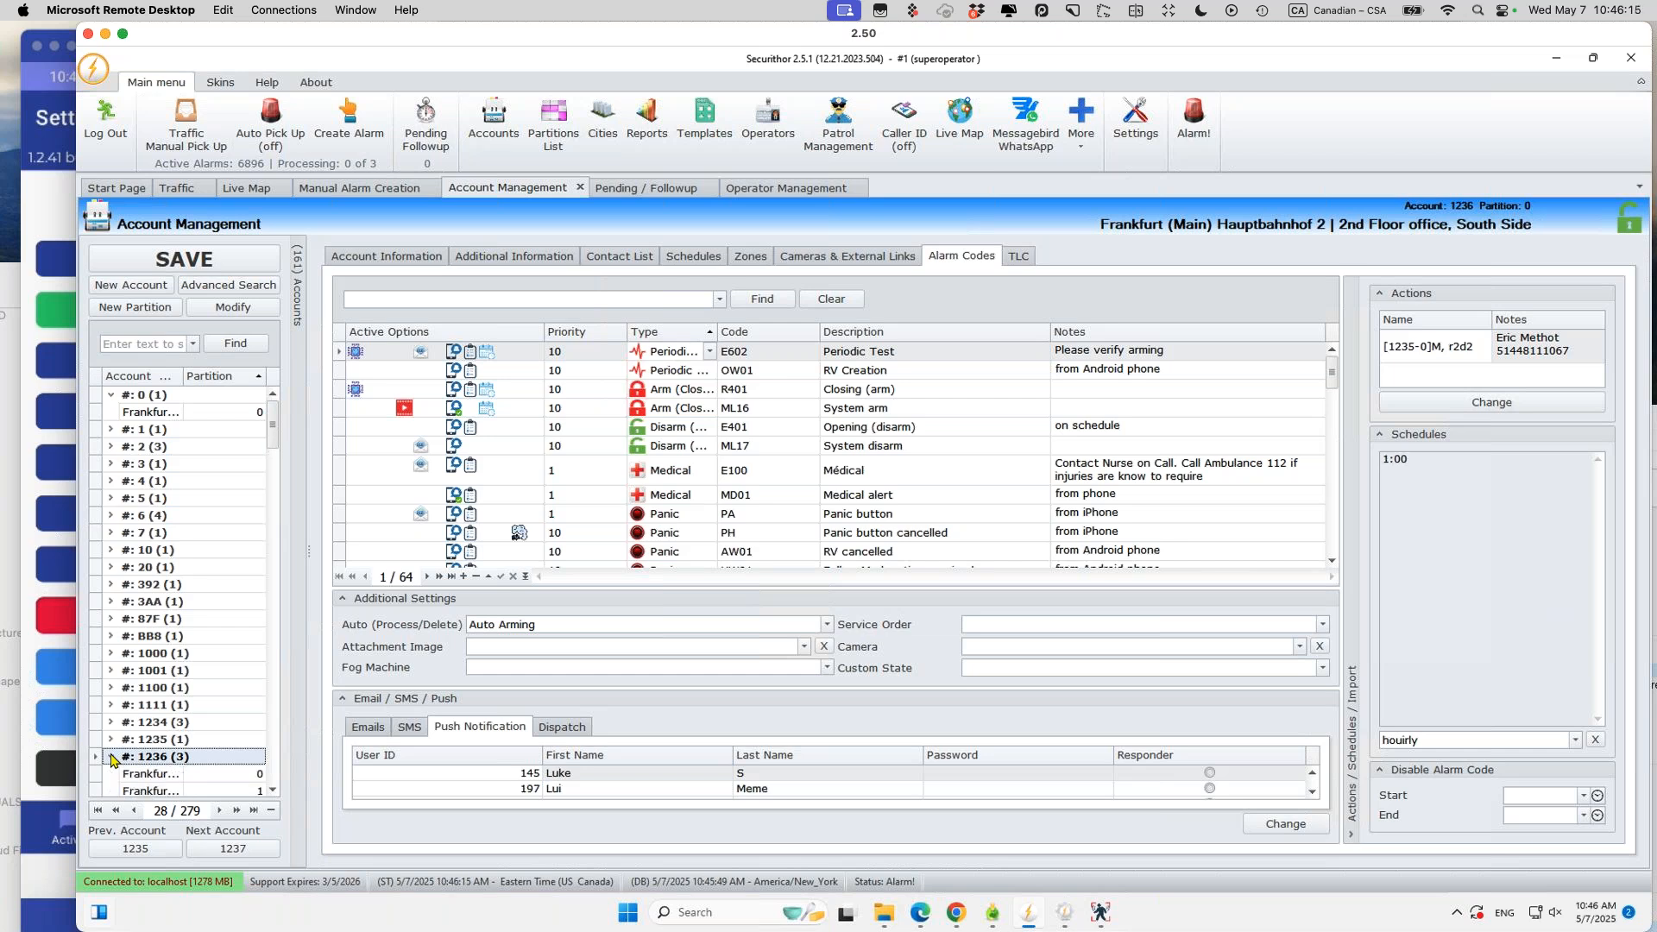
left_click(195, 775)
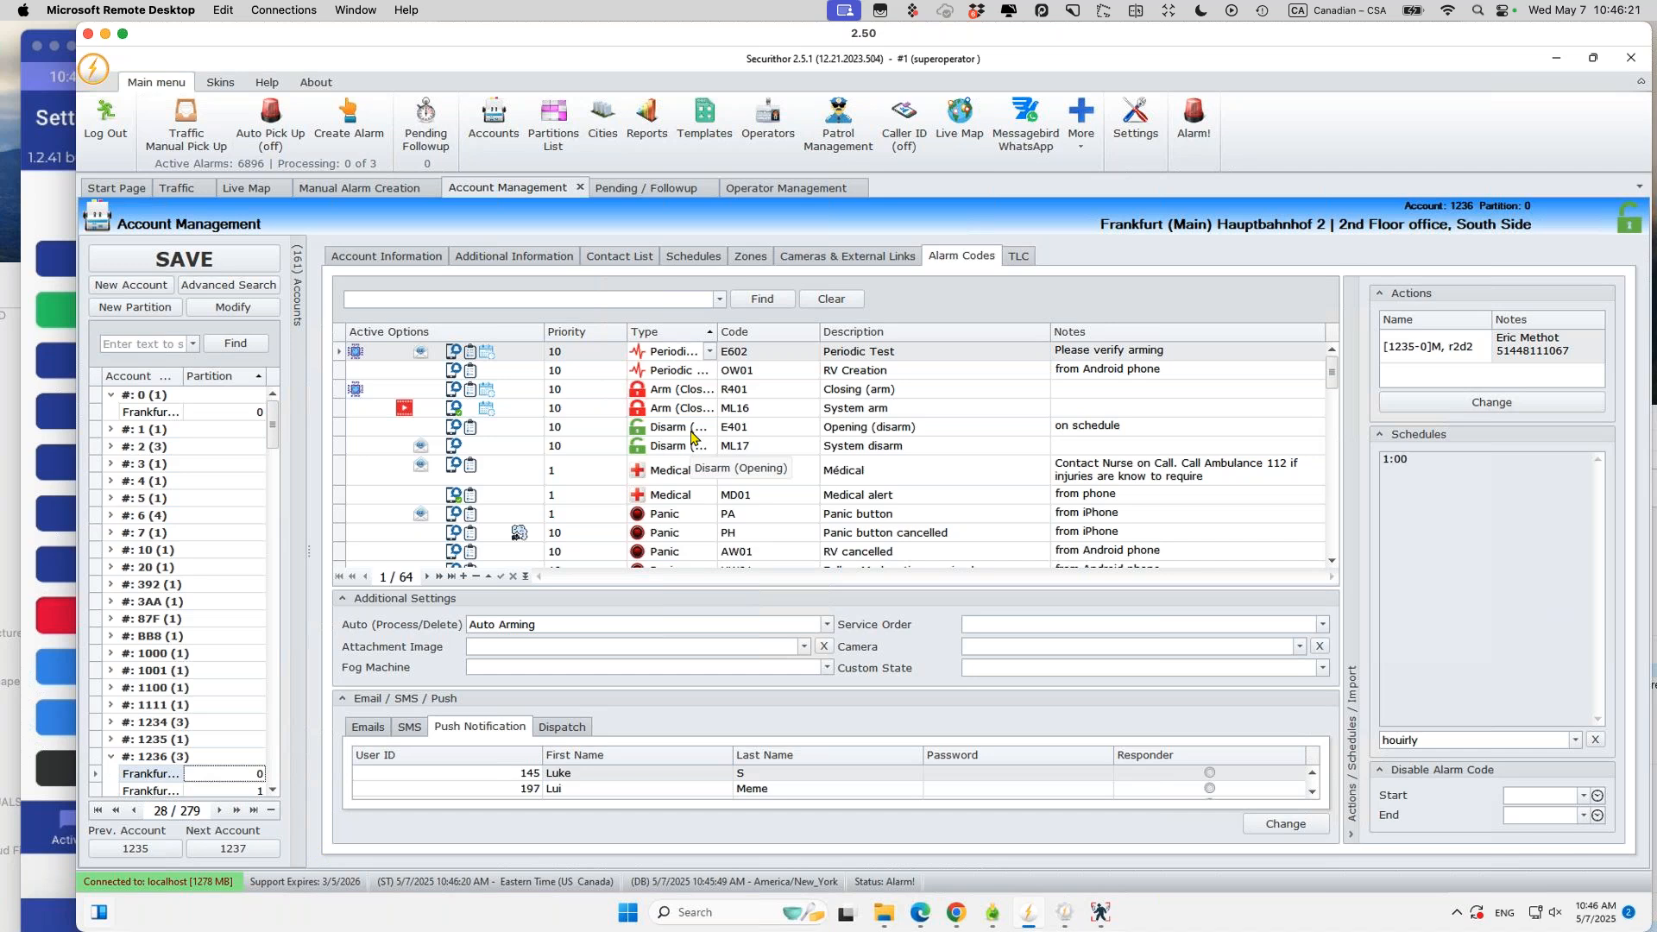
Step: Open the R401 Closing alarm code's description and bring the Verificathor phone mirror forward
left_click(804, 353)
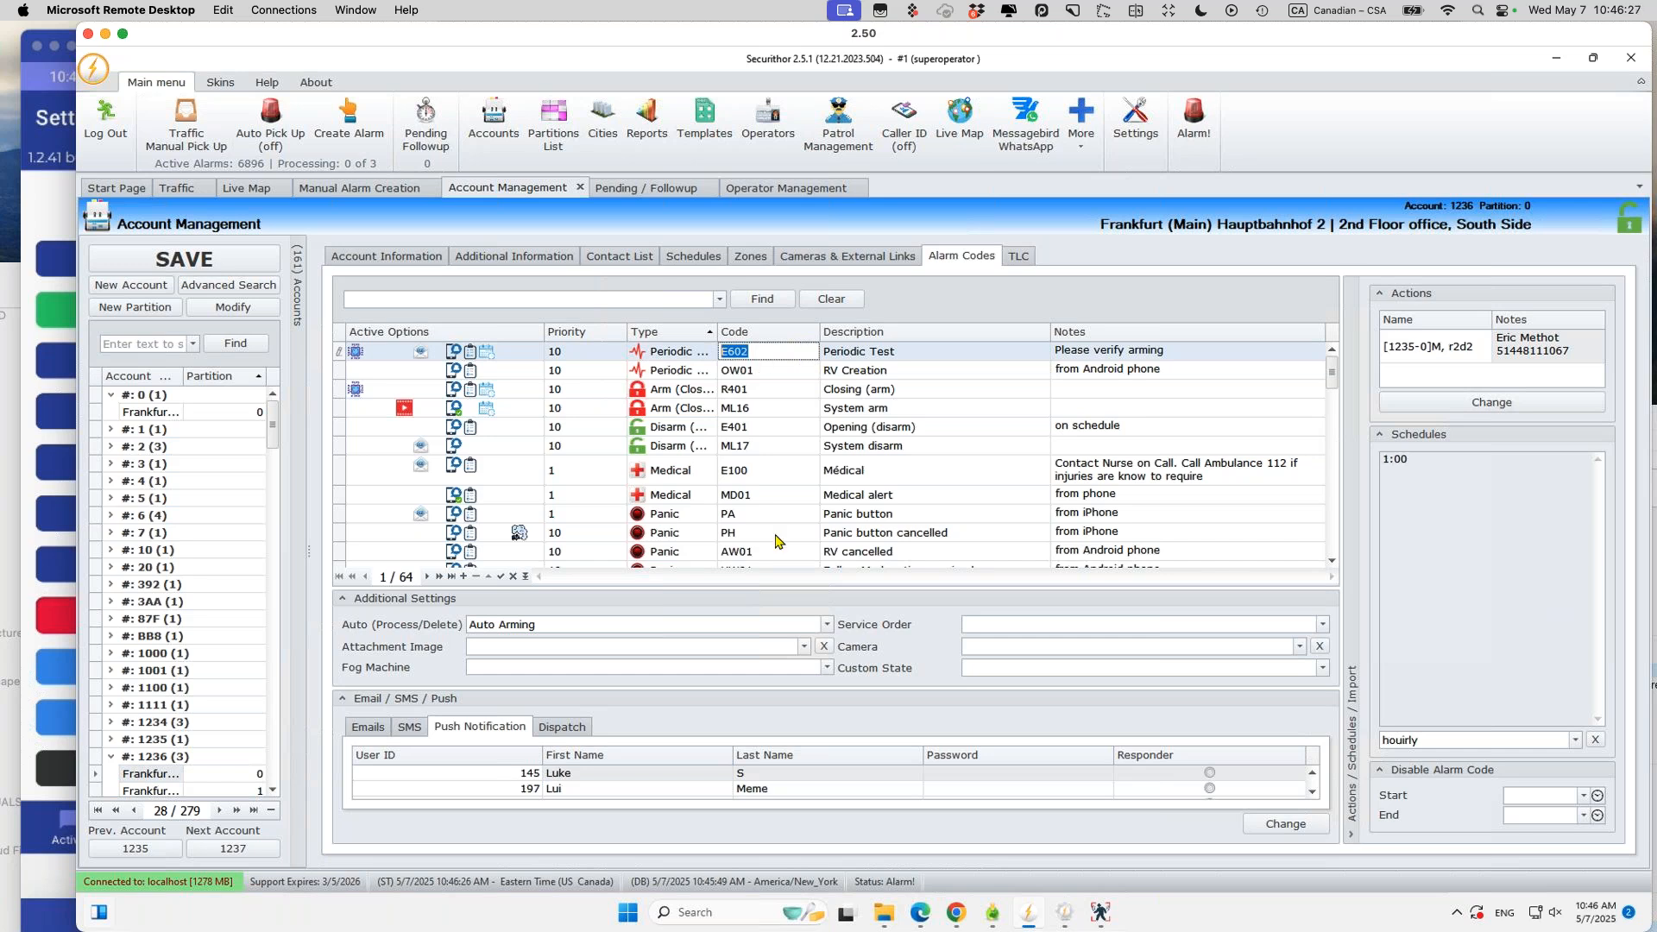
left_click(762, 395)
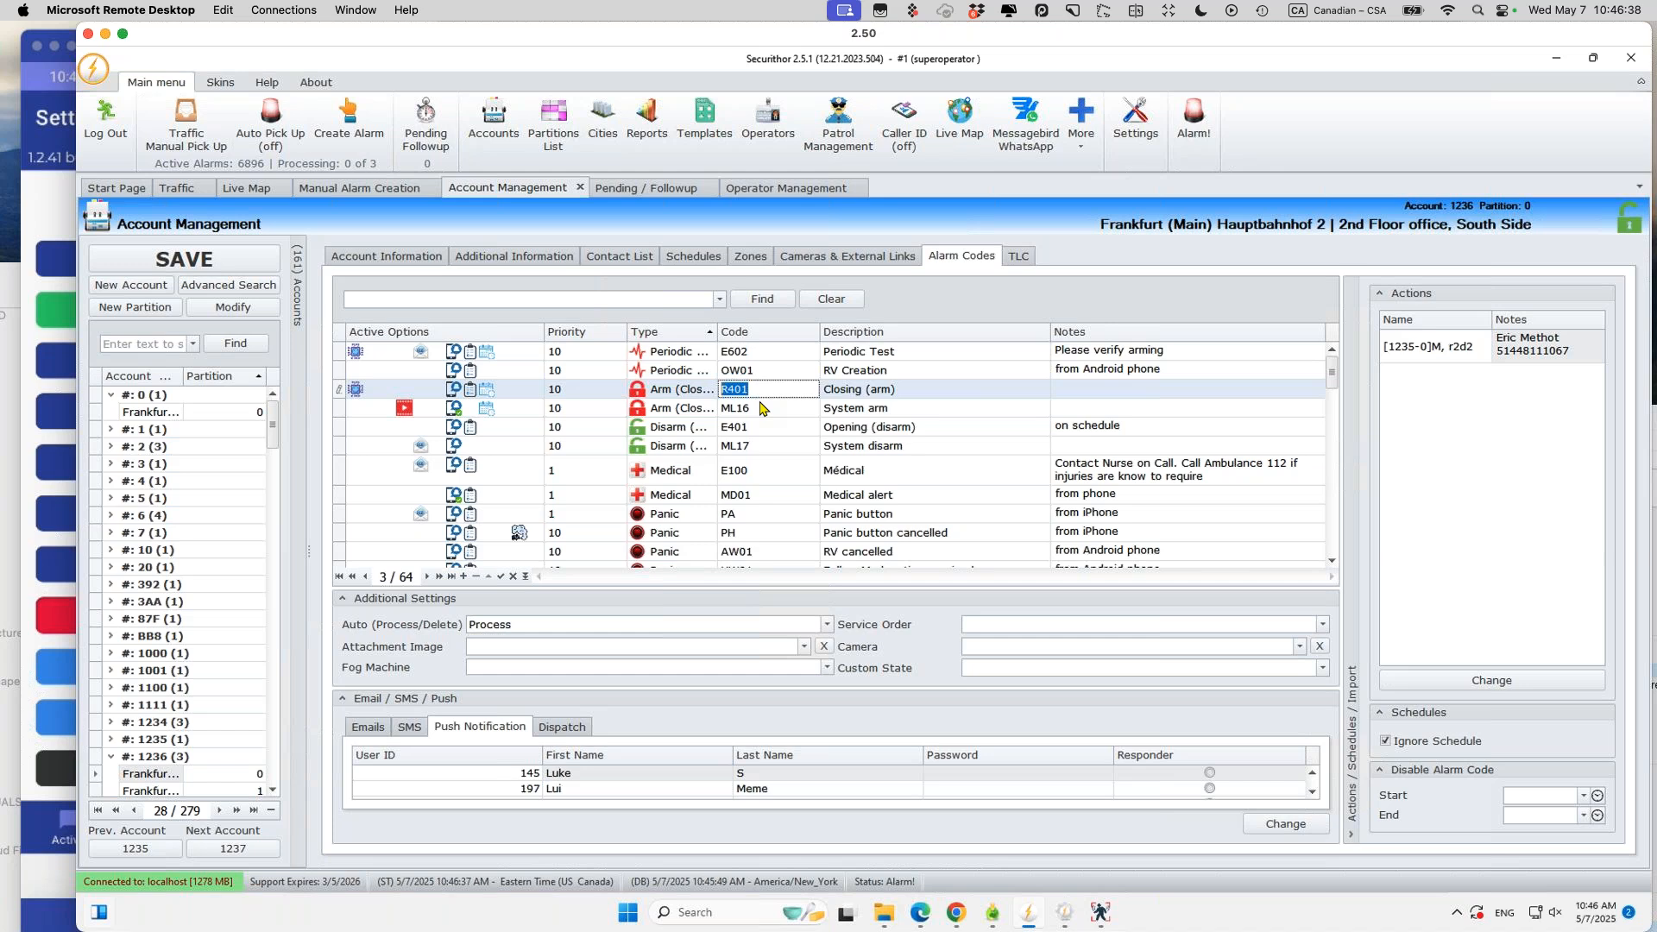
key("Tab")
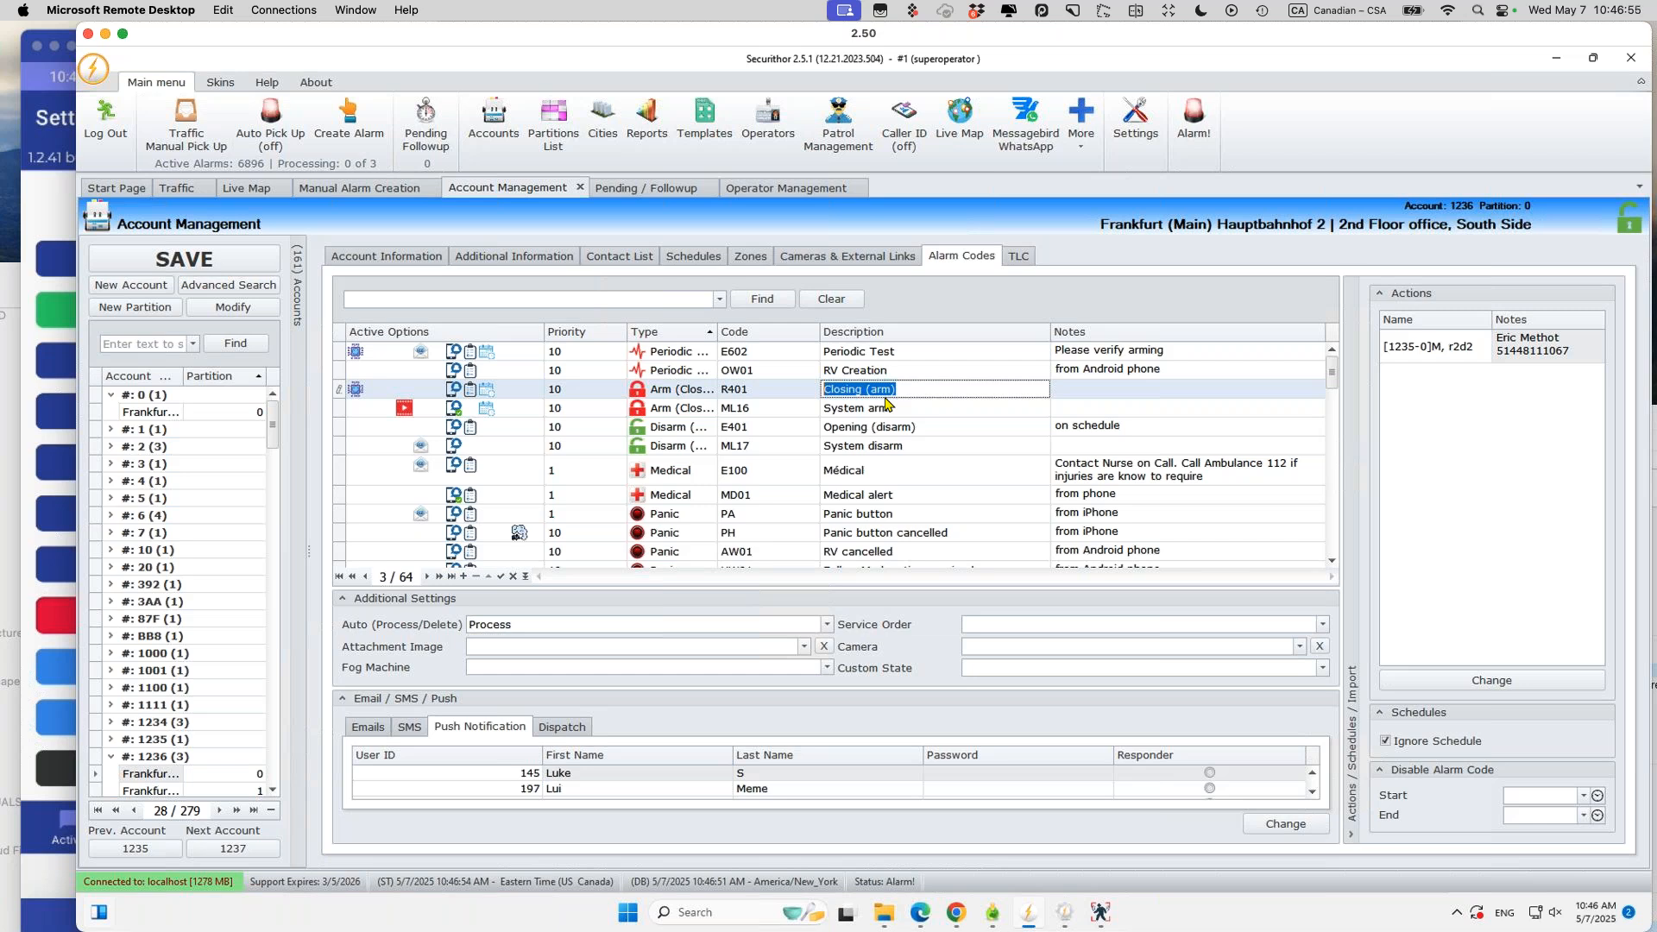
left_click(38, 220)
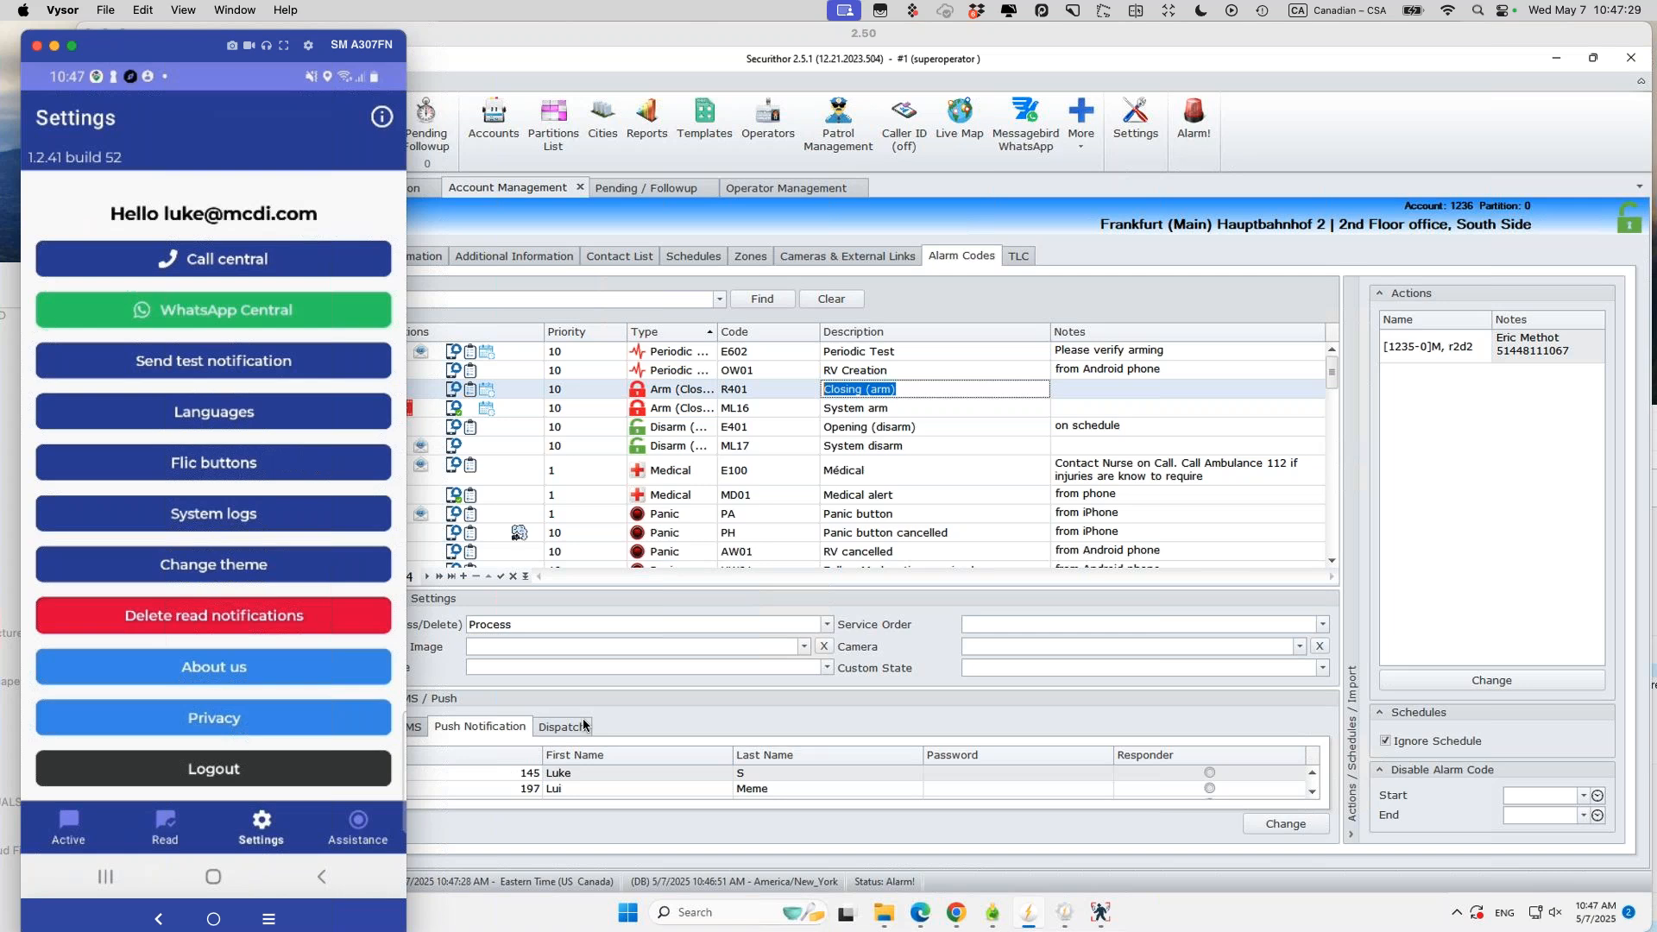
Step: On the remote desktop, step from ML16 through E100 to the PA Panic button code
left_click(861, 389)
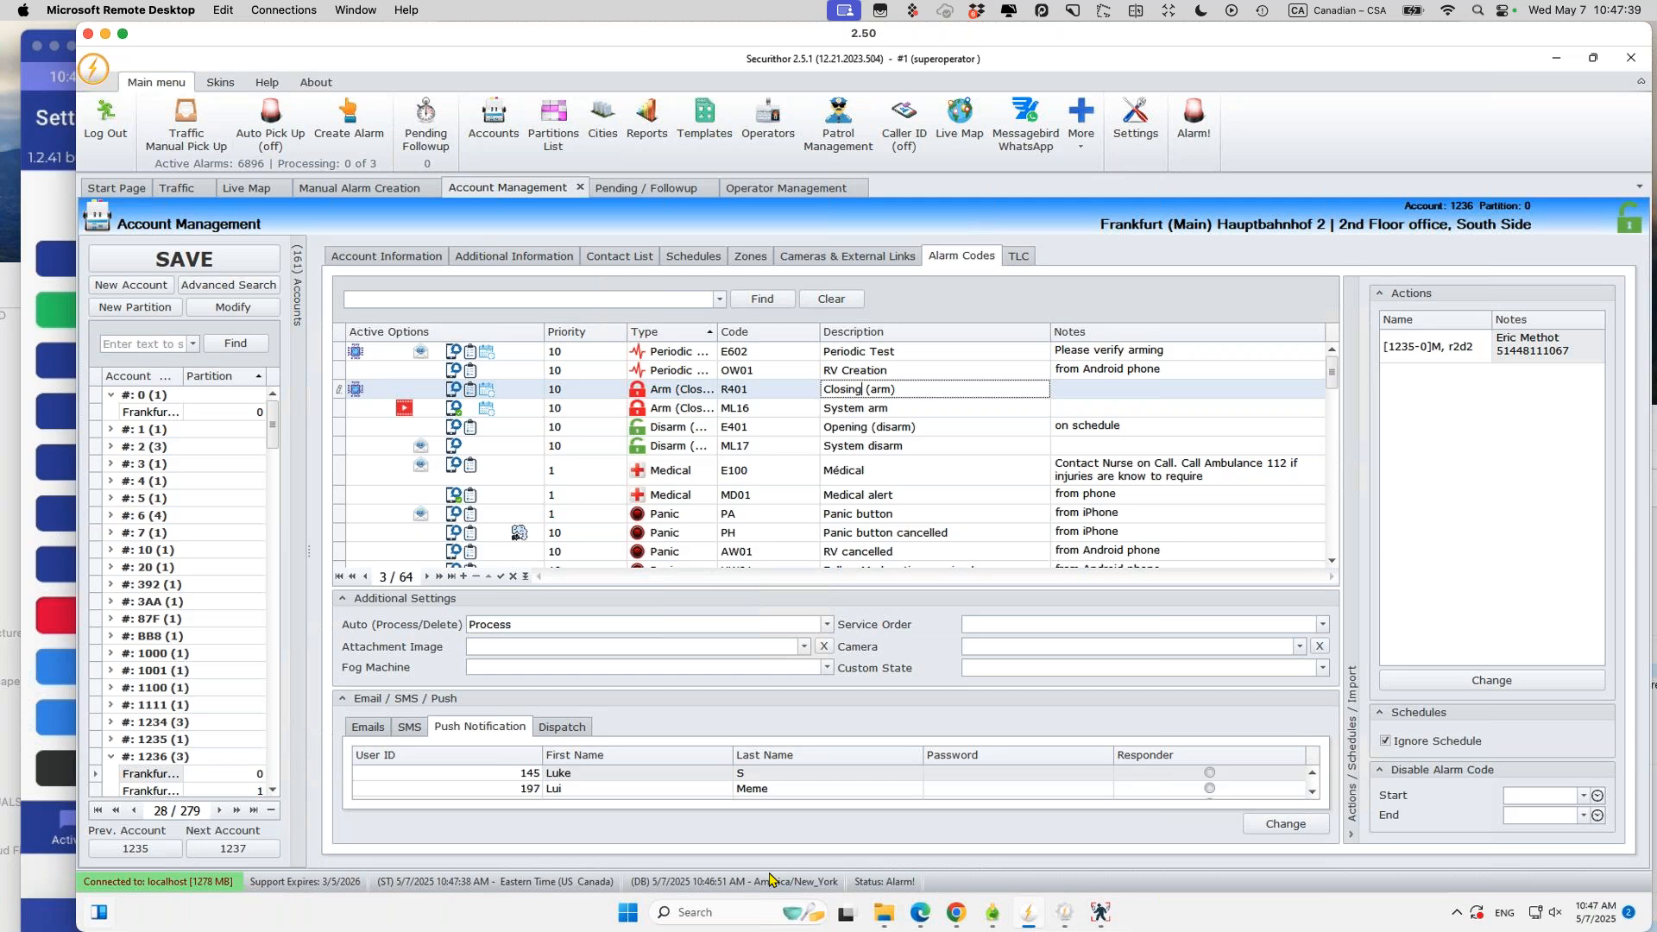
left_click(816, 415)
key("Down")
key("Down")
key("Down")
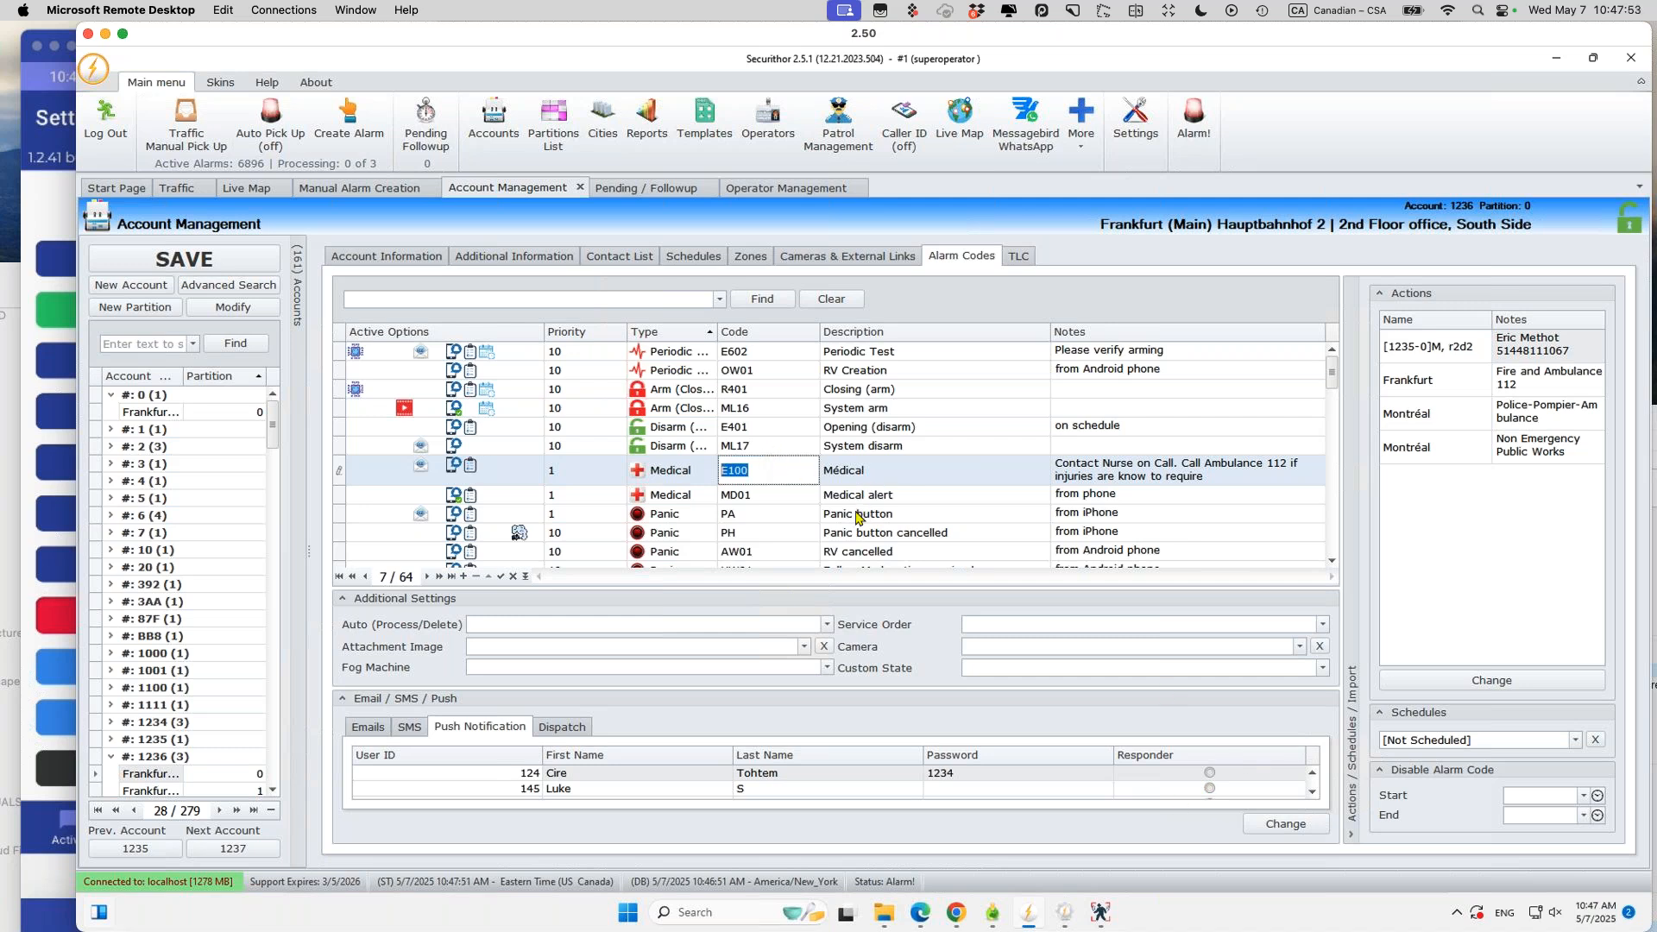
left_click(857, 514)
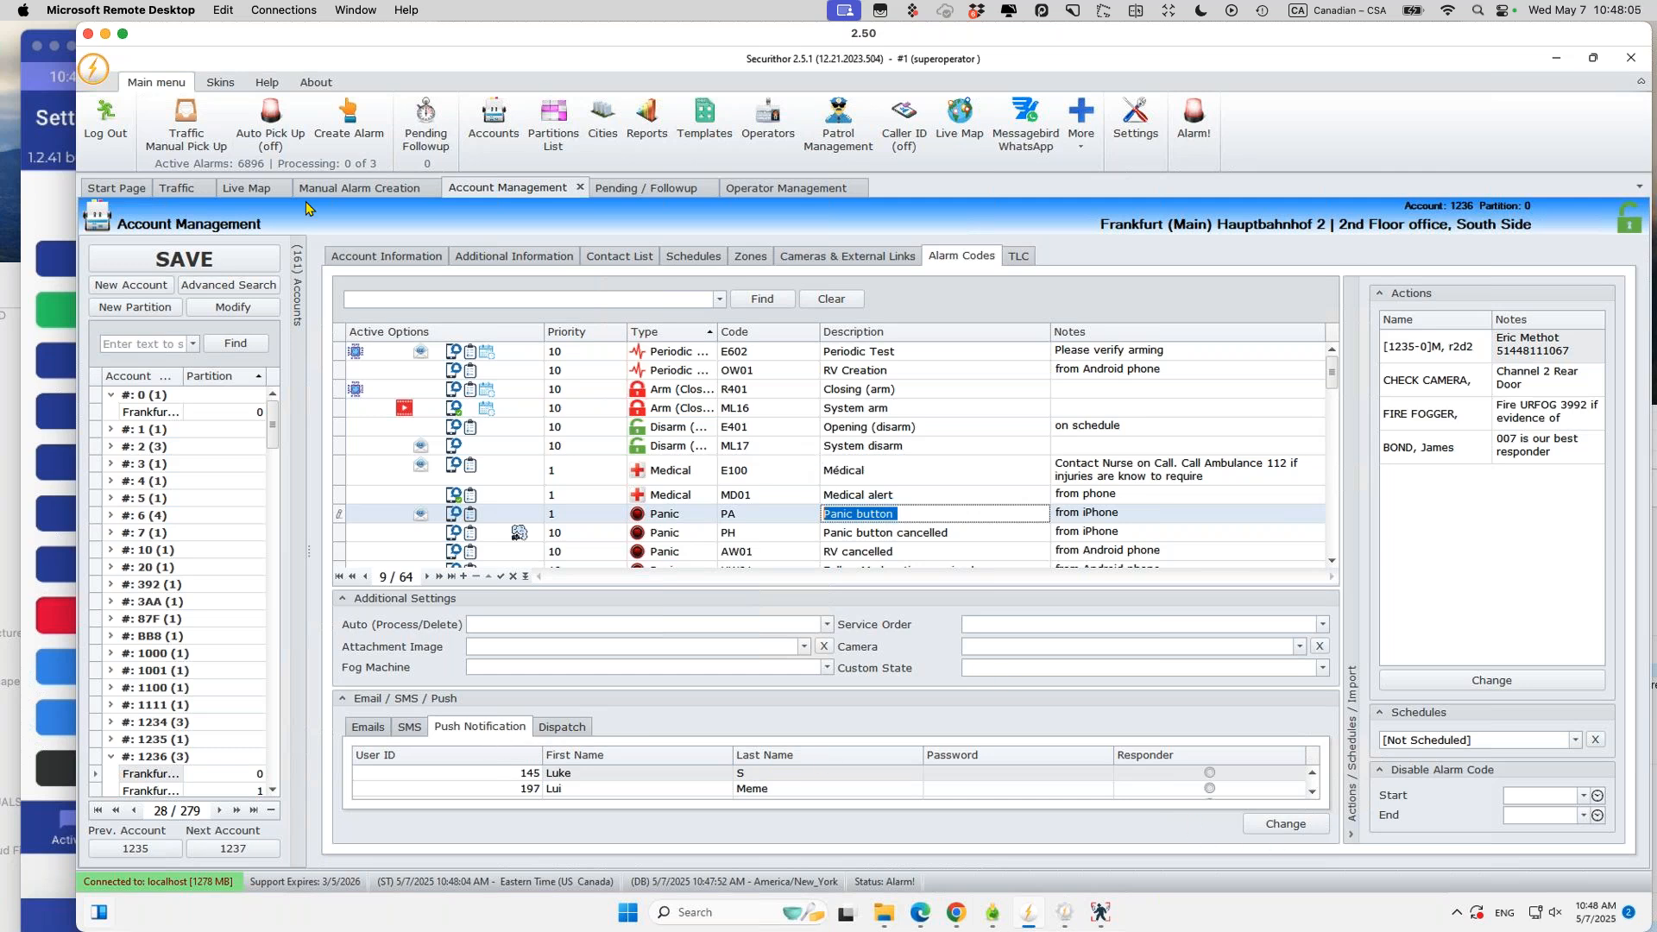
Step: Search the alarm codes for E130 and open its push notification recipients
type("E")
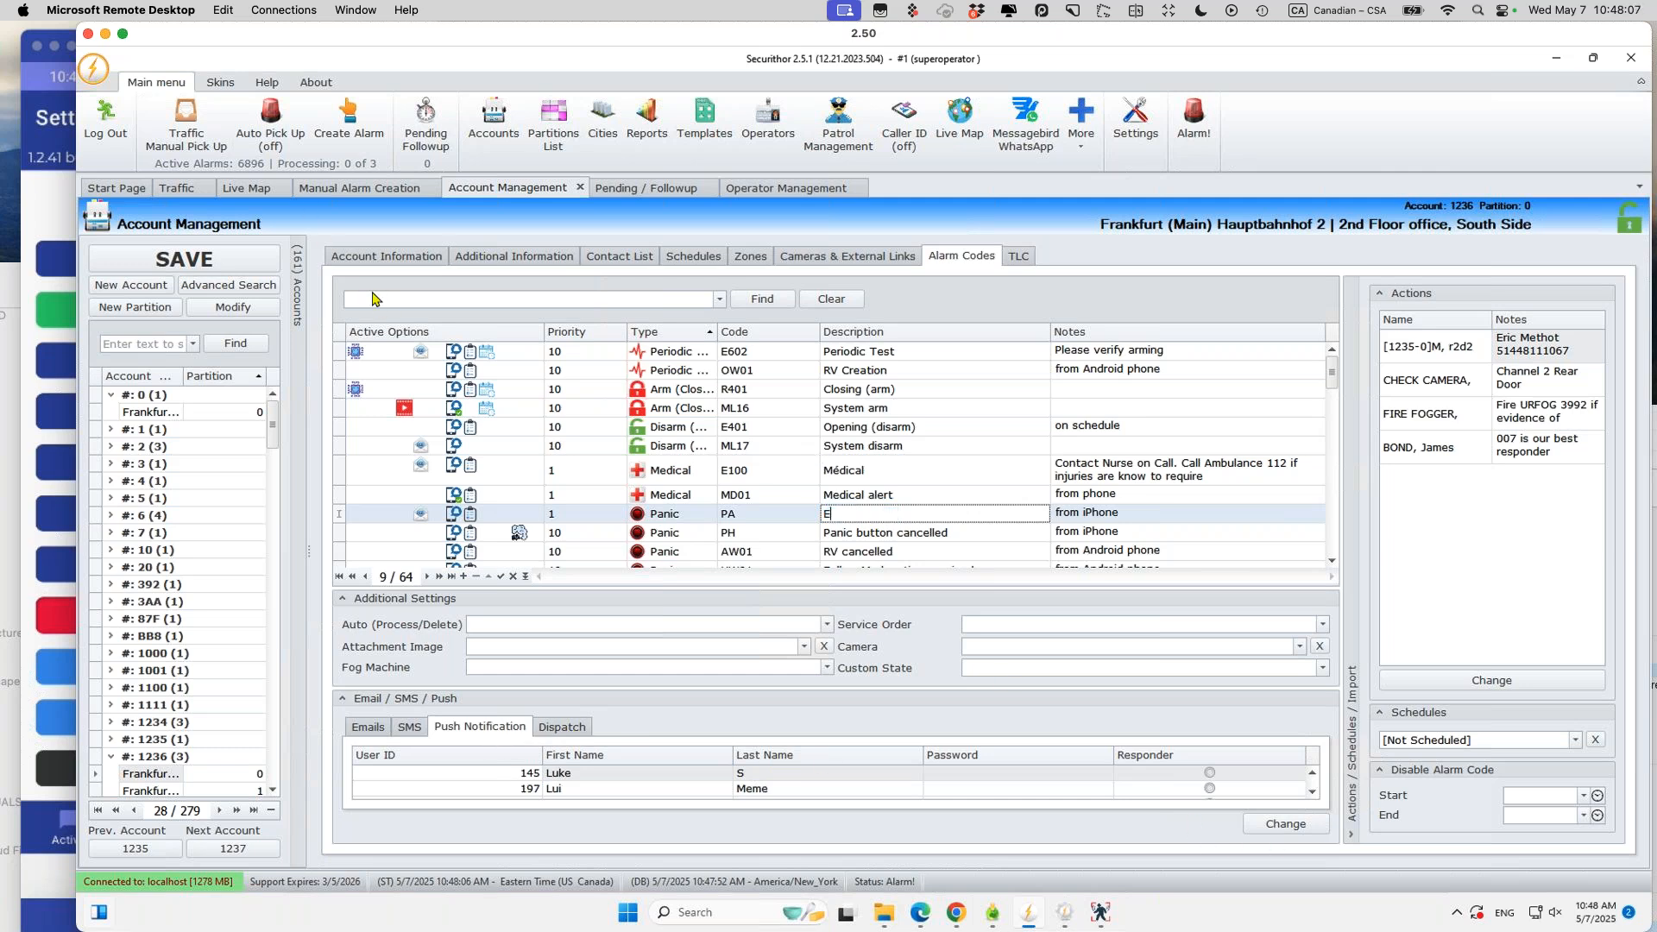
left_click(377, 296)
type("E130")
key("Return")
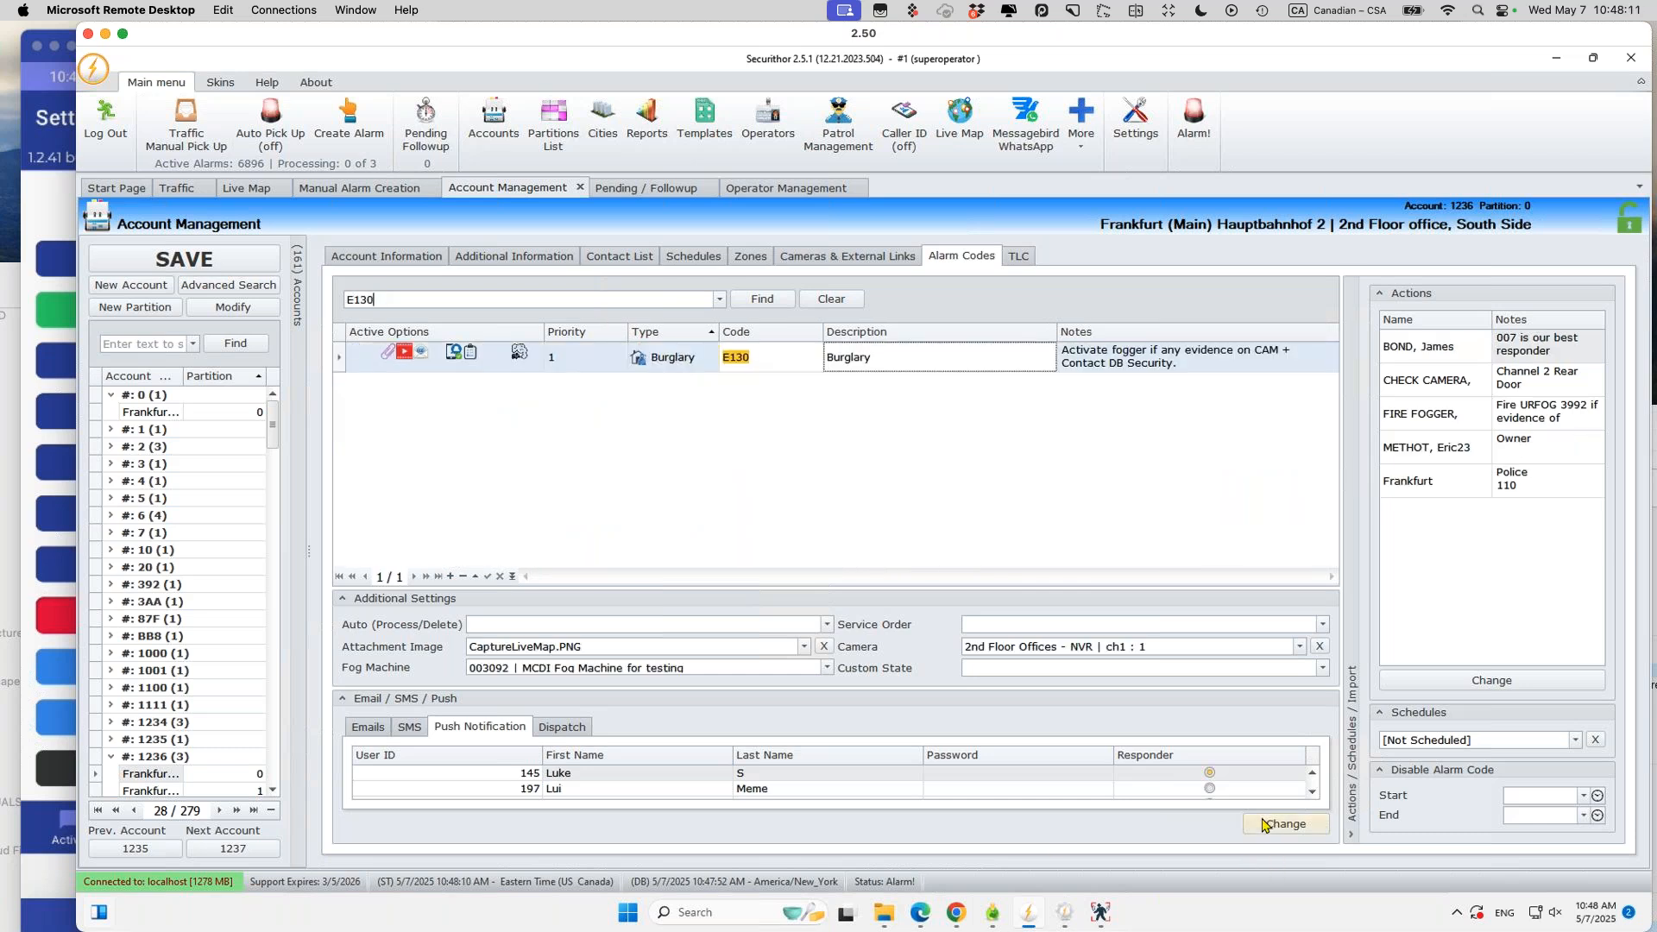
left_click(1269, 827)
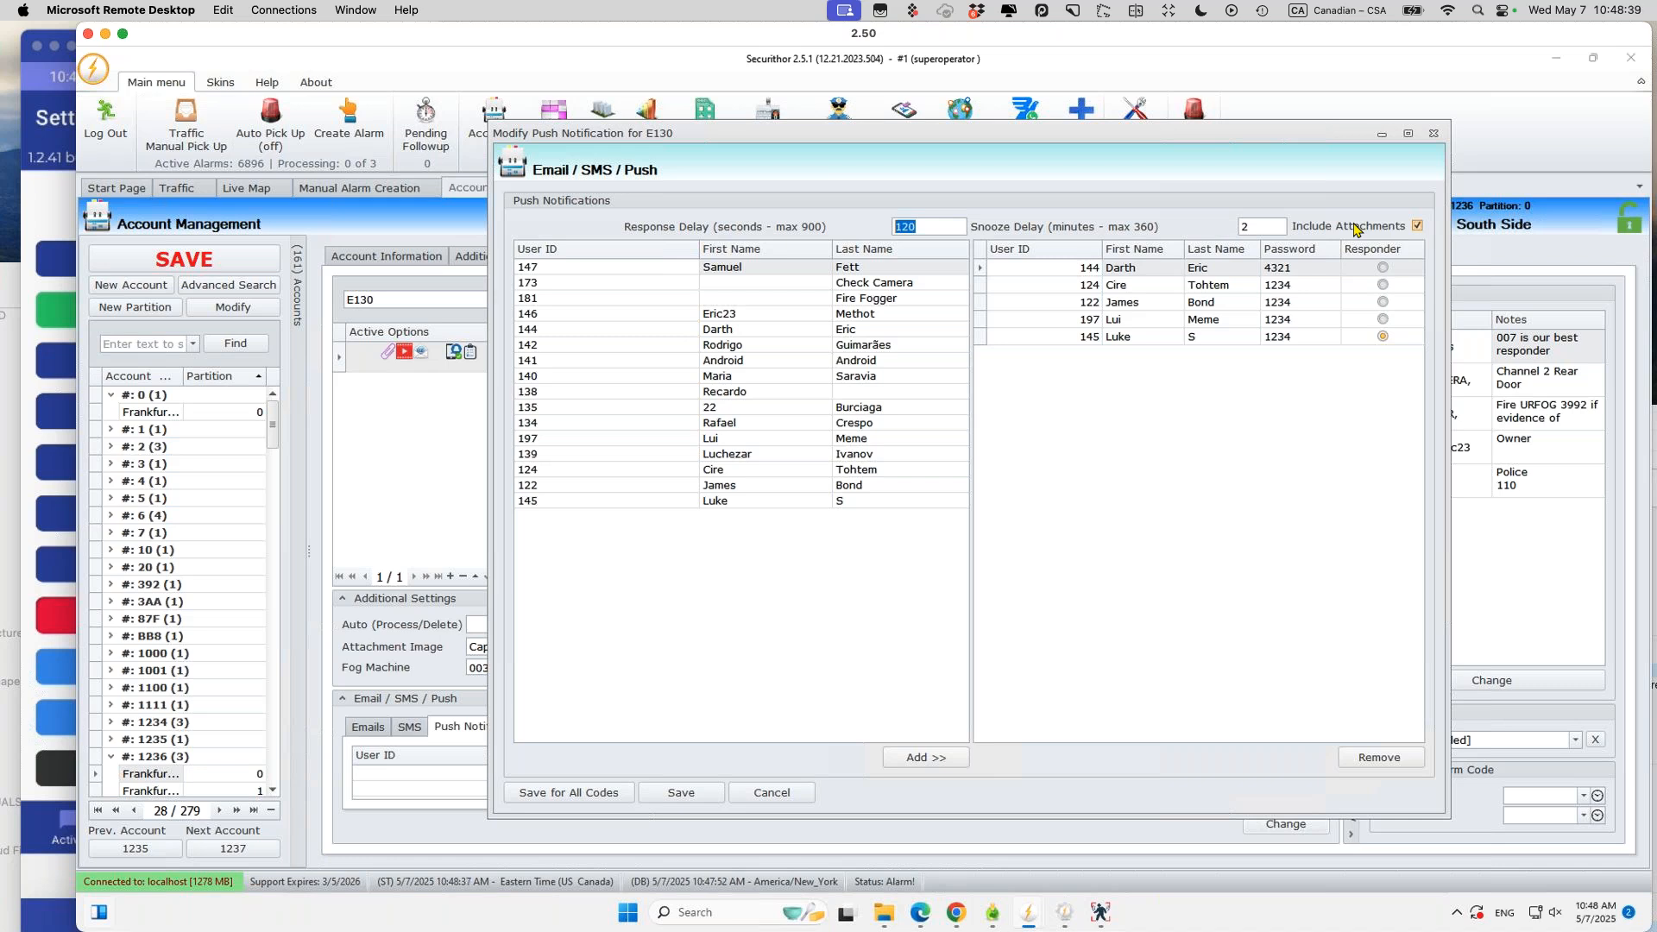
Step: Start pairing a new Flic button from the phone app's Flic buttons settings
left_click(49, 215)
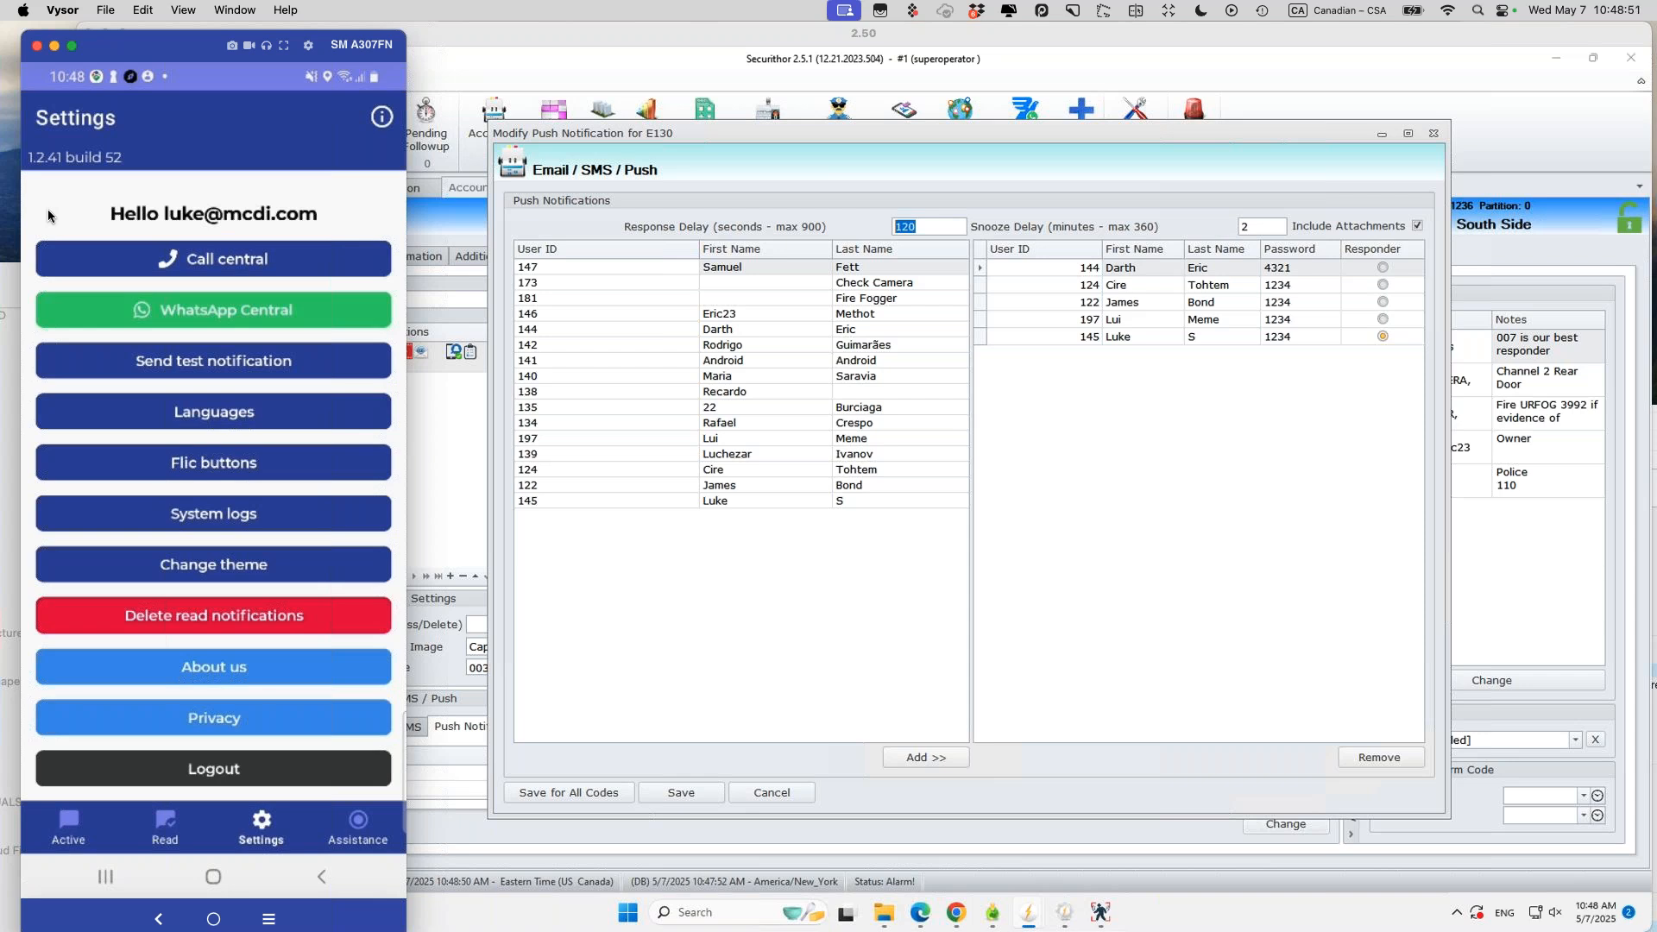
scroll(141, 251, "up", 3)
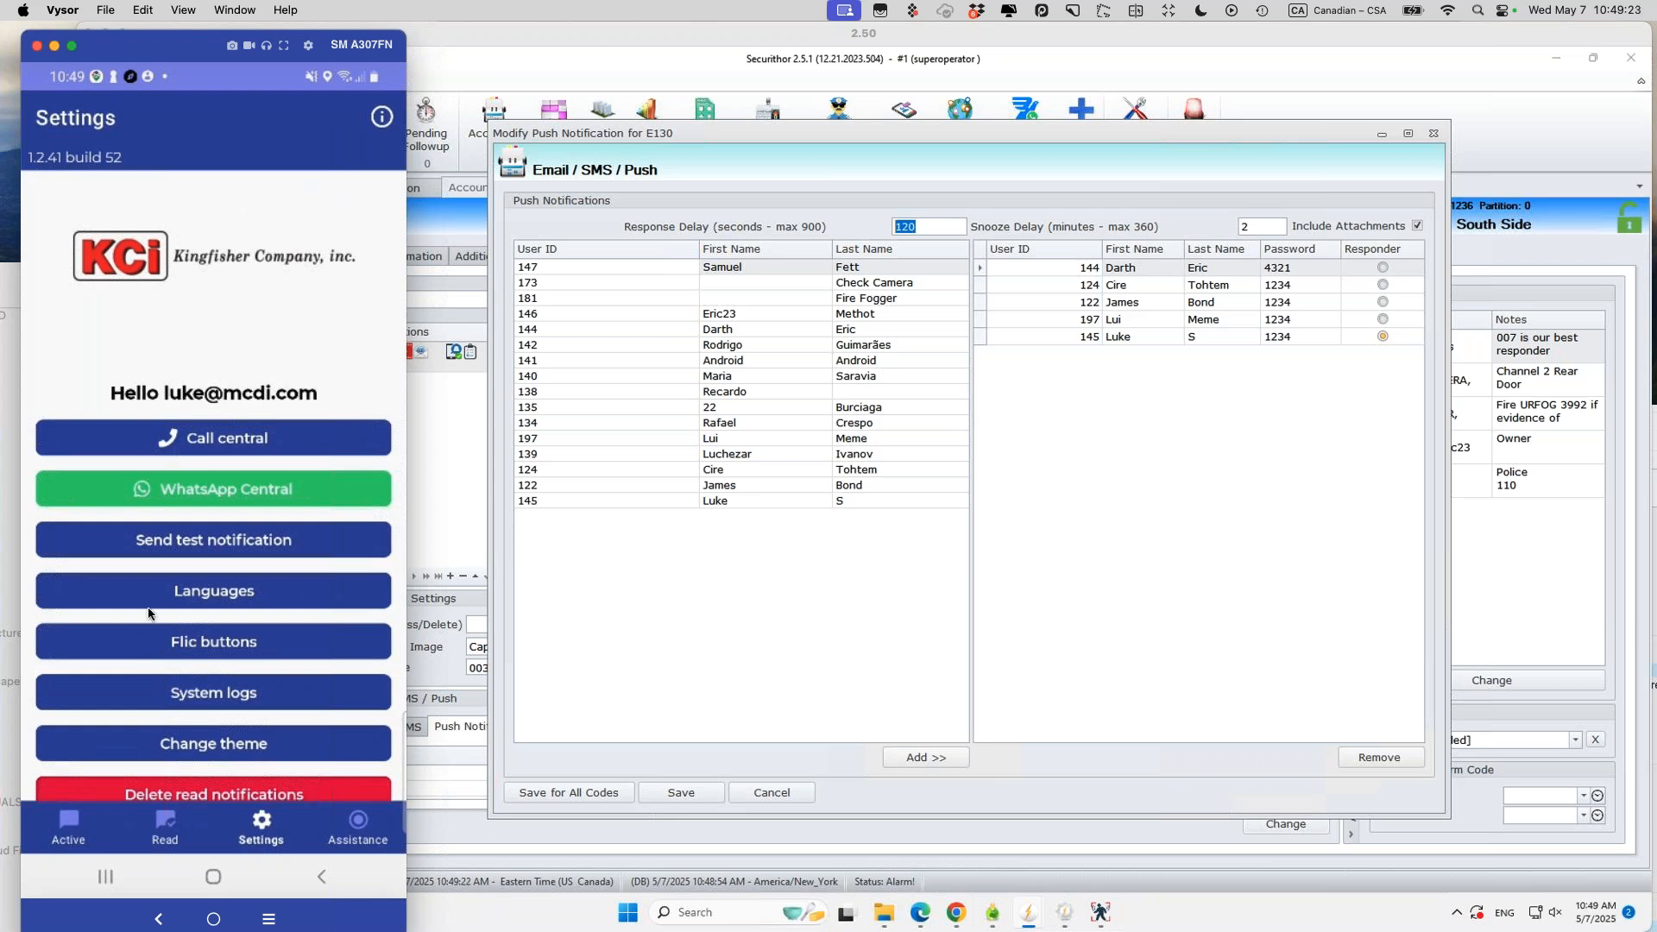
left_click(175, 649)
left_click(111, 179)
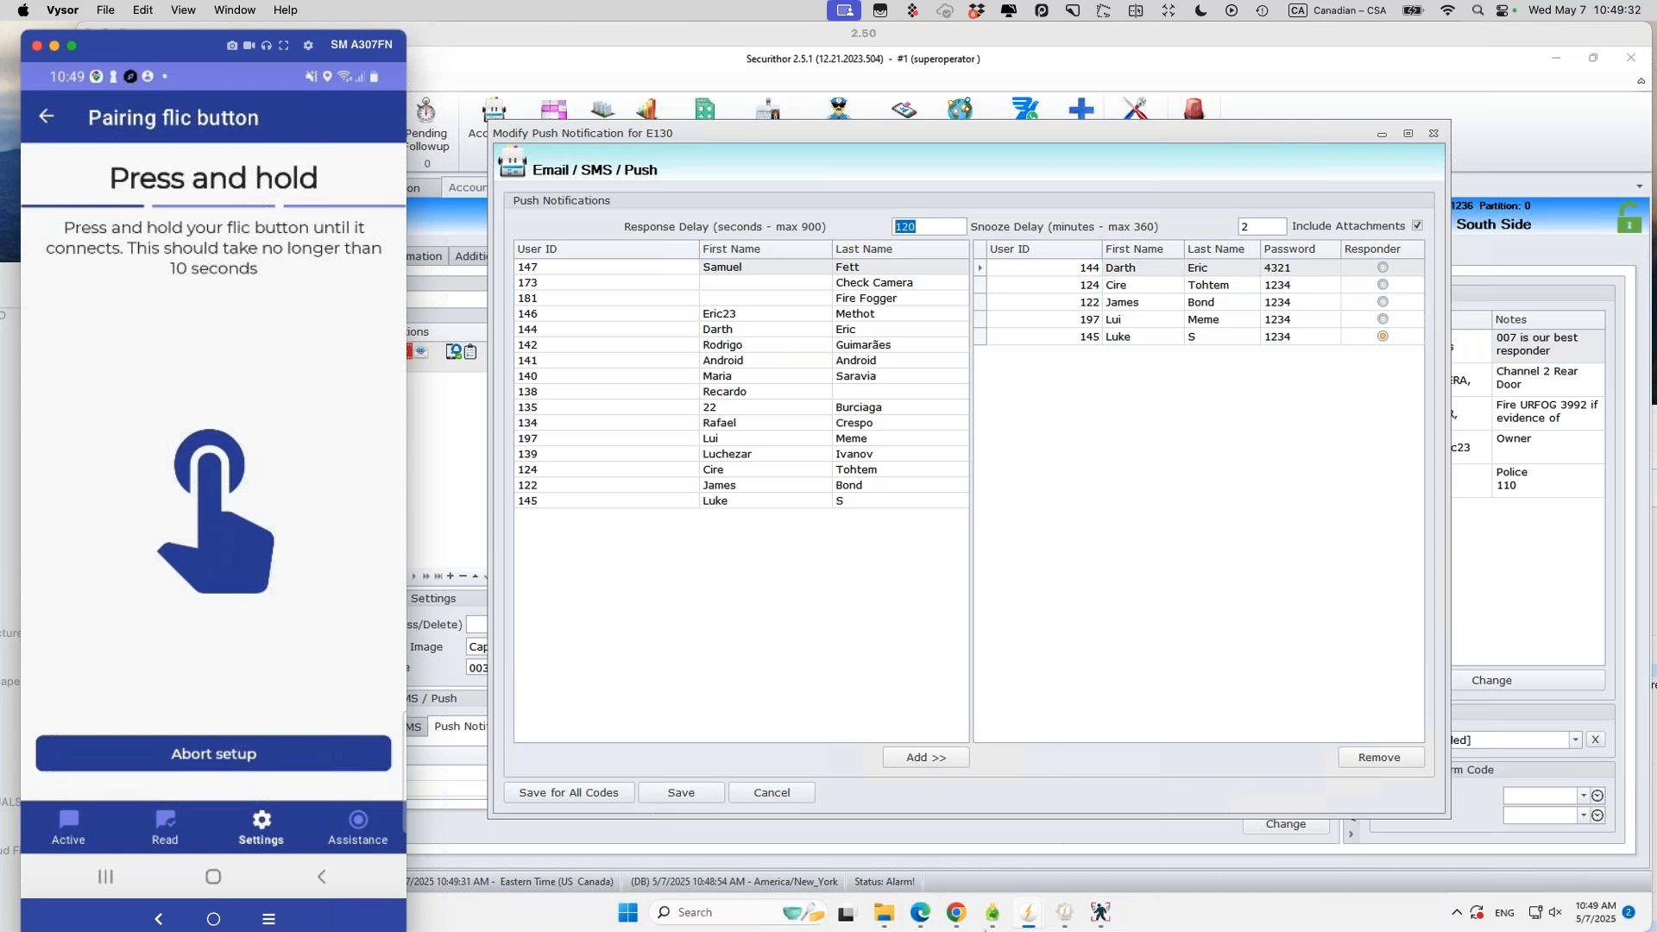
left_click(991, 913)
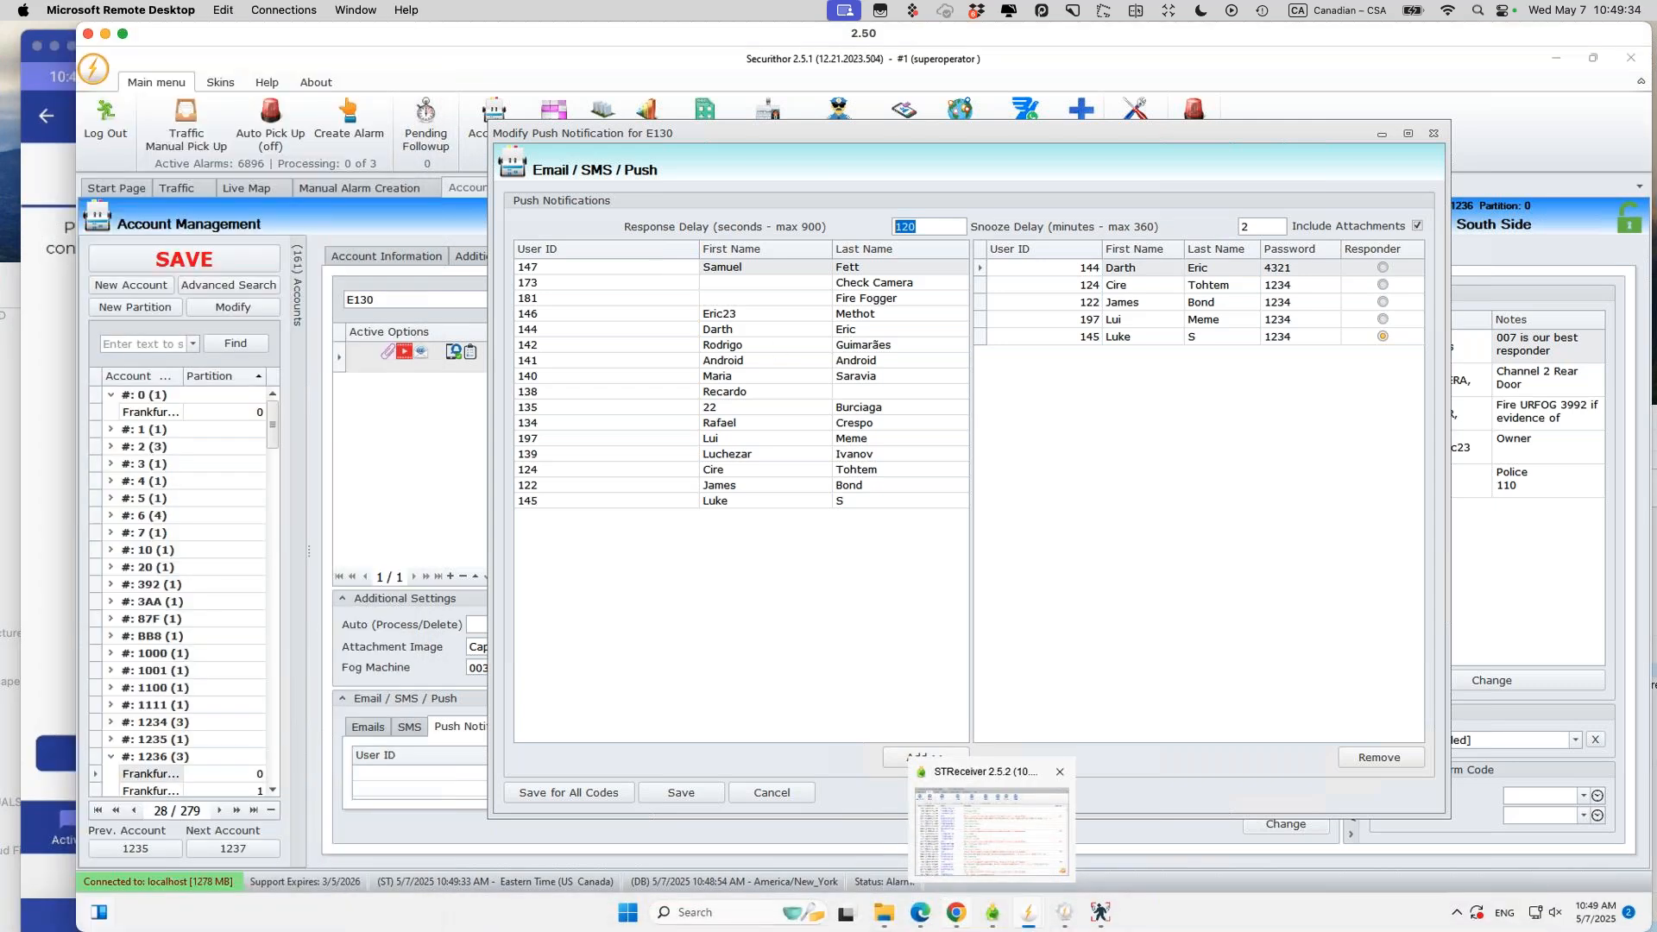
Step: Load flic.io in a new Chrome tab and open the Flic Button product page
left_click(1211, 62)
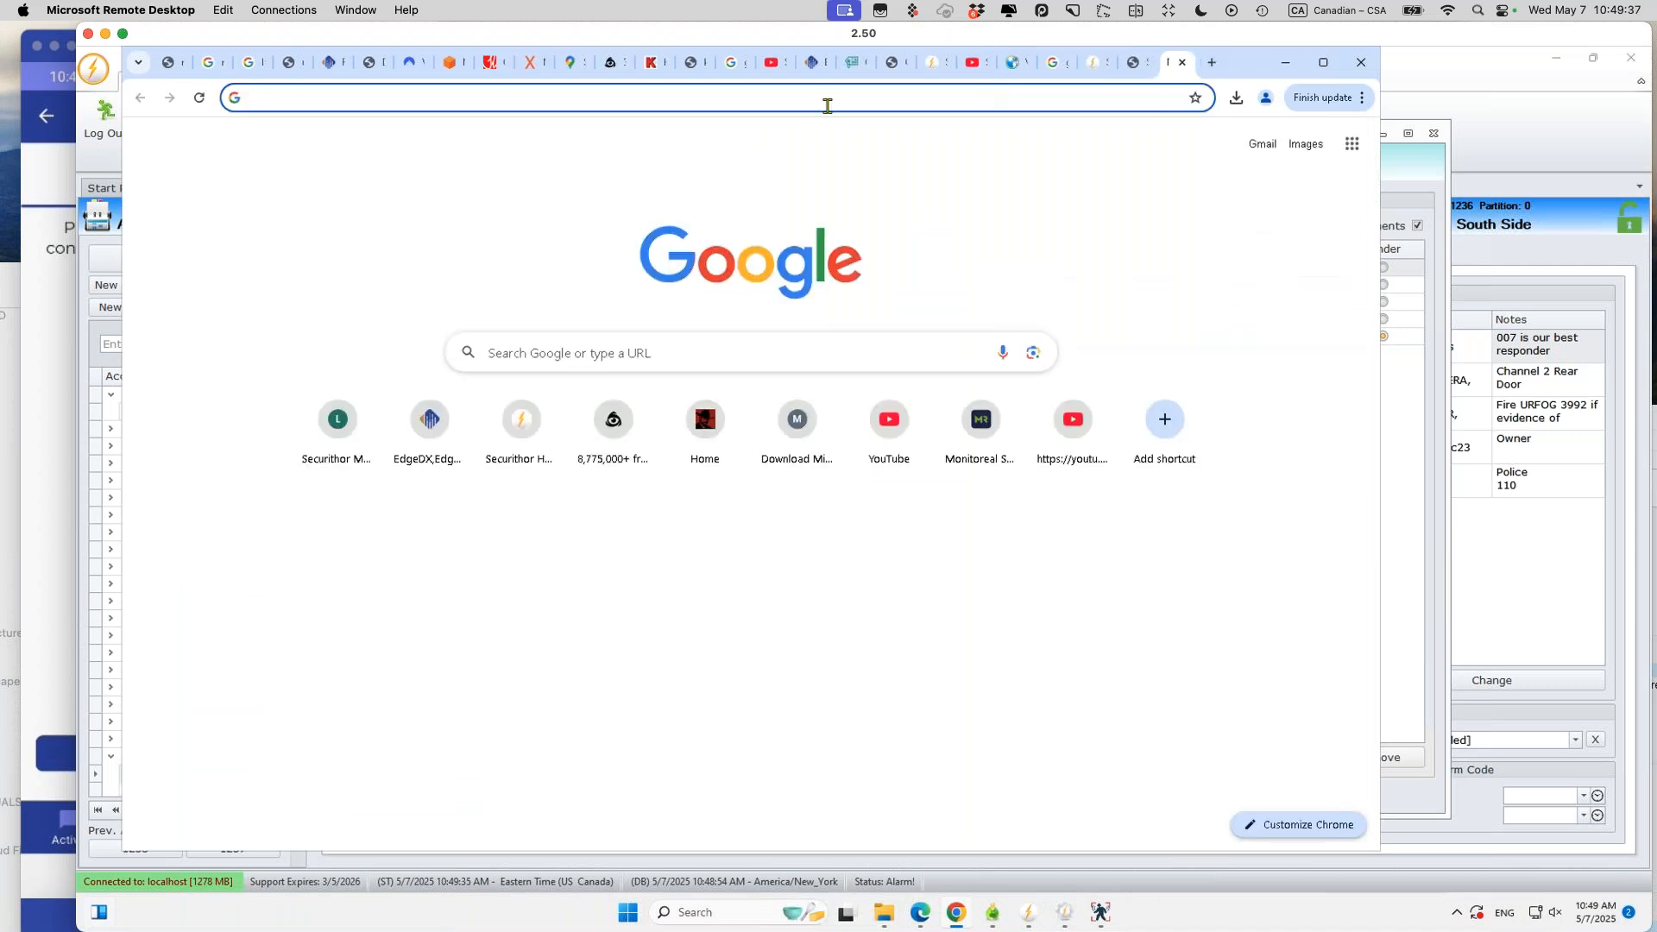
type("flic.io")
key("Return")
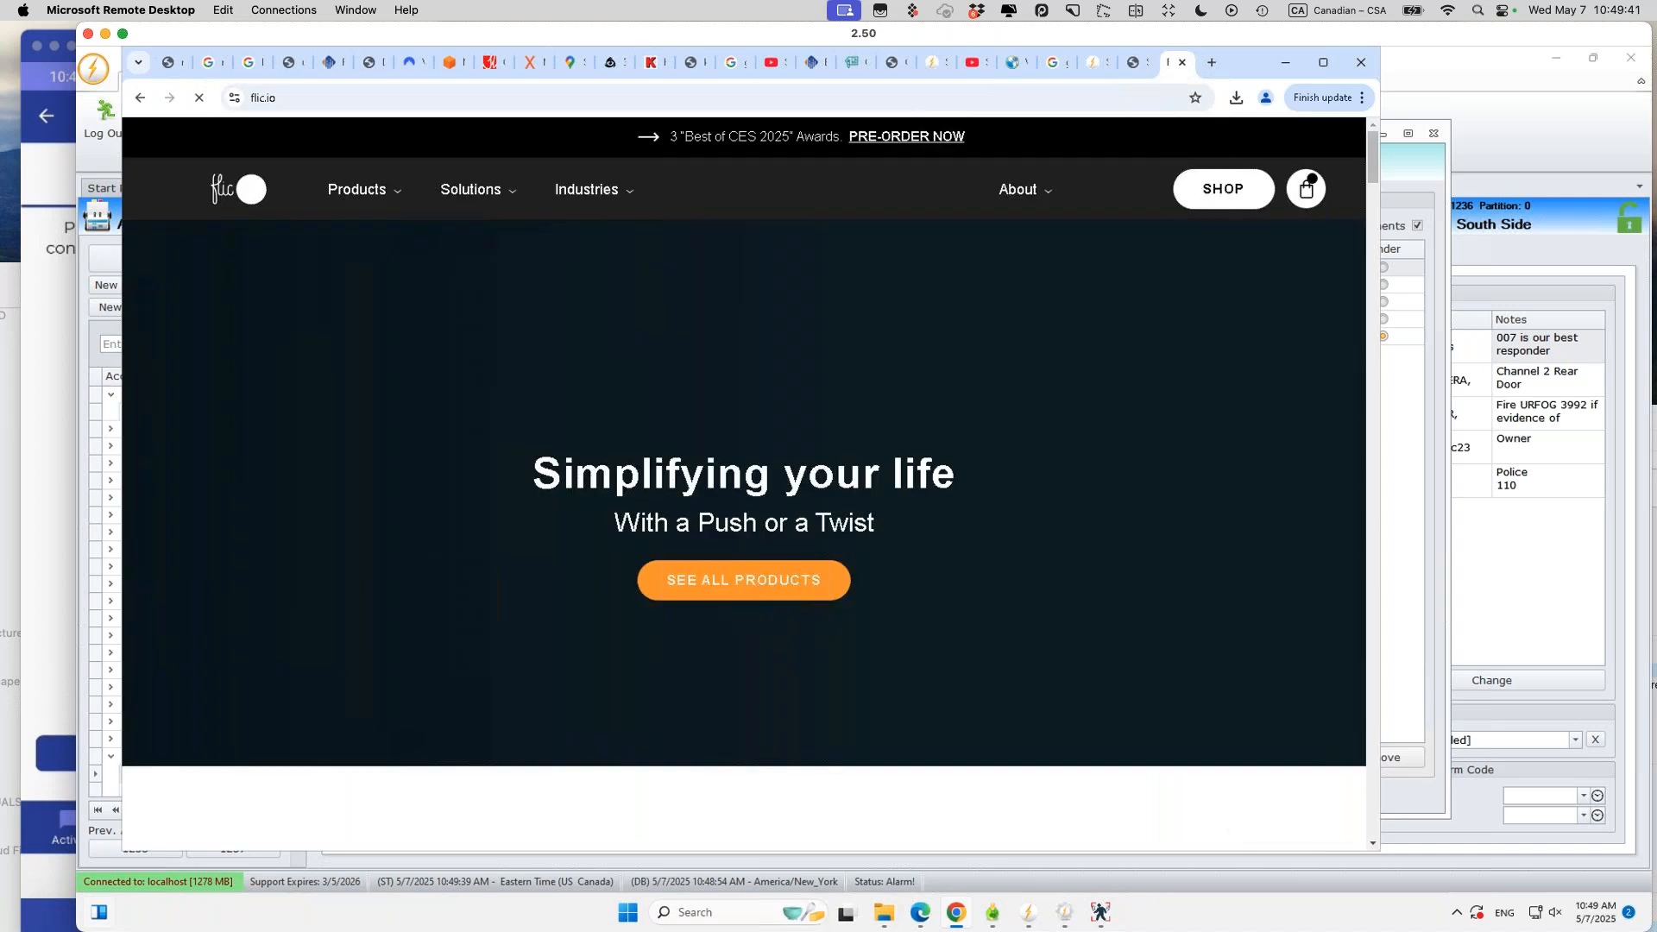
mouse_move(368, 194)
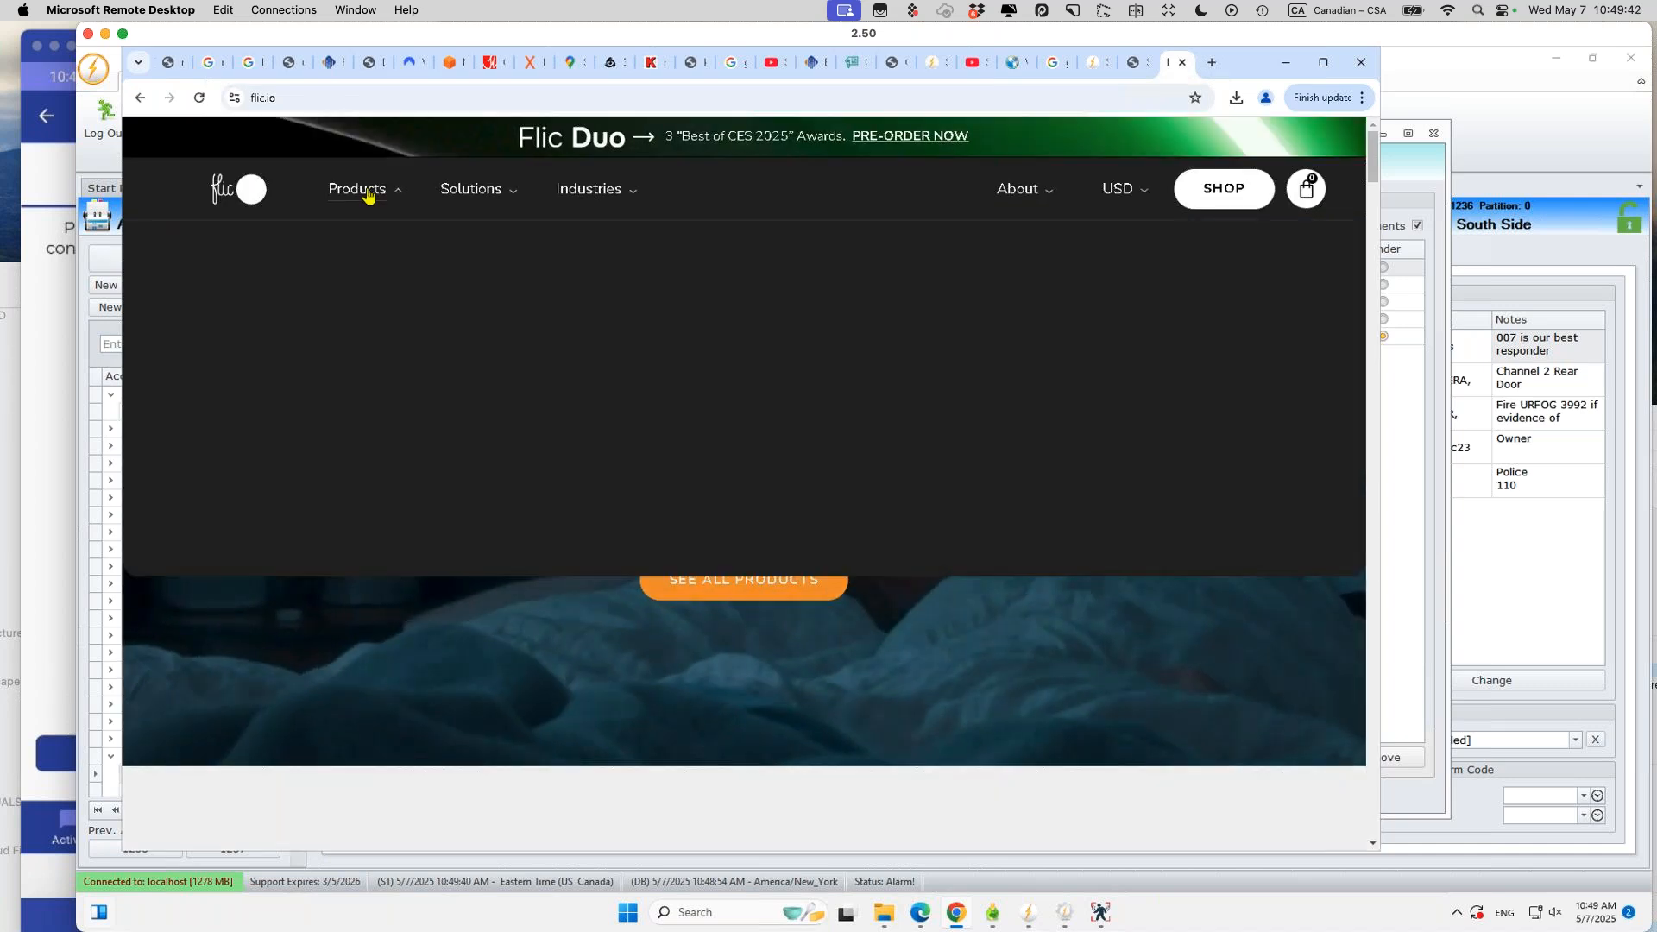
left_click(250, 371)
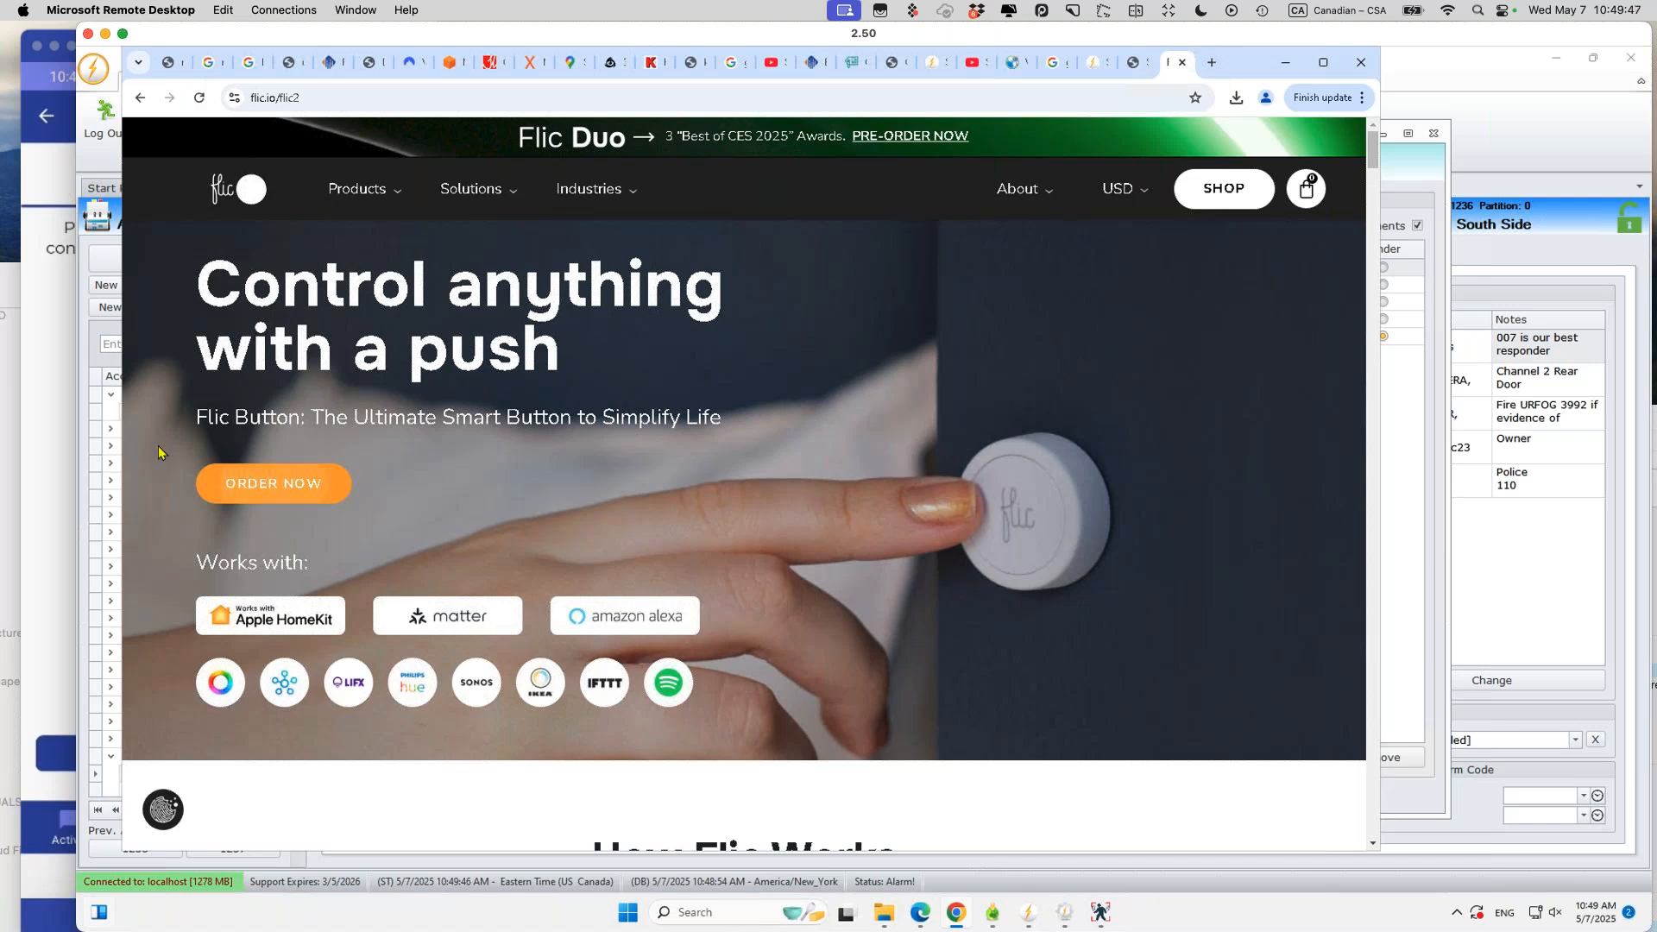
Step: Back out of the phone's Flic pairing screen and show Verificathor's Assistance map
left_click(62, 411)
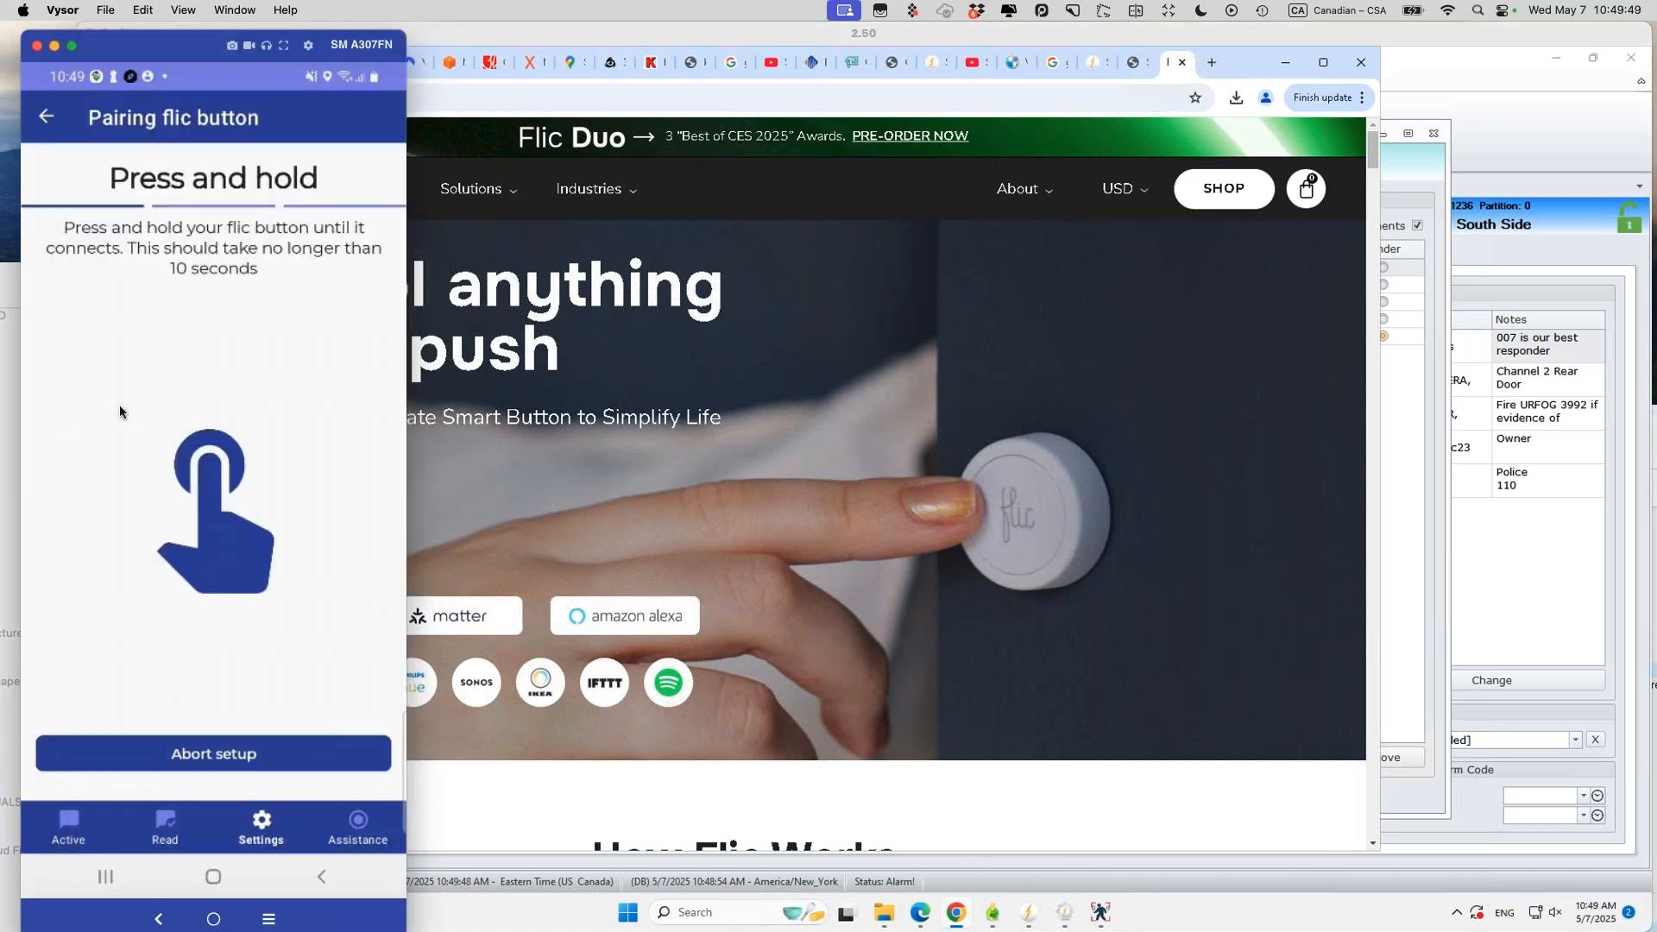
left_click(41, 121)
left_click(40, 121)
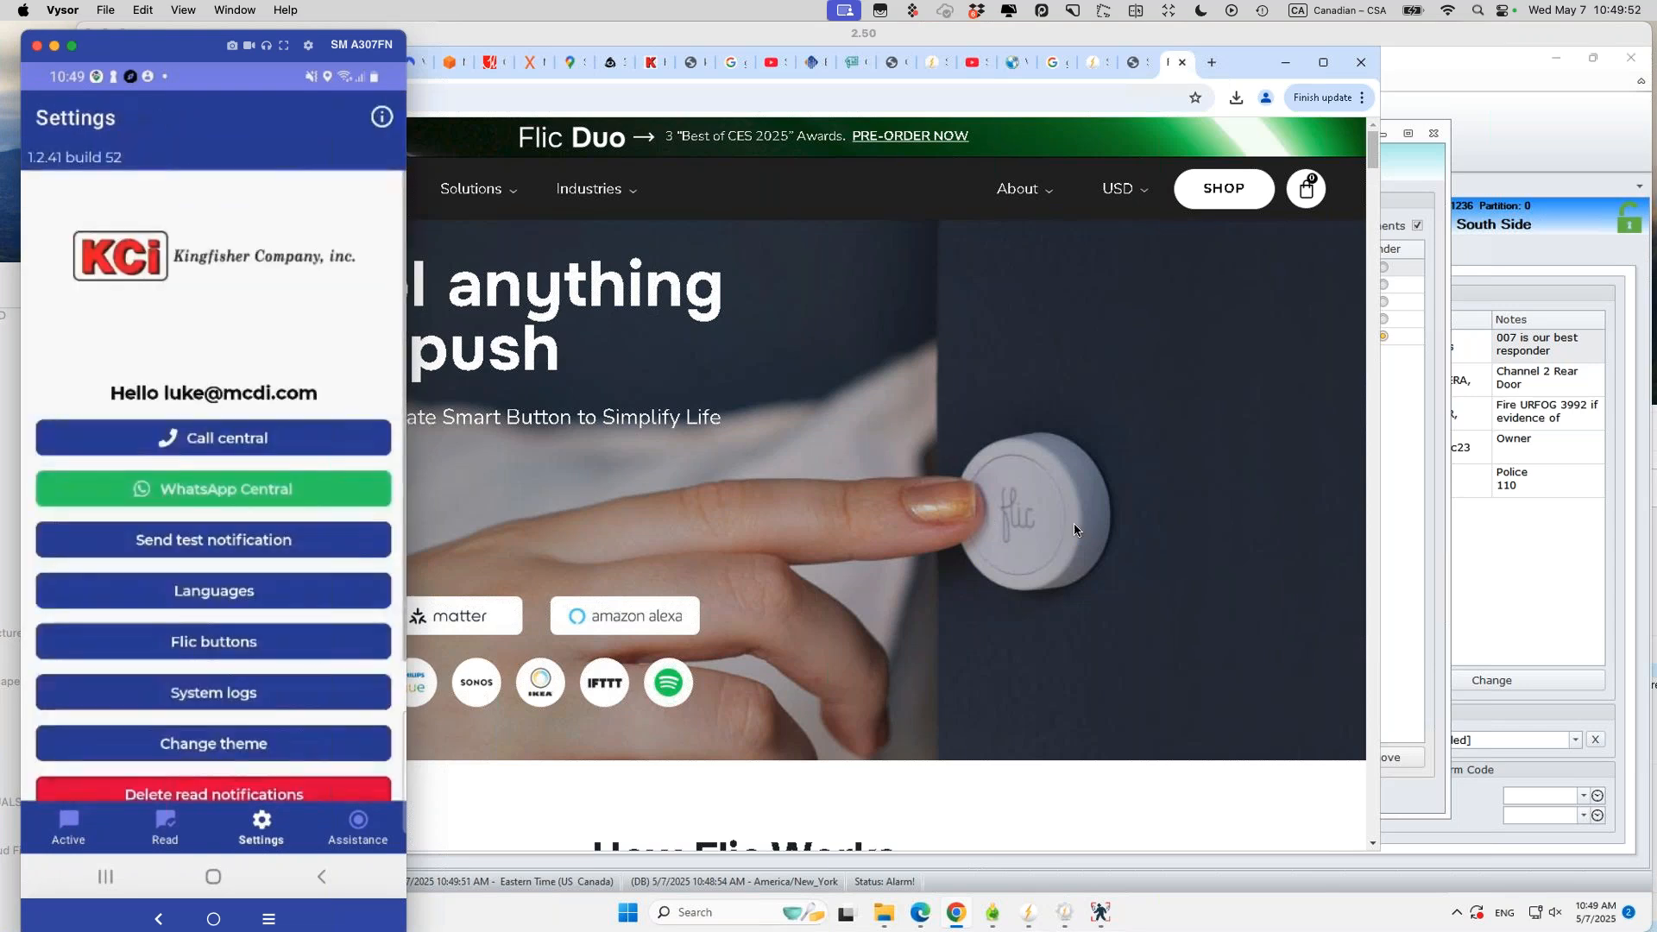
left_click(357, 826)
Step: Show the list of Flic products in the browser, then bring the phone mirror back
left_click(926, 590)
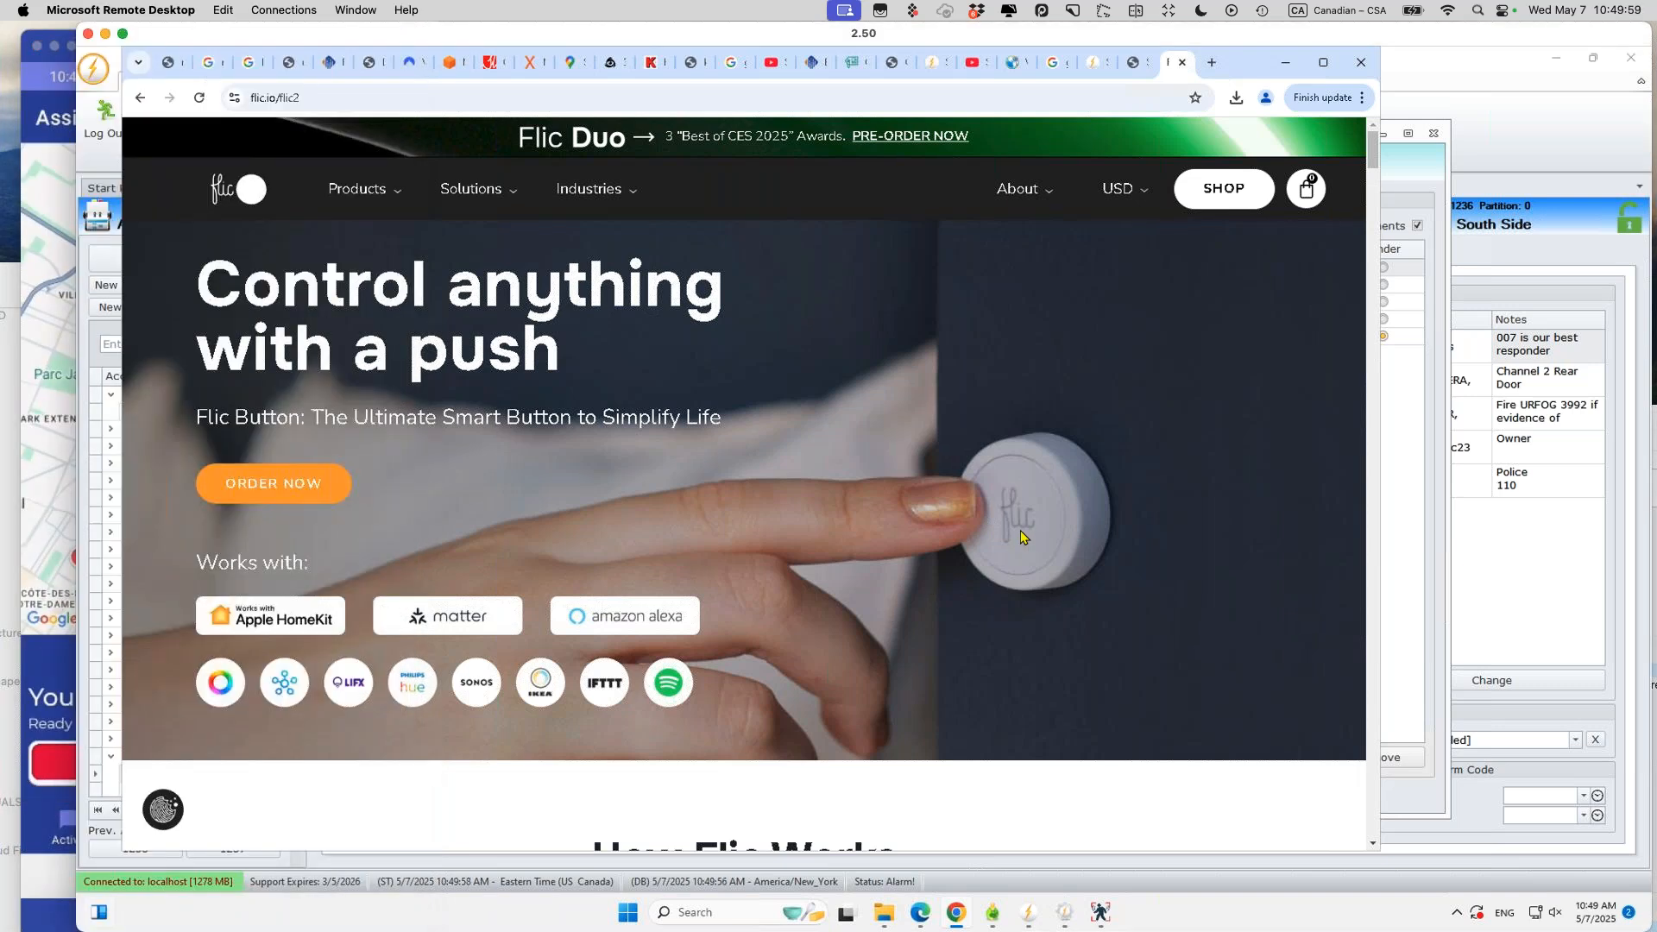
left_click(399, 194)
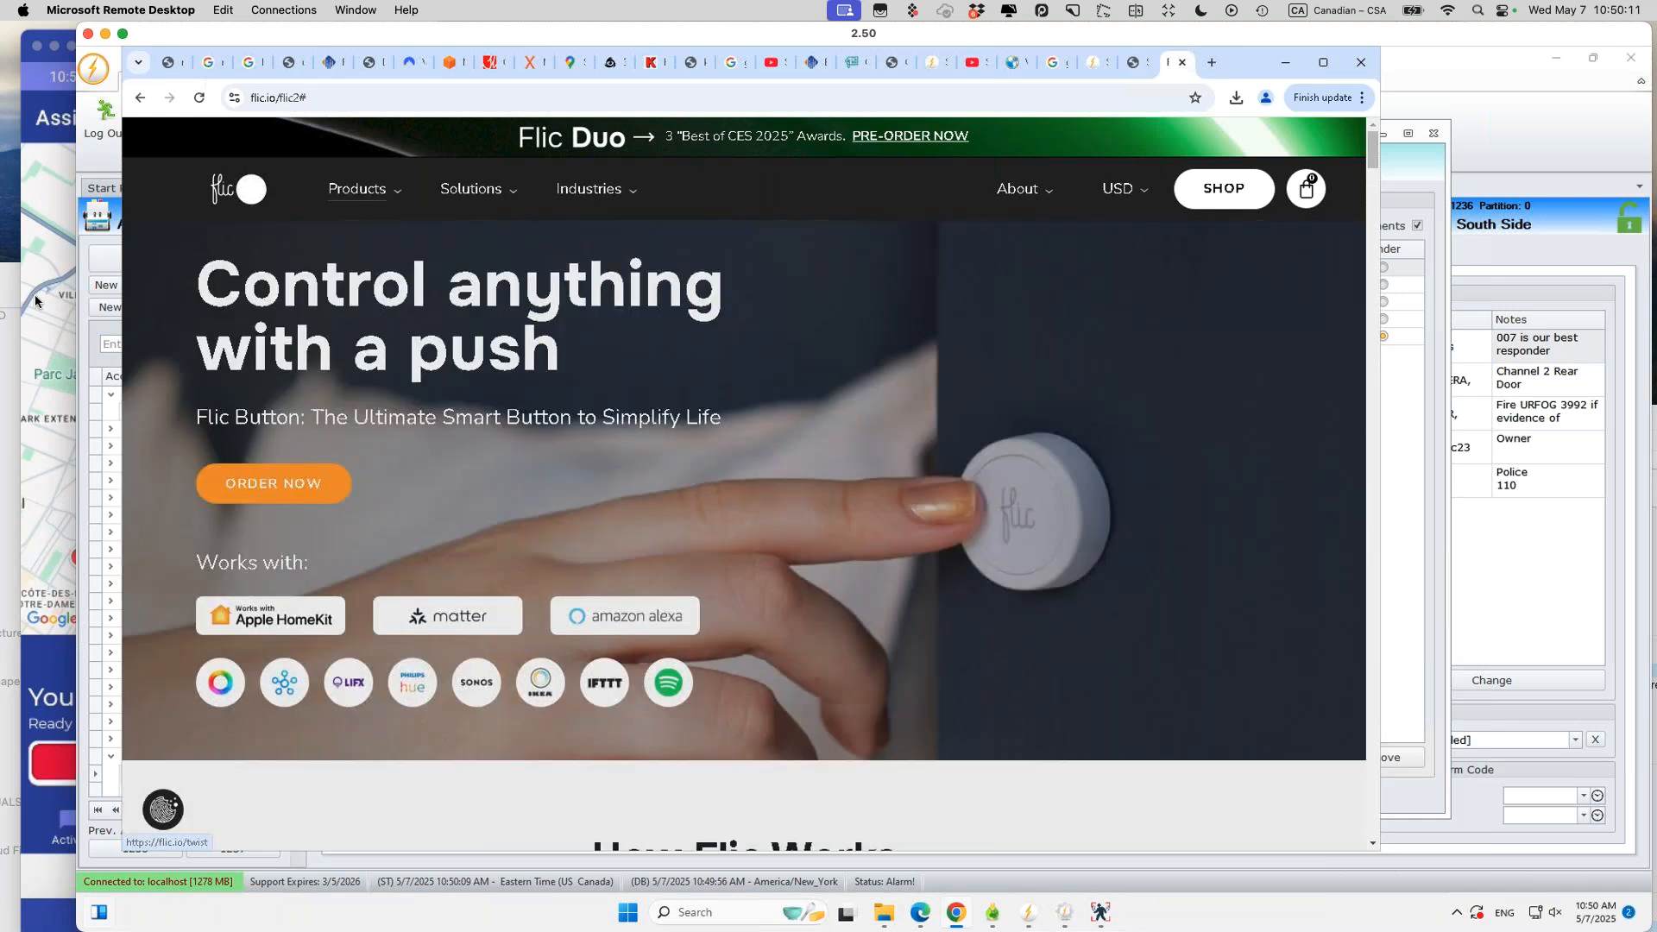
left_click(30, 300)
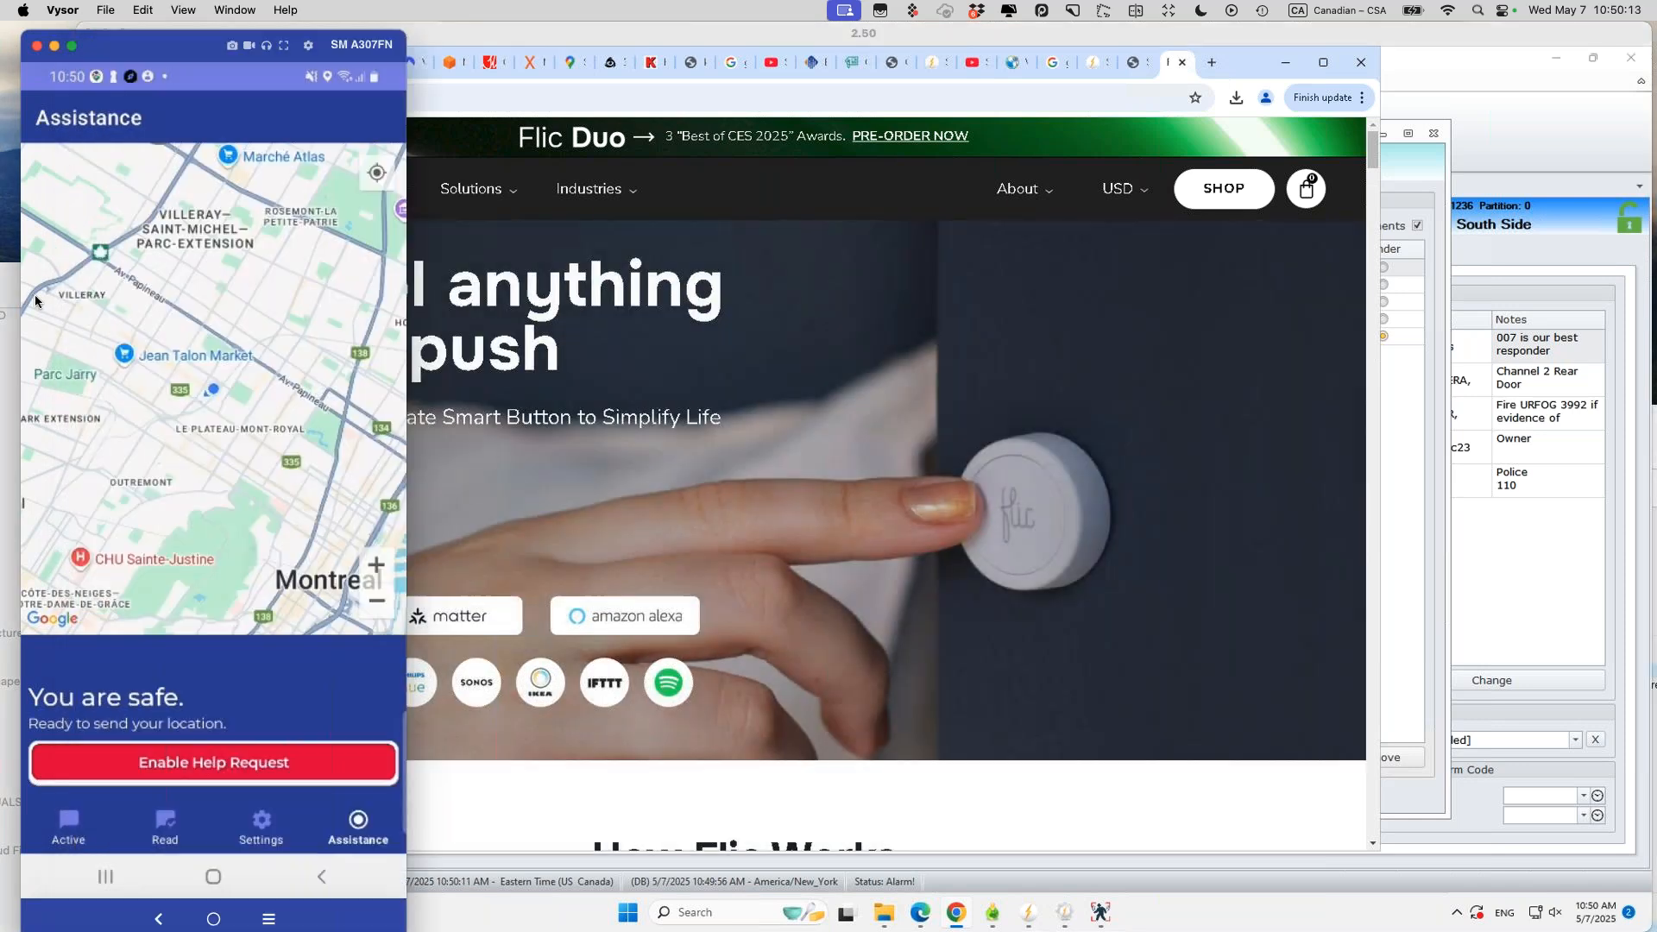
Step: Return the phone app to Assistance, minimize Chrome, and close E130's push notification dialog
left_click(259, 826)
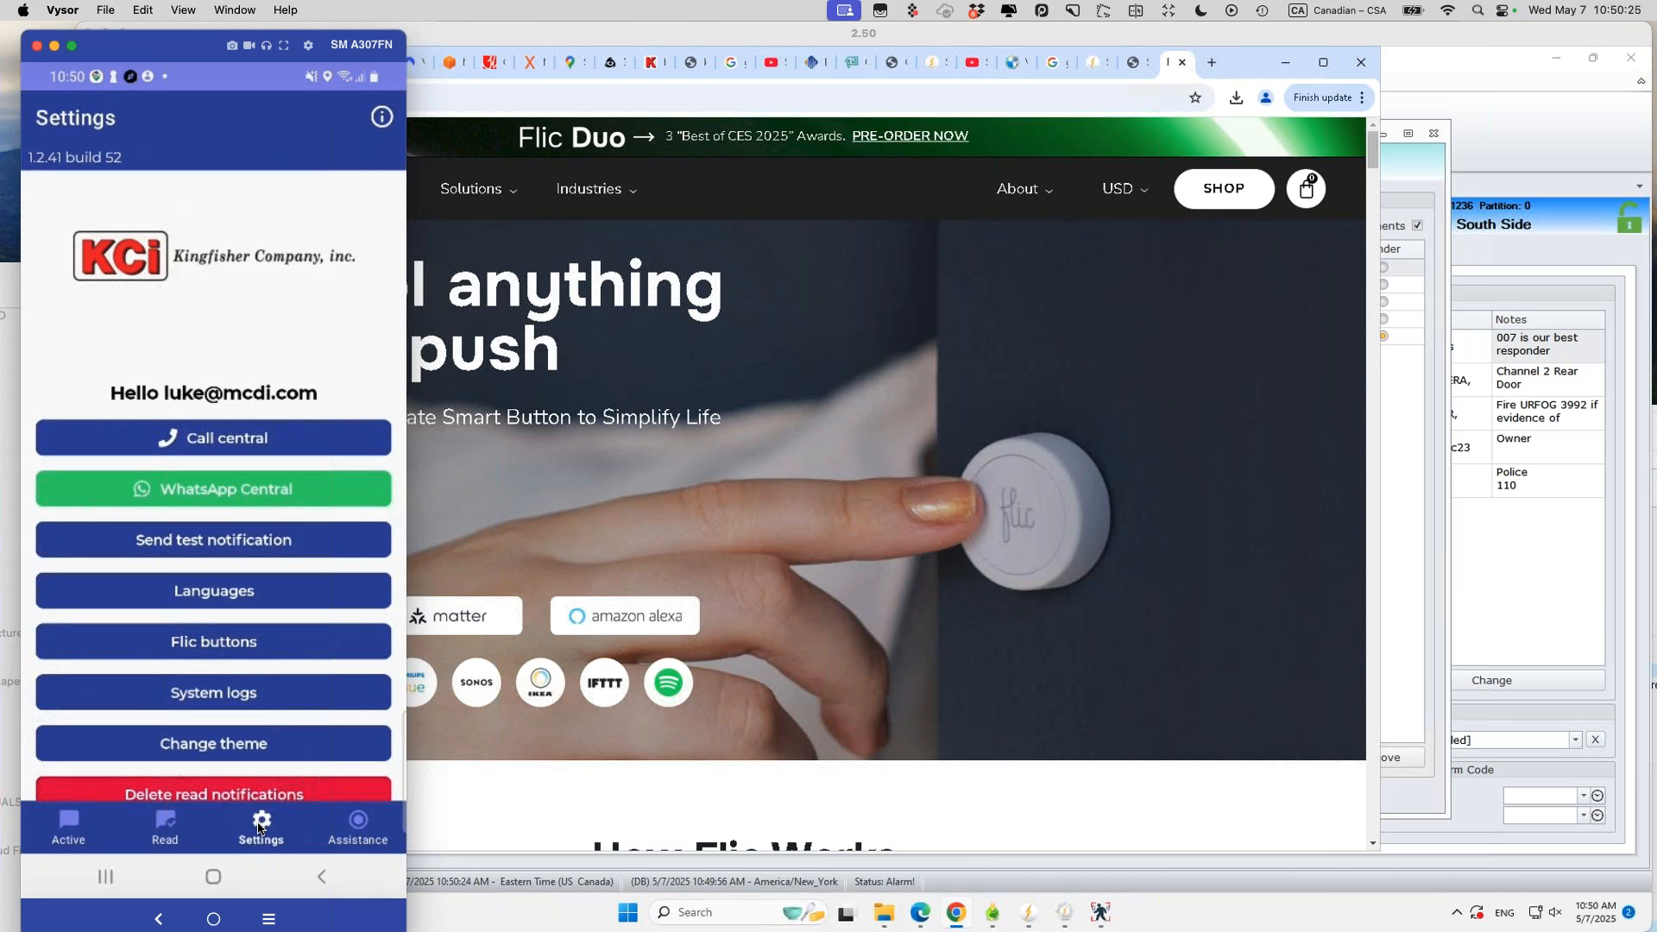
left_click(359, 837)
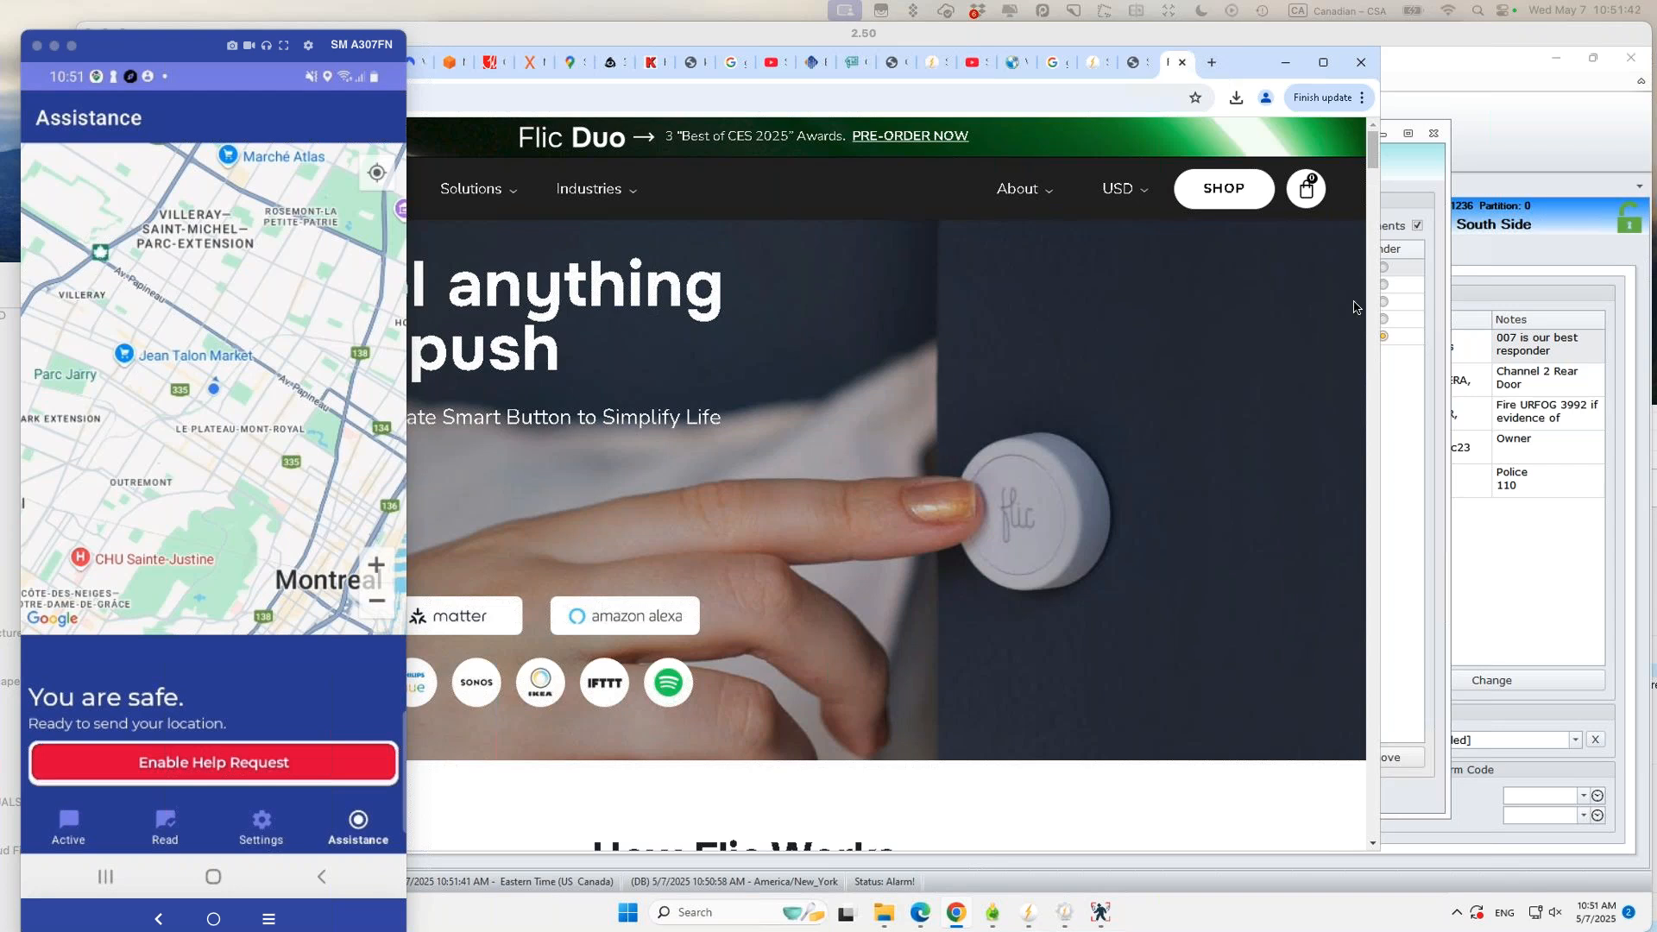
left_click(1286, 71)
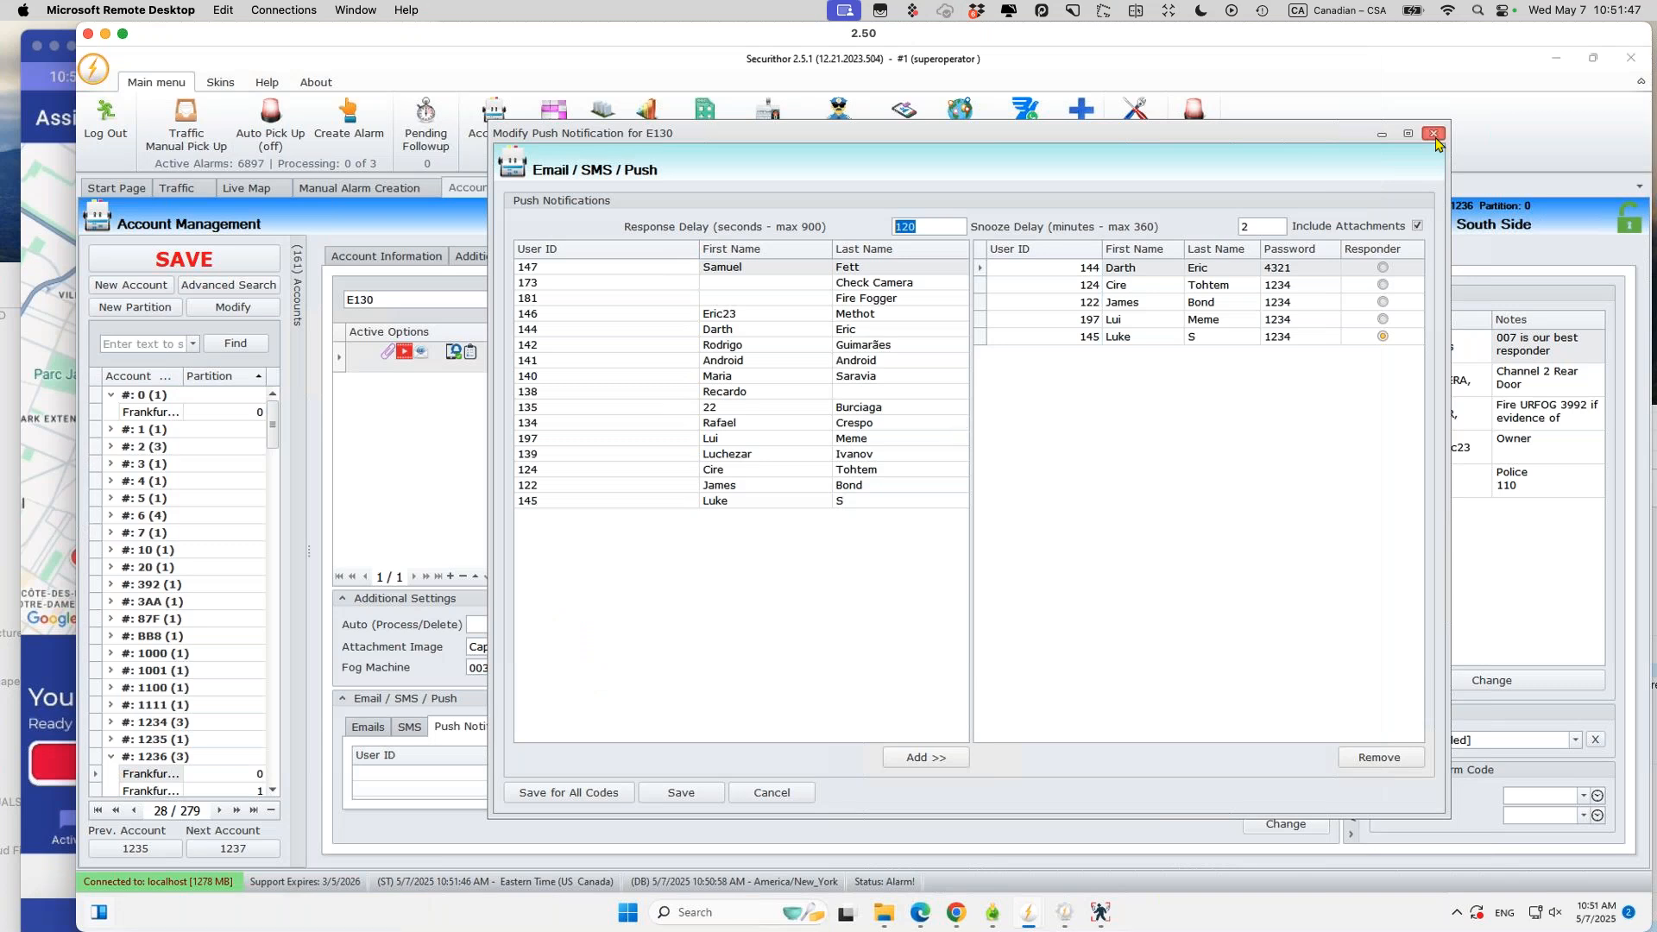
left_click(1435, 136)
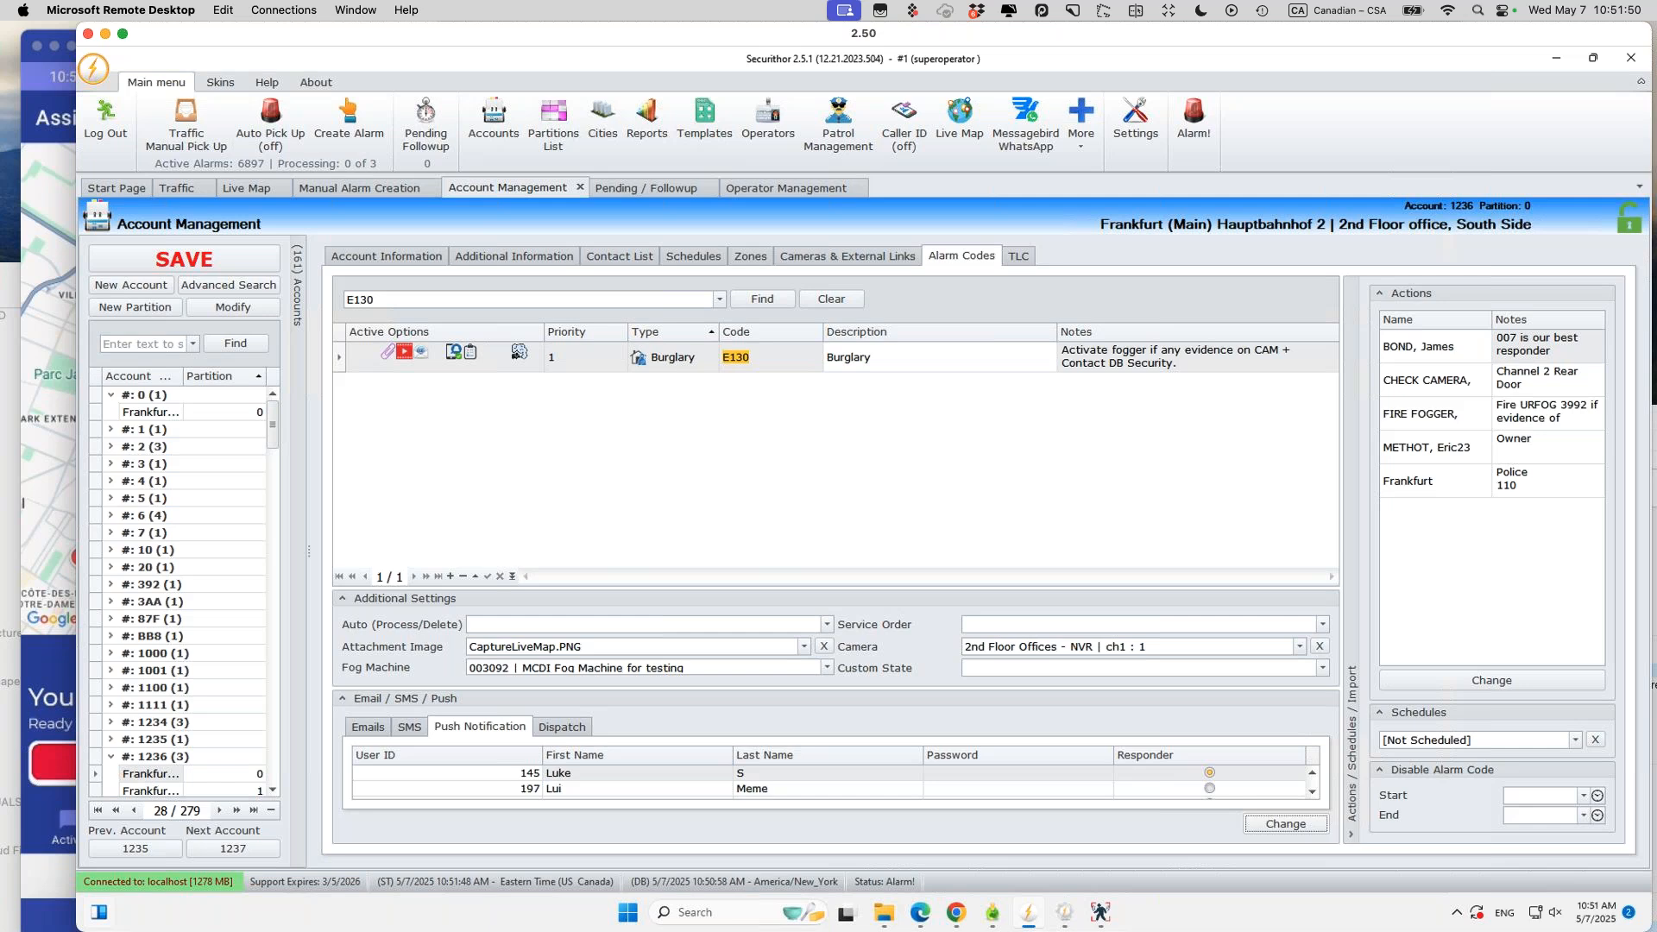
key("super+Tab")
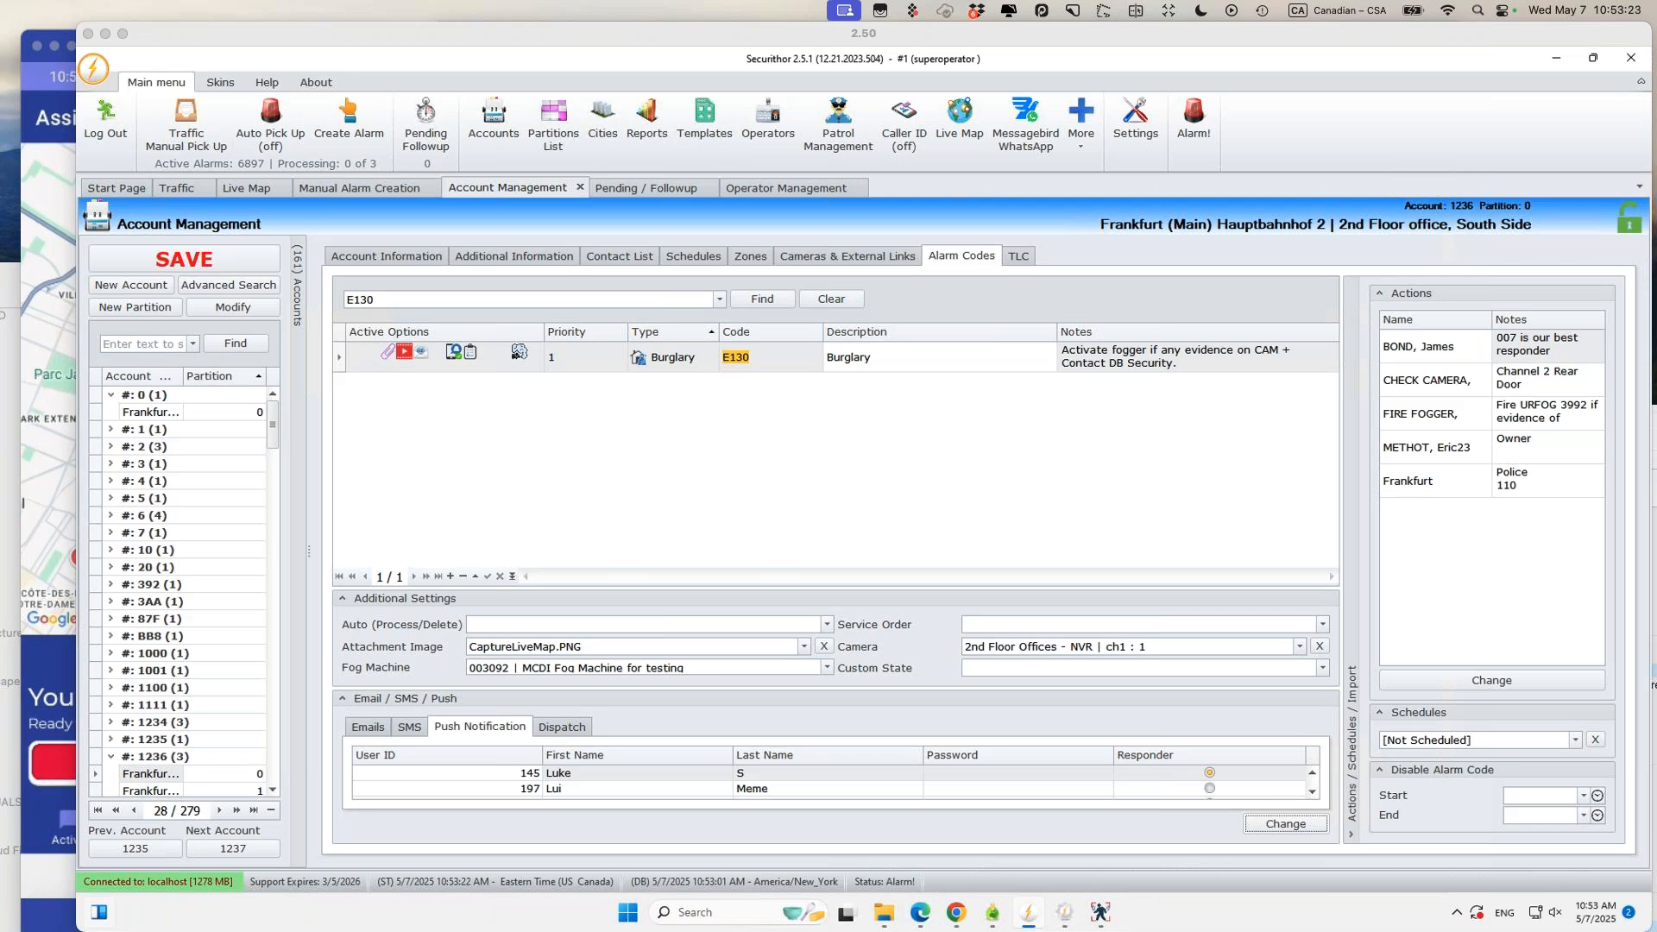
mouse_move(402, 901)
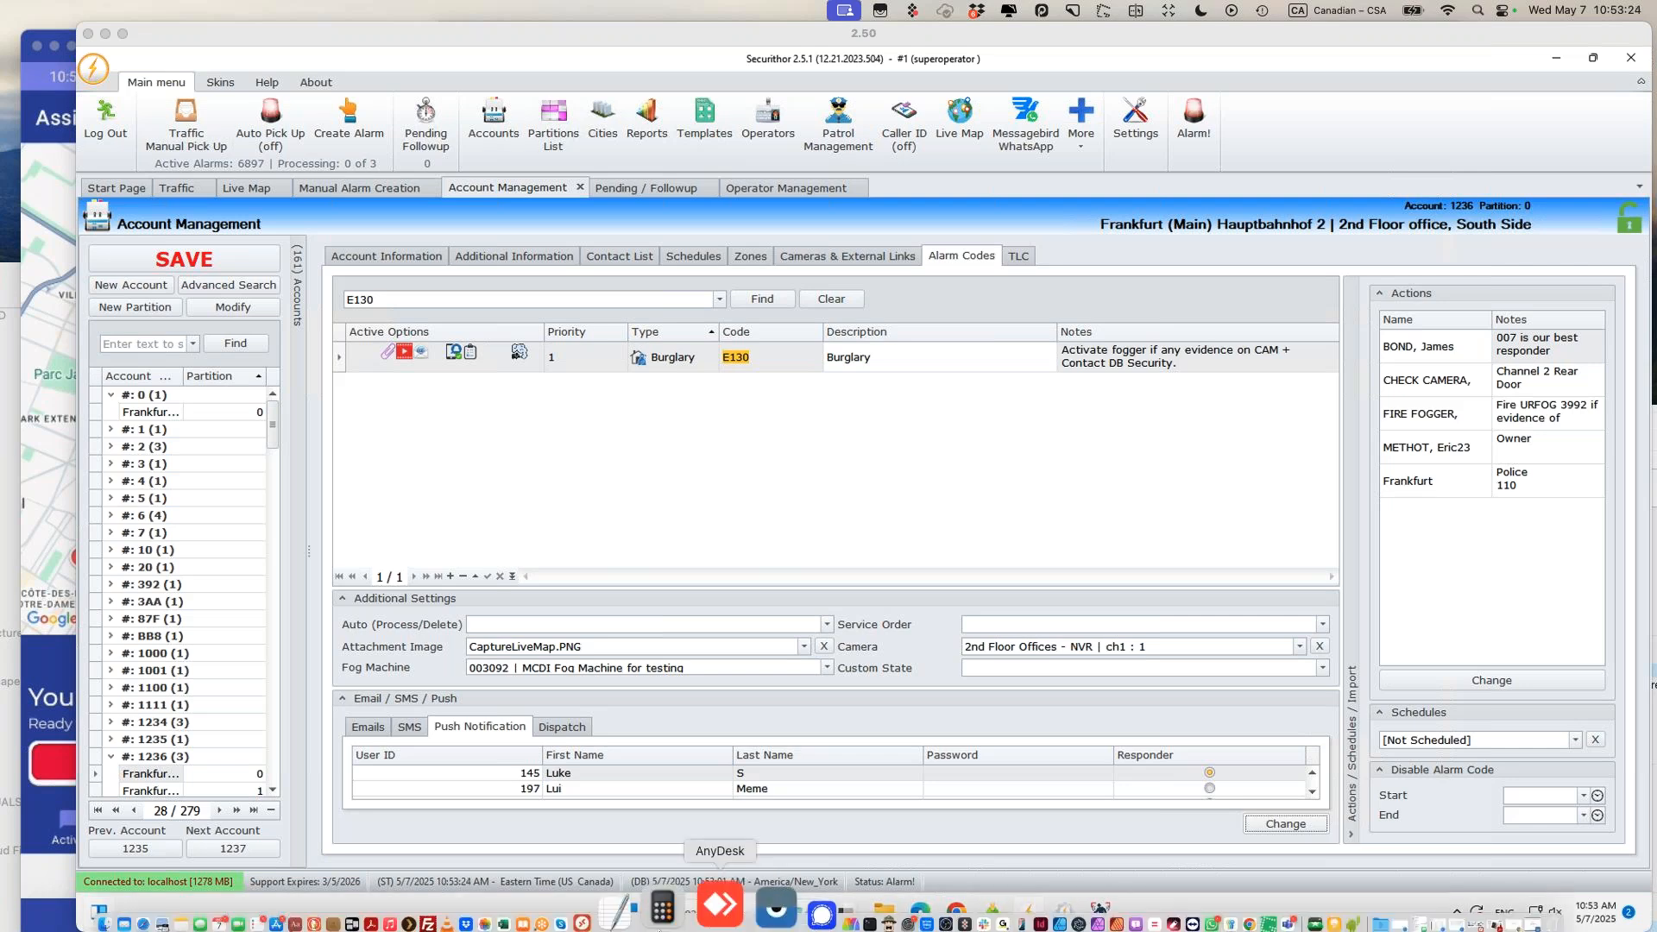